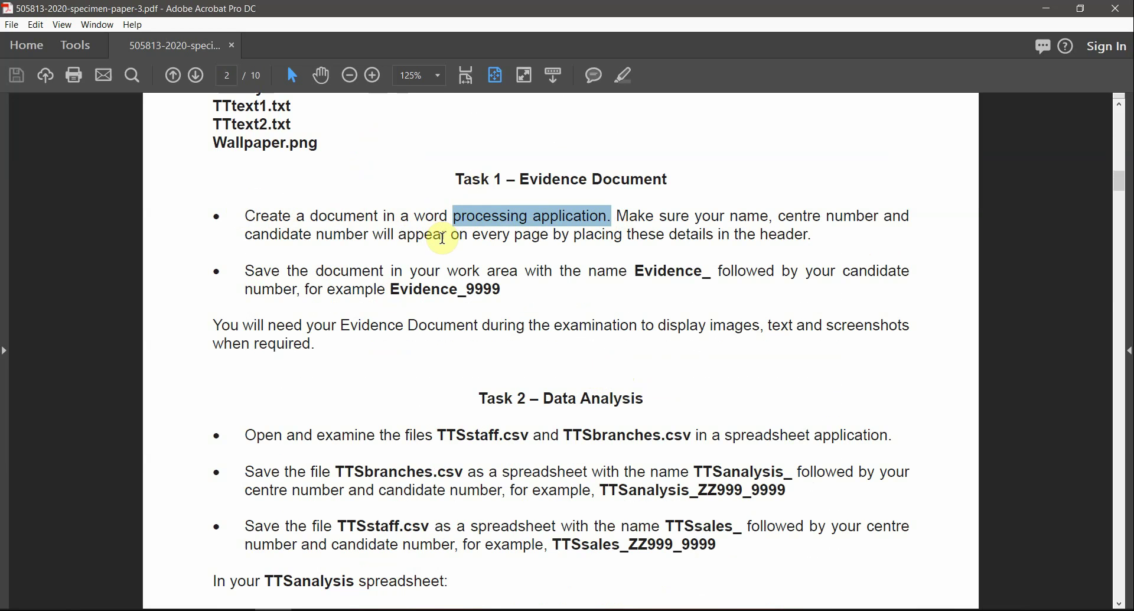
# Step: Highlight 'processing application' and '_9999' in the Task 1 text, then launch Word 2016
pyautogui.click(496, 226)
pyautogui.moveTo(618, 217); pyautogui.dragTo(482, 217)
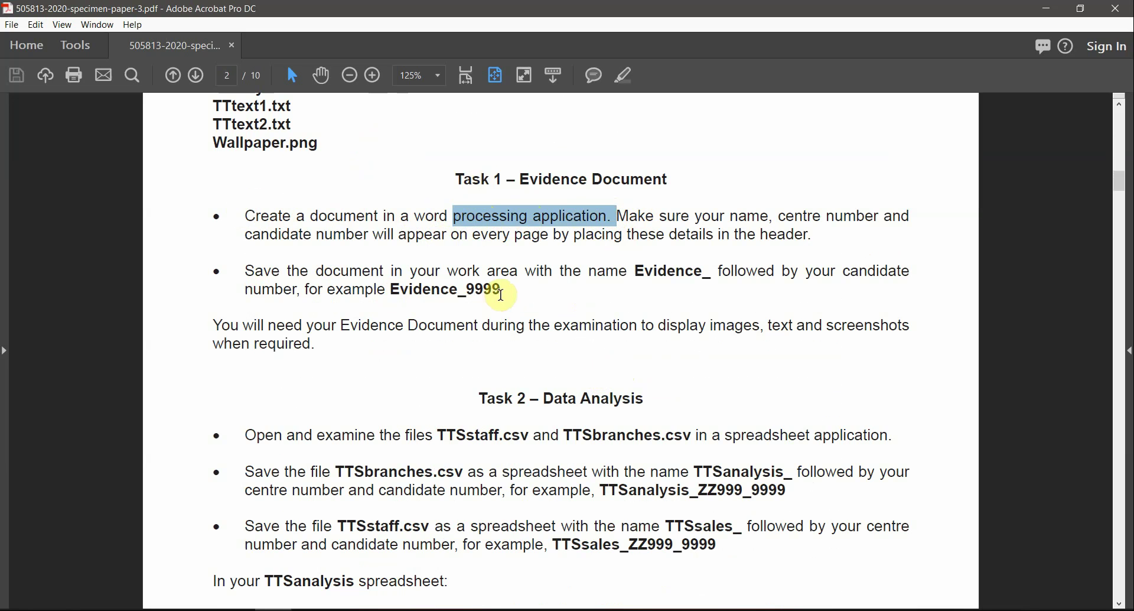
pyautogui.moveTo(503, 290); pyautogui.dragTo(458, 289)
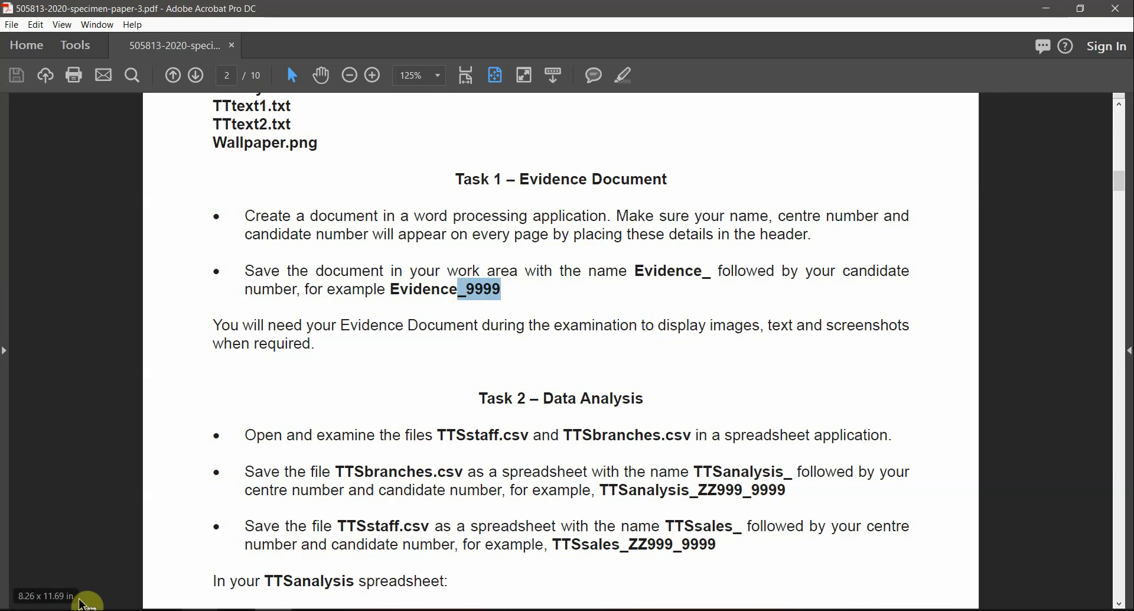
pyautogui.click(12, 597)
pyautogui.click(295, 174)
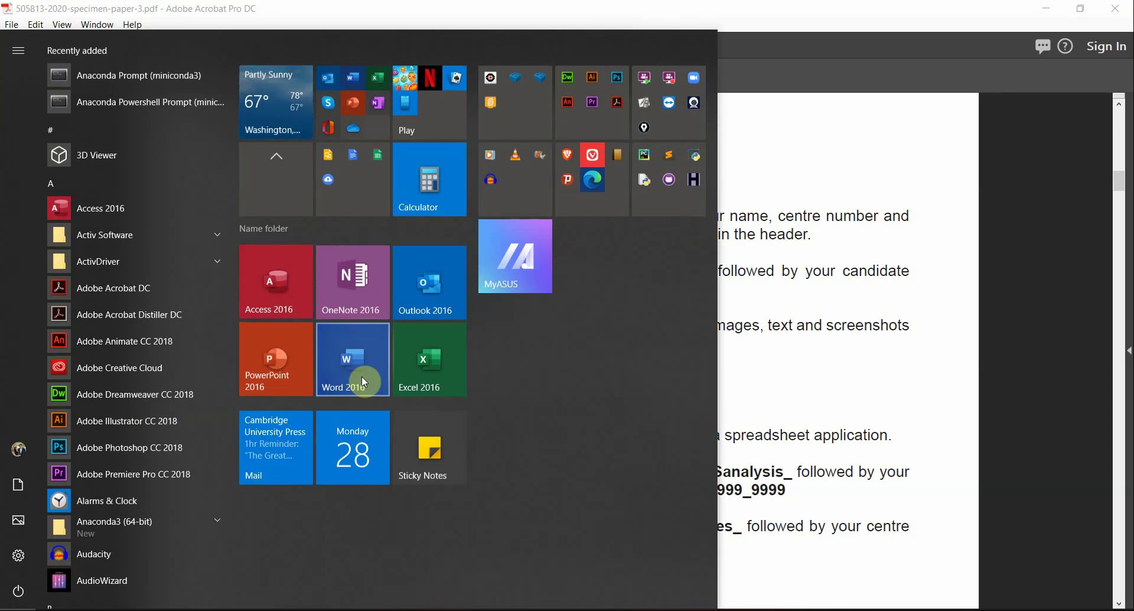
# Step: Start Word 2016 and highlight 'every page' and 'header' in the PDF instructions
pyautogui.click(332, 380)
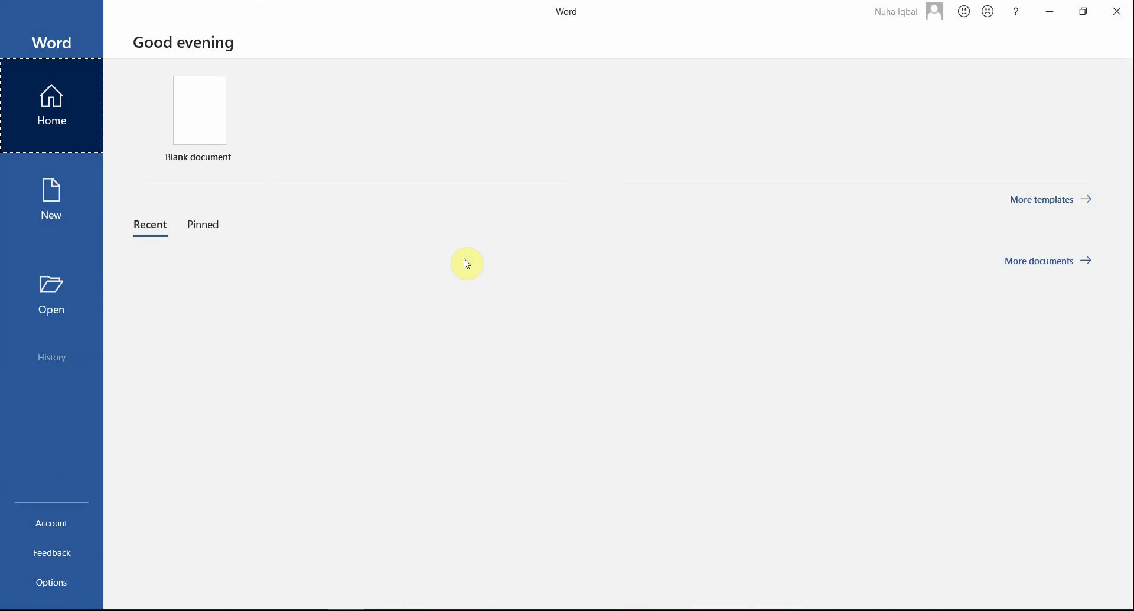
pyautogui.hotkey('alt', 'Tab')
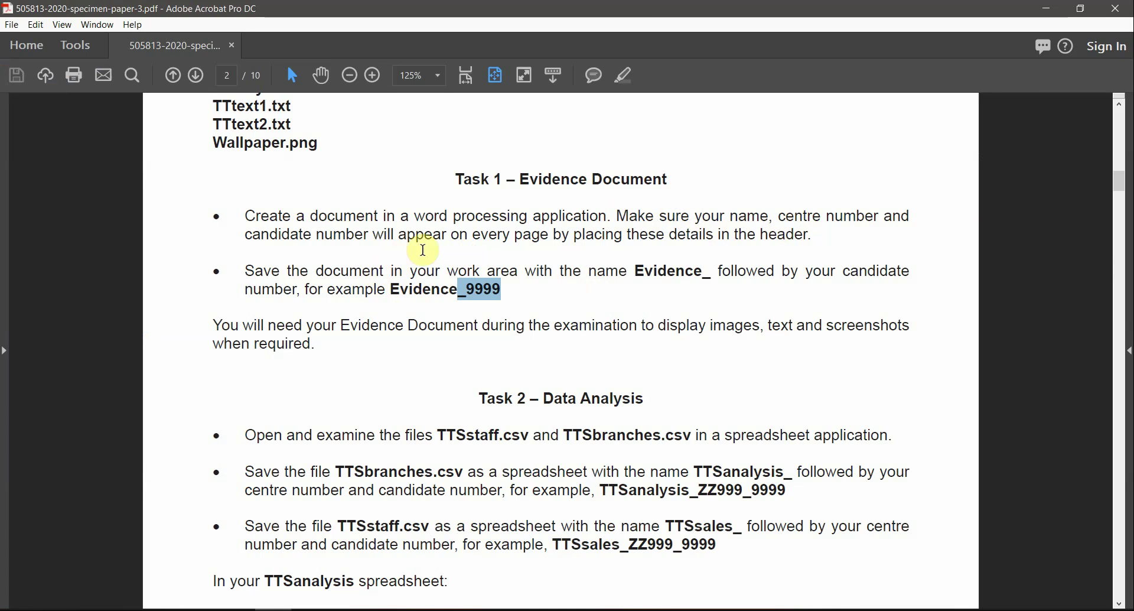
pyautogui.moveTo(479, 235); pyautogui.dragTo(634, 238)
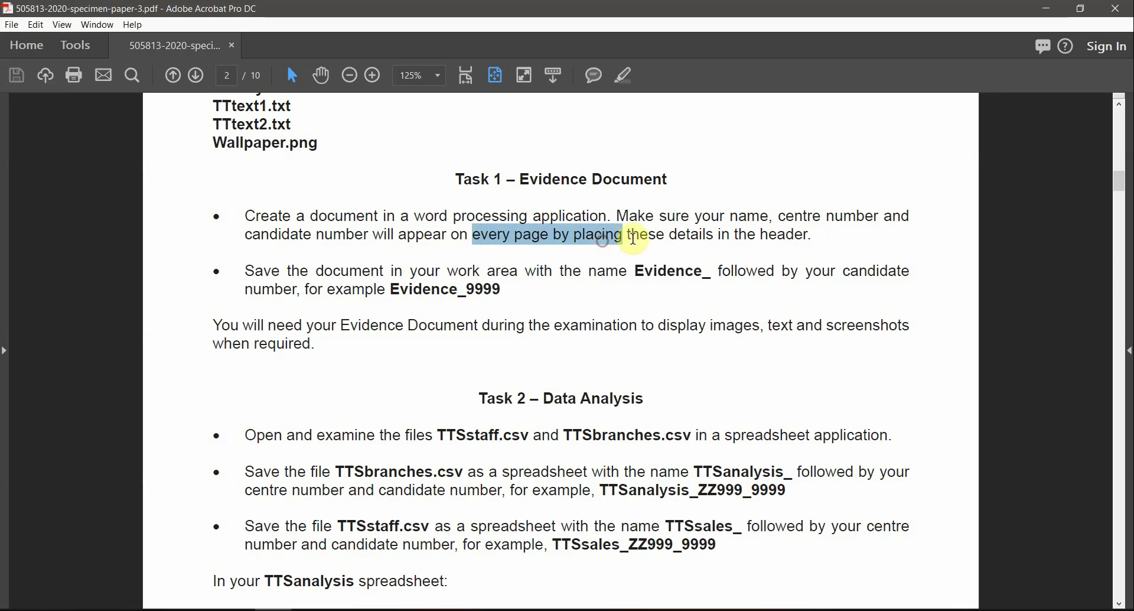
pyautogui.moveTo(761, 235); pyautogui.dragTo(807, 236)
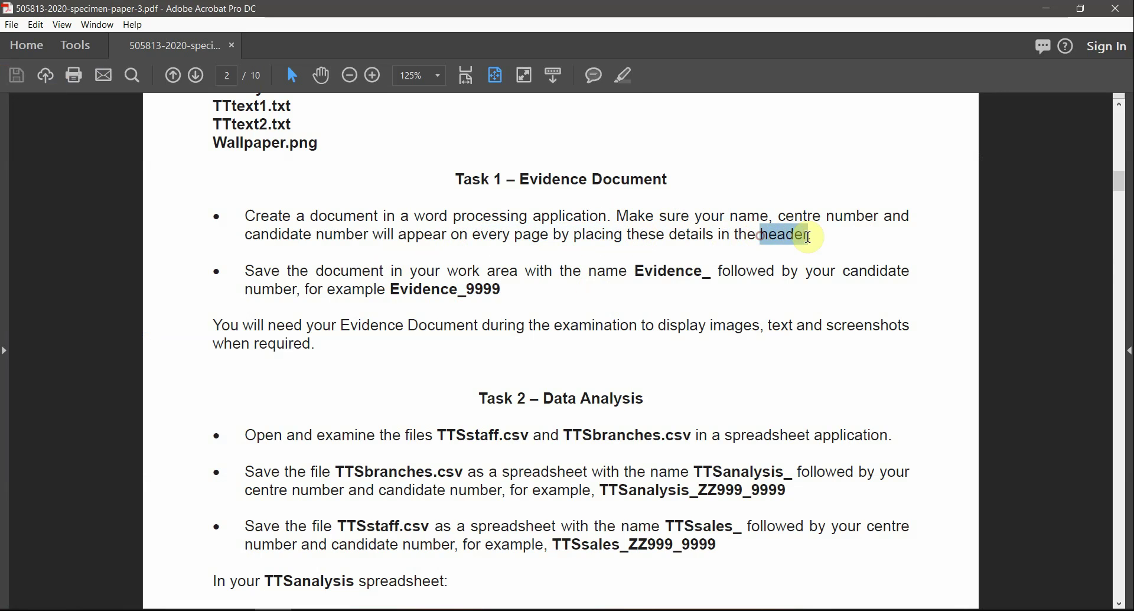
# Step: Create a new blank Word document and bring up its File options
pyautogui.hotkey('alt', 'Tab')
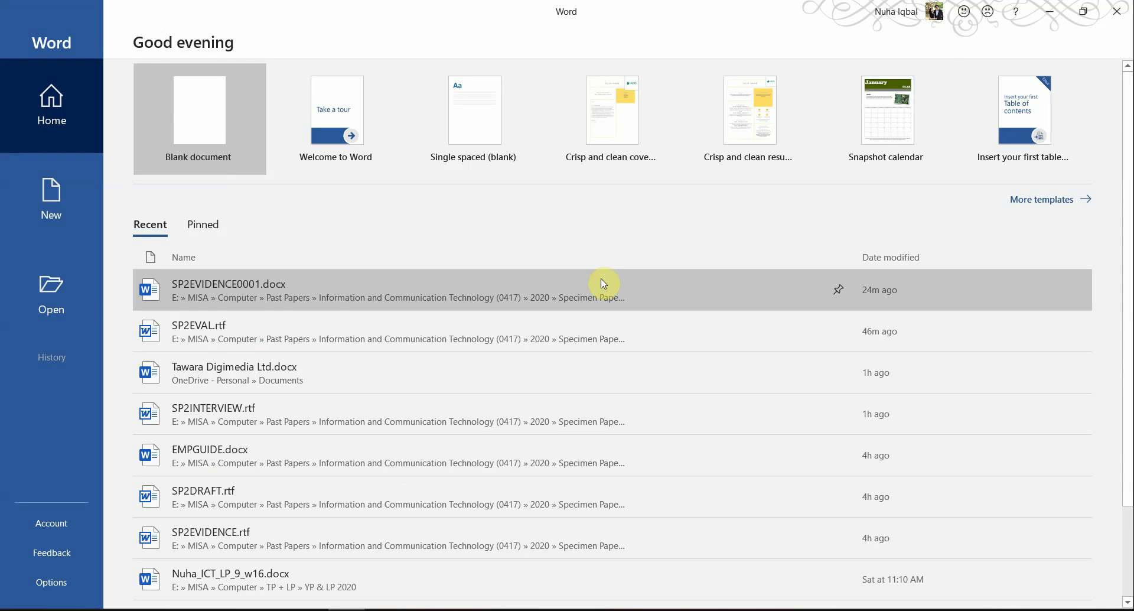
pyautogui.click(212, 116)
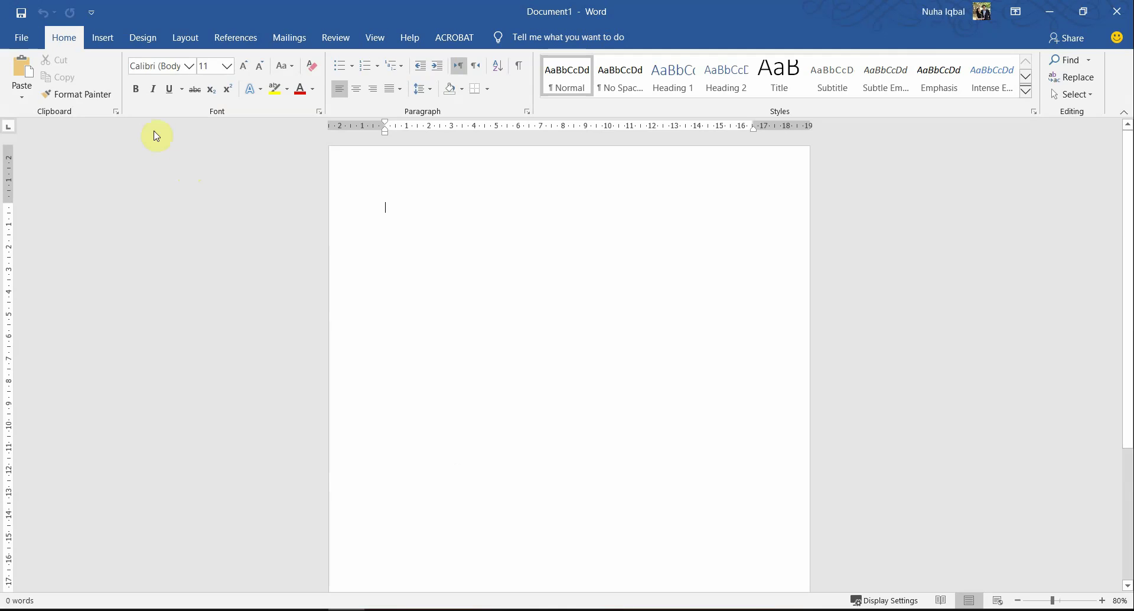
pyautogui.click(27, 37)
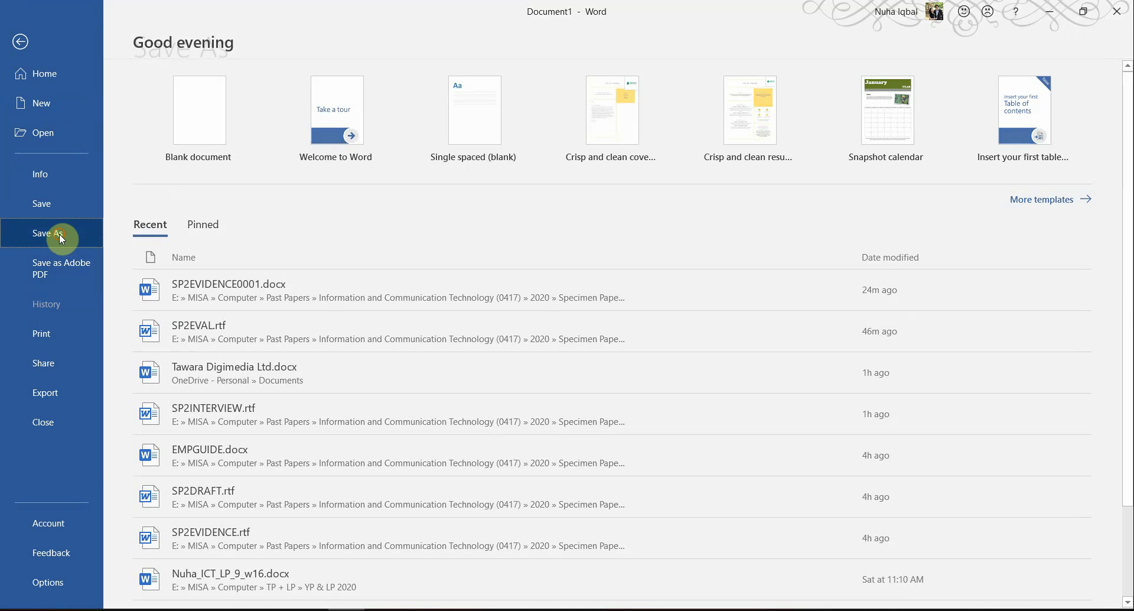
# Step: Start Save As with Browse and extract the supporting-files zip into its own folder
pyautogui.click(59, 233)
pyautogui.click(212, 286)
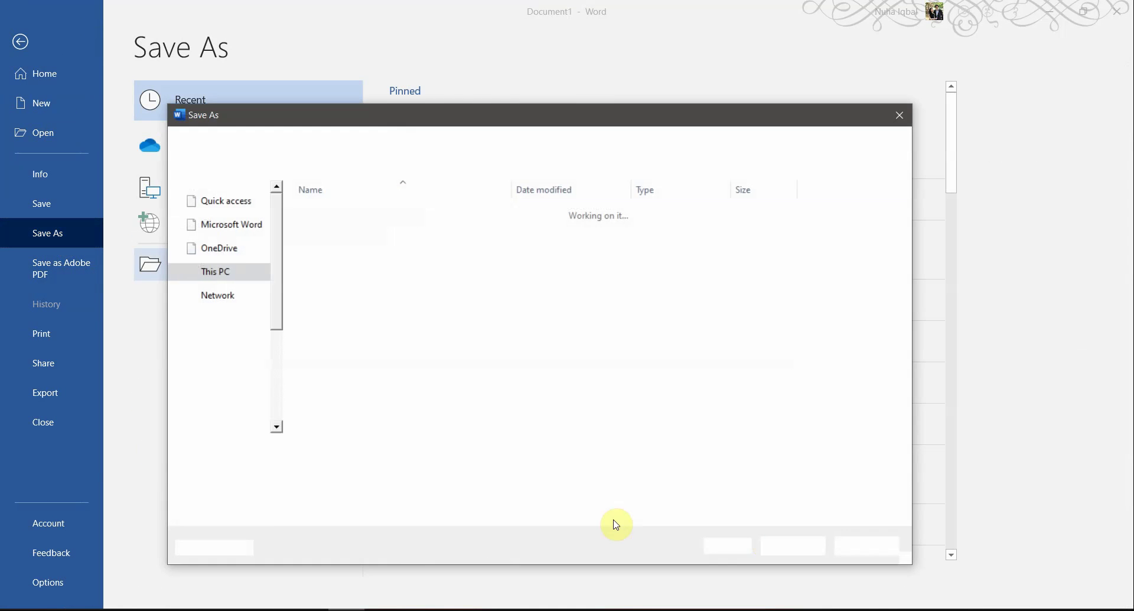
pyautogui.click(214, 610)
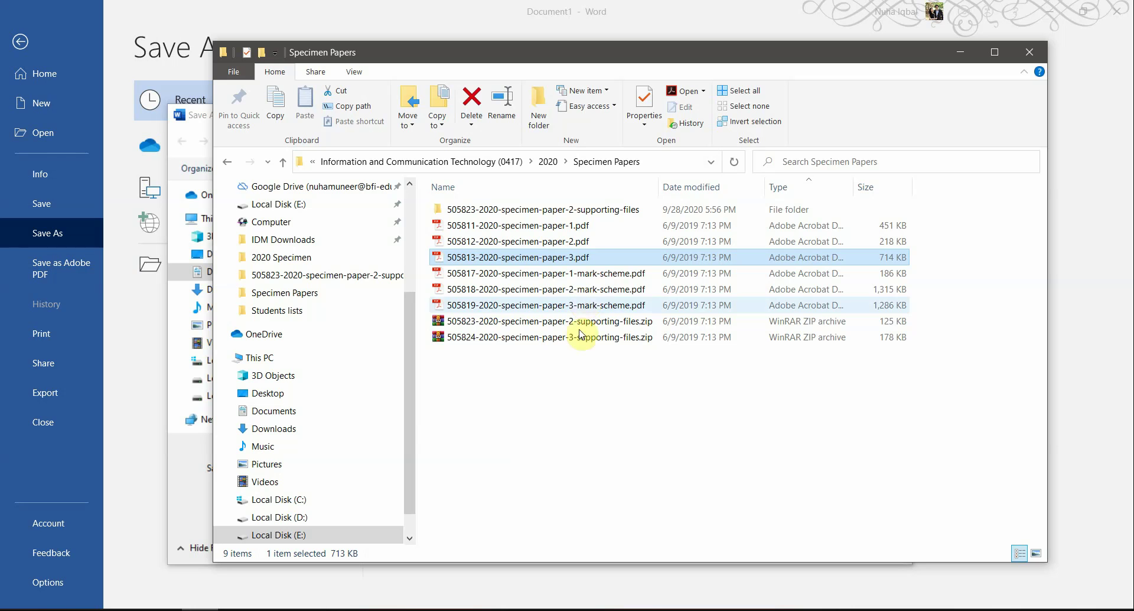
pyautogui.rightClick(511, 344)
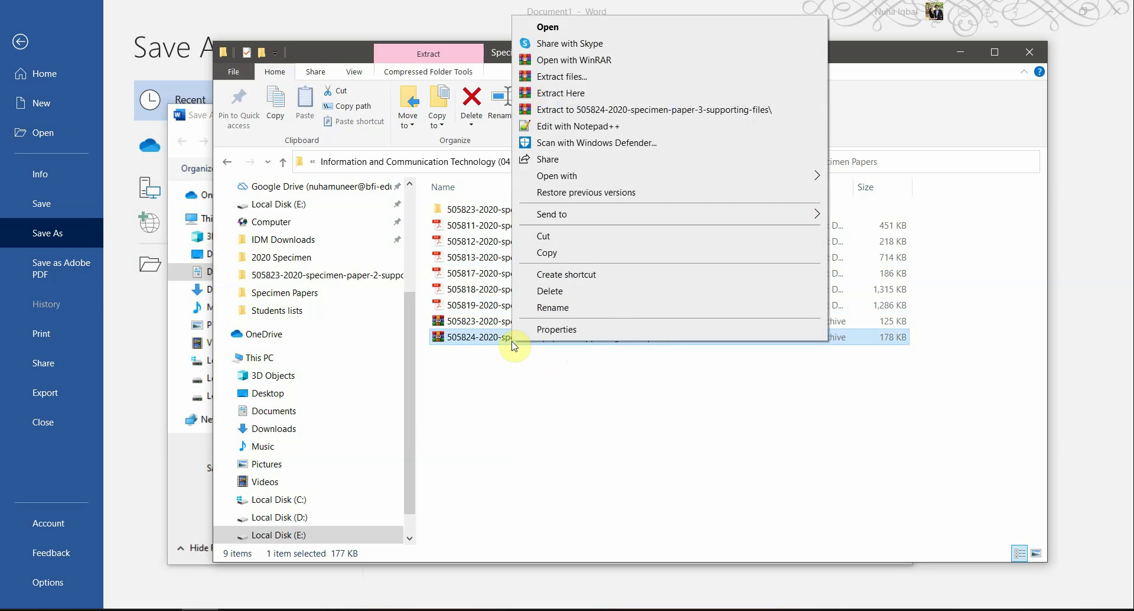
pyautogui.click(599, 117)
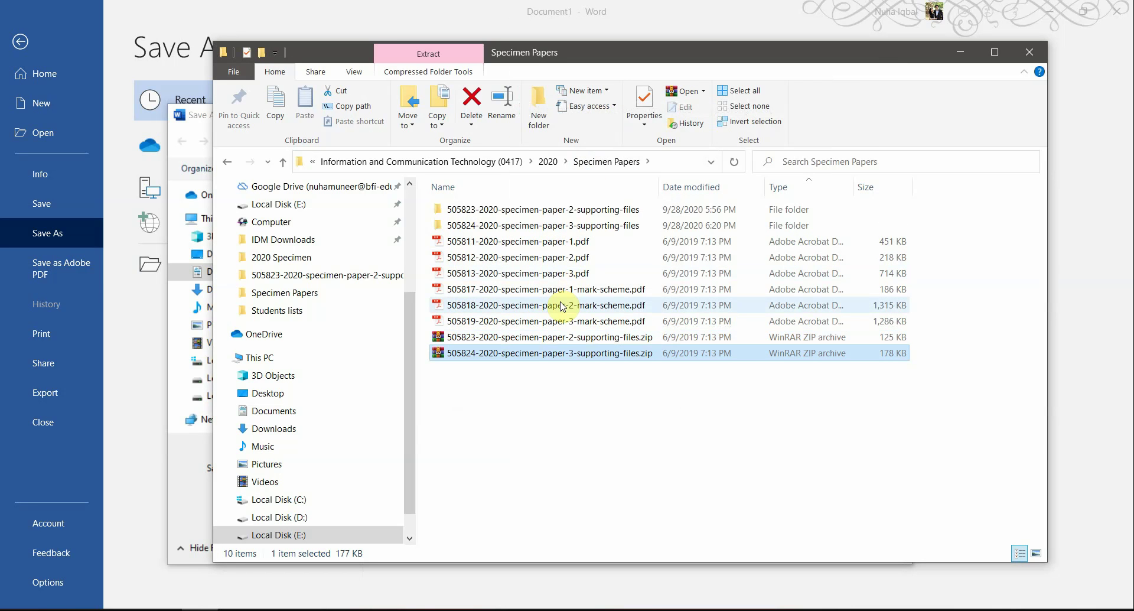
pyautogui.doubleClick(569, 225)
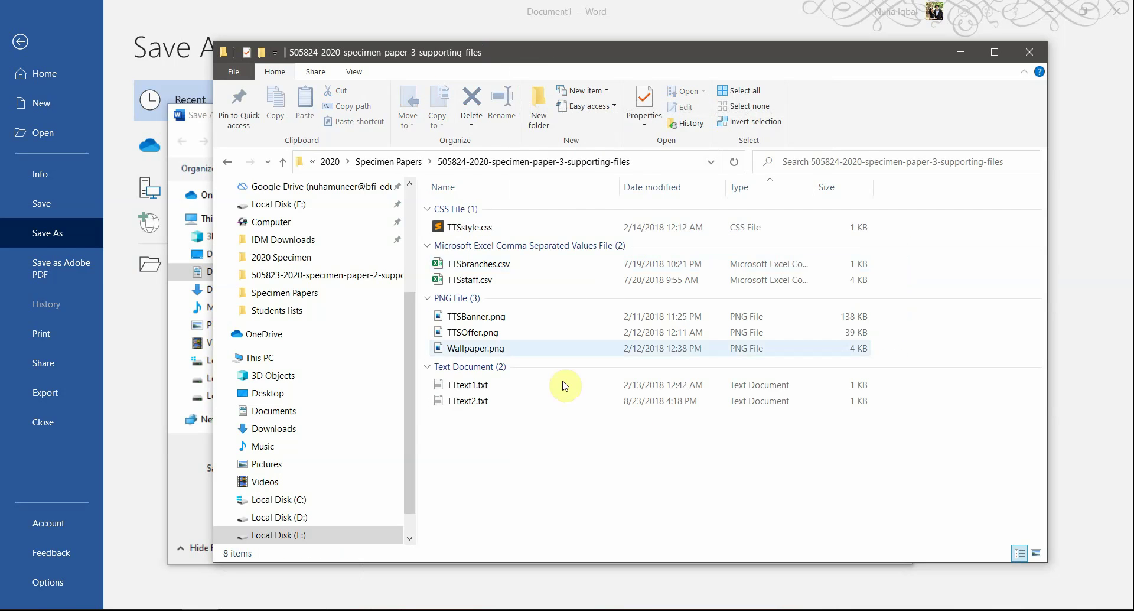
# Step: Copy the extracted folder's path and point the save dialog at that folder
pyautogui.click(662, 164)
pyautogui.hotkey('ctrl', 'c')
pyautogui.click(119, 109)
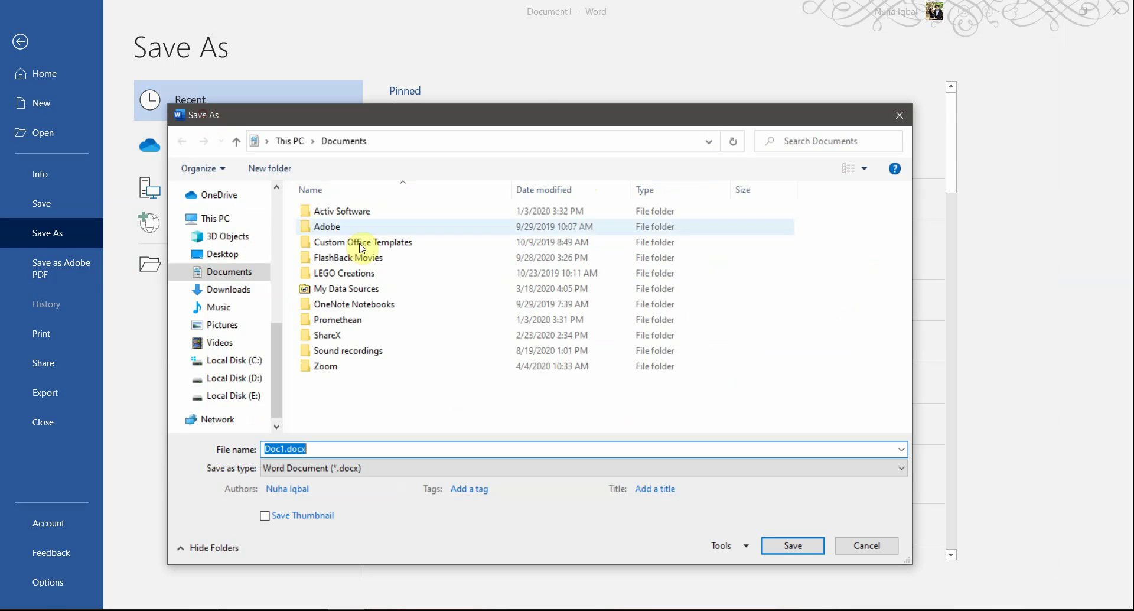
pyautogui.hotkey('ctrl', 'v')
pyautogui.press('Return')
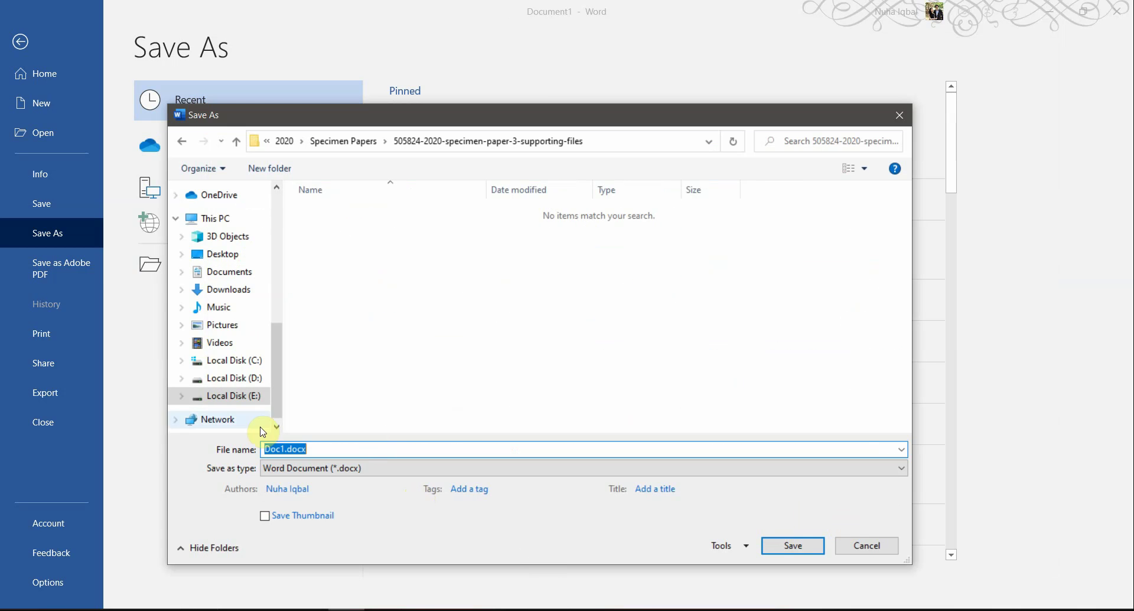
pyautogui.click(279, 454)
# Step: Check the Evidence_9999 naming rule in the PDF and clear the file name field
pyautogui.hotkey('alt', 'Tab')
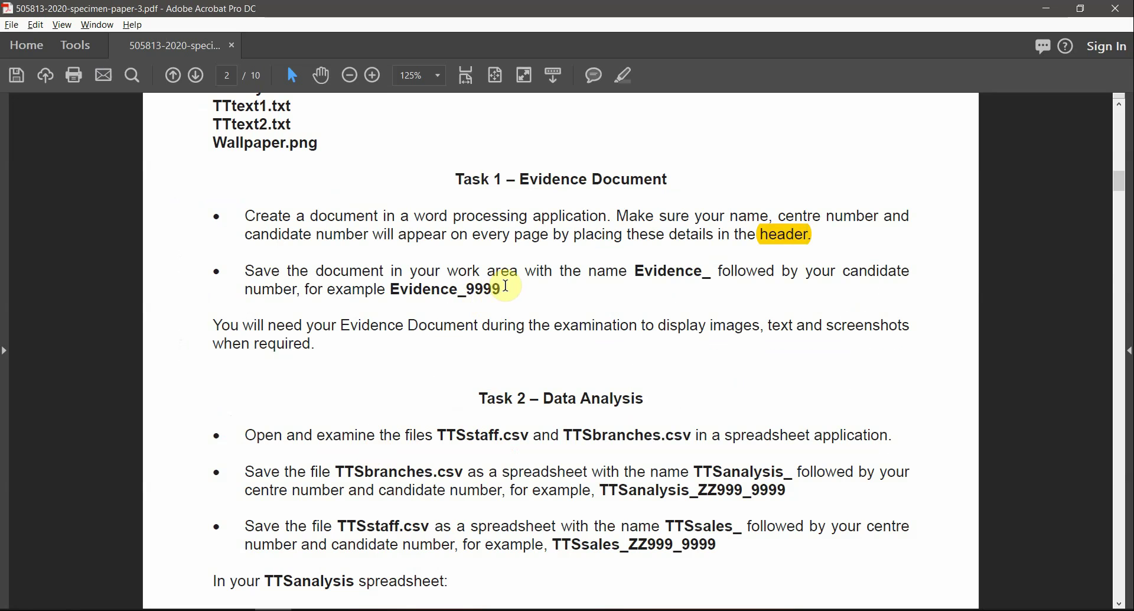
pyautogui.moveTo(506, 286); pyautogui.dragTo(391, 289)
pyautogui.click(466, 291)
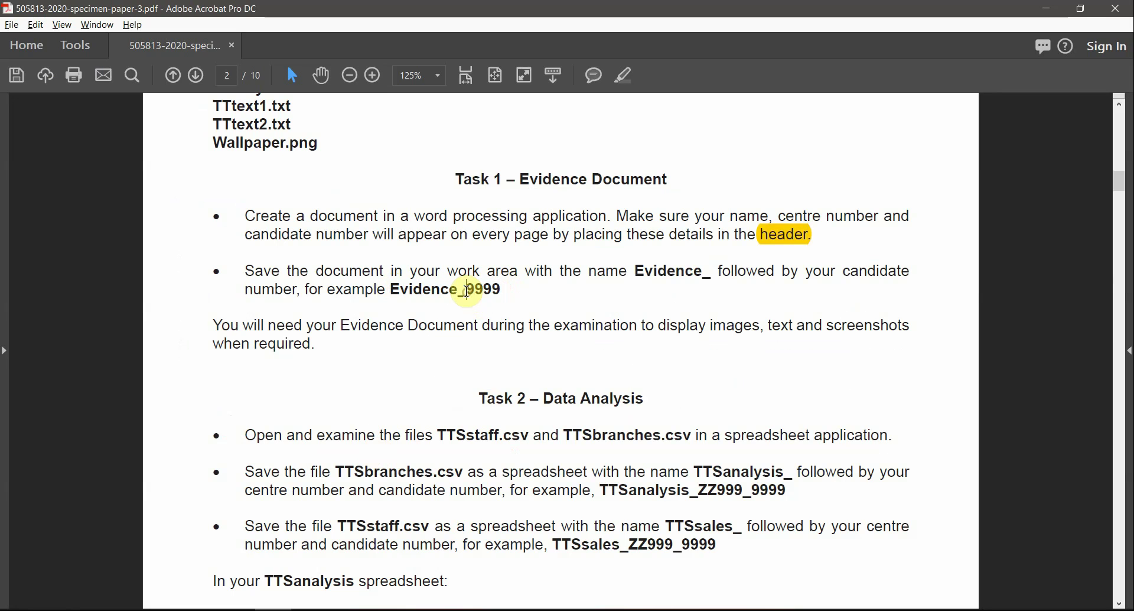
pyautogui.moveTo(503, 297); pyautogui.dragTo(477, 297)
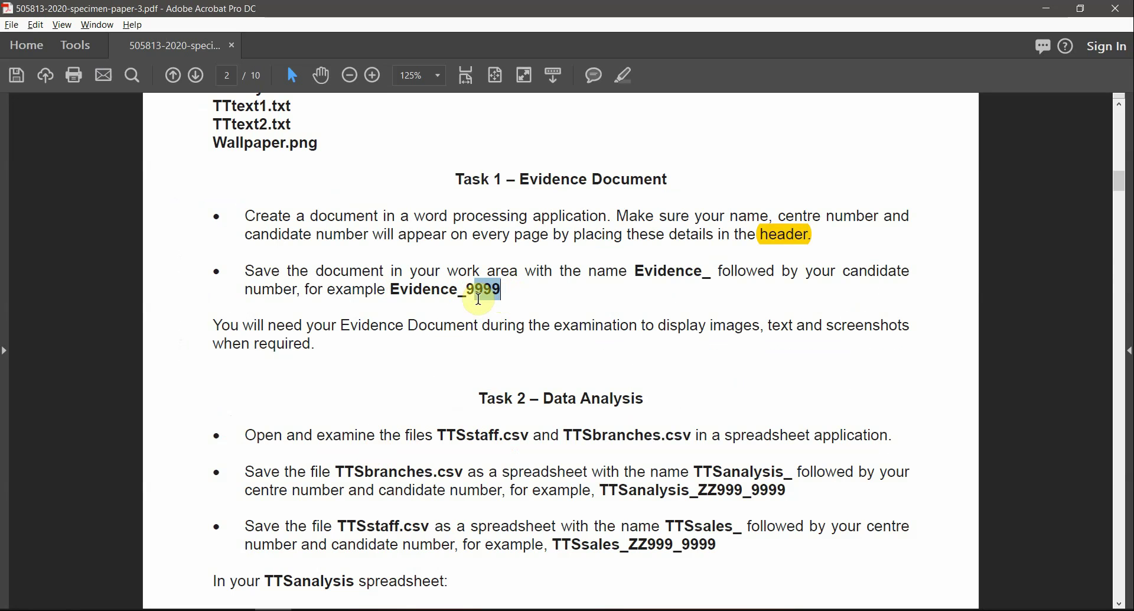
pyautogui.hotkey('alt', 'Tab')
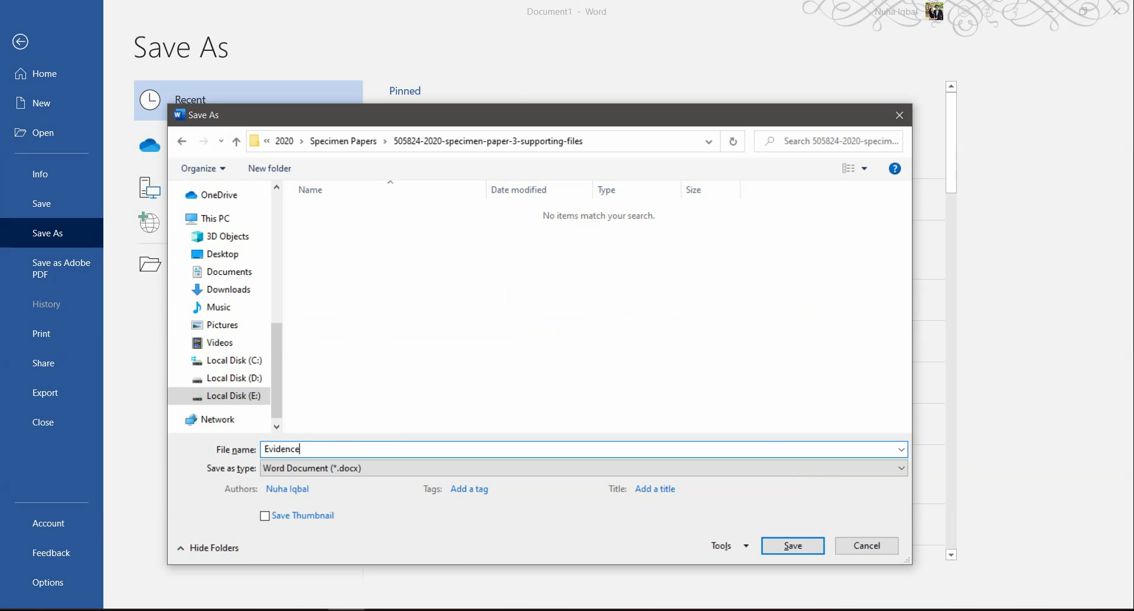
pyautogui.hotkey('alt', 'Tab')
pyautogui.hotkey('alt', 'Tab')
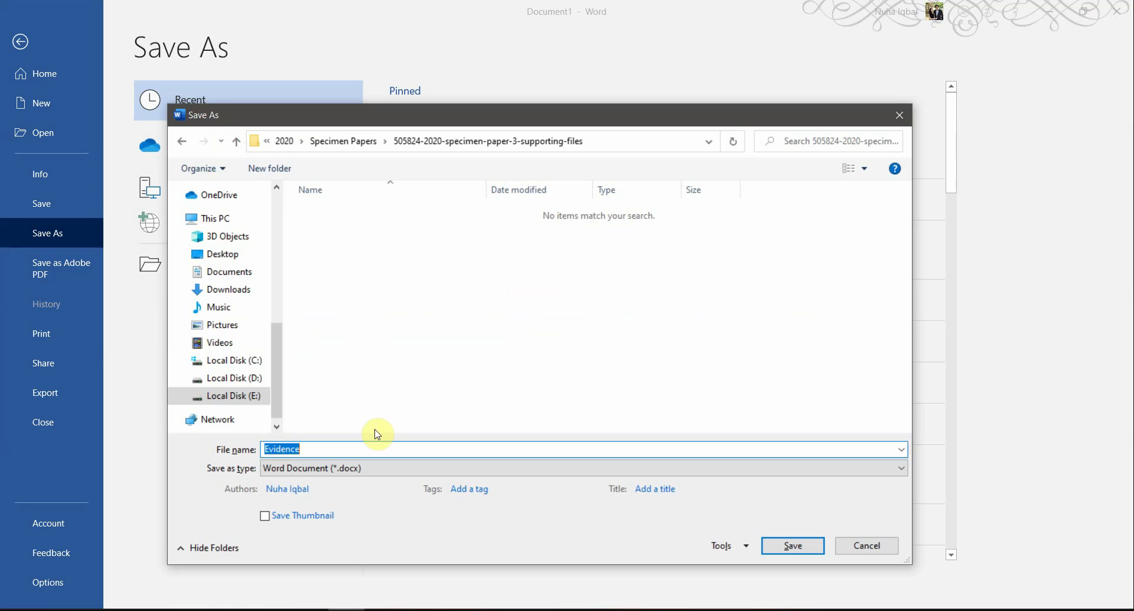
pyautogui.press('BackSpace')
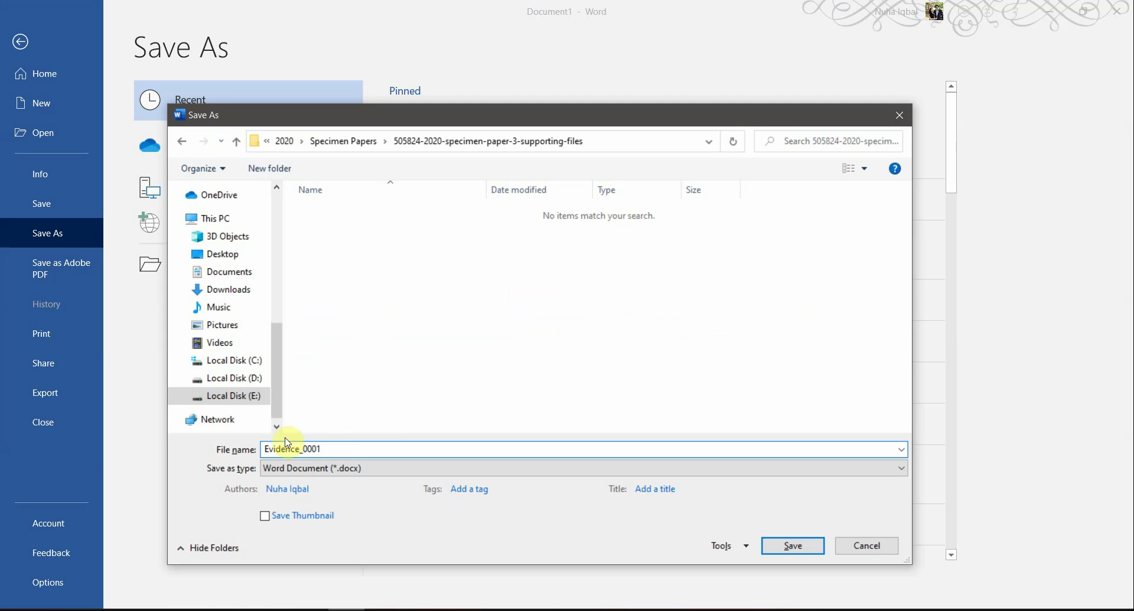
# Step: Keep Word Document as the file type and save as Evidence_0001.docx
pyautogui.click(269, 469)
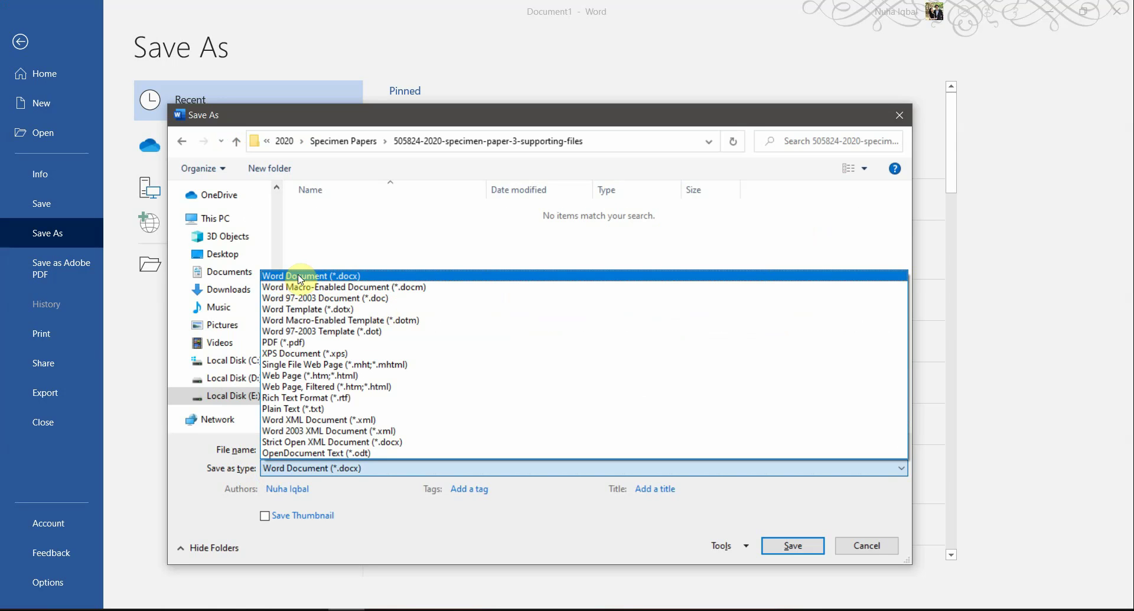
pyautogui.click(349, 276)
pyautogui.click(774, 548)
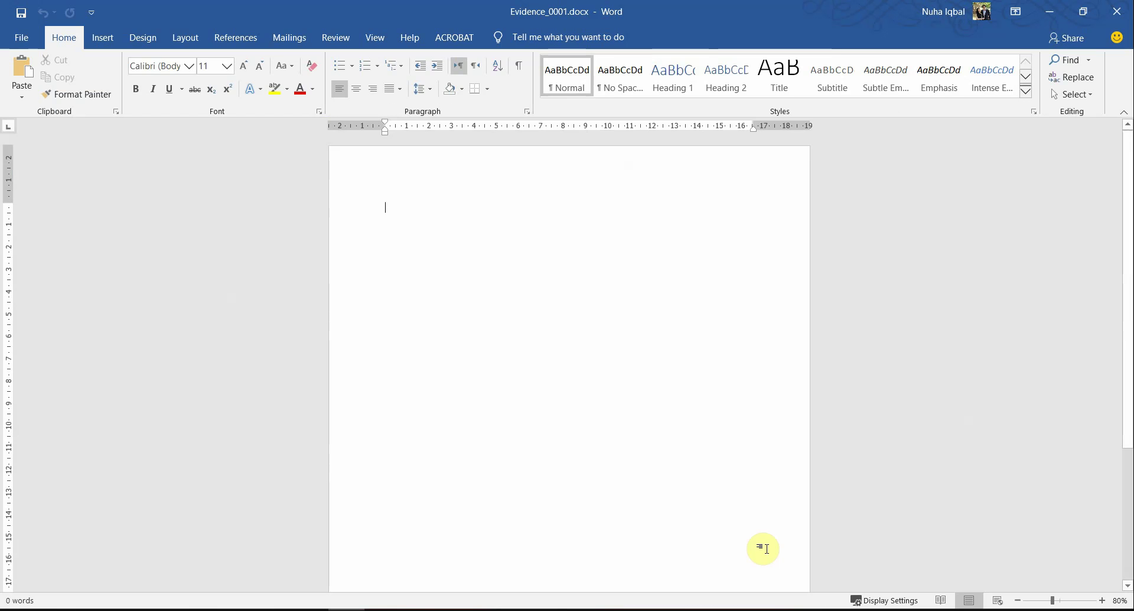
# Step: Open the page header and insert the blank three-column header layout
pyautogui.doubleClick(547, 154)
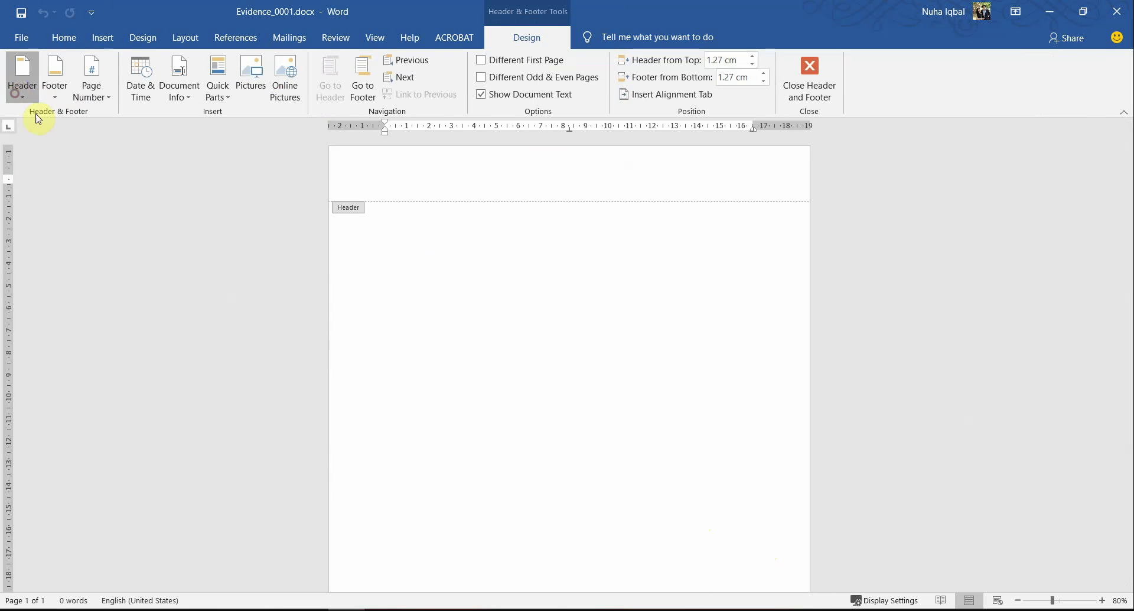
pyautogui.click(22, 83)
pyautogui.click(82, 253)
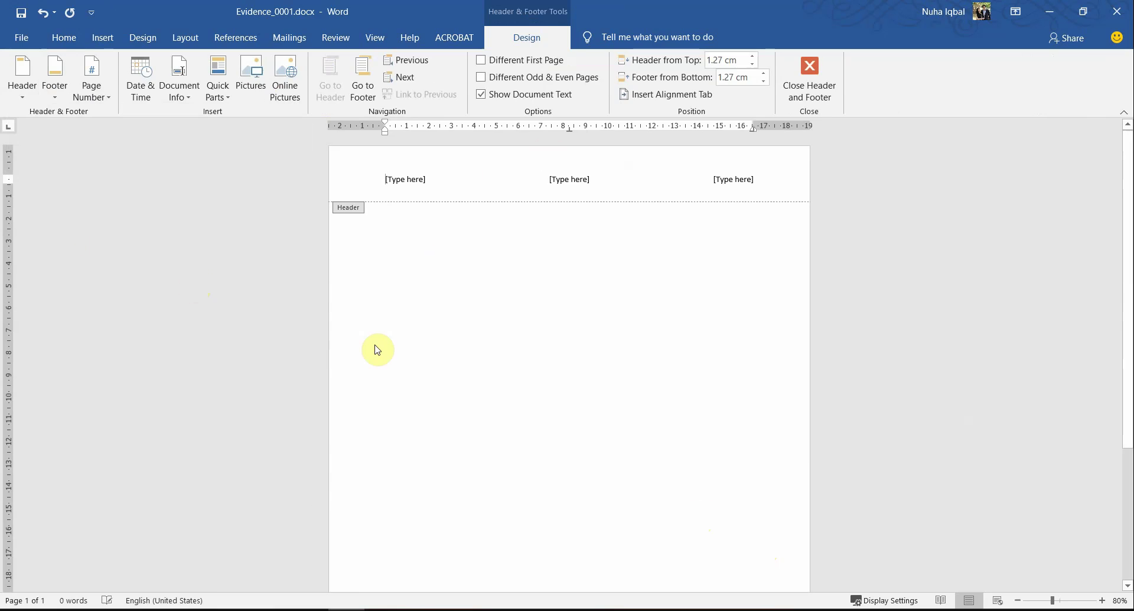
pyautogui.hotkey('alt', 'Tab')
pyautogui.click(713, 237)
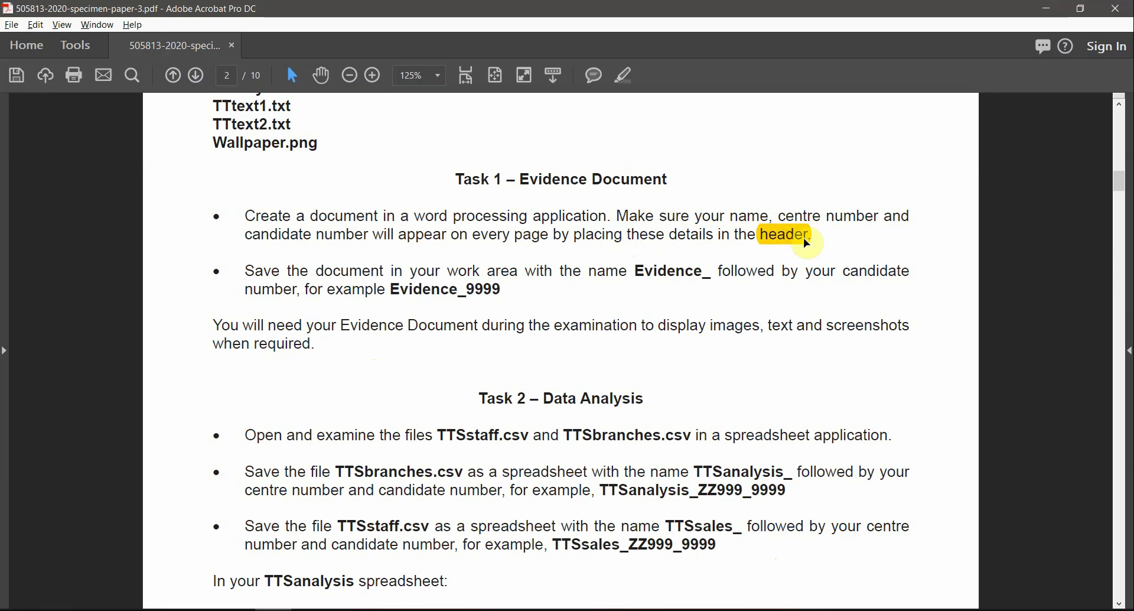
pyautogui.hotkey('alt', 'Tab')
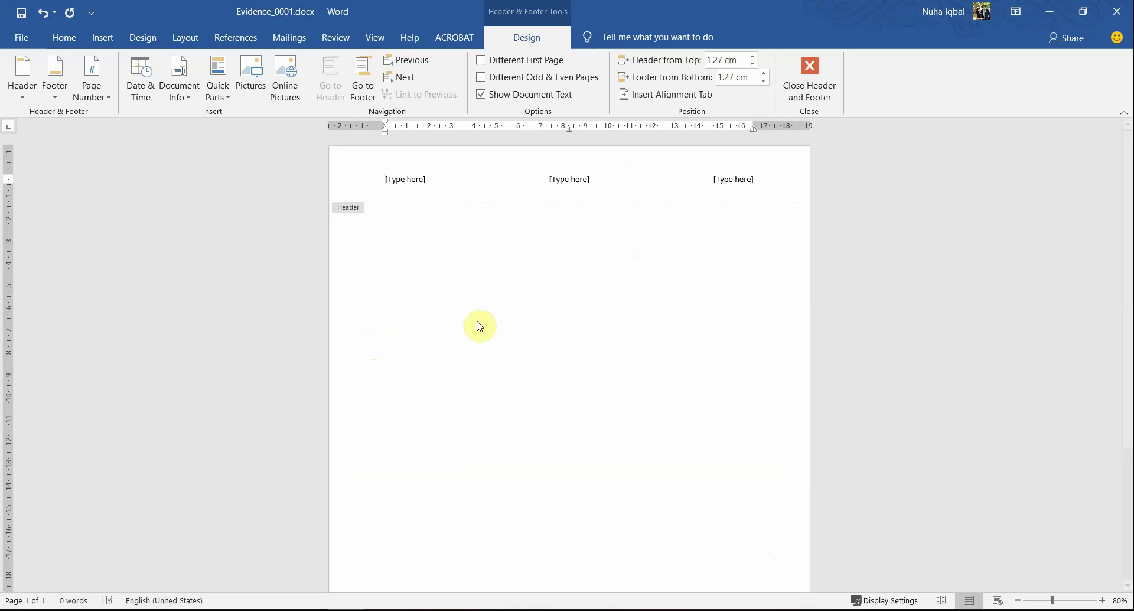
# Step: Fill the header with the candidate's name, centre number and candidate number, then close it
pyautogui.click(398, 184)
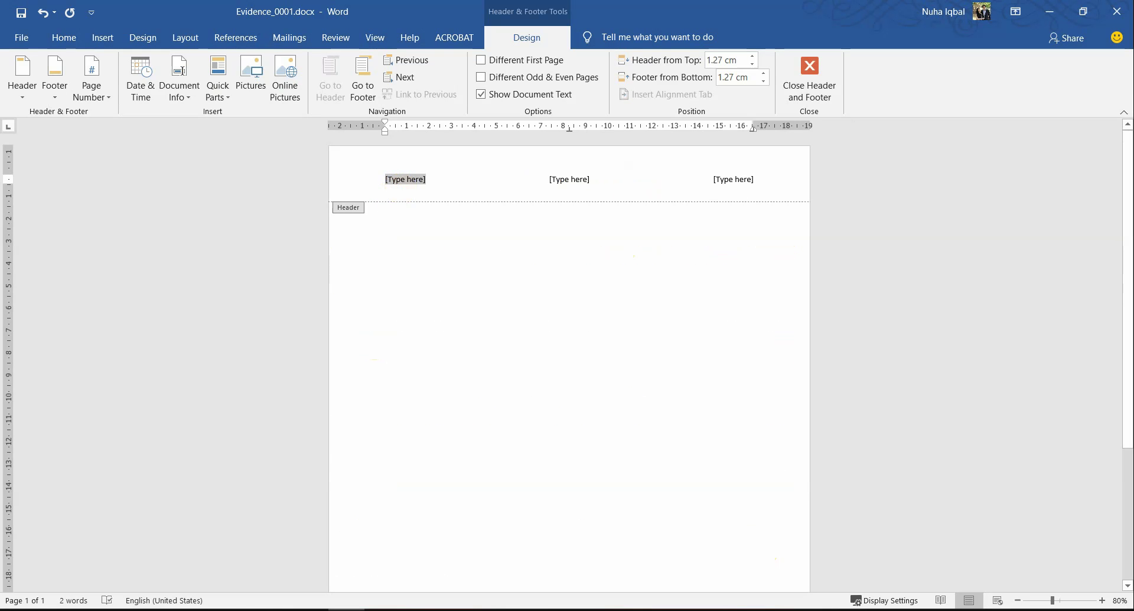
pyautogui.write('Nuha')
pyautogui.click(562, 179)
pyautogui.write('M')
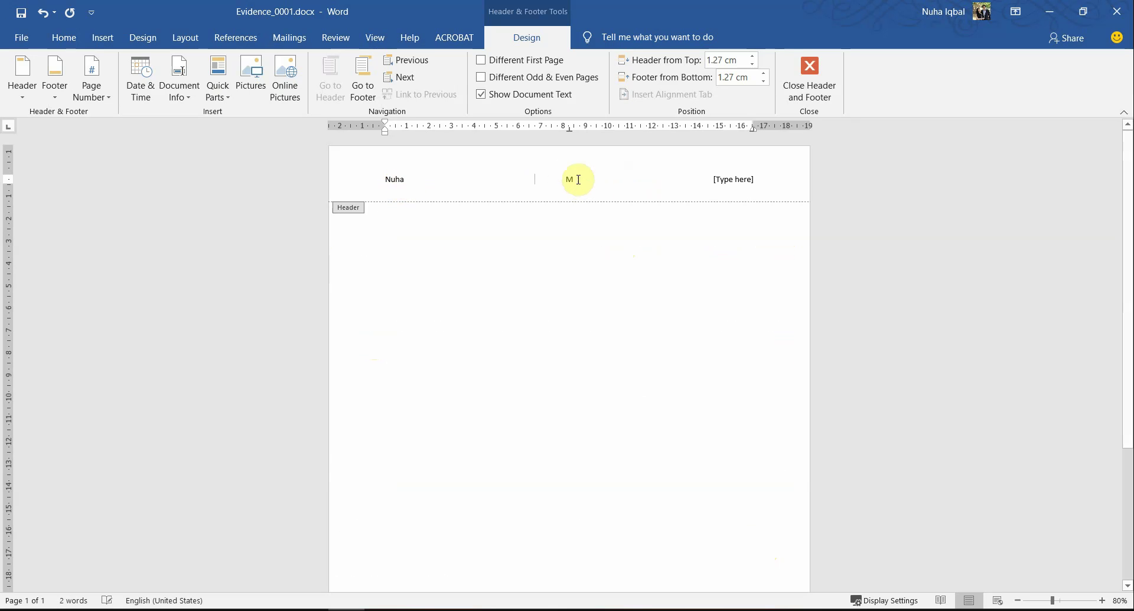
pyautogui.write('M012')
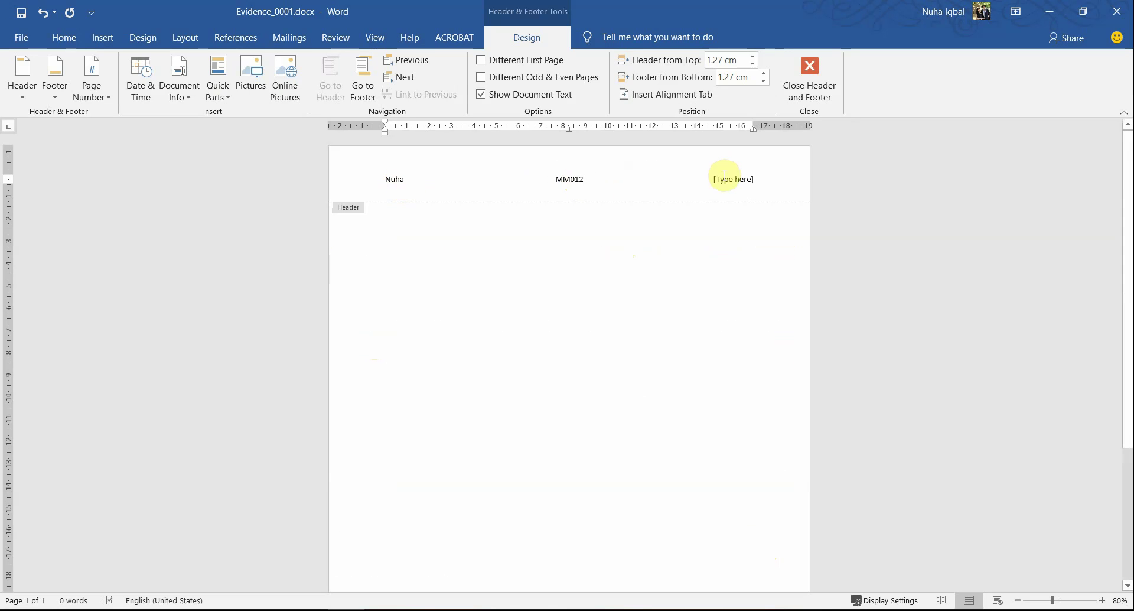
pyautogui.click(729, 179)
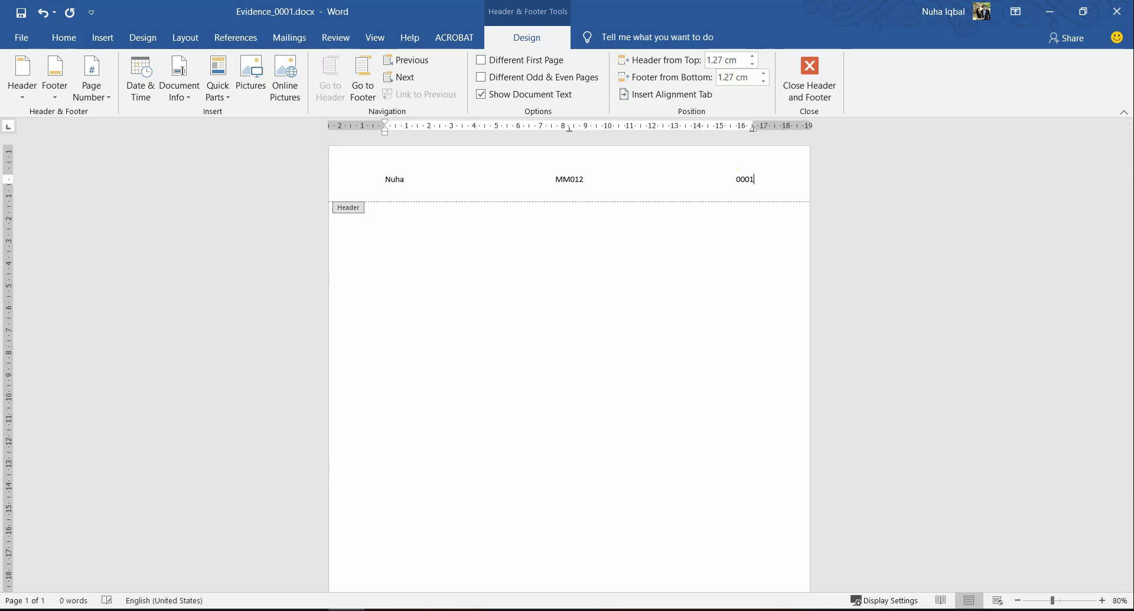
pyautogui.click(809, 77)
pyautogui.hotkey('alt', 'Tab')
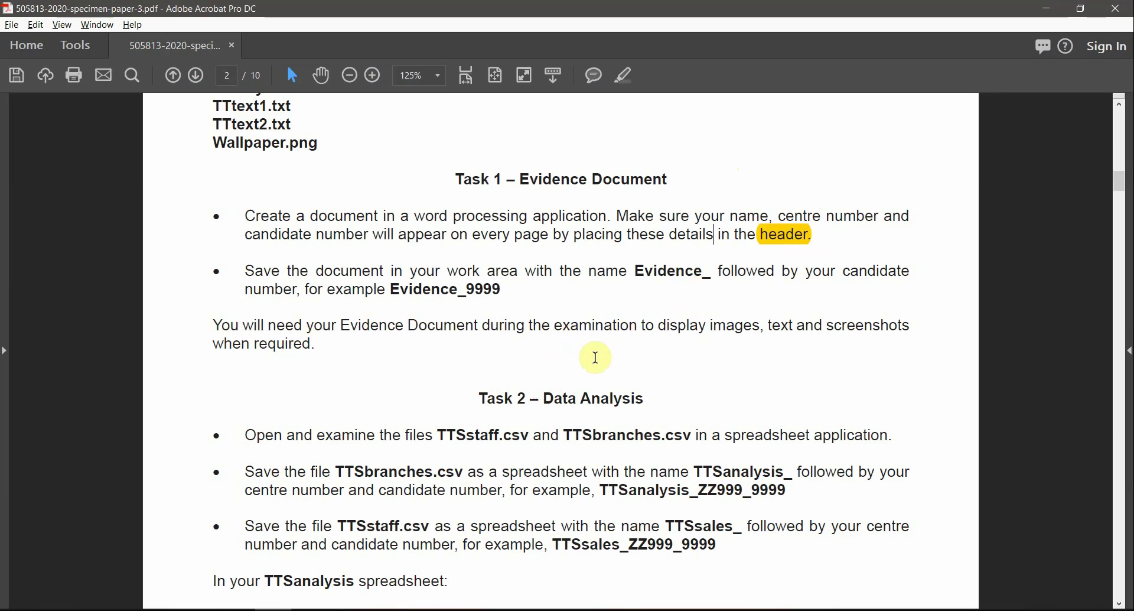
# Step: Scroll to Task 2, select TTSstaff.csv in the text, then switch to the supporting-files folder
pyautogui.scroll(-3, 263, 388)
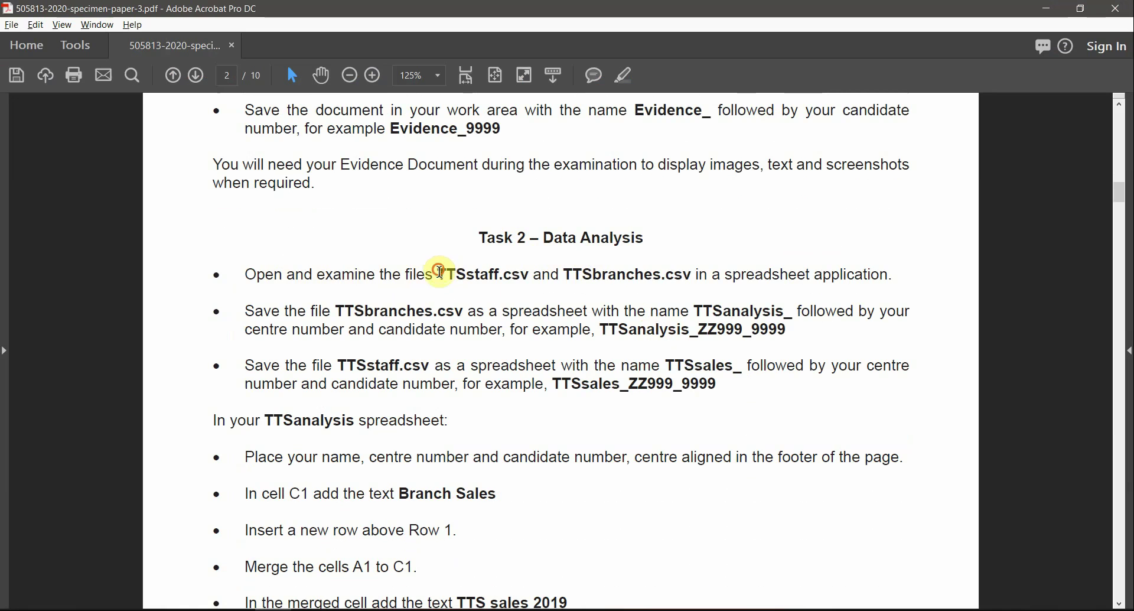
pyautogui.moveTo(440, 271); pyautogui.dragTo(511, 282)
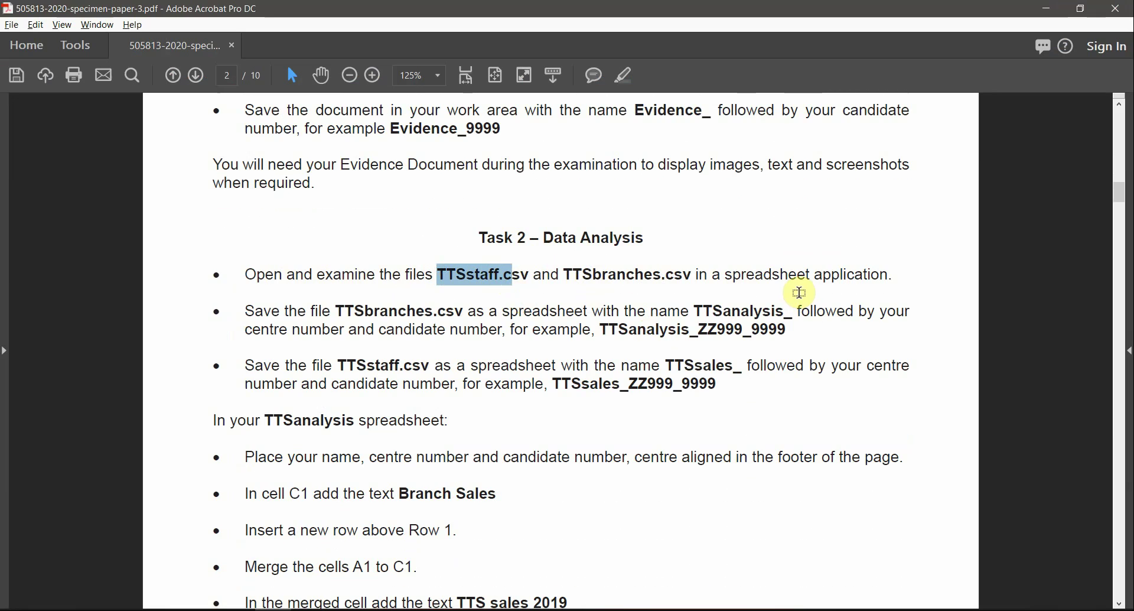
pyautogui.hotkey('alt', 'Tab')
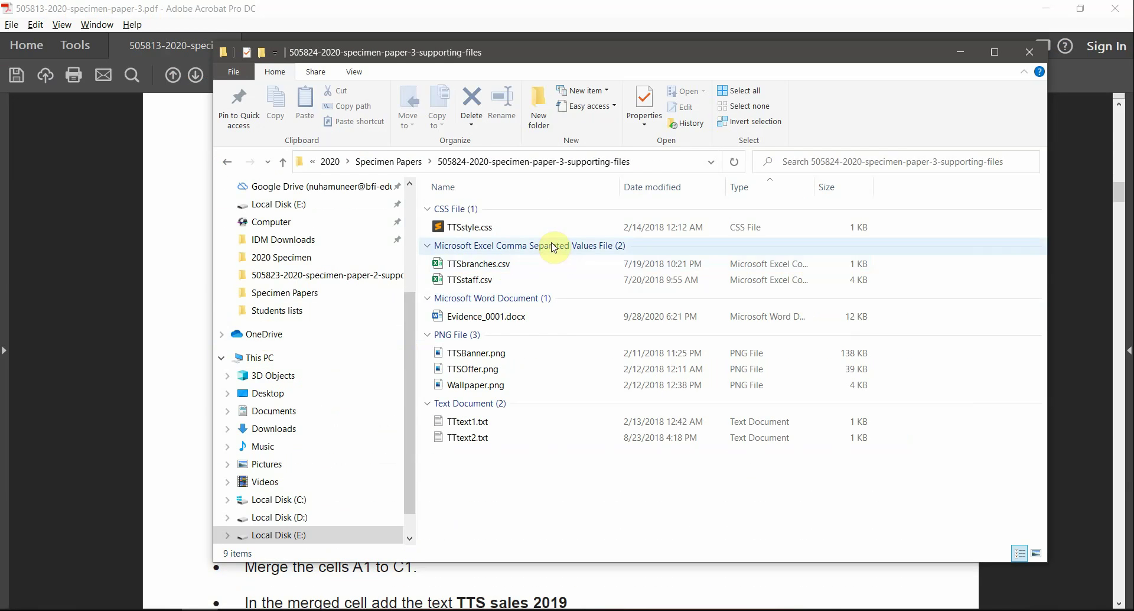
# Step: Open TTSbranches.csv in Excel and AutoFit all its columns
pyautogui.click(477, 265)
pyautogui.doubleClick(477, 264)
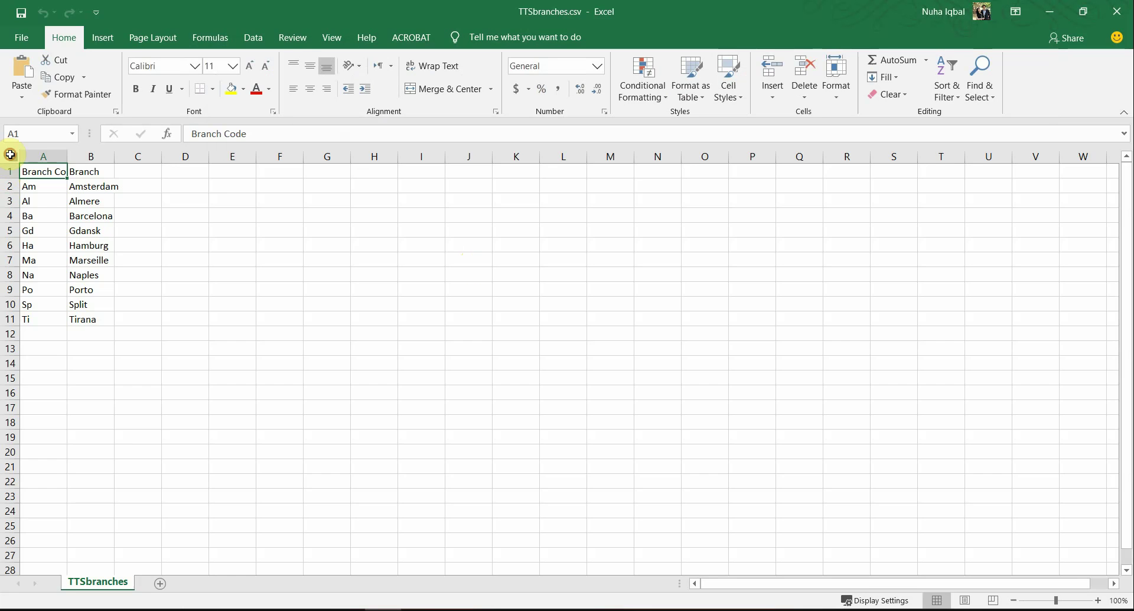
pyautogui.click(10, 154)
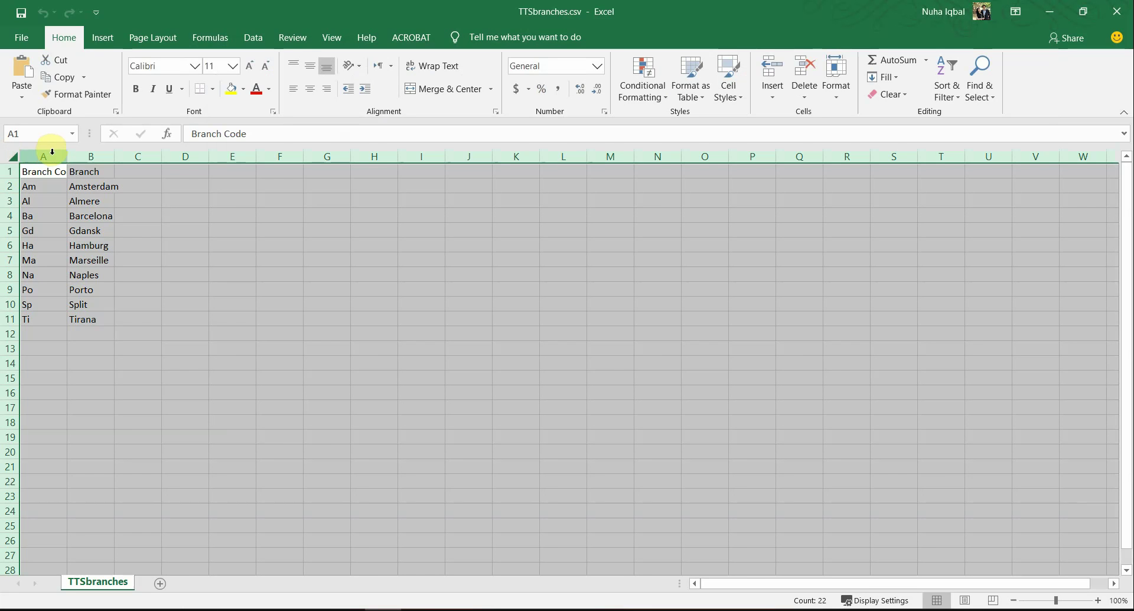
pyautogui.doubleClick(67, 154)
pyautogui.click(71, 243)
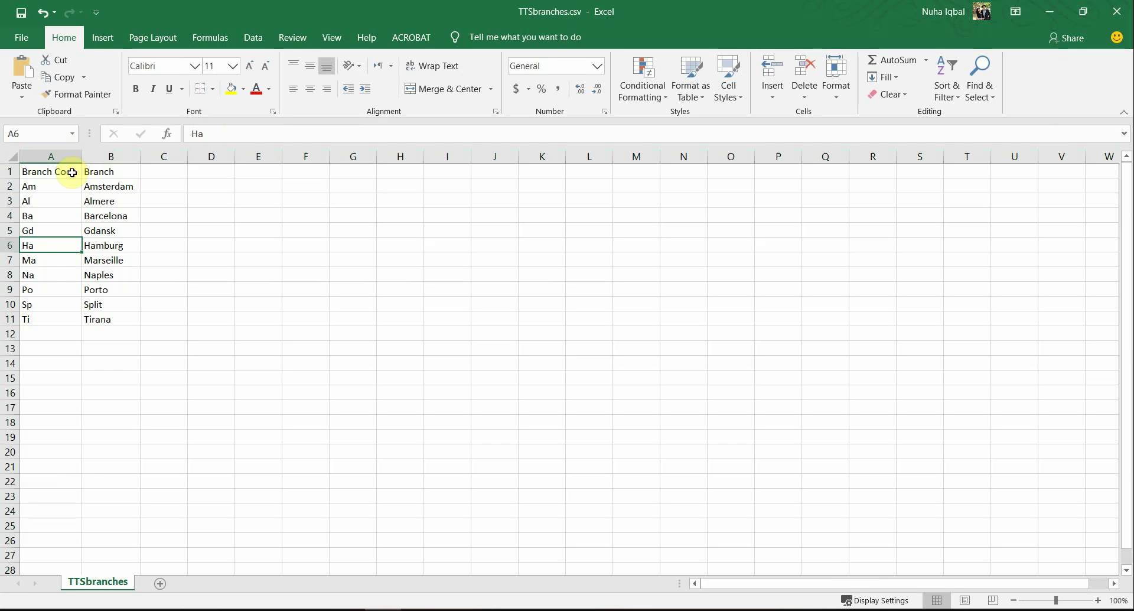
# Step: Select the branch codes, branch names and the Almere-to-Tirana rows to inspect them
pyautogui.moveTo(72, 172); pyautogui.dragTo(59, 323)
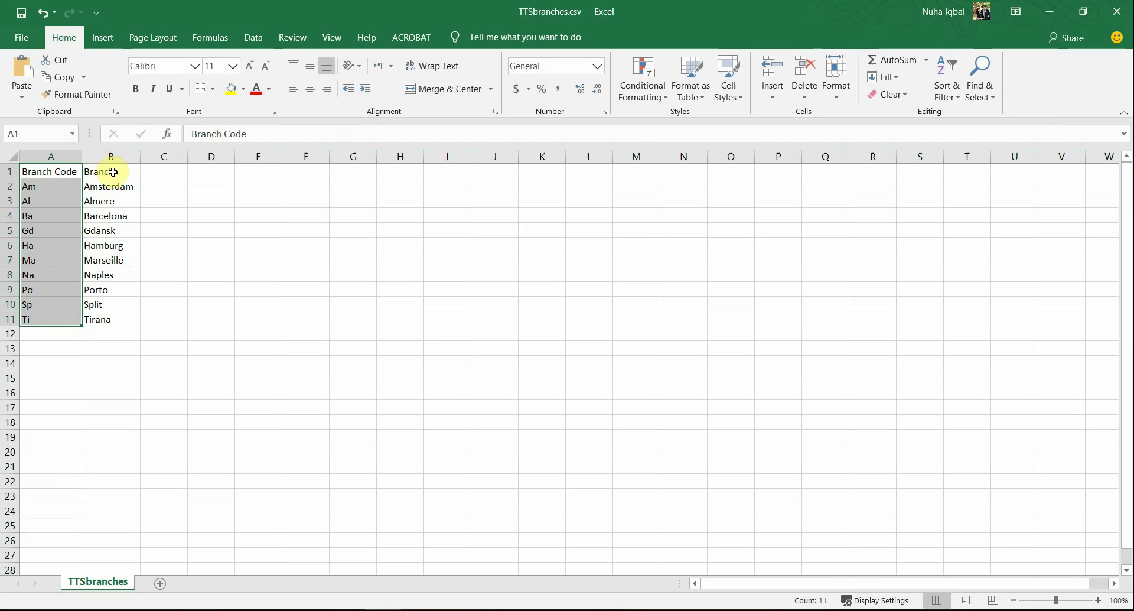
pyautogui.moveTo(113, 172); pyautogui.dragTo(107, 321)
pyautogui.click(46, 189)
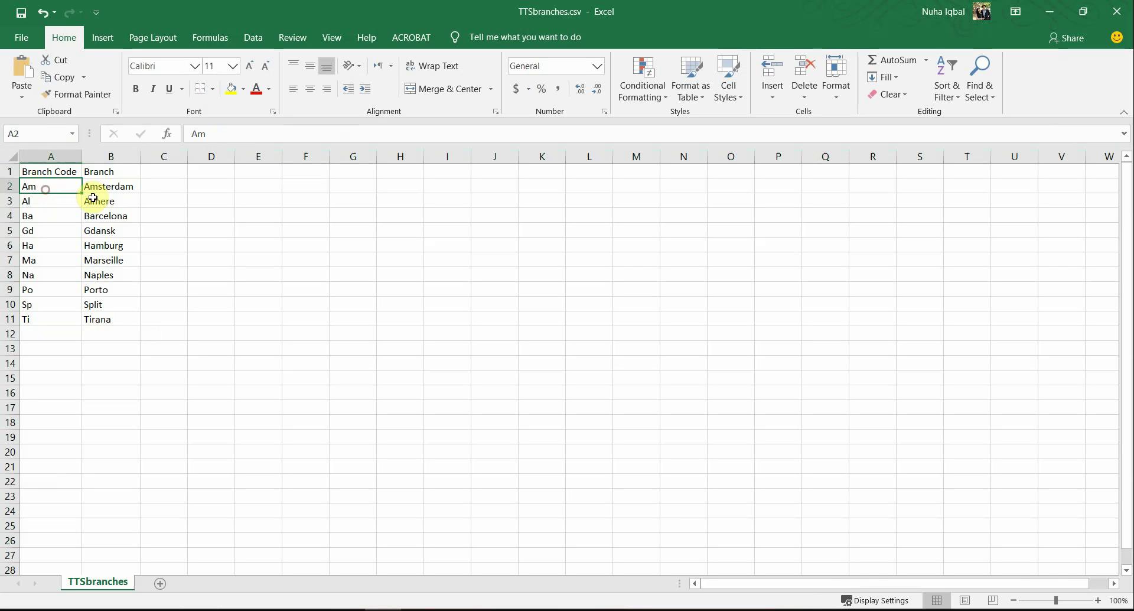
pyautogui.click(93, 187)
pyautogui.moveTo(58, 198); pyautogui.dragTo(86, 318)
# Step: Open TTSstaff.csv in Excel and AutoFit all its columns
pyautogui.click(112, 347)
pyautogui.hotkey('alt', 'Tab')
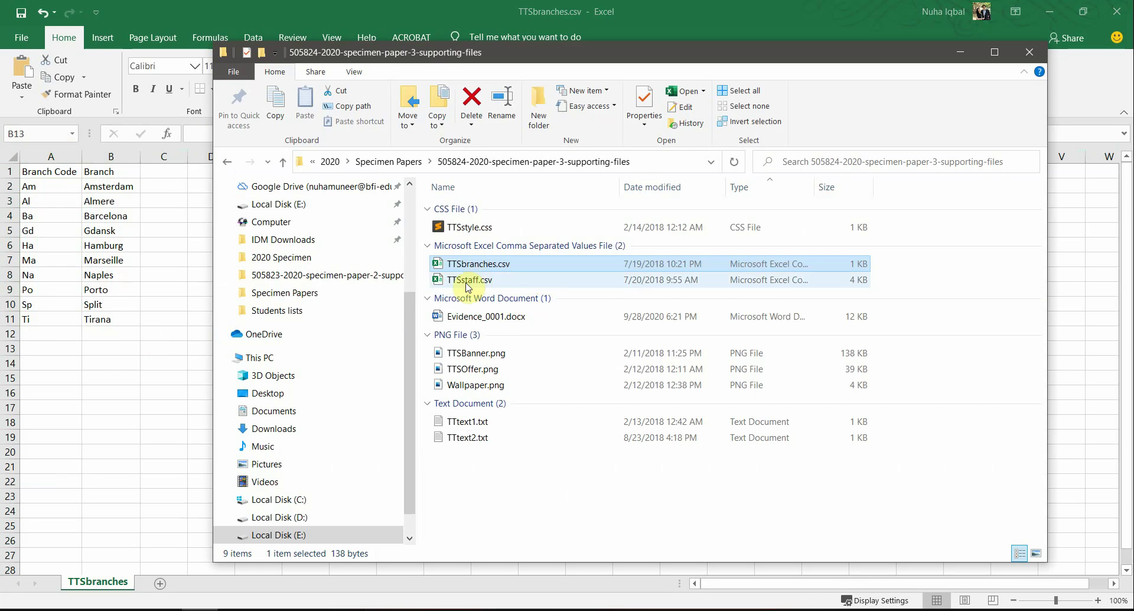
pyautogui.doubleClick(468, 281)
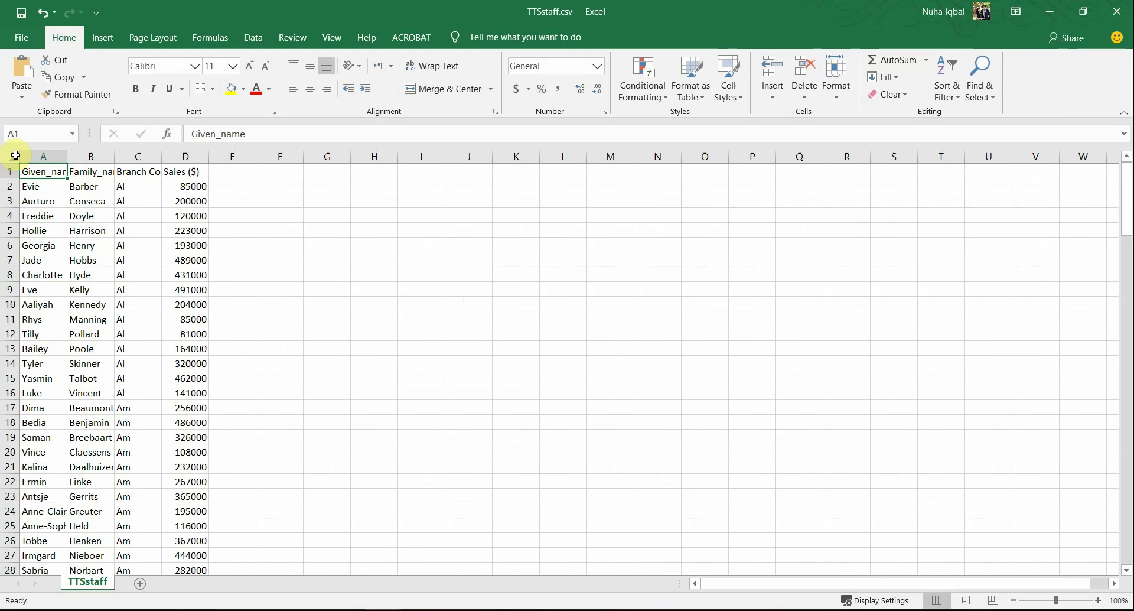
pyautogui.click(14, 156)
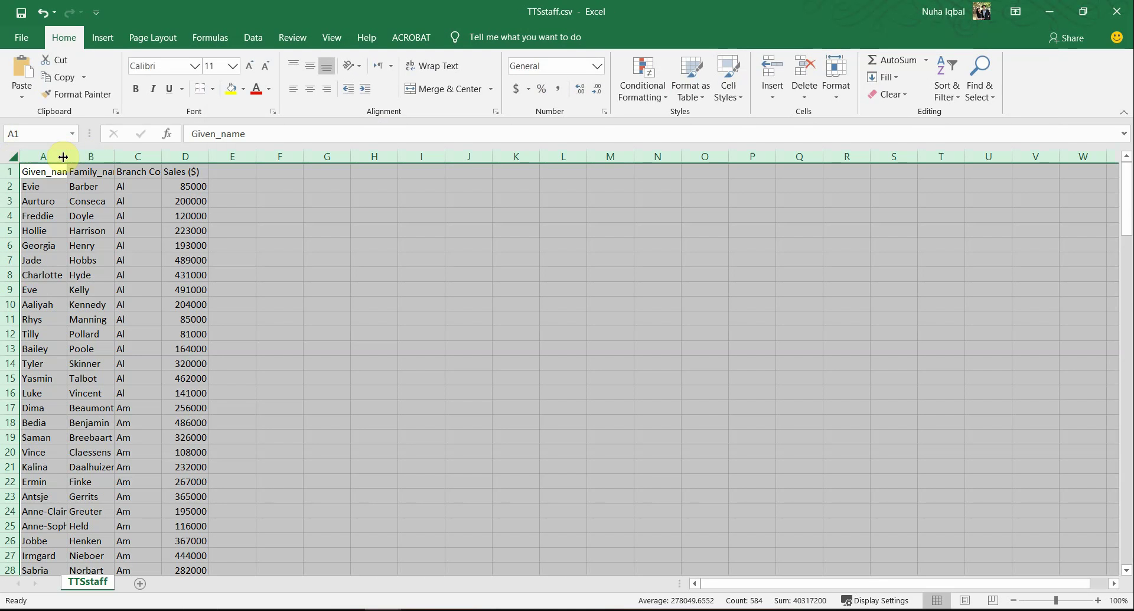
pyautogui.doubleClick(66, 155)
pyautogui.click(37, 243)
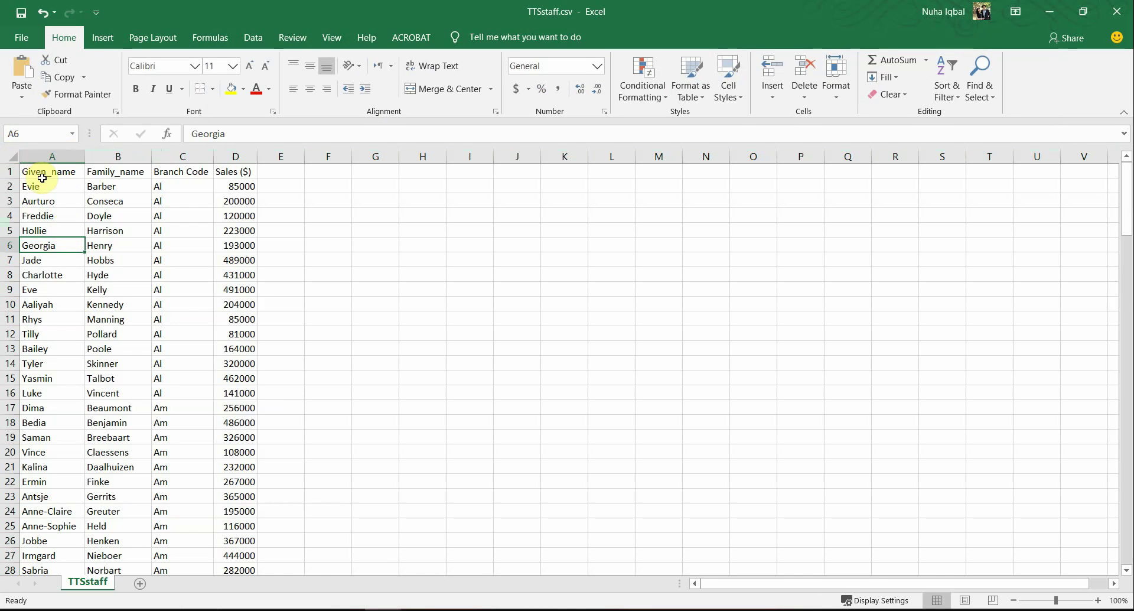
# Step: Inspect the given names, family names, branch codes and sales figures, selecting the Branch Code column
pyautogui.moveTo(49, 185); pyautogui.dragTo(59, 232)
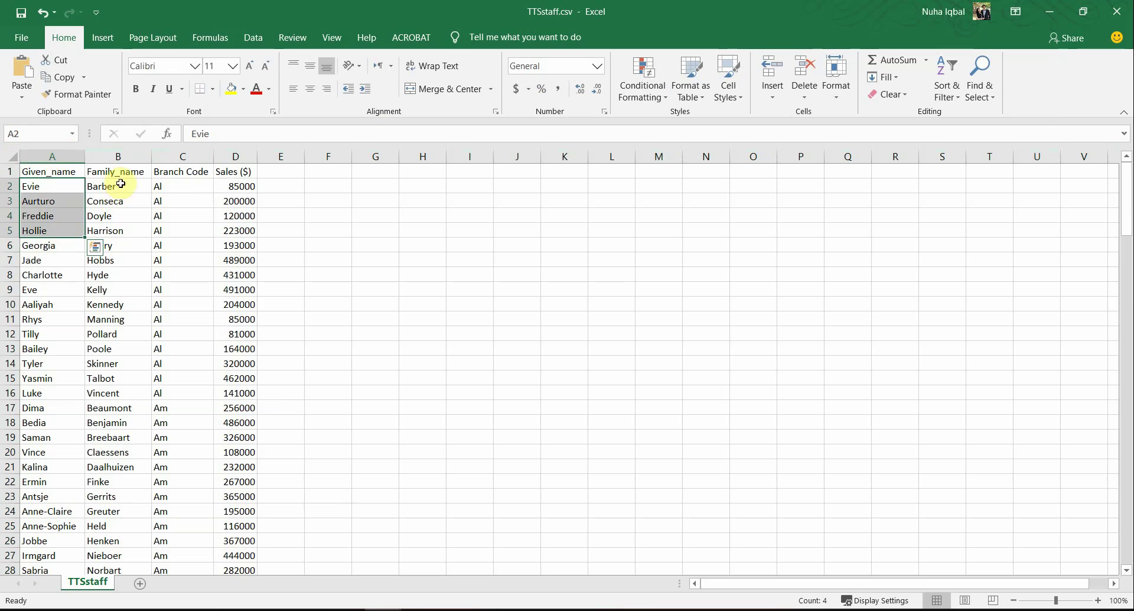
pyautogui.moveTo(123, 172); pyautogui.dragTo(144, 236)
pyautogui.moveTo(184, 172); pyautogui.dragTo(195, 227)
pyautogui.moveTo(244, 171); pyautogui.dragTo(239, 274)
pyautogui.click(182, 156)
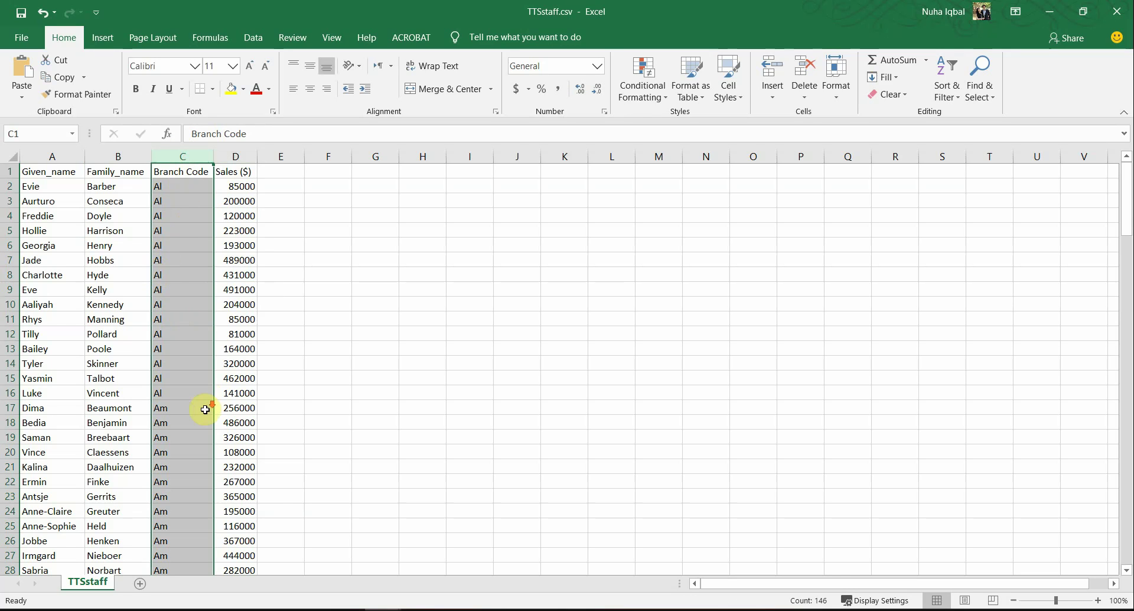
pyautogui.scroll(-12, 201, 414)
pyautogui.scroll(12, 201, 417)
# Step: Match a staff branch code against the TTSbranches list, finding Al for Almere
pyautogui.hotkey('alt', 'Tab')
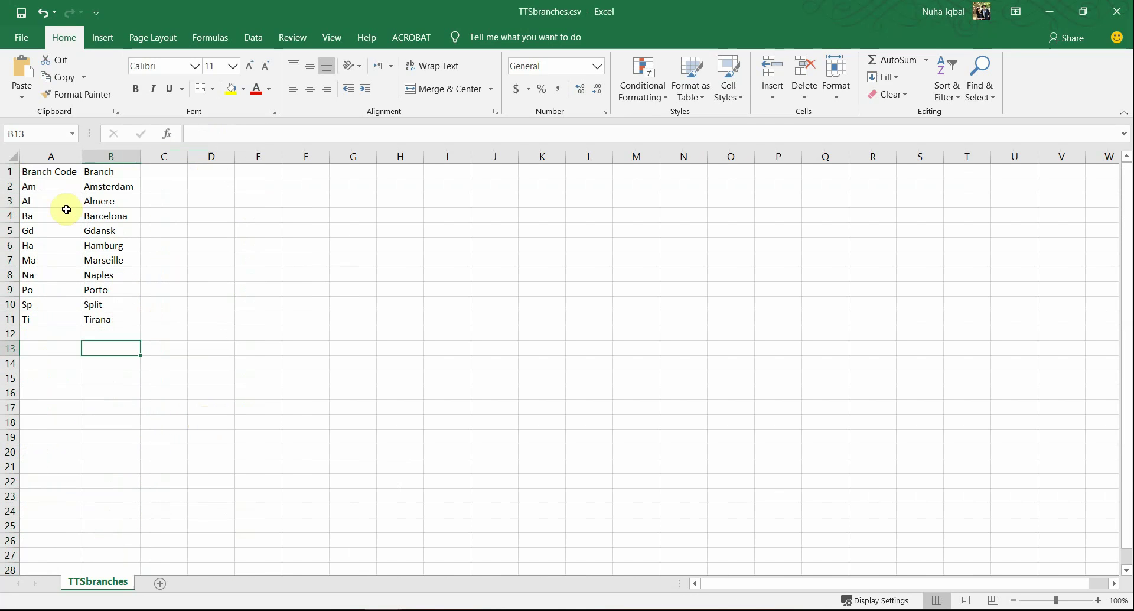
pyautogui.moveTo(39, 187); pyautogui.dragTo(135, 243)
pyautogui.hotkey('alt', 'Tab')
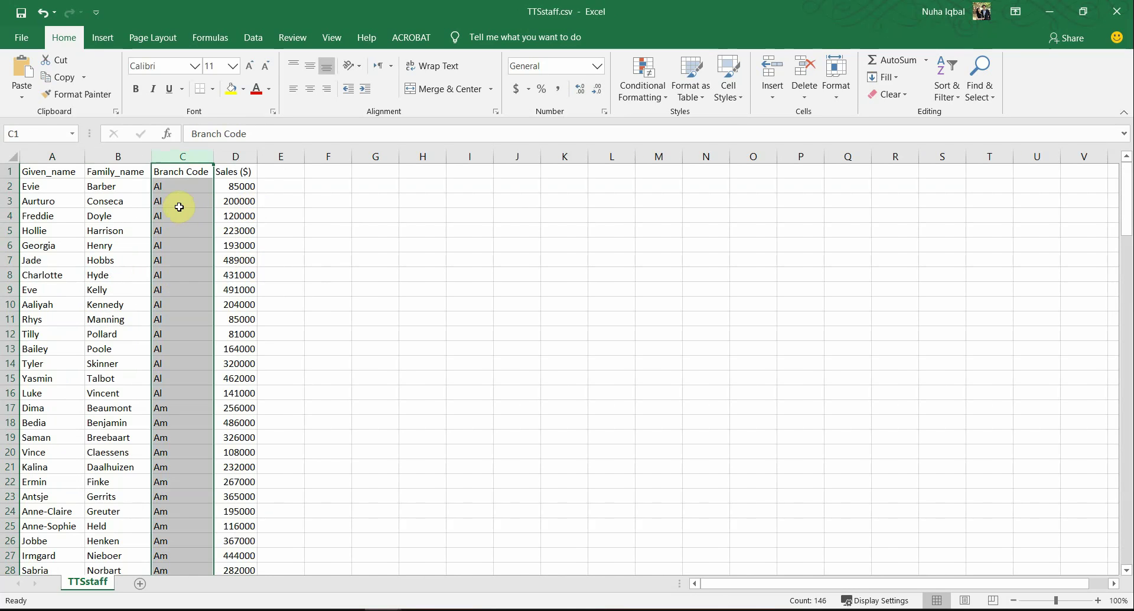
pyautogui.click(179, 206)
pyautogui.hotkey('alt', 'Tab')
pyautogui.click(76, 202)
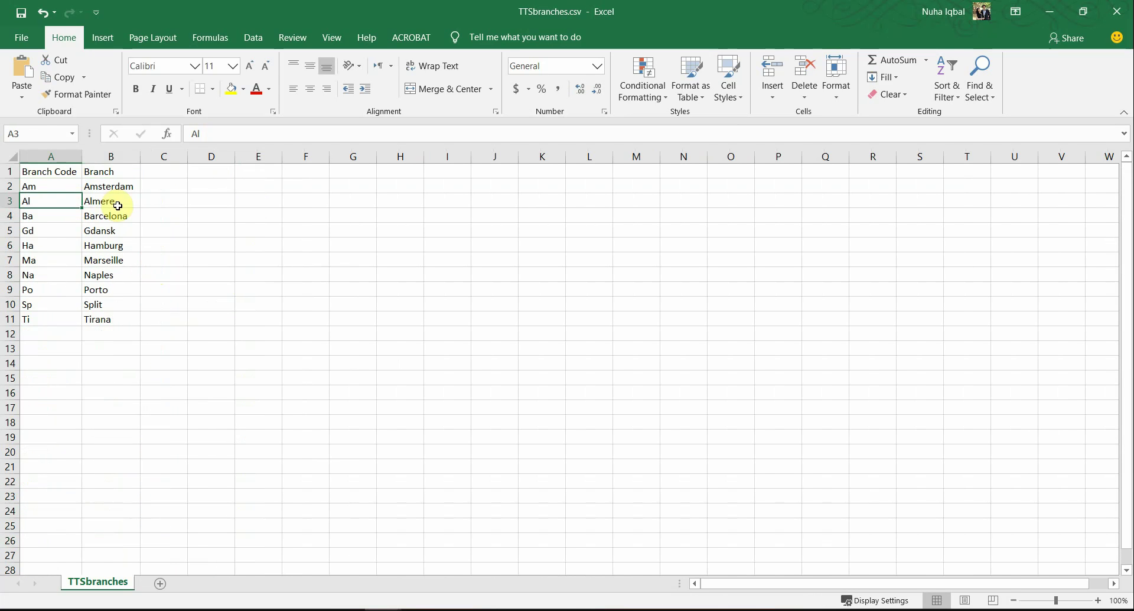
pyautogui.click(115, 205)
pyautogui.hotkey('alt', 'Tab')
# Step: Look up Ba/Barcelona, Gdansk and Marseille in TTSbranches, then return to the PDF
pyautogui.scroll(-10, 236, 378)
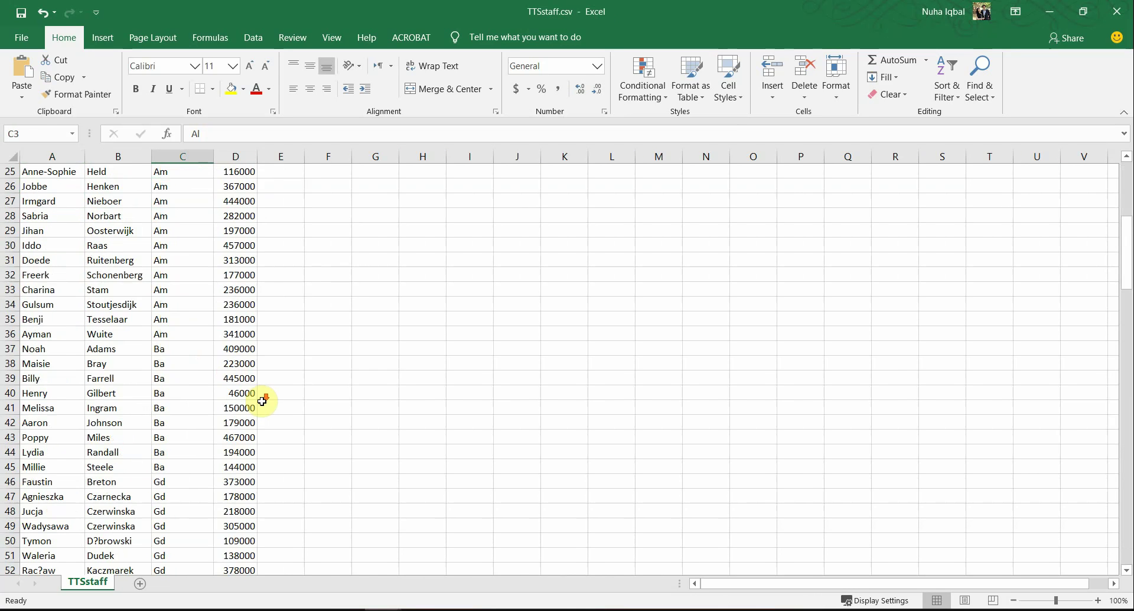
pyautogui.hotkey('alt', 'Tab')
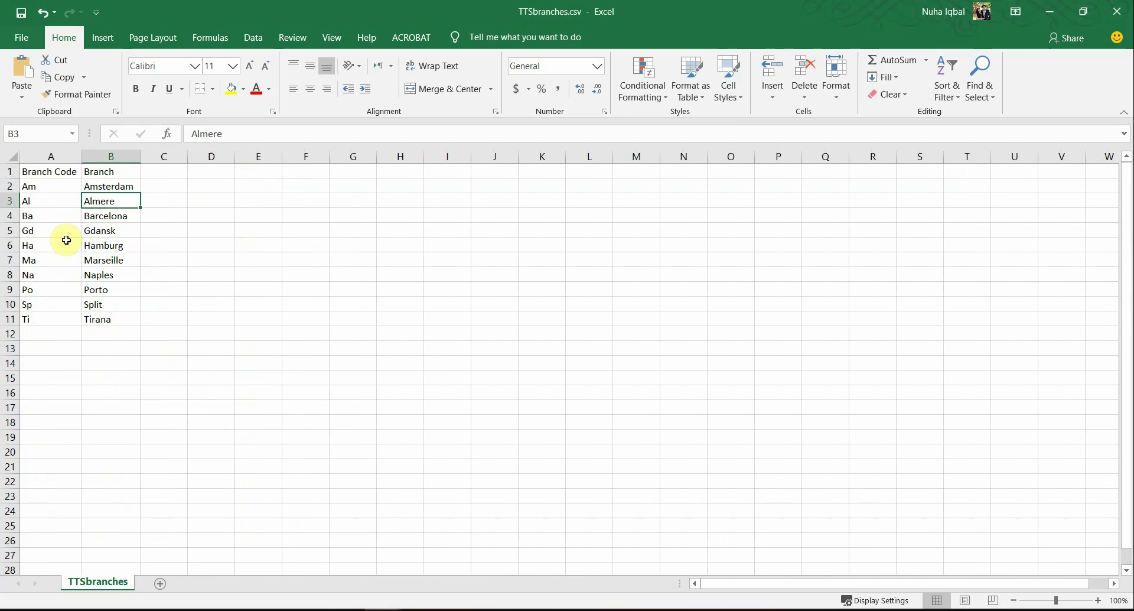
pyautogui.click(55, 217)
pyautogui.click(111, 213)
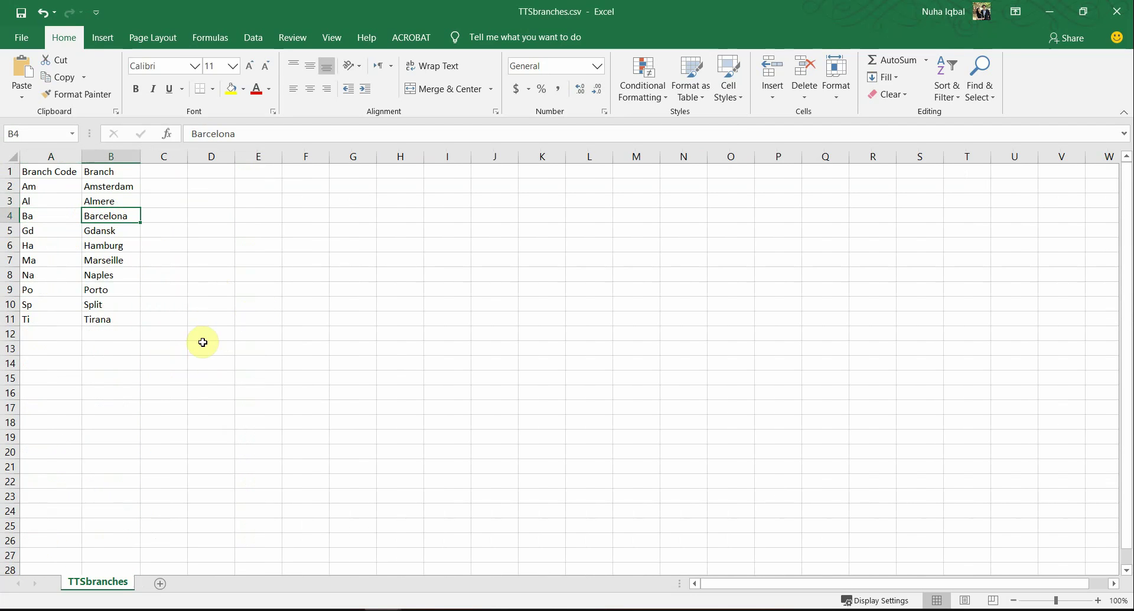
pyautogui.click(117, 229)
pyautogui.click(117, 261)
pyautogui.hotkey('alt', 'Tab')
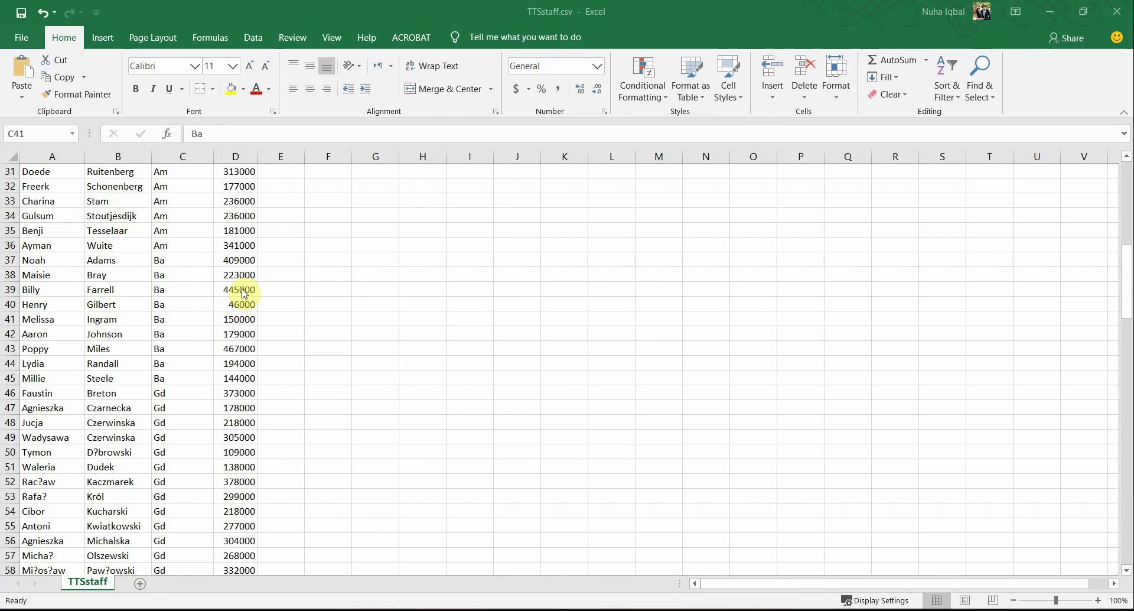
pyautogui.hotkey('alt', 'Tab')
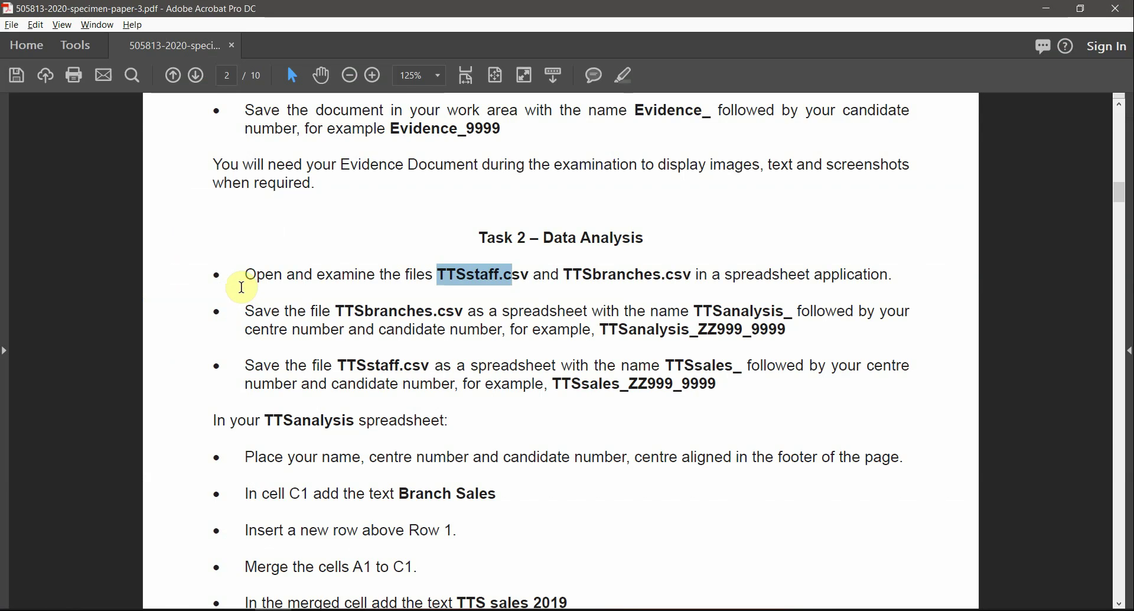
# Step: Review the TTSanalysis_ZZ999_9999 naming and highlight TTSbranches yellow in the second bullet
pyautogui.click(201, 610)
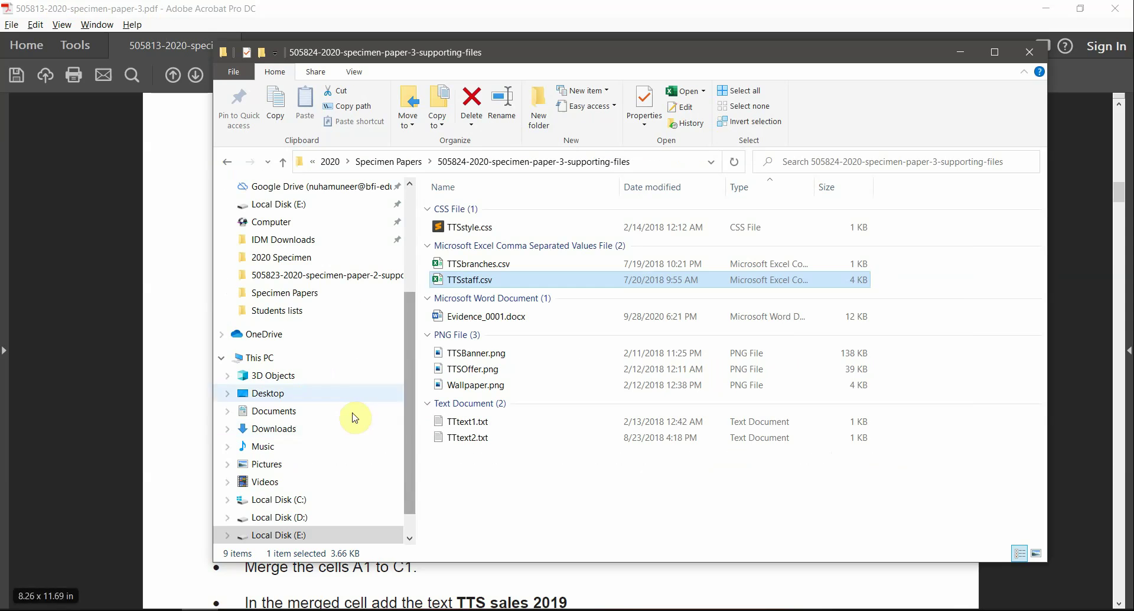
pyautogui.moveTo(383, 609)
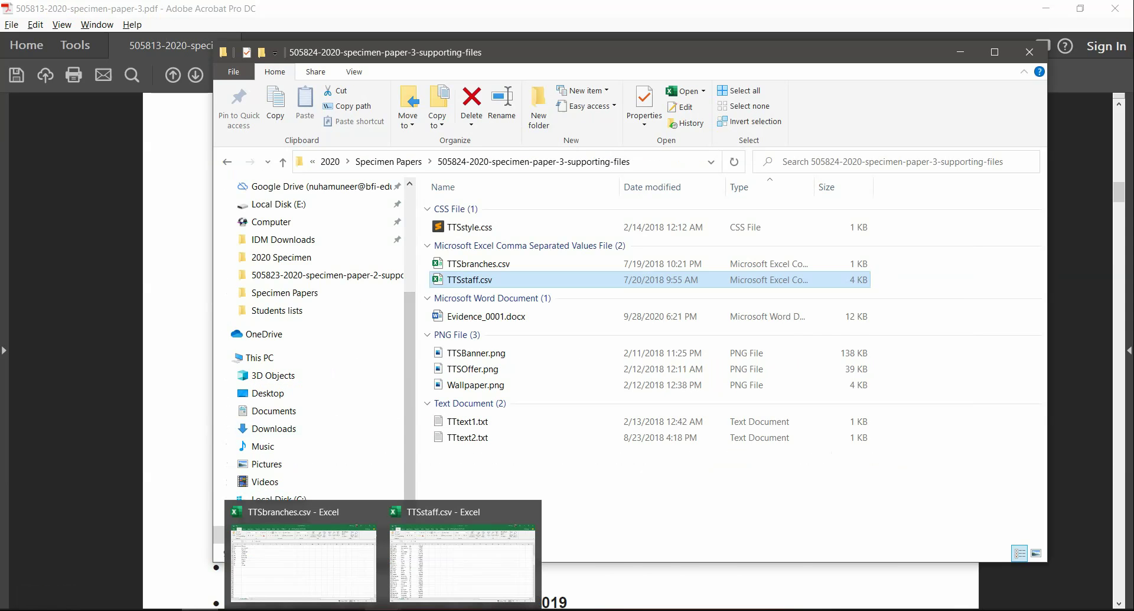
pyautogui.click(747, 9)
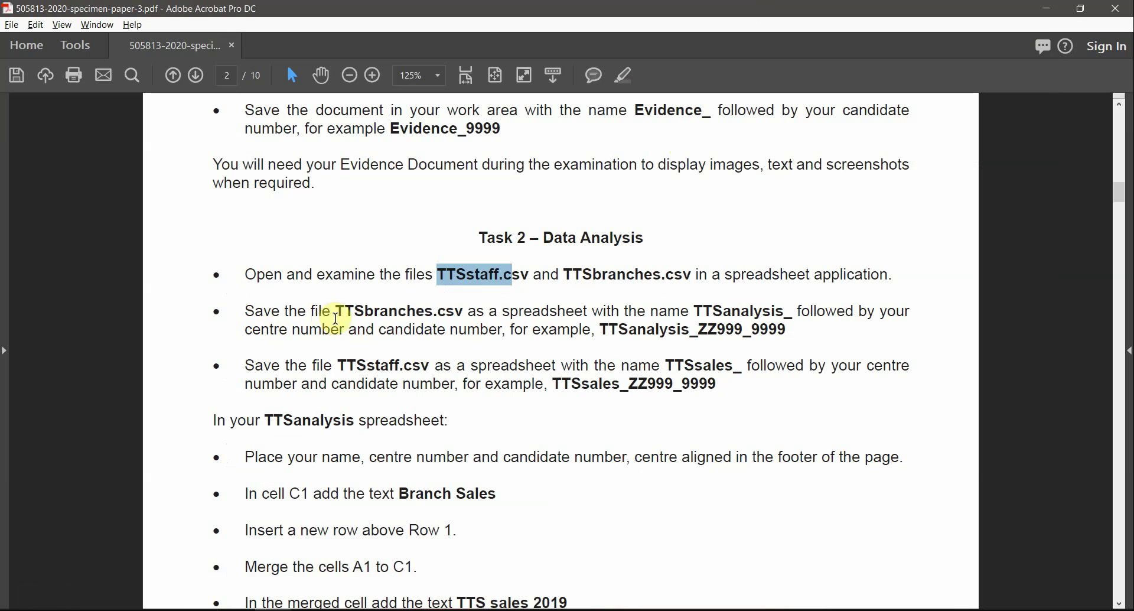
pyautogui.moveTo(337, 314); pyautogui.dragTo(430, 314)
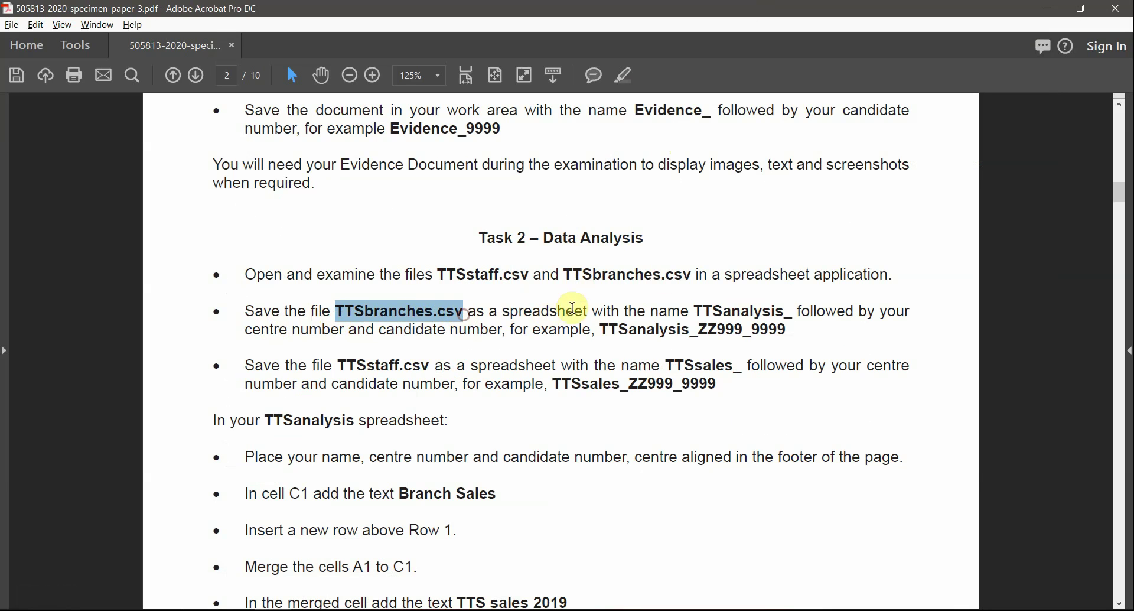
pyautogui.moveTo(694, 306); pyautogui.dragTo(797, 317)
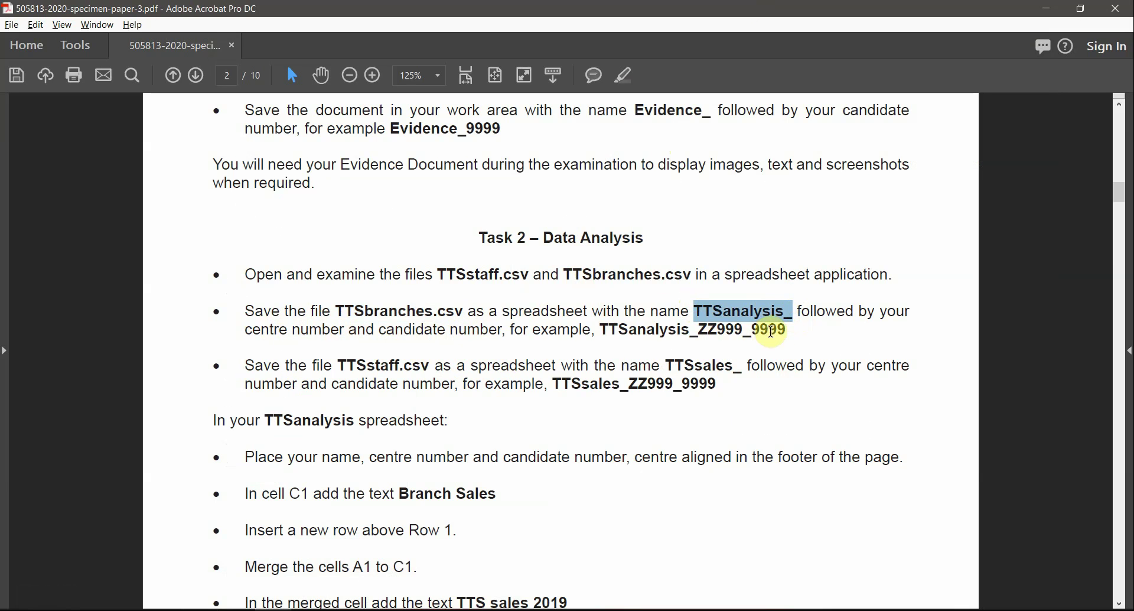
pyautogui.moveTo(785, 329); pyautogui.dragTo(602, 330)
pyautogui.hotkey('ctrl', 'c')
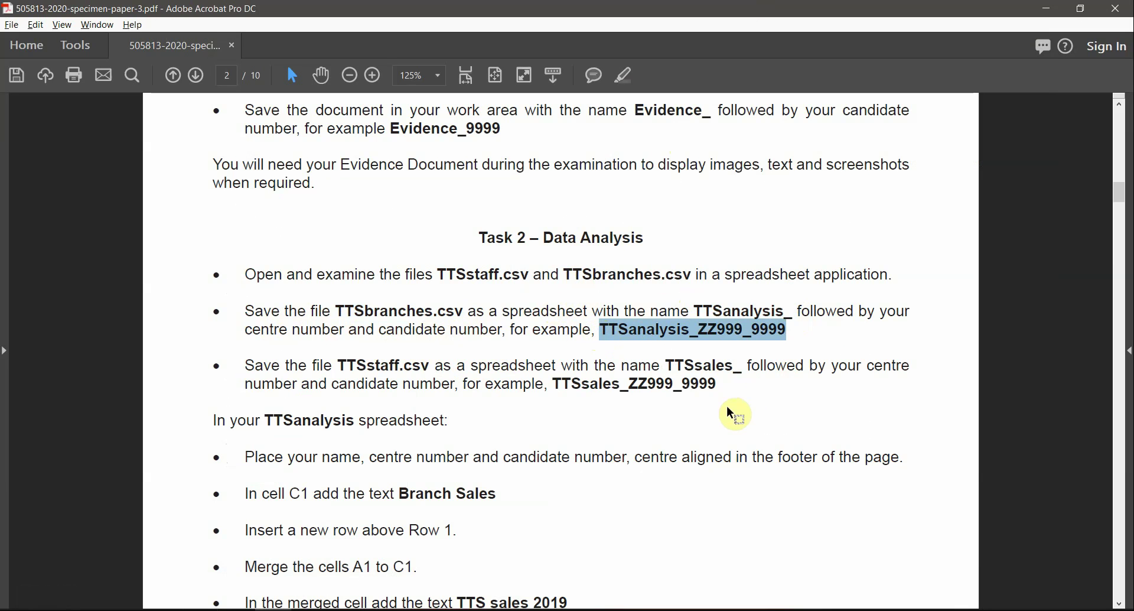
pyautogui.doubleClick(403, 310)
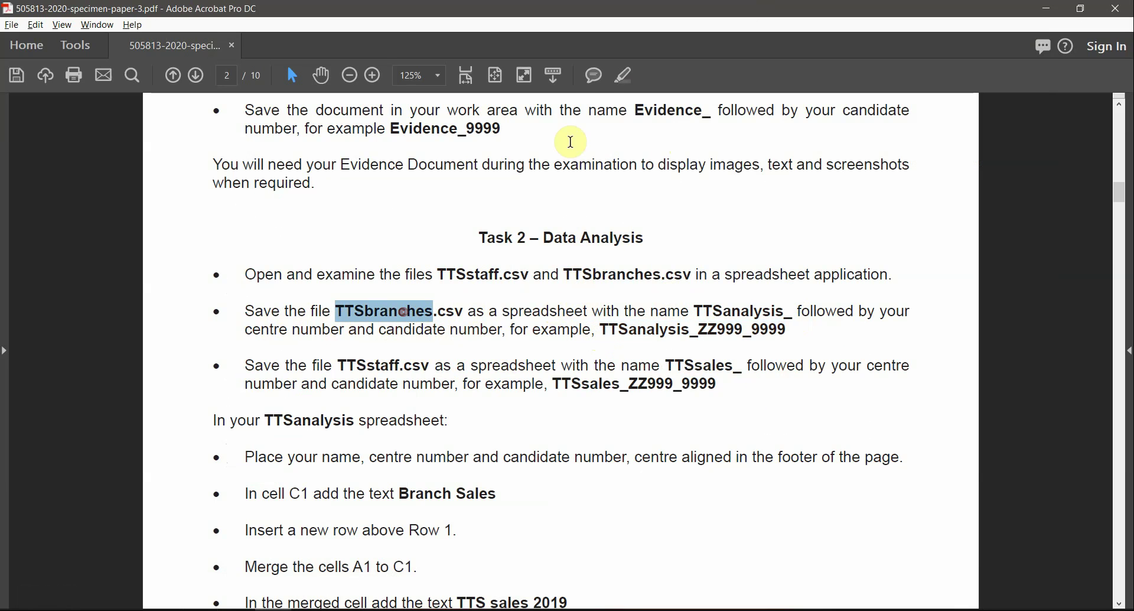
pyautogui.click(622, 75)
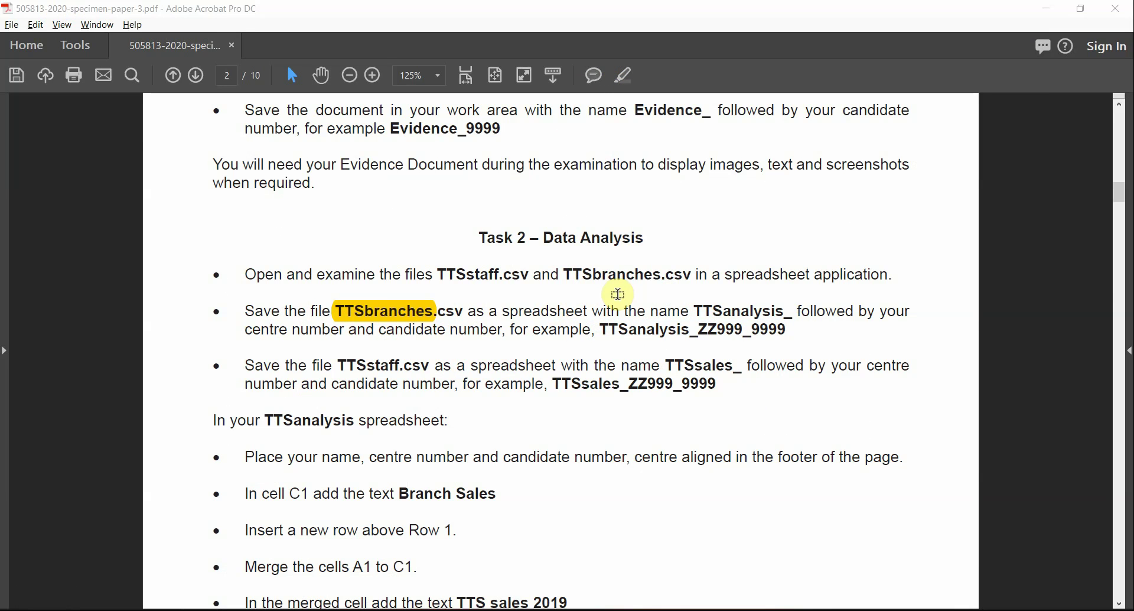
pyautogui.hotkey('alt', 'Tab')
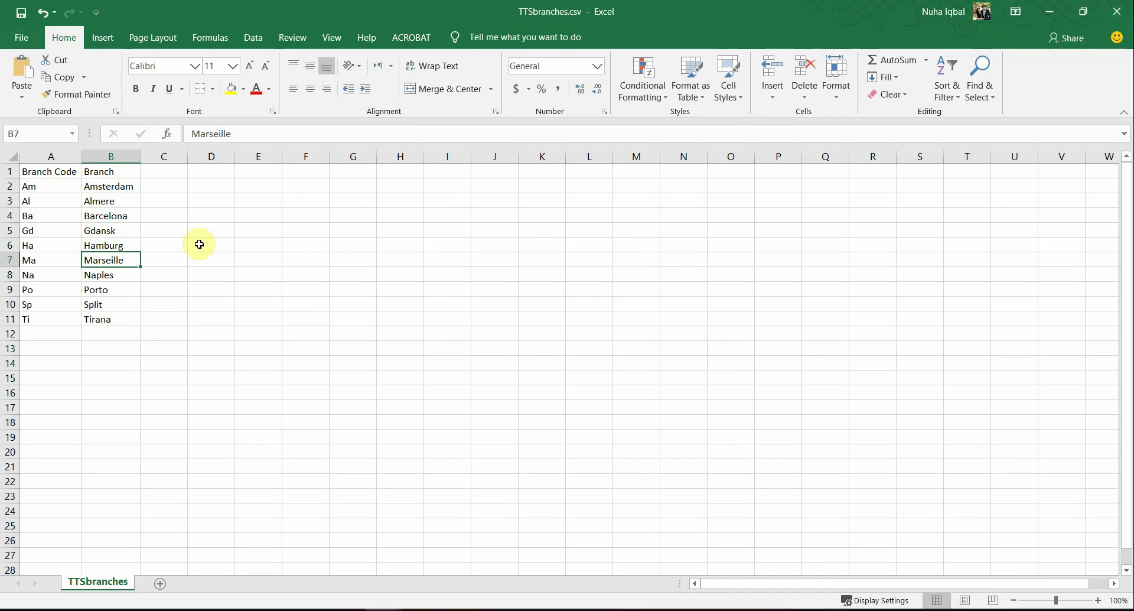
# Step: Start Save As with Browse and paste the TTSanalysis example file name
pyautogui.click(21, 37)
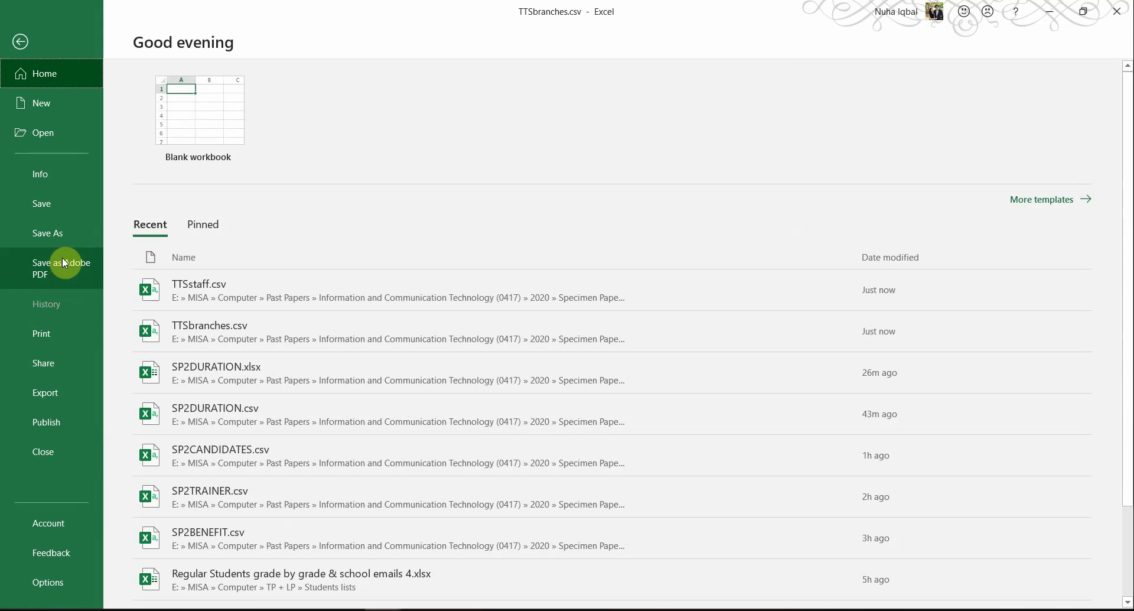
pyautogui.click(69, 231)
pyautogui.click(151, 264)
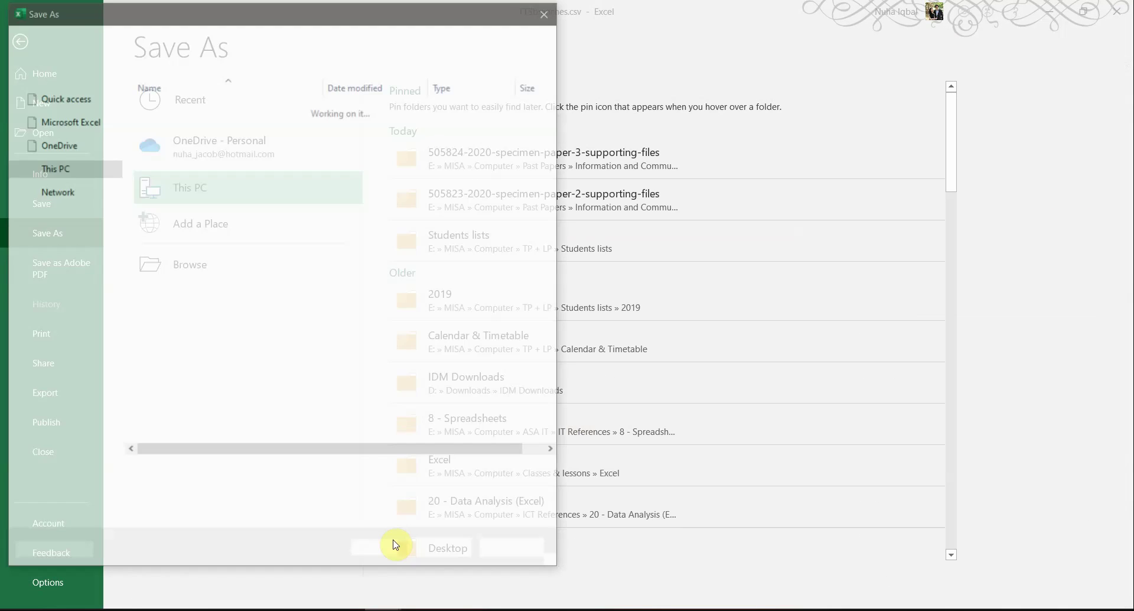
pyautogui.hotkey('ctrl', 'v')
pyautogui.moveTo(372, 13); pyautogui.dragTo(678, 40)
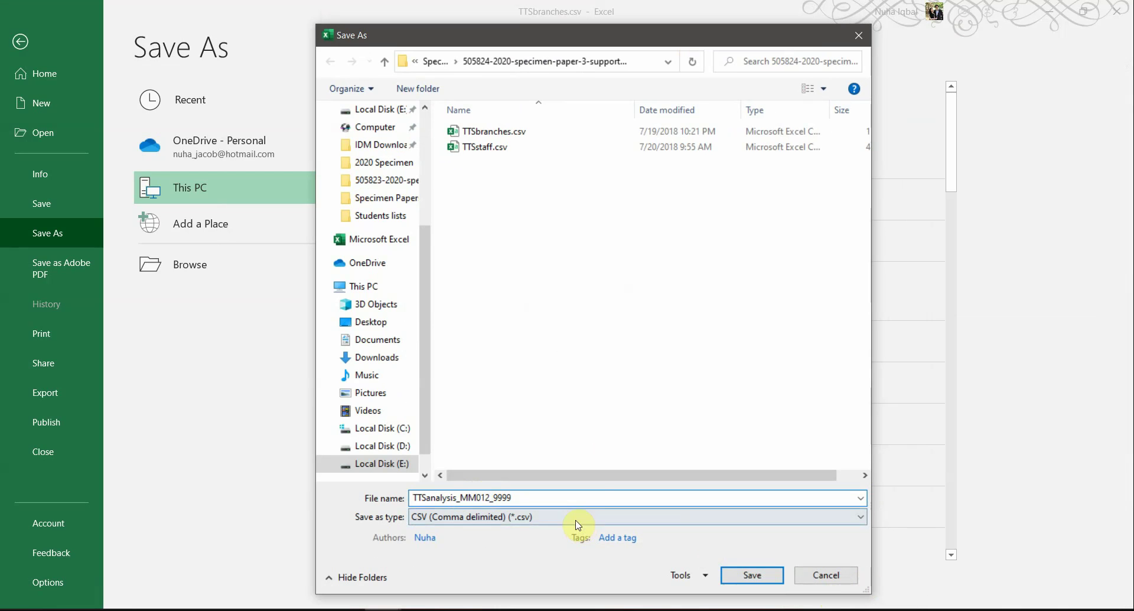
# Step: Change the file name ending to MM012_0001, checking the instructions for the format
pyautogui.doubleClick(551, 499)
pyautogui.click(551, 499)
pyautogui.doubleClick(552, 499)
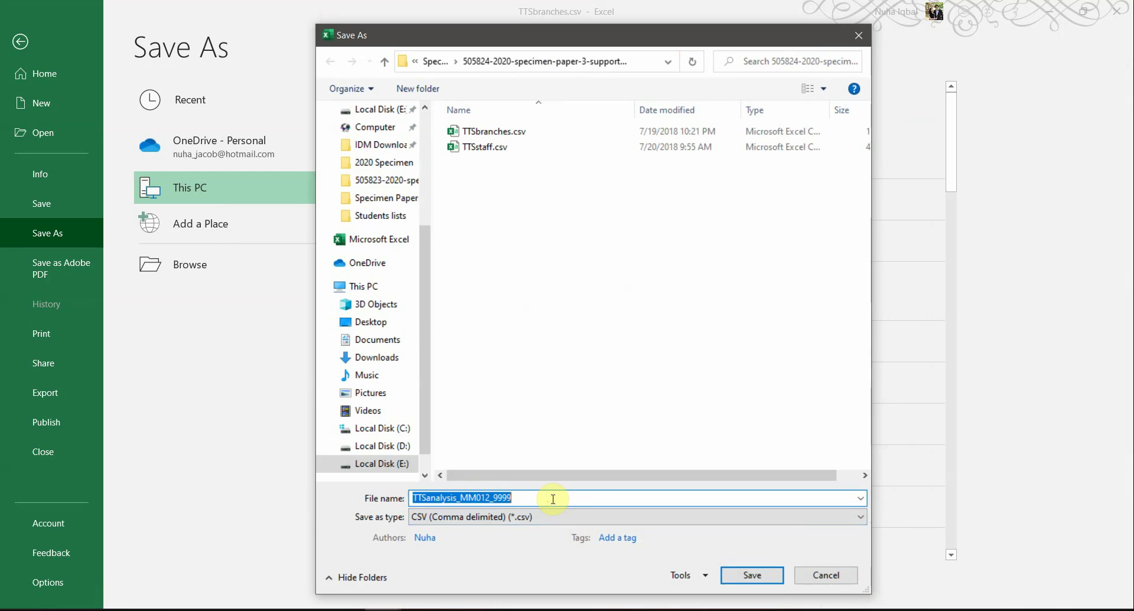
pyautogui.click(552, 499)
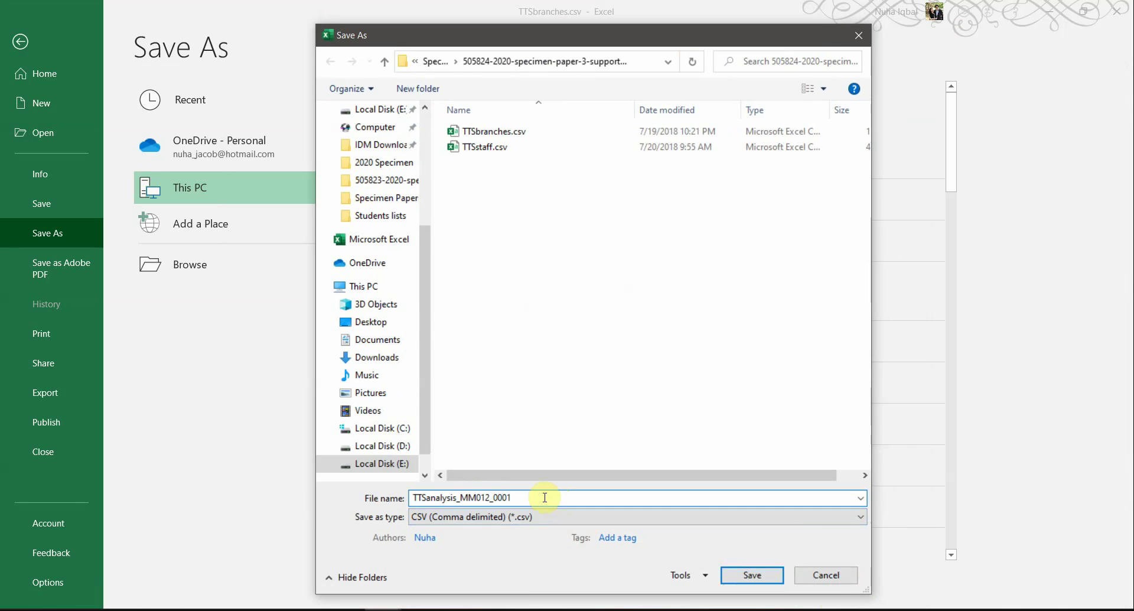
pyautogui.click(310, 609)
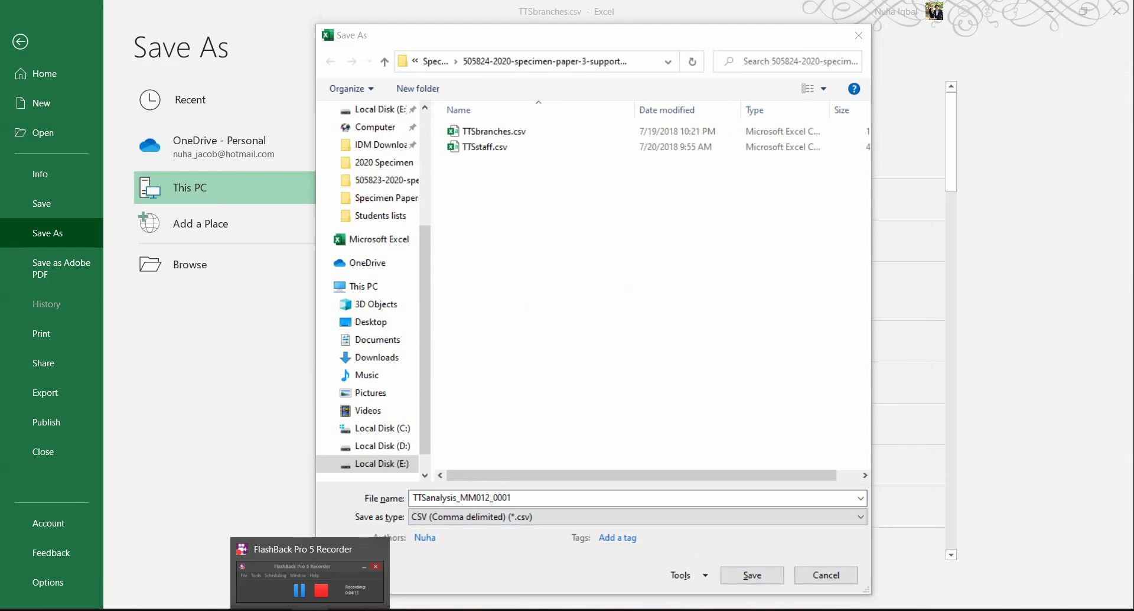
pyautogui.click(273, 609)
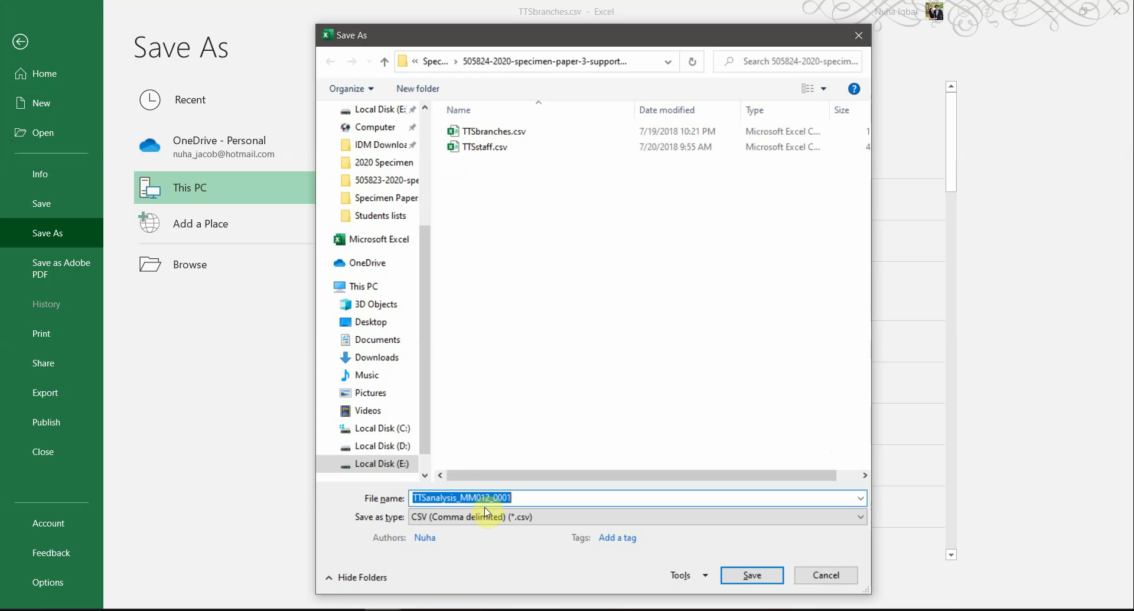
# Step: Choose Excel Workbook as the type and save TTSanalysis_MM012_0001.xlsx
pyautogui.click(467, 517)
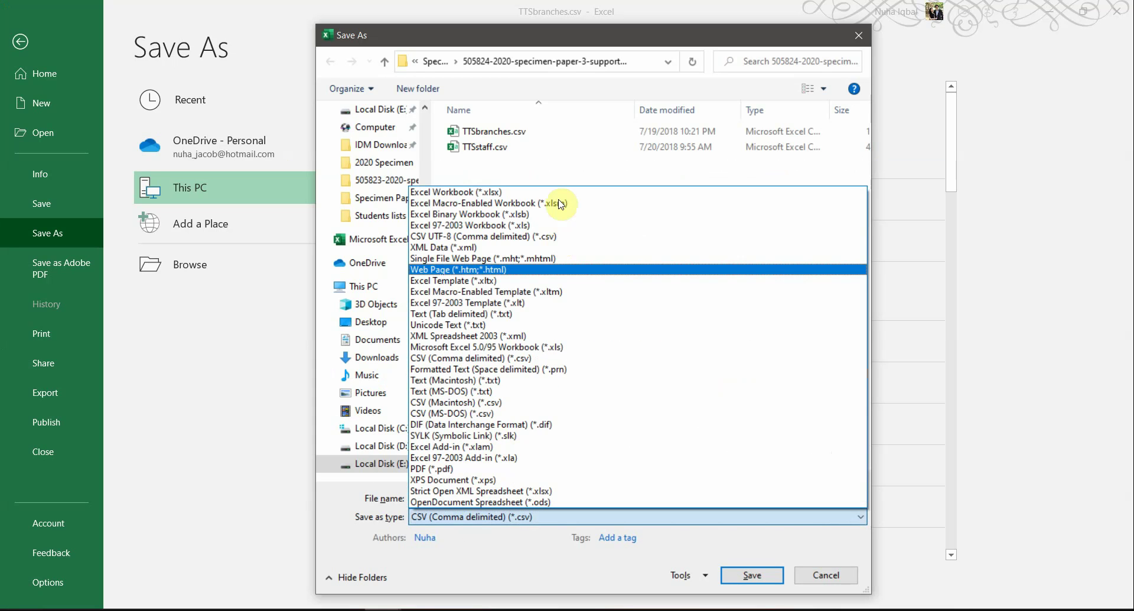
pyautogui.click(455, 193)
pyautogui.click(735, 581)
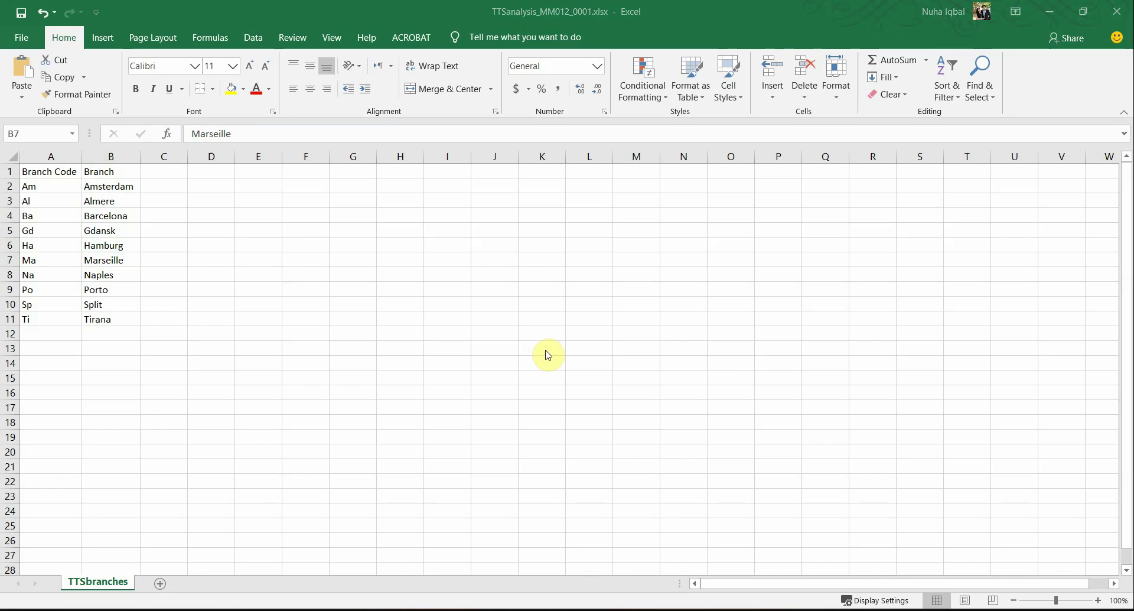
pyautogui.hotkey('alt', 'Tab')
# Step: Highlight TTSstaff.csv in yellow in the Task 2 instructions
pyautogui.click(581, 331)
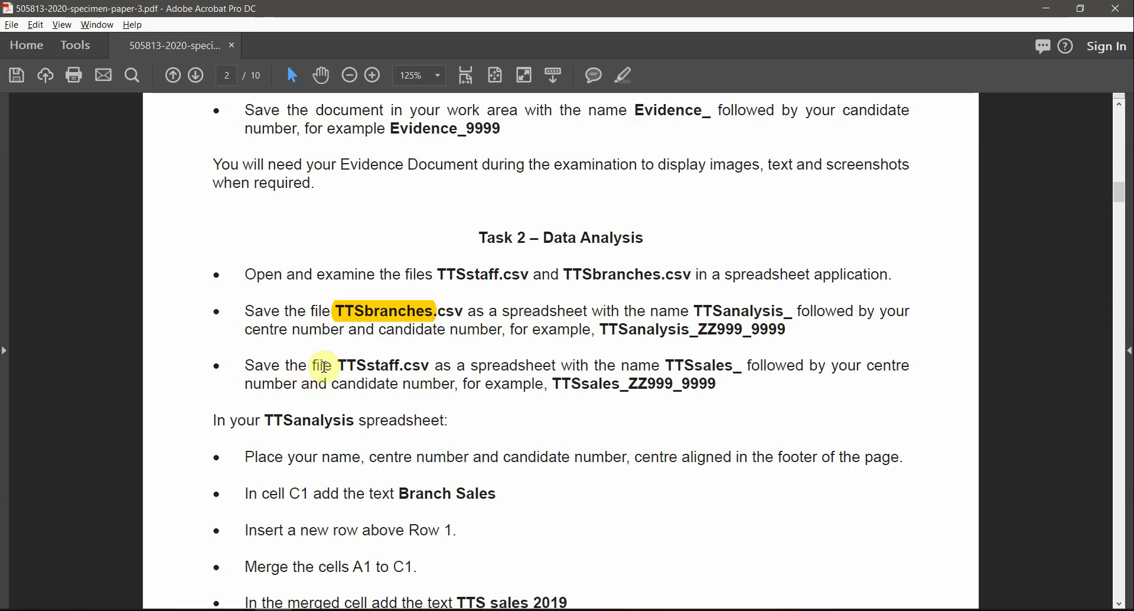
pyautogui.moveTo(339, 363); pyautogui.dragTo(429, 372)
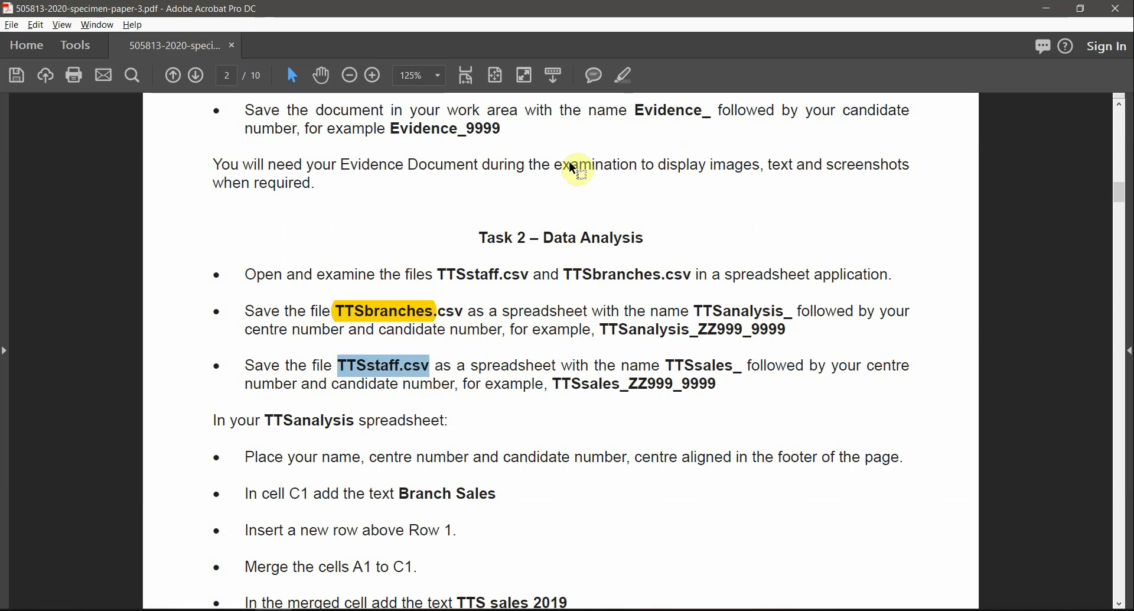
pyautogui.click(630, 79)
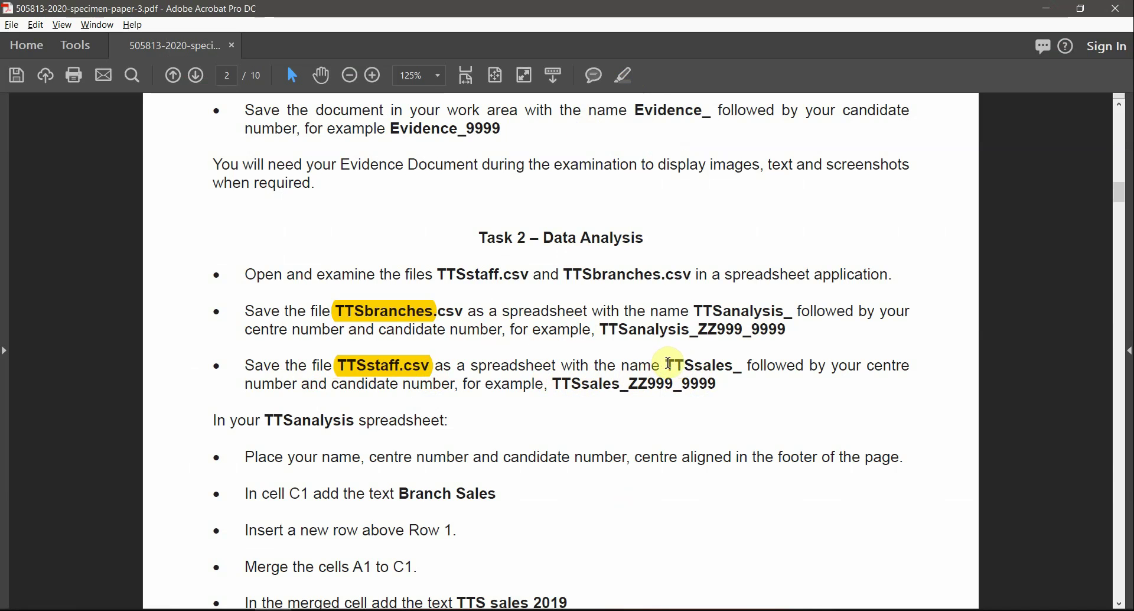
# Step: Copy the example name TTSsales_ZZ999_9999 and return to the TTSstaff spreadsheet
pyautogui.moveTo(669, 362); pyautogui.dragTo(580, 384)
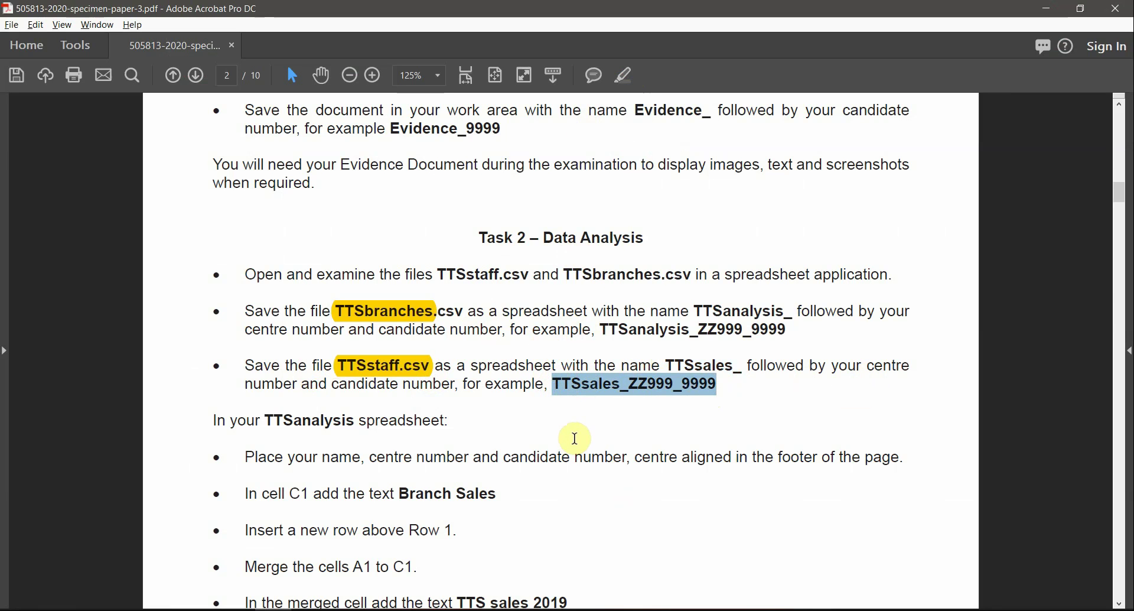
pyautogui.hotkey('alt', 'Tab')
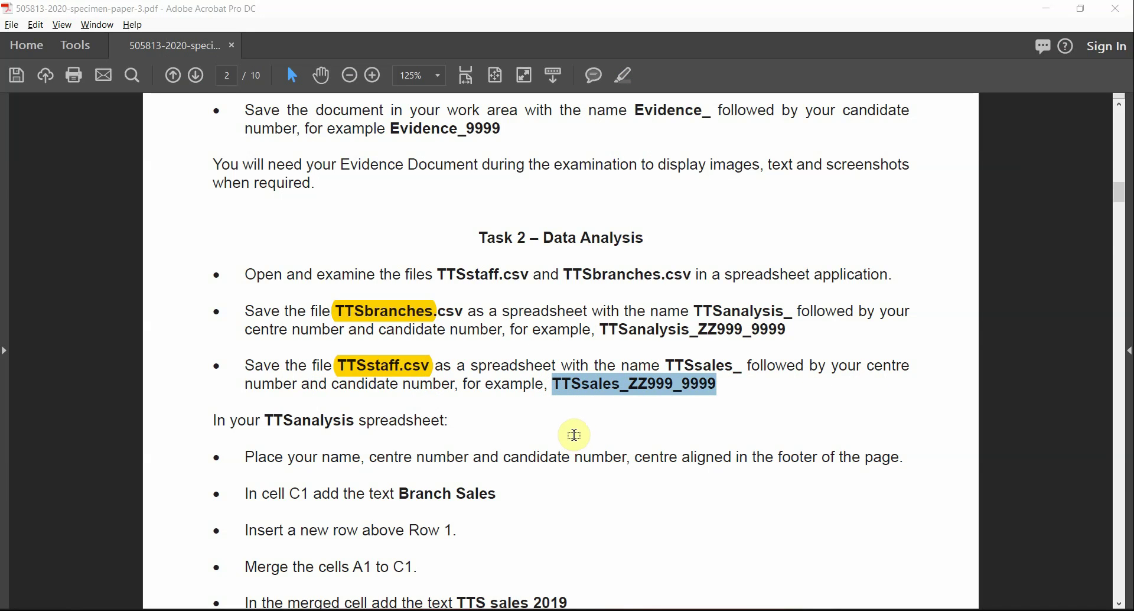
pyautogui.hotkey('alt', 'Tab')
# Step: Save the staff data with Save As as TTSsales_MM012_0001.xlsx, using the Excel Workbook (*.xlsx) type
pyautogui.click(22, 36)
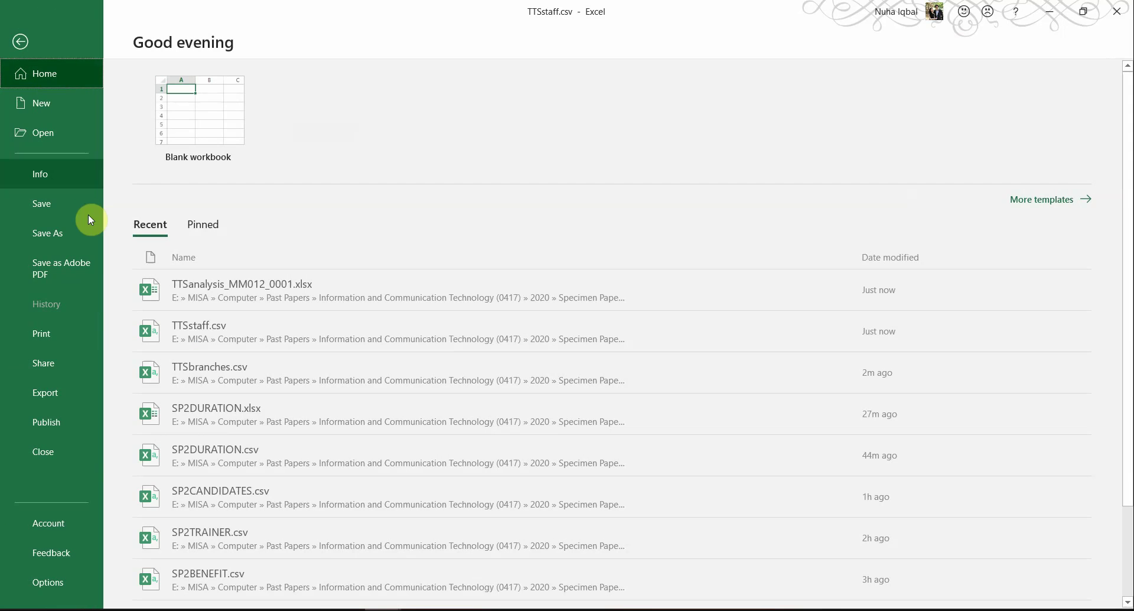
pyautogui.click(62, 234)
pyautogui.click(177, 262)
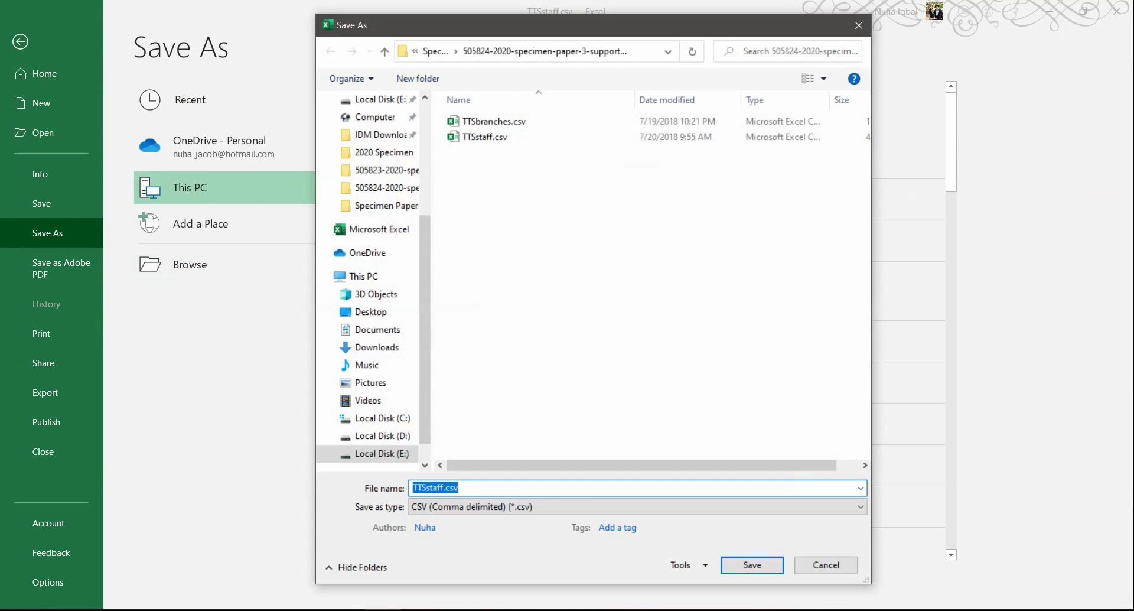
pyautogui.write('TTSsales_ZZ999_9999')
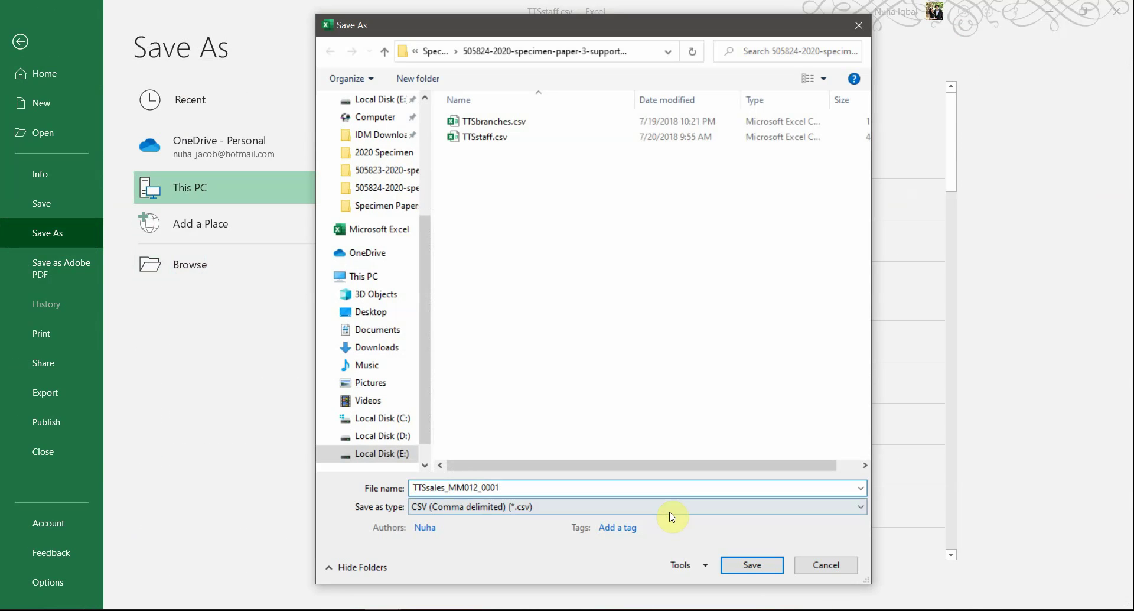
pyautogui.click(431, 506)
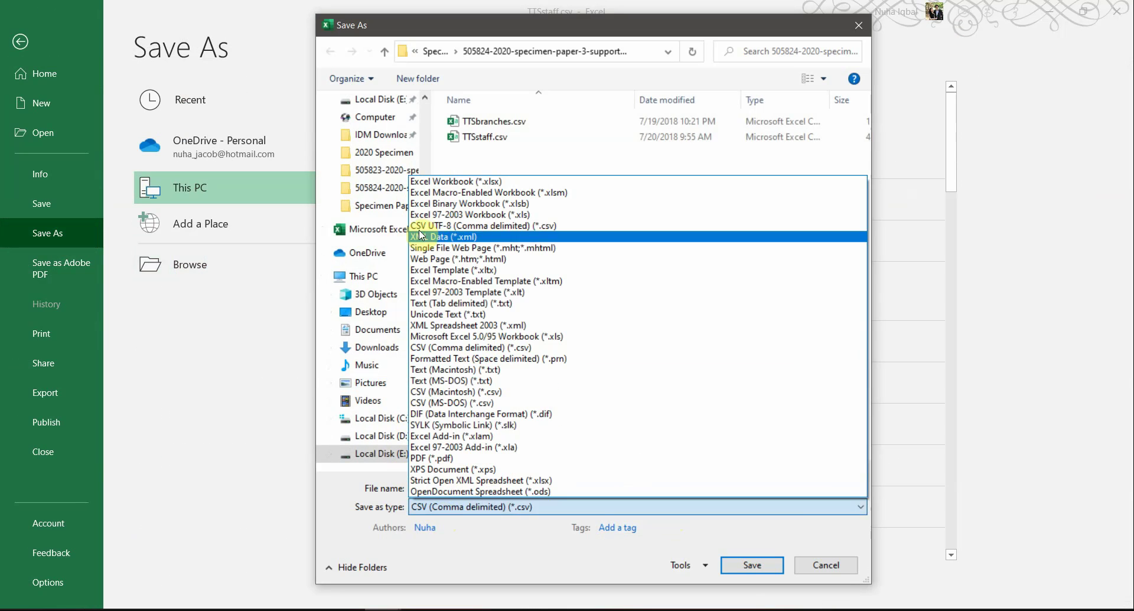
pyautogui.click(417, 175)
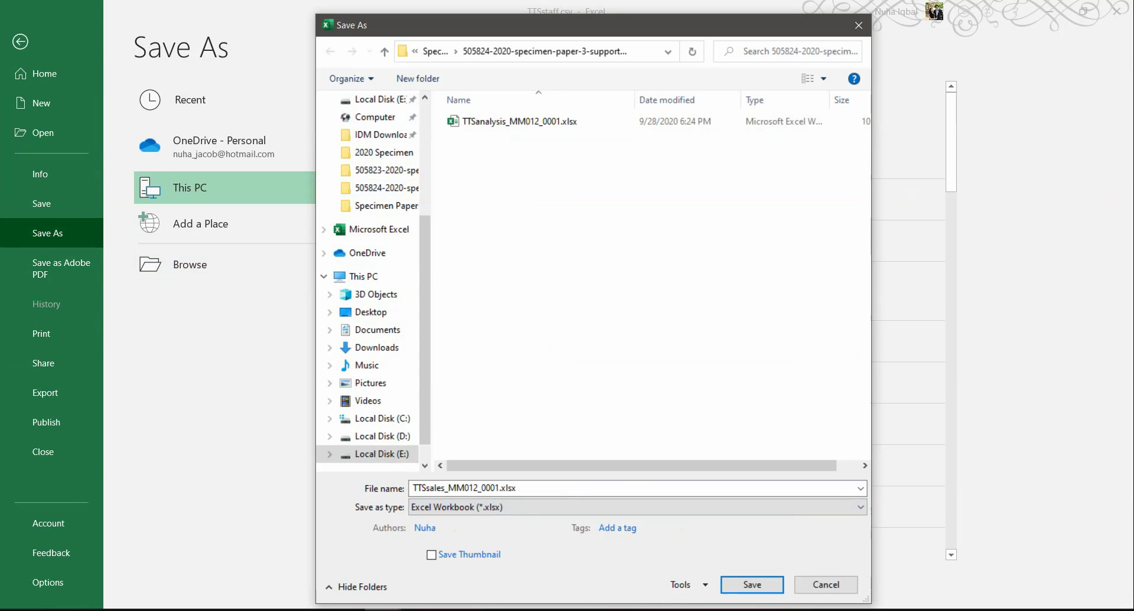
pyautogui.click(752, 583)
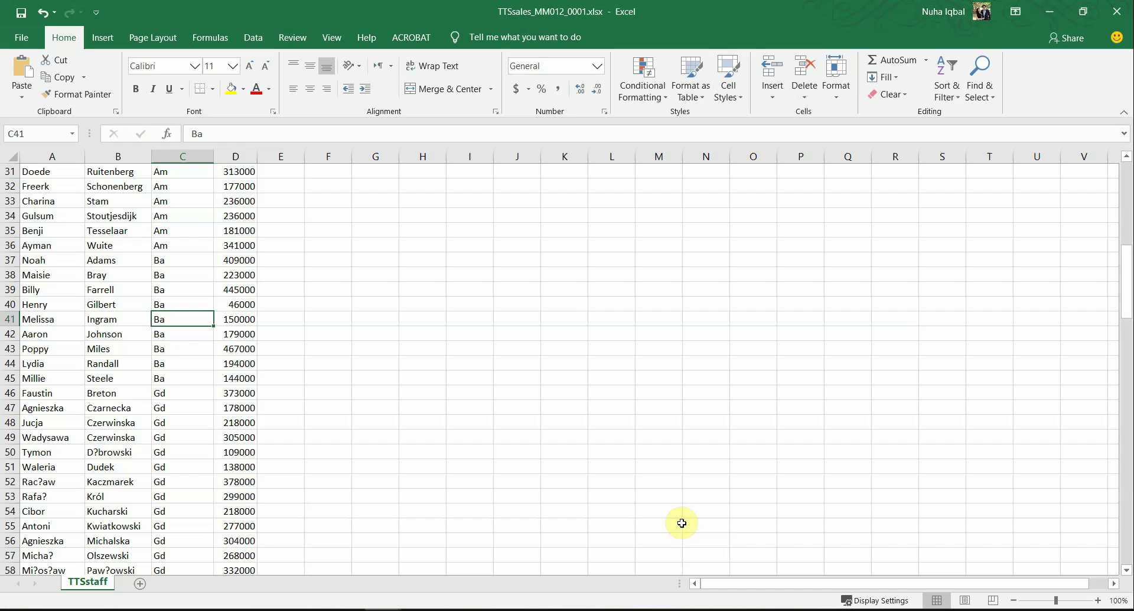
pyautogui.moveTo(468, 576)
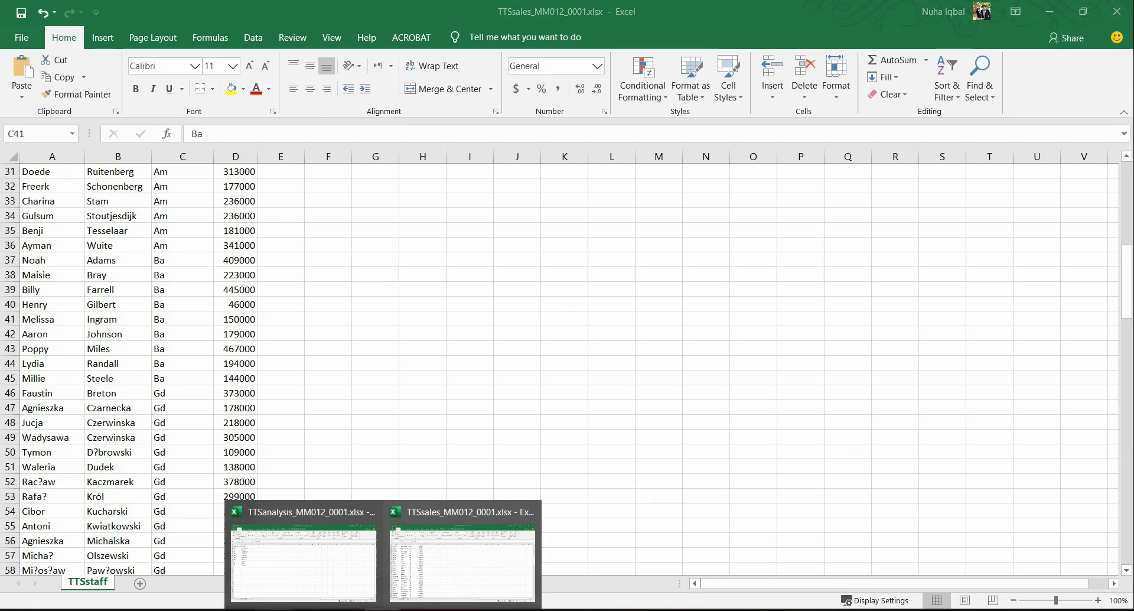
# Step: Select TTSanalysis in the instructions, then select the branch table A1:B11 in the TTSanalysis workbook
pyautogui.click(347, 609)
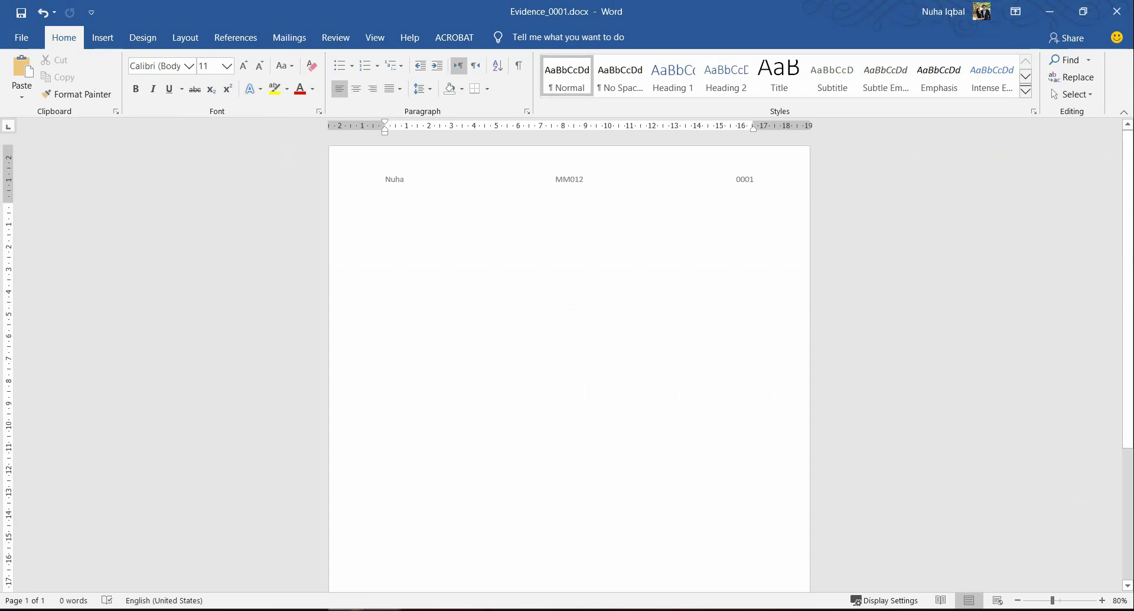
pyautogui.click(201, 610)
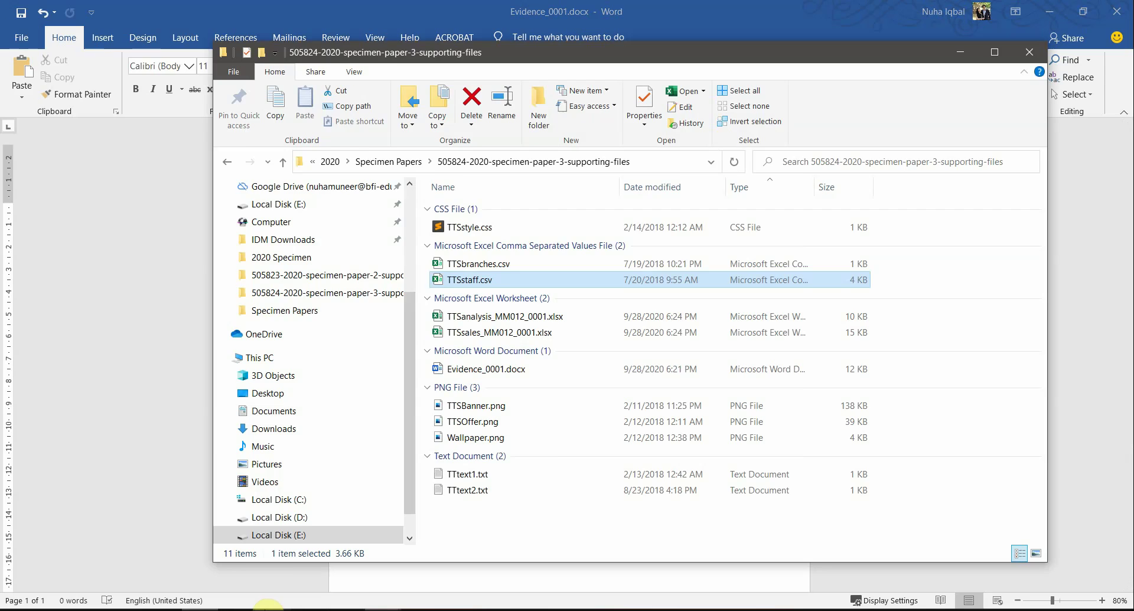
pyautogui.click(268, 609)
pyautogui.scroll(-3, 407, 408)
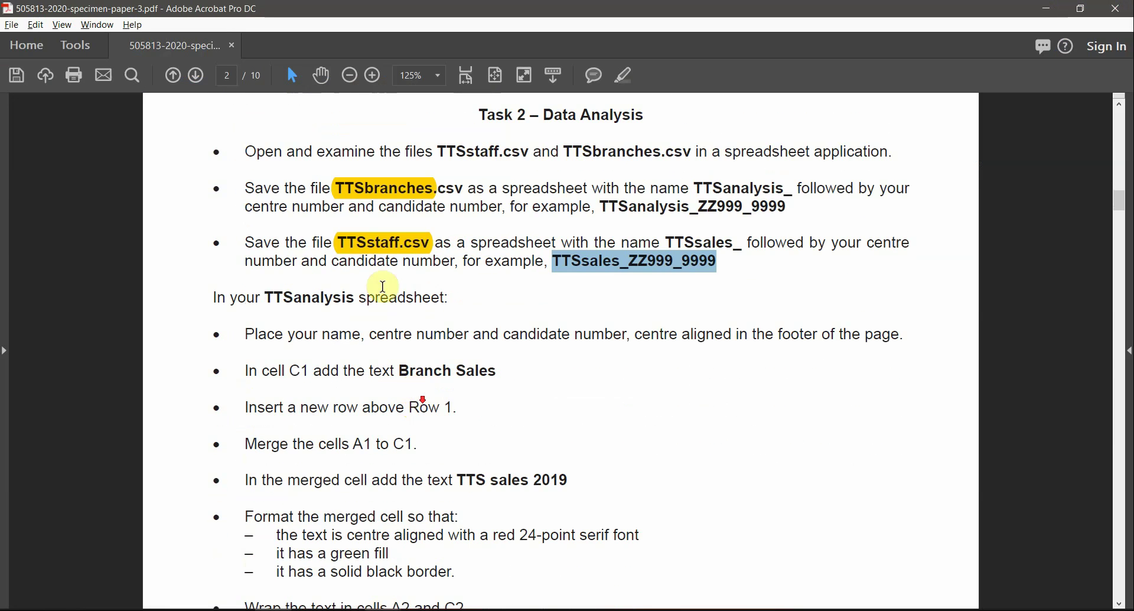
pyautogui.moveTo(264, 297); pyautogui.dragTo(349, 299)
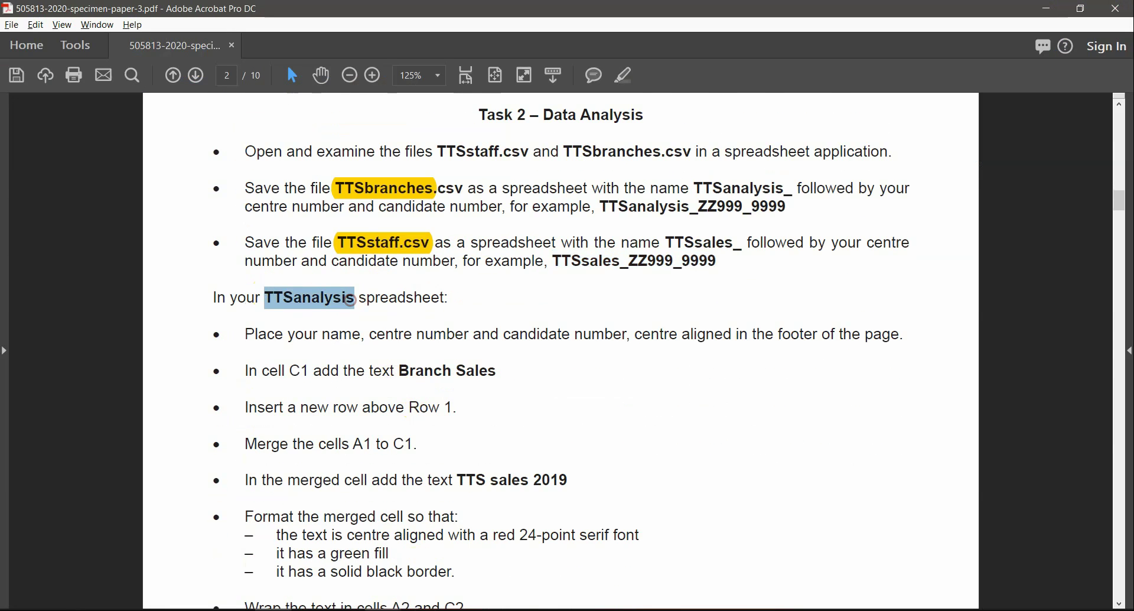
pyautogui.click(383, 609)
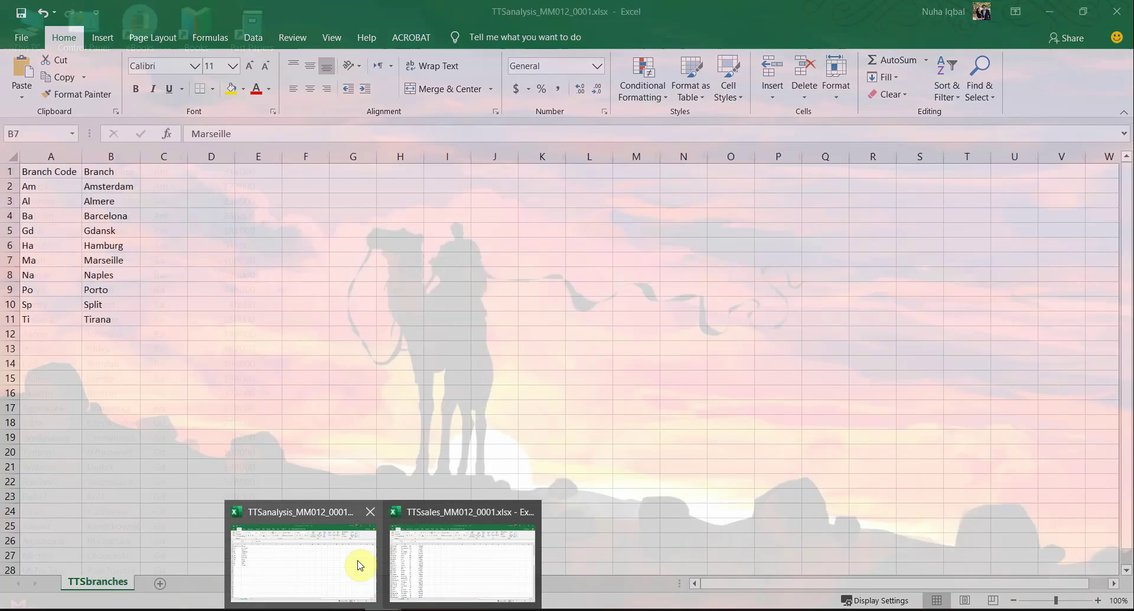
pyautogui.click(358, 564)
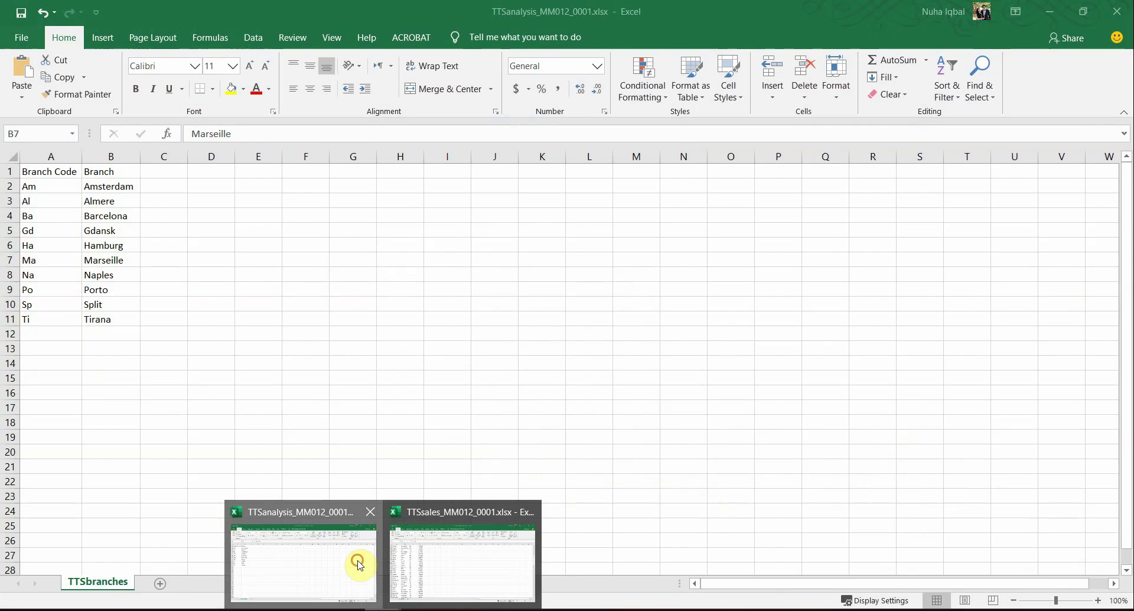
pyautogui.moveTo(73, 176); pyautogui.dragTo(129, 313)
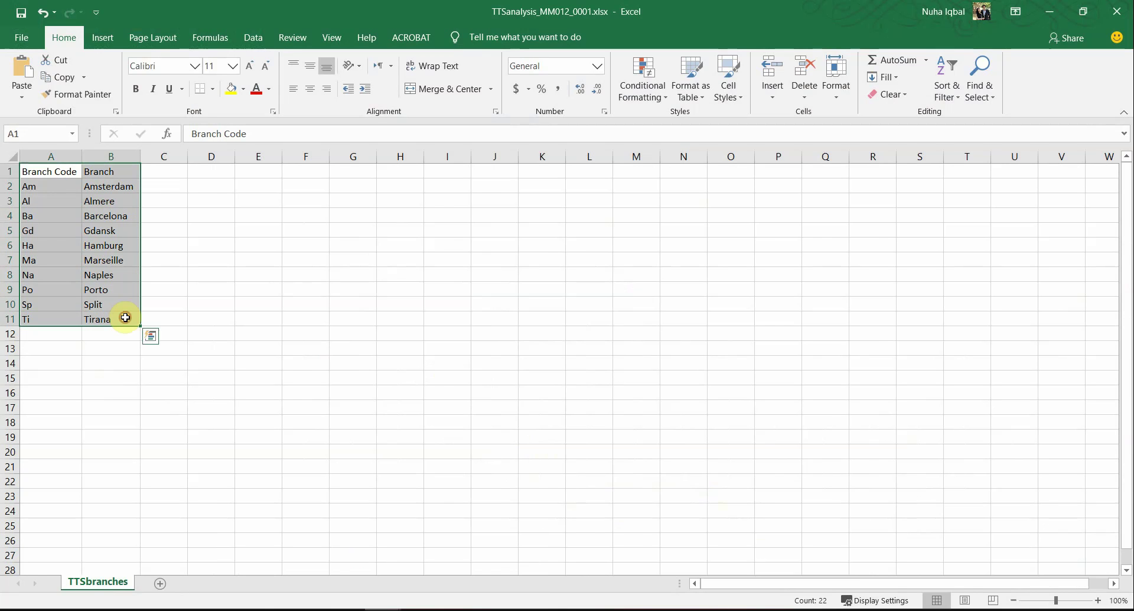
# Step: Highlight TTSanalysis, 'centre aligned' and 'footer' in the task PDF, then deselect the branch table
pyautogui.hotkey('alt', 'Tab')
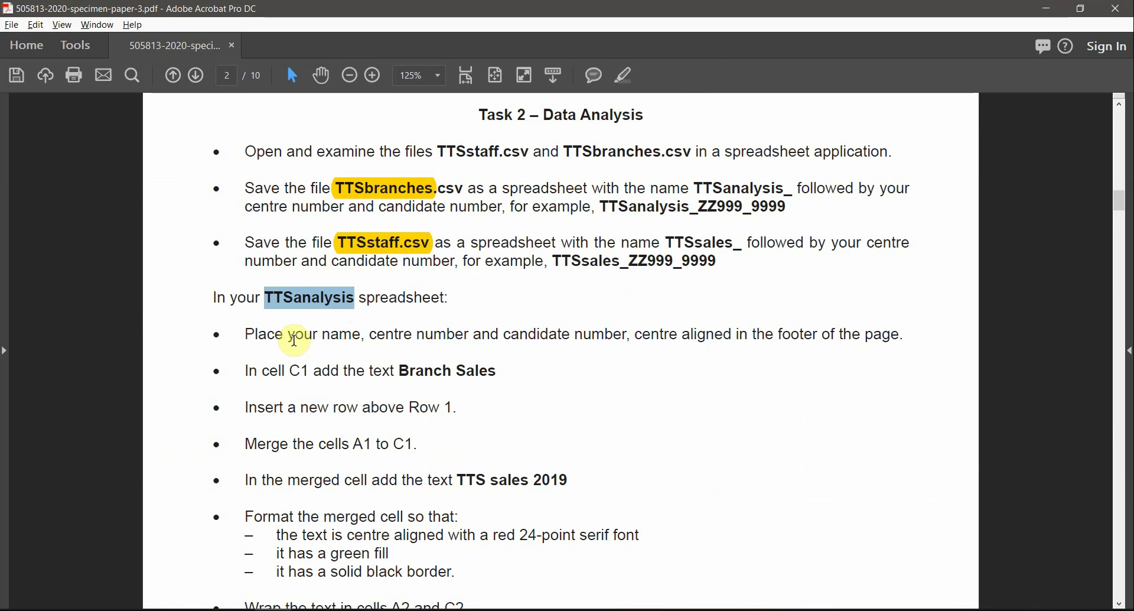
pyautogui.click(620, 77)
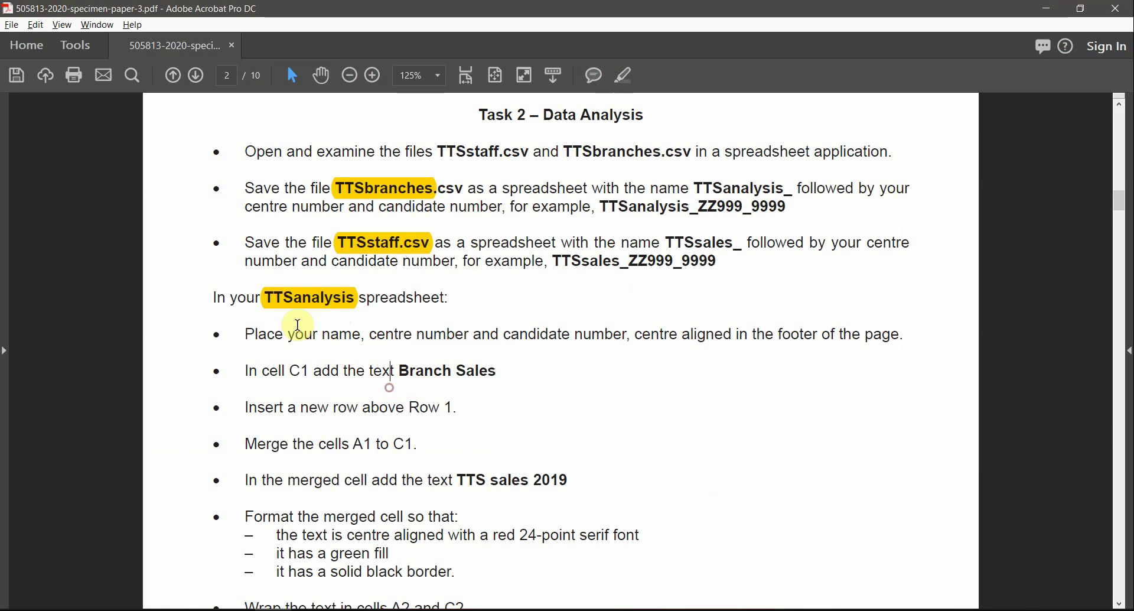
pyautogui.moveTo(245, 335); pyautogui.dragTo(731, 343)
pyautogui.click(625, 75)
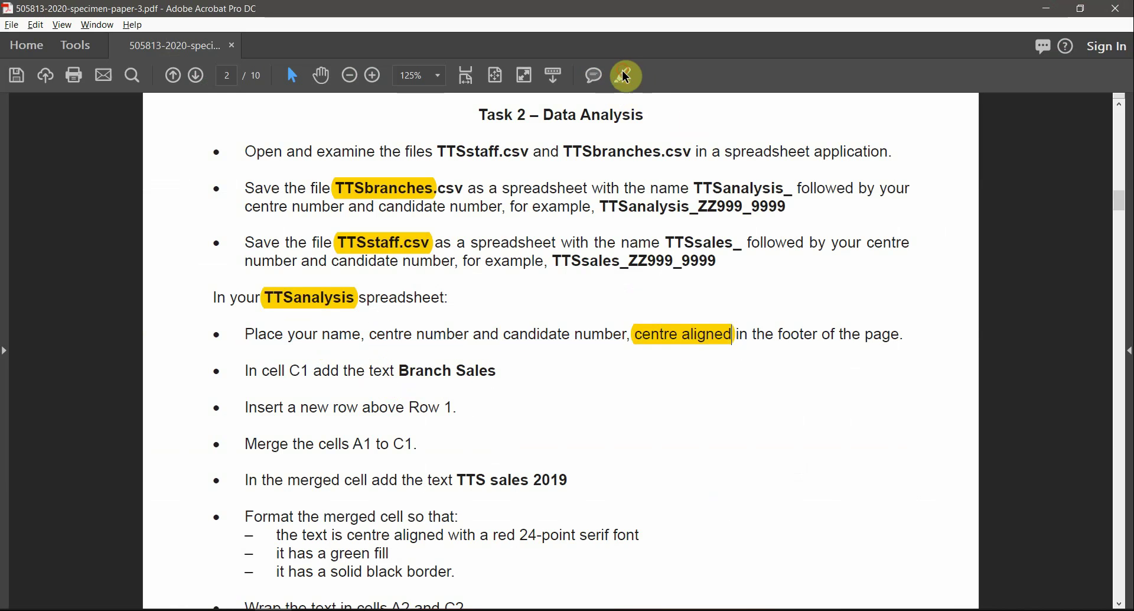
pyautogui.doubleClick(800, 335)
pyautogui.click(624, 75)
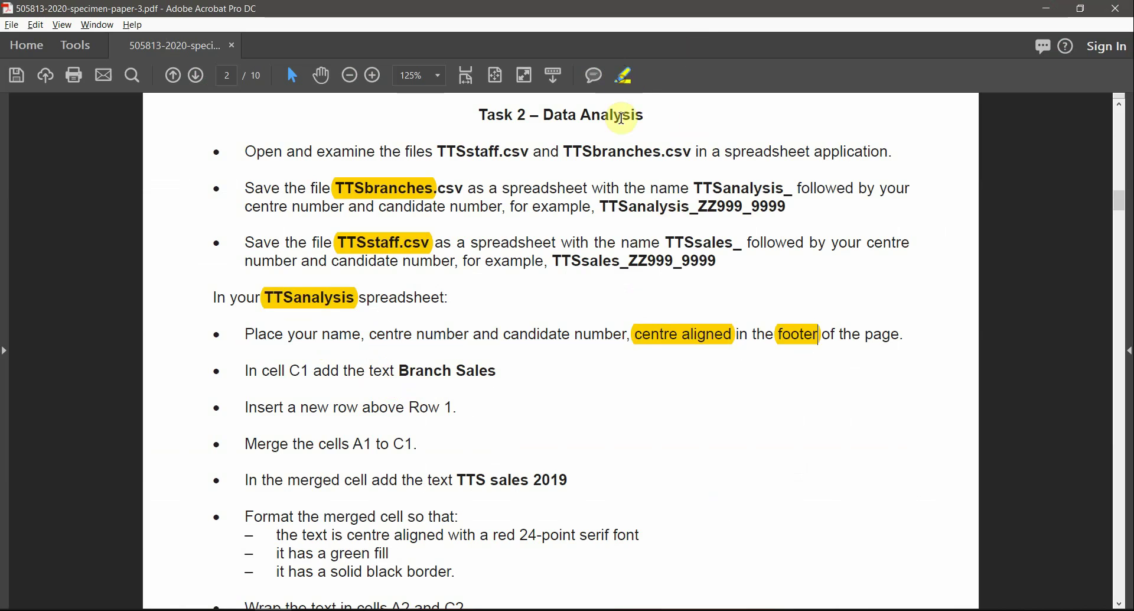
pyautogui.hotkey('alt', 'Tab')
pyautogui.click(201, 353)
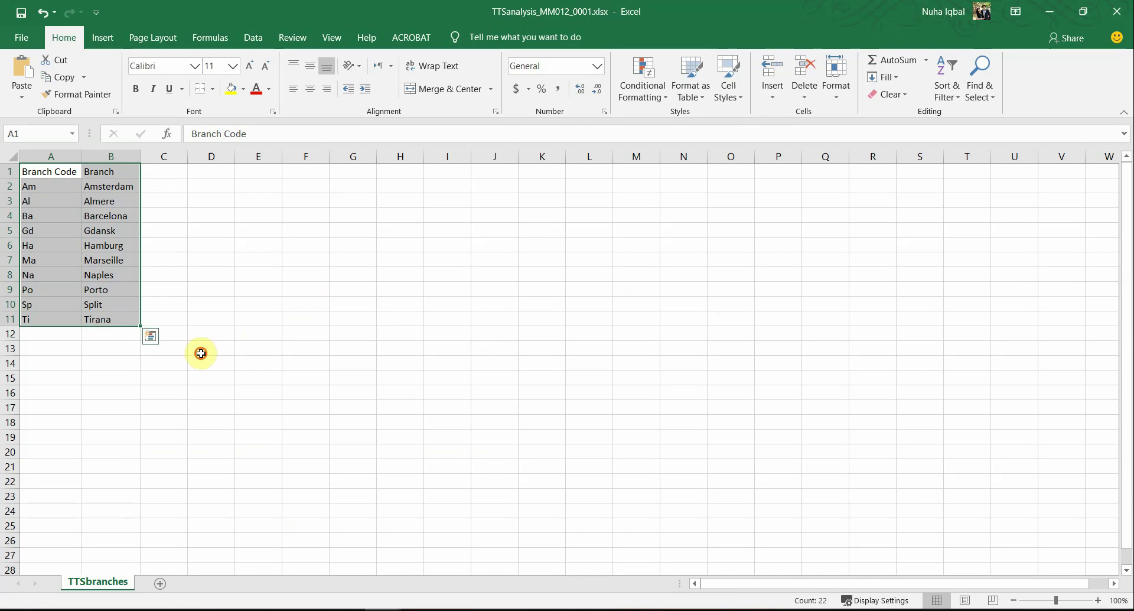
# Step: Switch the TTSbranches sheet to Page Layout view and scroll down to page 1's empty footer
pyautogui.moveTo(50, 173); pyautogui.dragTo(115, 308)
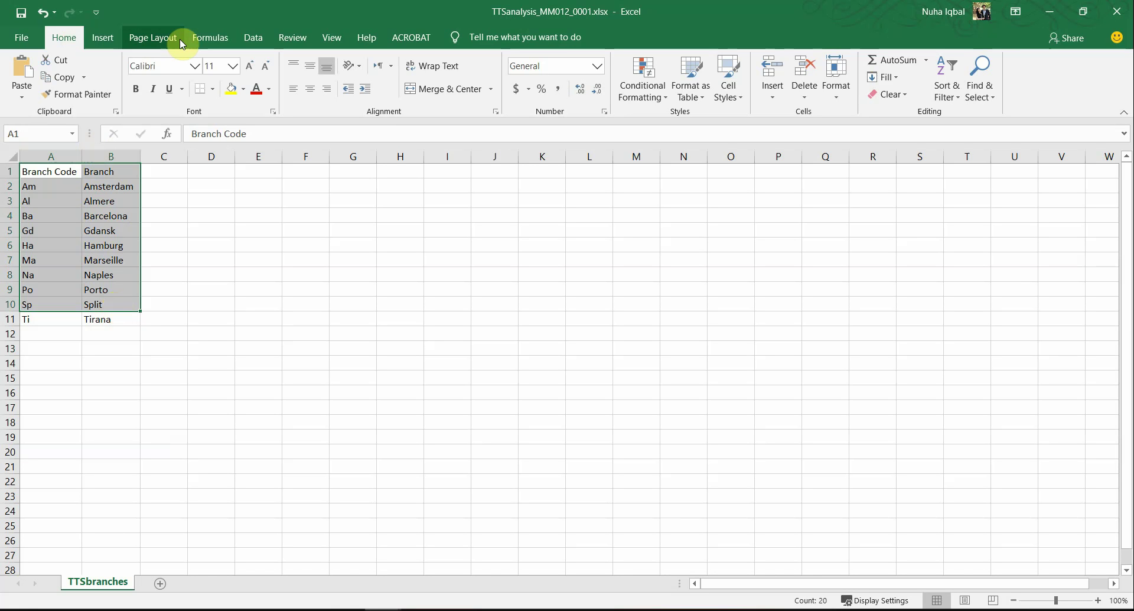
pyautogui.click(253, 37)
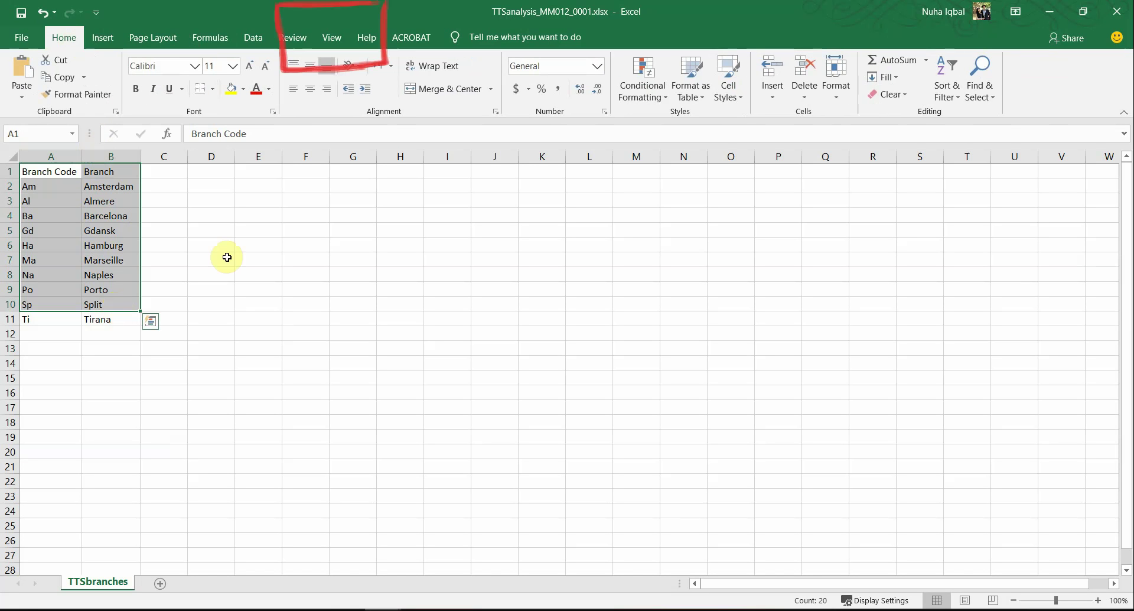
pyautogui.click(342, 45)
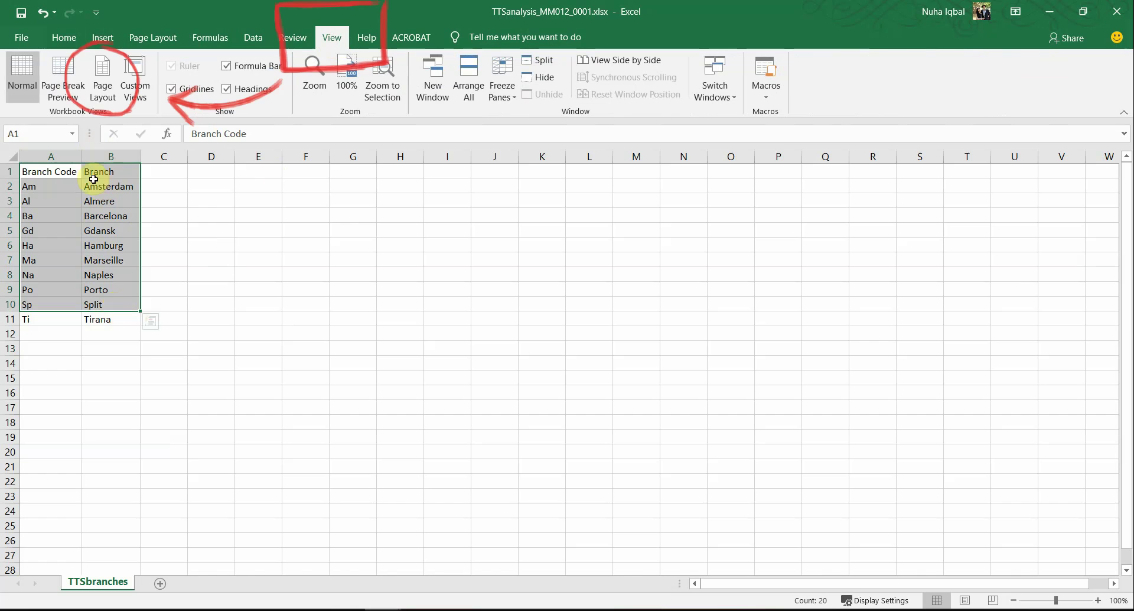
pyautogui.click(107, 73)
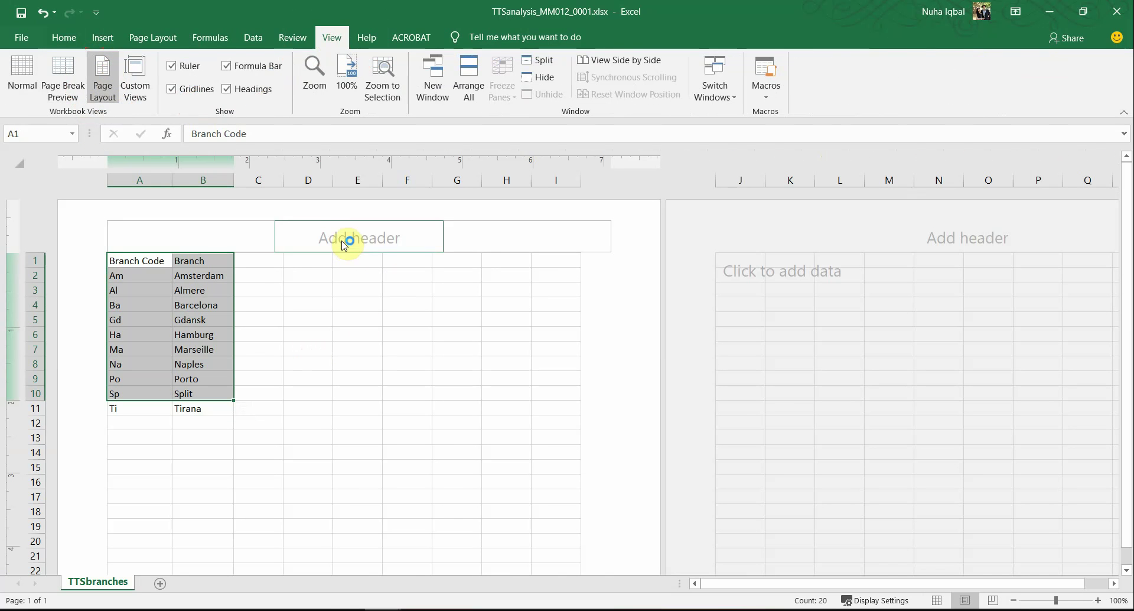
pyautogui.click(343, 237)
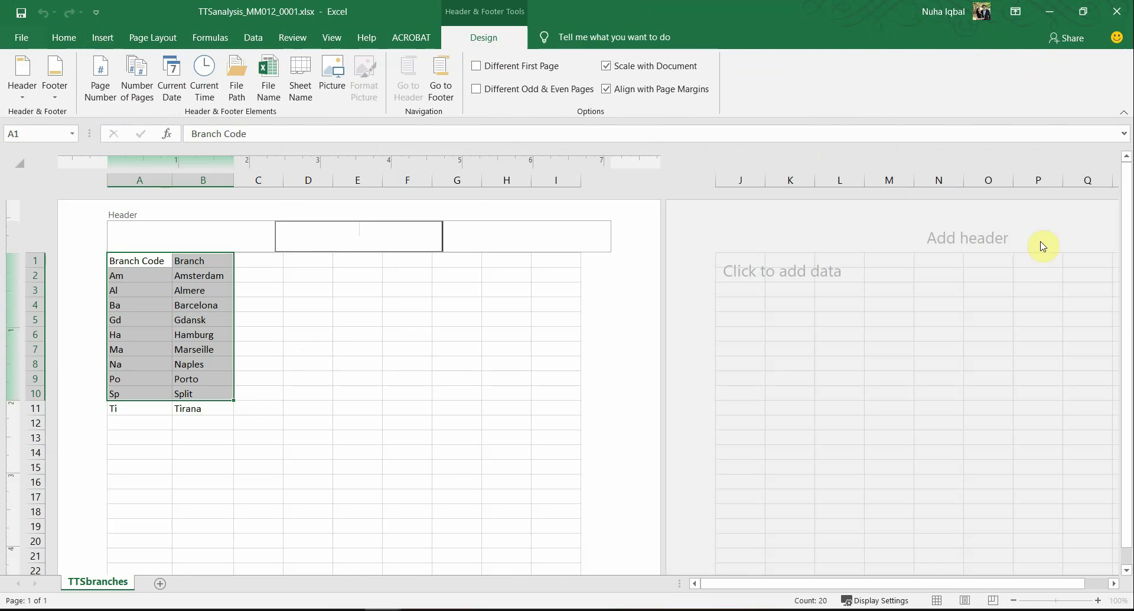
pyautogui.moveTo(1127, 198); pyautogui.dragTo(1126, 300)
pyautogui.scroll(-6, 486, 485)
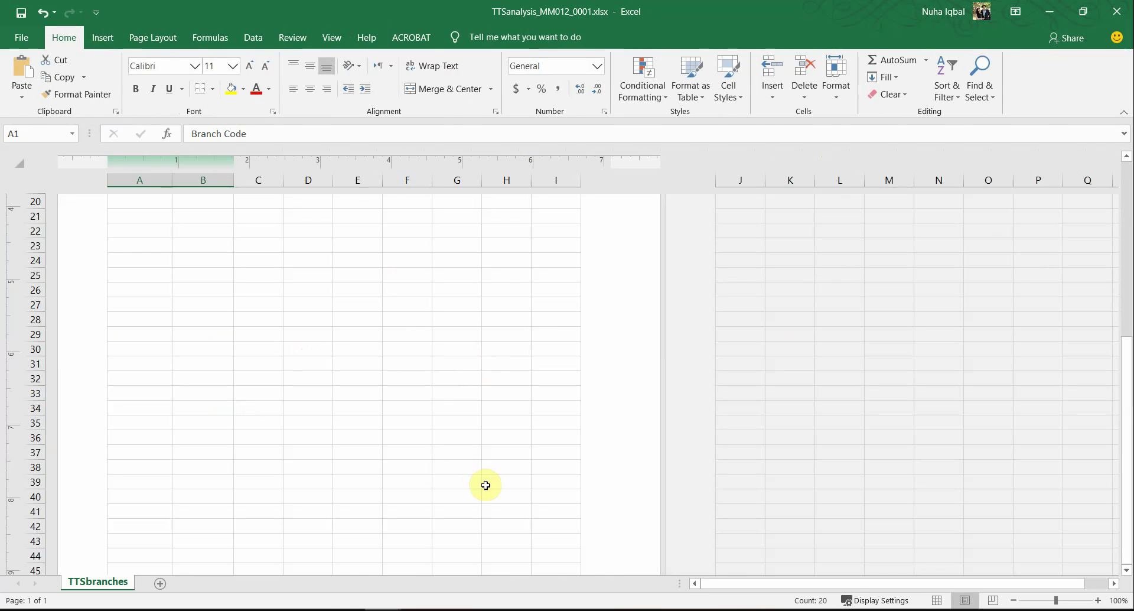
pyautogui.click(485, 484)
pyautogui.scroll(-7, 487, 488)
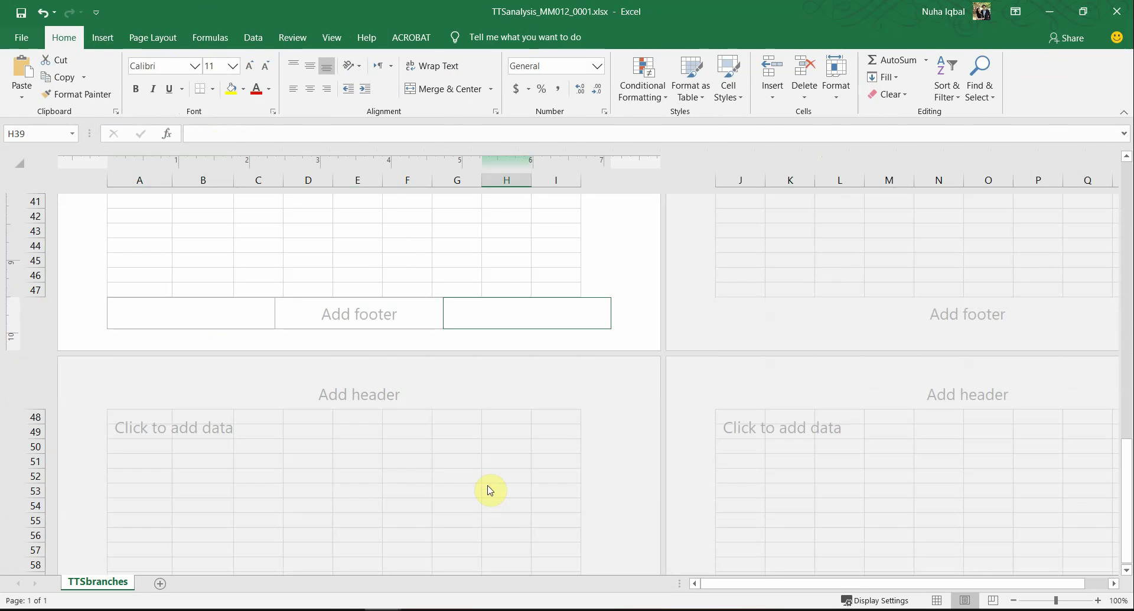
# Step: Enter the candidate's name, centre number MM012 and candidate number 0001 in the centre footer section
pyautogui.click(348, 316)
pyautogui.hotkey('alt', 'Tab')
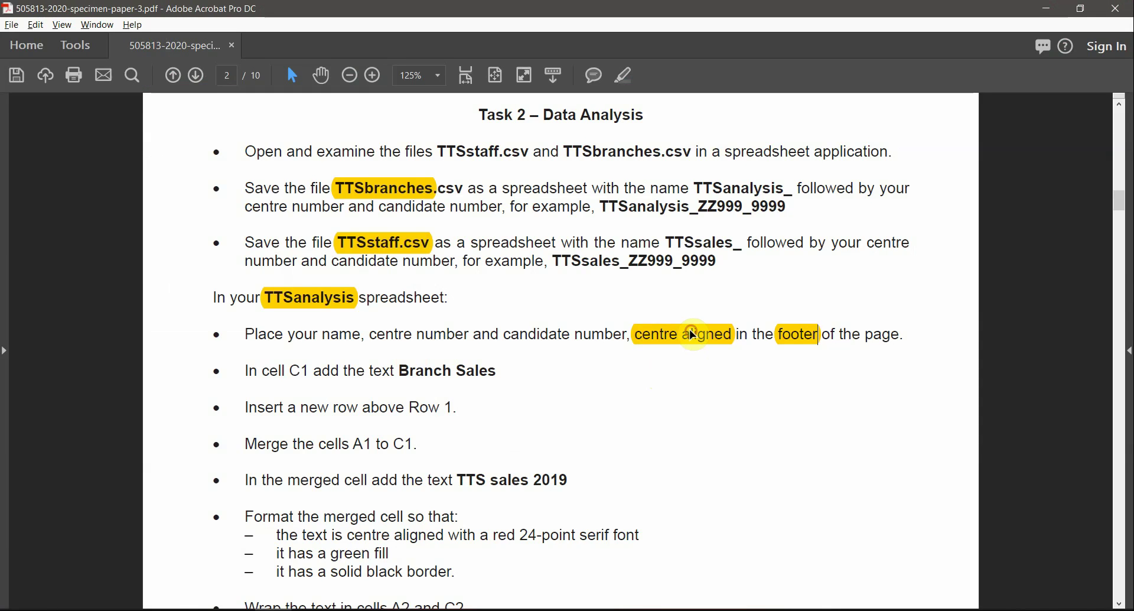
pyautogui.moveTo(248, 335); pyautogui.dragTo(538, 336)
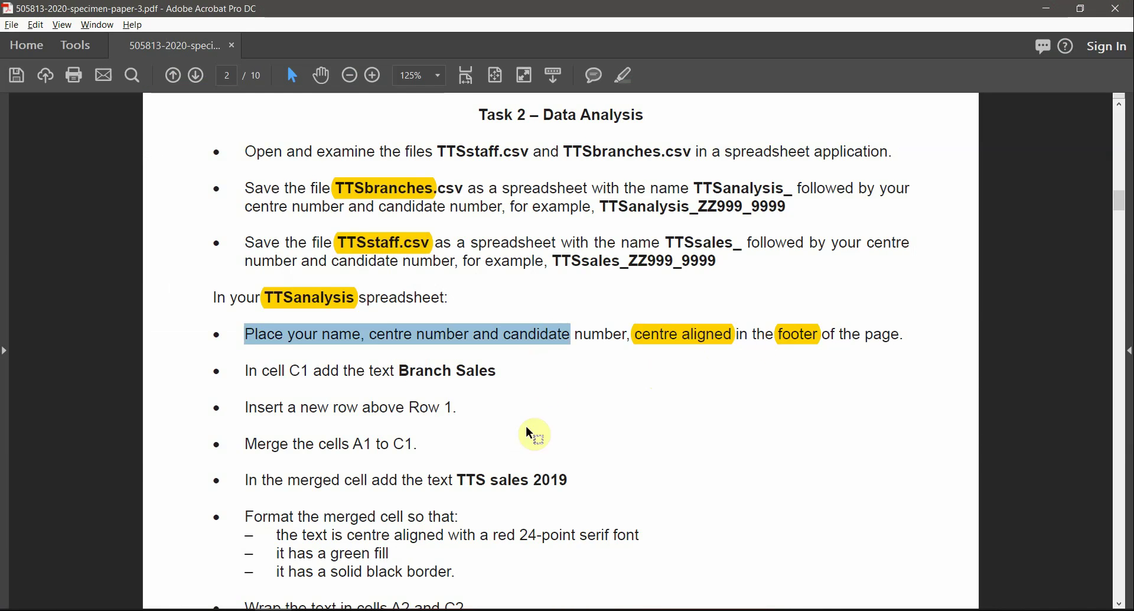
pyautogui.hotkey('alt', 'Tab')
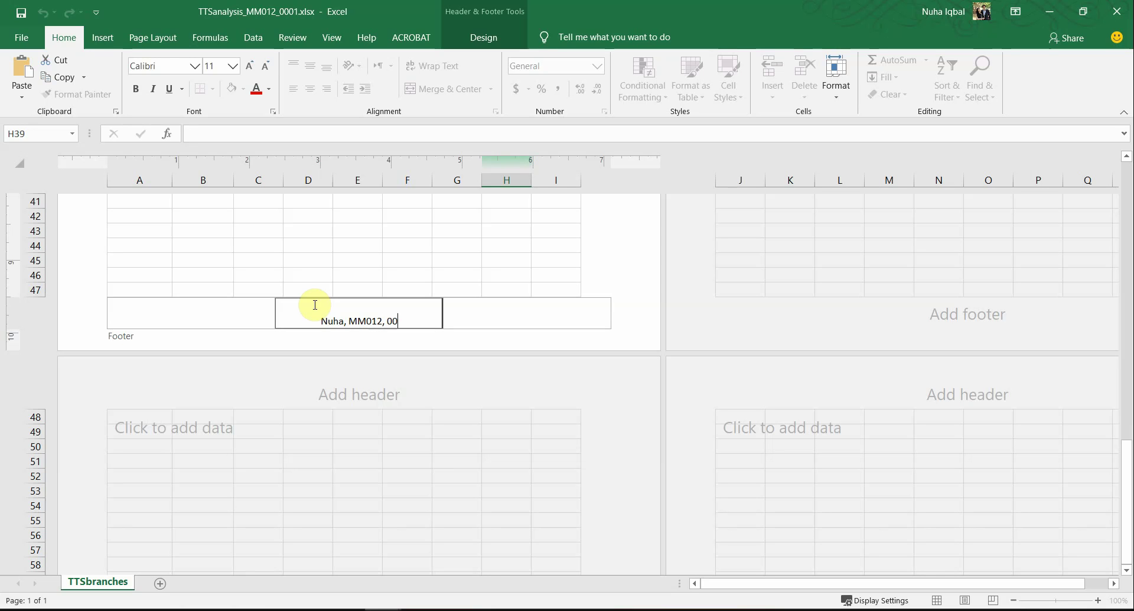
pyautogui.click(380, 230)
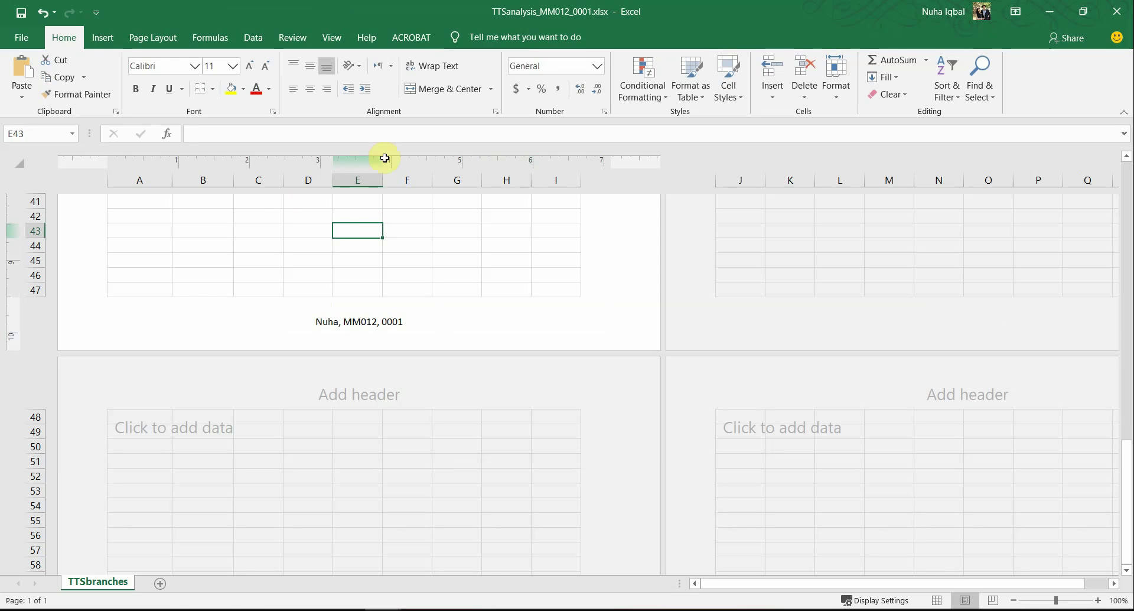
# Step: Check the footer on the second page, then scroll back up to page 1
pyautogui.click(947, 321)
pyautogui.click(896, 245)
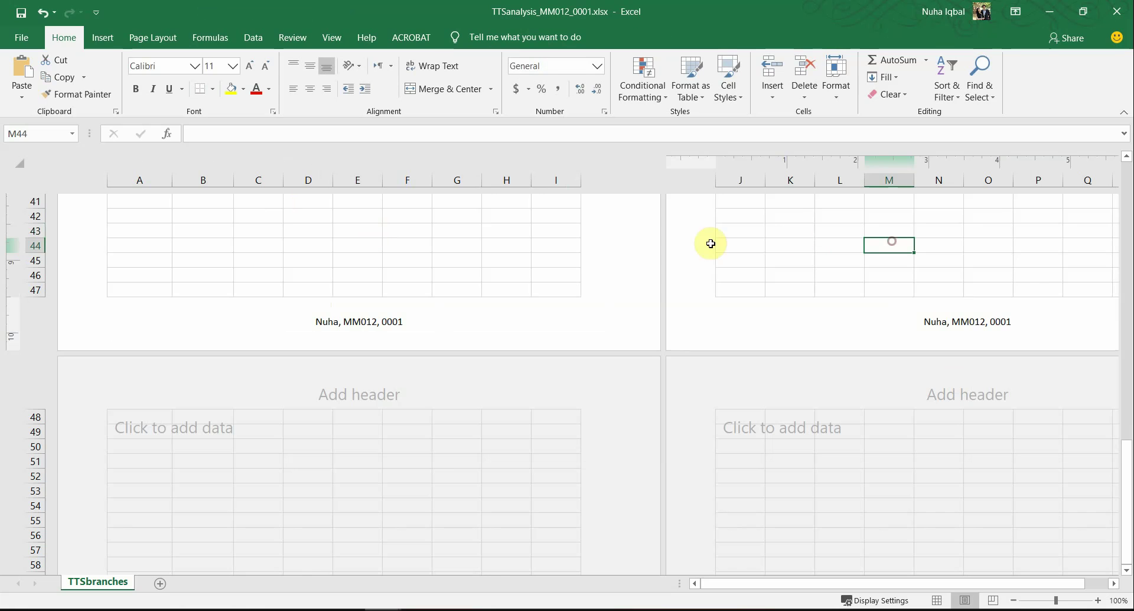
pyautogui.click(499, 260)
pyautogui.scroll(6, 951, 354)
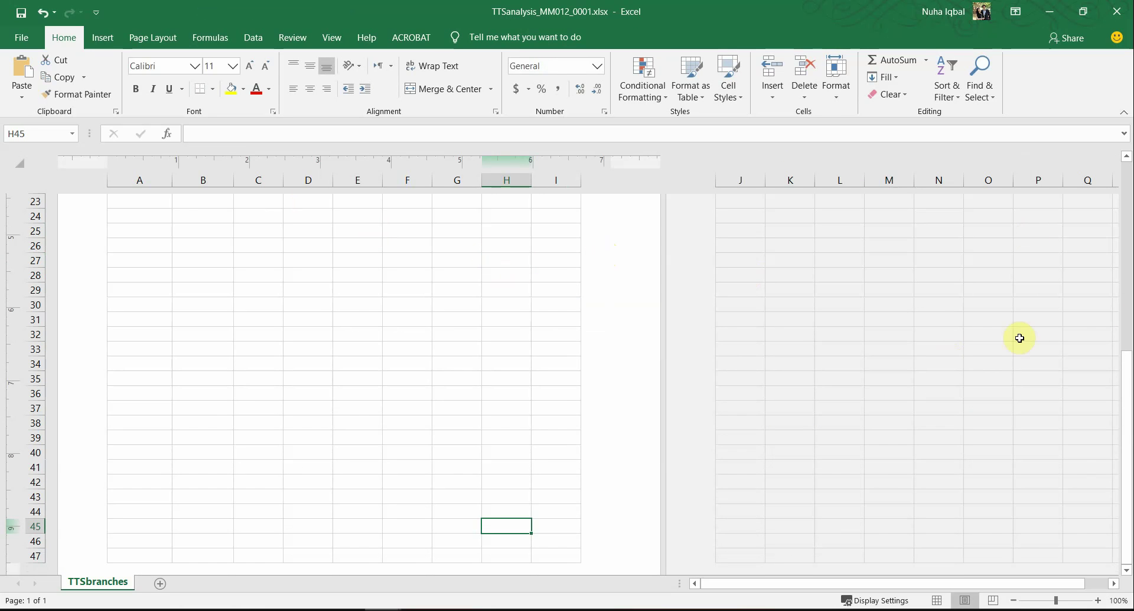
pyautogui.moveTo(1127, 366); pyautogui.dragTo(1128, 251)
pyautogui.click(970, 292)
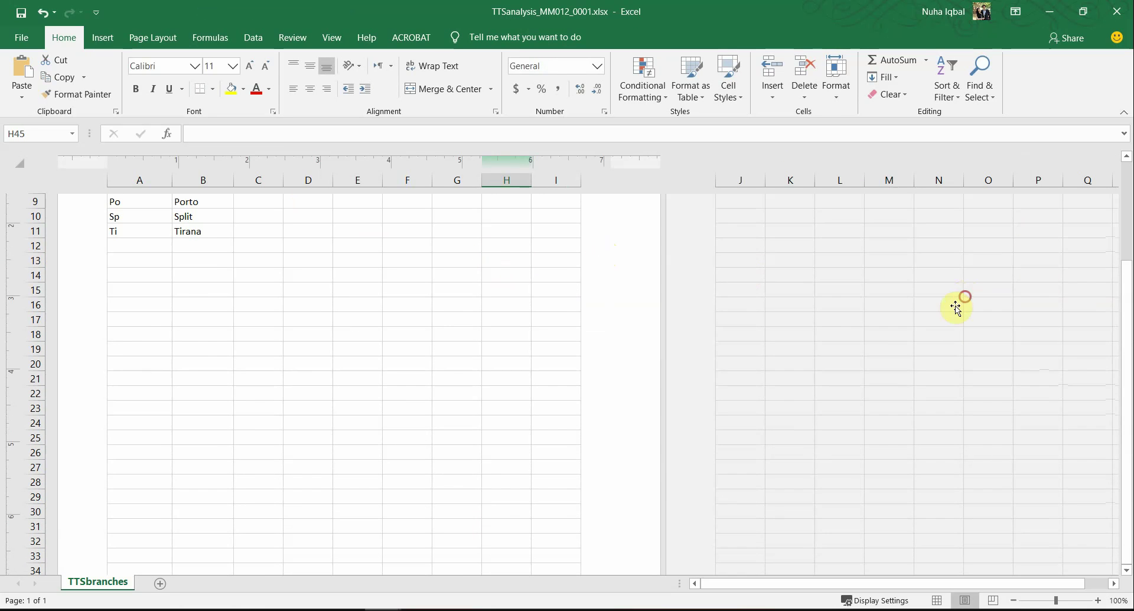
pyautogui.scroll(4, 592, 383)
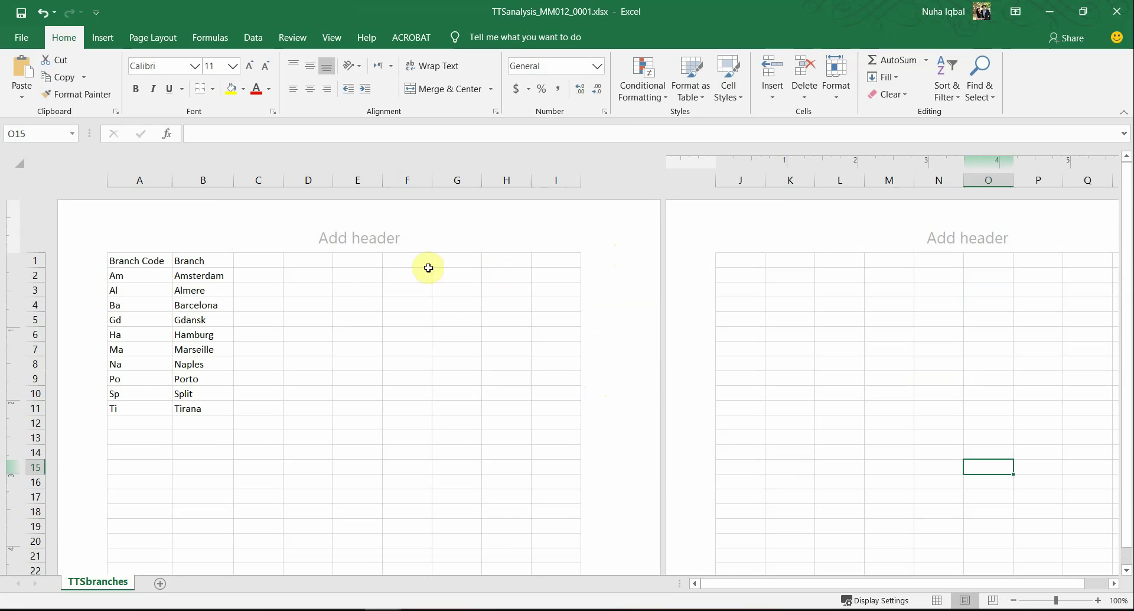
pyautogui.hotkey('alt', 'Tab')
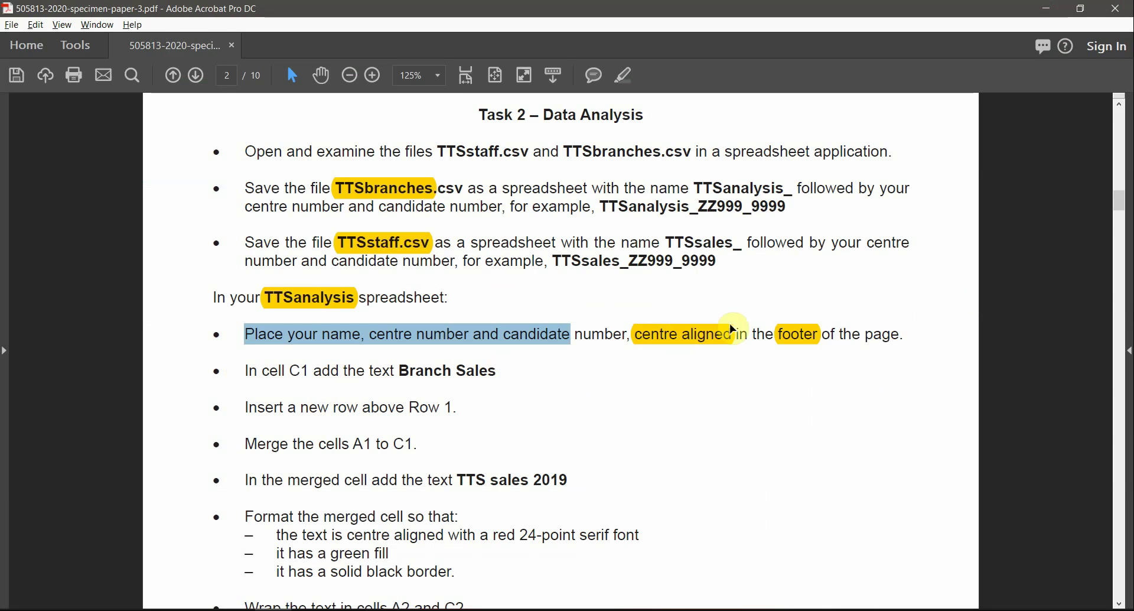
# Step: Select the Branch Sales heading for cell C1 in the Task 2 instructions and copy it
pyautogui.scroll(-2, 458, 503)
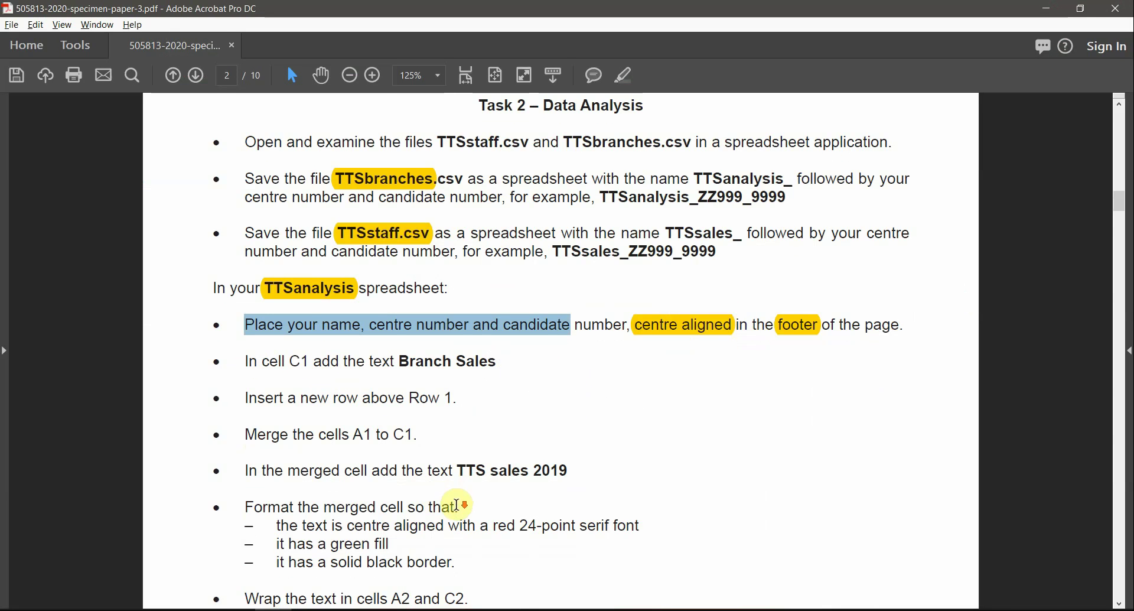
pyautogui.scroll(2, 458, 504)
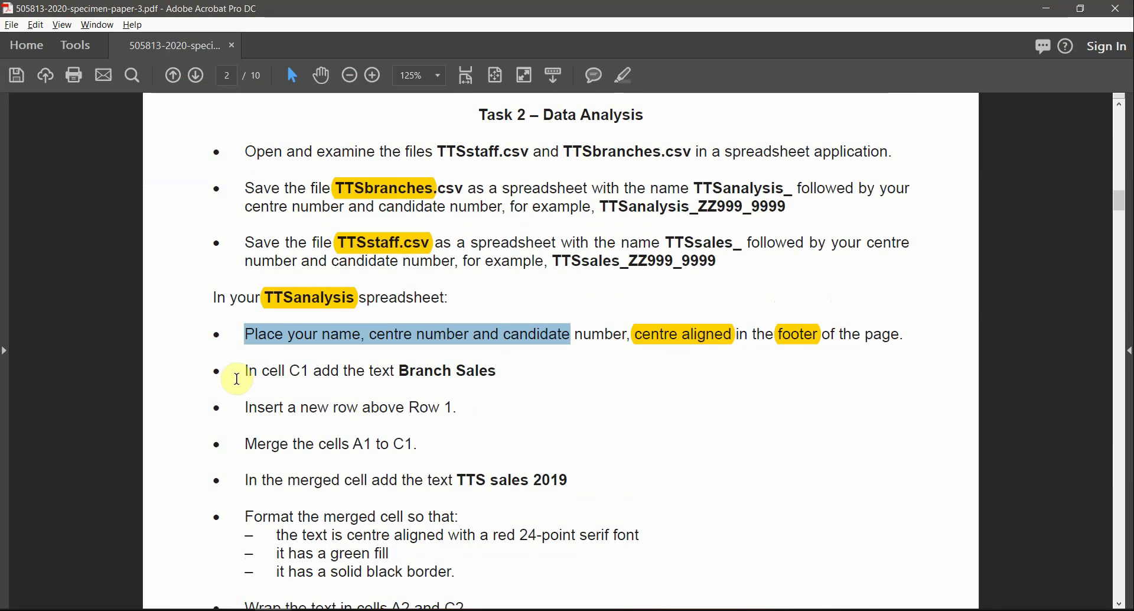
pyautogui.moveTo(245, 376); pyautogui.dragTo(293, 372)
pyautogui.doubleClick(298, 370)
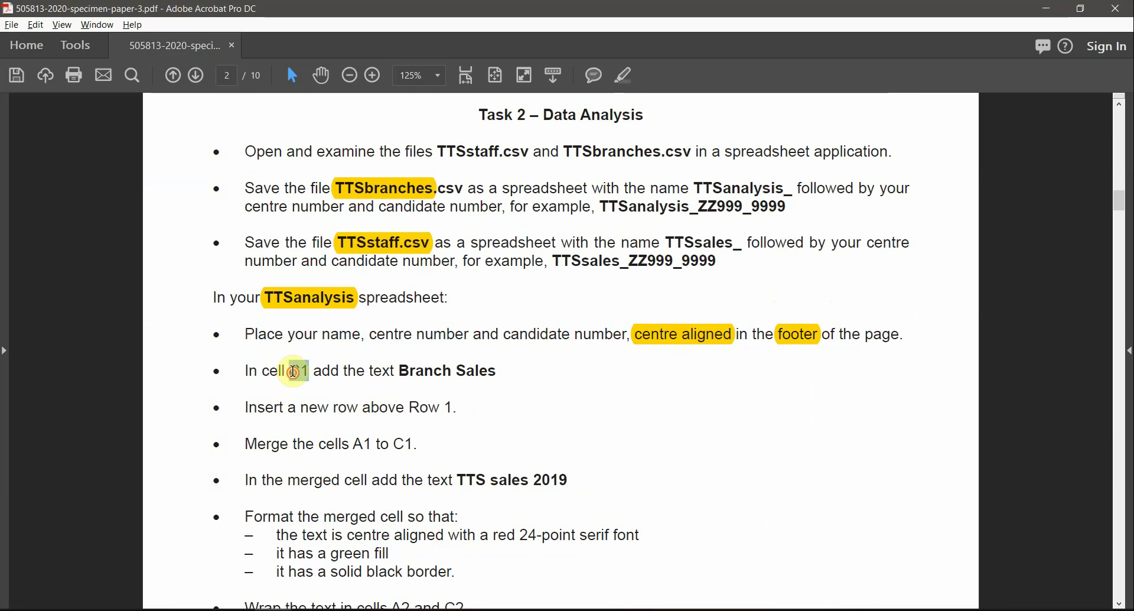
pyautogui.click(380, 371)
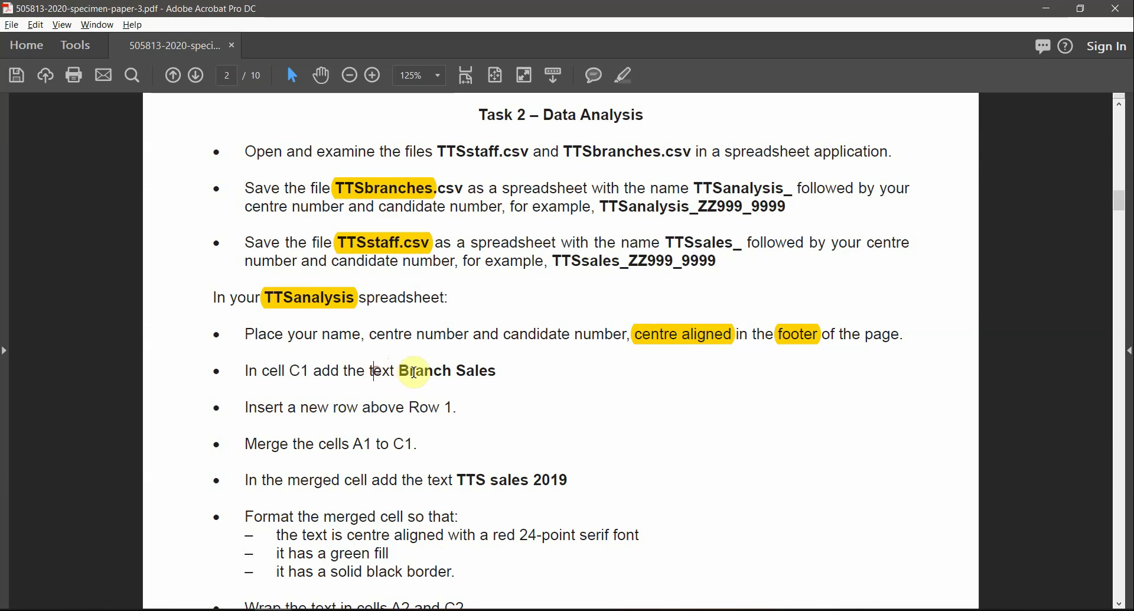
pyautogui.moveTo(399, 370); pyautogui.dragTo(480, 371)
pyautogui.hotkey('ctrl', 'c')
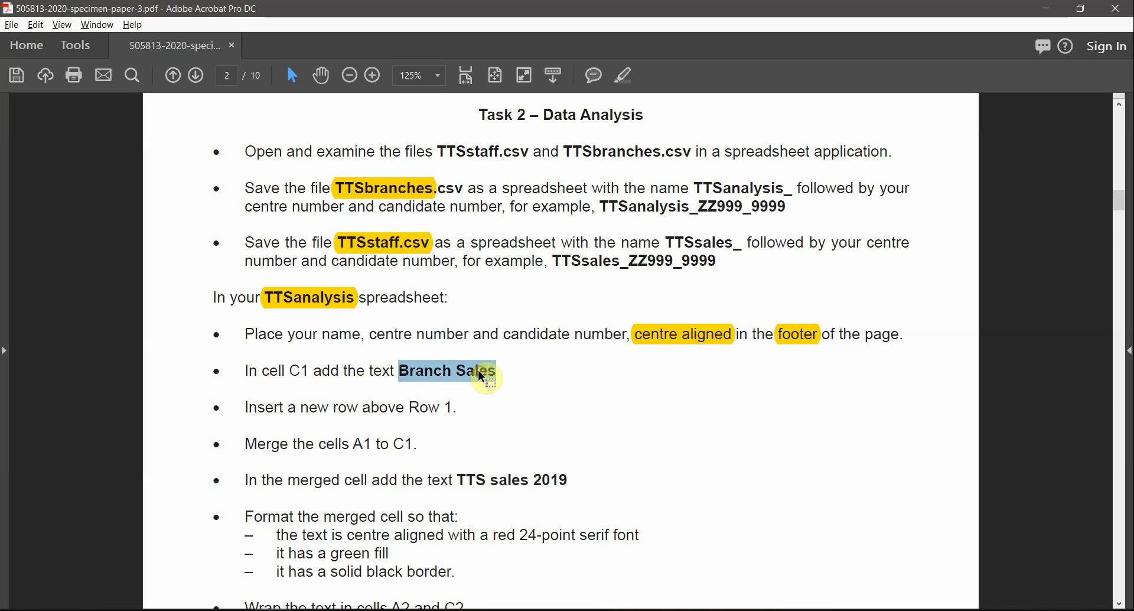
pyautogui.hotkey('alt', 'Tab')
pyautogui.click(256, 180)
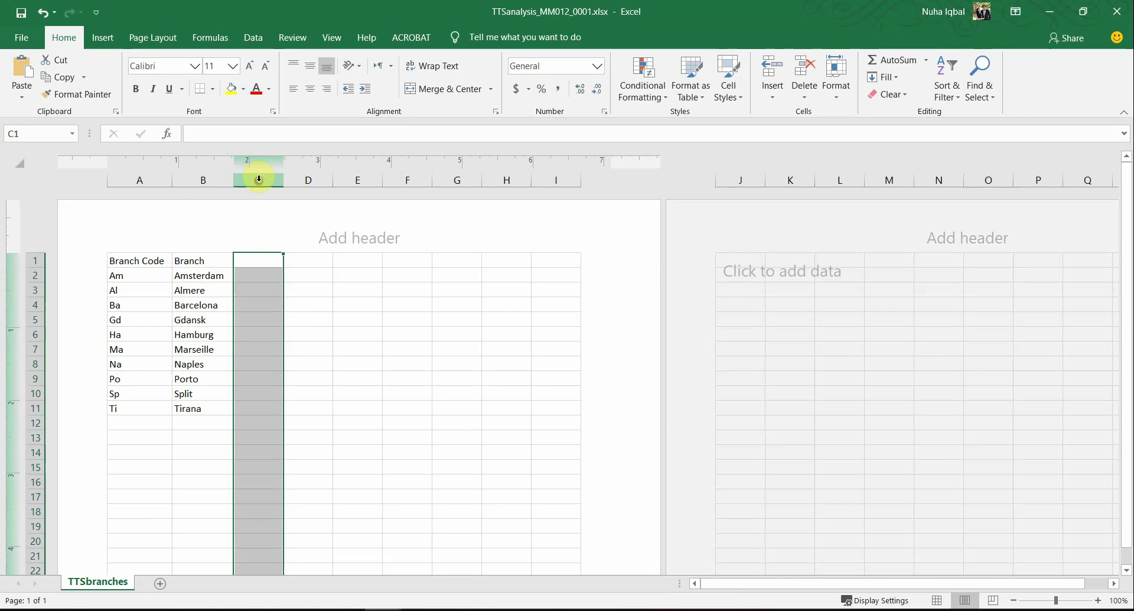
# Step: Paste Branch Sales into C1 and drag column C wider so the heading fits
pyautogui.click(252, 255)
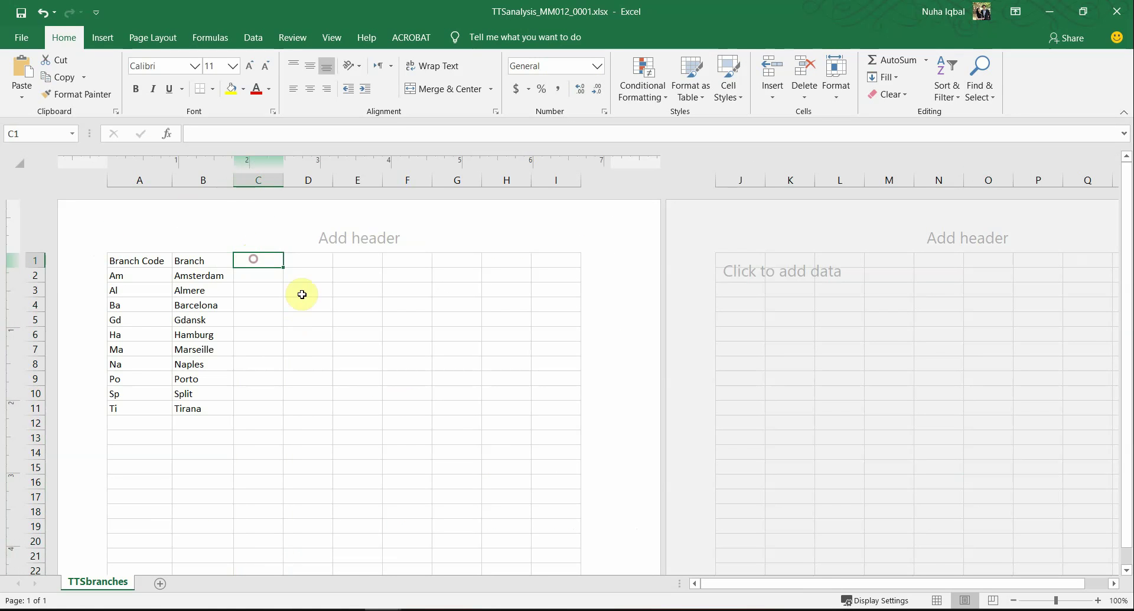
pyautogui.hotkey('ctrl', 'v')
pyautogui.click(292, 327)
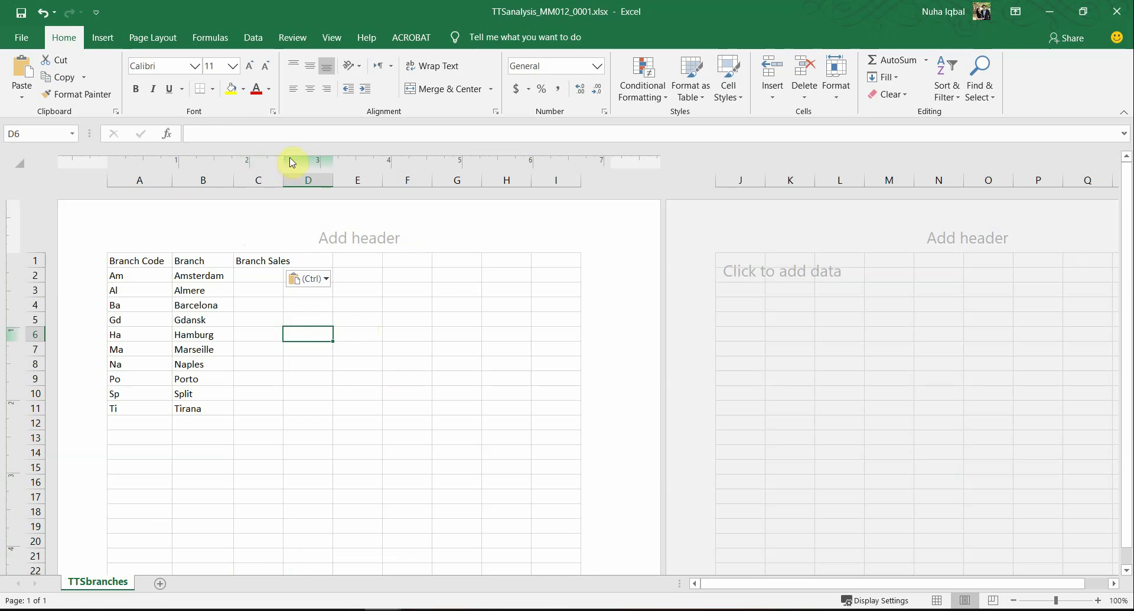
pyautogui.moveTo(287, 186); pyautogui.dragTo(301, 187)
pyautogui.click(305, 389)
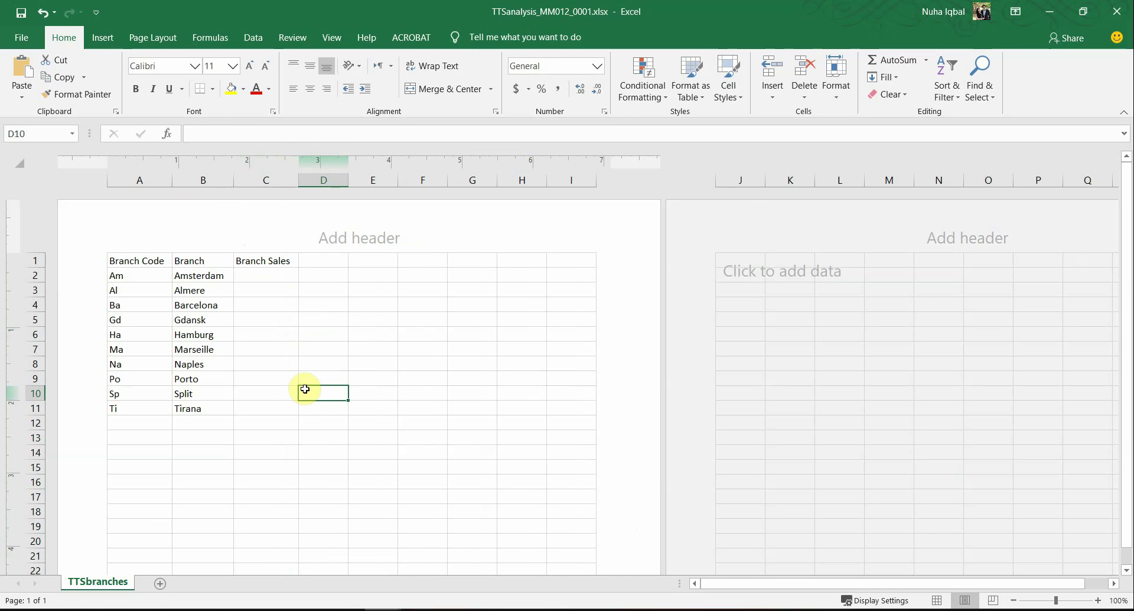
pyautogui.hotkey('alt', 'Tab')
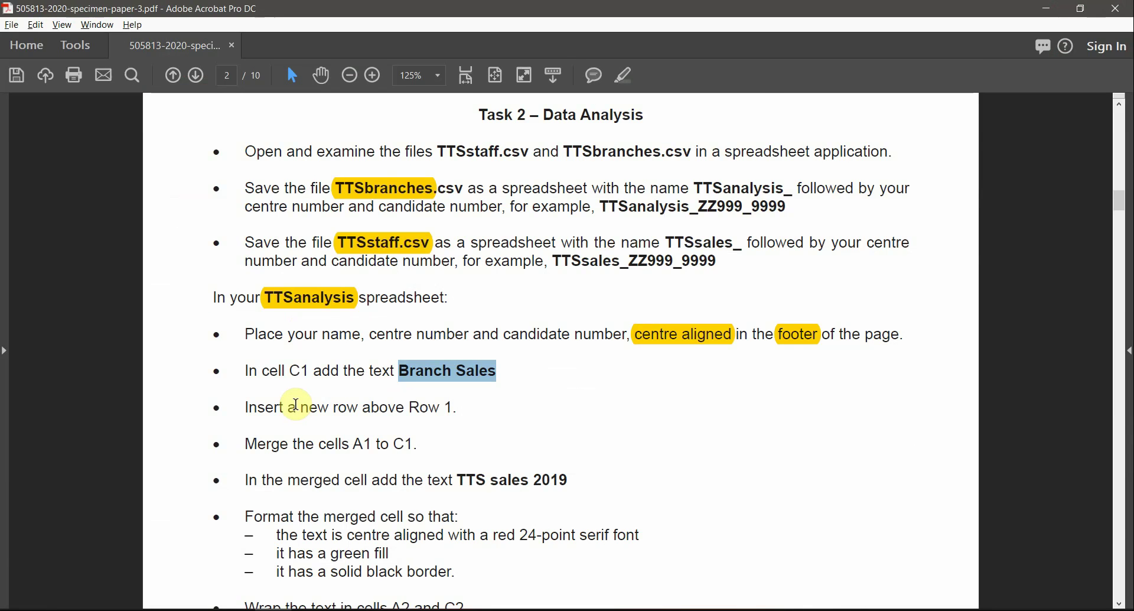
pyautogui.hotkey('alt', 'Tab')
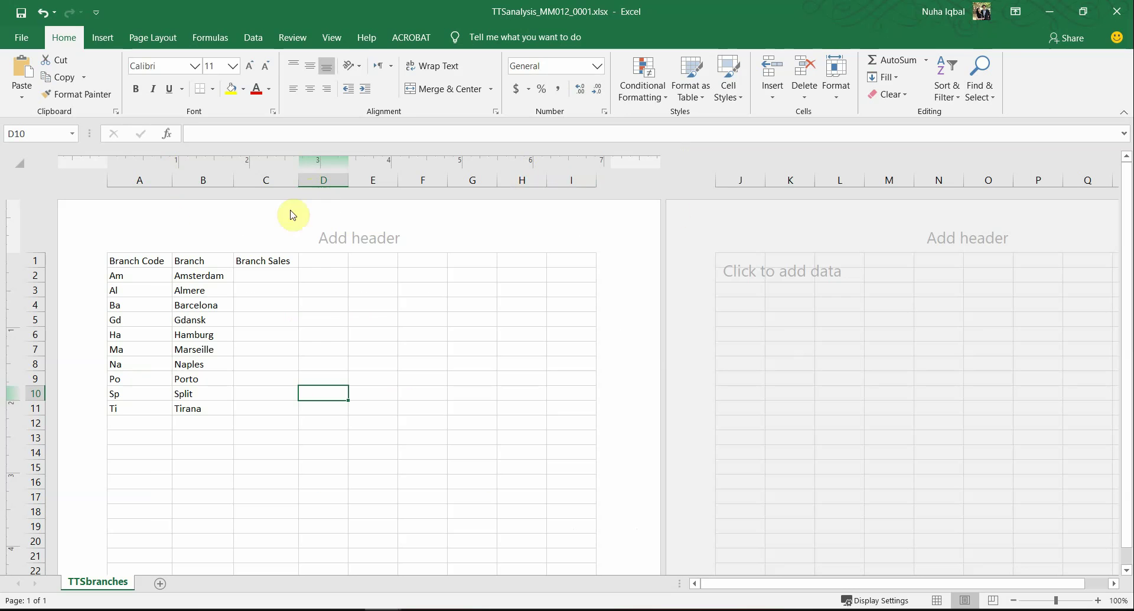
pyautogui.click(331, 37)
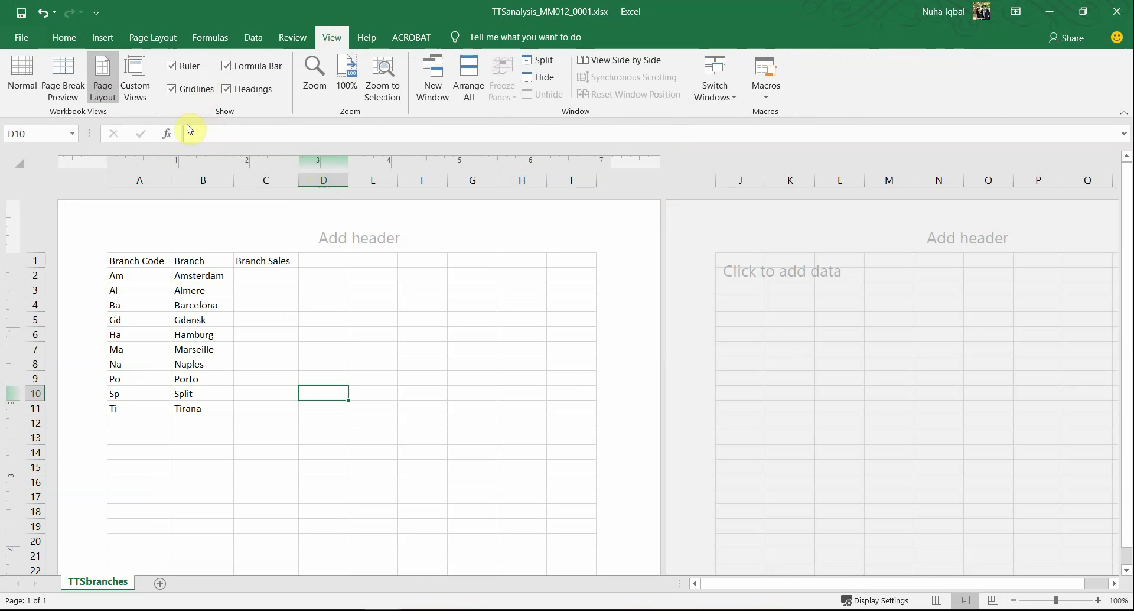
# Step: Return the sheet to Normal view and check the centred footer in the print preview
pyautogui.click(24, 79)
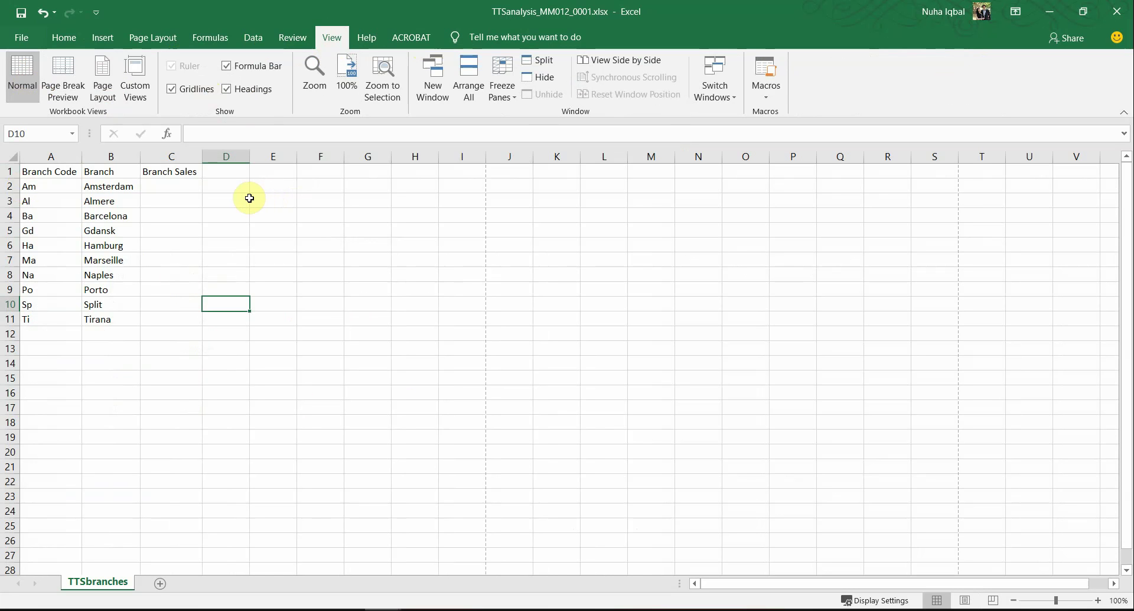
pyautogui.click(27, 40)
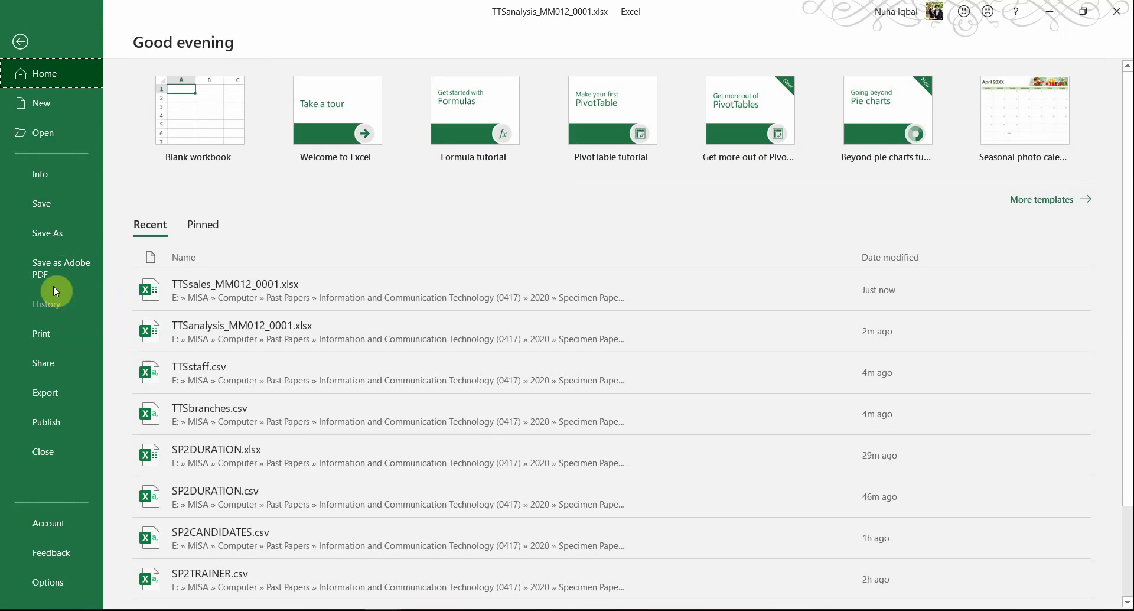
pyautogui.click(40, 340)
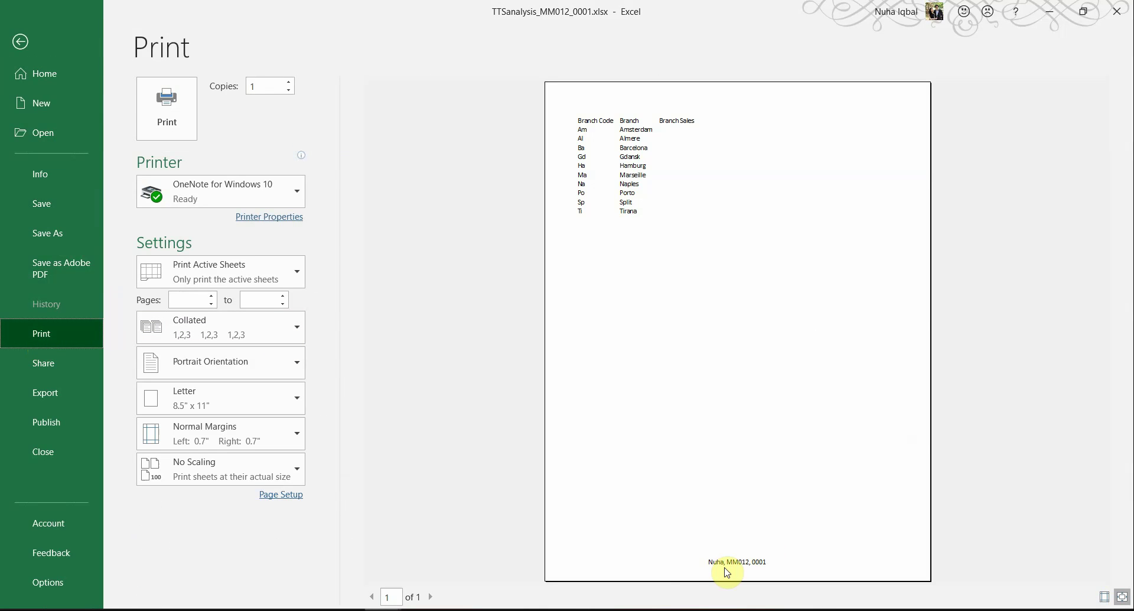
pyautogui.click(728, 566)
# Step: Leave print preview and insert a new empty row 1 above the Branch Code headings
pyautogui.click(30, 42)
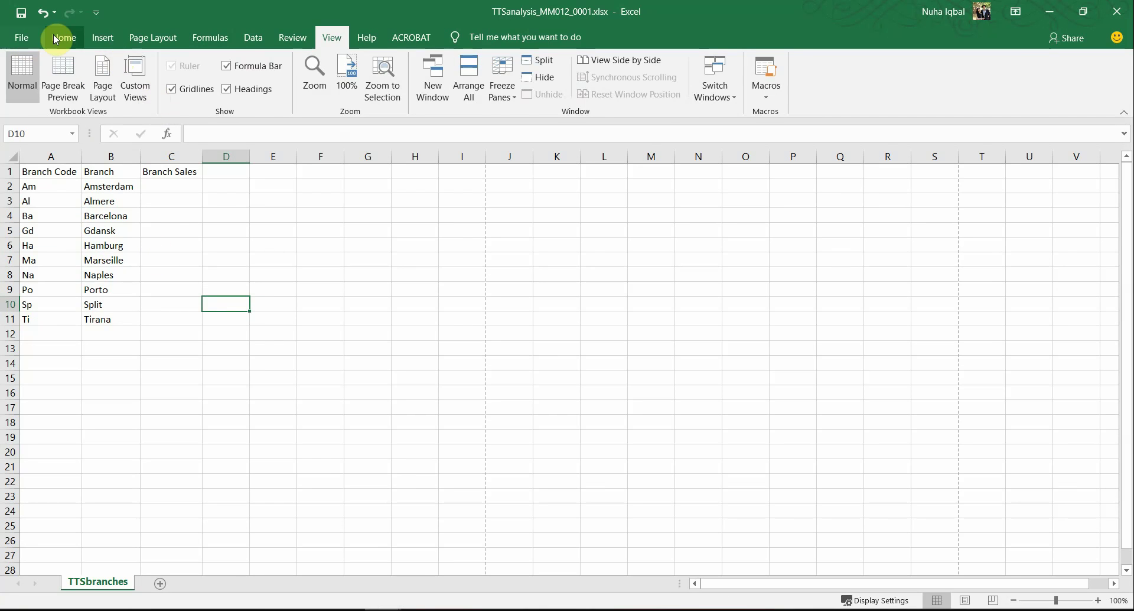
pyautogui.click(56, 39)
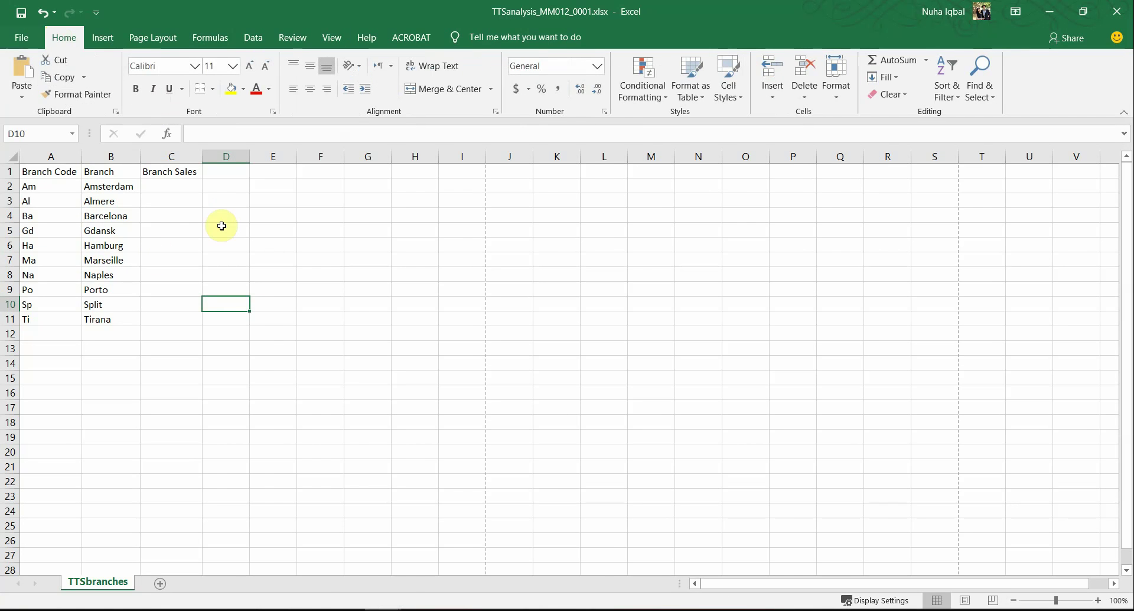
pyautogui.hotkey('alt', 'Tab')
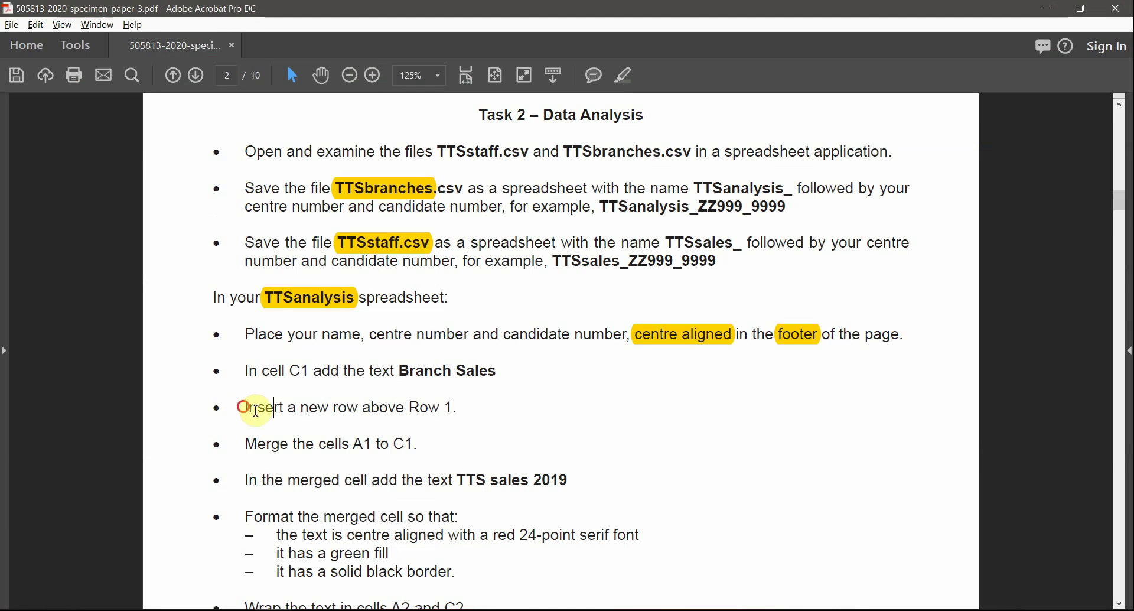
pyautogui.moveTo(246, 407); pyautogui.dragTo(373, 410)
pyautogui.click(373, 410)
pyautogui.hotkey('alt', 'Tab')
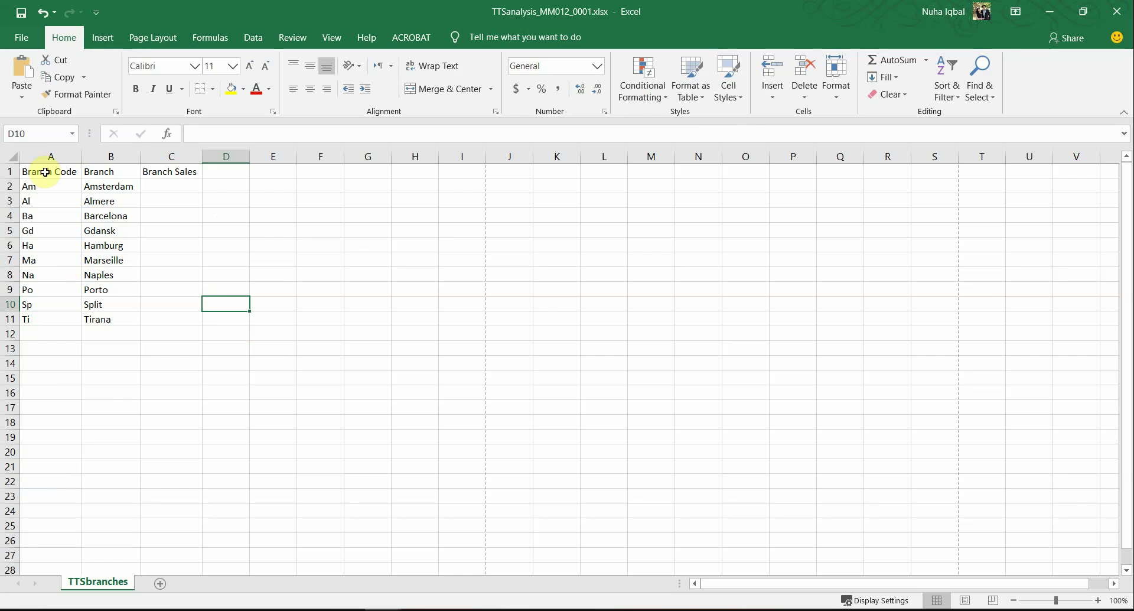
pyautogui.click(10, 171)
pyautogui.rightClick(11, 171)
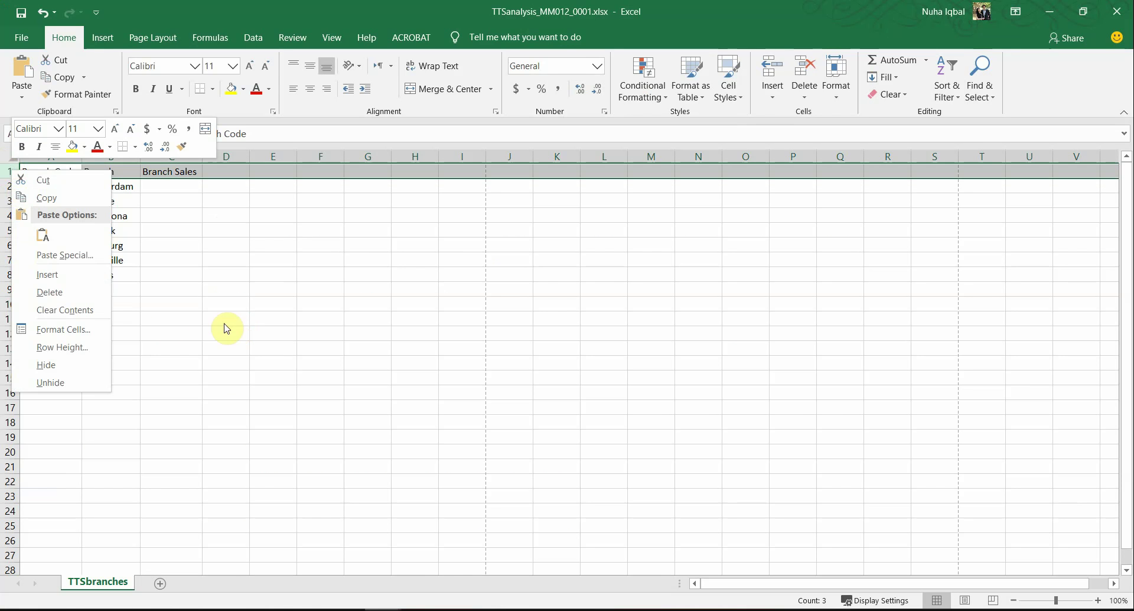
pyautogui.click(77, 284)
pyautogui.click(152, 230)
# Step: Mark the merge instruction in the task PDF and select cells A1 to C1
pyautogui.hotkey('alt', 'Tab')
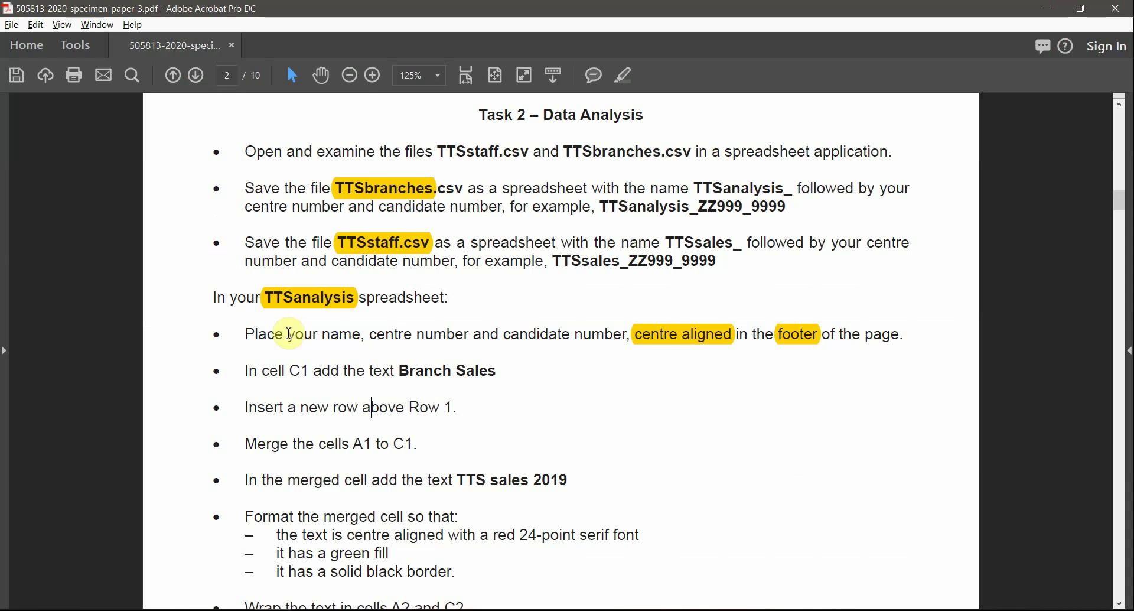
pyautogui.moveTo(242, 444); pyautogui.dragTo(387, 452)
pyautogui.hotkey('alt', 'Tab')
pyautogui.moveTo(50, 186); pyautogui.dragTo(172, 186)
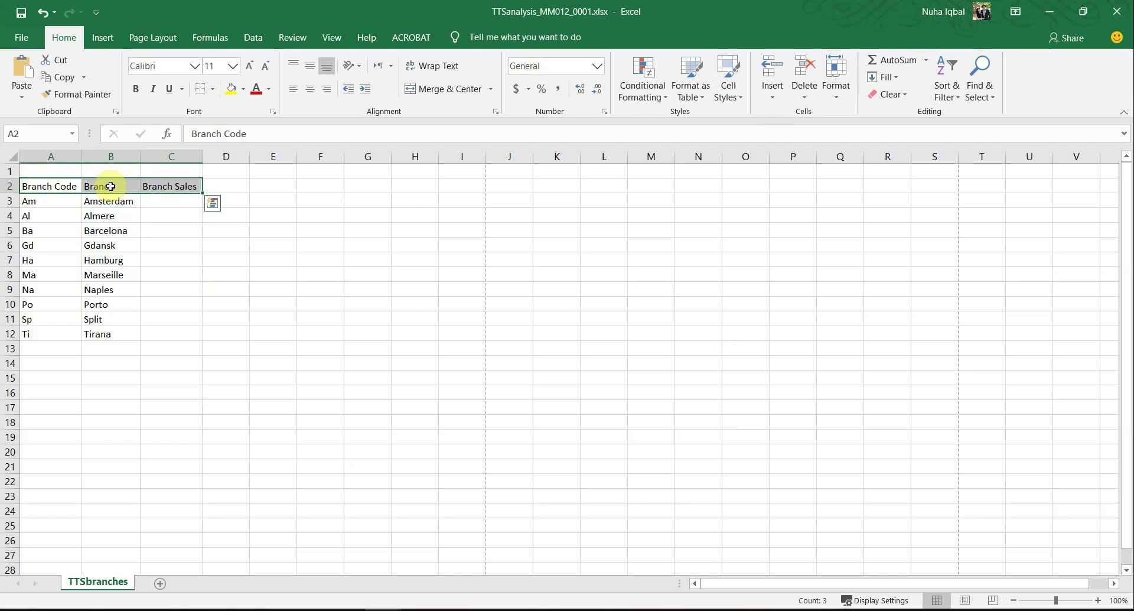
pyautogui.moveTo(48, 170); pyautogui.dragTo(198, 167)
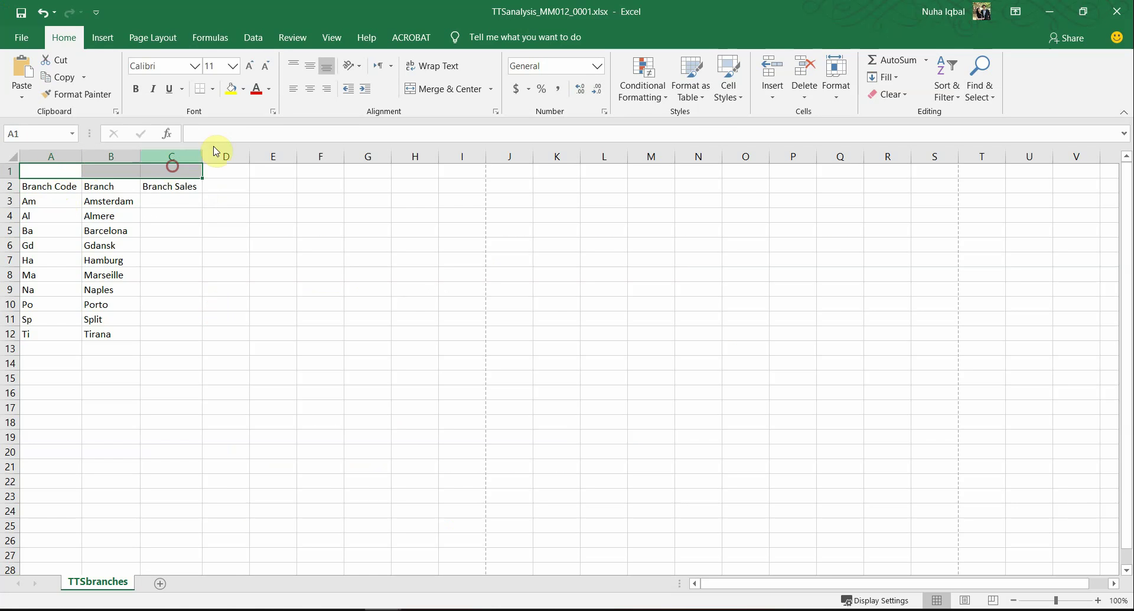
# Step: Merge and centre A1:C1, then paste the title TTS sales 2019 copied from the task PDF
pyautogui.click(419, 88)
pyautogui.click(384, 356)
pyautogui.hotkey('alt', 'Tab')
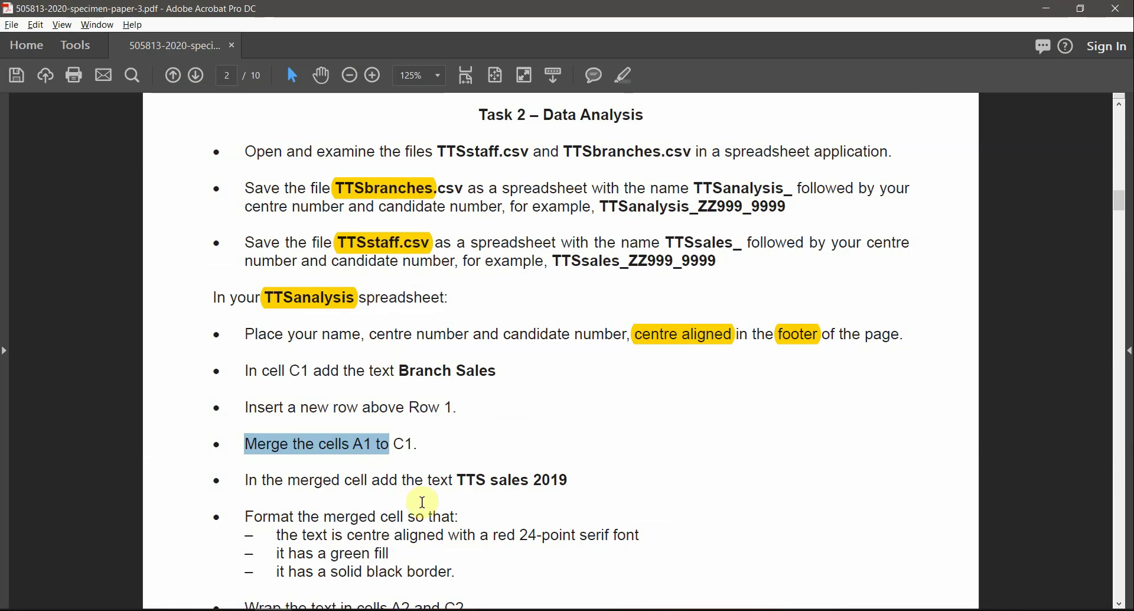
pyautogui.scroll(-3, 425, 508)
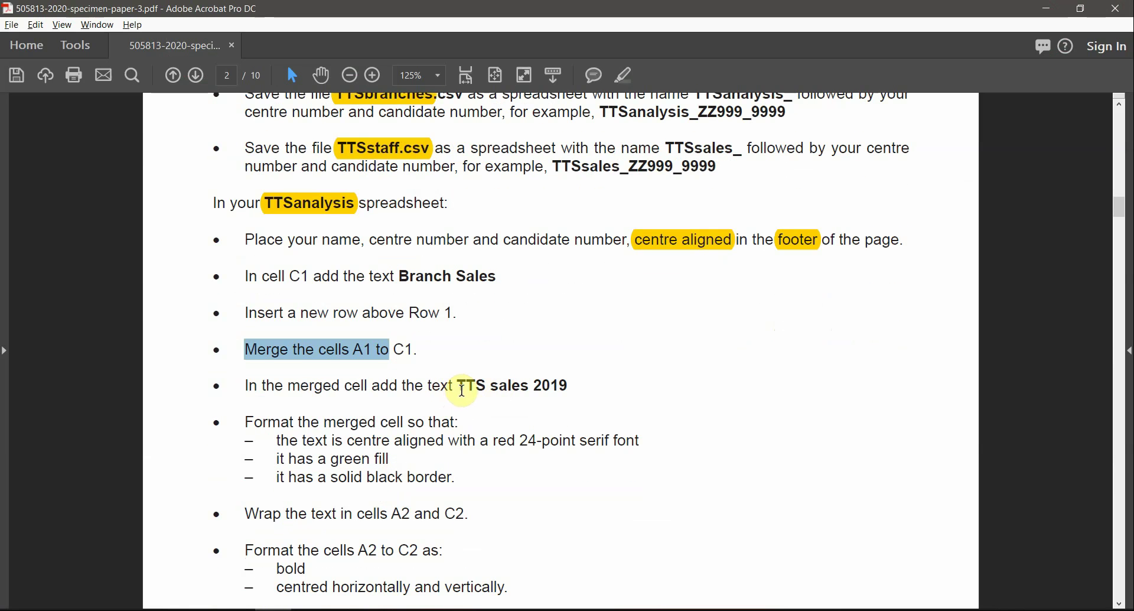
pyautogui.moveTo(459, 386); pyautogui.dragTo(563, 388)
pyautogui.hotkey('ctrl', 'c')
pyautogui.hotkey('alt', 'Tab')
pyautogui.write('`')
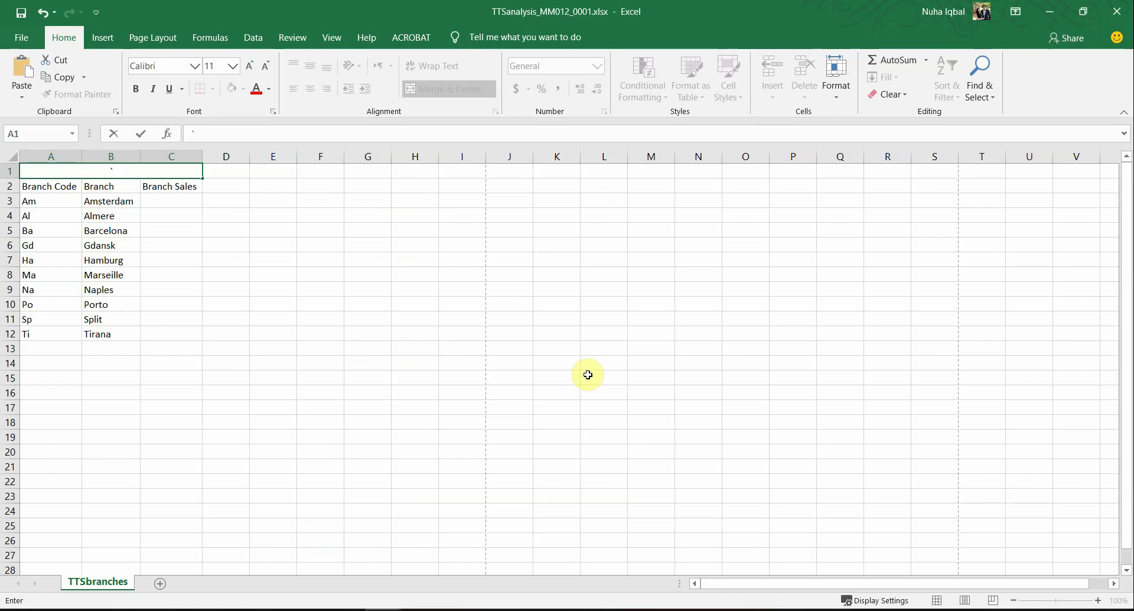
pyautogui.press('BackSpace')
pyautogui.hotkey('ctrl', 'v')
pyautogui.hotkey('alt', 'Tab')
# Step: Highlight the centre aligned, red and 24-point serif title requirements in the task PDF
pyautogui.moveTo(432, 422); pyautogui.dragTo(446, 440)
pyautogui.click(336, 443)
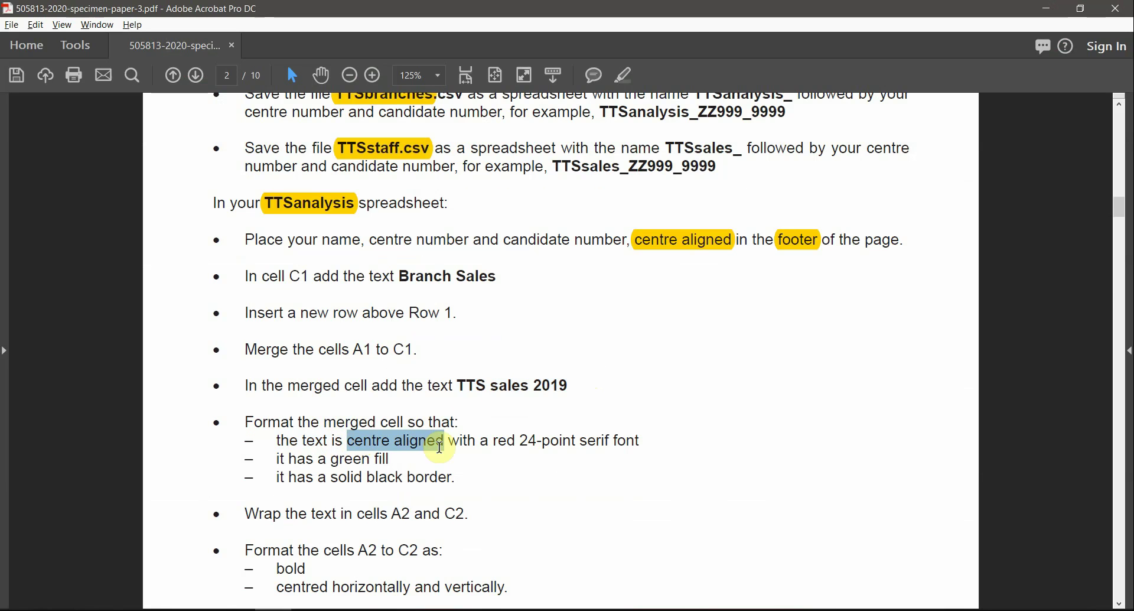
pyautogui.click(623, 75)
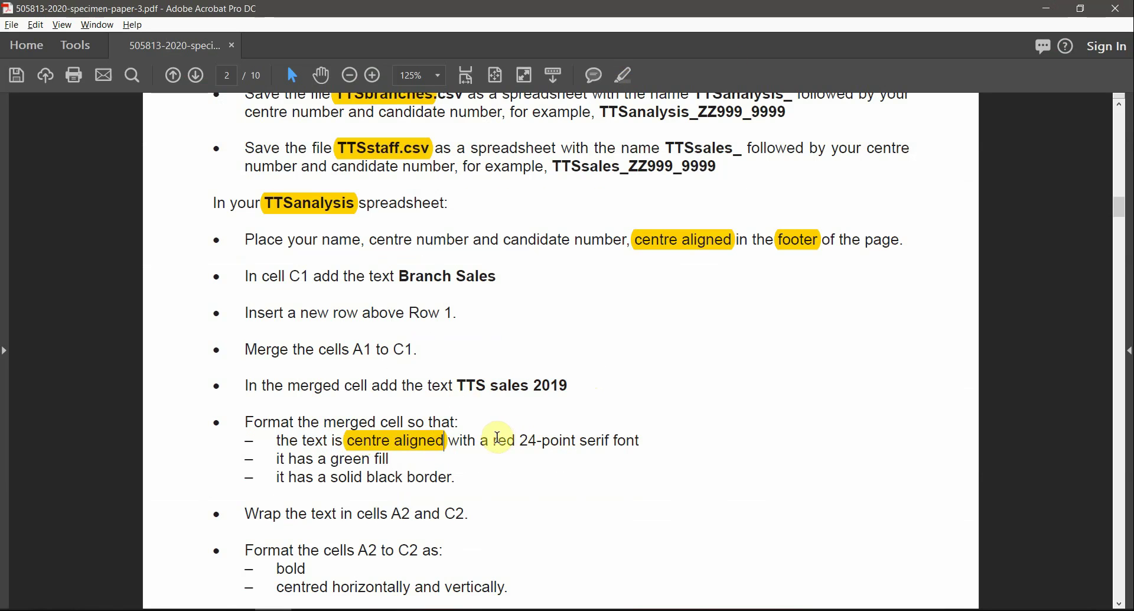
pyautogui.click(622, 75)
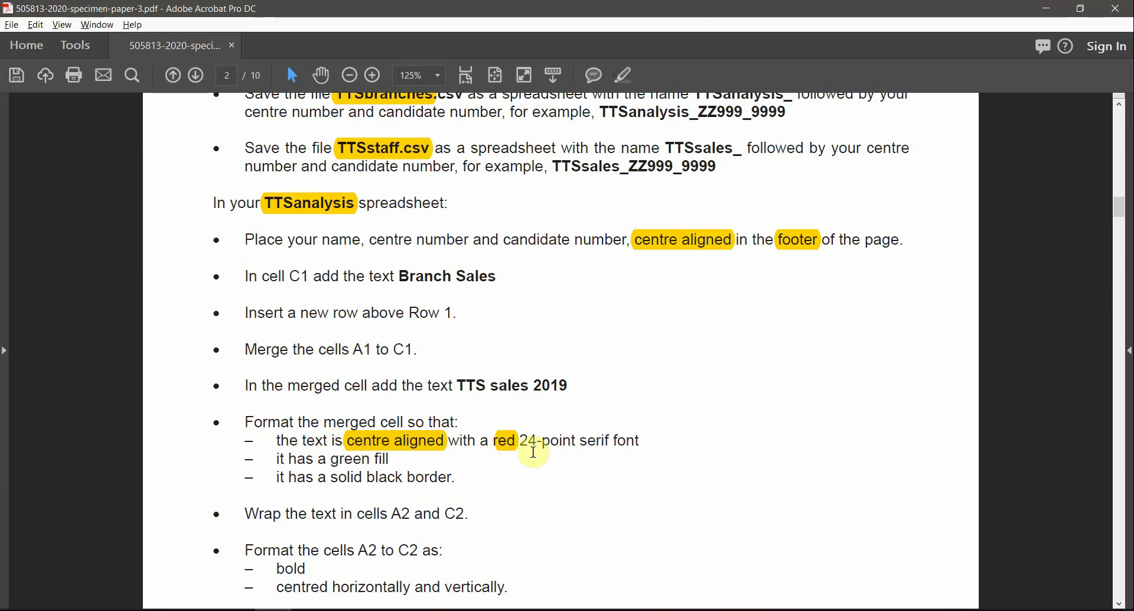
pyautogui.moveTo(541, 435); pyautogui.dragTo(609, 440)
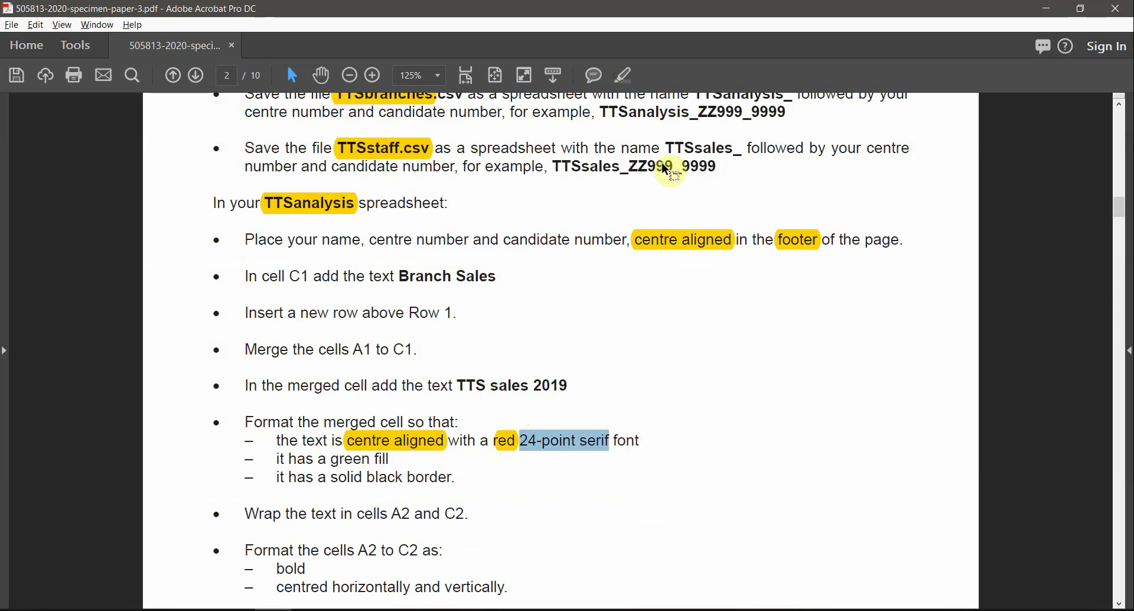
pyautogui.click(623, 76)
pyautogui.hotkey('alt', 'Tab')
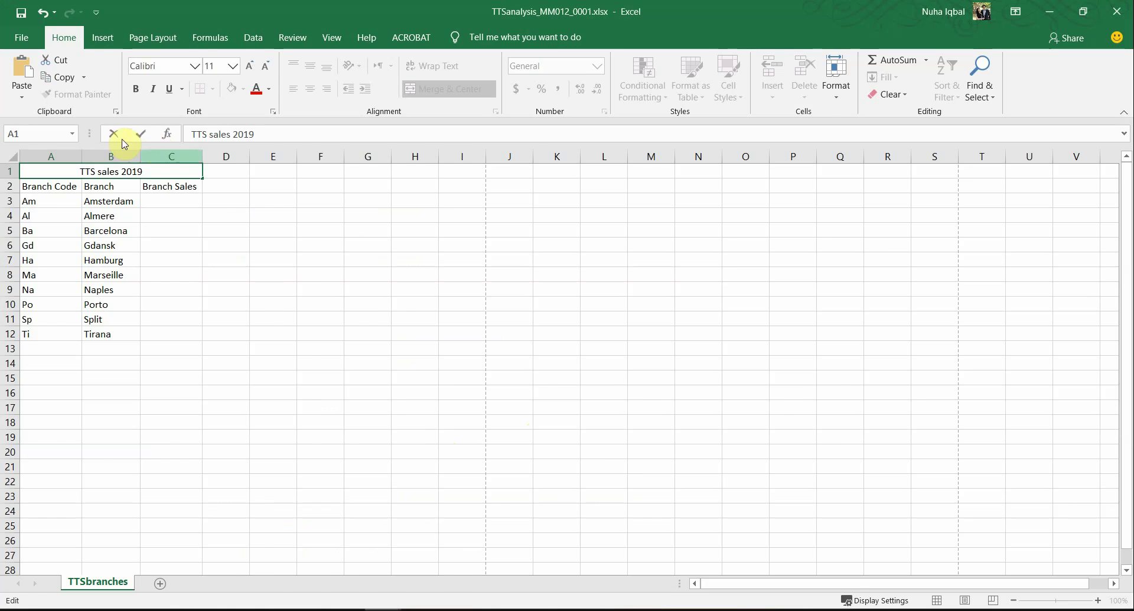
pyautogui.hotkey('alt', 'Tab')
pyautogui.hotkey('alt', 'Tab')
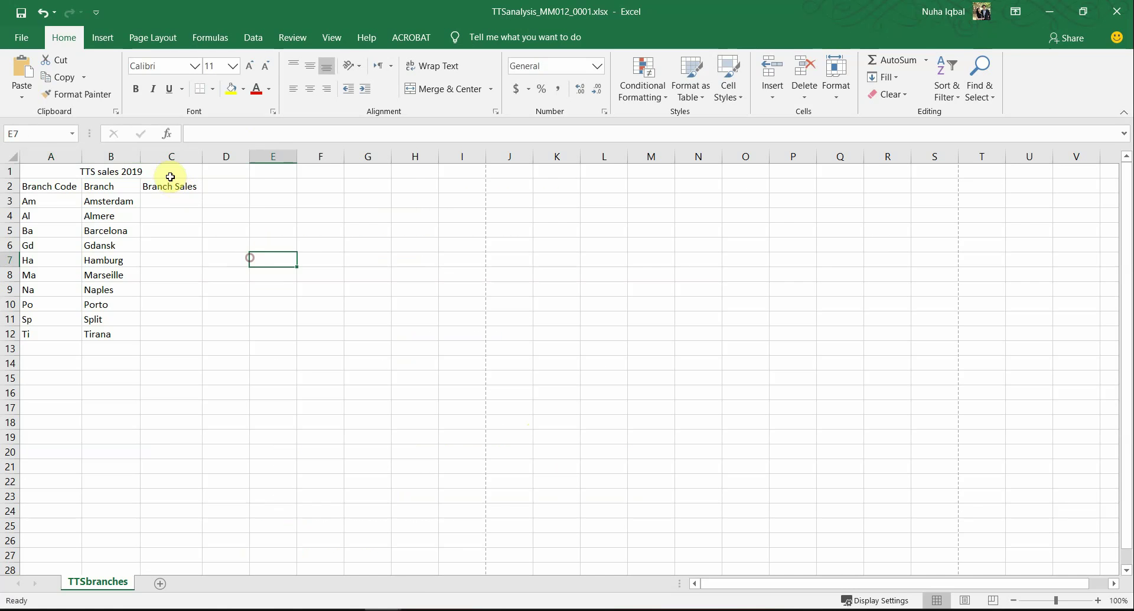
# Step: Make the TTS sales 2019 title 24-point Times New Roman
pyautogui.hotkey('alt', 'Tab')
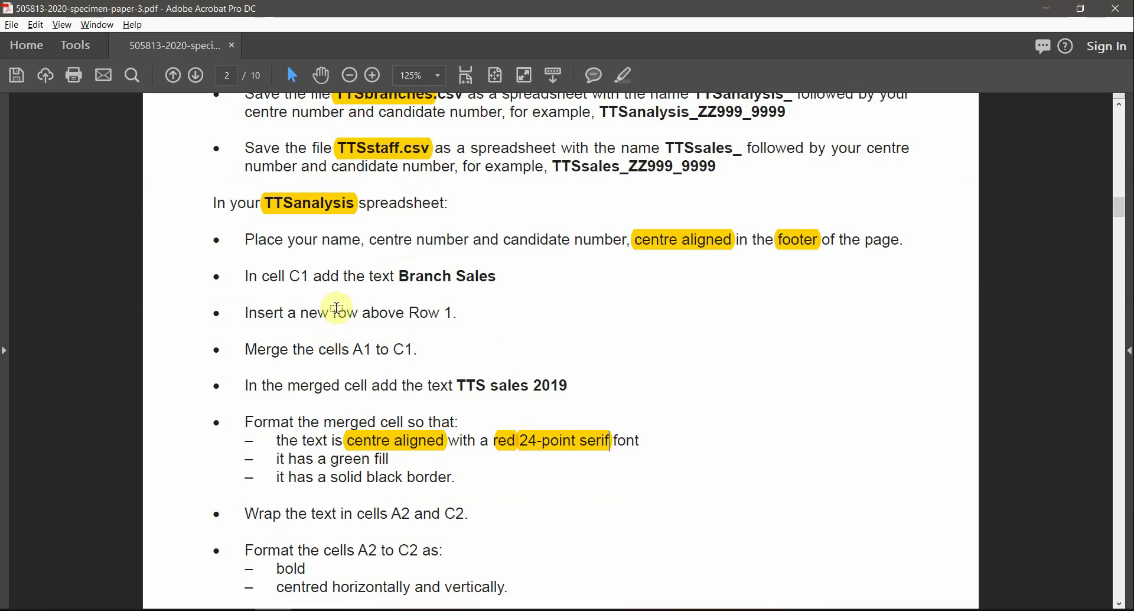
pyautogui.hotkey('alt', 'Tab')
pyautogui.hotkey('alt', 'Tab')
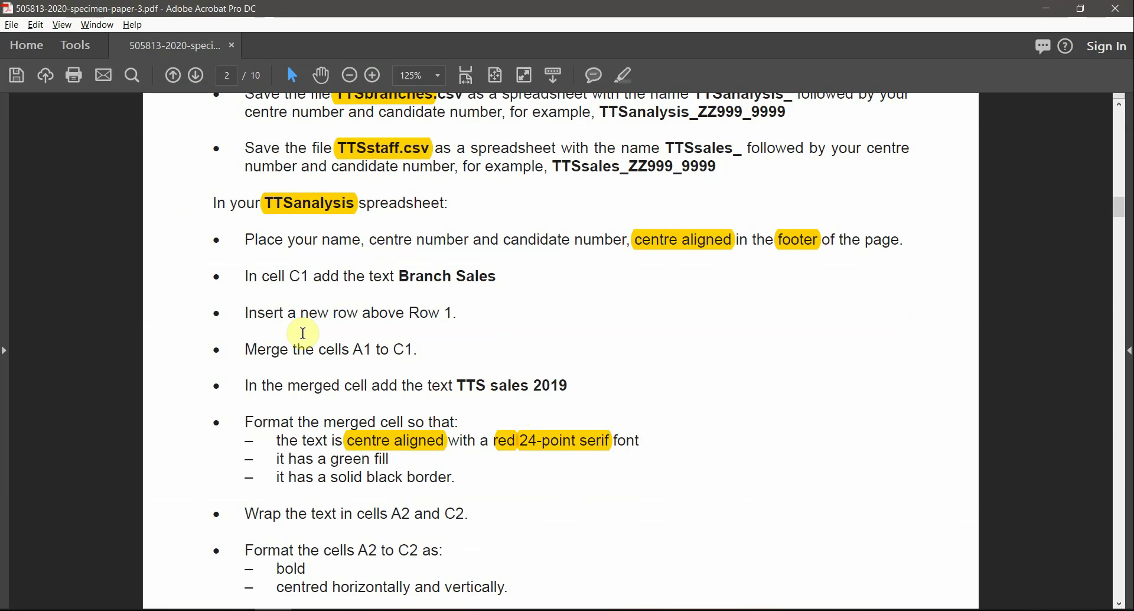
pyautogui.hotkey('alt', 'Tab')
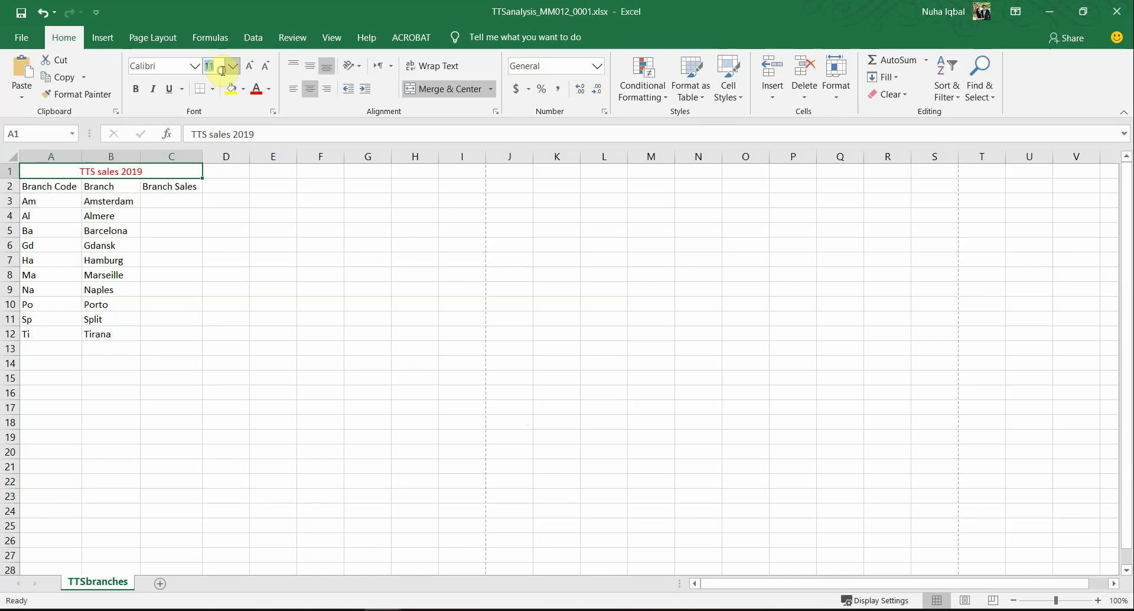
pyautogui.write('24')
pyautogui.press('Return')
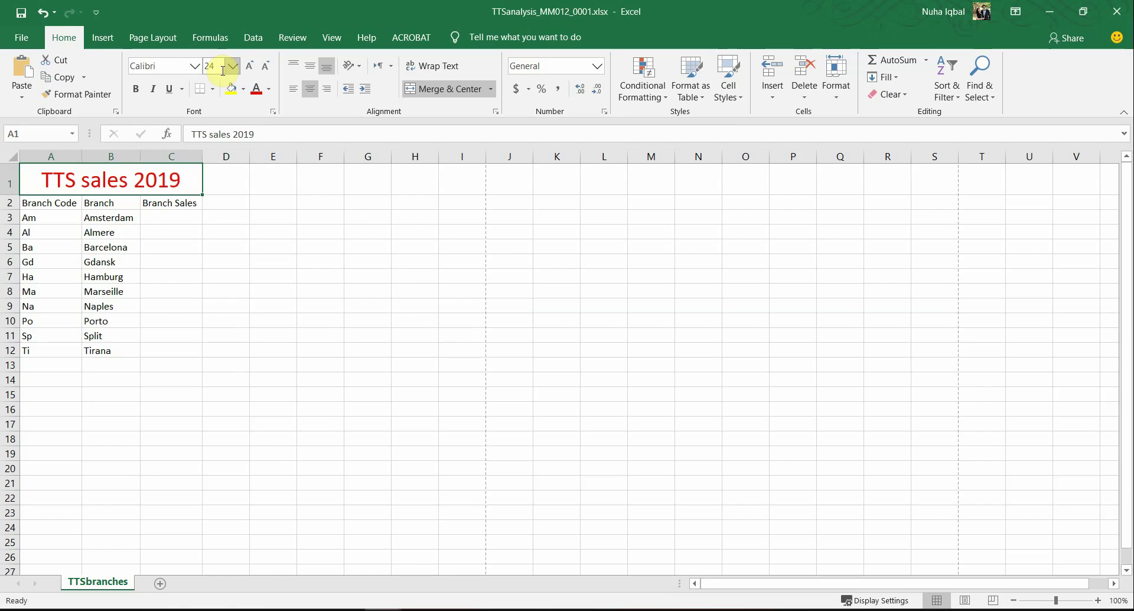
pyautogui.hotkey('alt', 'Tab')
pyautogui.hotkey('alt', 'Tab')
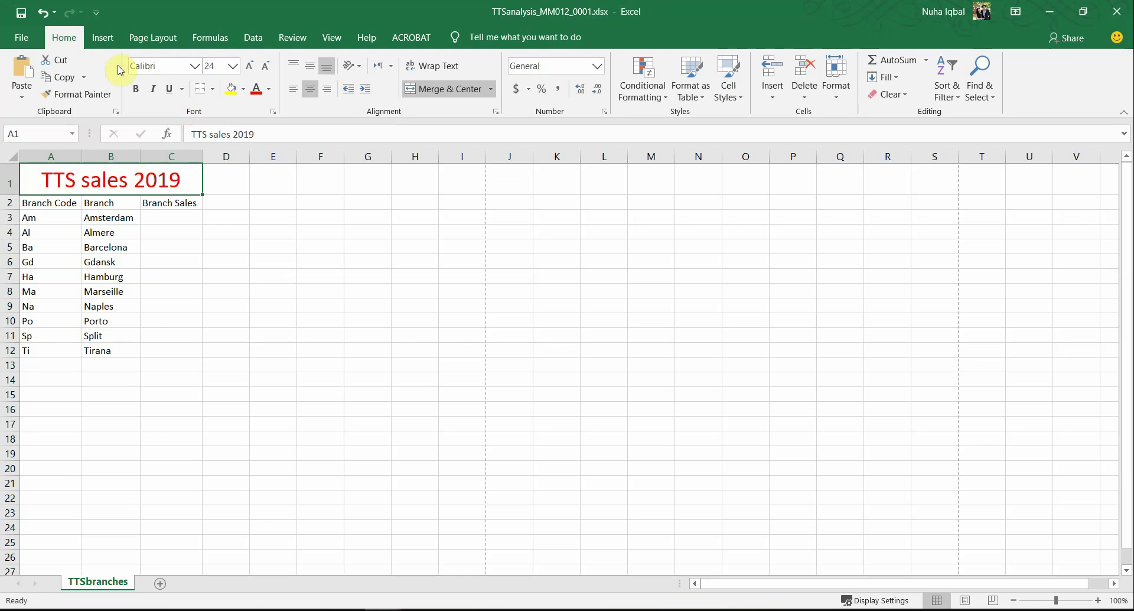
pyautogui.click(196, 67)
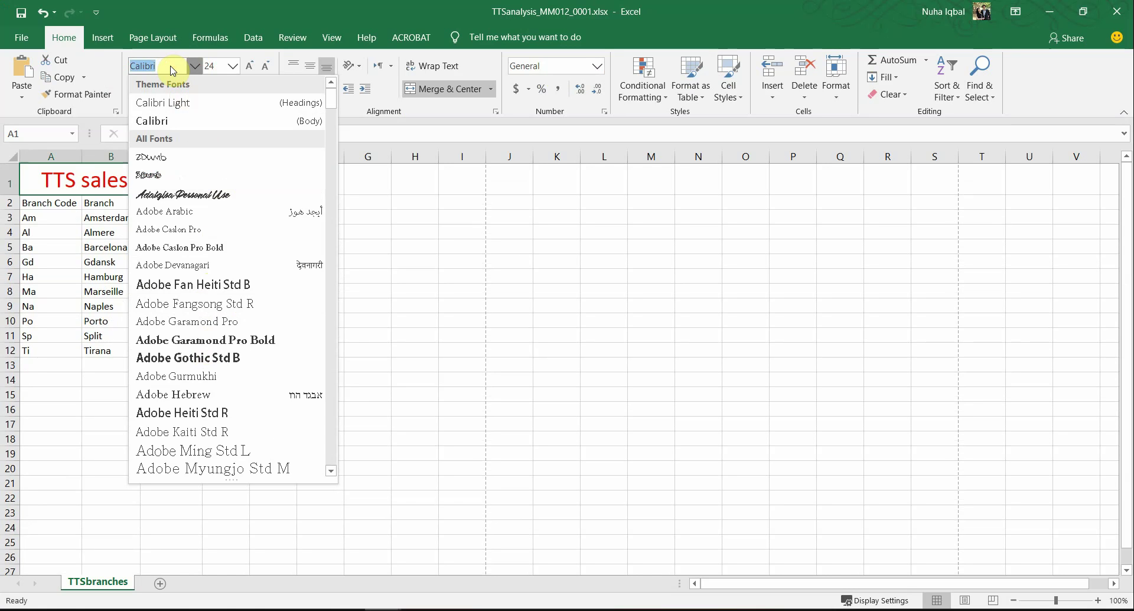
pyautogui.write('T')
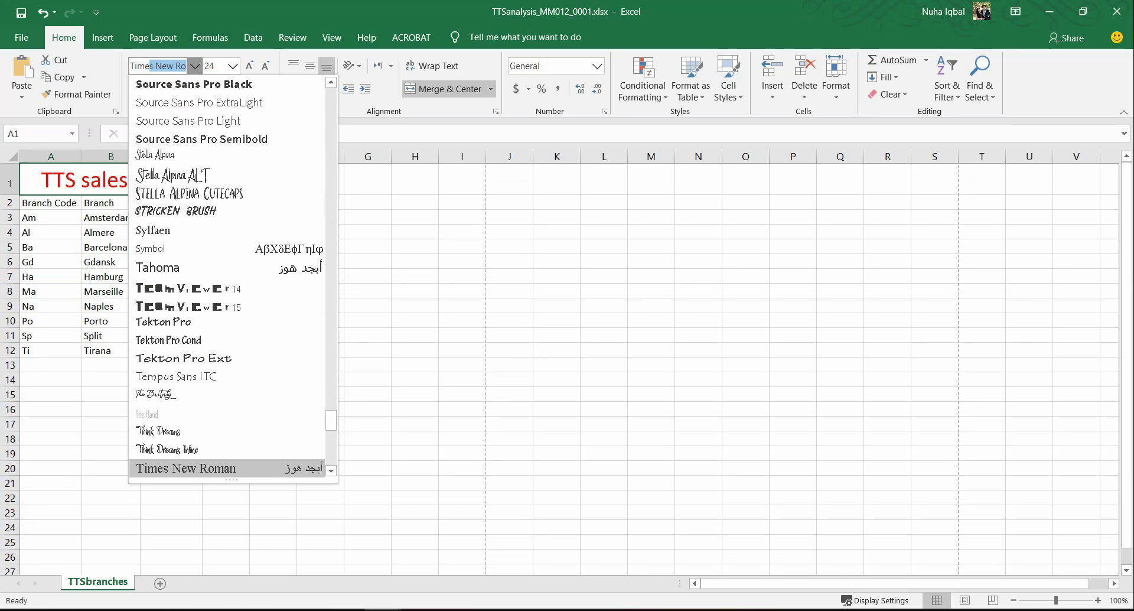
pyautogui.write('ime')
pyautogui.press('Return')
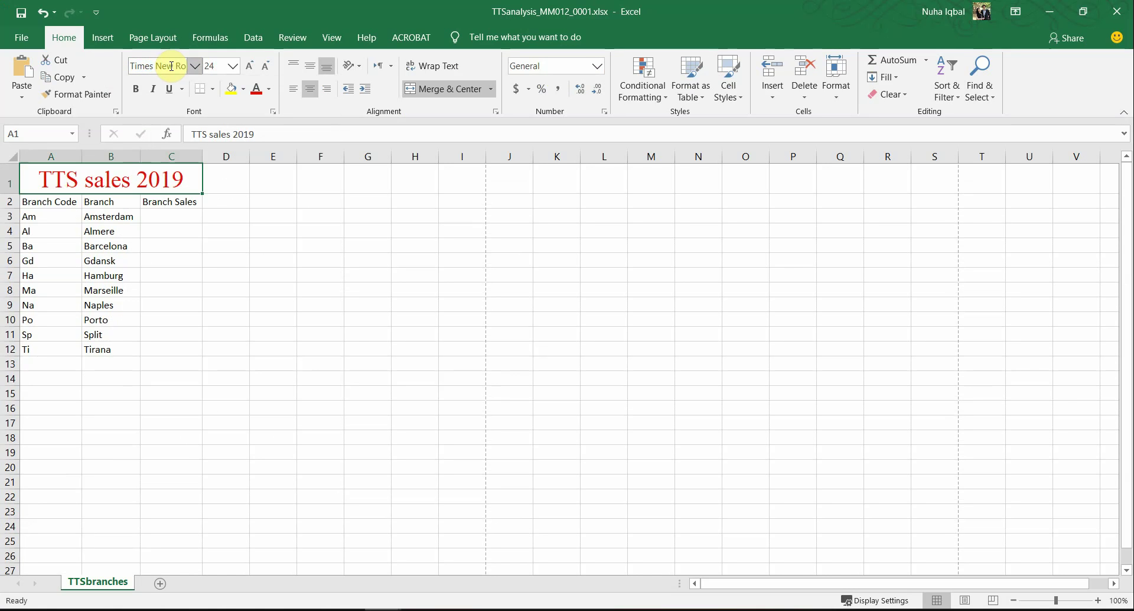
# Step: Highlight the solid black fill and border requirement in the task PDF
pyautogui.hotkey('alt', 'Tab')
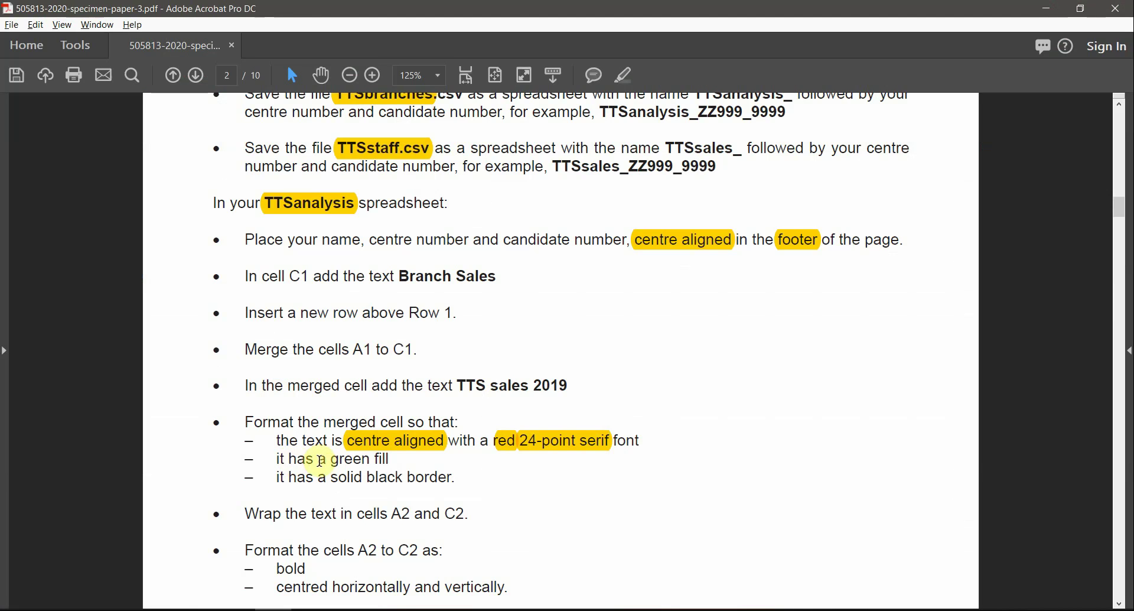
pyautogui.moveTo(330, 461); pyautogui.dragTo(407, 478)
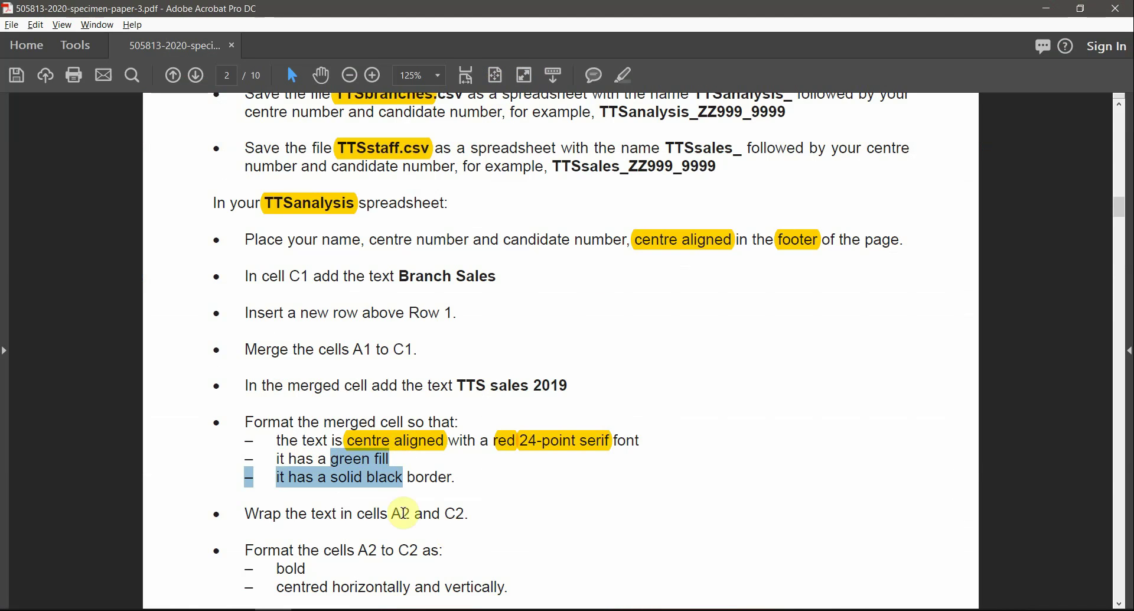
pyautogui.click(369, 477)
pyautogui.moveTo(330, 477); pyautogui.dragTo(386, 477)
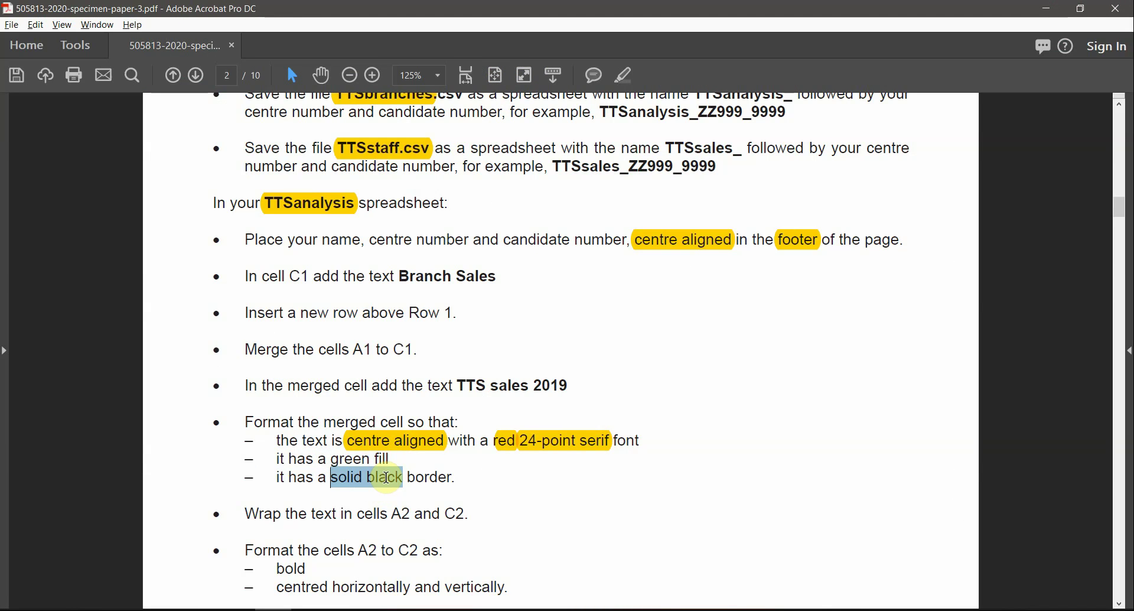
pyautogui.click(623, 75)
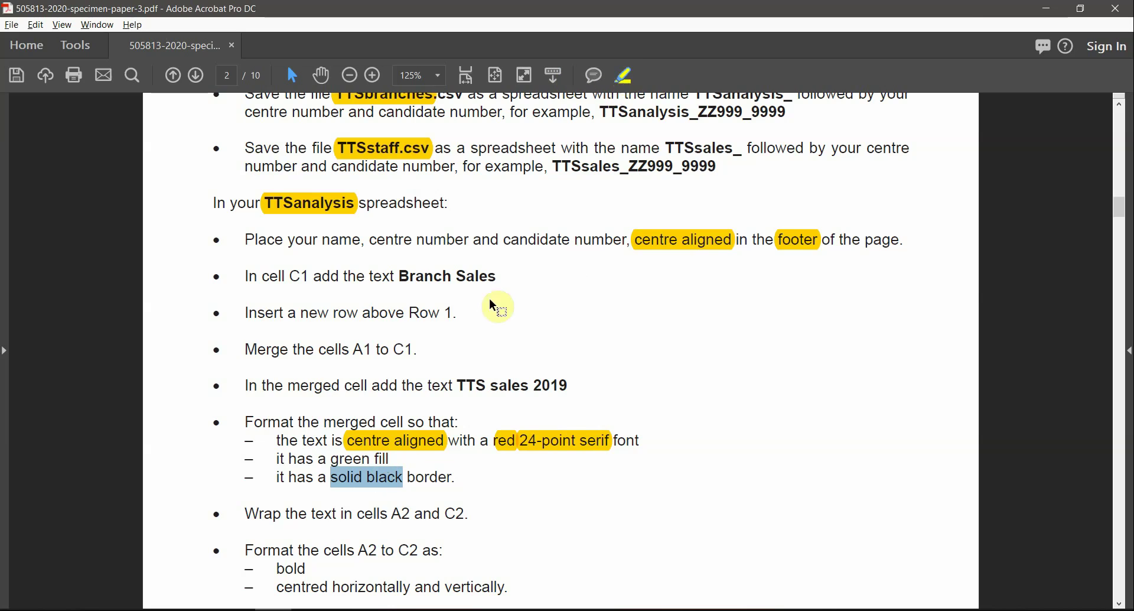
pyautogui.hotkey('alt', 'Tab')
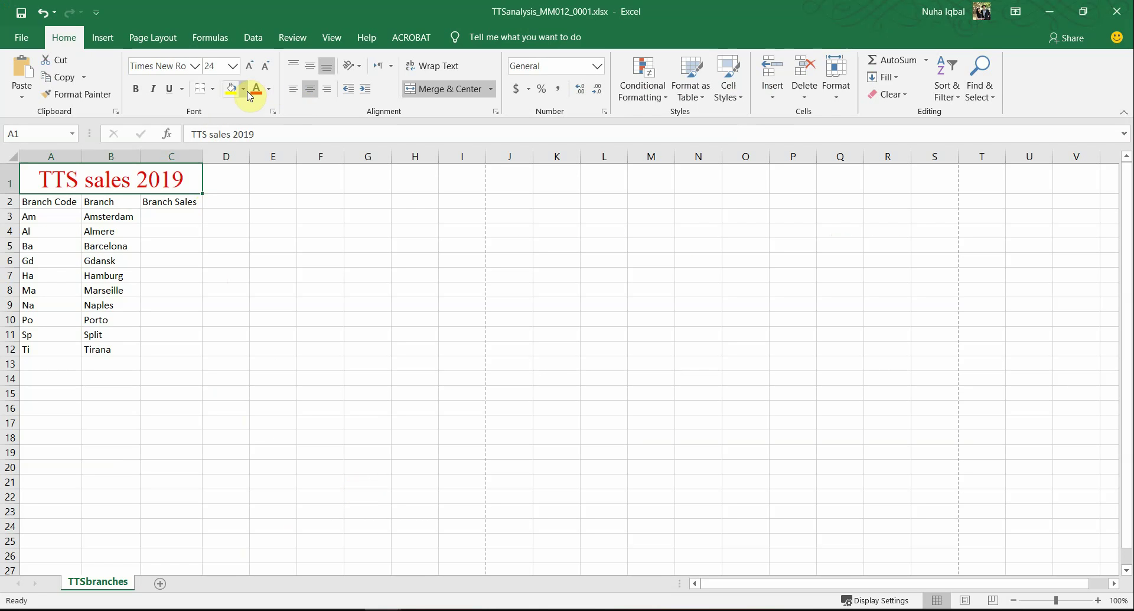
# Step: Give the merged TTS sales 2019 title cell a green fill
pyautogui.click(247, 92)
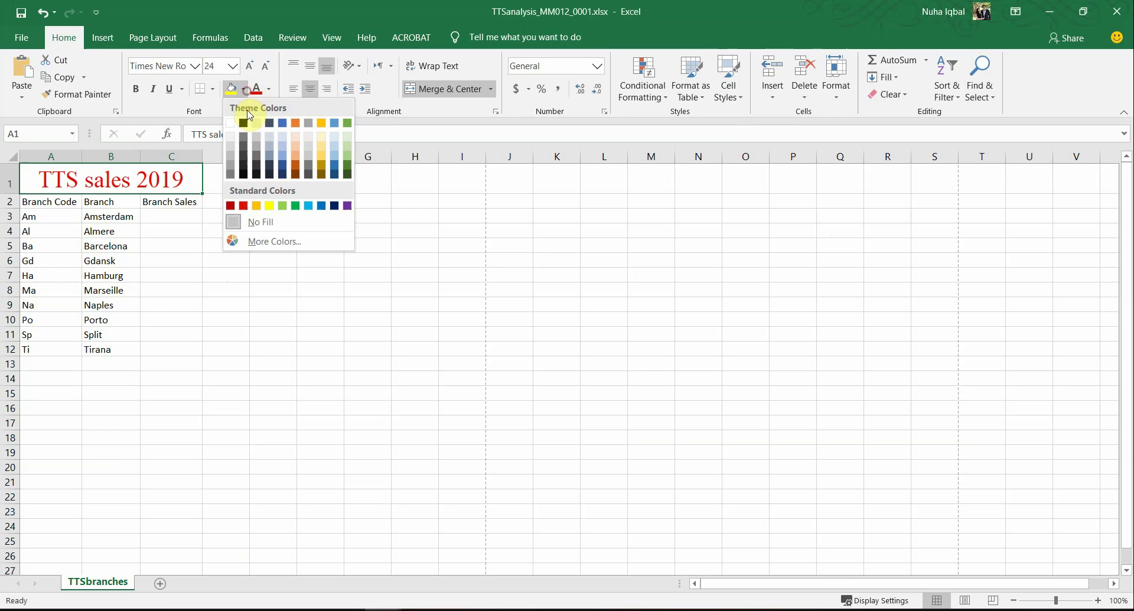
pyautogui.click(347, 152)
pyautogui.hotkey('alt', 'Tab')
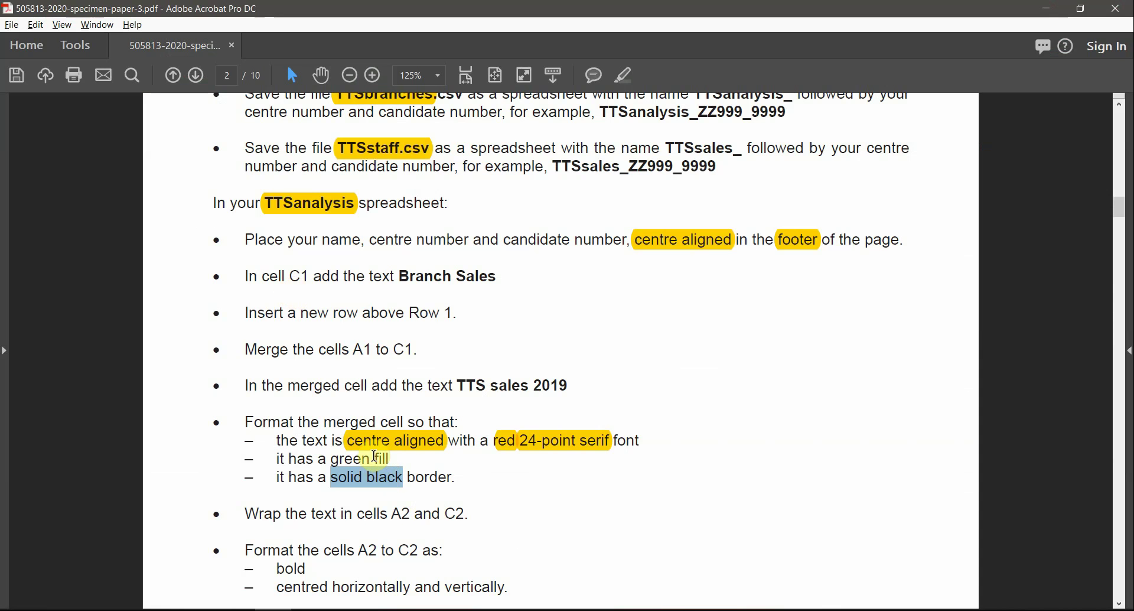
# Step: Highlight the words 'fill' and 'border' in the task instructions PDF
pyautogui.doubleClick(381, 458)
pyautogui.click(623, 75)
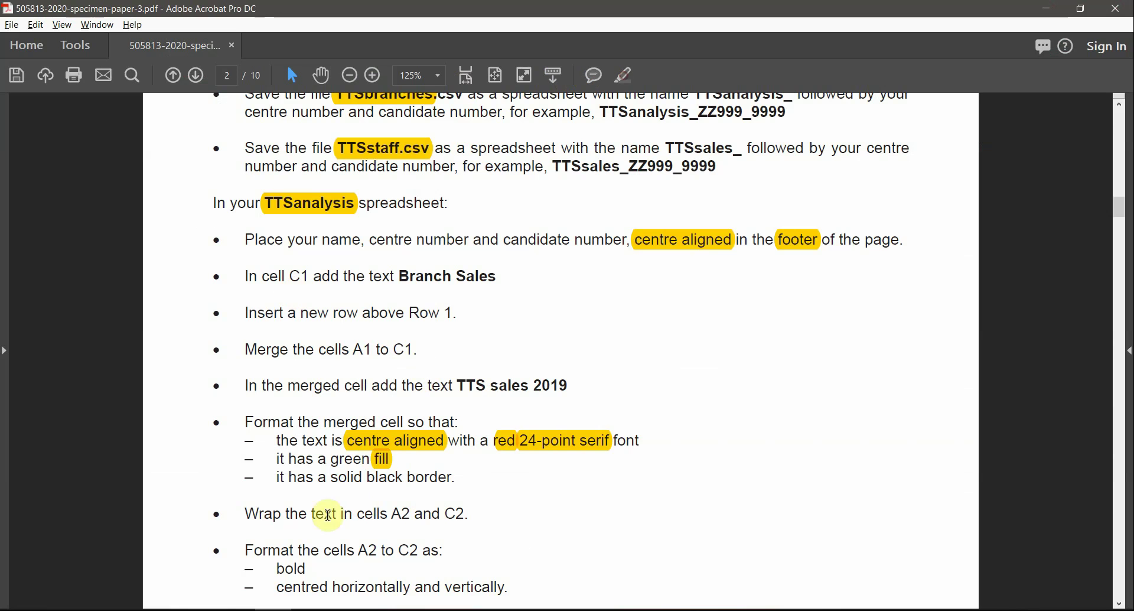
pyautogui.doubleClick(416, 477)
pyautogui.click(624, 76)
pyautogui.hotkey('alt', 'Tab')
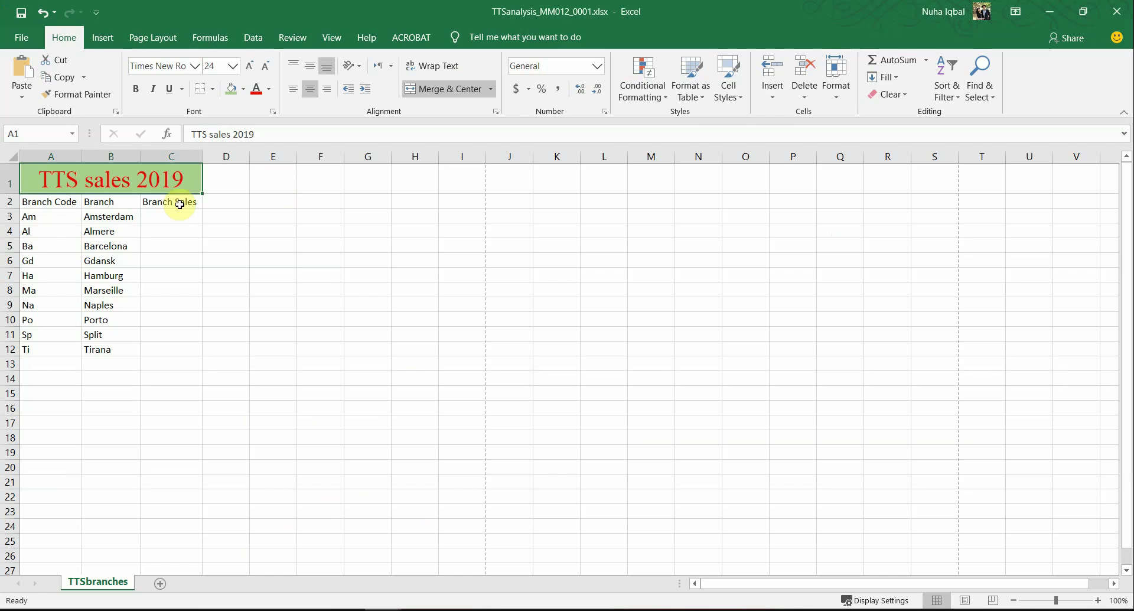
# Step: In Format Cells Border, add left, top, right and bottom borders to the merged title
pyautogui.rightClick(141, 179)
pyautogui.click(210, 434)
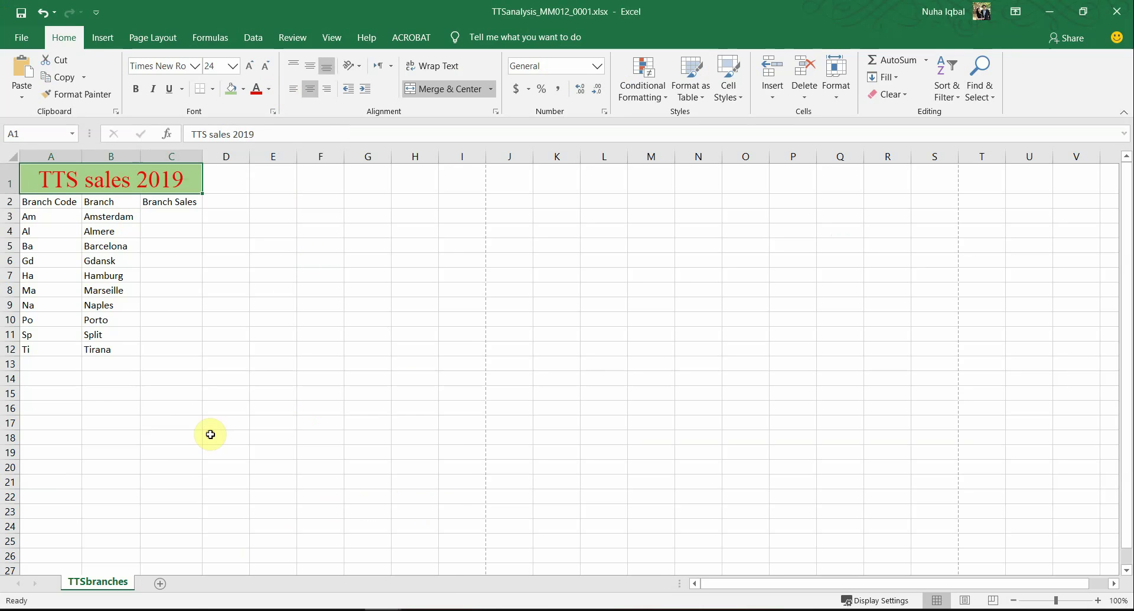
pyautogui.click(235, 285)
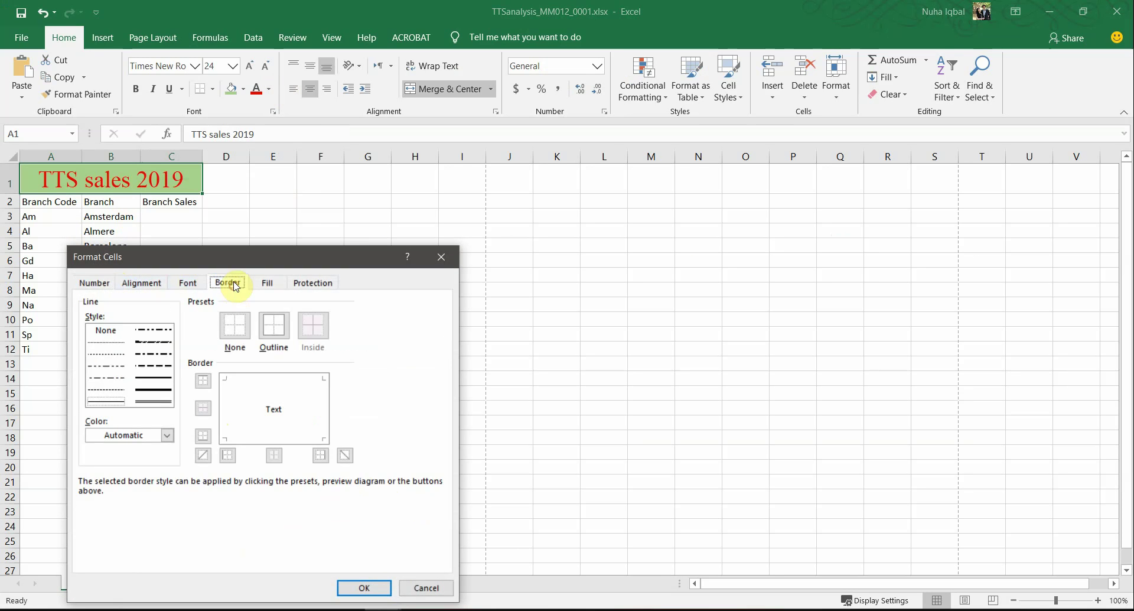
pyautogui.moveTo(236, 259); pyautogui.dragTo(400, 165)
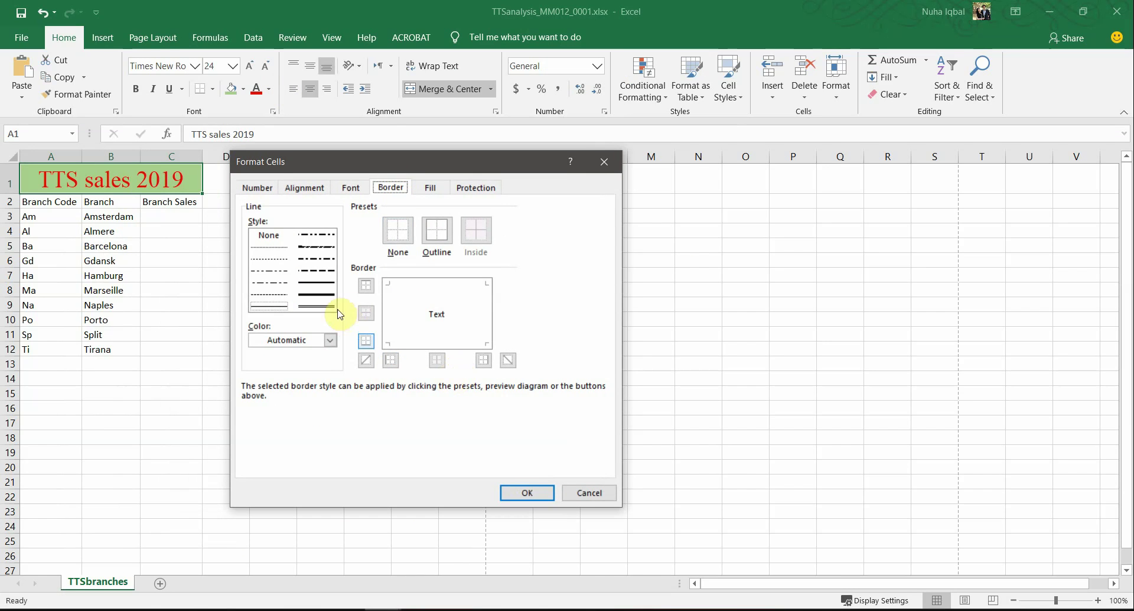
pyautogui.click(388, 314)
pyautogui.click(440, 284)
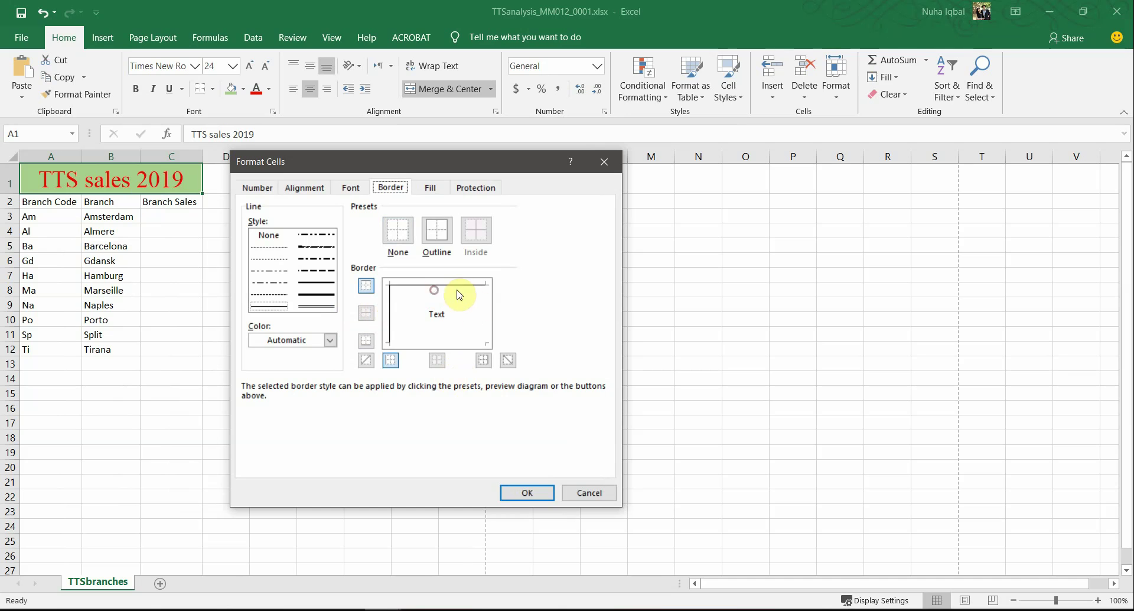
pyautogui.click(485, 313)
pyautogui.click(458, 345)
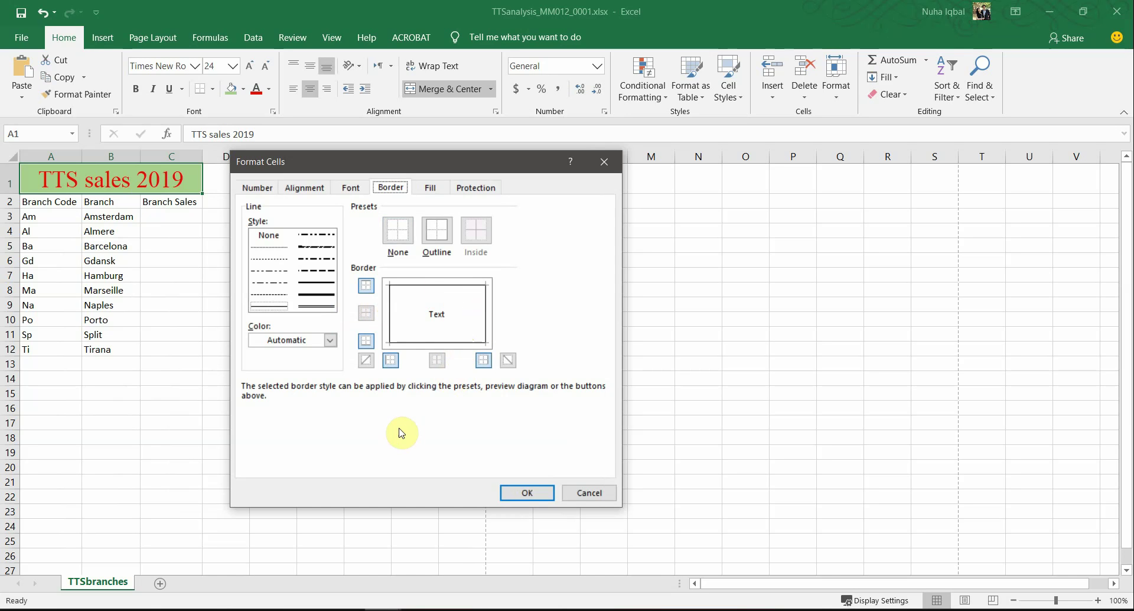
# Step: Switch the title's borders to the thick solid line style and apply them
pyautogui.click(329, 294)
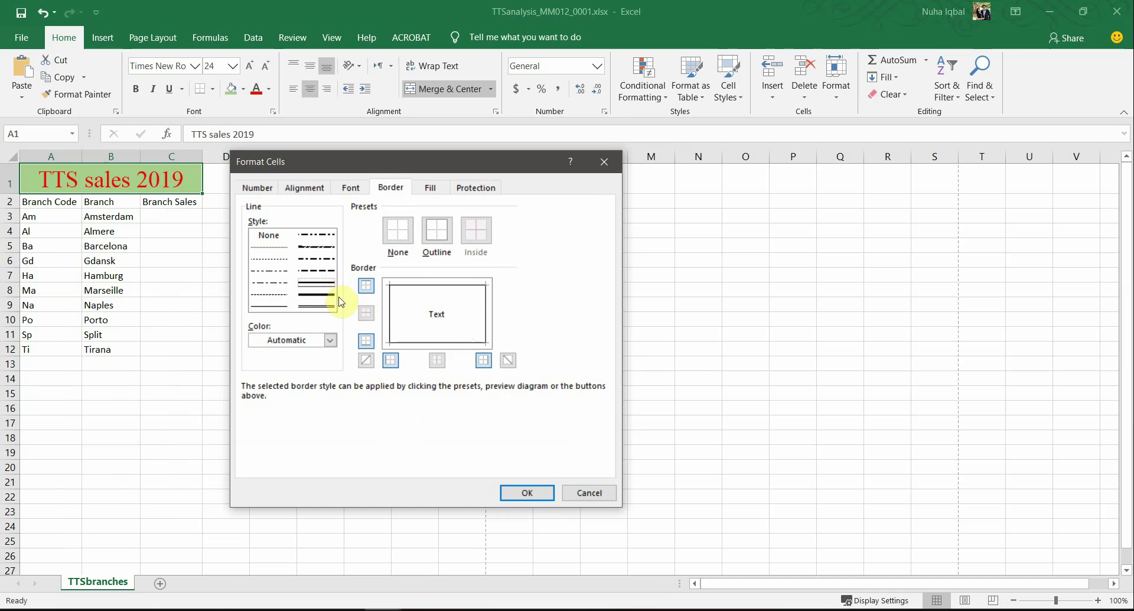
pyautogui.click(389, 300)
pyautogui.click(419, 285)
pyautogui.click(485, 308)
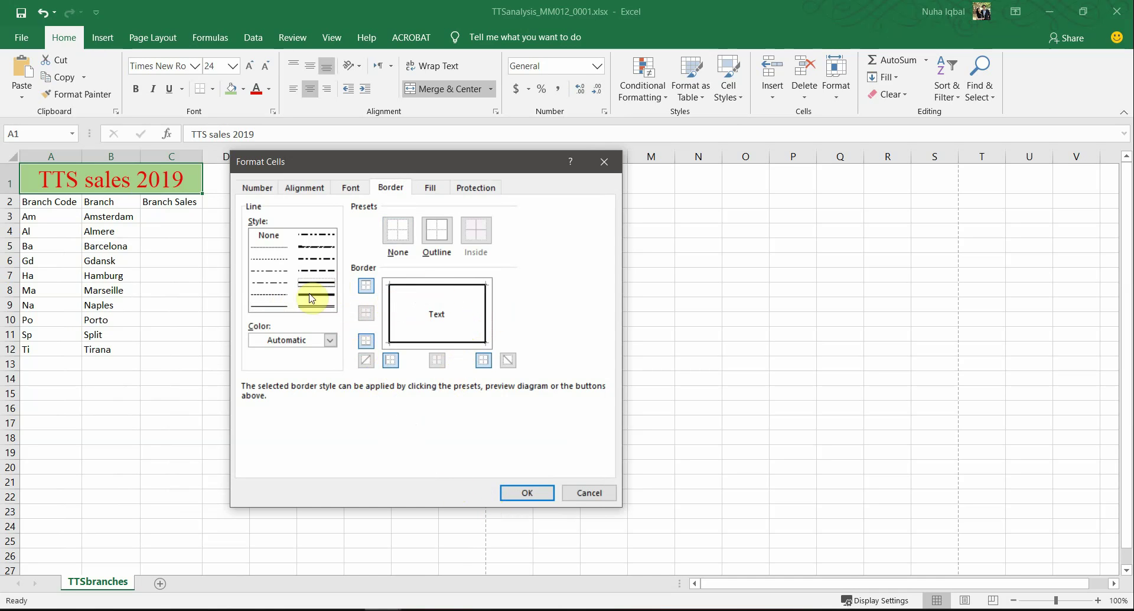
pyautogui.click(527, 494)
# Step: Check the thick black title border on the sheet and in the print preview
pyautogui.click(260, 322)
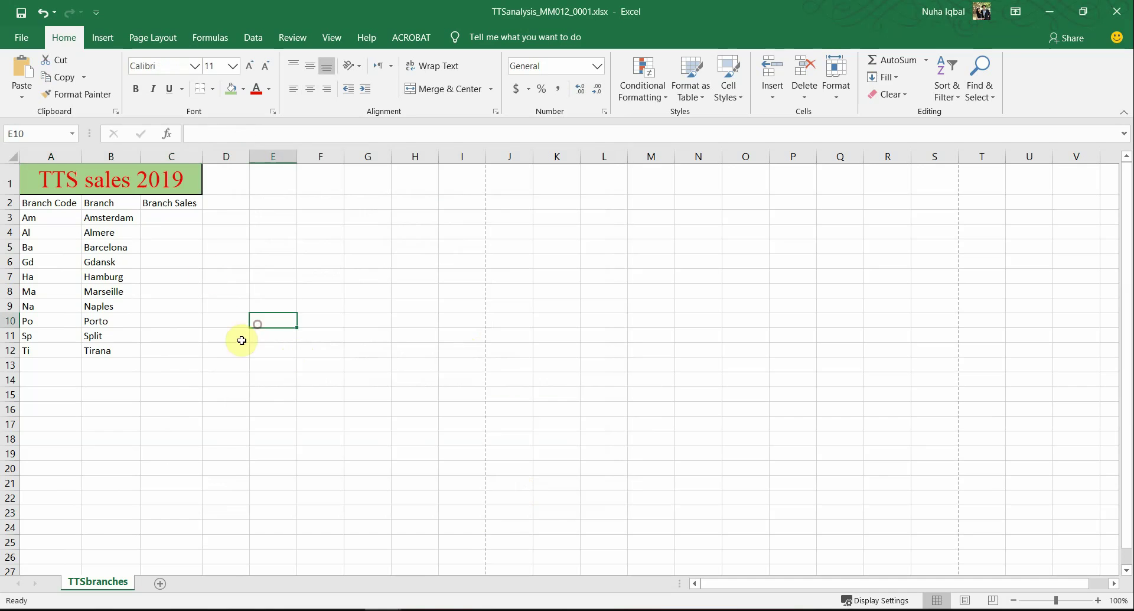
pyautogui.click(180, 179)
pyautogui.click(227, 233)
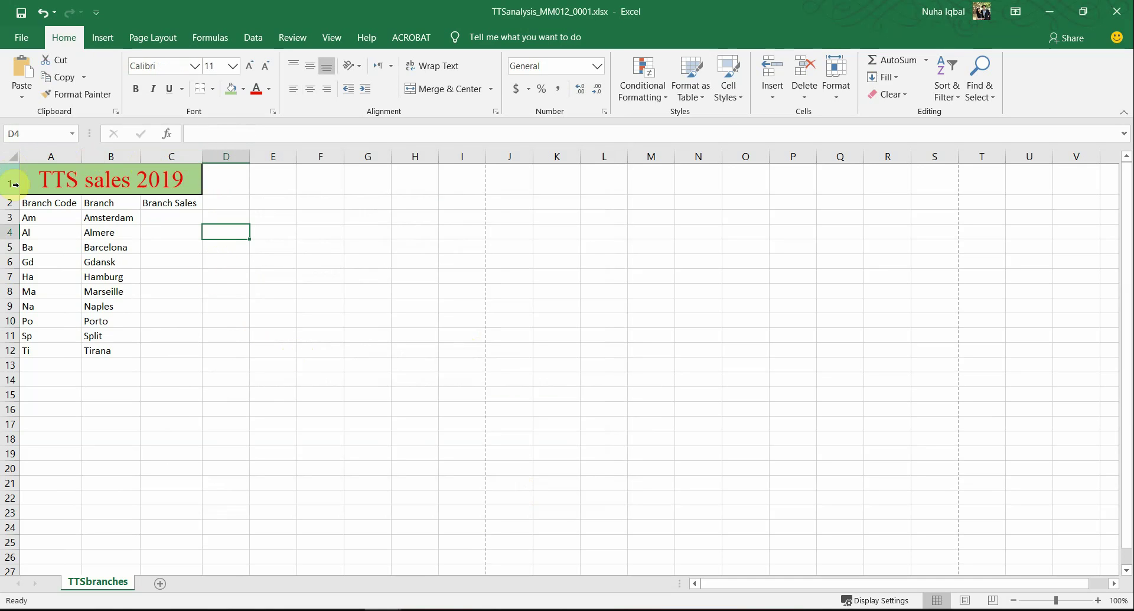
pyautogui.click(22, 37)
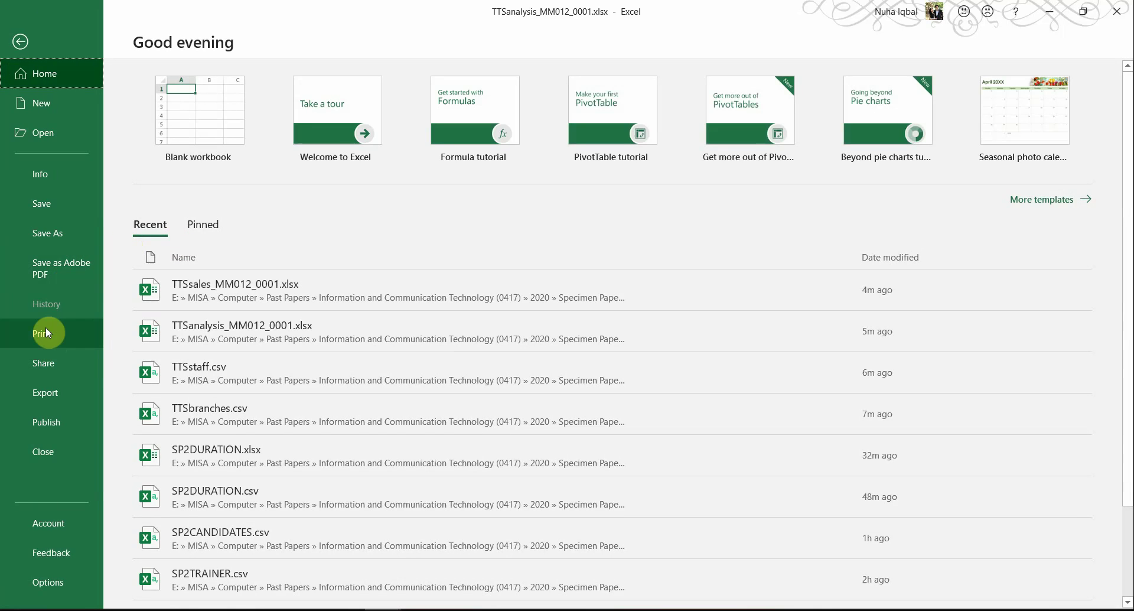
pyautogui.click(46, 332)
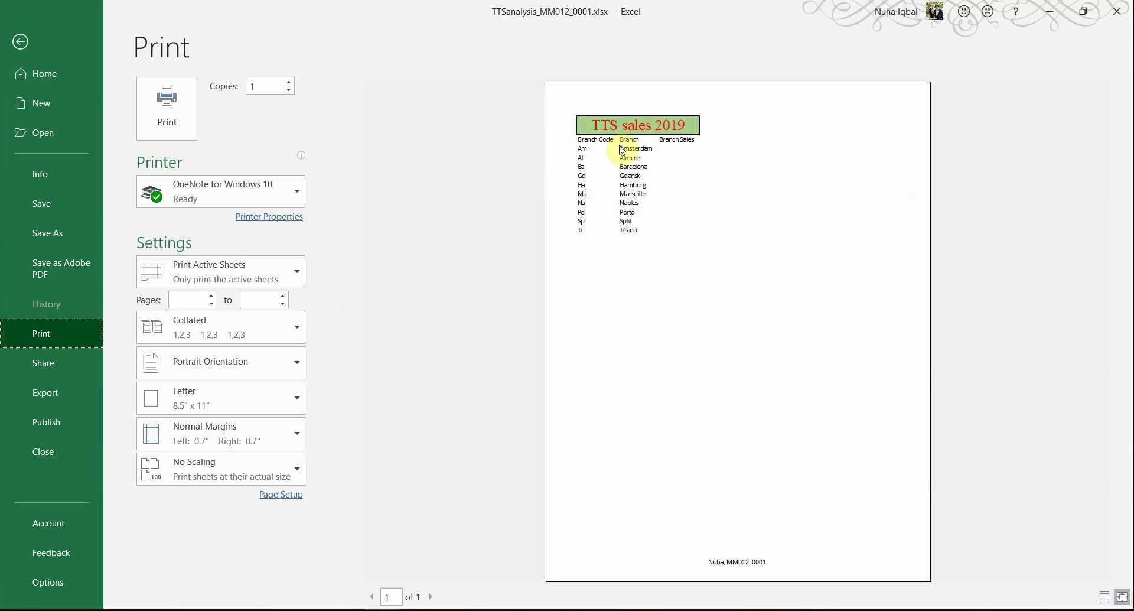
pyautogui.click(22, 40)
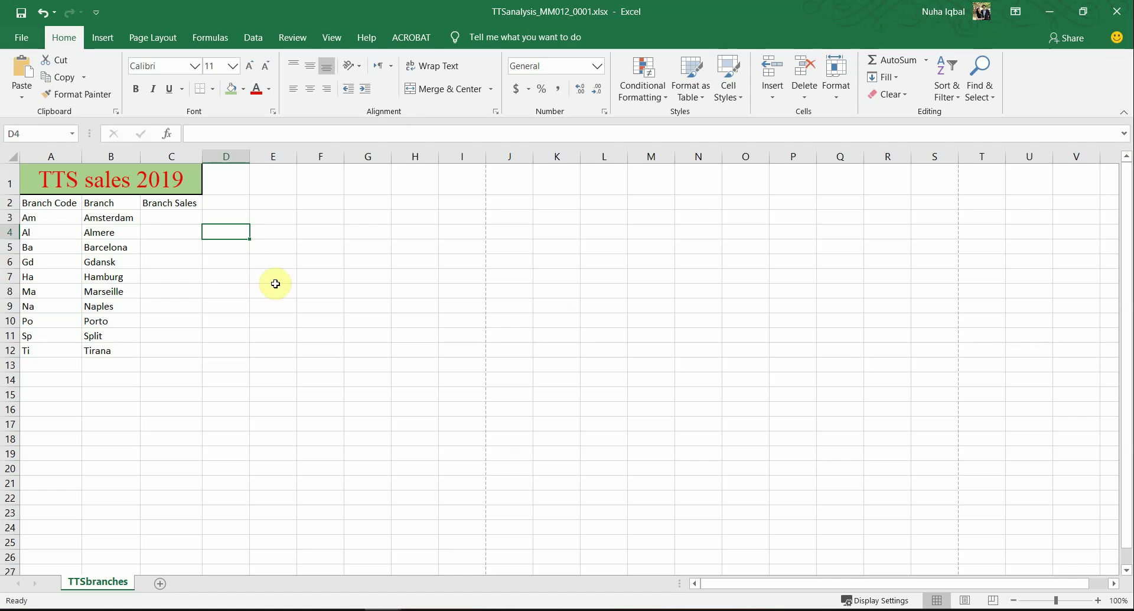
pyautogui.hotkey('alt', 'Tab')
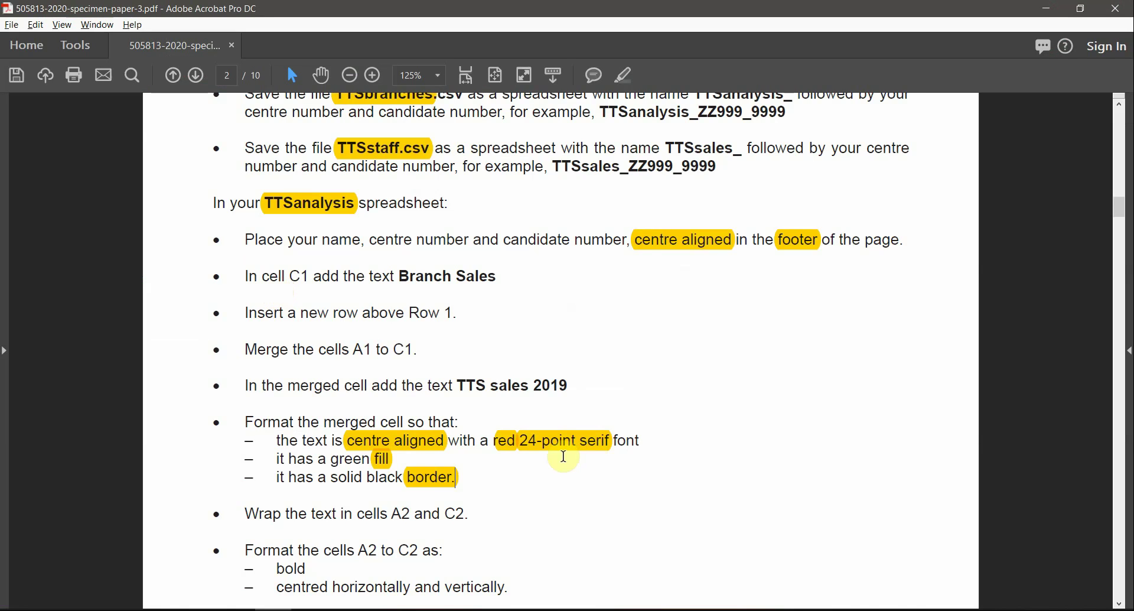
# Step: Scroll to and select the A2 to C2 bold, centred and vertically aligned requirement
pyautogui.scroll(-2, 555, 472)
pyautogui.scroll(-1, 543, 489)
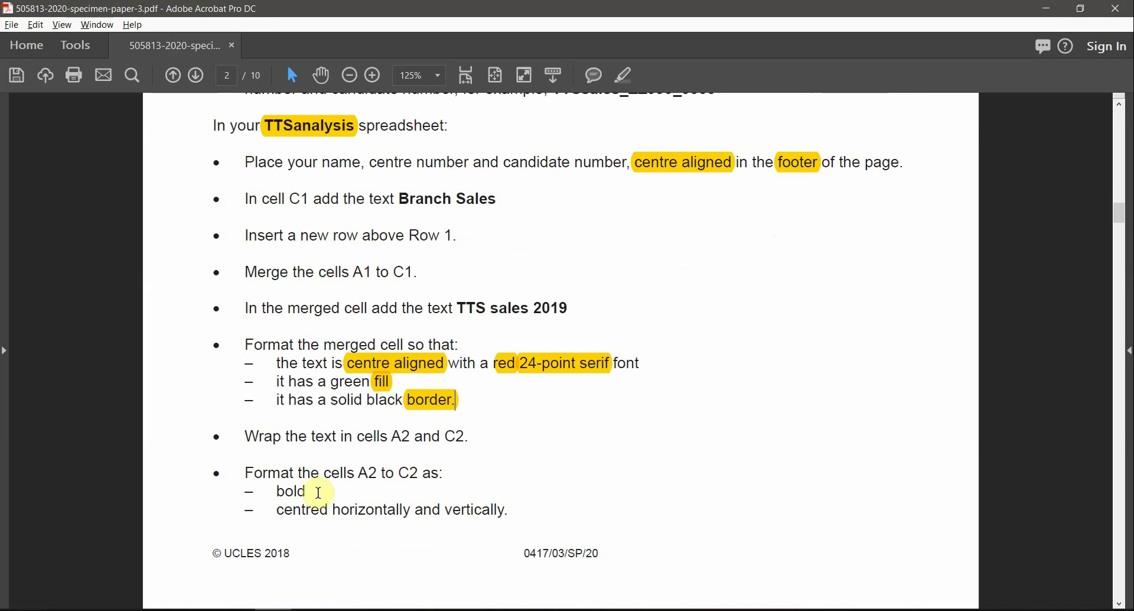
pyautogui.moveTo(359, 472); pyautogui.dragTo(404, 470)
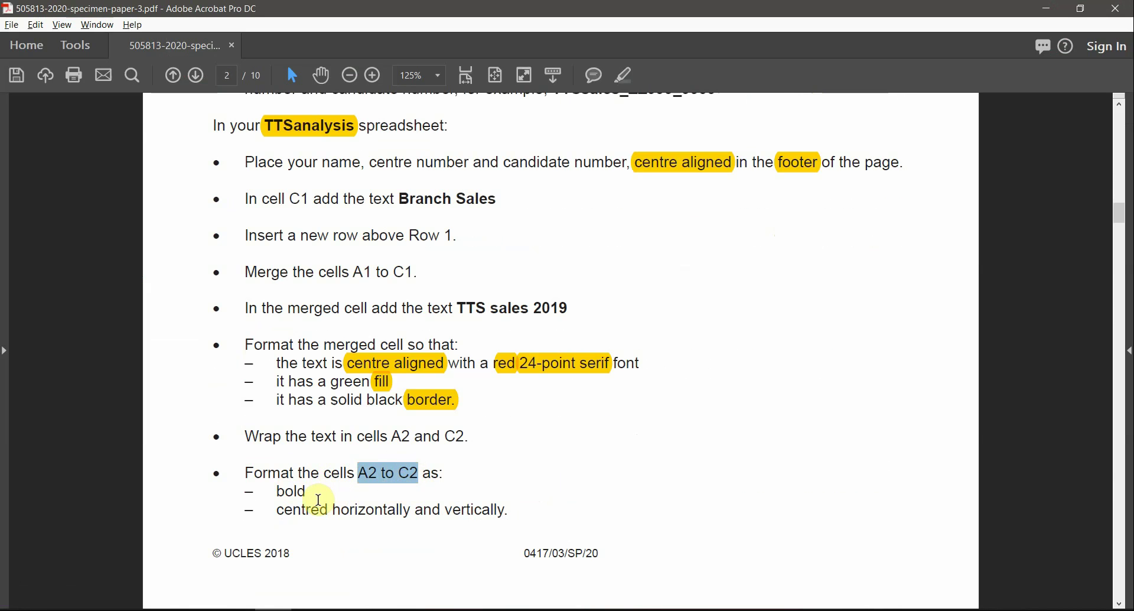
pyautogui.moveTo(278, 509); pyautogui.dragTo(380, 509)
pyautogui.click(375, 518)
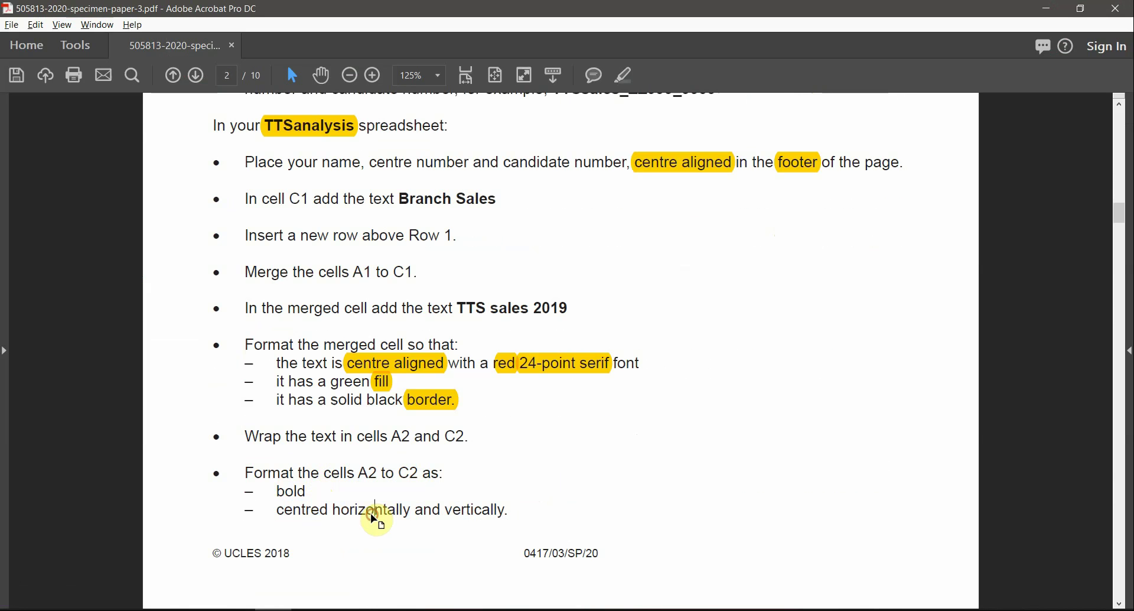
pyautogui.doubleClick(485, 511)
pyautogui.hotkey('alt', 'Tab')
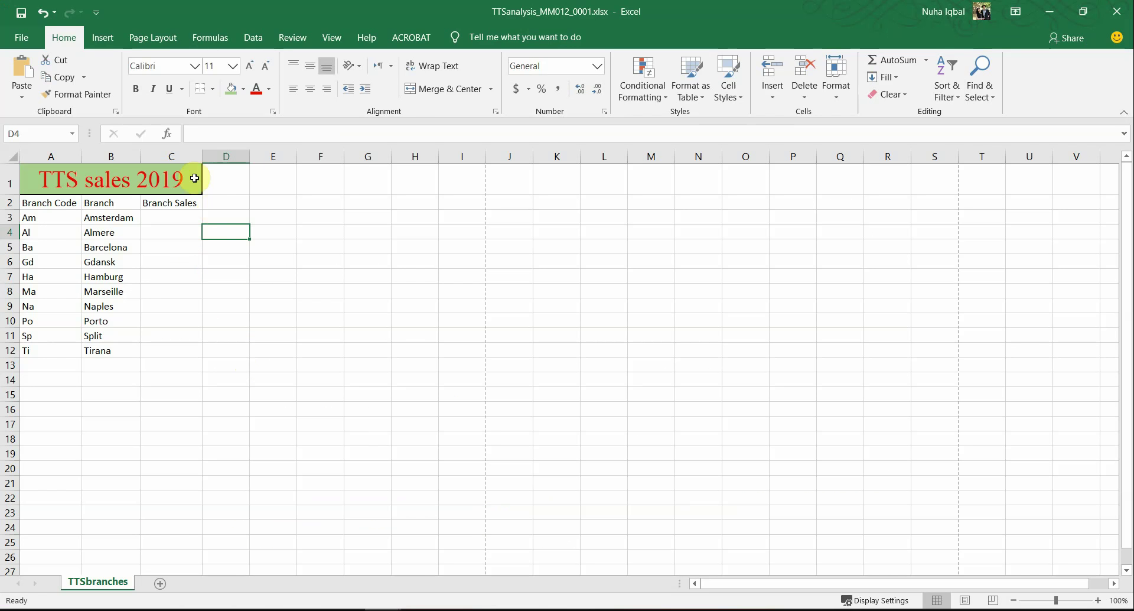
# Step: Select the A2:C2 headers and centre them horizontally, rechecking the bold and centred requirement
pyautogui.hotkey('alt', 'Tab')
pyautogui.hotkey('alt', 'Tab')
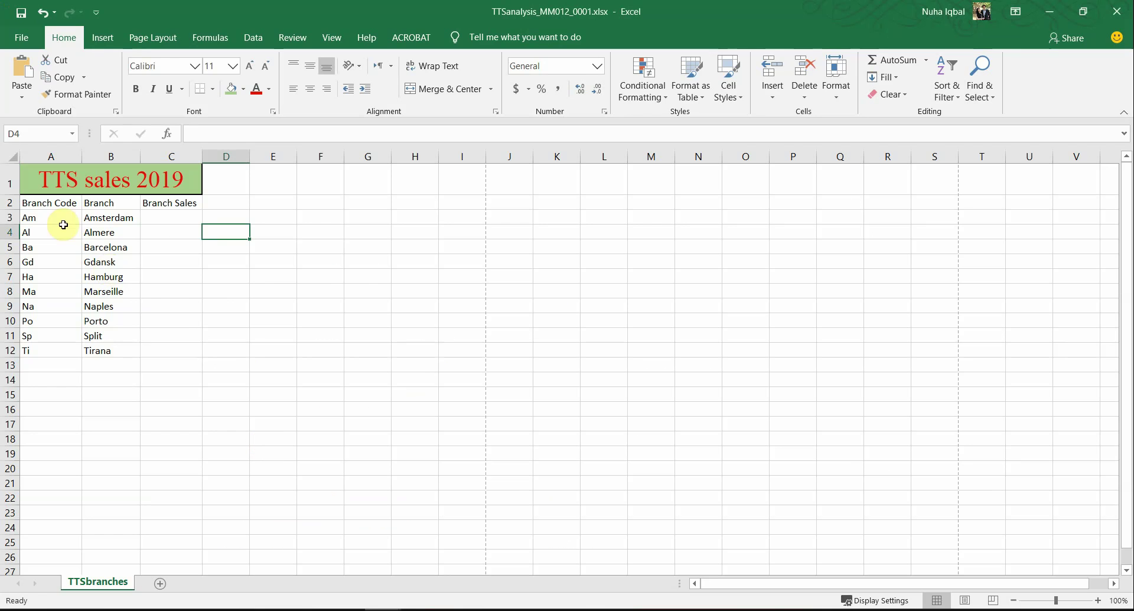
pyautogui.moveTo(50, 207); pyautogui.dragTo(180, 206)
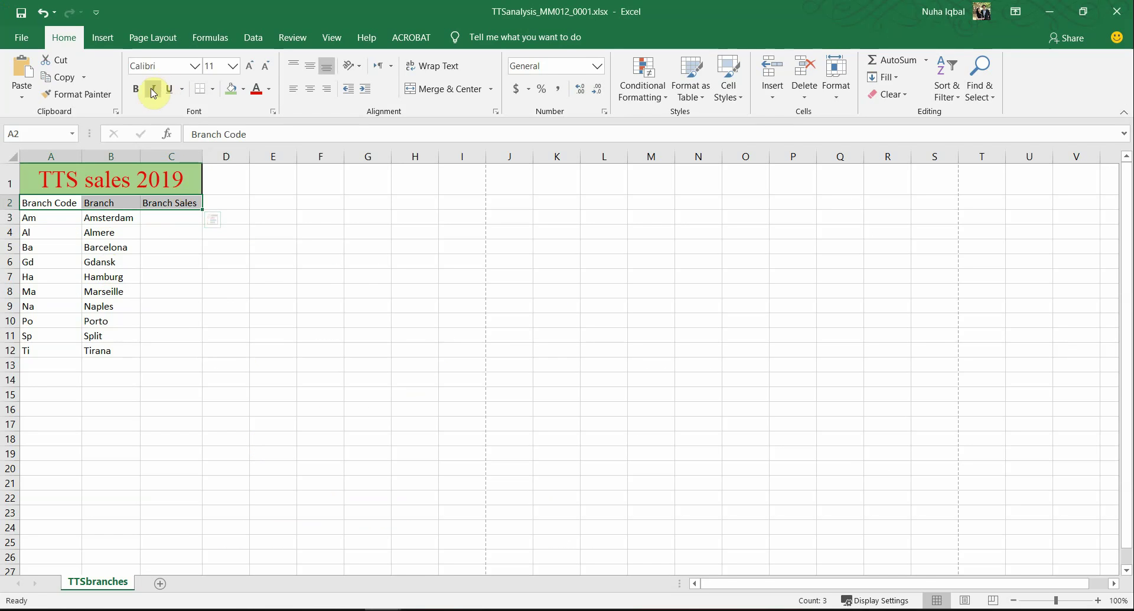
pyautogui.click(310, 89)
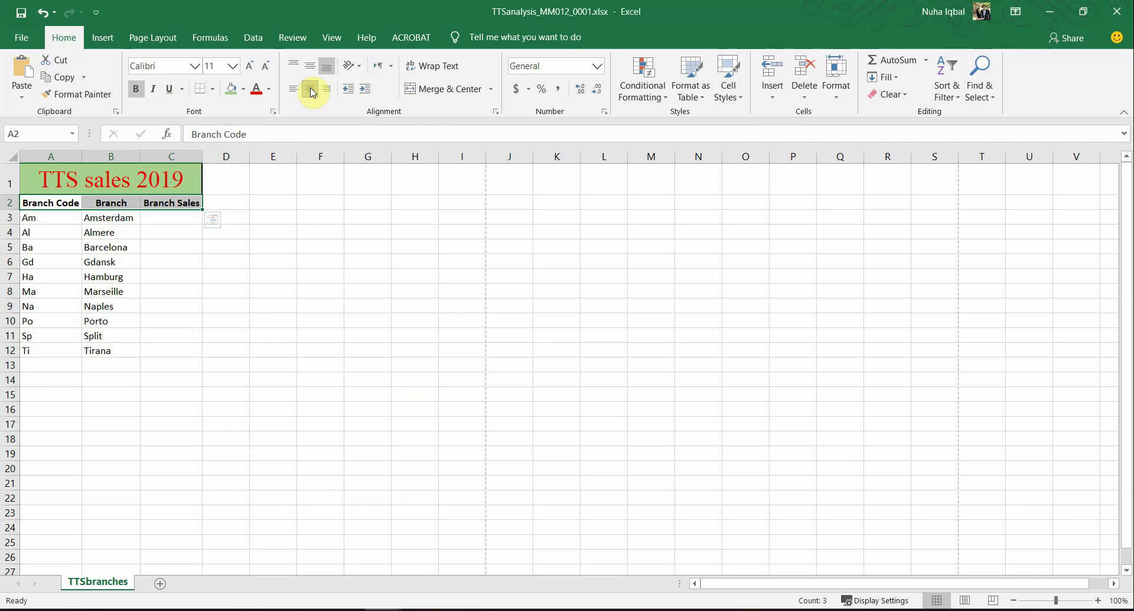
pyautogui.hotkey('alt', 'Tab')
pyautogui.moveTo(284, 497); pyautogui.dragTo(313, 513)
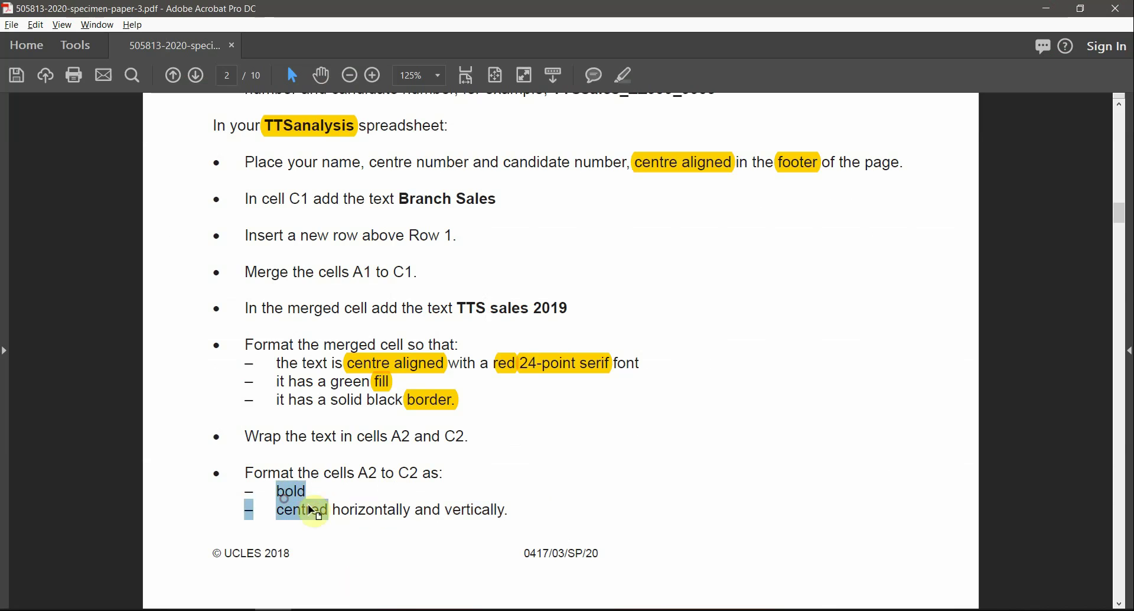
pyautogui.click(385, 513)
# Step: Centre the A2:C2 headers vertically, then scroll the instructions on to page 3
pyautogui.hotkey('alt', 'Tab')
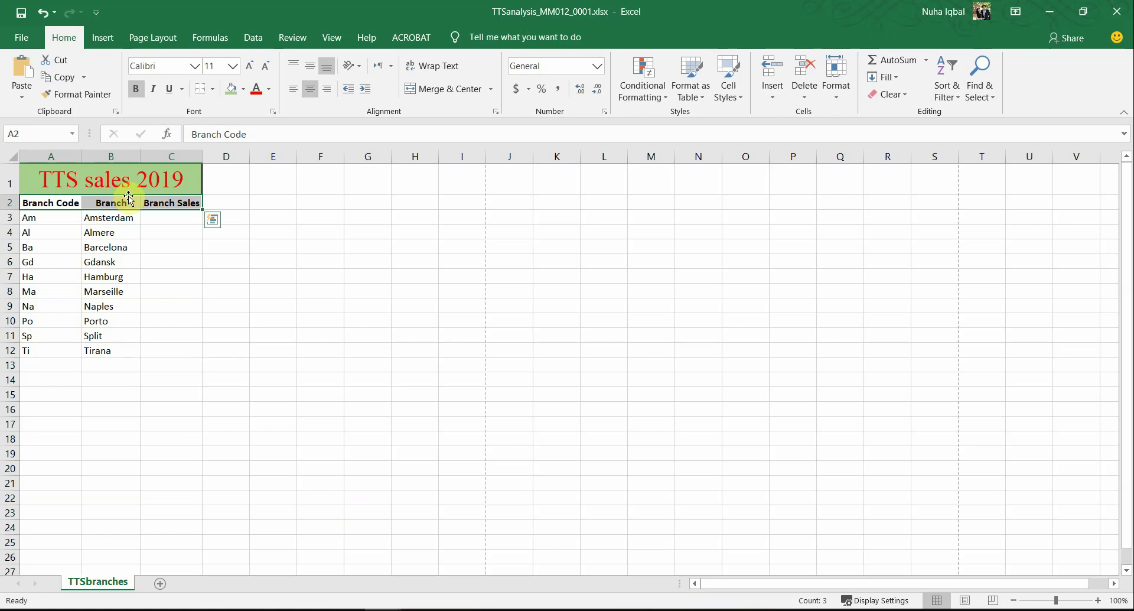
pyautogui.click(317, 74)
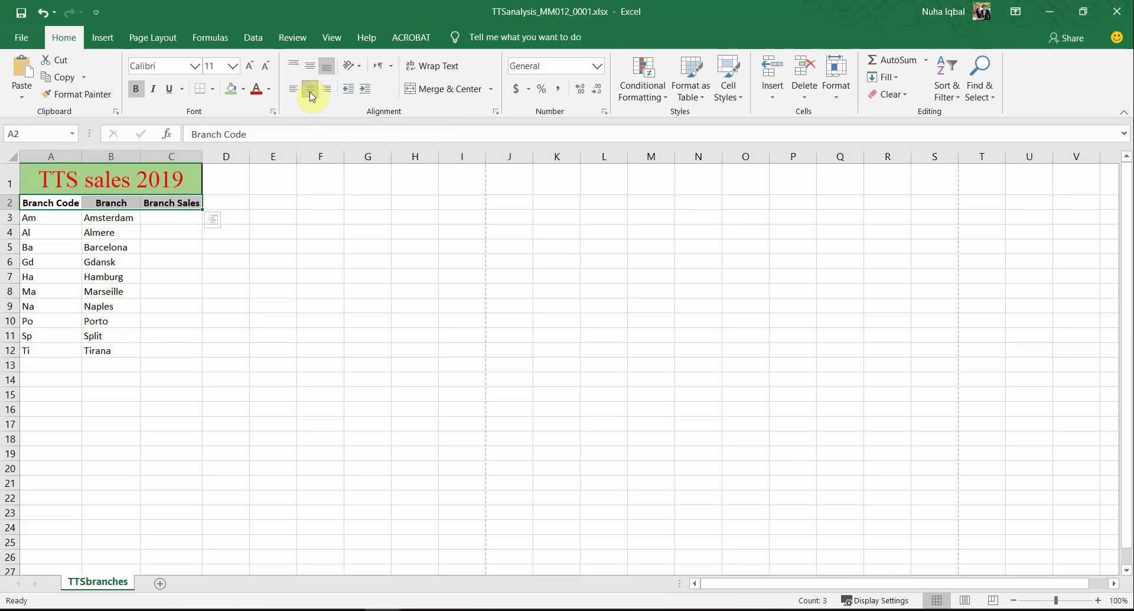
pyautogui.click(181, 234)
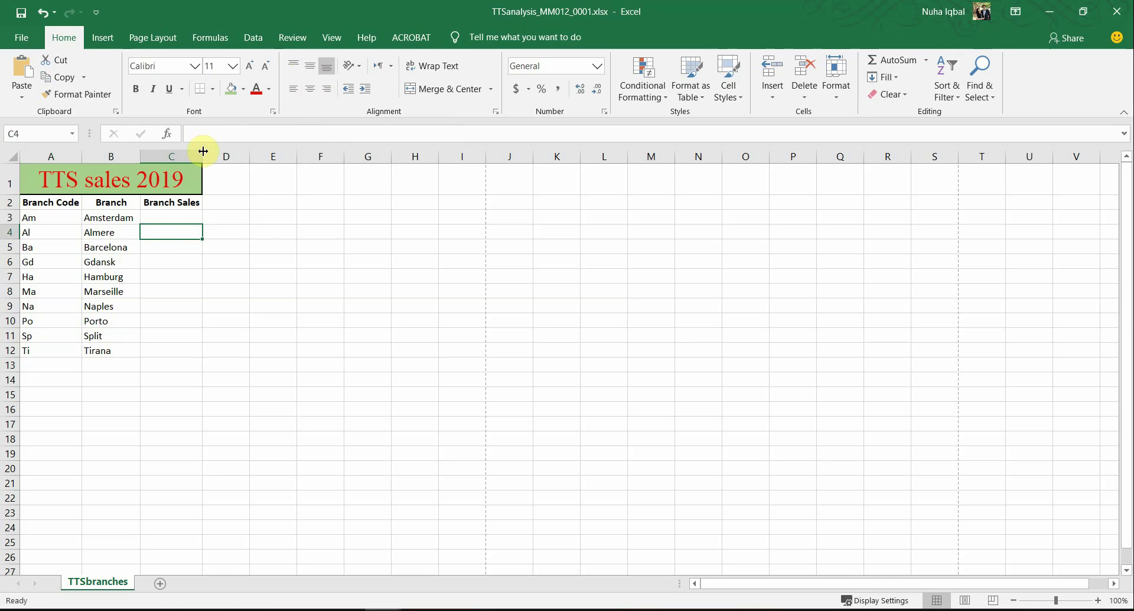
pyautogui.hotkey('alt', 'Tab')
pyautogui.scroll(-5, 402, 520)
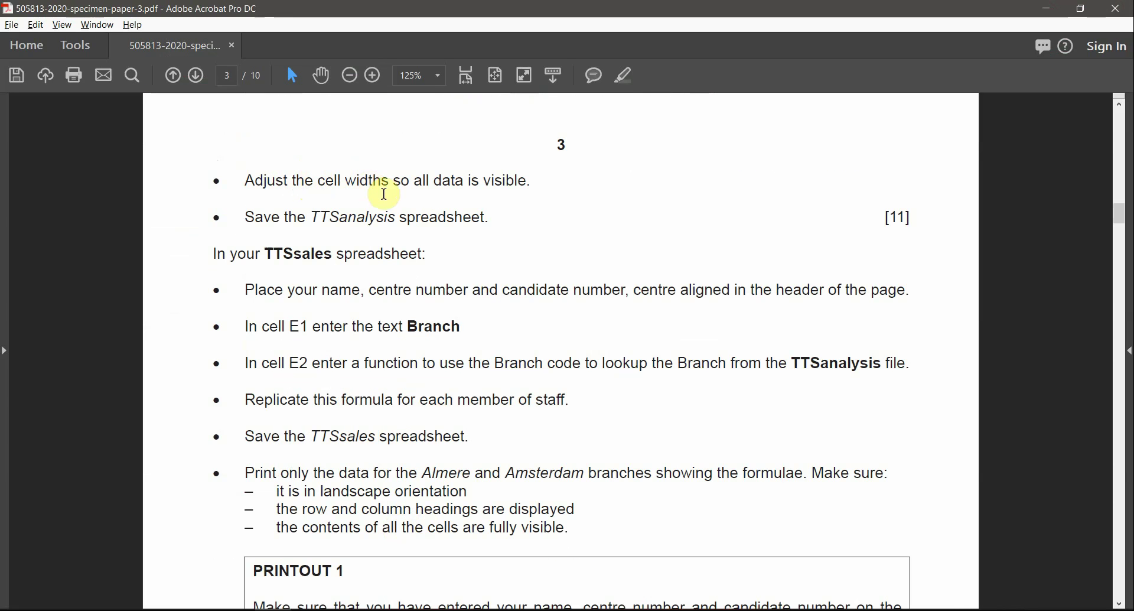
# Step: Highlight TTSsales on page 3 of the instructions, then bring back the TTSanalysis workbook
pyautogui.moveTo(444, 182); pyautogui.dragTo(506, 185)
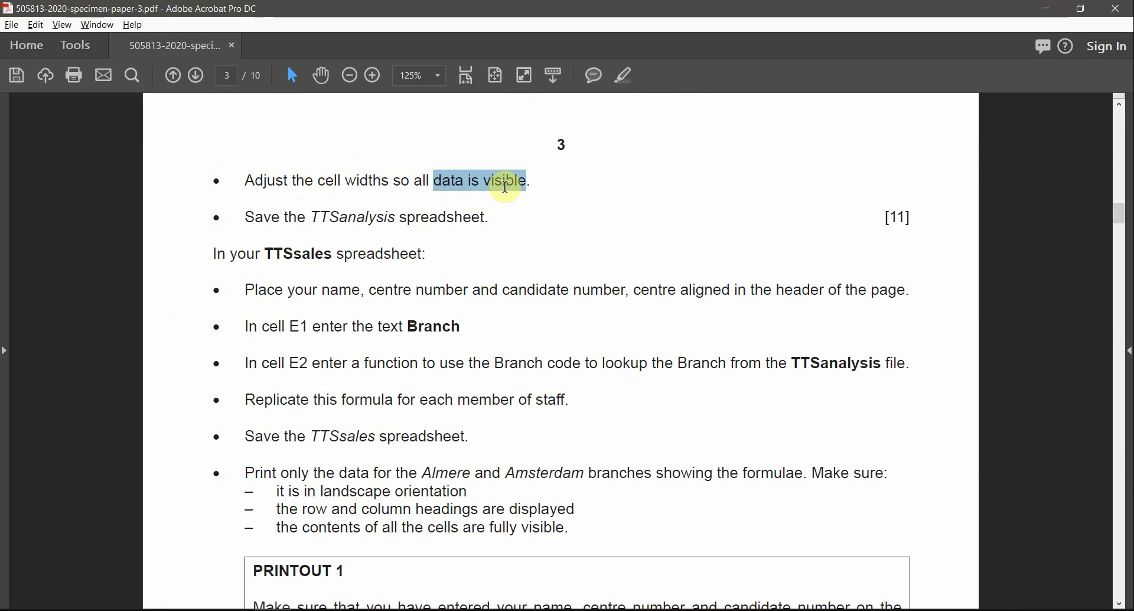
pyautogui.click(460, 177)
pyautogui.moveTo(310, 217); pyautogui.dragTo(488, 217)
pyautogui.hotkey('alt', 'Tab')
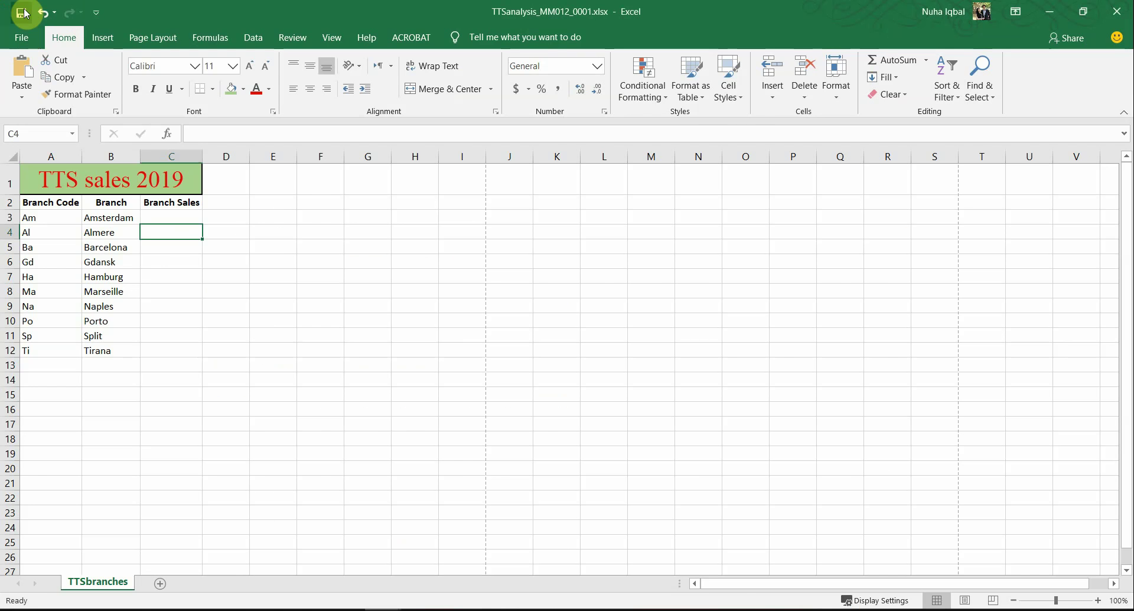
pyautogui.hotkey('alt', 'Tab')
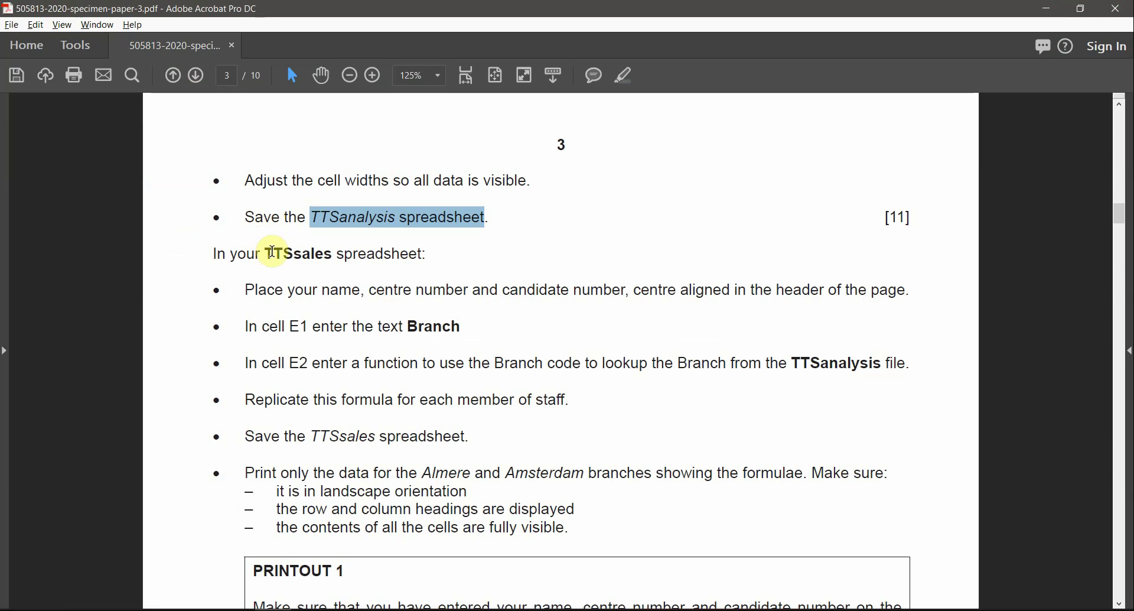
pyautogui.moveTo(269, 253); pyautogui.dragTo(347, 235)
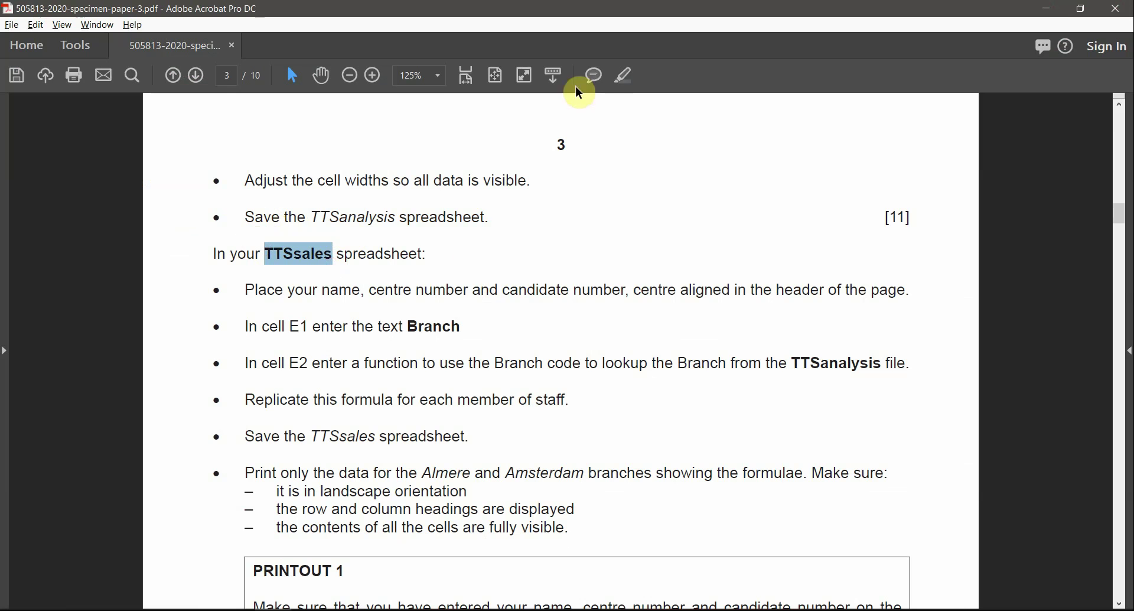
pyautogui.click(620, 81)
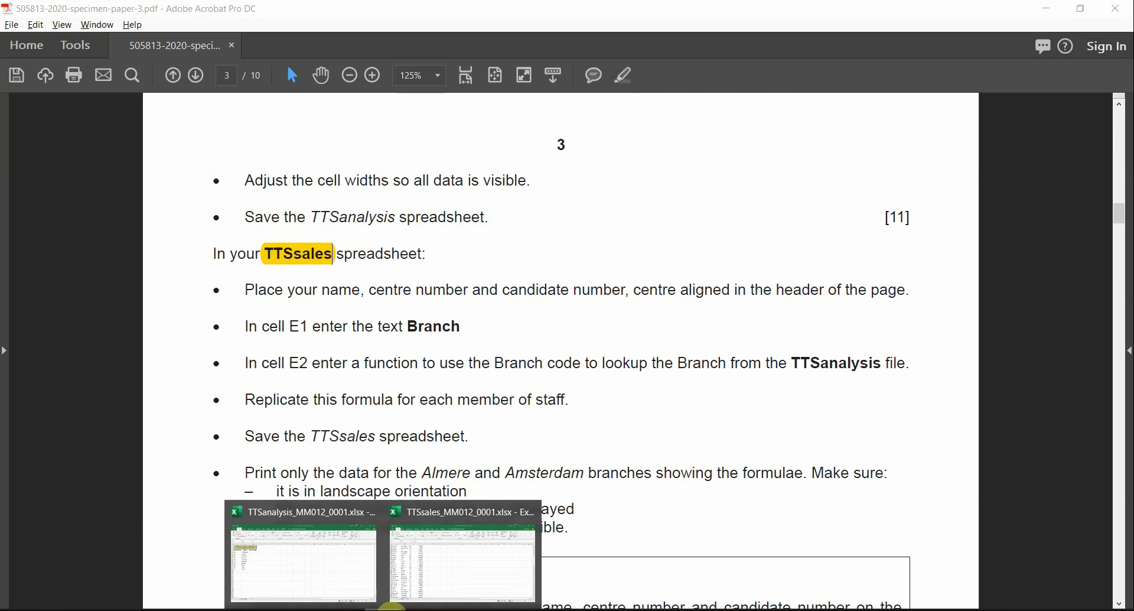
pyautogui.click(291, 581)
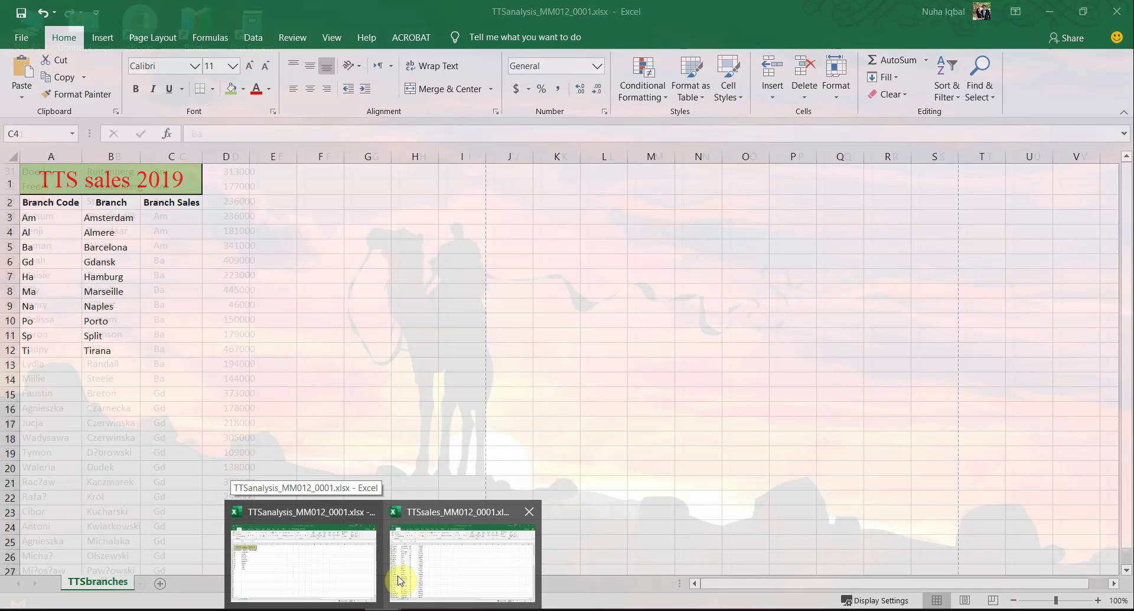
# Step: Bring the TTSsales workbook to the front and scroll to its top
pyautogui.click(438, 579)
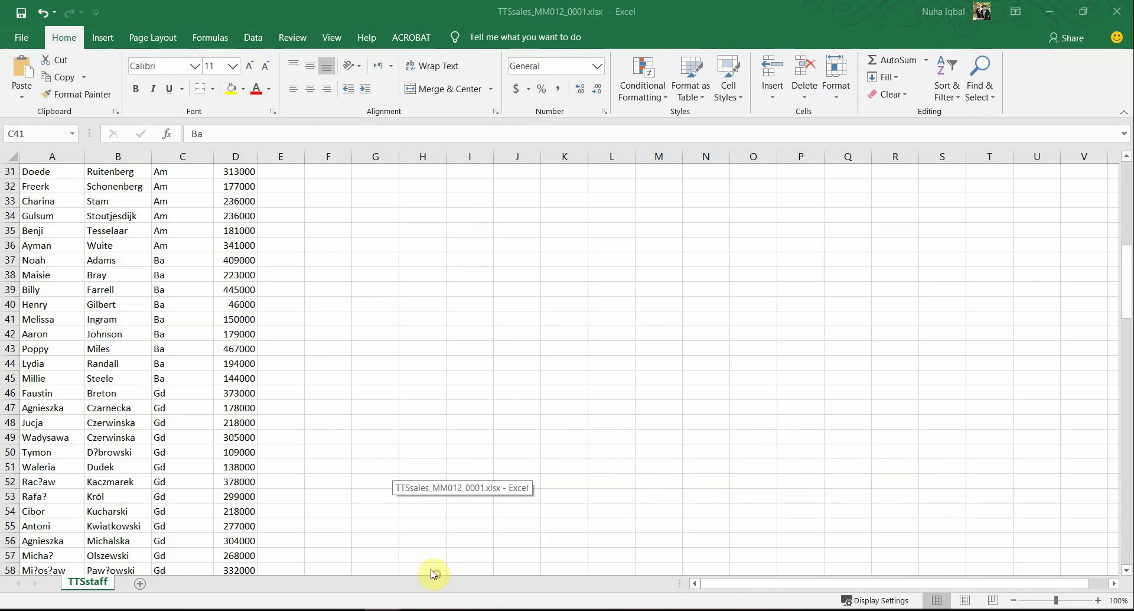
pyautogui.scroll(10, 284, 422)
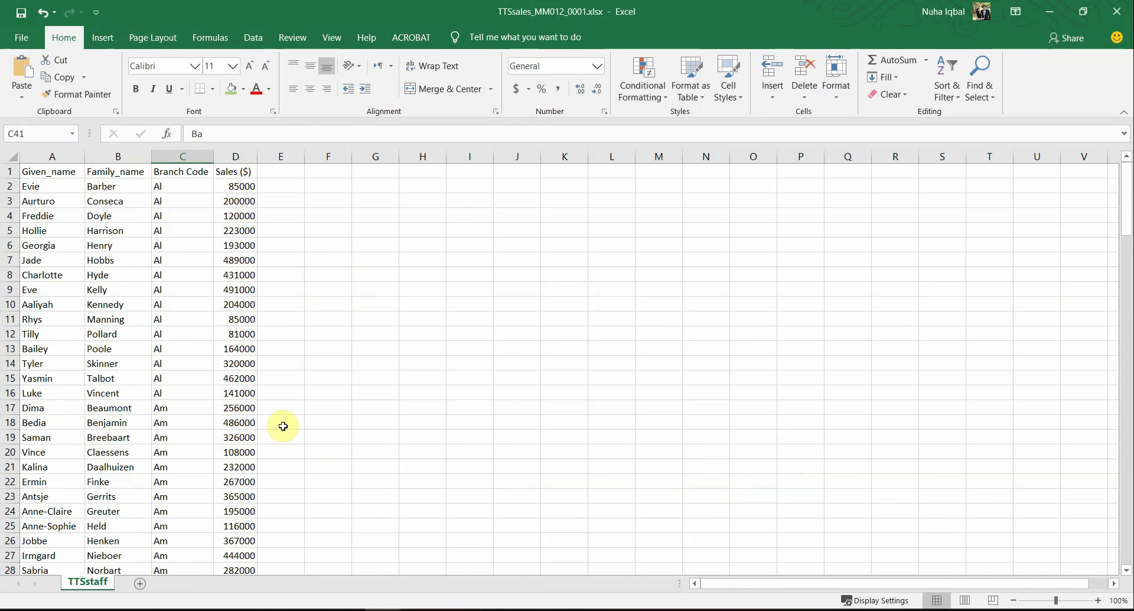
pyautogui.hotkey('alt', 'Tab')
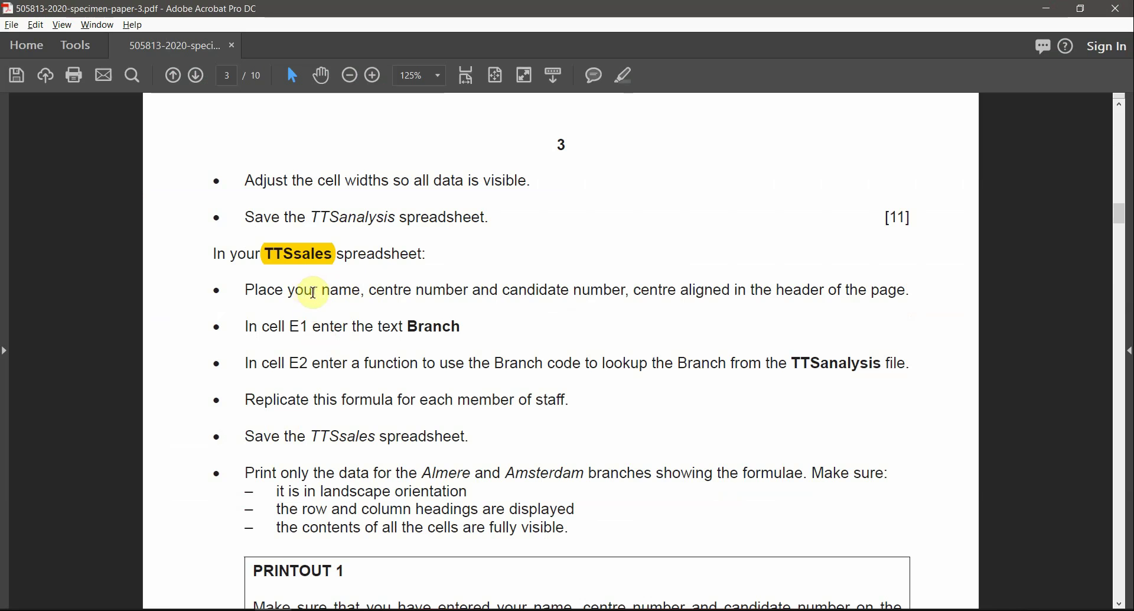
# Step: Highlight 'centre aligned' and 'header' yellow in the task paper PDF
pyautogui.click(635, 289)
pyautogui.moveTo(710, 299); pyautogui.dragTo(708, 287)
pyautogui.click(624, 74)
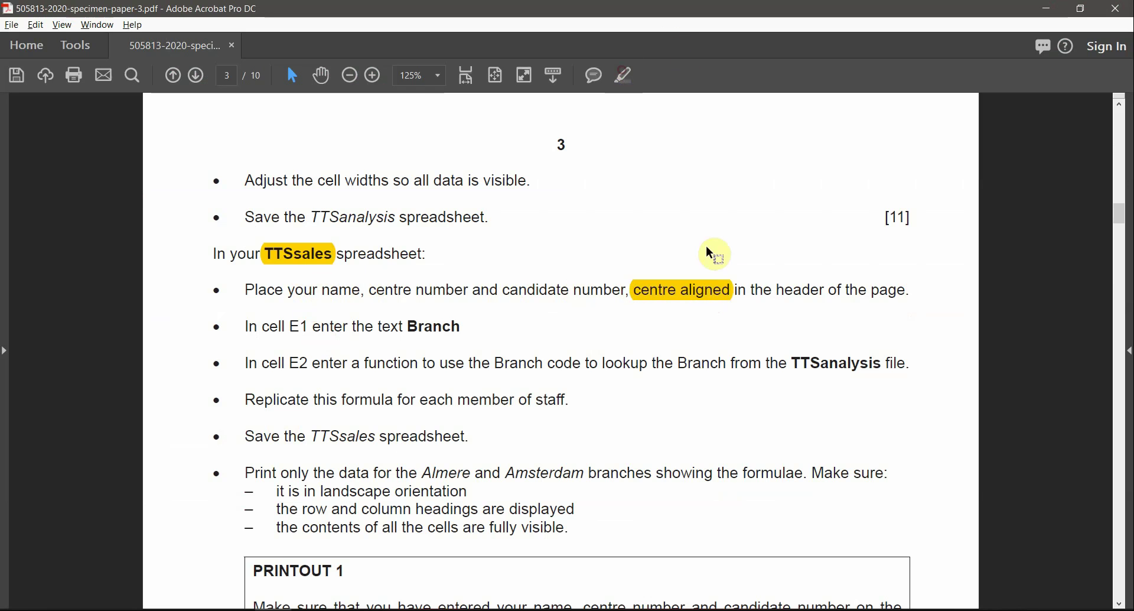
pyautogui.moveTo(781, 284); pyautogui.dragTo(825, 289)
pyautogui.click(624, 74)
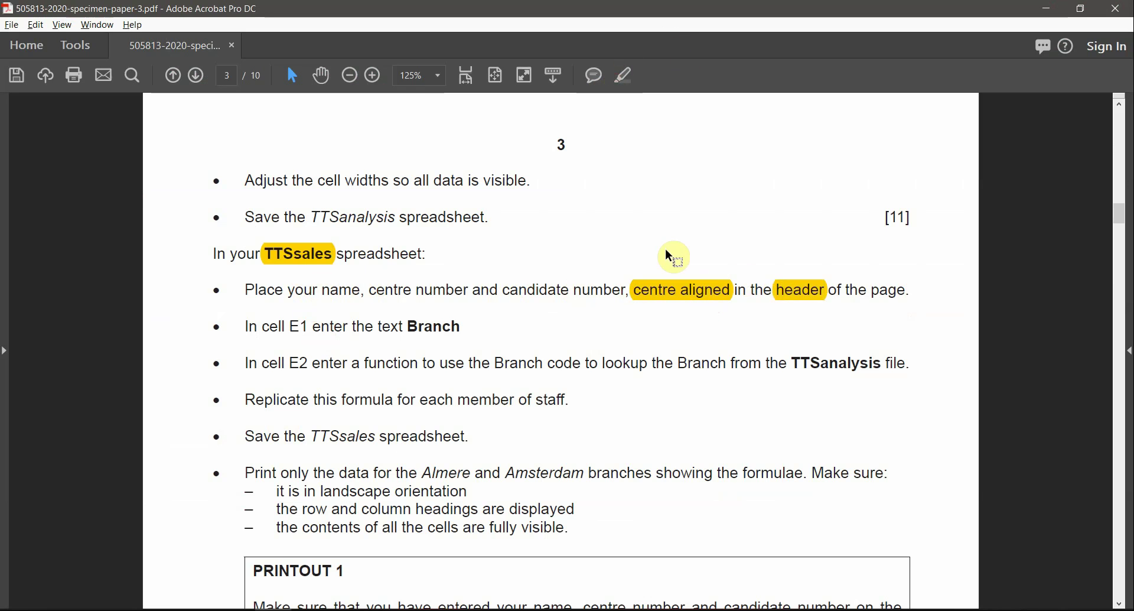
pyautogui.hotkey('alt', 'Tab')
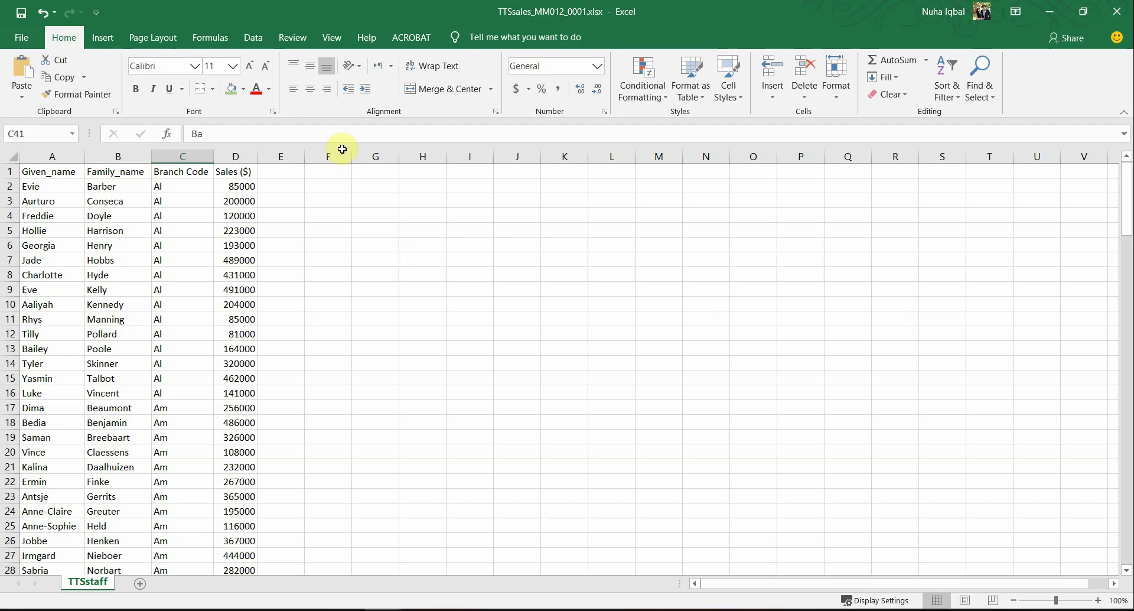
# Step: In Page Layout view, type the candidate's name, centre number and candidate number into the centre header
pyautogui.click(330, 39)
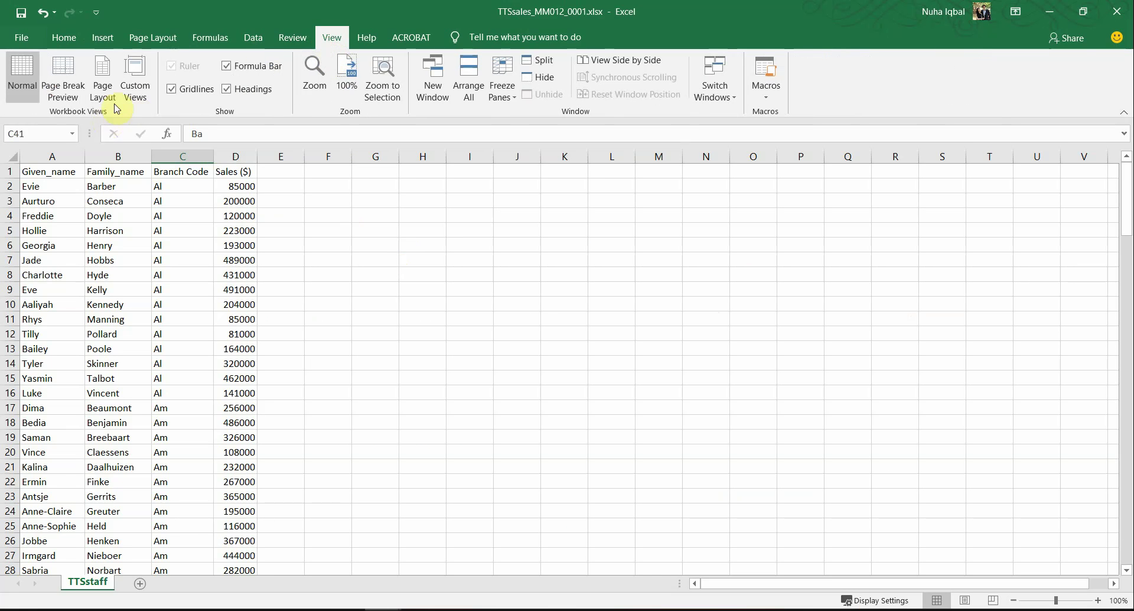
pyautogui.click(103, 77)
pyautogui.scroll(6, 354, 230)
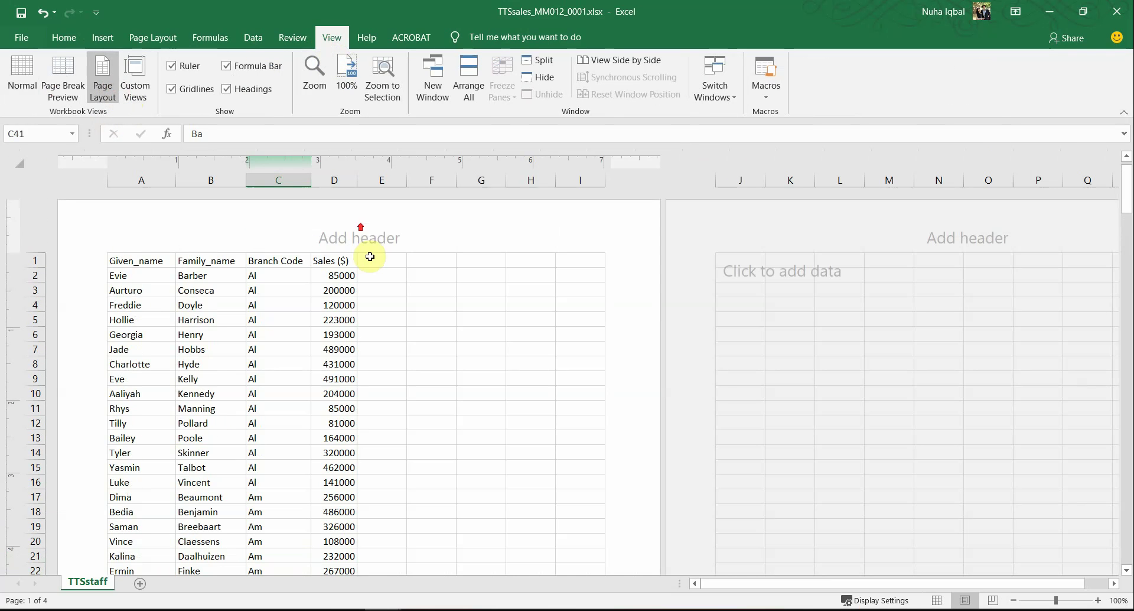
pyautogui.click(334, 232)
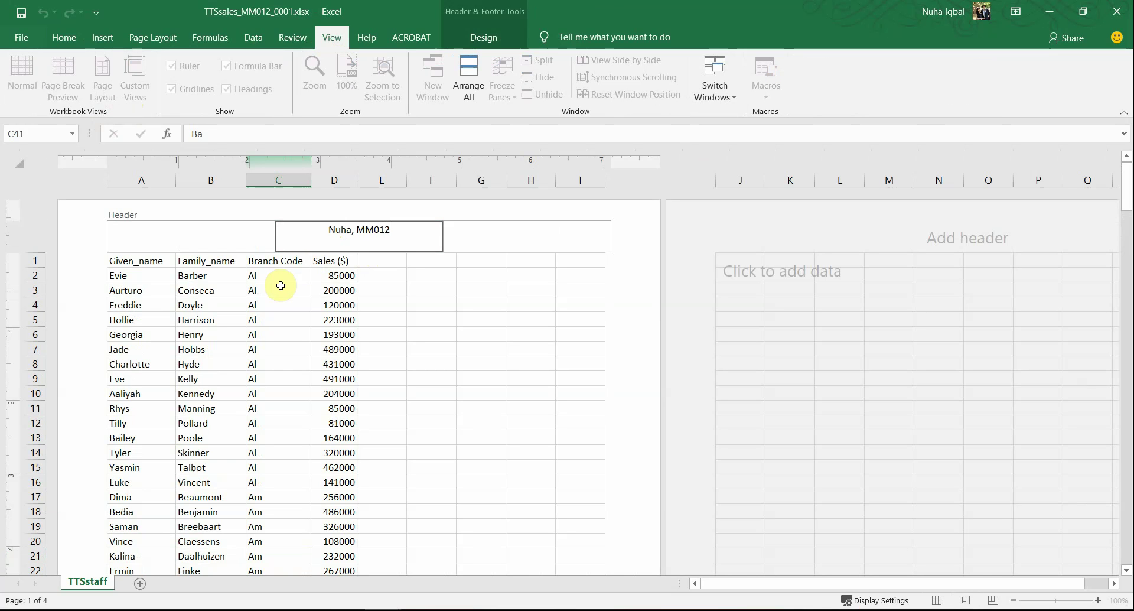
pyautogui.write('01')
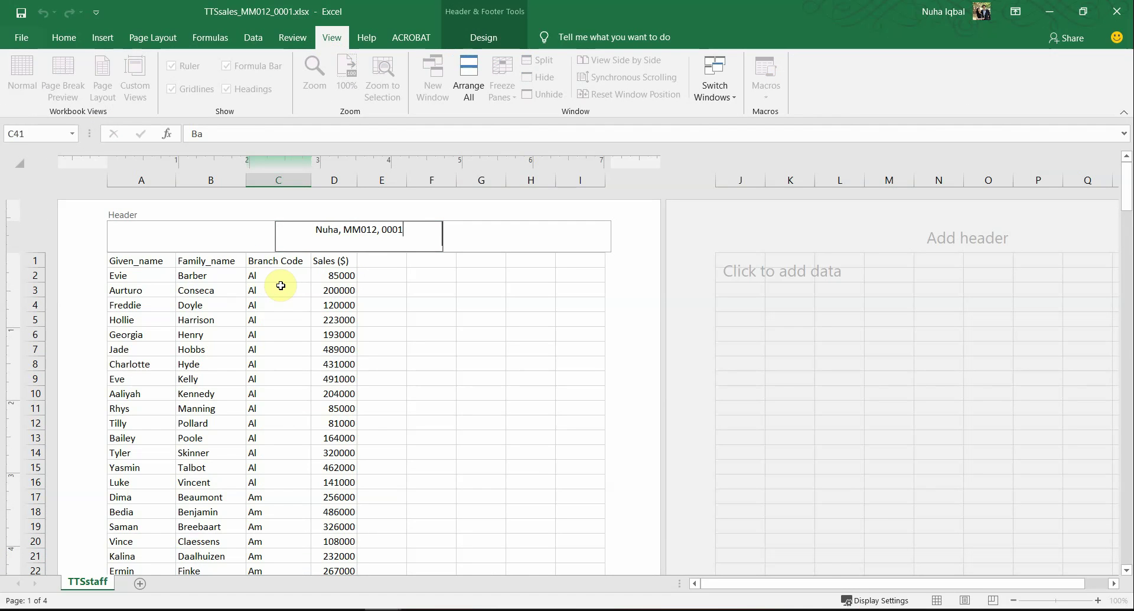
pyautogui.click(280, 286)
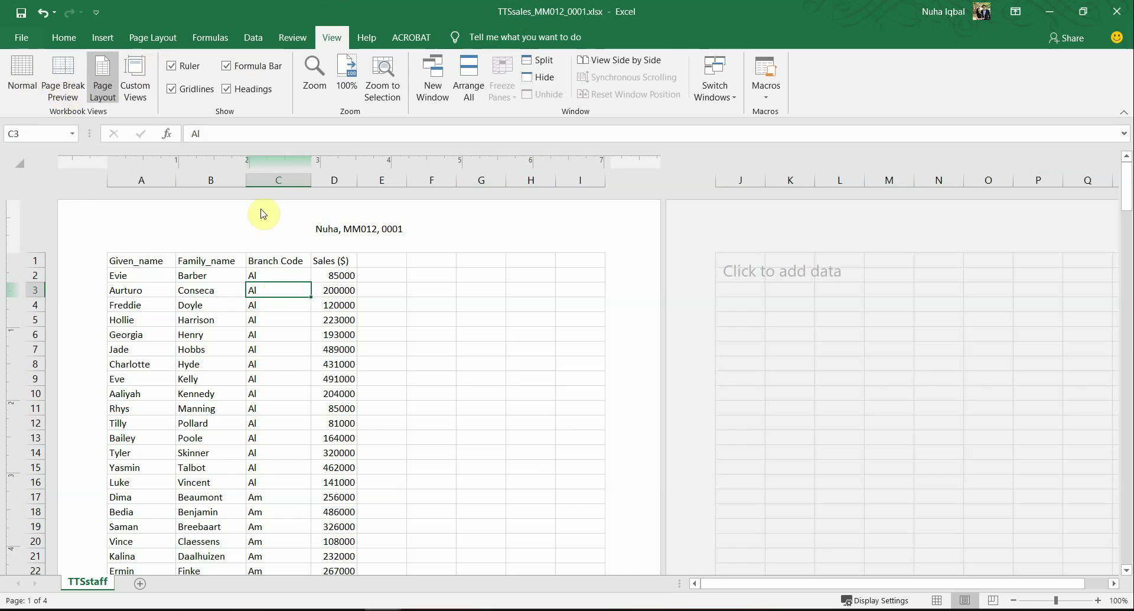
# Step: Return to Normal view and preview the printed TTSsales sheet
pyautogui.click(18, 74)
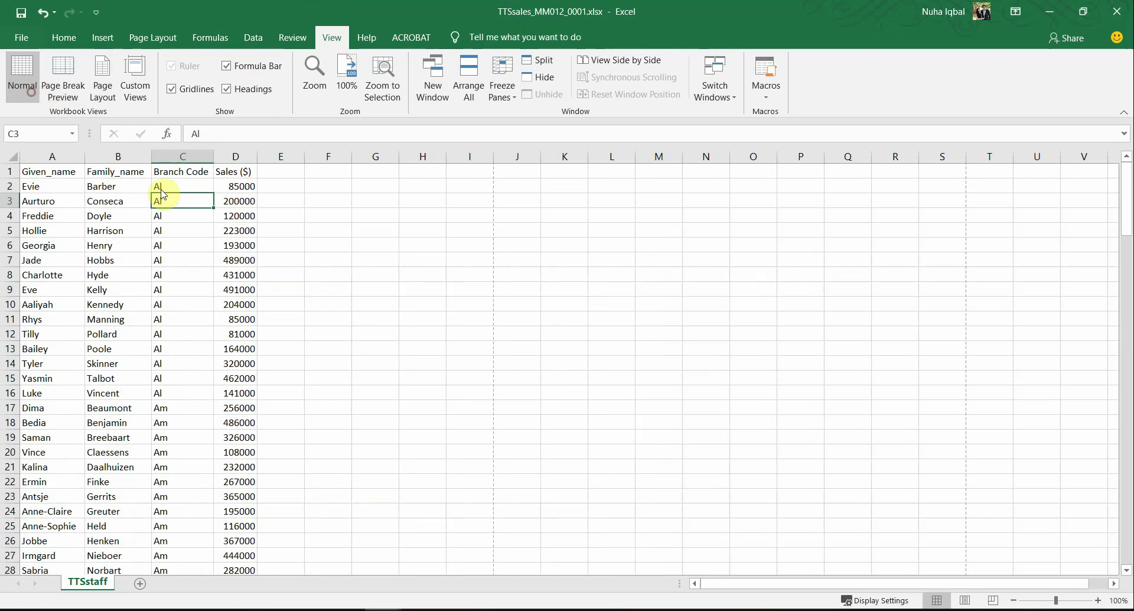
pyautogui.click(20, 38)
pyautogui.click(65, 328)
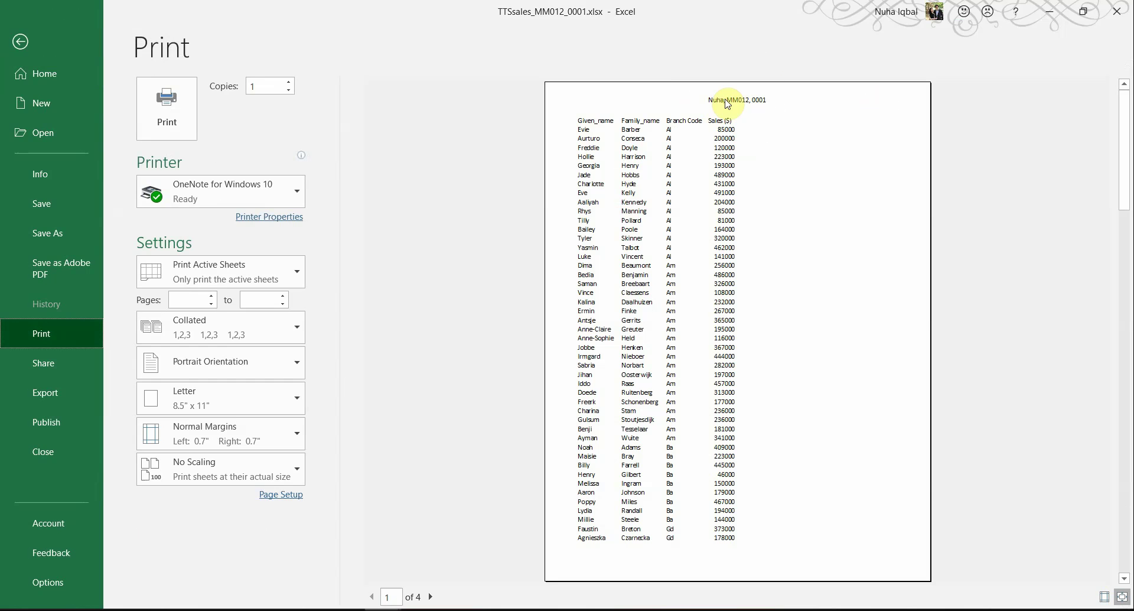
# Step: Leave the Print preview and go back to page 3 of the task paper
pyautogui.click(20, 41)
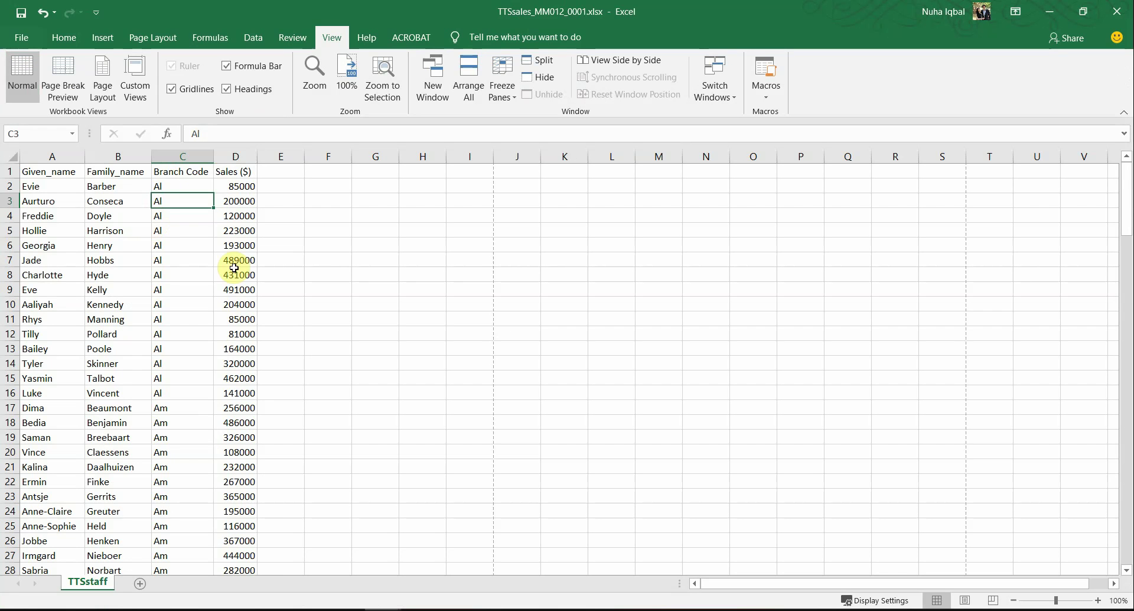
pyautogui.hotkey('alt', 'Tab')
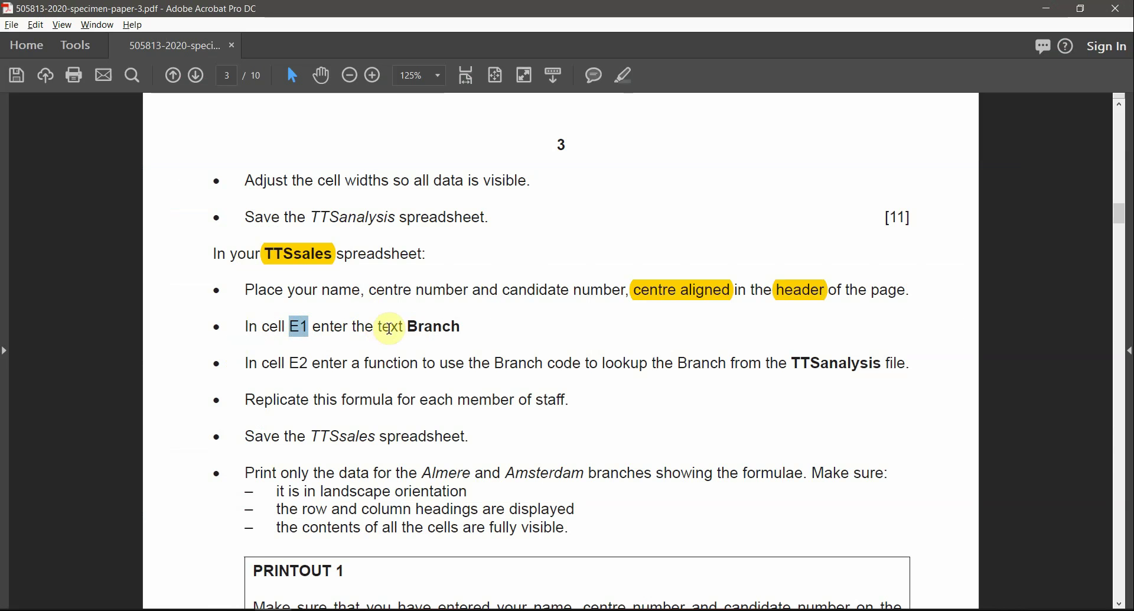
# Step: Copy the word Branch from the instructions into cell E1 of TTSsales
pyautogui.doubleClick(424, 329)
pyautogui.hotkey('ctrl', 'c')
pyautogui.hotkey('alt', 'Tab')
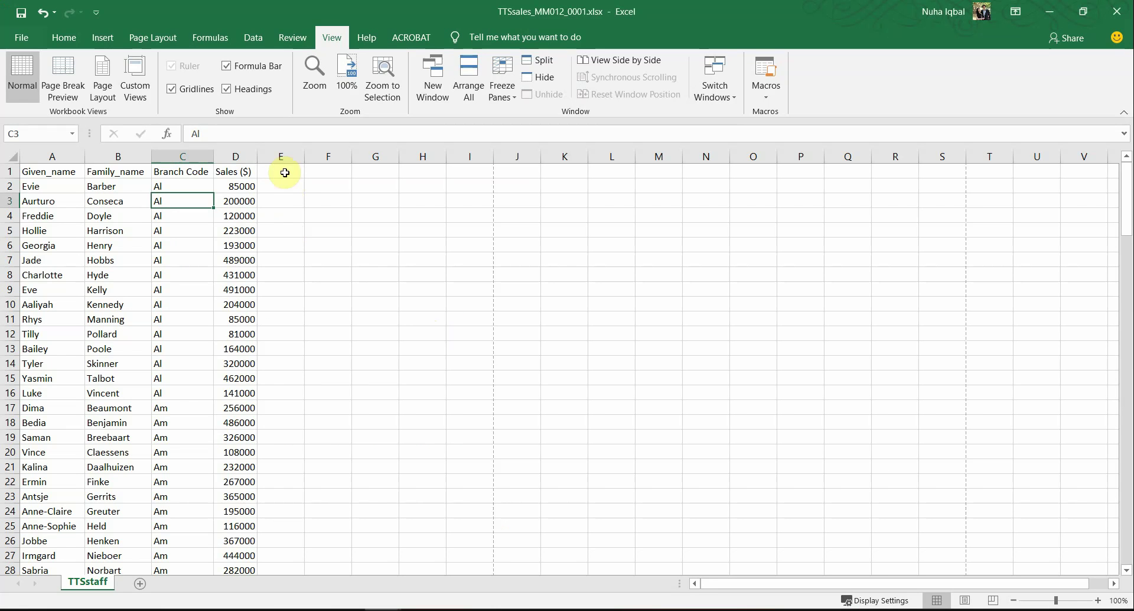
pyautogui.click(282, 171)
pyautogui.hotkey('ctrl', 'v')
pyautogui.press('Return')
# Step: Highlight 'Branch code', 'function', 'lookup', 'Branch' and 'TTSanalysis' in the E2 instruction
pyautogui.hotkey('alt', 'Tab')
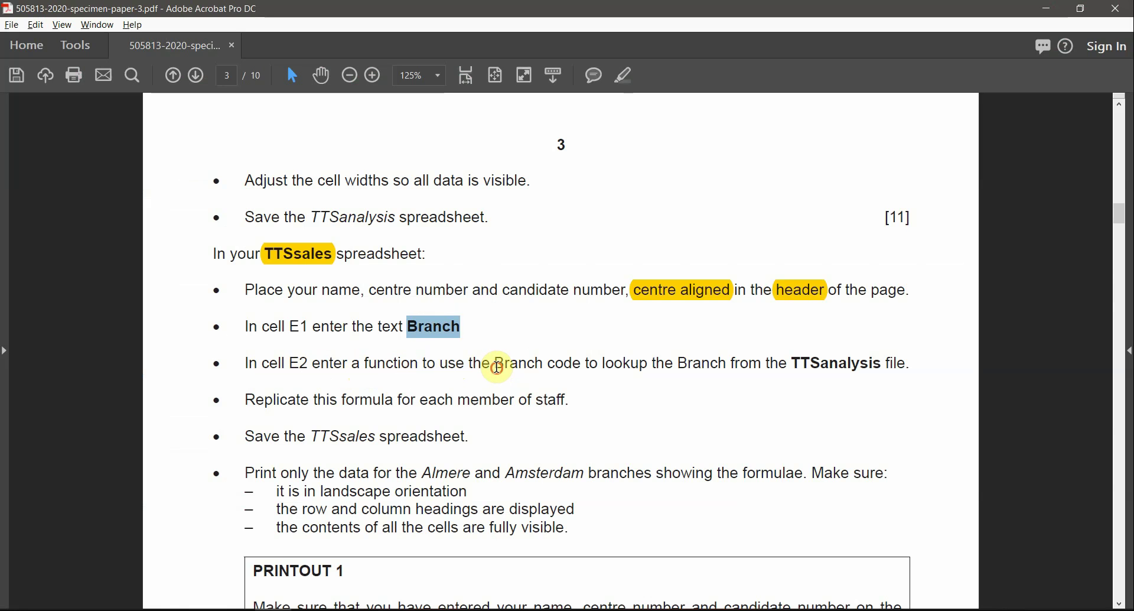
pyautogui.moveTo(497, 368); pyautogui.dragTo(585, 370)
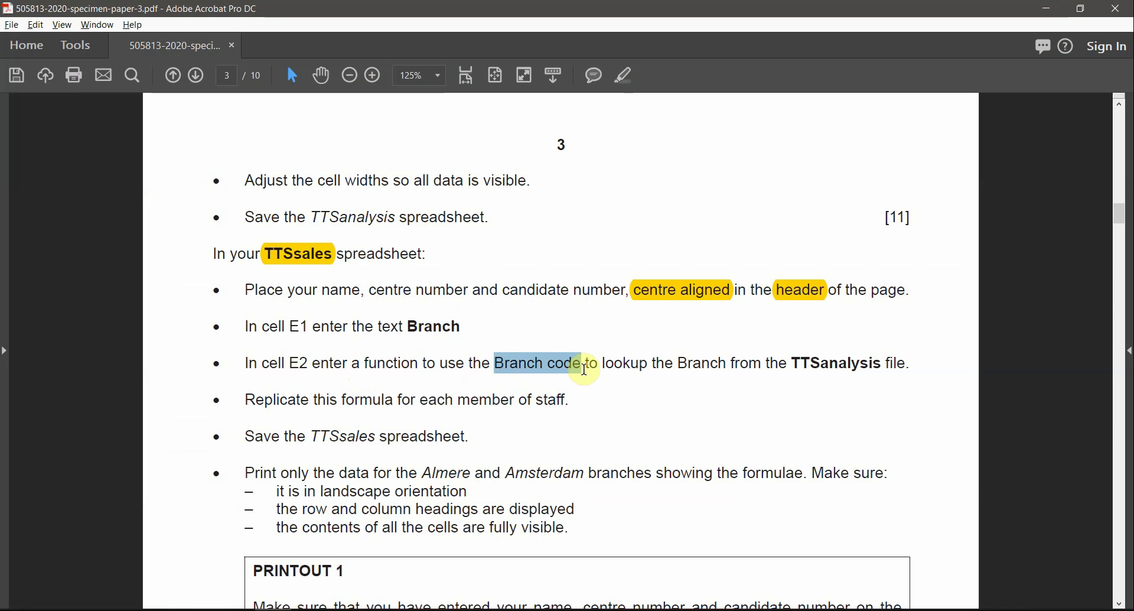
pyautogui.click(624, 75)
pyautogui.doubleClick(390, 365)
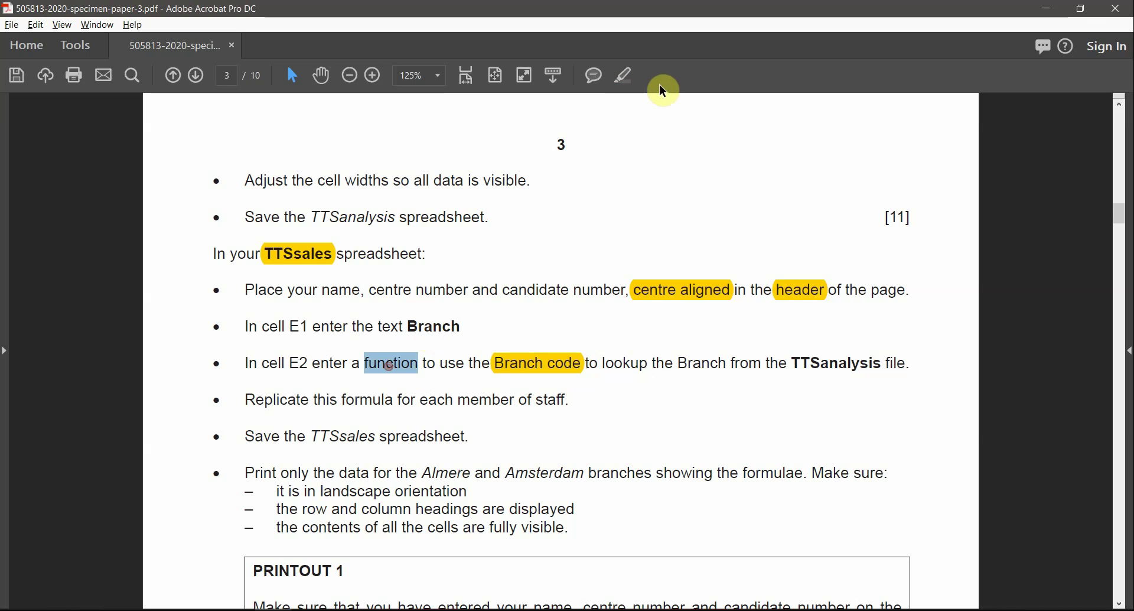
pyautogui.click(625, 76)
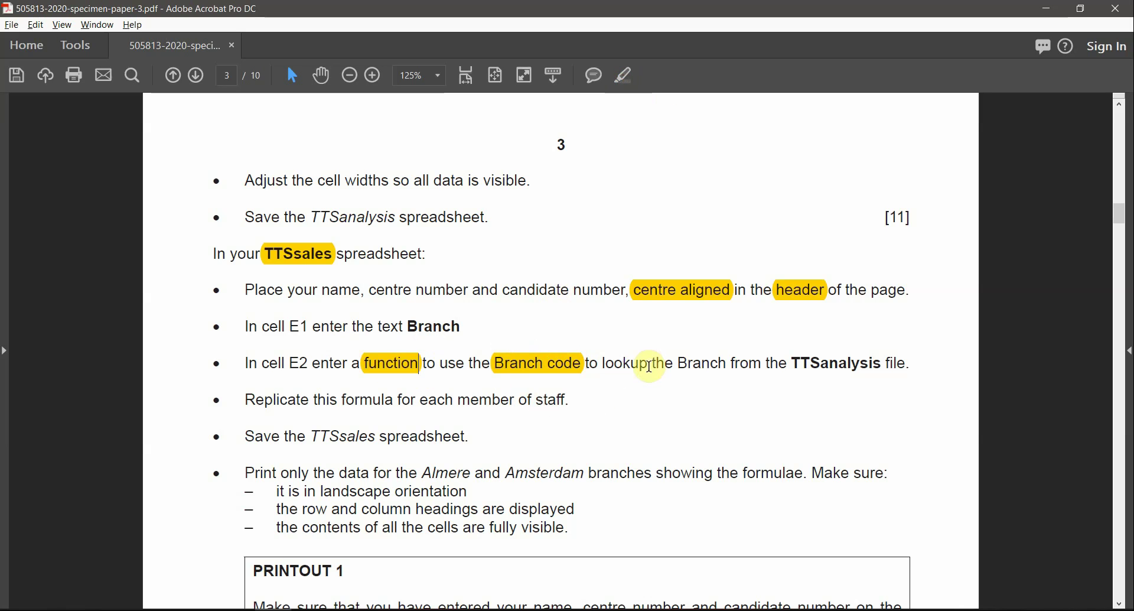
pyautogui.doubleClick(624, 363)
pyautogui.click(631, 78)
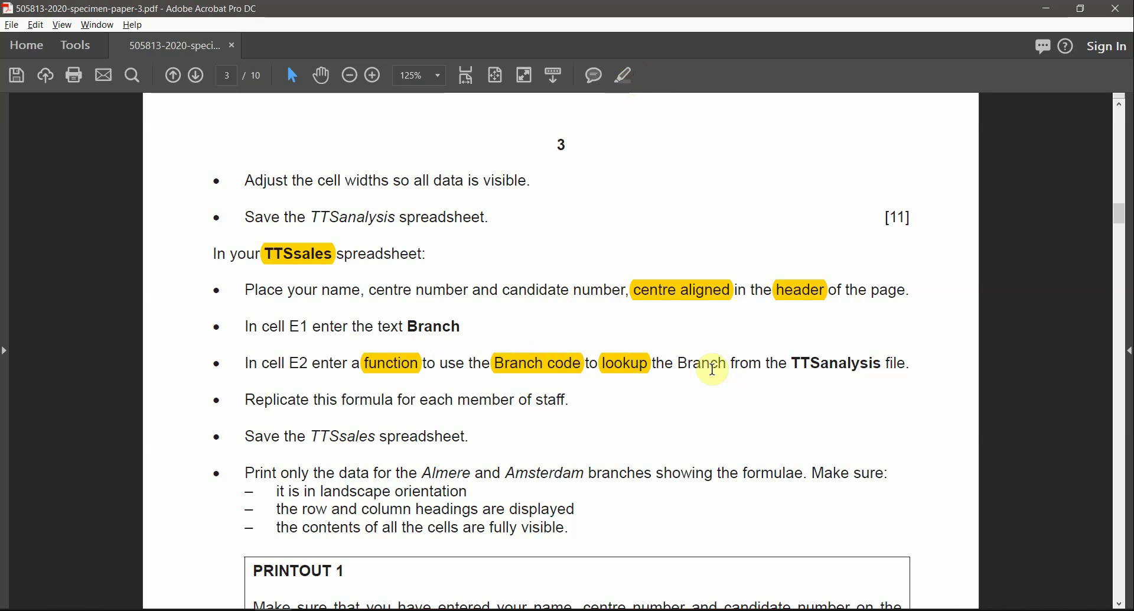
pyautogui.doubleClick(712, 366)
pyautogui.click(630, 78)
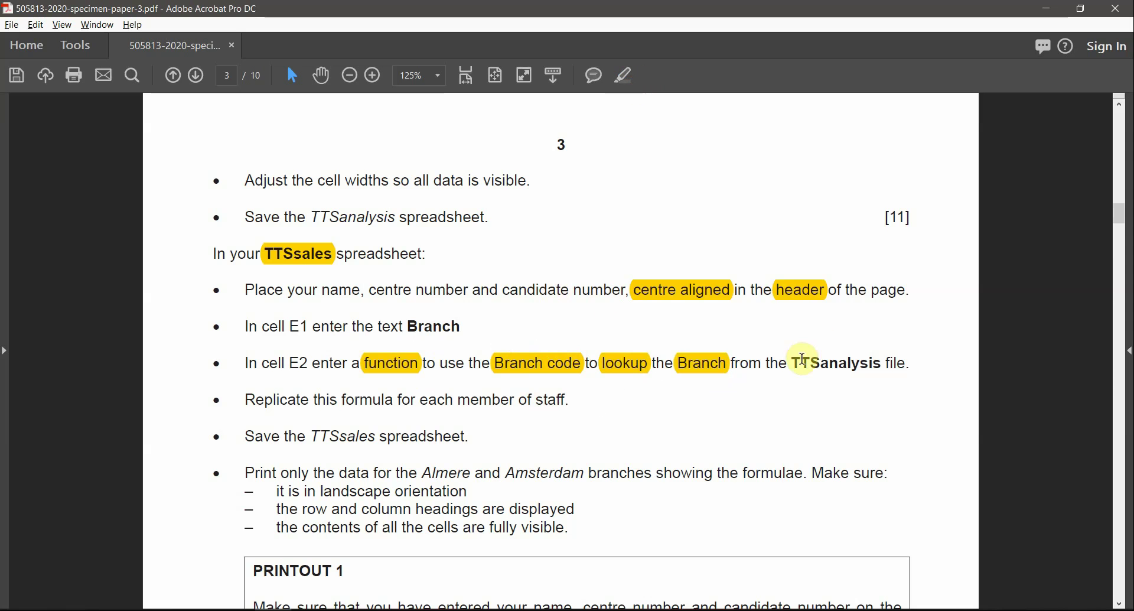
pyautogui.moveTo(797, 365); pyautogui.dragTo(874, 366)
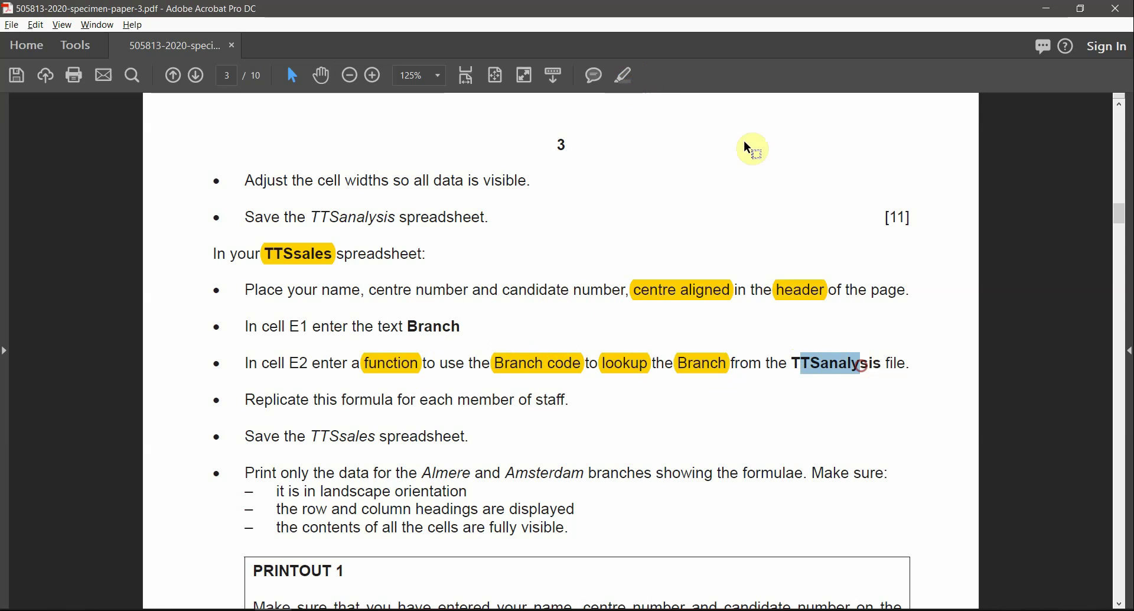
pyautogui.click(627, 76)
# Step: Bring the TTSsales workbook back to the front
pyautogui.click(386, 610)
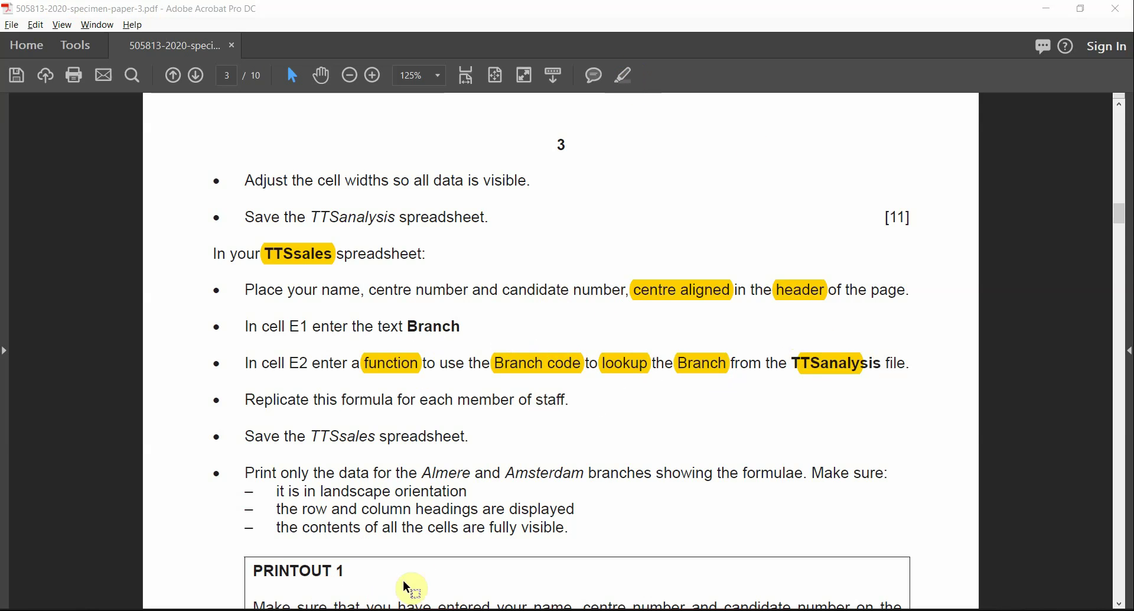
pyautogui.moveTo(414, 608)
pyautogui.click(445, 596)
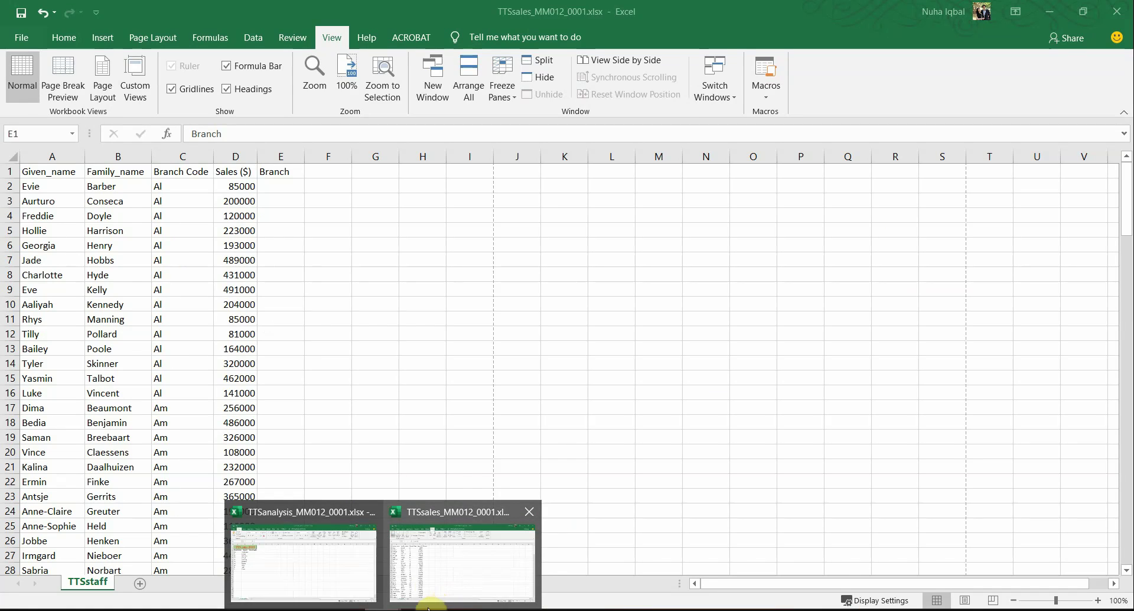
# Step: Select the branch codes A3:A12 and branch names B3:B12 in the TTSanalysis table
pyautogui.click(315, 576)
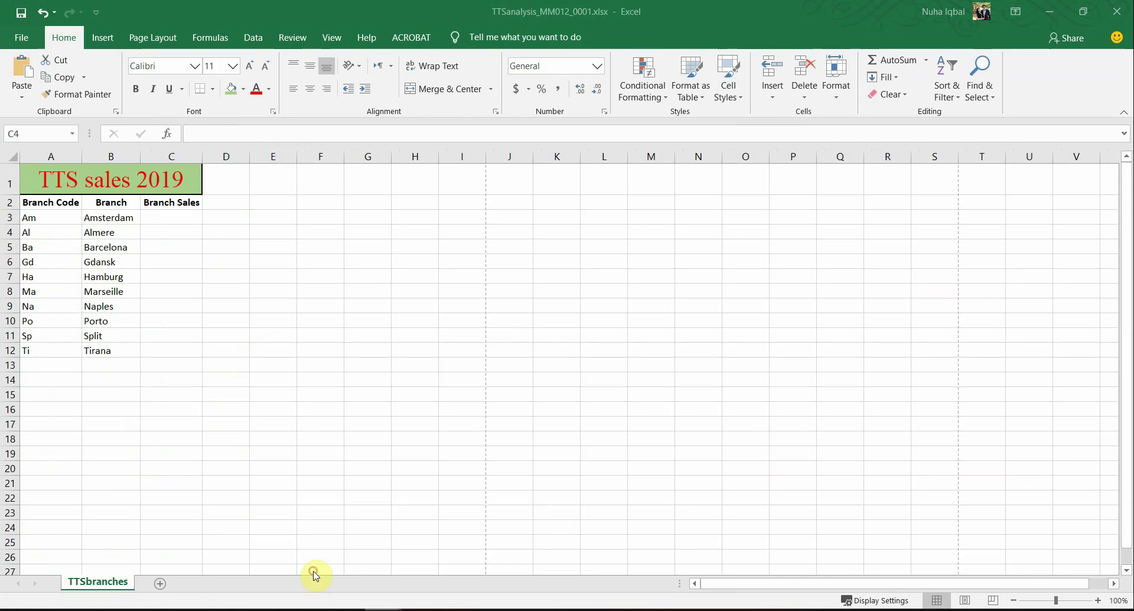
pyautogui.moveTo(122, 220); pyautogui.dragTo(125, 346)
pyautogui.hotkey('alt', 'Tab')
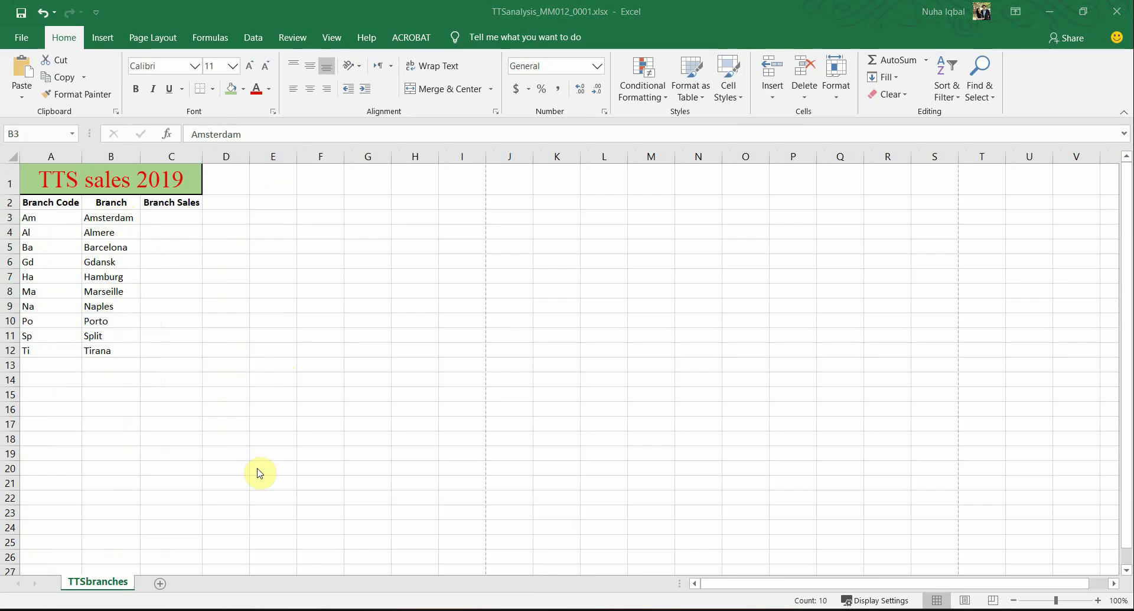
pyautogui.hotkey('alt', 'Tab')
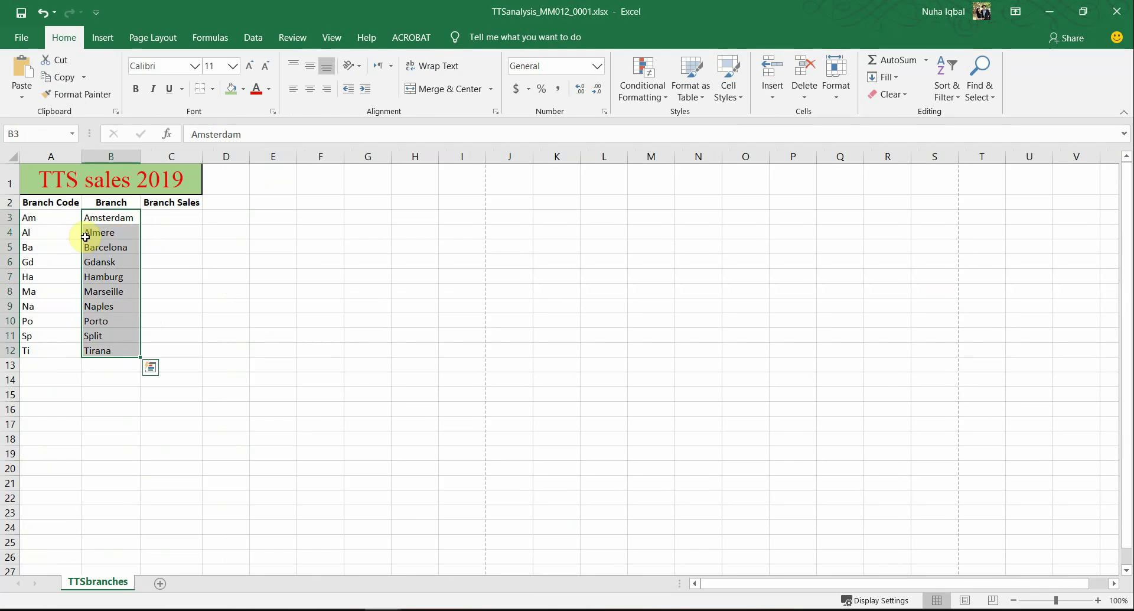
pyautogui.moveTo(54, 220); pyautogui.dragTo(57, 354)
pyautogui.moveTo(129, 222); pyautogui.dragTo(126, 349)
pyautogui.hotkey('alt', 'Tab')
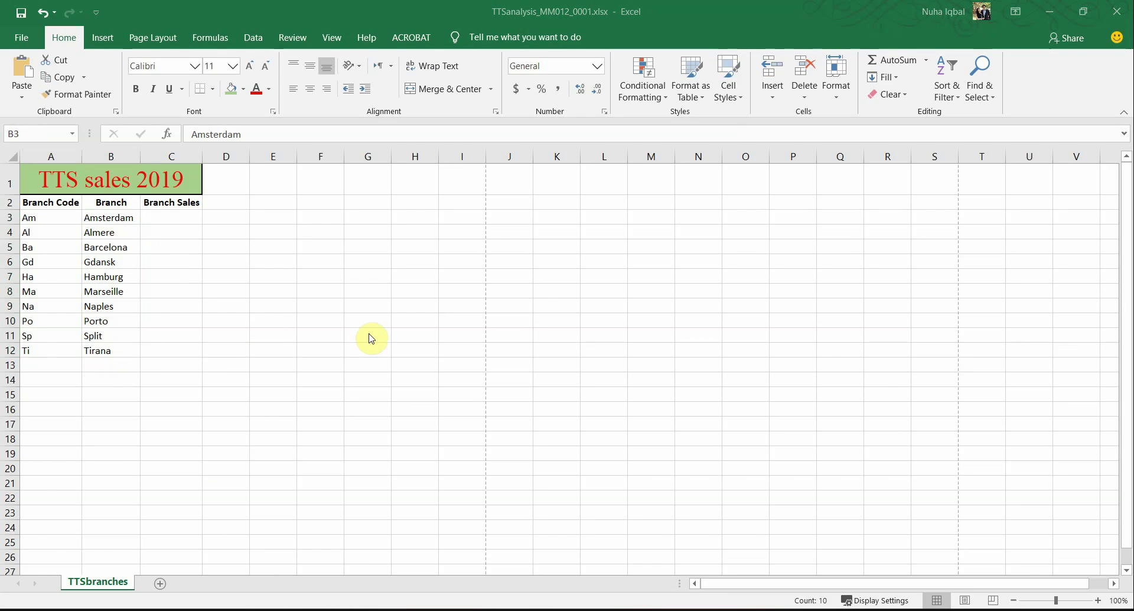
# Step: Inspect the empty Branch cells E3 to E20 and the branch codes in column C of TTSsales
pyautogui.moveTo(283, 200); pyautogui.dragTo(263, 449)
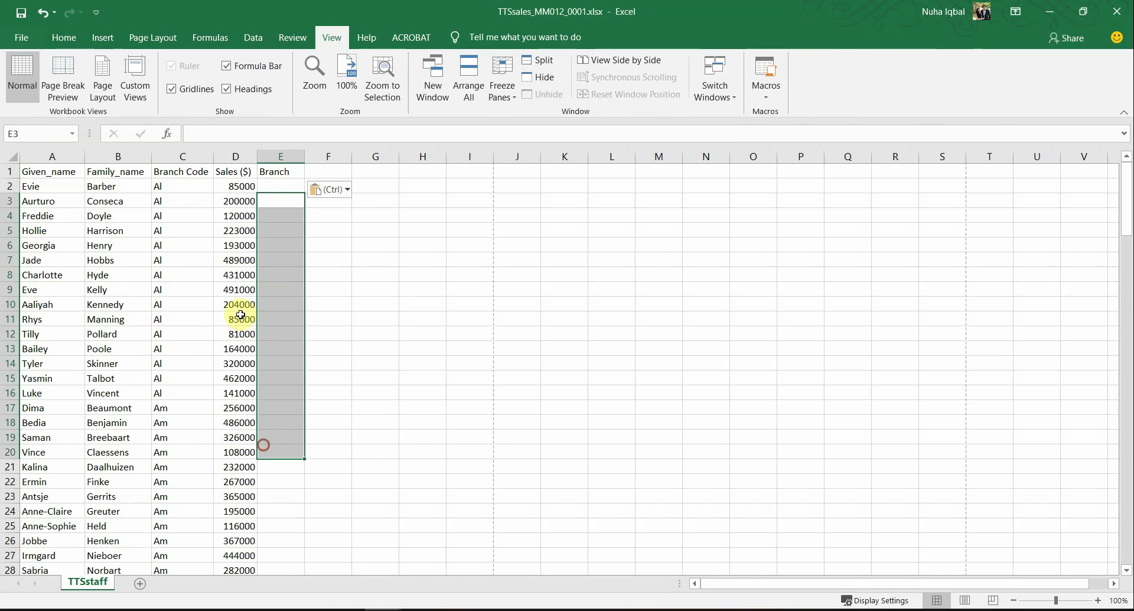
pyautogui.moveTo(168, 189); pyautogui.dragTo(165, 402)
pyautogui.click(167, 409)
pyautogui.click(288, 408)
pyautogui.click(287, 435)
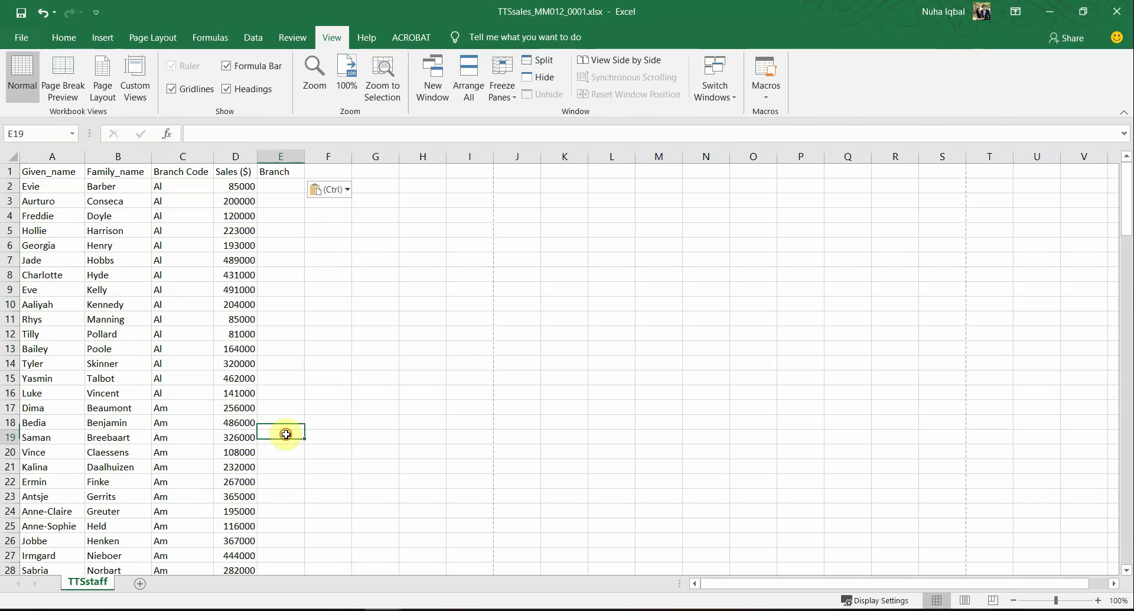
pyautogui.click(287, 469)
pyautogui.click(182, 485)
# Step: Select the Al to Sp branch codes and names in TTSanalysis, comparing windows
pyautogui.hotkey('alt', 'Tab')
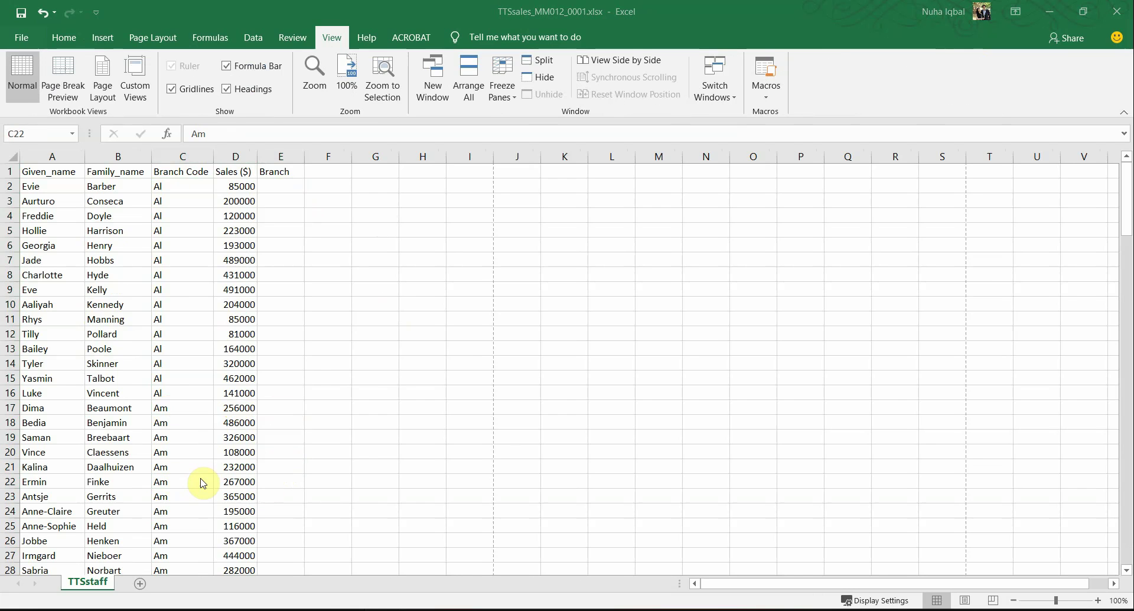
pyautogui.moveTo(53, 232); pyautogui.dragTo(89, 342)
pyautogui.hotkey('alt', 'Tab')
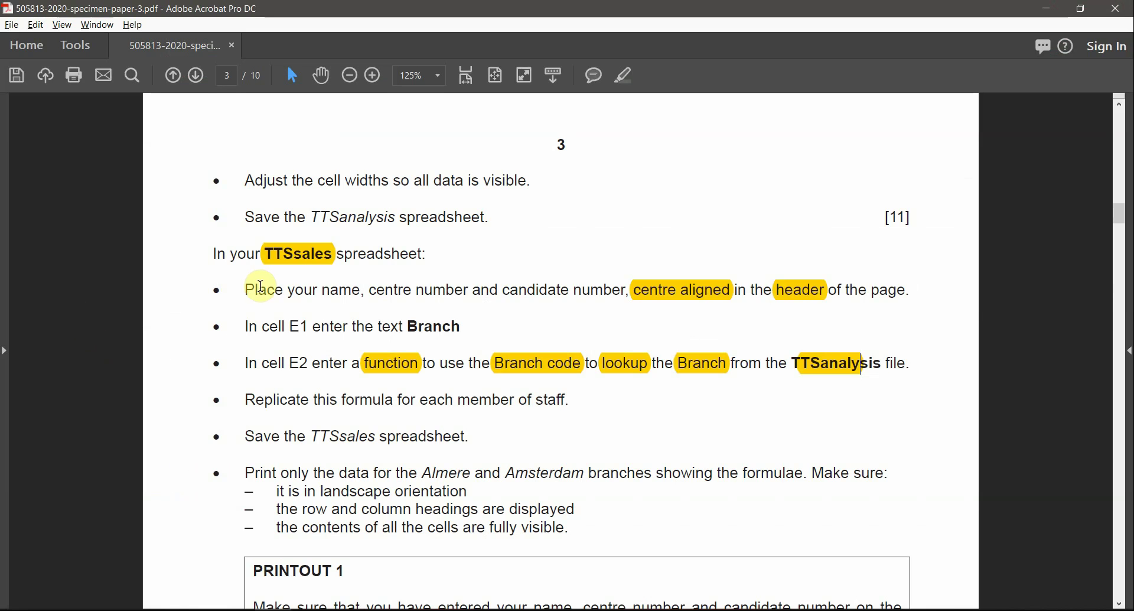
pyautogui.hotkey('alt', 'Tab')
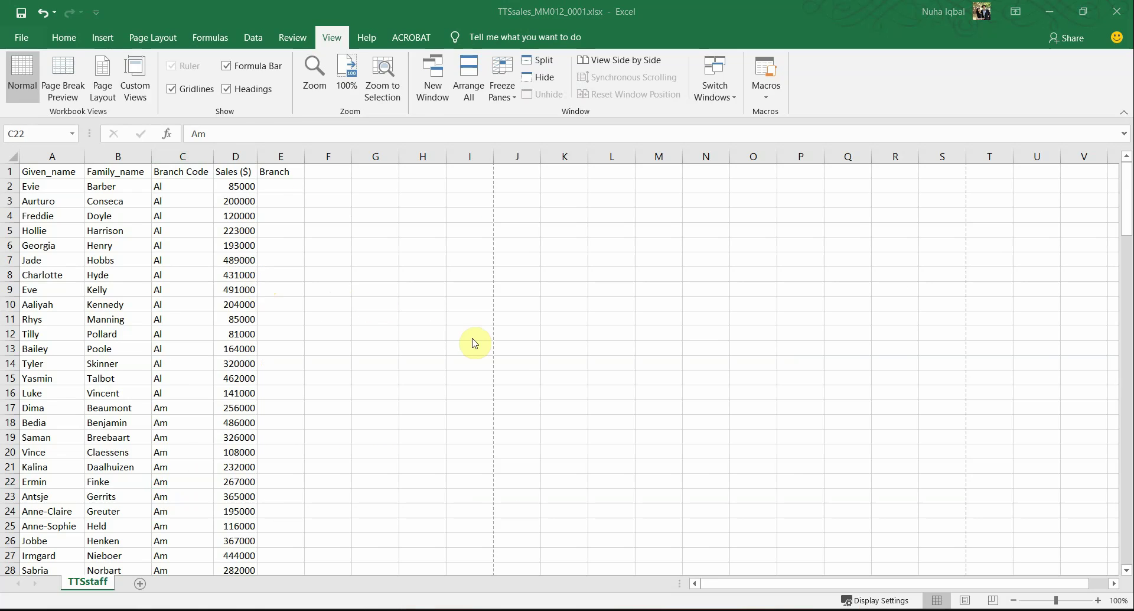
pyautogui.hotkey('alt', 'Tab')
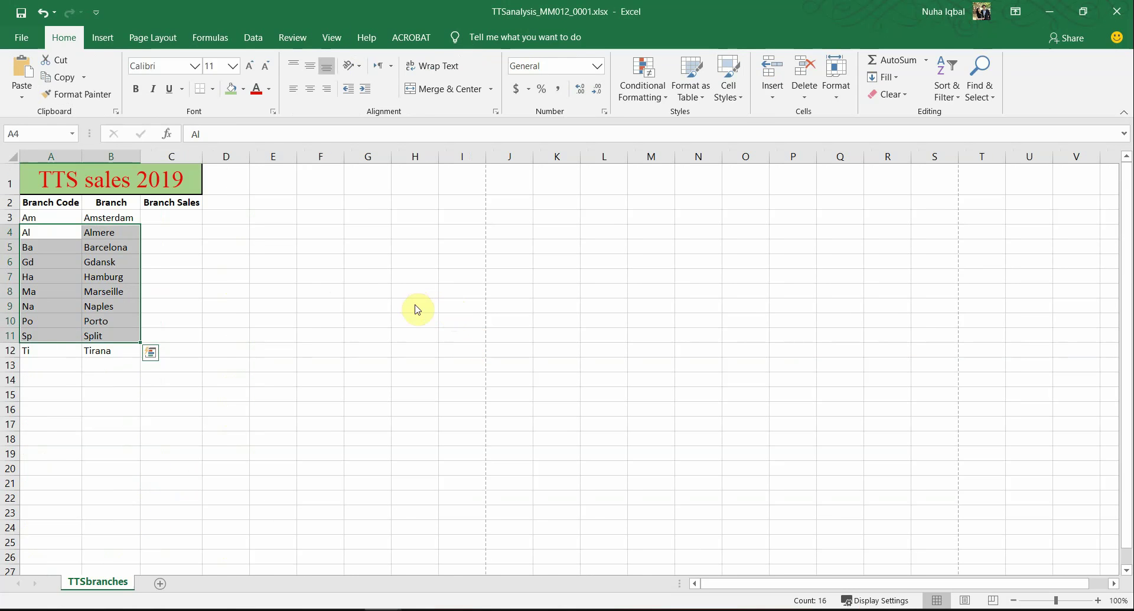
pyautogui.hotkey('alt', 'Tab')
# Step: Compare the TTSsales Given_name to Branch Code headings with the TTSanalysis Branch Code, Branch and Branch Sales columns
pyautogui.click(184, 171)
pyautogui.click(118, 157)
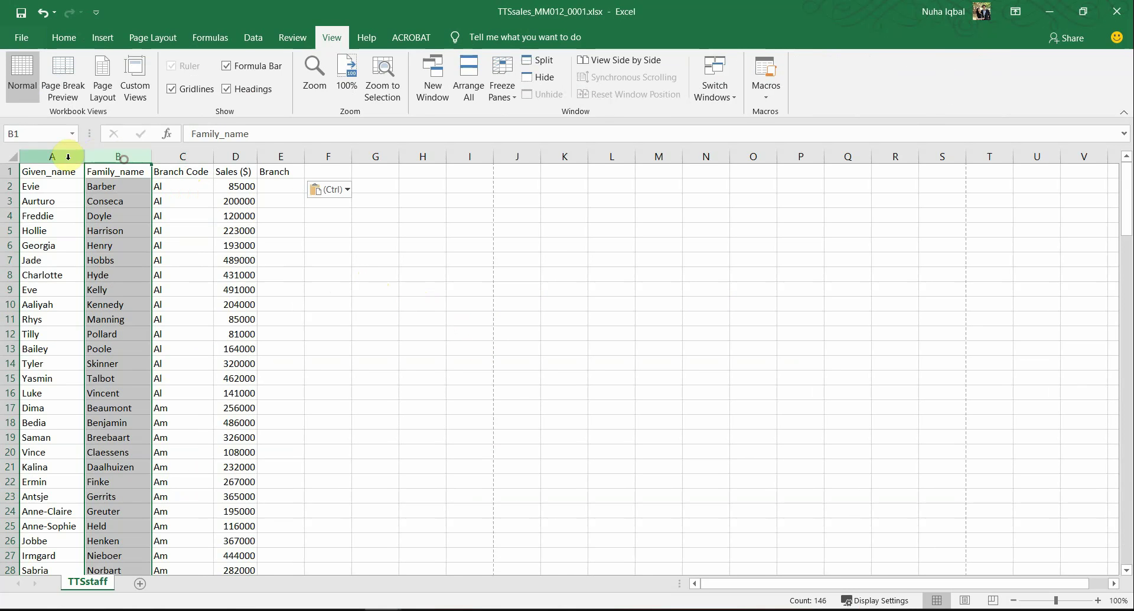
pyautogui.click(69, 157)
pyautogui.hotkey('alt', 'Tab')
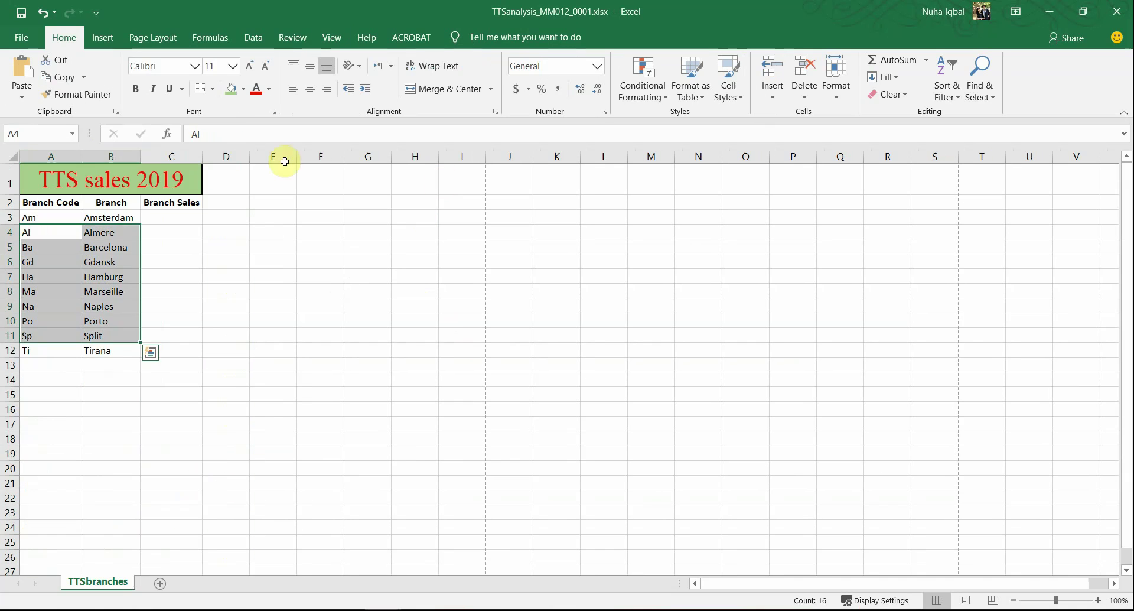
pyautogui.click(165, 157)
pyautogui.click(106, 157)
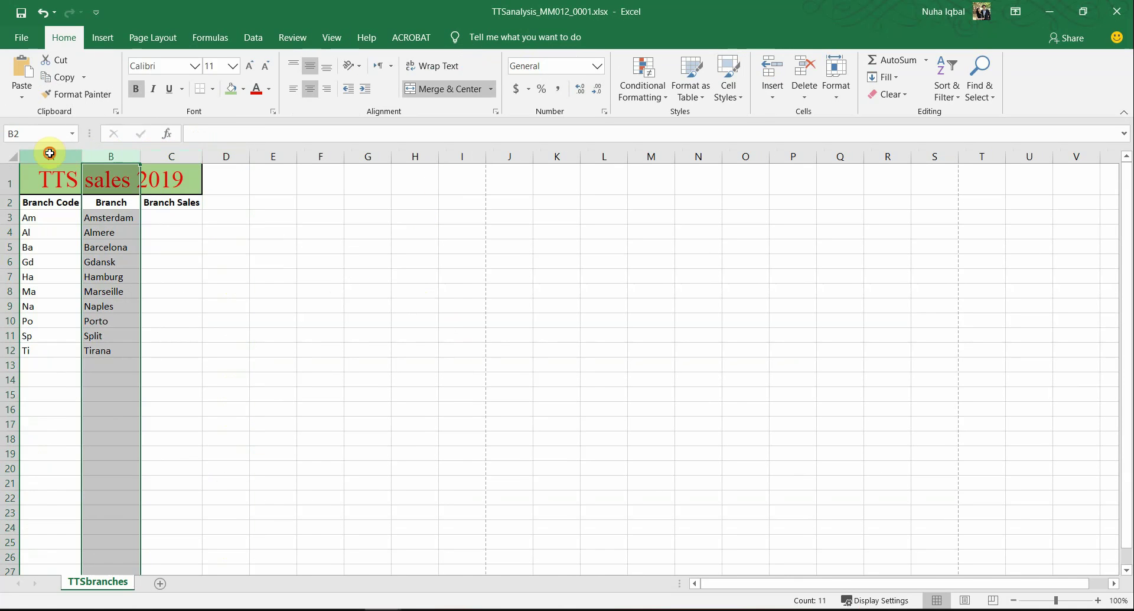
pyautogui.click(49, 153)
# Step: Recheck the TTSanalysis Branch Code, Branch and Branch Sales columns
pyautogui.hotkey('alt', 'Tab')
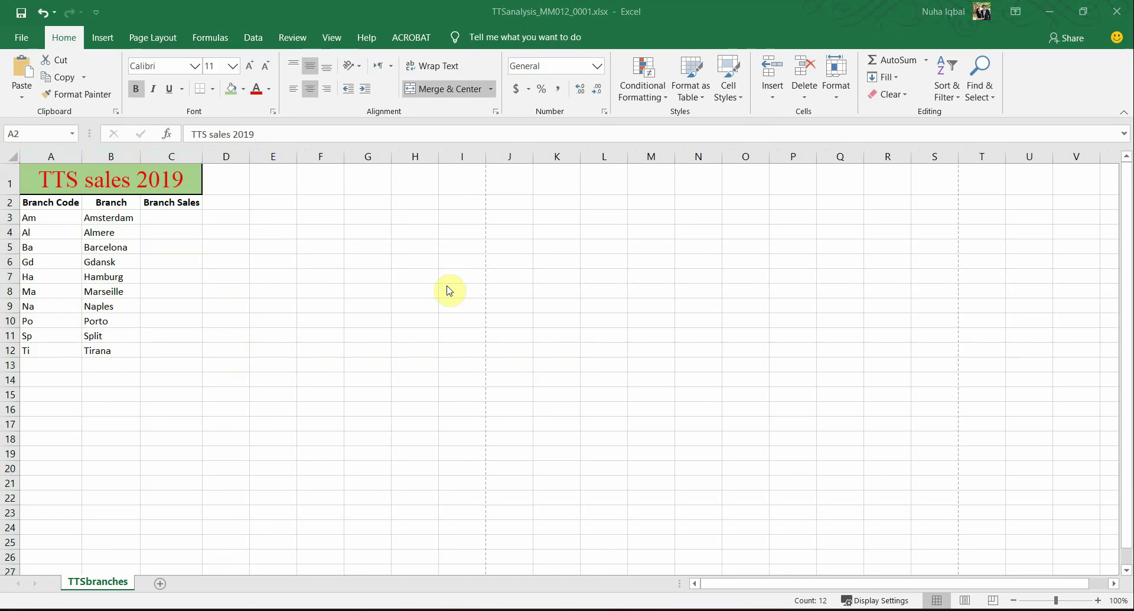
pyautogui.hotkey('alt', 'Tab')
pyautogui.hotkey('alt', 'Tab')
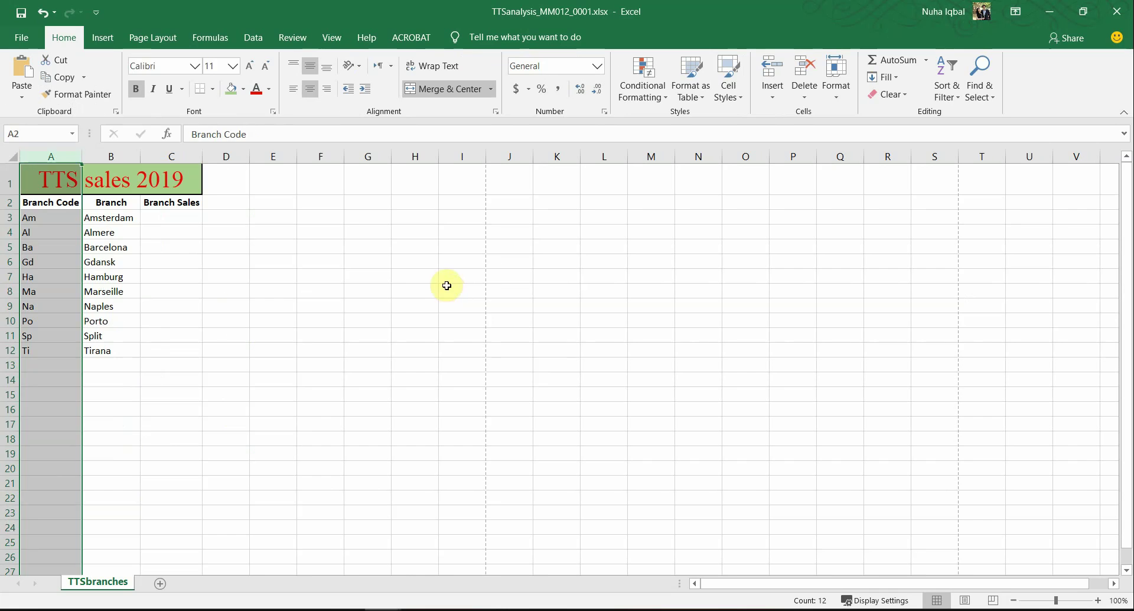
pyautogui.click(131, 156)
pyautogui.click(160, 156)
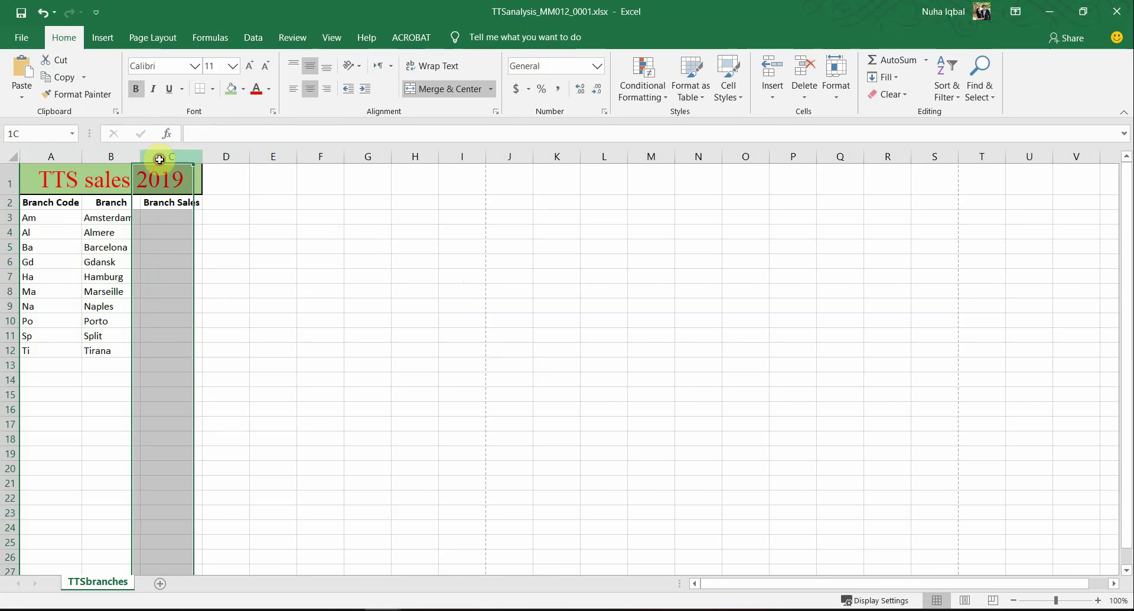
pyautogui.click(104, 156)
pyautogui.click(47, 156)
pyautogui.click(110, 156)
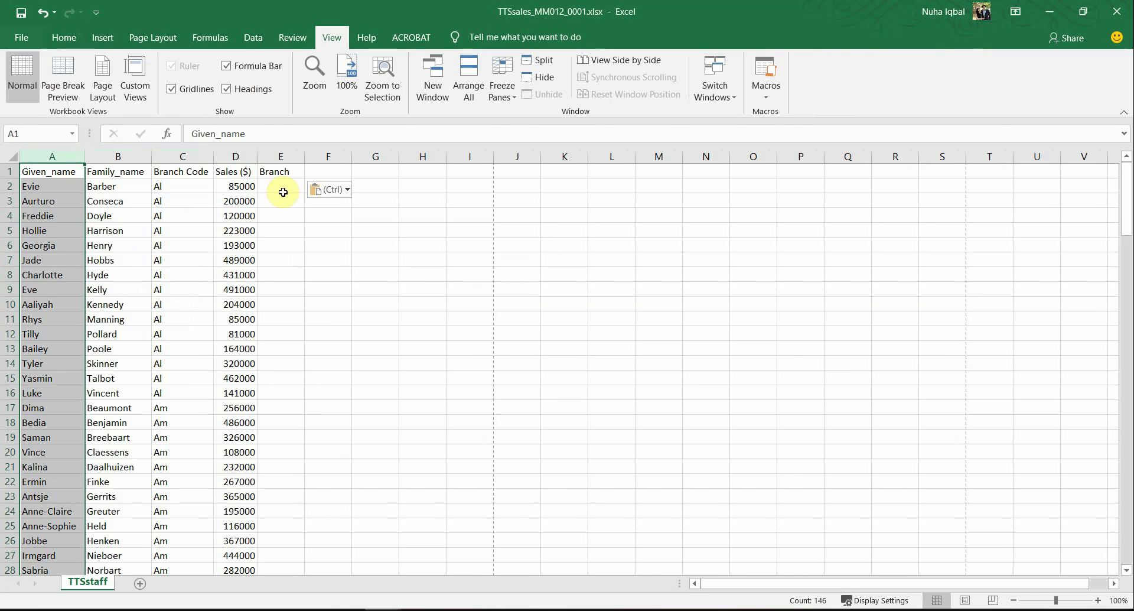
# Step: Abandon a first lookup formula attempt in E2 and widen column E to fit the formula
pyautogui.click(283, 188)
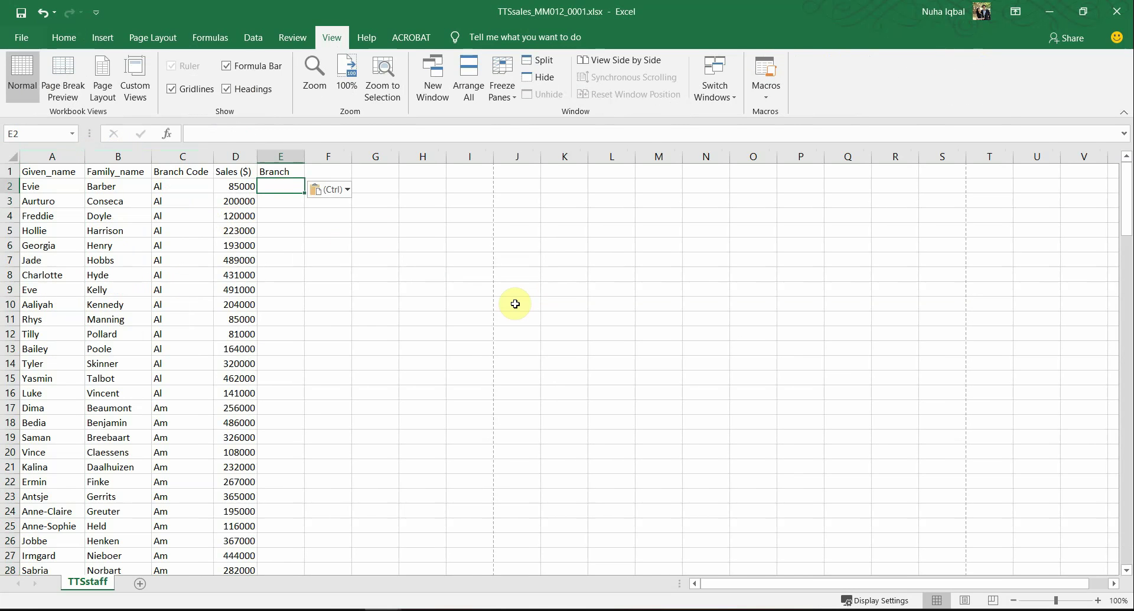
pyautogui.write('=vlooki')
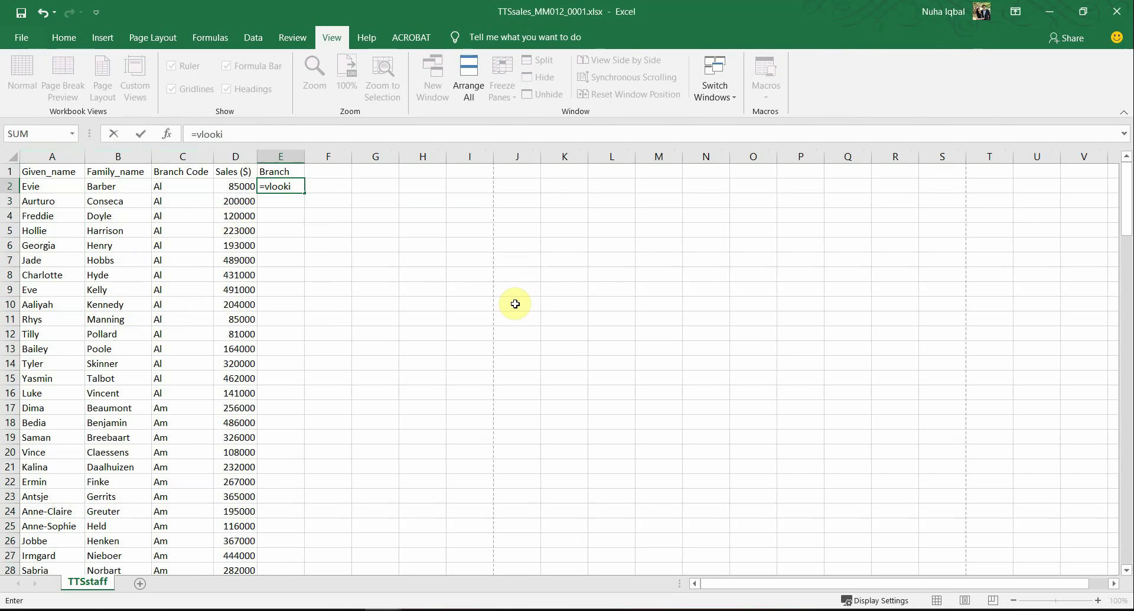
pyautogui.press('BackSpace')
pyautogui.write('up')
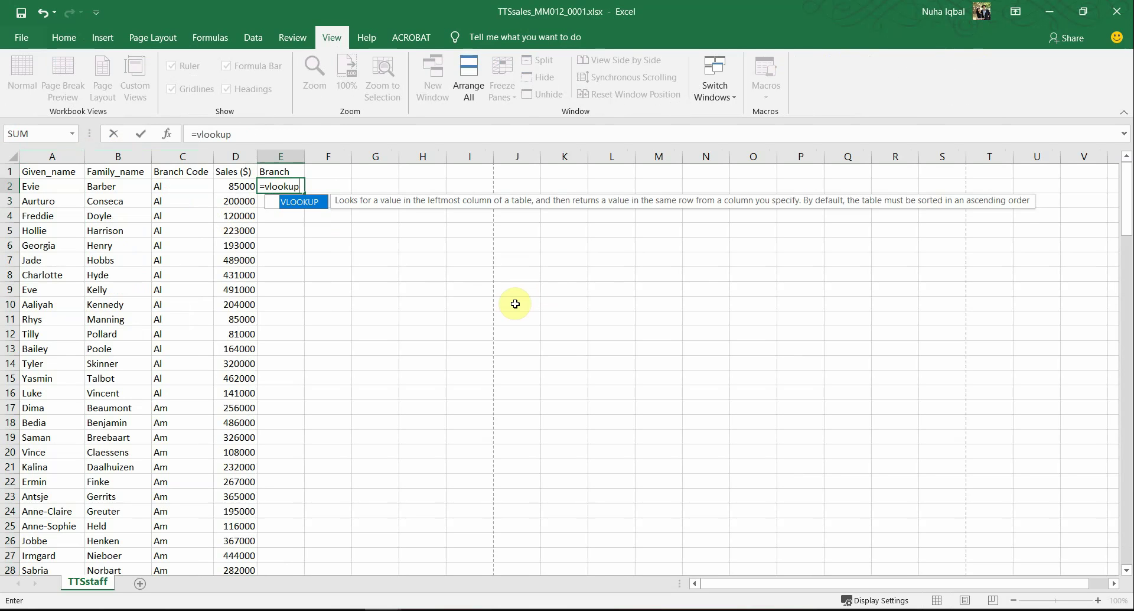
pyautogui.write('(')
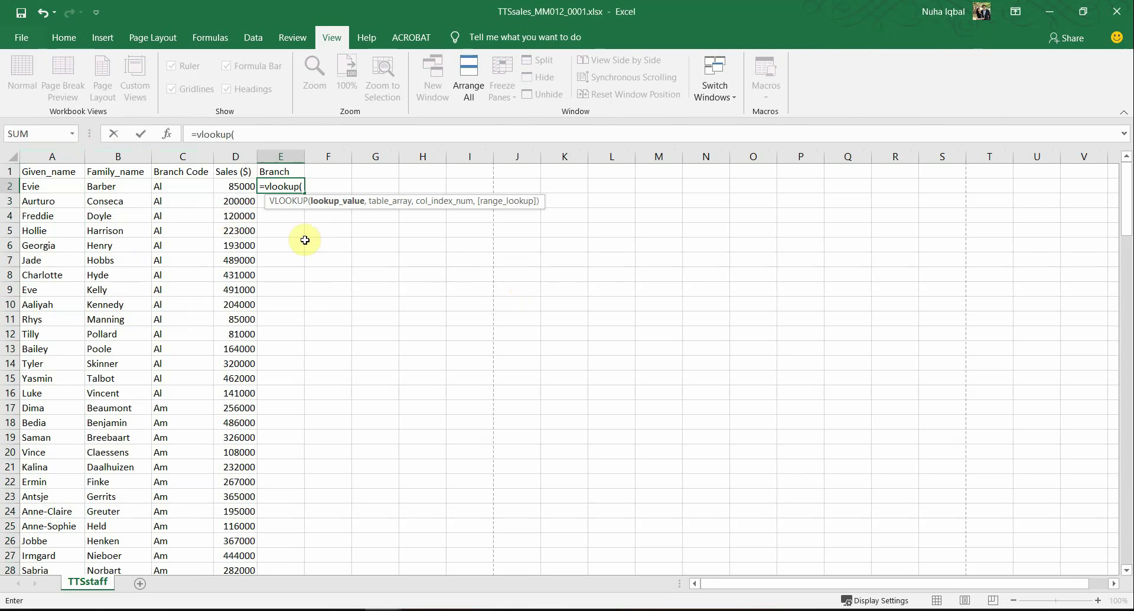
pyautogui.press('Escape')
pyautogui.scroll(3, 303, 248)
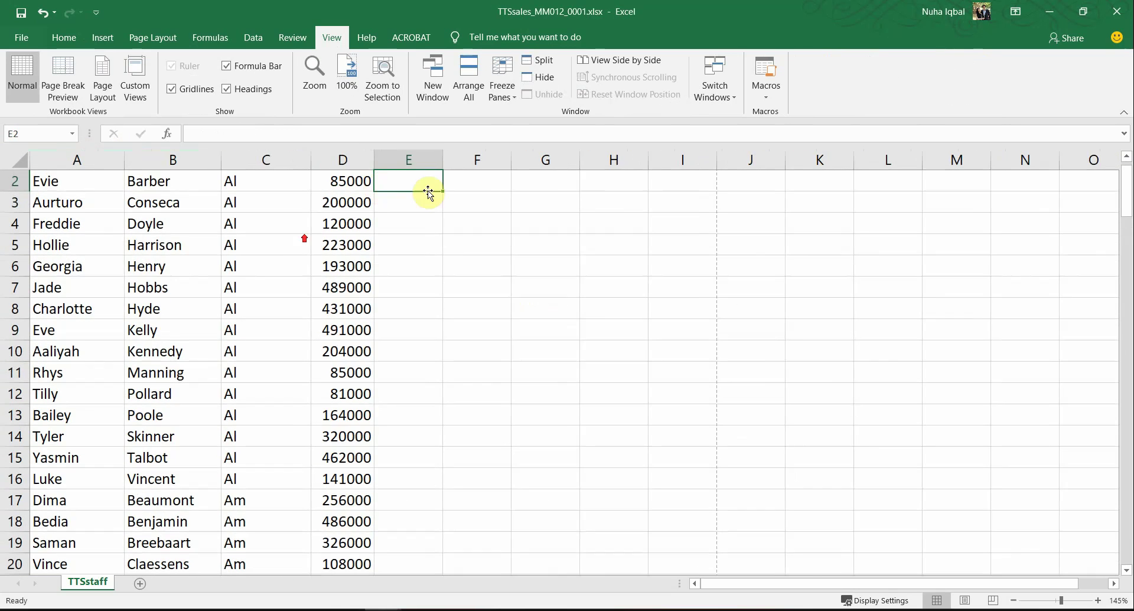
pyautogui.moveTo(447, 164); pyautogui.dragTo(634, 195)
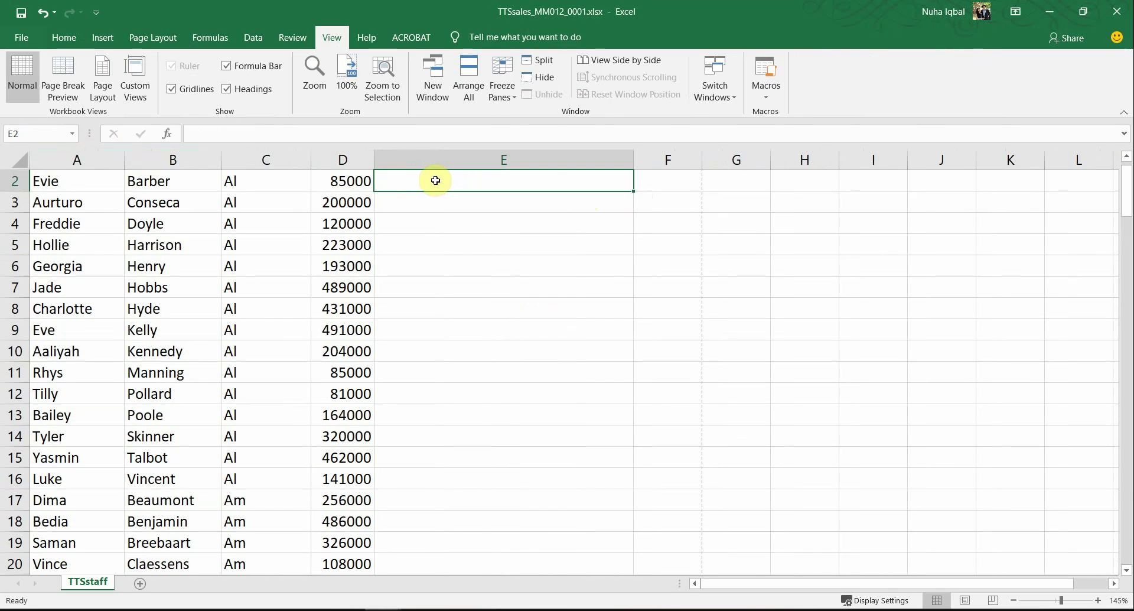
# Step: Enter =VLOOKUP( in E2 using the VLOOKUP autocomplete suggestion
pyautogui.write('=vloo')
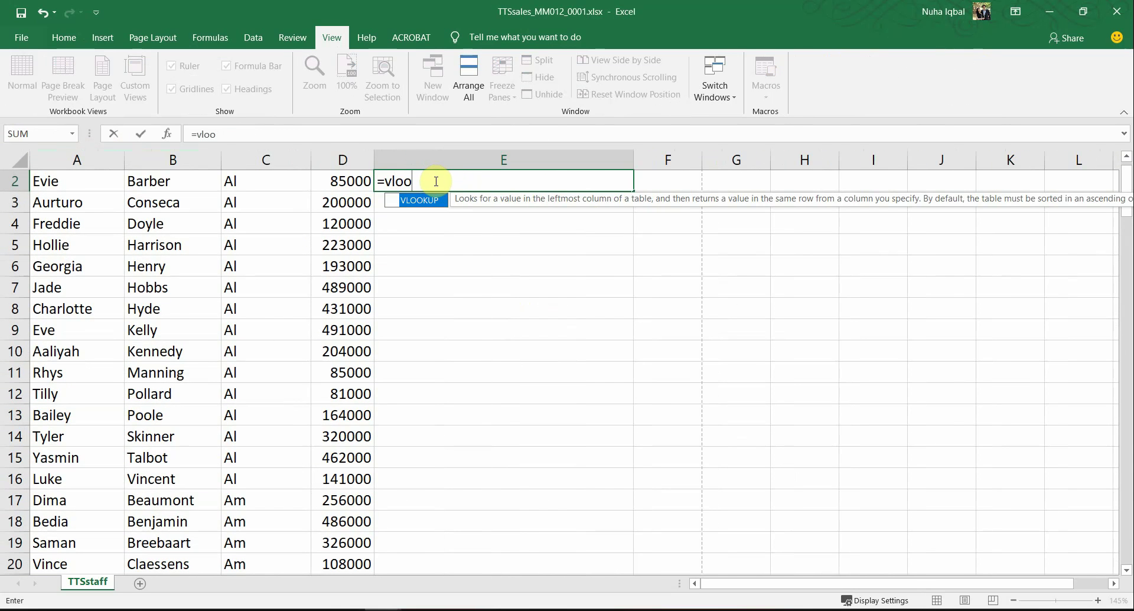
pyautogui.doubleClick(431, 201)
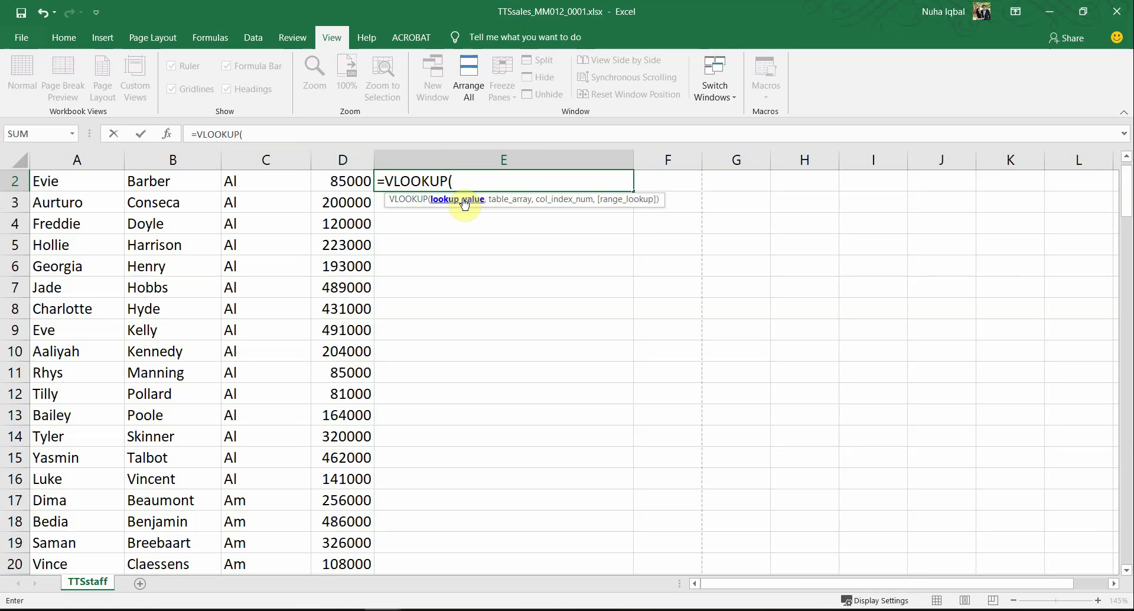
pyautogui.scroll(1, 445, 272)
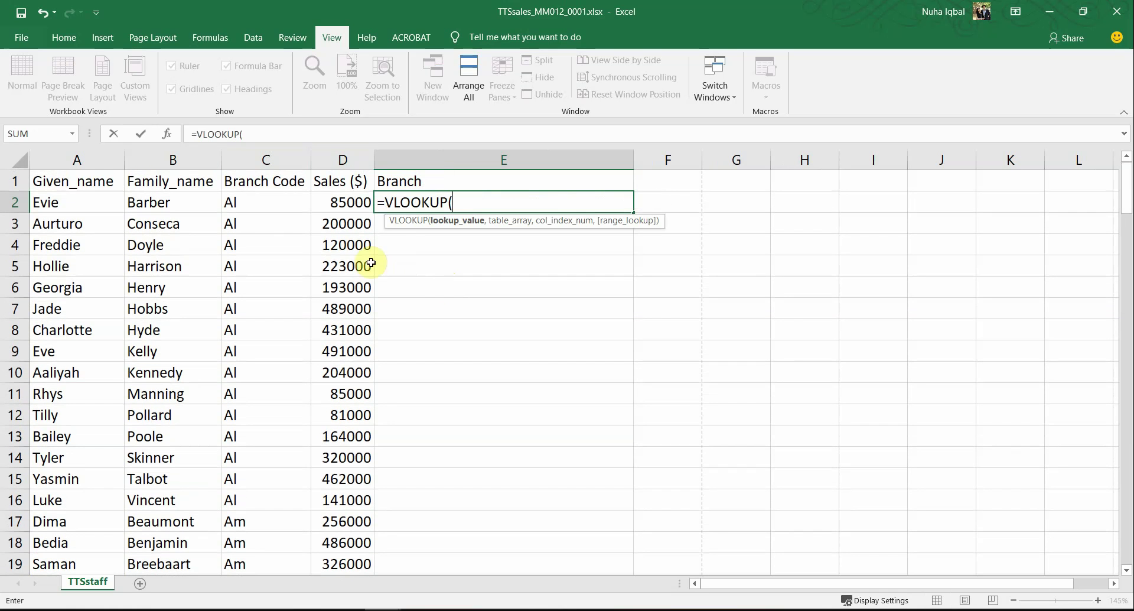
# Step: Make the E2 formula read =VLOOKUP(C2, and bring up the TTSanalysis branch sheet
pyautogui.click(243, 203)
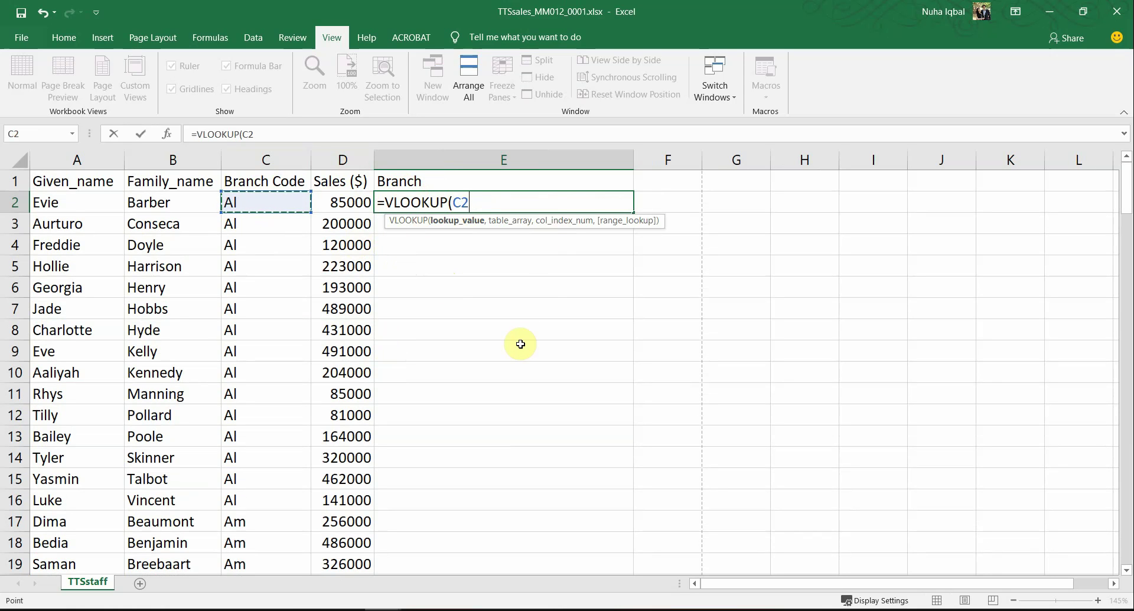
pyautogui.write(',')
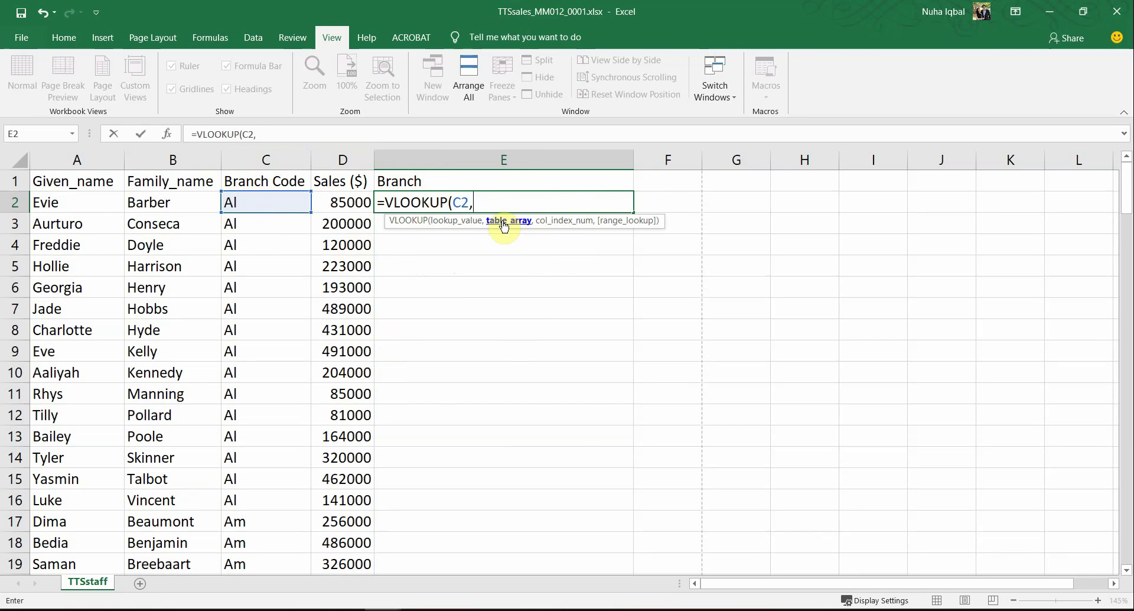
pyautogui.hotkey('ctrl', 'Tab')
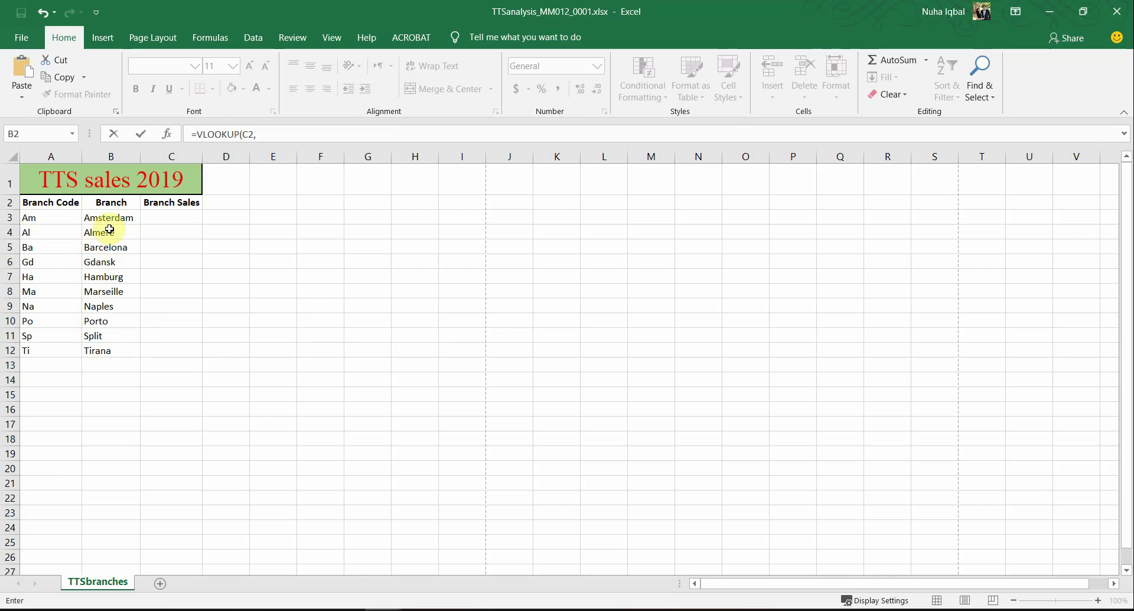
# Step: Set TTSbranches!$A$3:$B$12 from TTSanalysis as the VLOOKUP table range in E2
pyautogui.hotkey('alt', 'Tab')
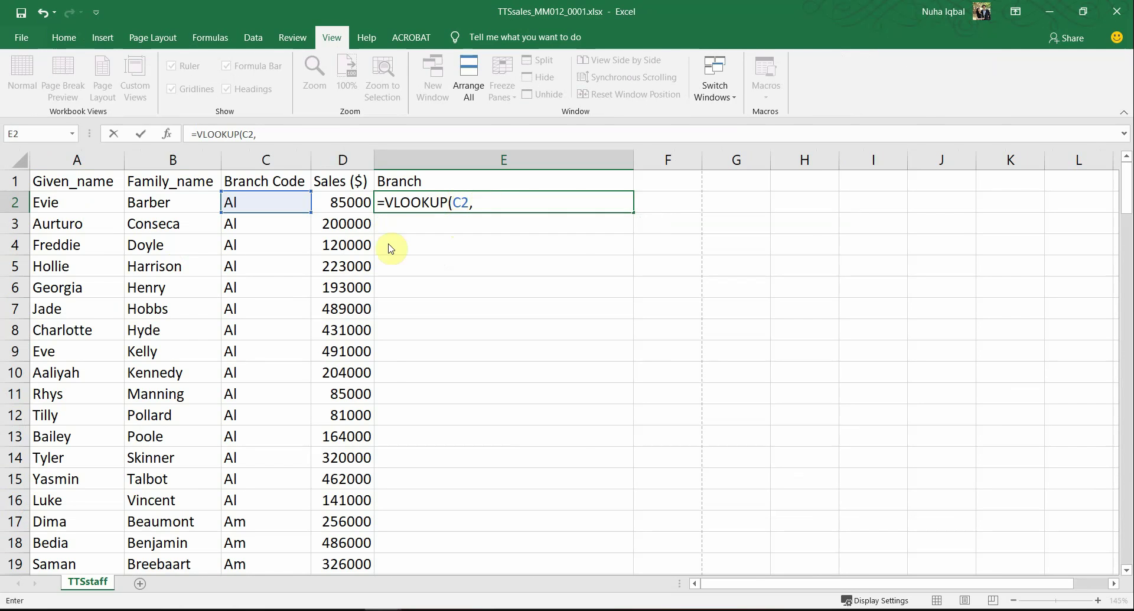
pyautogui.hotkey('alt', 'Tab')
pyautogui.moveTo(59, 218); pyautogui.dragTo(118, 353)
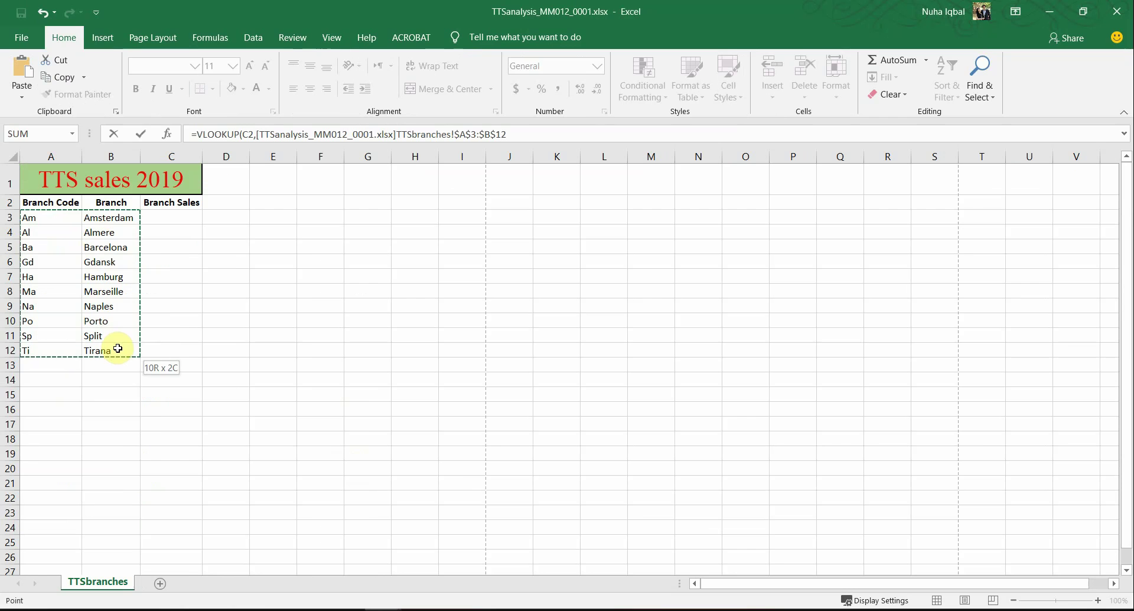
pyautogui.hotkey('alt', 'Tab')
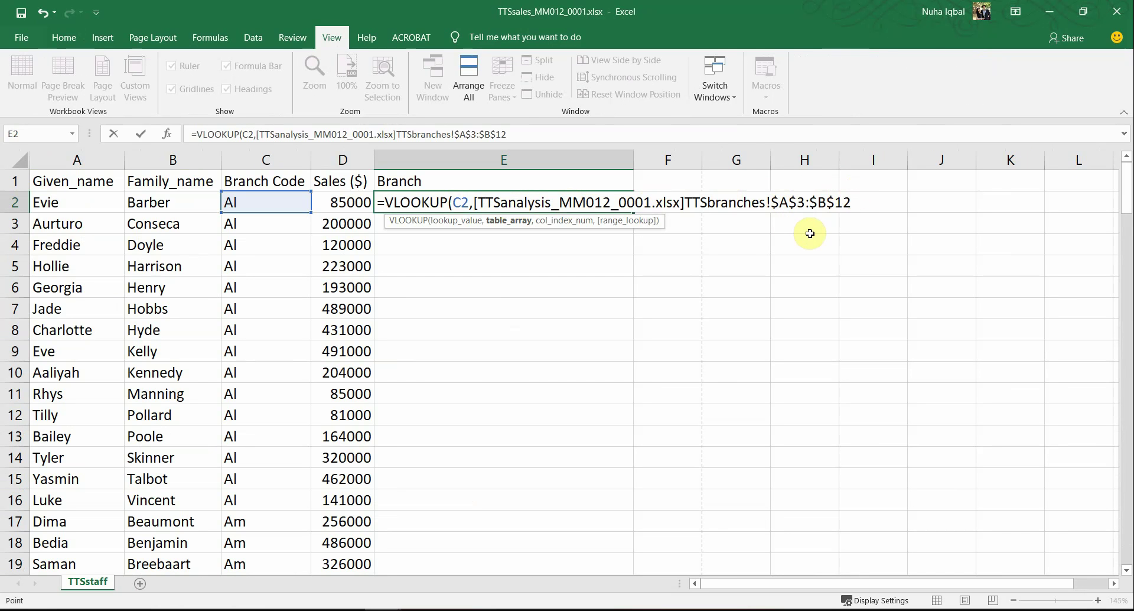
# Step: Append a further TTSbranches column A:C reference to the E2 formula
pyautogui.write(',')
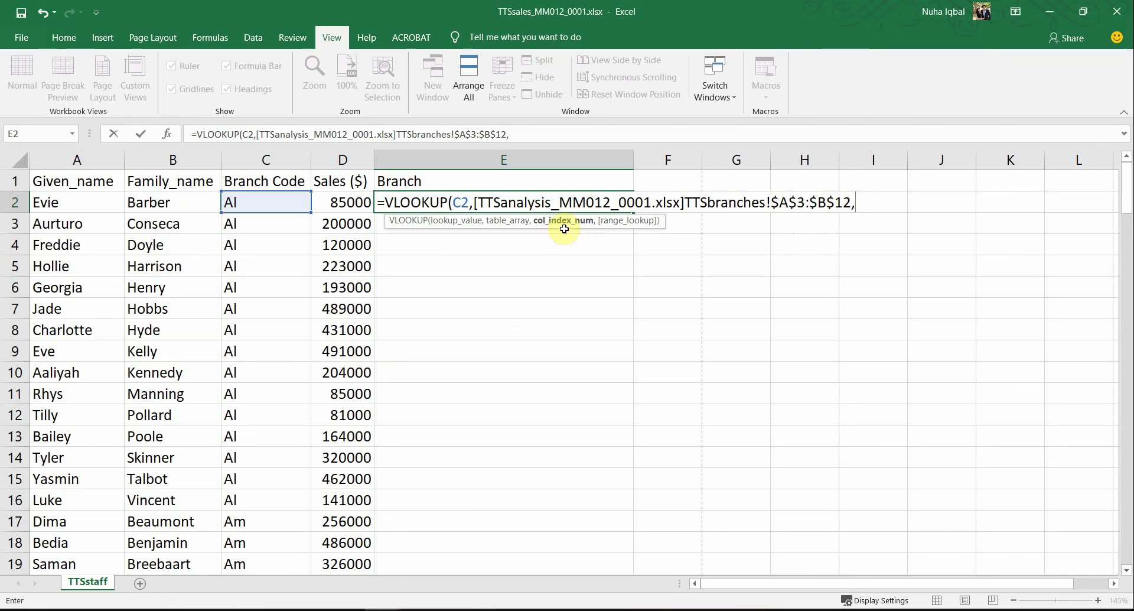
pyautogui.hotkey('ctrl', 'Tab')
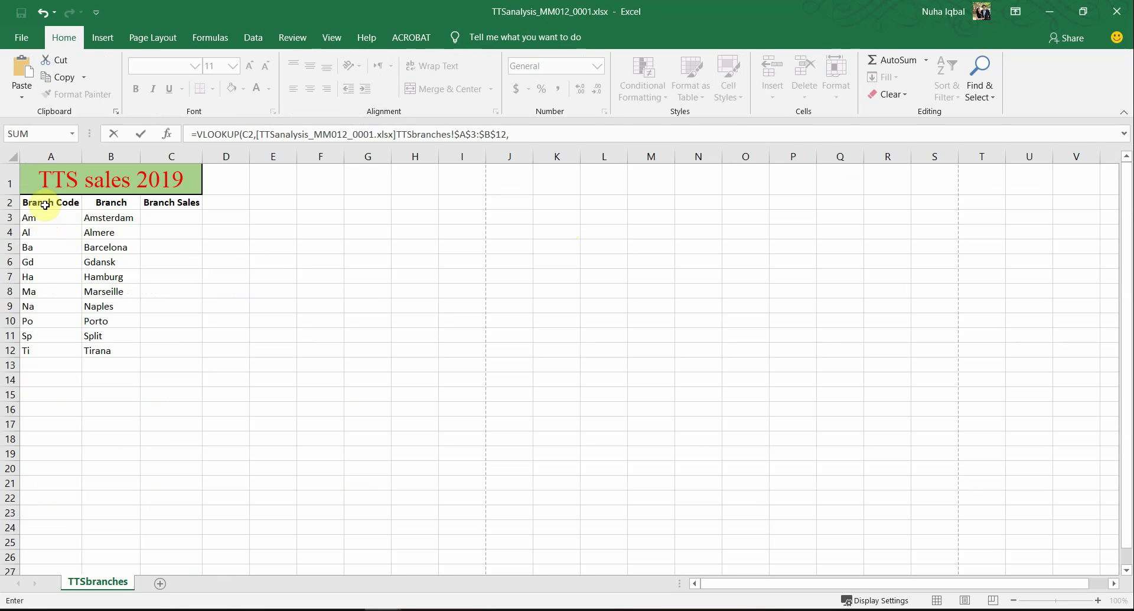
pyautogui.click(49, 158)
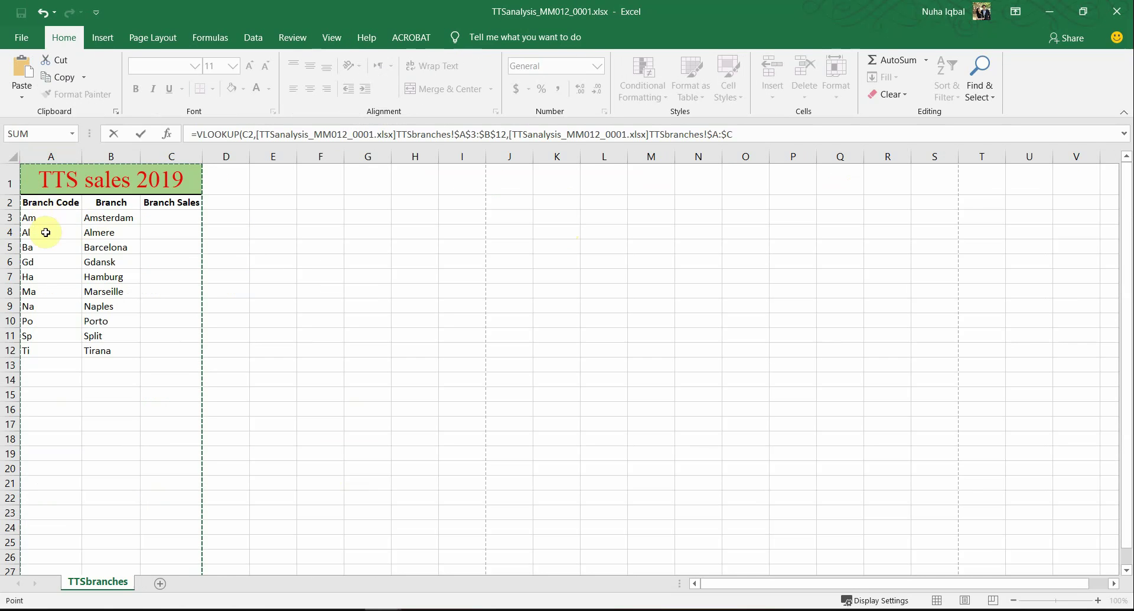
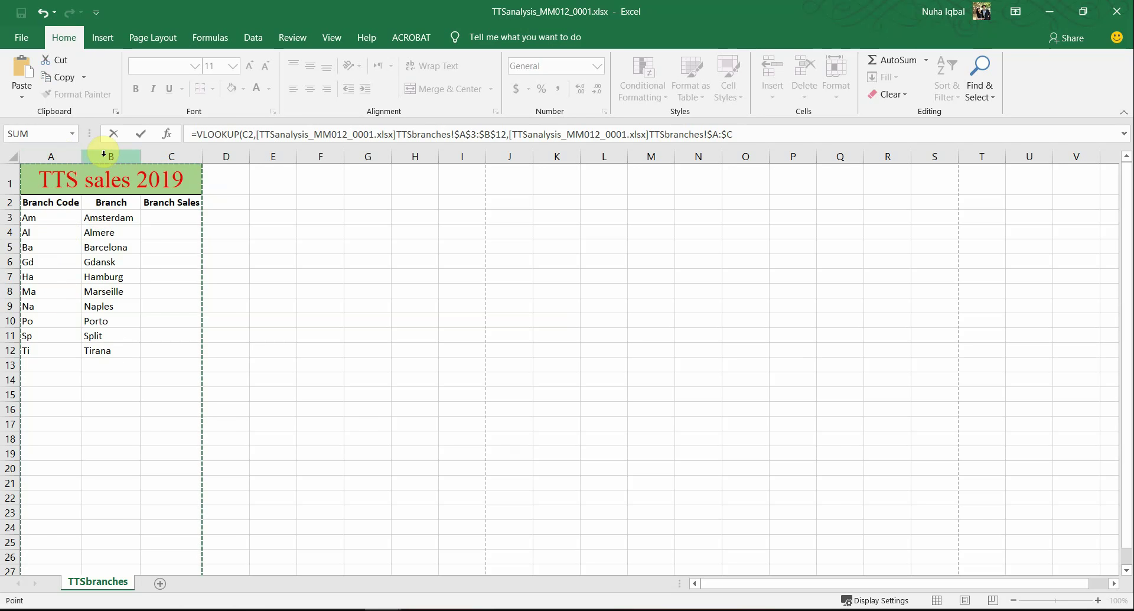
# Step: Finish E2 as =VLOOKUP(C2,[TTSanalysis_MM012_0001.xlsx]TTSbranches!$A$3:$B$12,2,FALSE), deleting the extra range
pyautogui.hotkey('ctrl', 'Tab')
pyautogui.hotkey('ctrl', 'Tab')
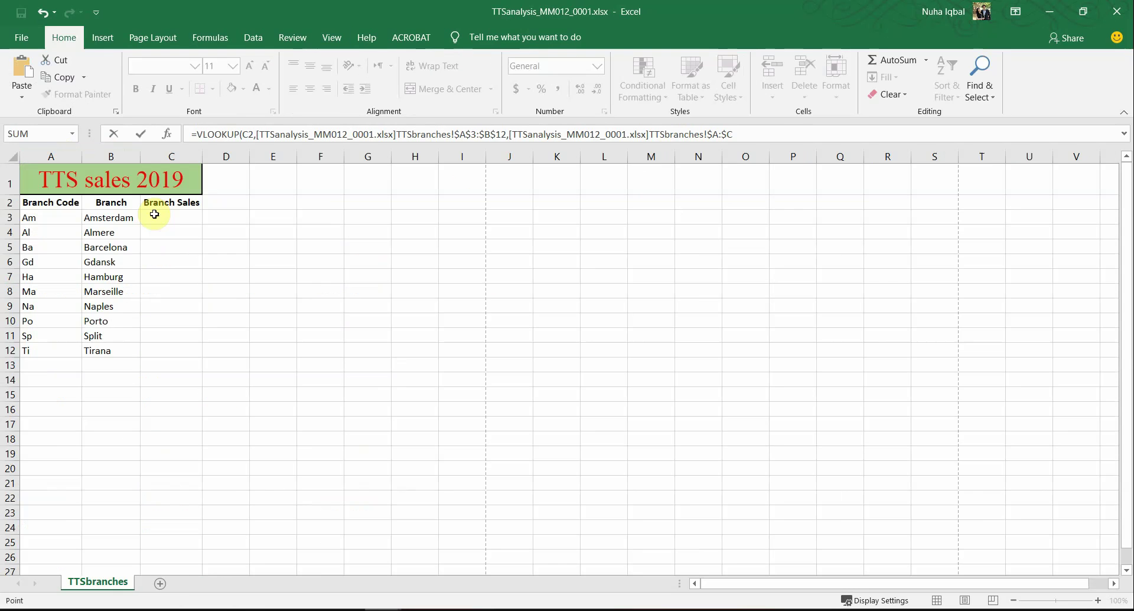
pyautogui.hotkey('ctrl', 'Tab')
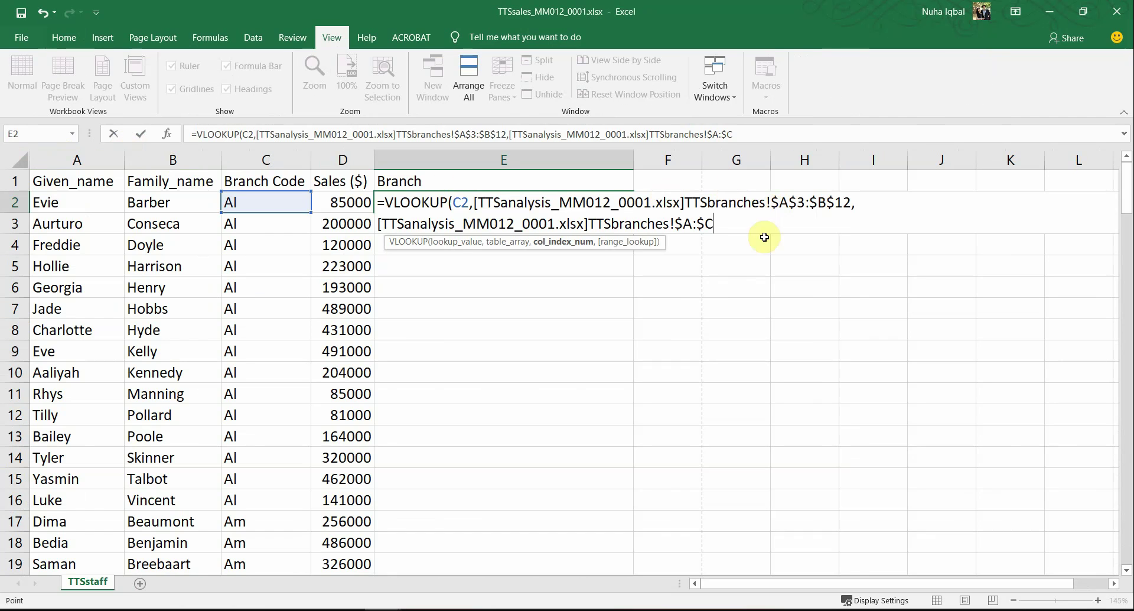
pyautogui.write(',')
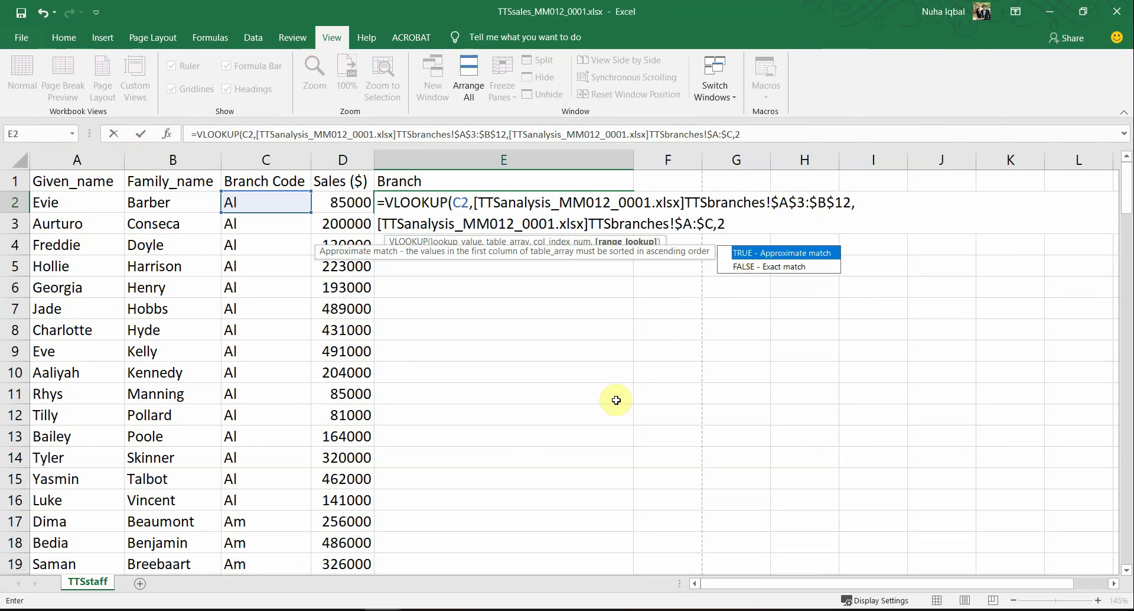
pyautogui.write('2,')
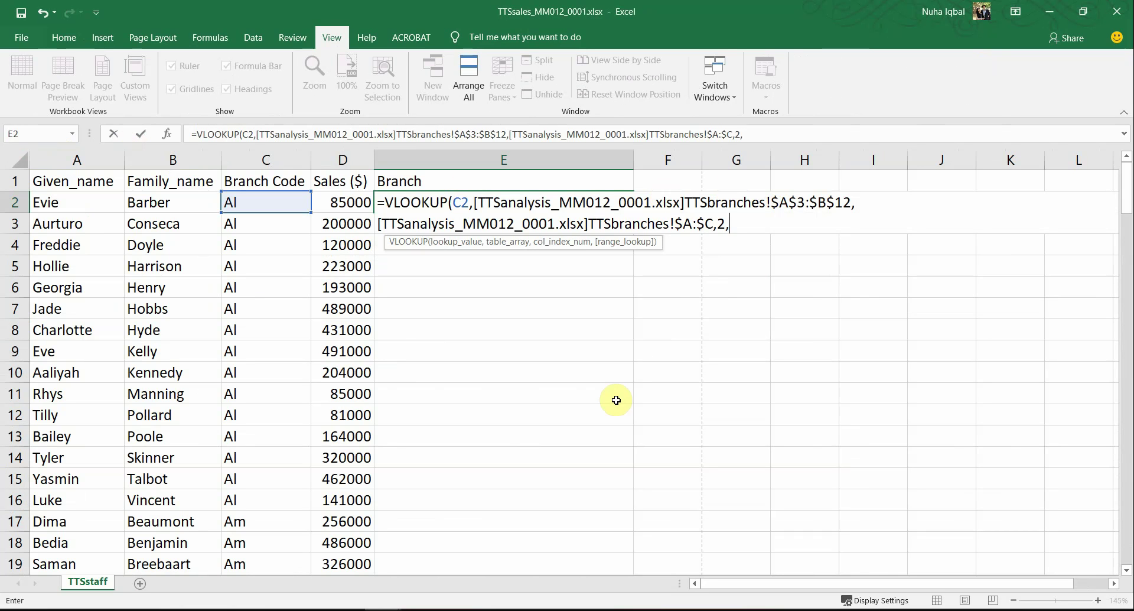
pyautogui.click(558, 252)
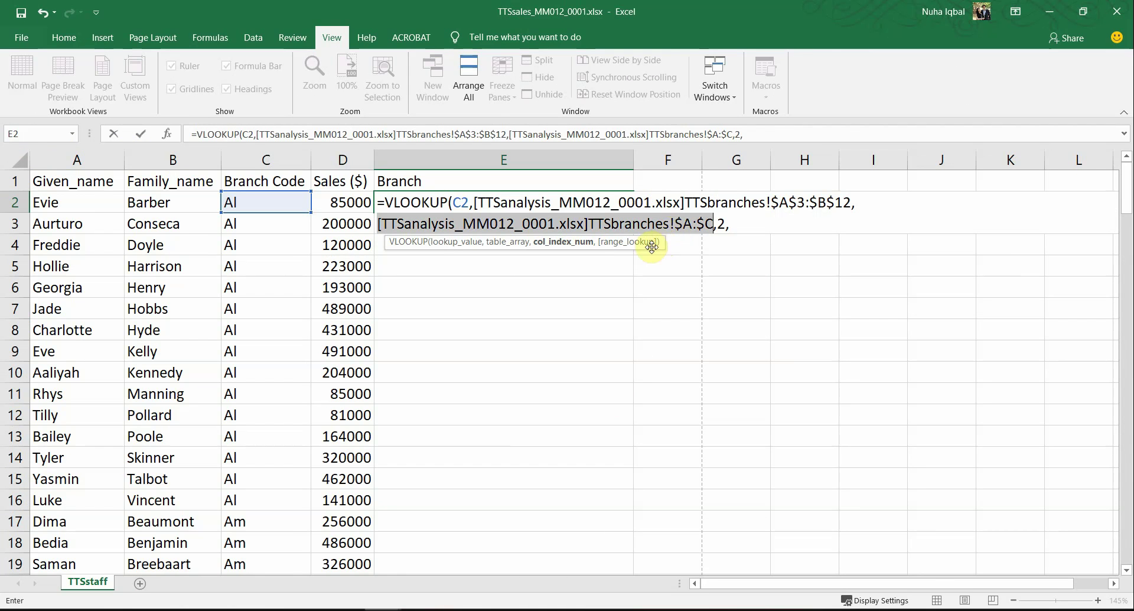
pyautogui.click(504, 246)
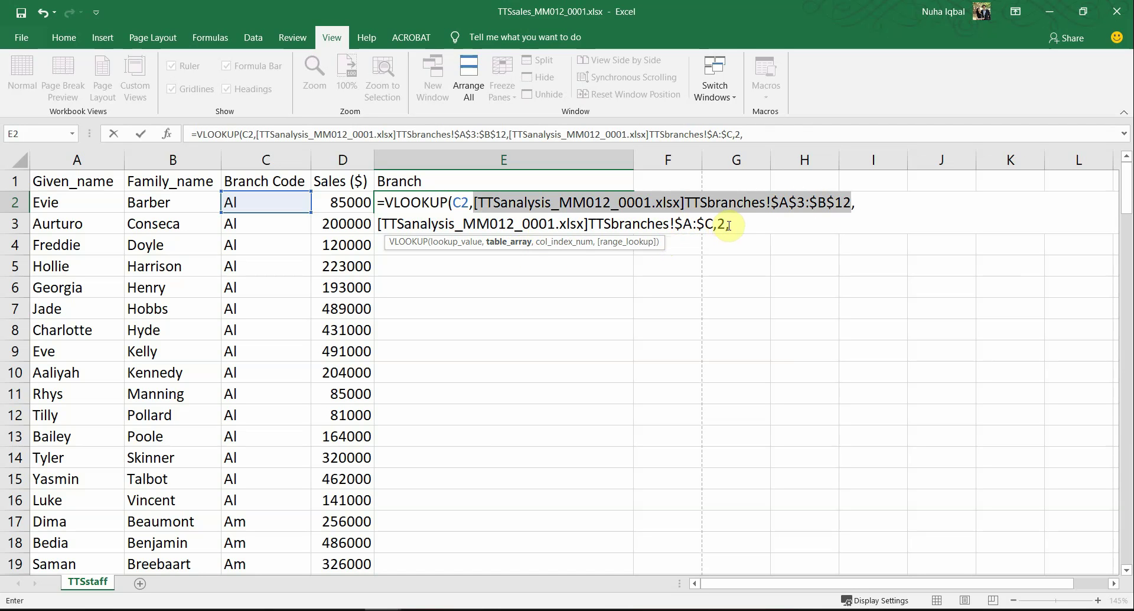
pyautogui.moveTo(736, 227); pyautogui.dragTo(378, 224)
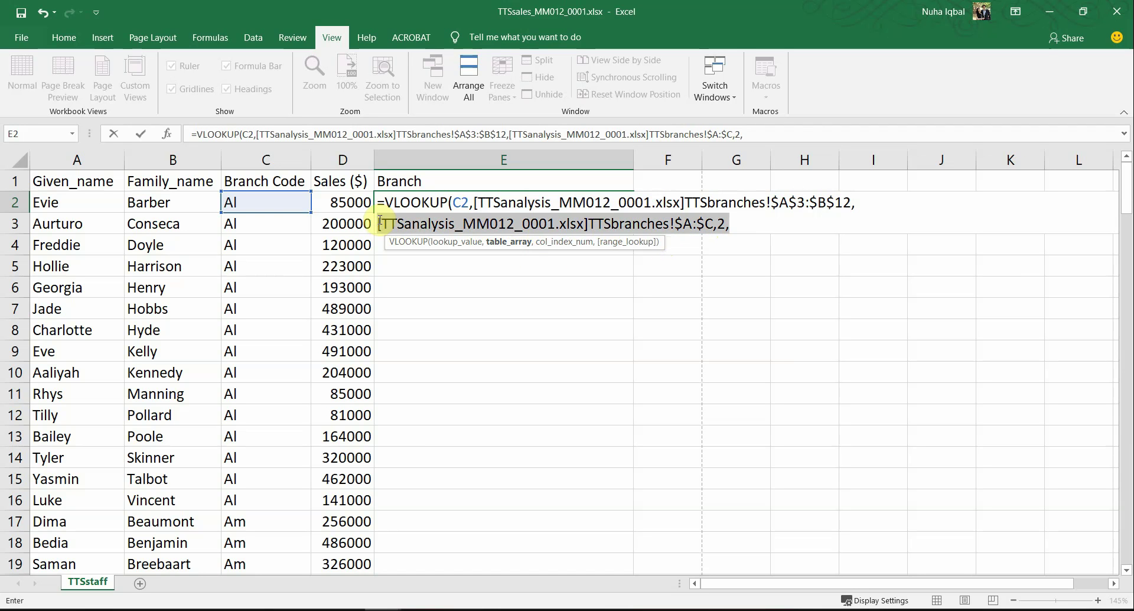
pyautogui.press('BackSpace')
pyautogui.write('[')
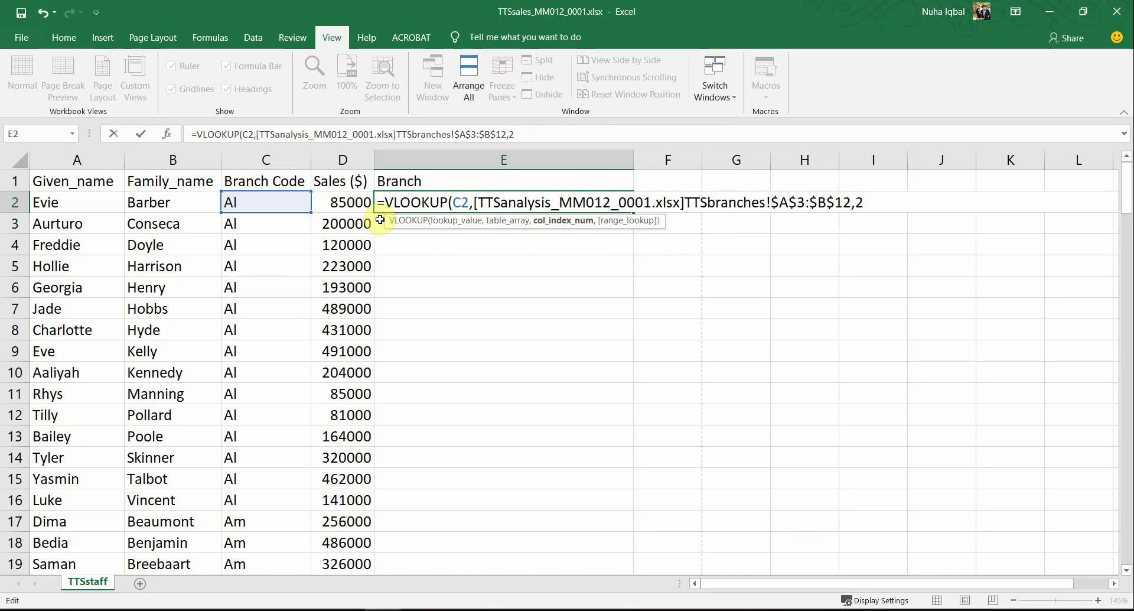
pyautogui.write(',')
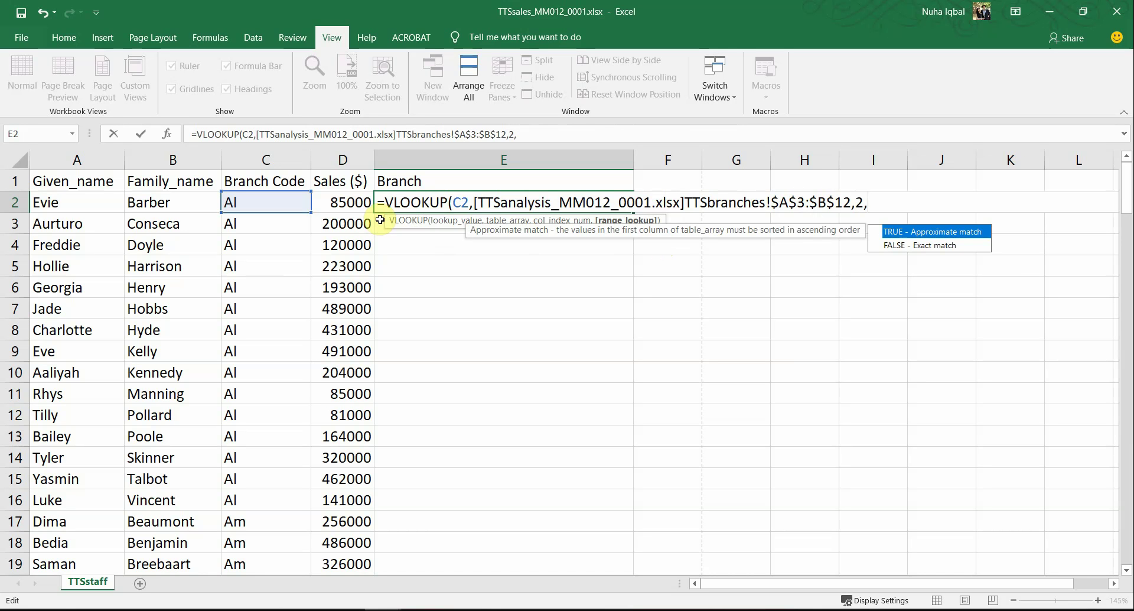
pyautogui.press('Down')
pyautogui.write('FALSE)')
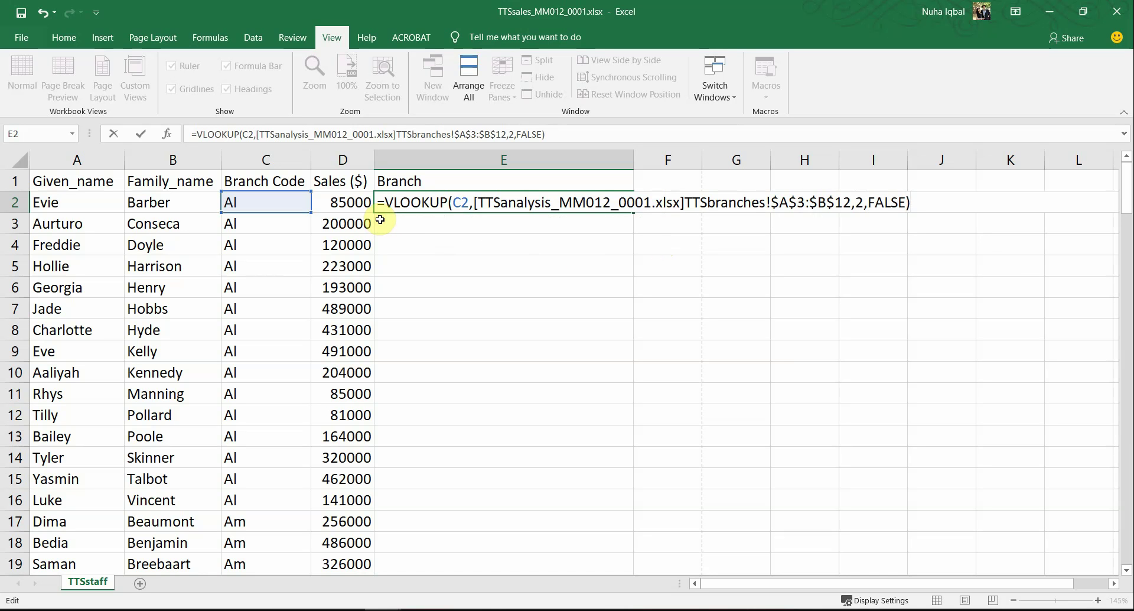
pyautogui.press('Return')
# Step: Check E2's result Almere against code C2 and autofit column E
pyautogui.click(399, 202)
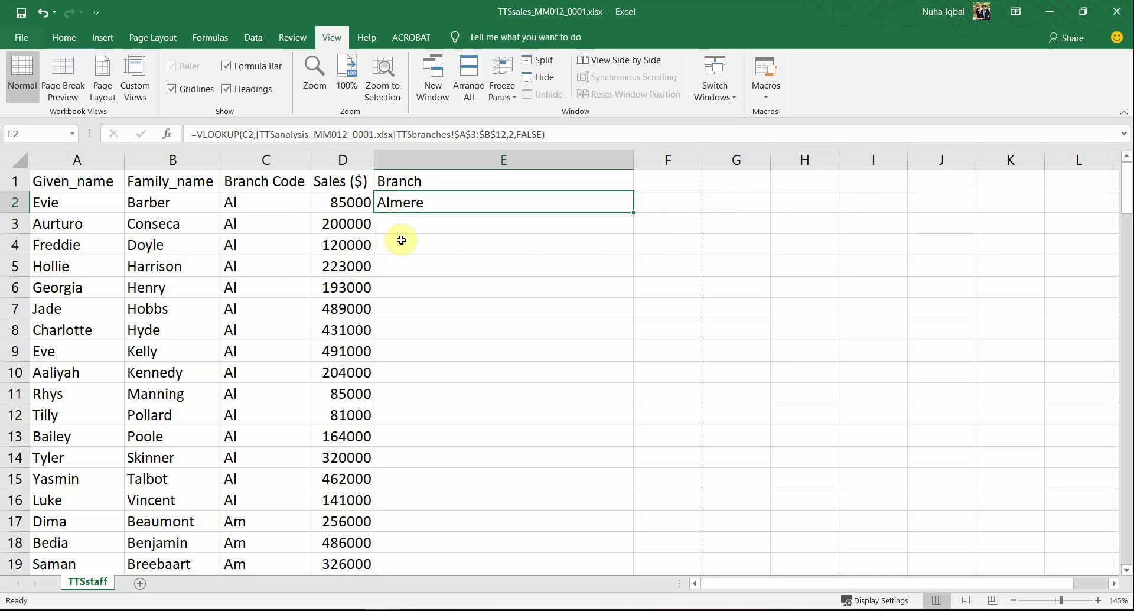
pyautogui.click(280, 208)
pyautogui.press('Right')
pyautogui.press('Right')
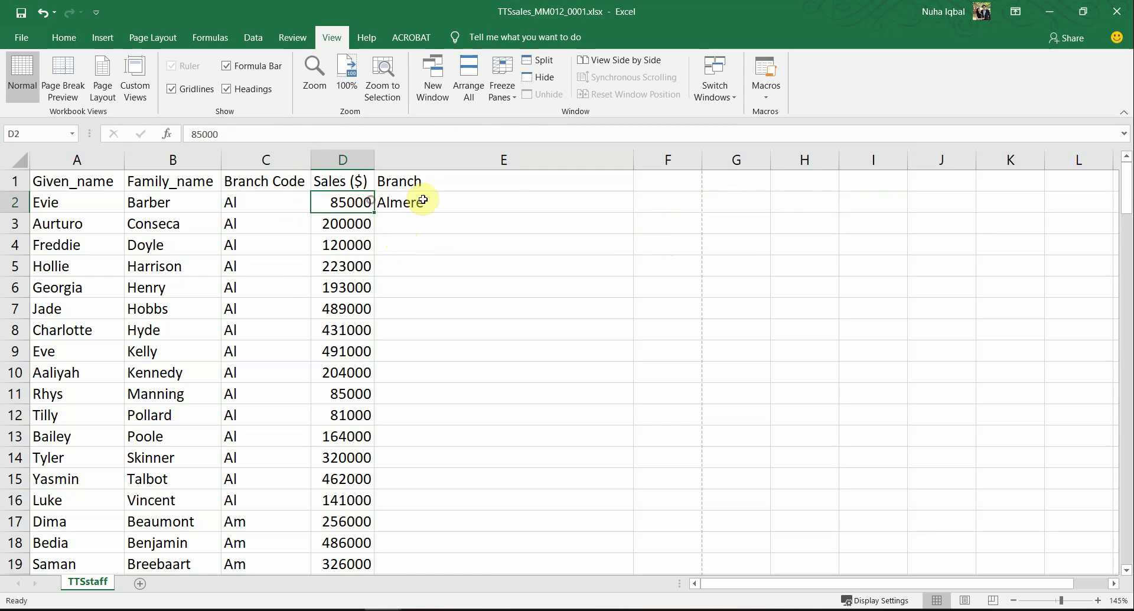
pyautogui.doubleClick(632, 162)
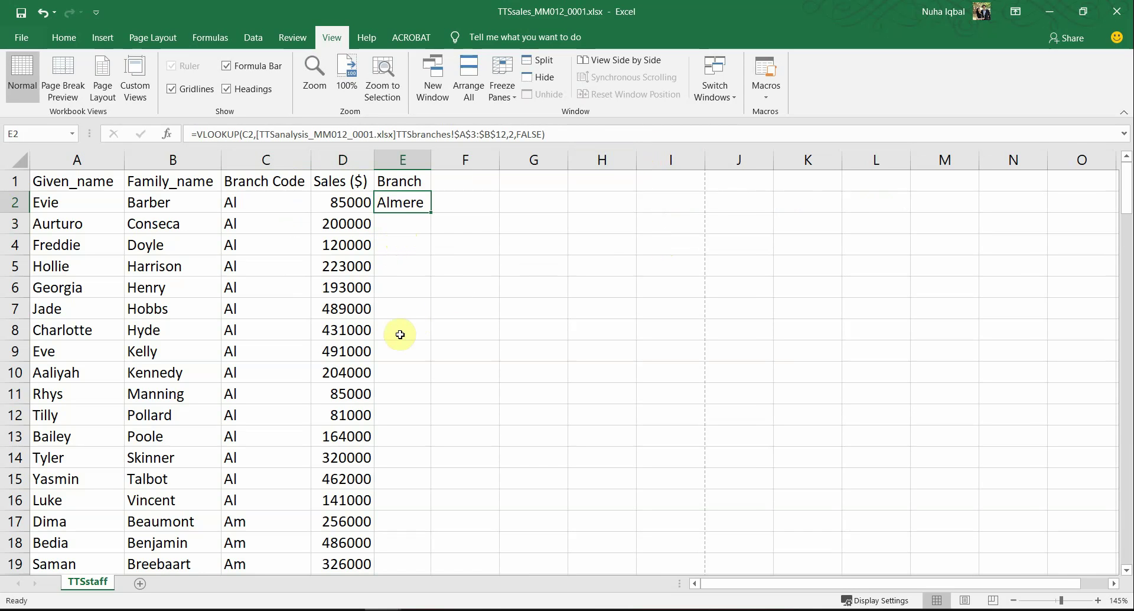
# Step: Highlight the replicate-formula instruction in the exam paper
pyautogui.keyDown('ctrl'); pyautogui.scroll(-3, 387, 345); pyautogui.keyUp('ctrl')
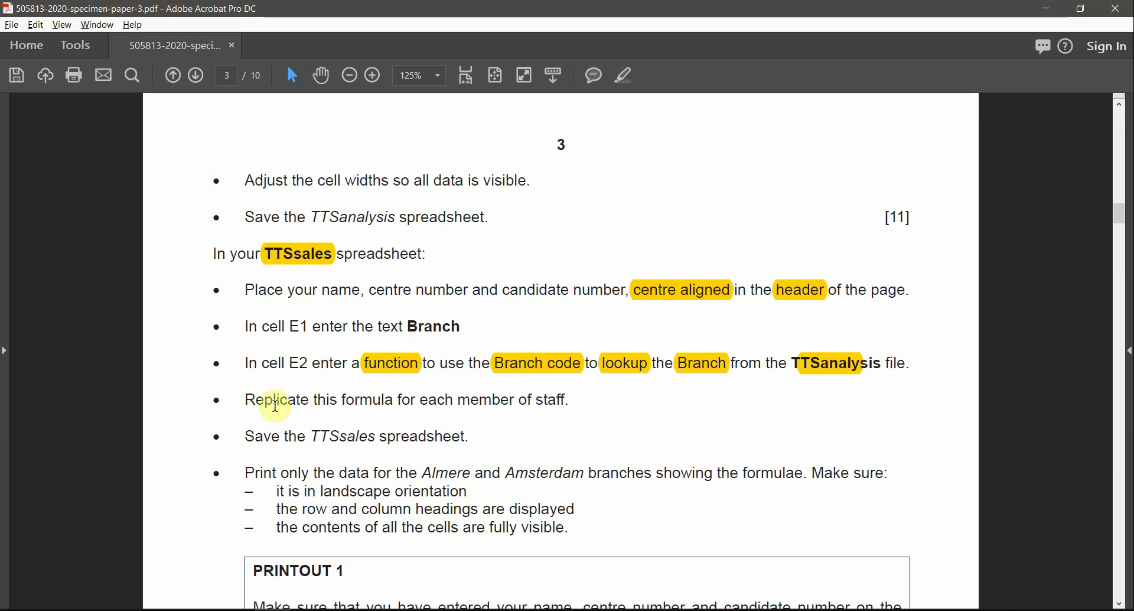
pyautogui.moveTo(244, 401); pyautogui.dragTo(392, 402)
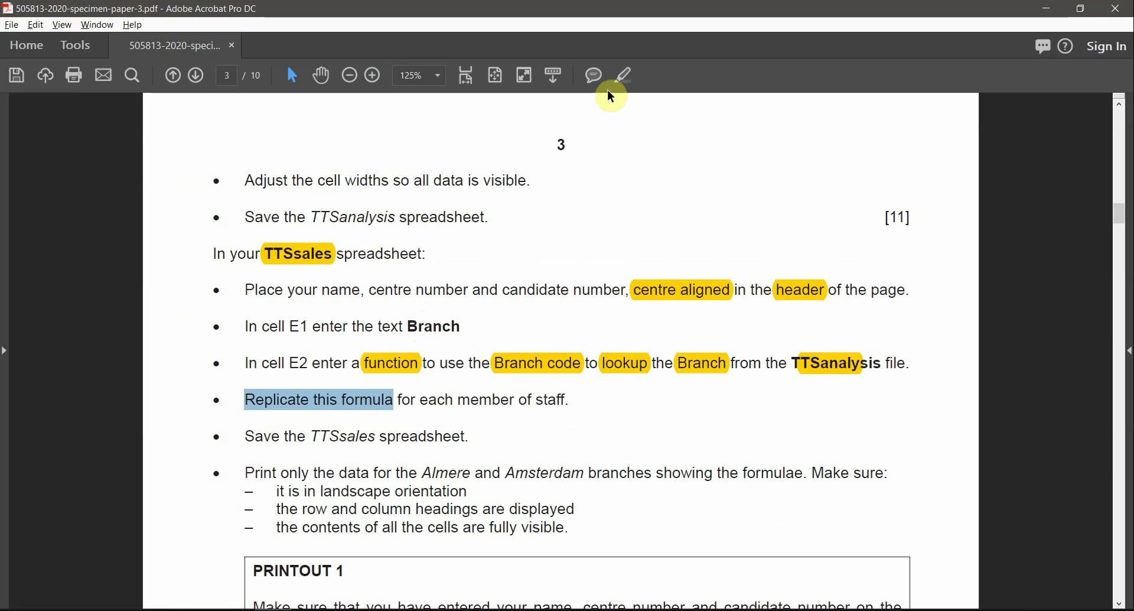
pyautogui.click(617, 75)
pyautogui.hotkey('alt', 'Tab')
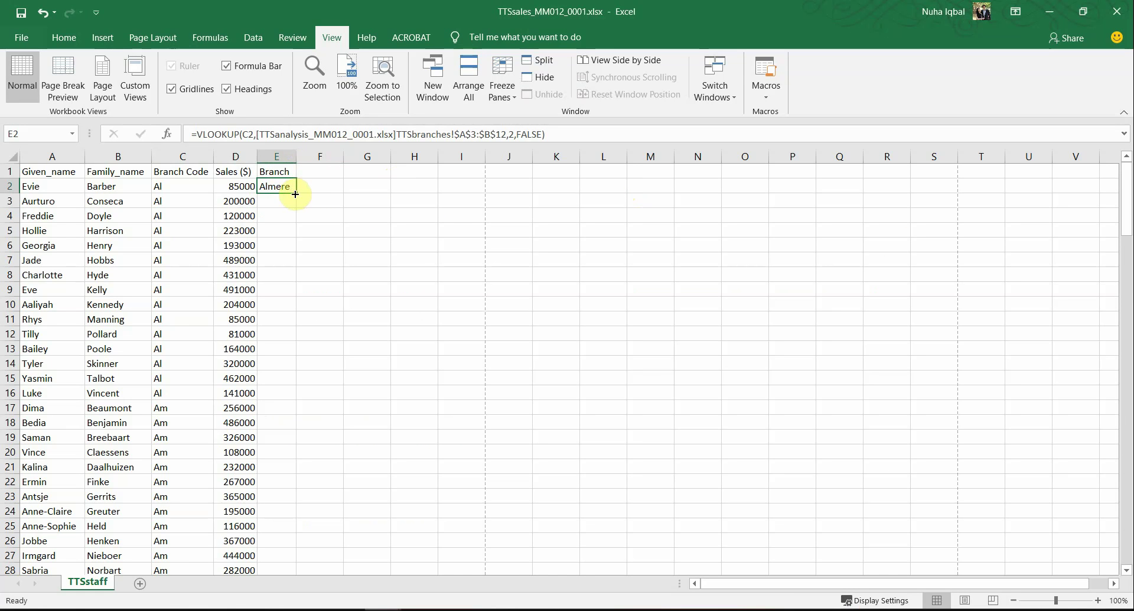
# Step: Fill the E2 VLOOKUP down for every staff row and autofit column E to fit Amsterdam
pyautogui.doubleClick(296, 194)
pyautogui.scroll(-8, 467, 435)
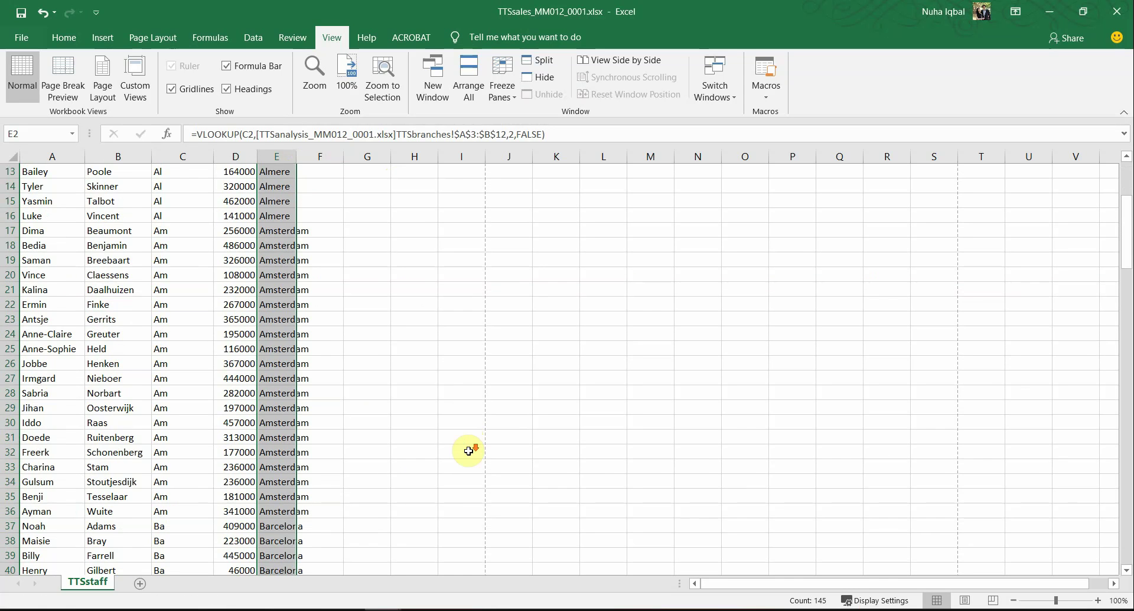
pyautogui.click(273, 259)
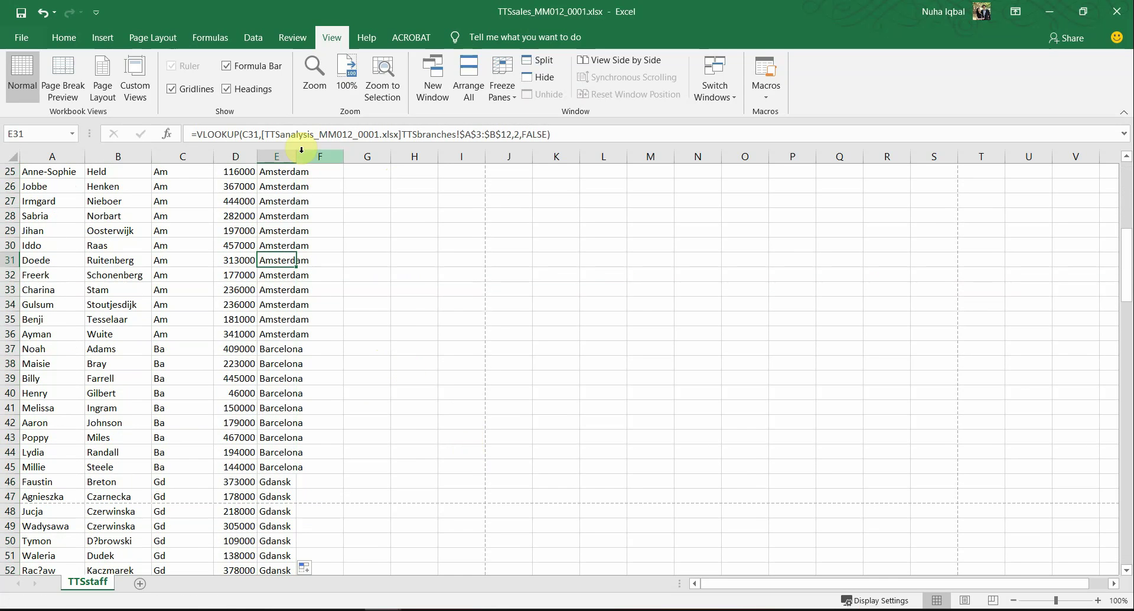
pyautogui.doubleClick(293, 153)
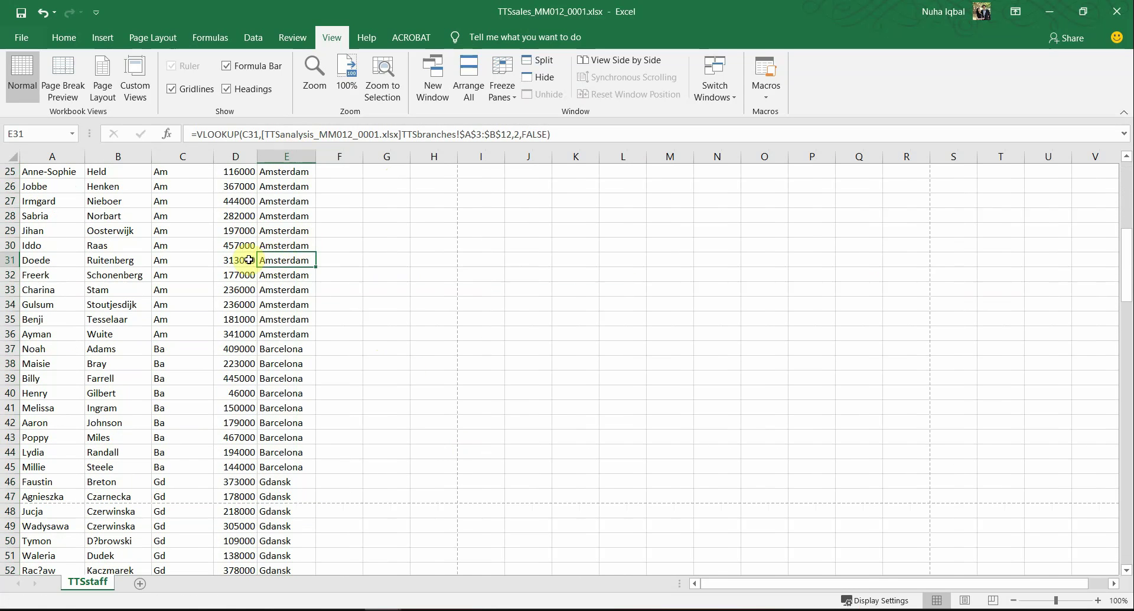
pyautogui.click(192, 260)
pyautogui.click(293, 259)
# Step: Spot-check the copied lookups, e.g. Barcelona in E45 against code Ba in C45
pyautogui.scroll(-2, 289, 460)
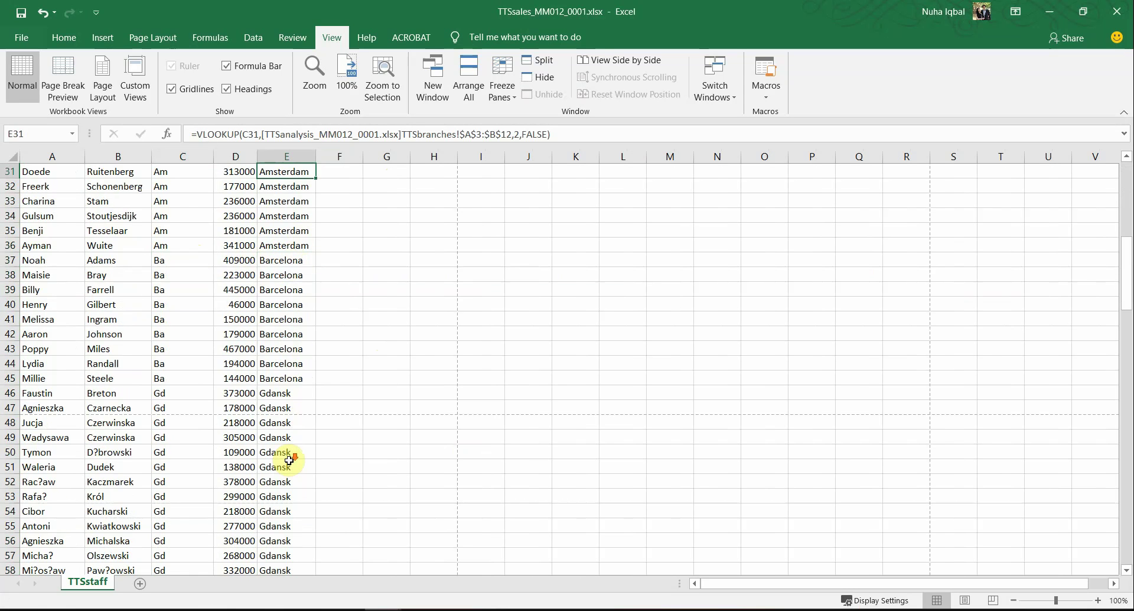
pyautogui.scroll(-1, 289, 460)
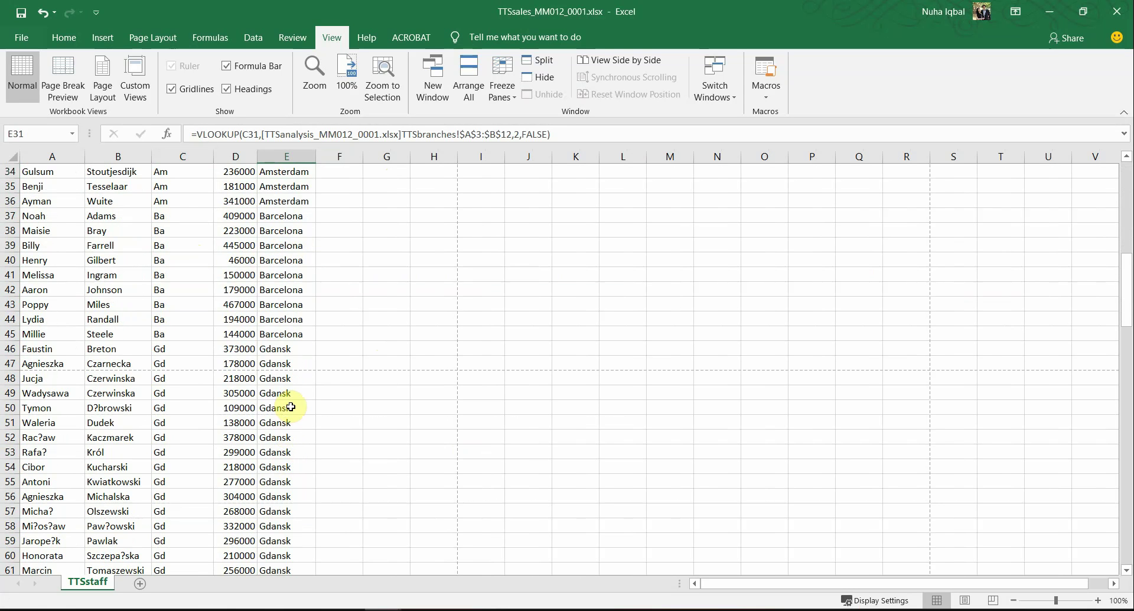
pyautogui.click(277, 333)
pyautogui.click(190, 335)
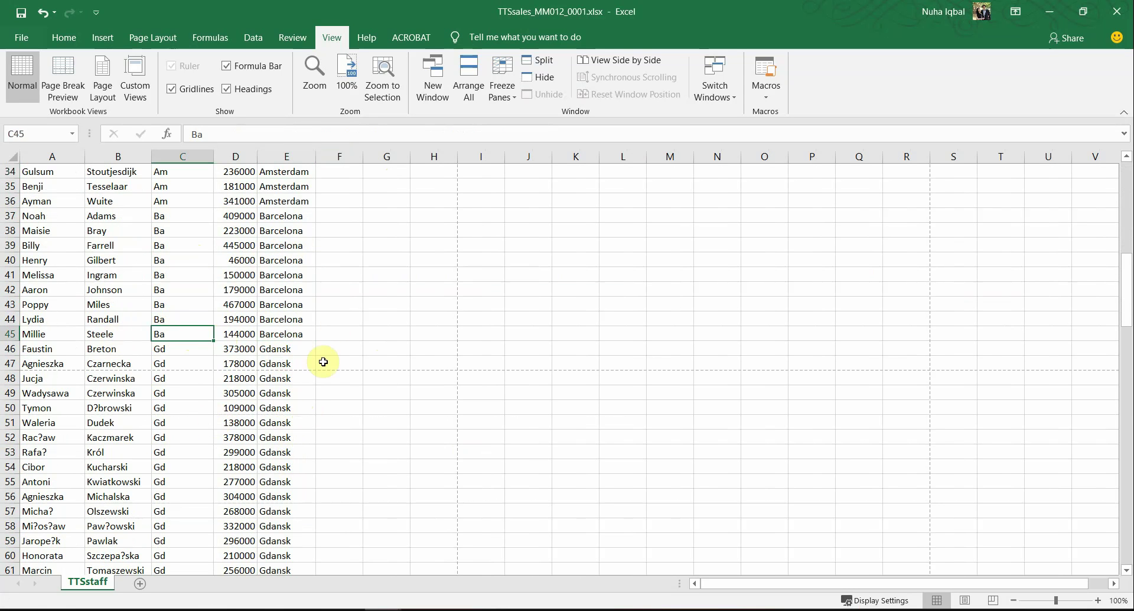
pyautogui.scroll(-20, 296, 431)
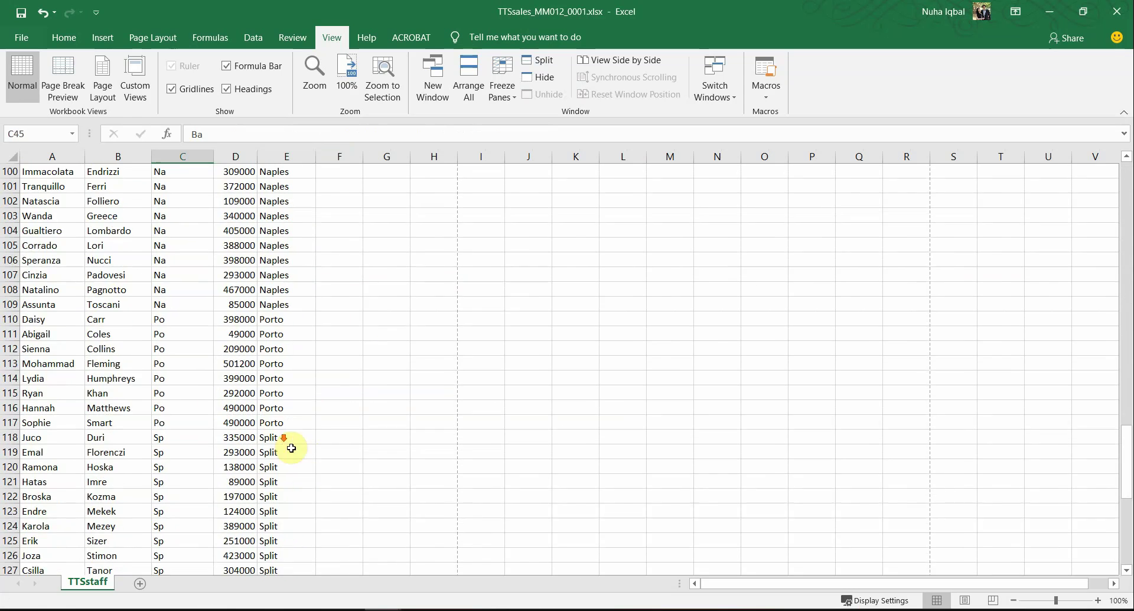
pyautogui.scroll(-7, 291, 448)
pyautogui.scroll(20, 272, 568)
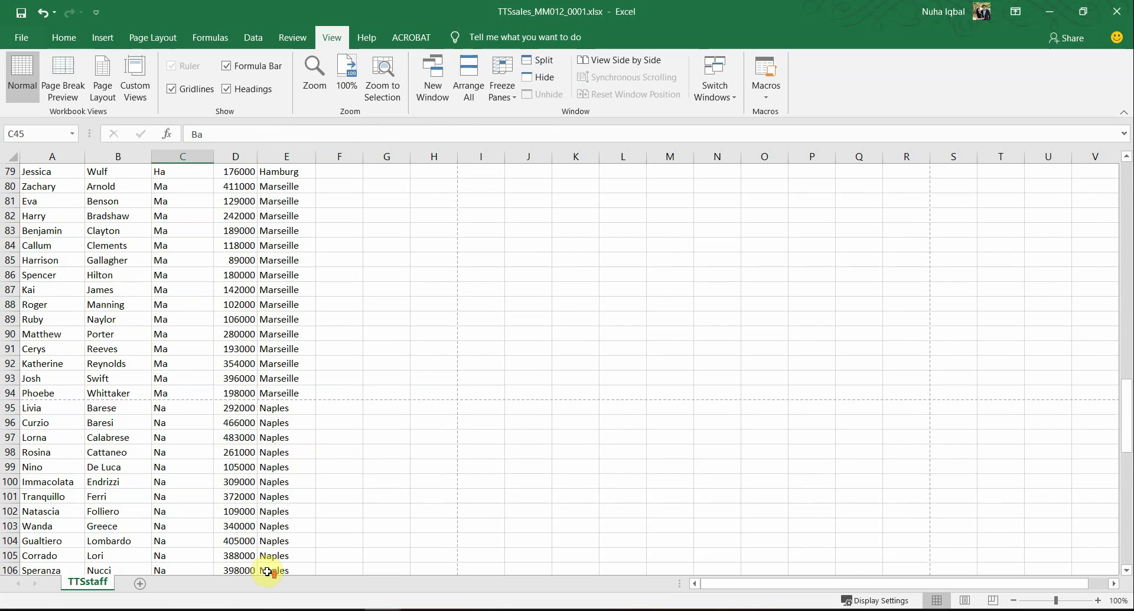
pyautogui.scroll(7, 267, 583)
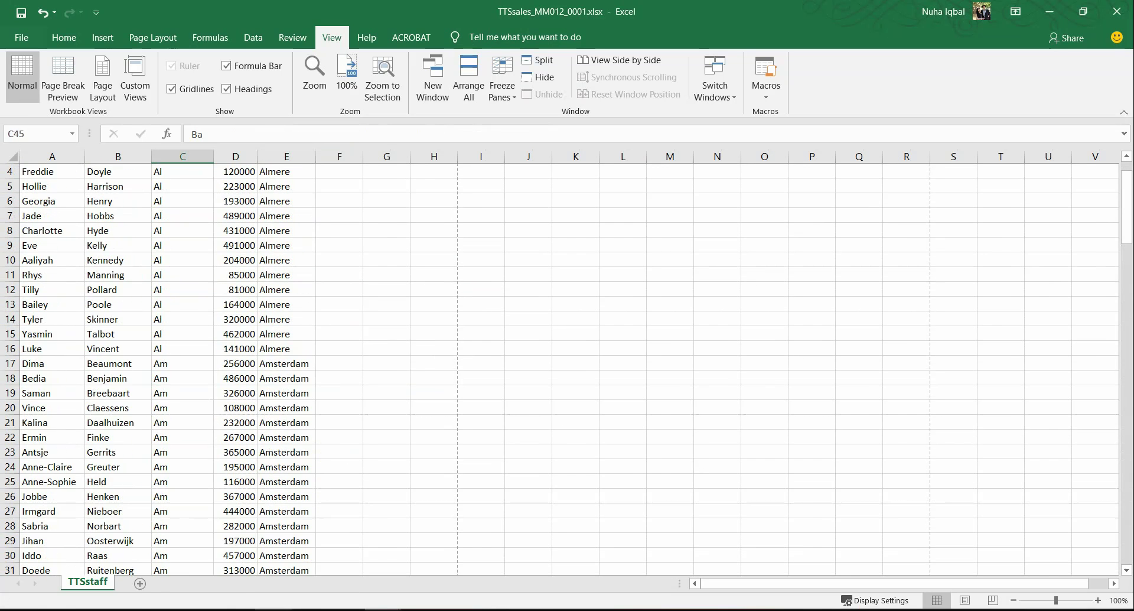
pyautogui.click(273, 609)
pyautogui.scroll(-1, 526, 422)
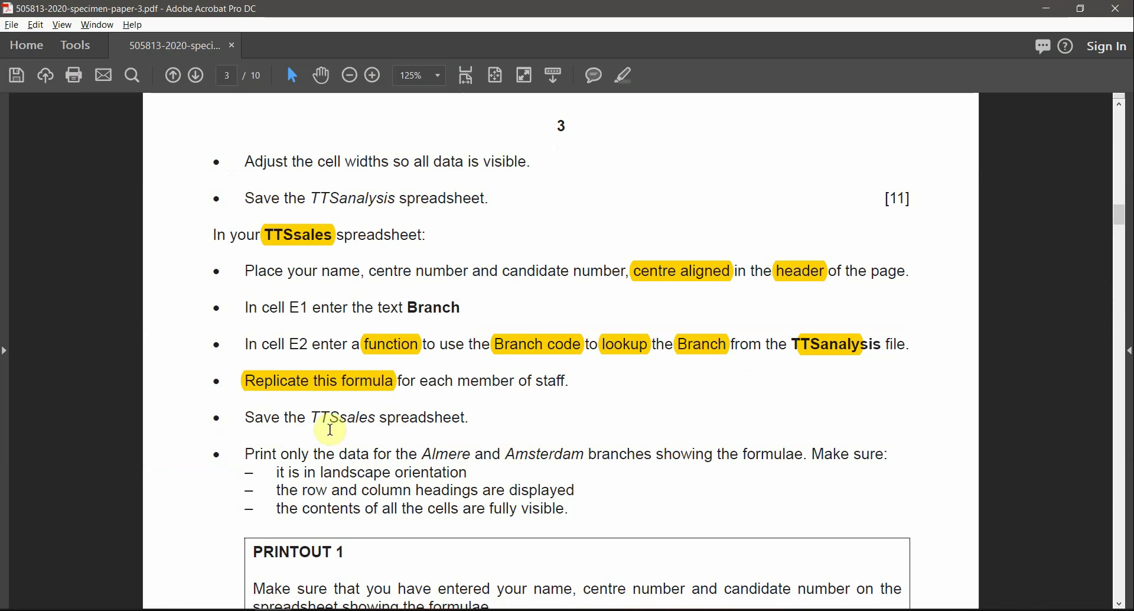
# Step: Highlight the save-TTSsales instruction in the exam paper
pyautogui.moveTo(310, 421); pyautogui.dragTo(466, 419)
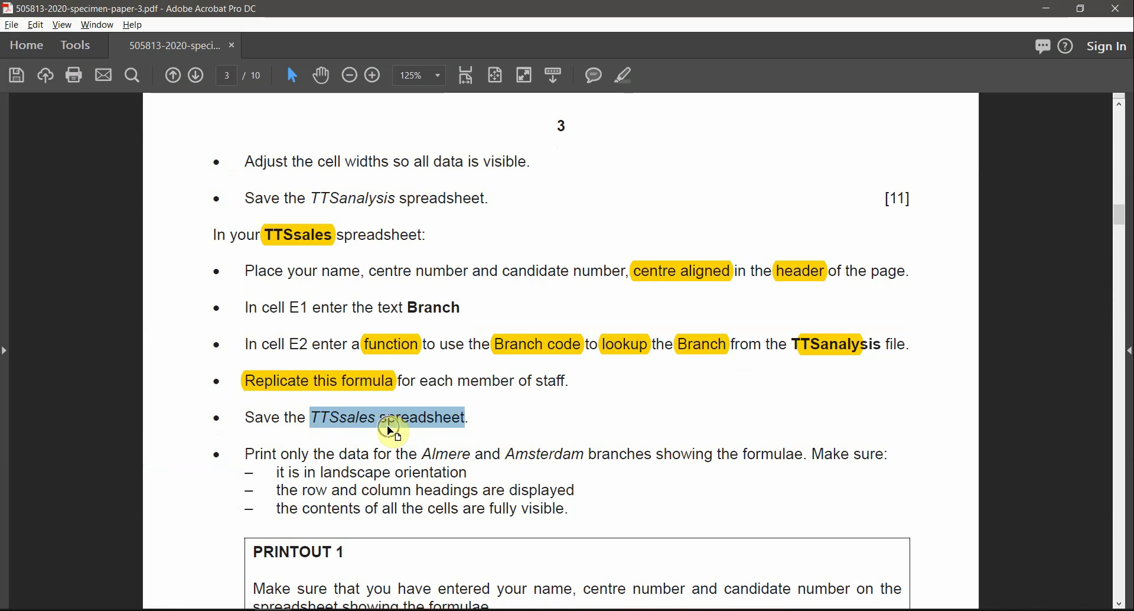
pyautogui.click(633, 66)
pyautogui.hotkey('alt', 'Tab')
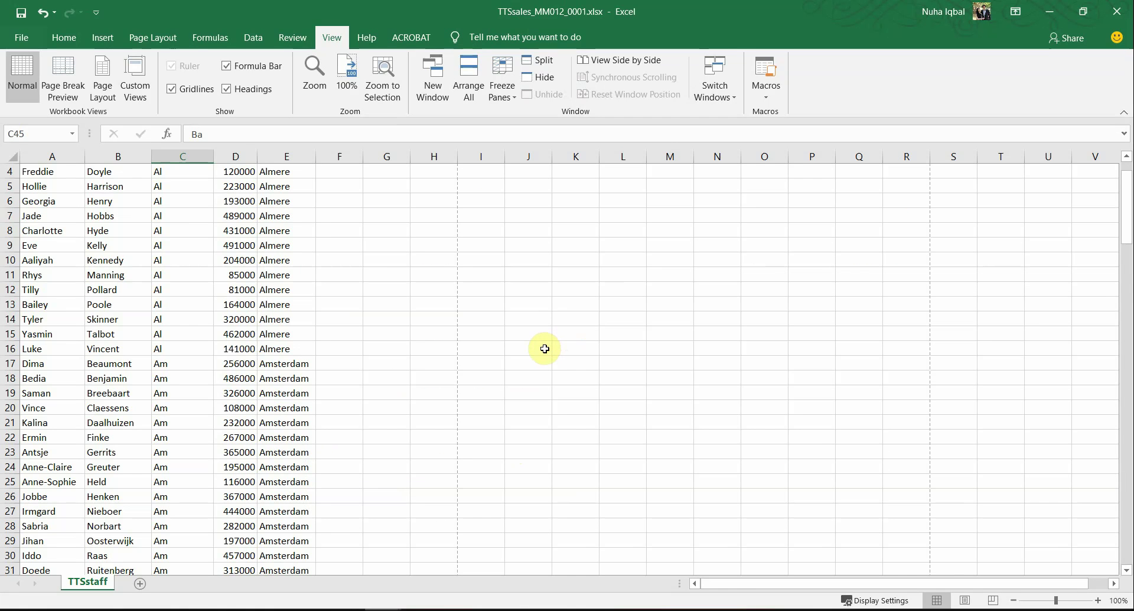
pyautogui.hotkey('alt', 'Tab')
# Step: Highlight 'Amsterdam', 'Almere' and 'the formulae' in the print instruction
pyautogui.scroll(-3, 380, 458)
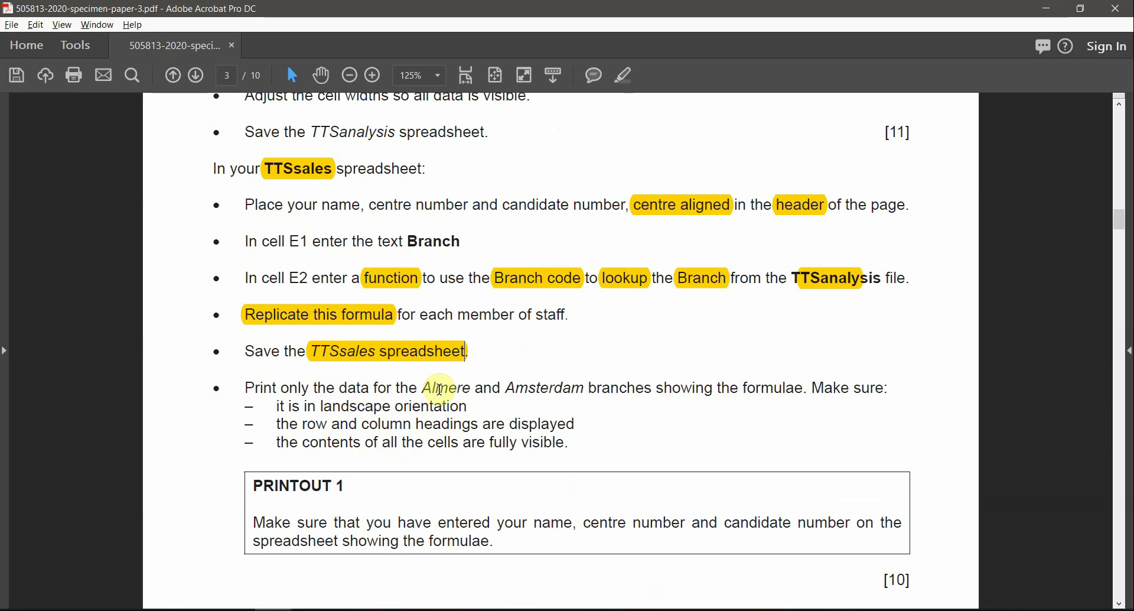
pyautogui.moveTo(509, 388); pyautogui.dragTo(577, 388)
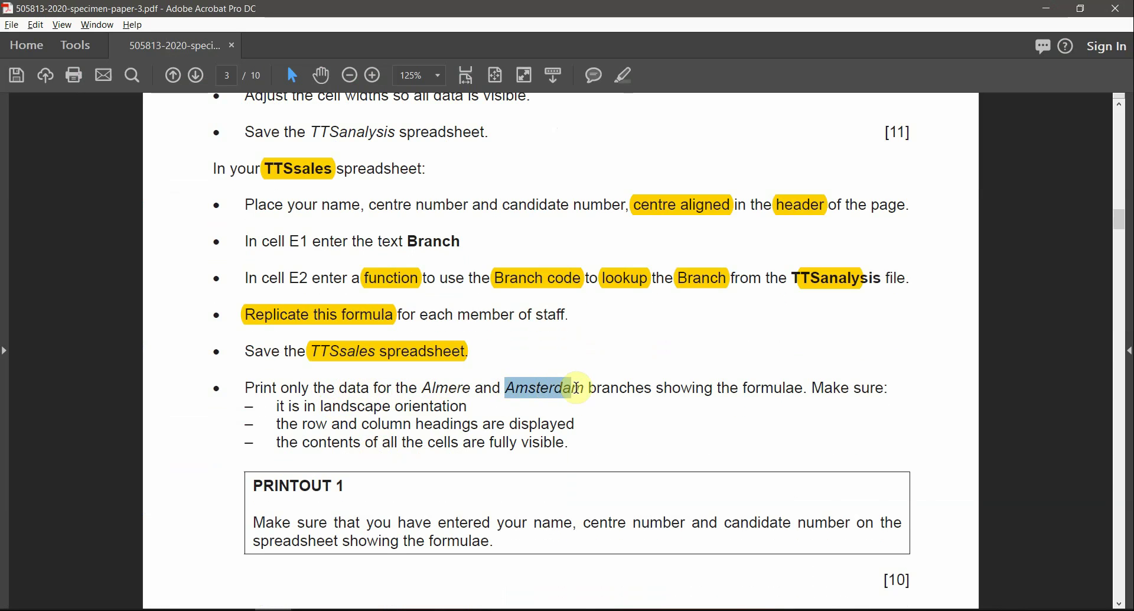
pyautogui.click(623, 74)
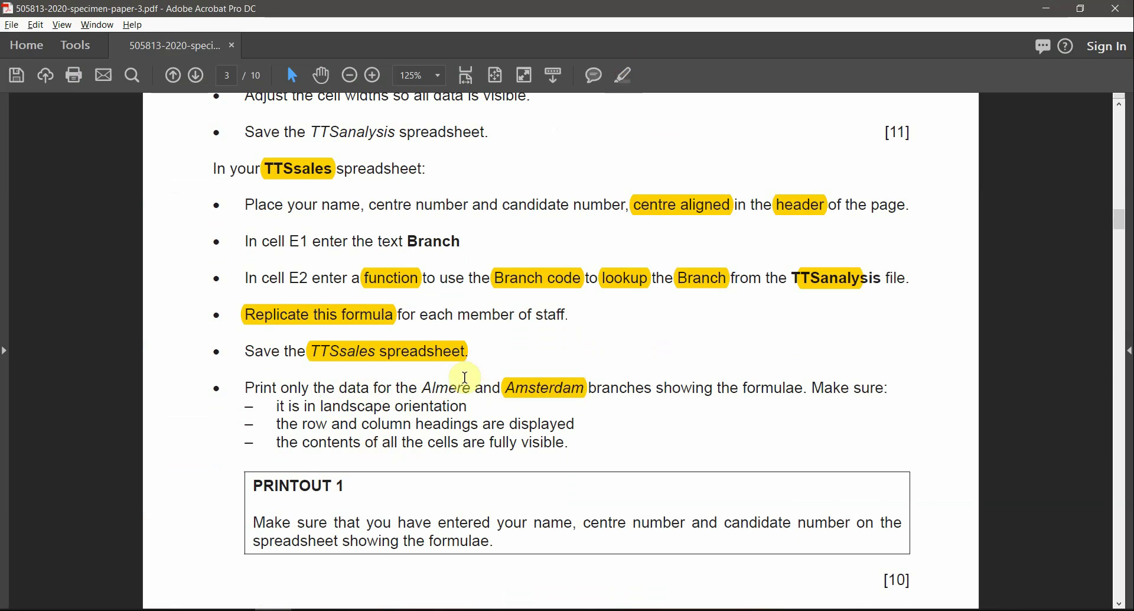
pyautogui.doubleClick(452, 387)
pyautogui.click(623, 75)
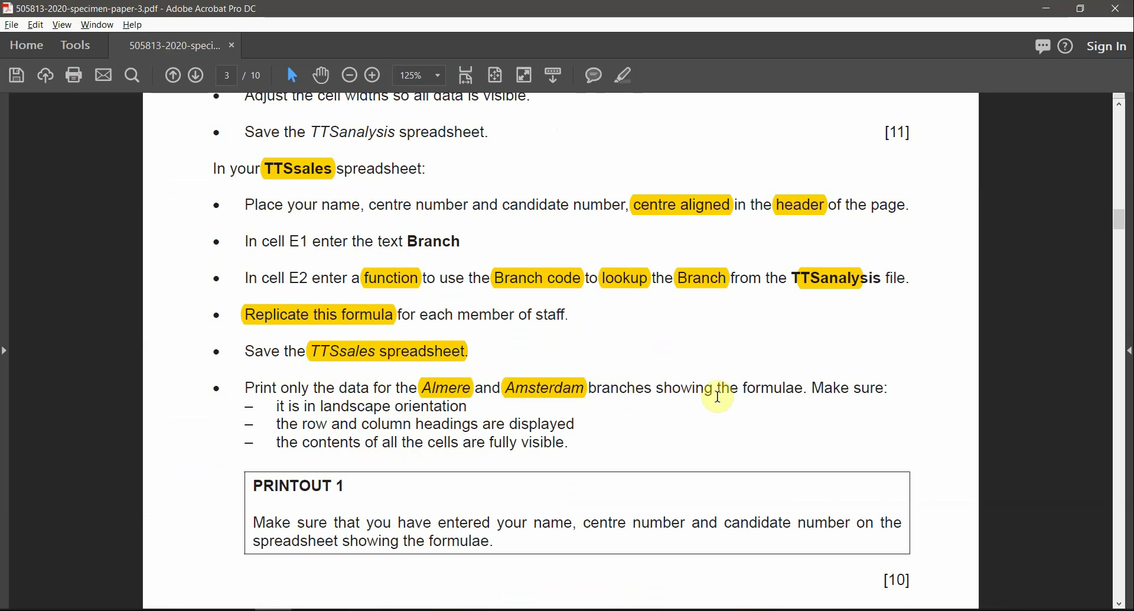
pyautogui.moveTo(749, 391); pyautogui.dragTo(692, 390)
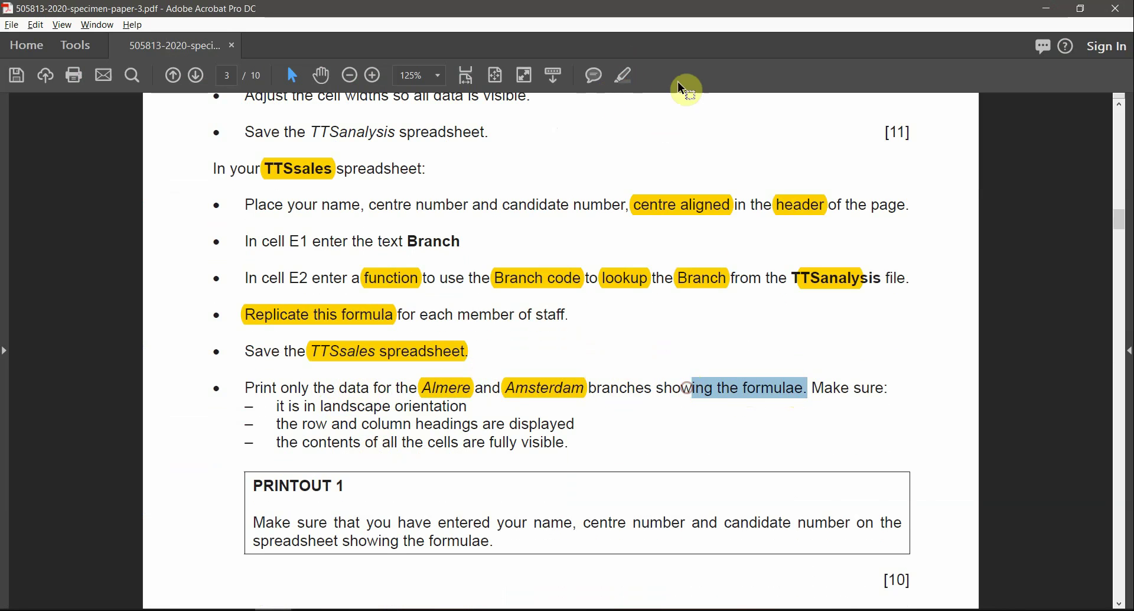
pyautogui.click(627, 77)
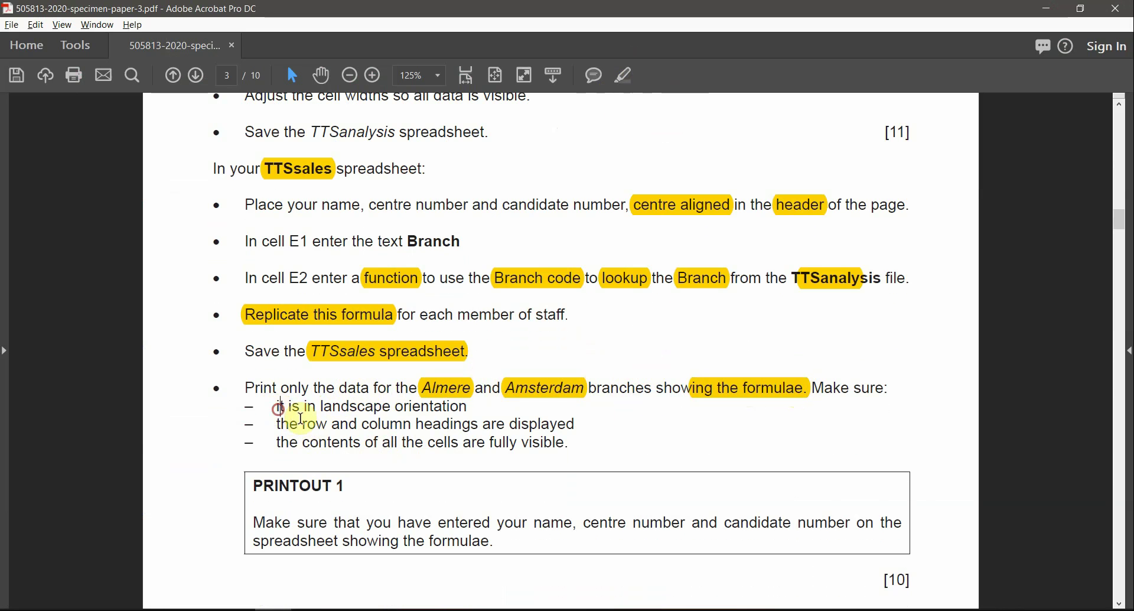
# Step: Reselect the phrase 'the Almere and Amsterdam branches' in the print instruction
pyautogui.moveTo(301, 418); pyautogui.dragTo(536, 430)
pyautogui.click(542, 424)
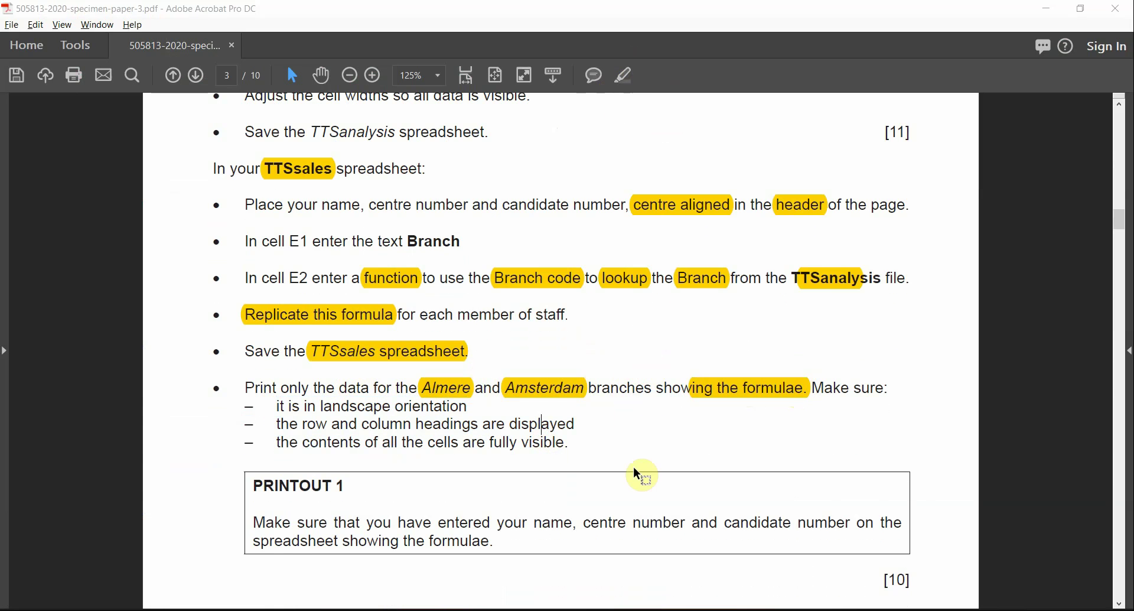
pyautogui.hotkey('alt', 'Tab')
pyautogui.hotkey('alt', 'Tab')
pyautogui.moveTo(624, 387); pyautogui.dragTo(401, 388)
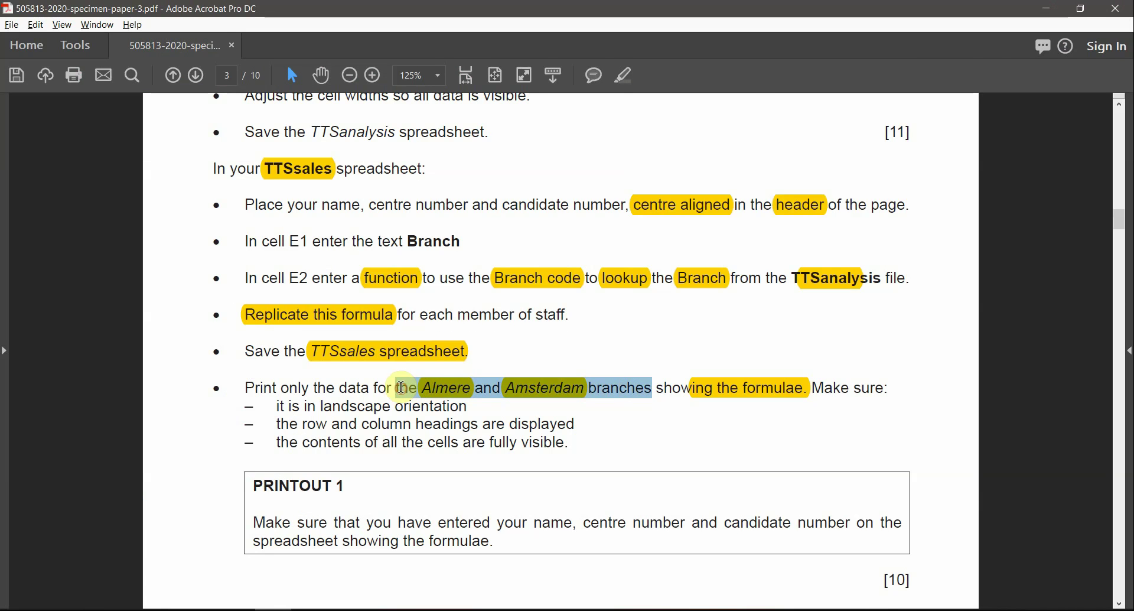
pyautogui.hotkey('alt', 'Tab')
pyautogui.scroll(1, 246, 323)
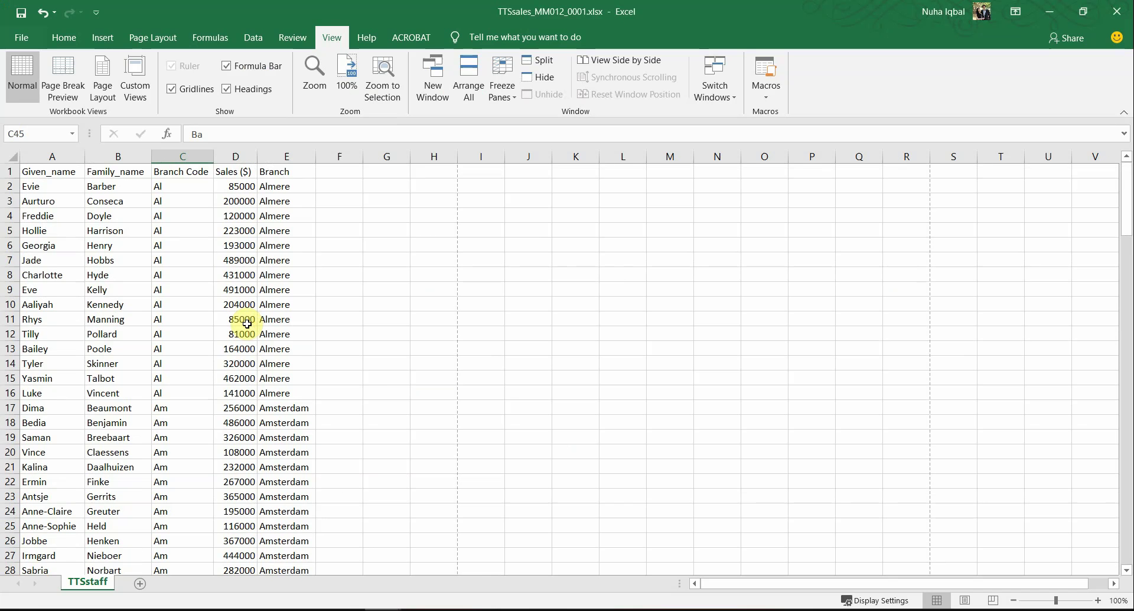
# Step: Turn on header filters and autofit every column of the TTSstaff table
pyautogui.click(59, 37)
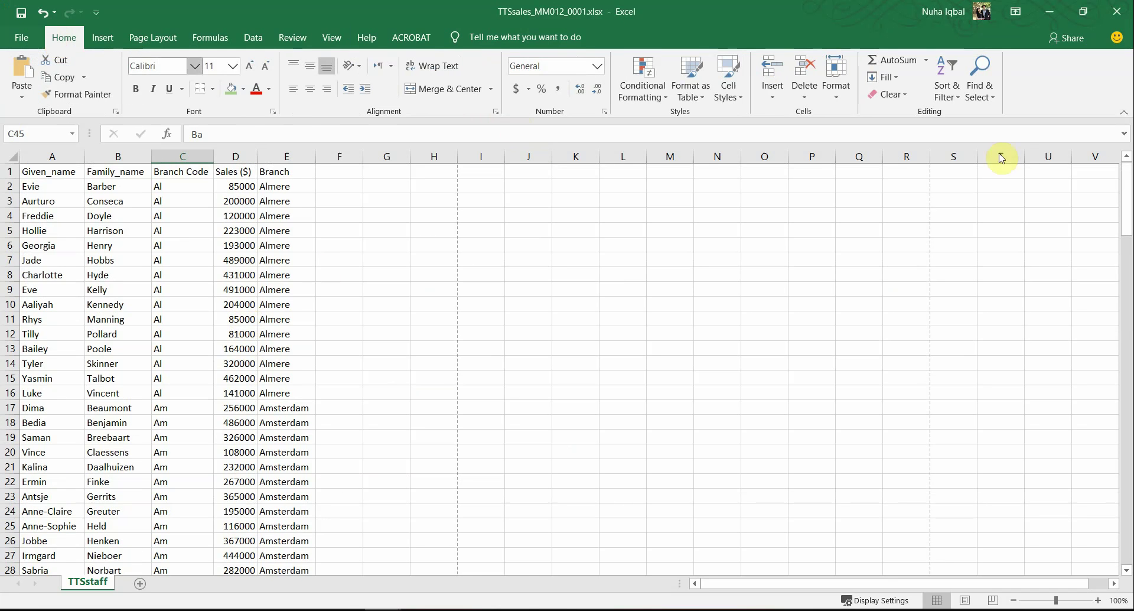
pyautogui.click(954, 100)
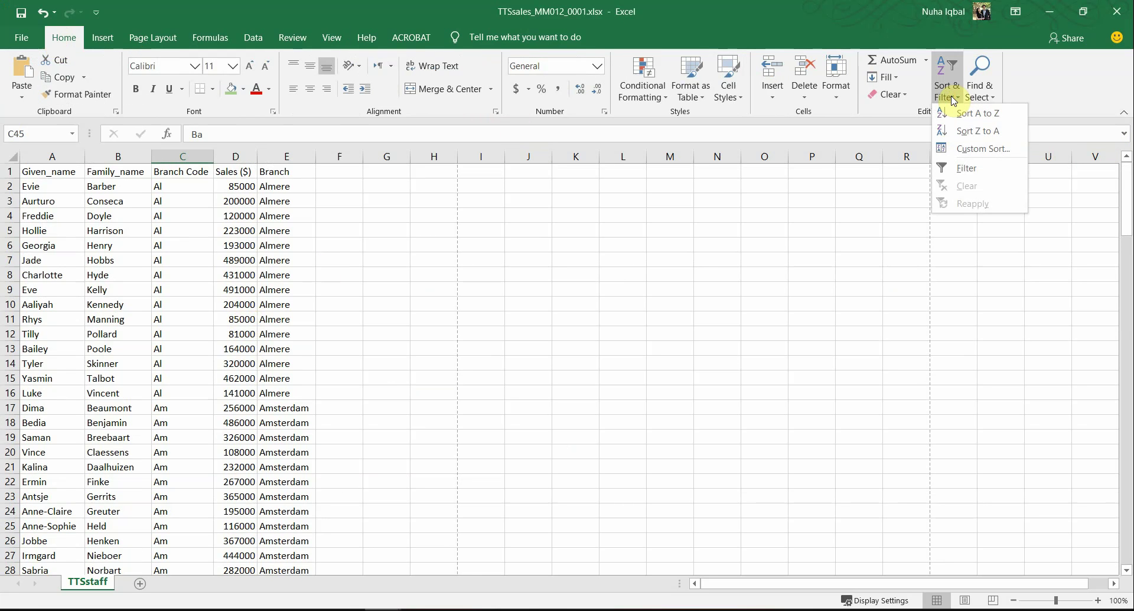
pyautogui.click(964, 169)
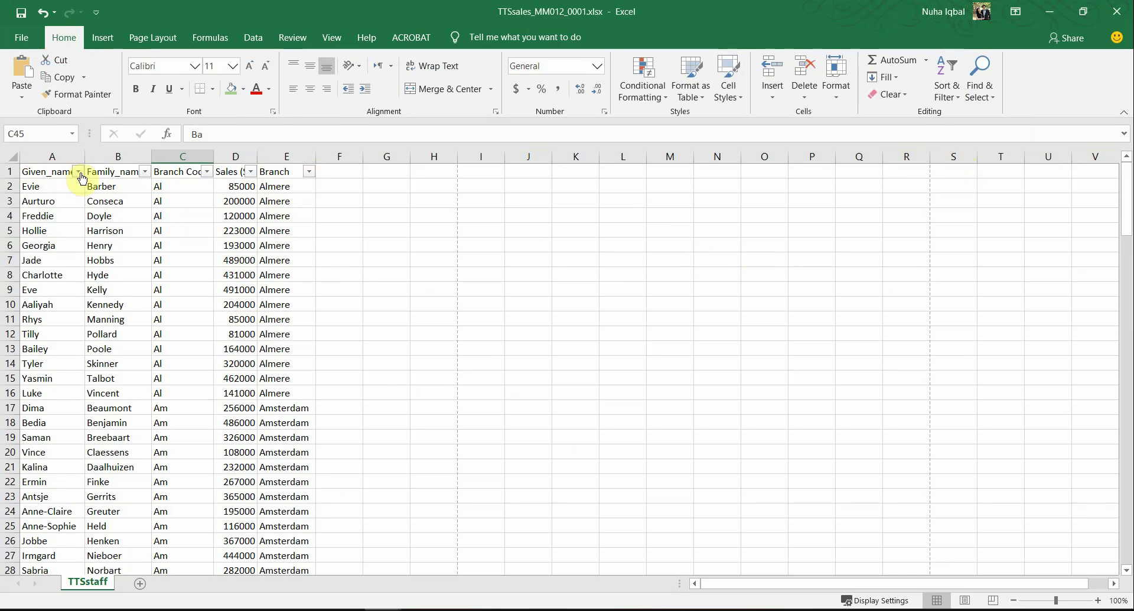
pyautogui.click(12, 156)
pyautogui.doubleClick(85, 155)
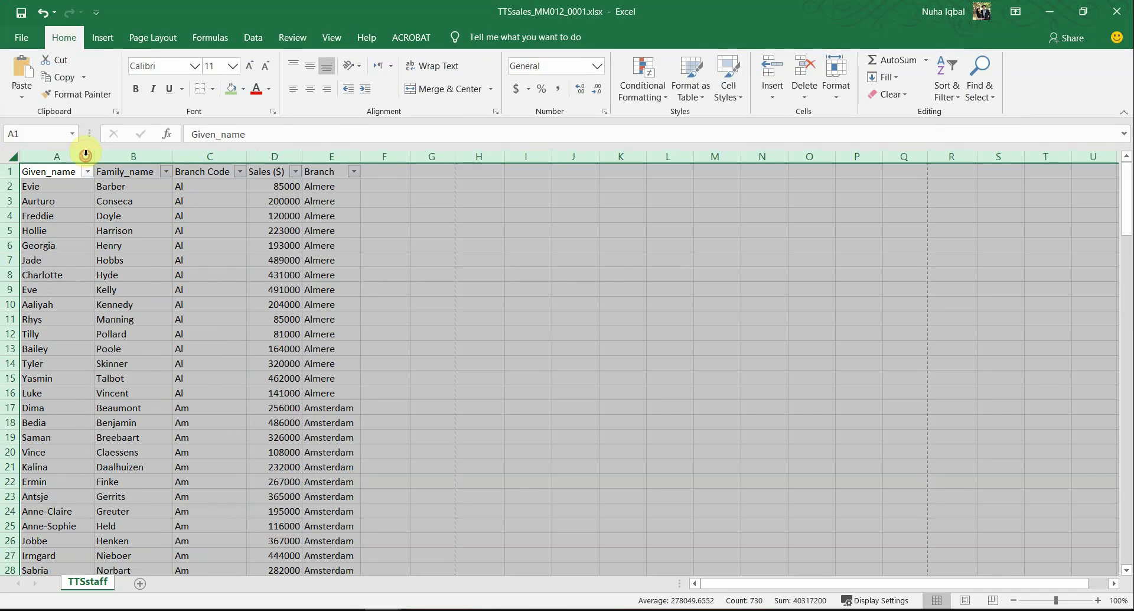
pyautogui.click(128, 224)
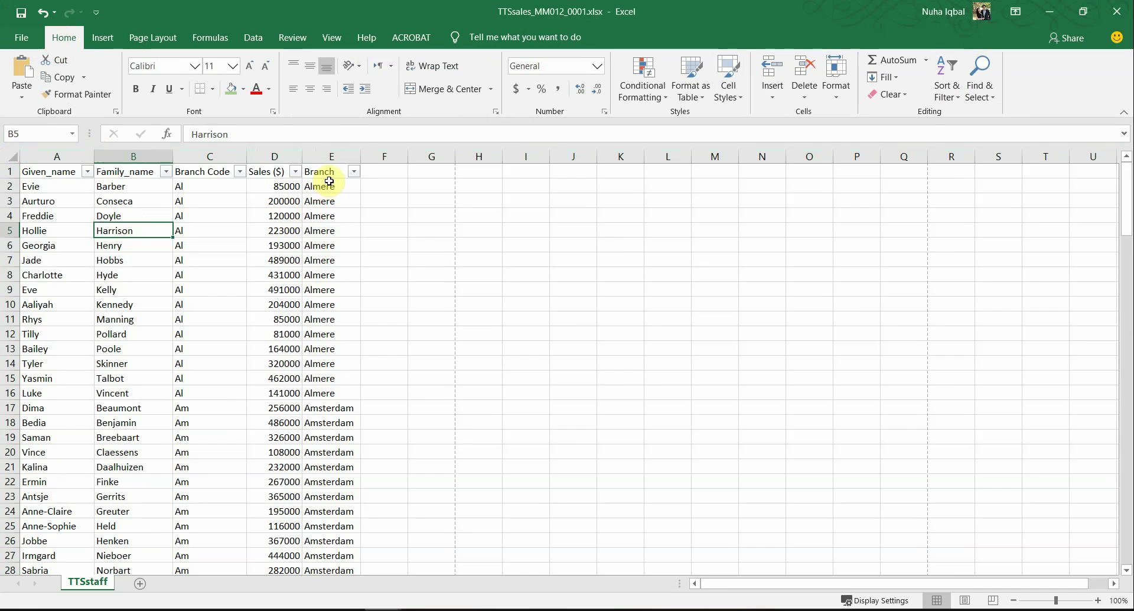
# Step: Open the Branch filter and recheck the required Almere and Amsterdam branches in the exam paper
pyautogui.click(355, 172)
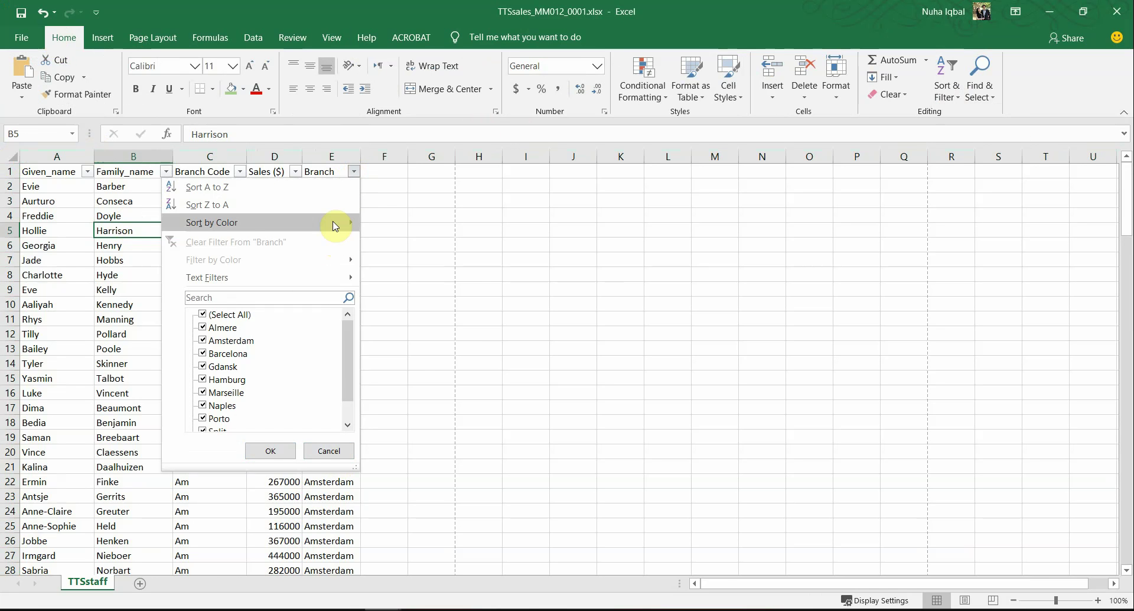
pyautogui.moveTo(348, 279)
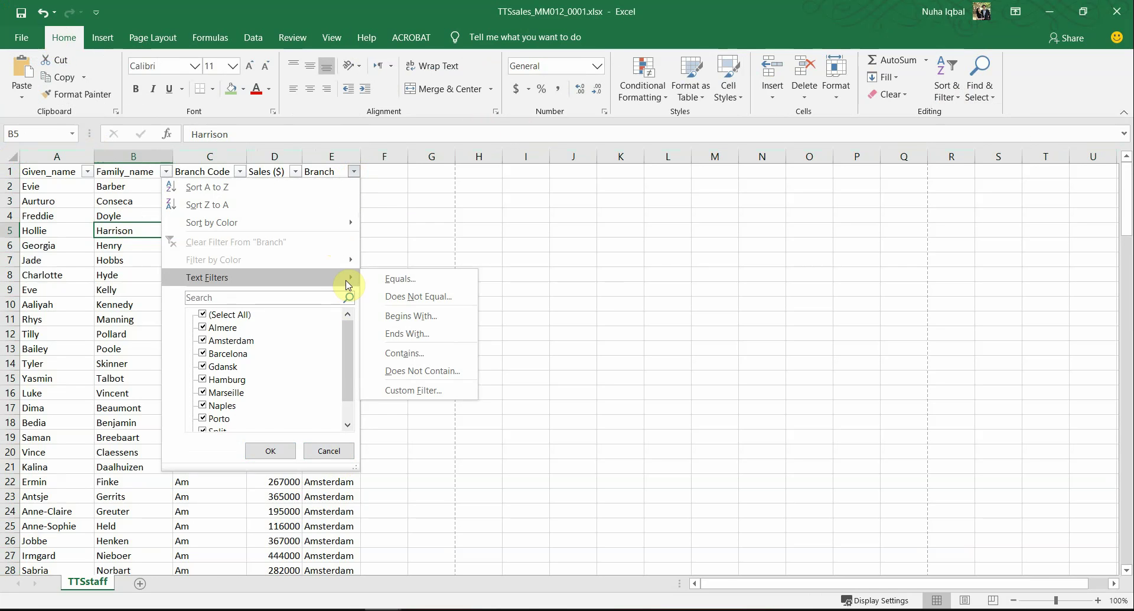
pyautogui.click(404, 390)
pyautogui.hotkey('alt', 'Tab')
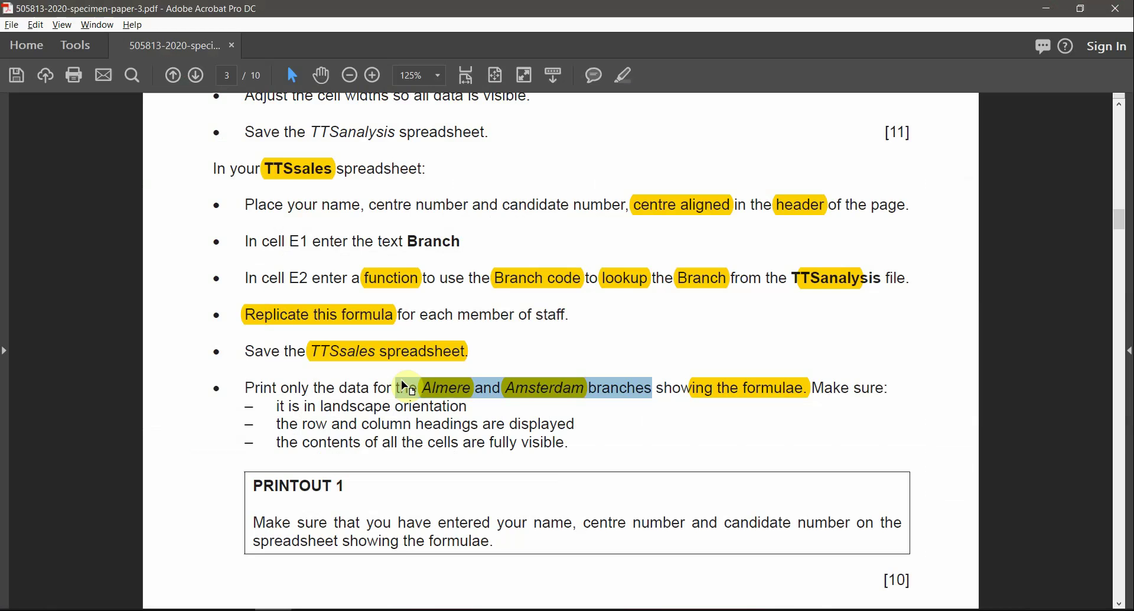
pyautogui.click(432, 421)
pyautogui.hotkey('alt', 'Tab')
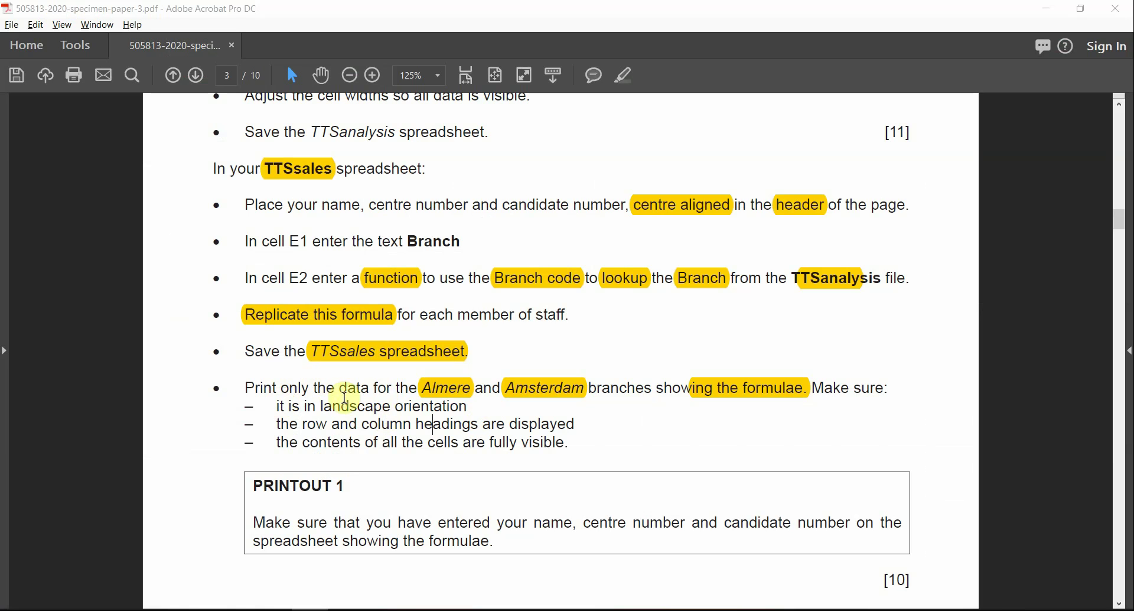
pyautogui.click(447, 394)
pyautogui.click(544, 387)
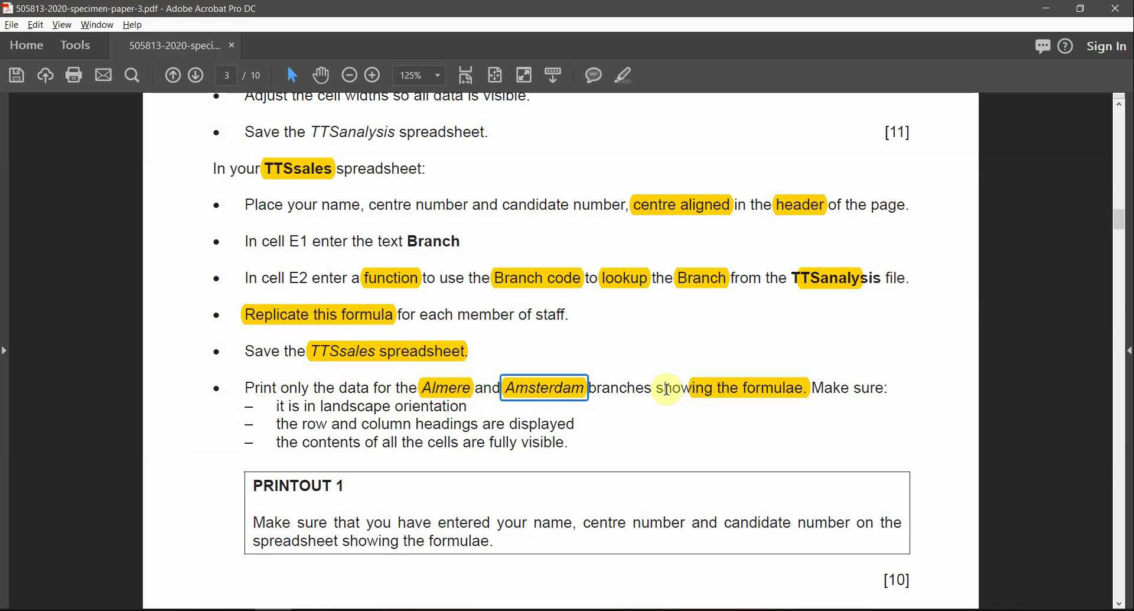
pyautogui.moveTo(665, 388); pyautogui.dragTo(421, 388)
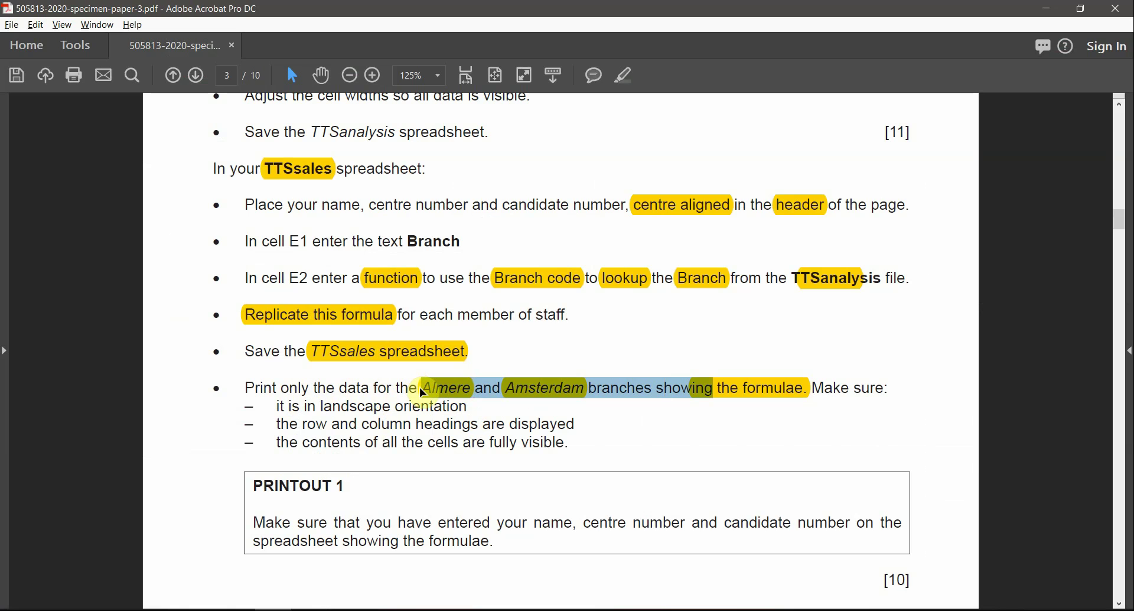
pyautogui.hotkey('alt', 'Tab')
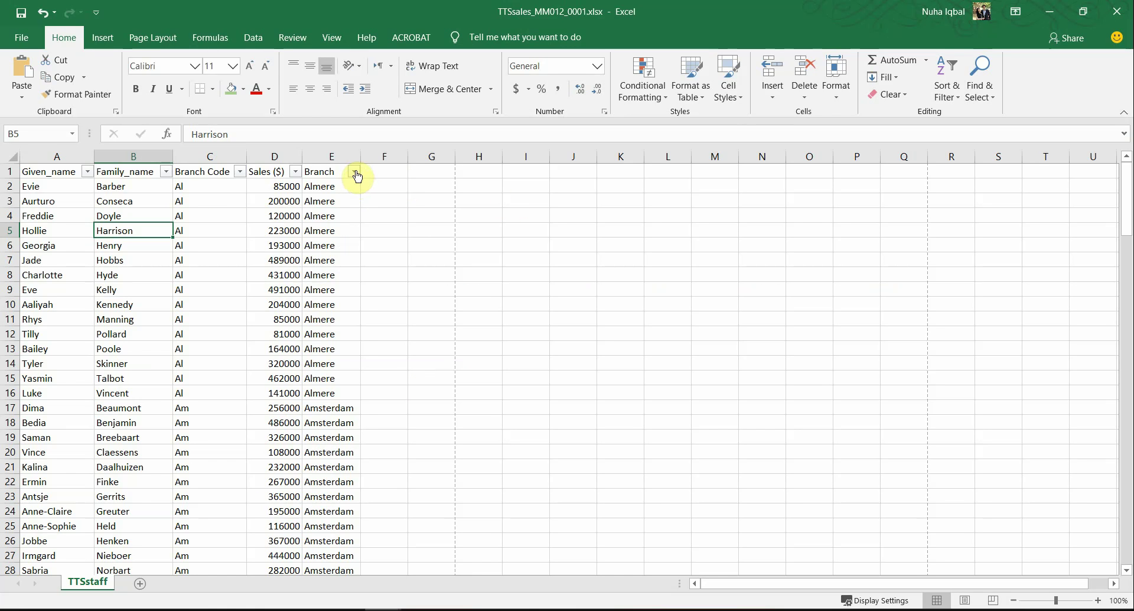
# Step: Filter Branch to Almere and Amsterdam only, leaving 35 of 145 records
pyautogui.click(355, 173)
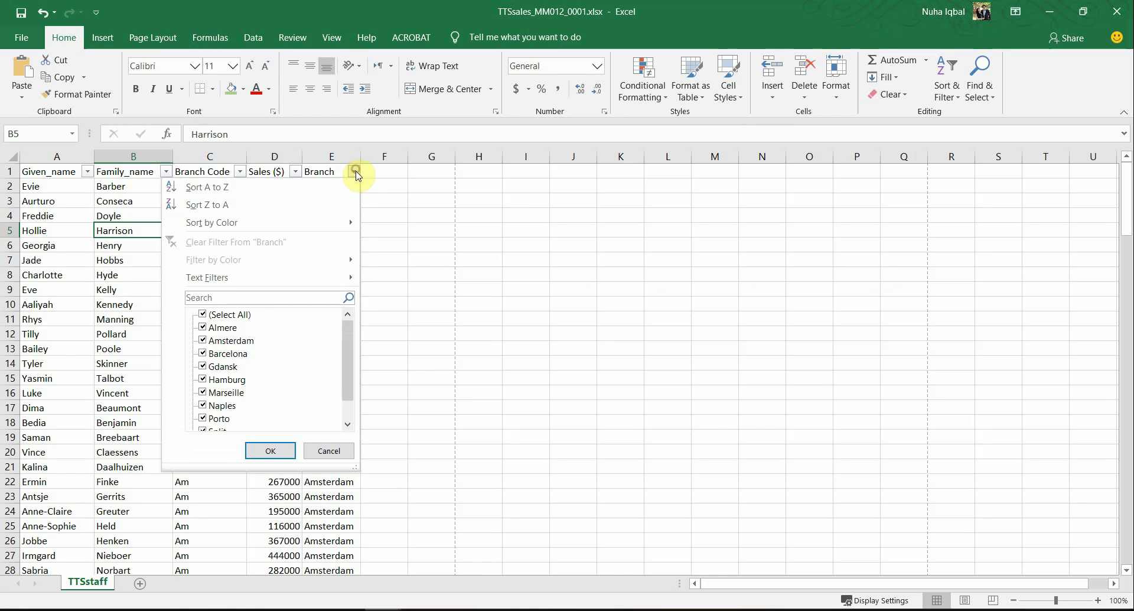
pyautogui.click(203, 329)
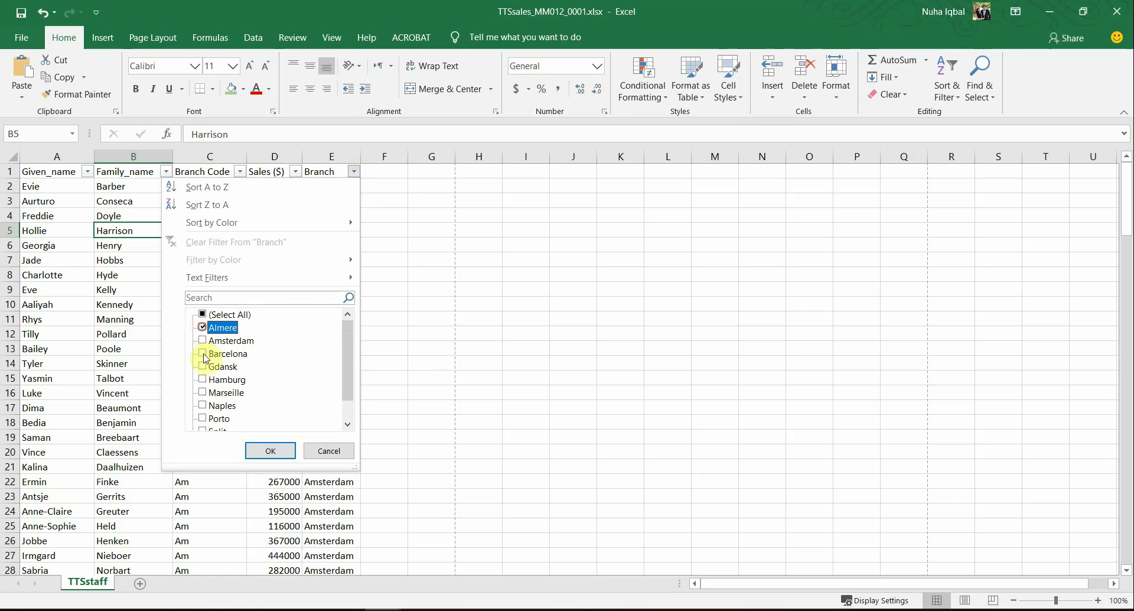
pyautogui.click(204, 341)
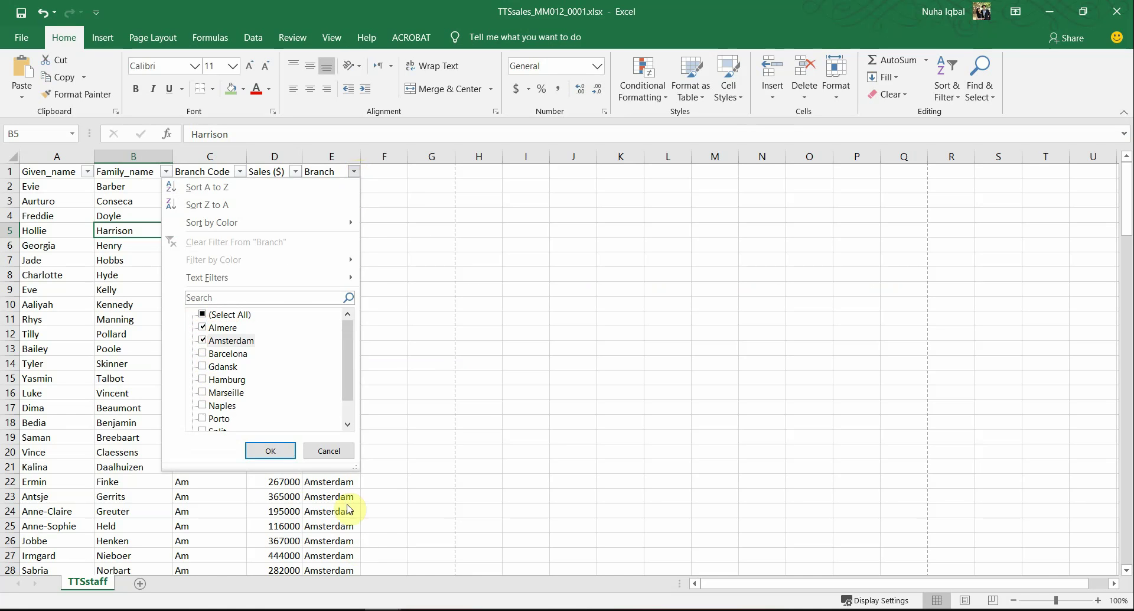
pyautogui.click(271, 451)
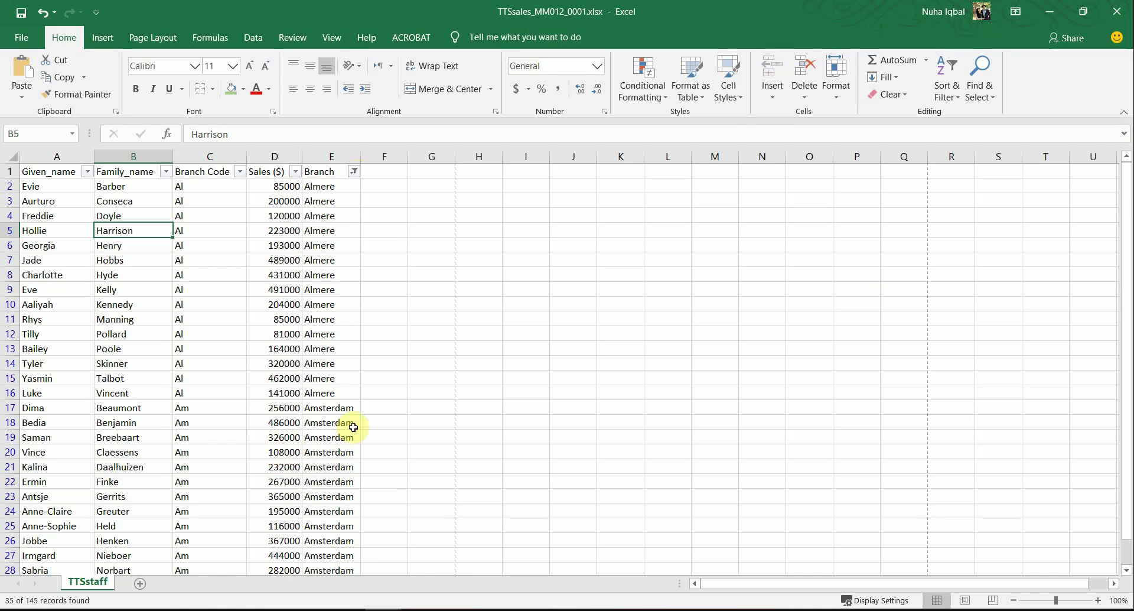
pyautogui.scroll(-6, 353, 427)
pyautogui.scroll(6, 354, 422)
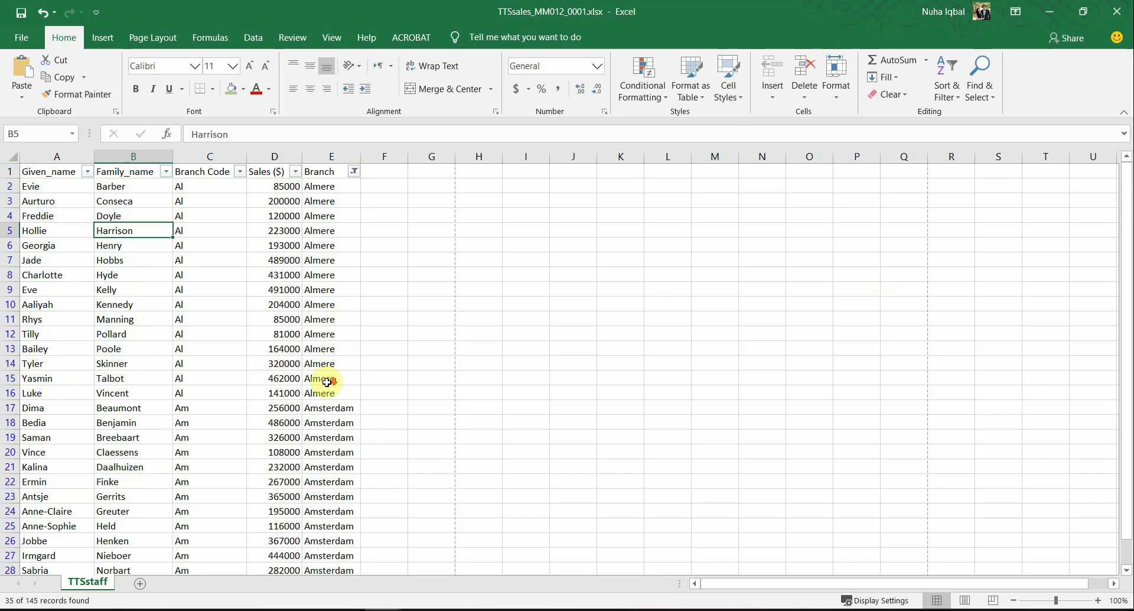
pyautogui.scroll(-4, 327, 382)
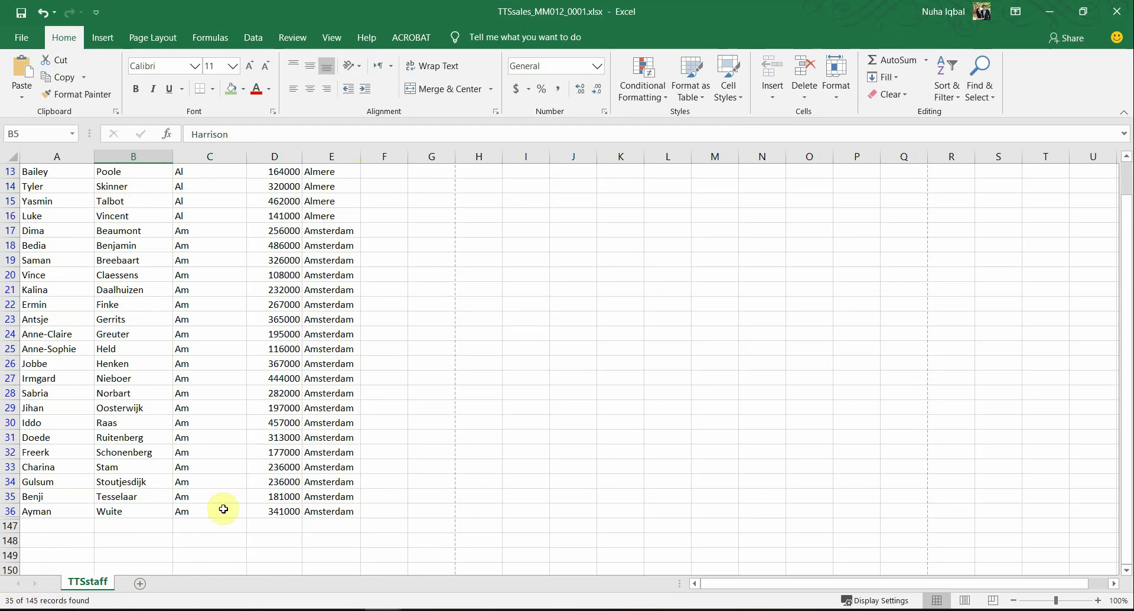
pyautogui.scroll(4, 266, 502)
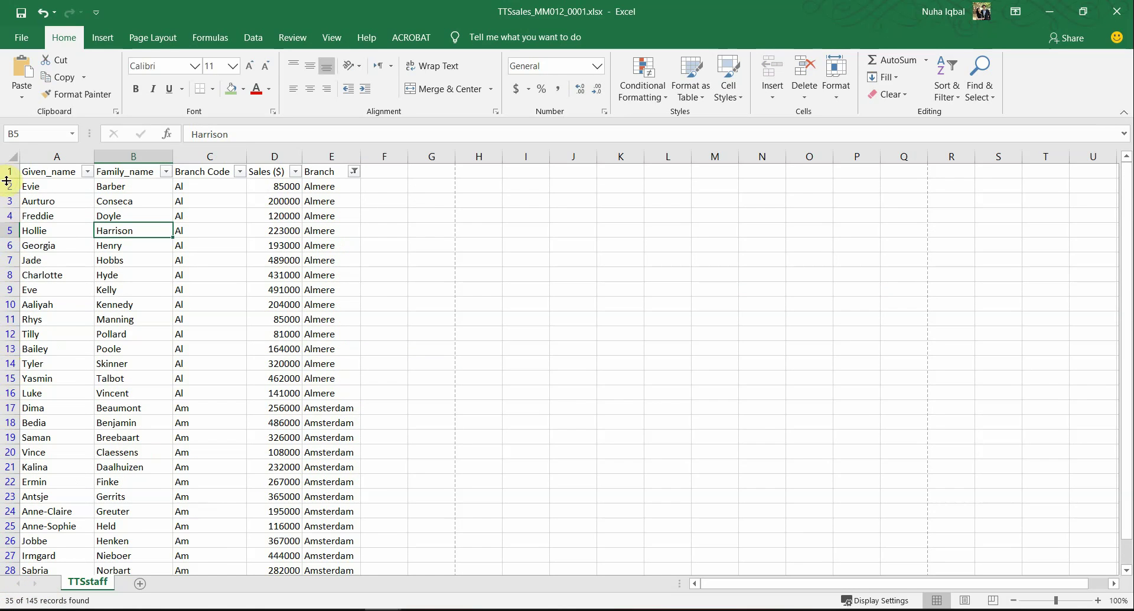
# Step: Review the landscape, row-and-column-headings and fully-visible-cells print requirements in the exam paper
pyautogui.hotkey('alt', 'Tab')
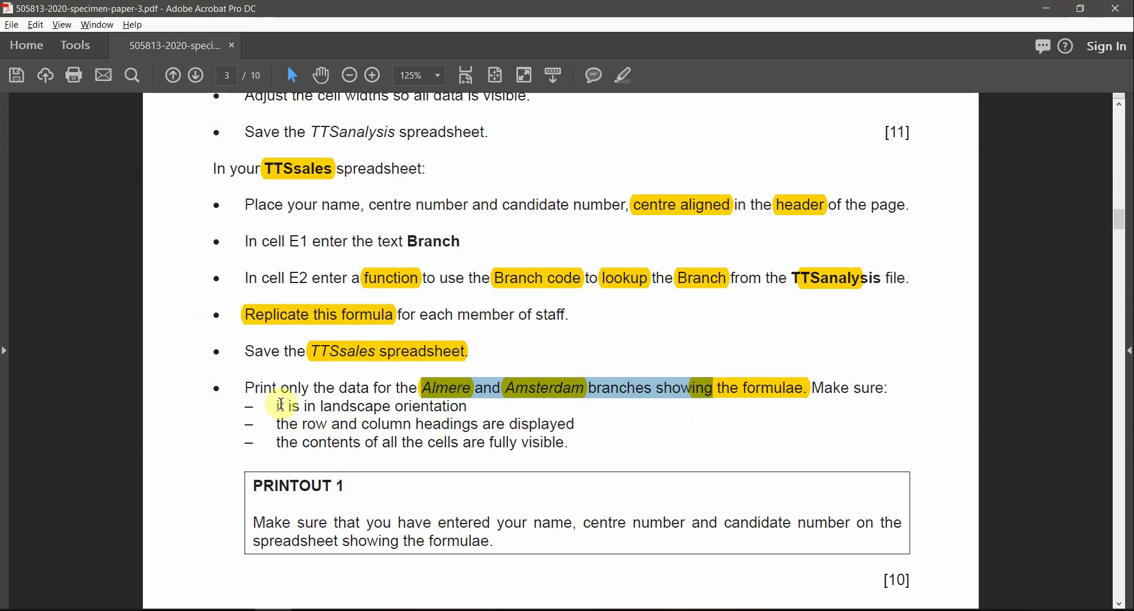
pyautogui.moveTo(280, 405); pyautogui.dragTo(450, 419)
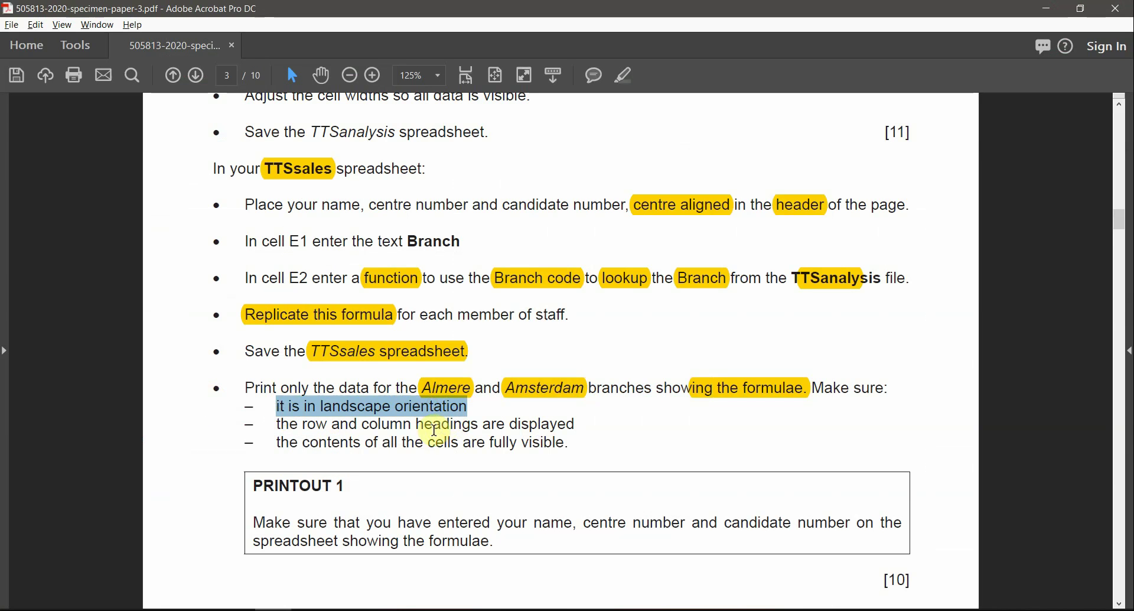
pyautogui.moveTo(302, 424); pyautogui.dragTo(478, 424)
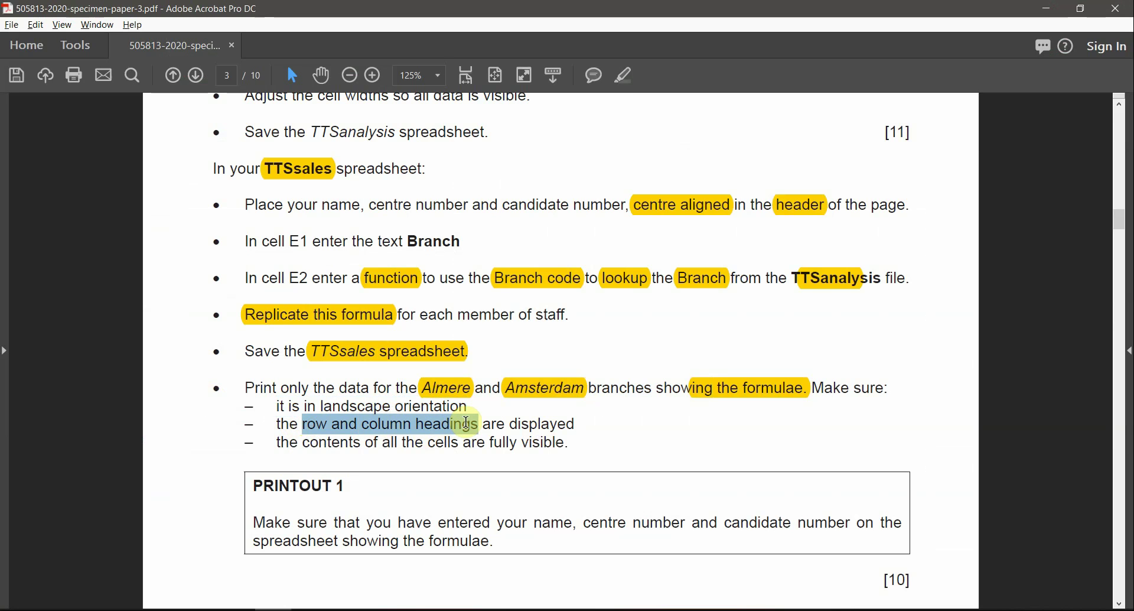
pyautogui.moveTo(303, 444); pyautogui.dragTo(546, 443)
pyautogui.click(548, 447)
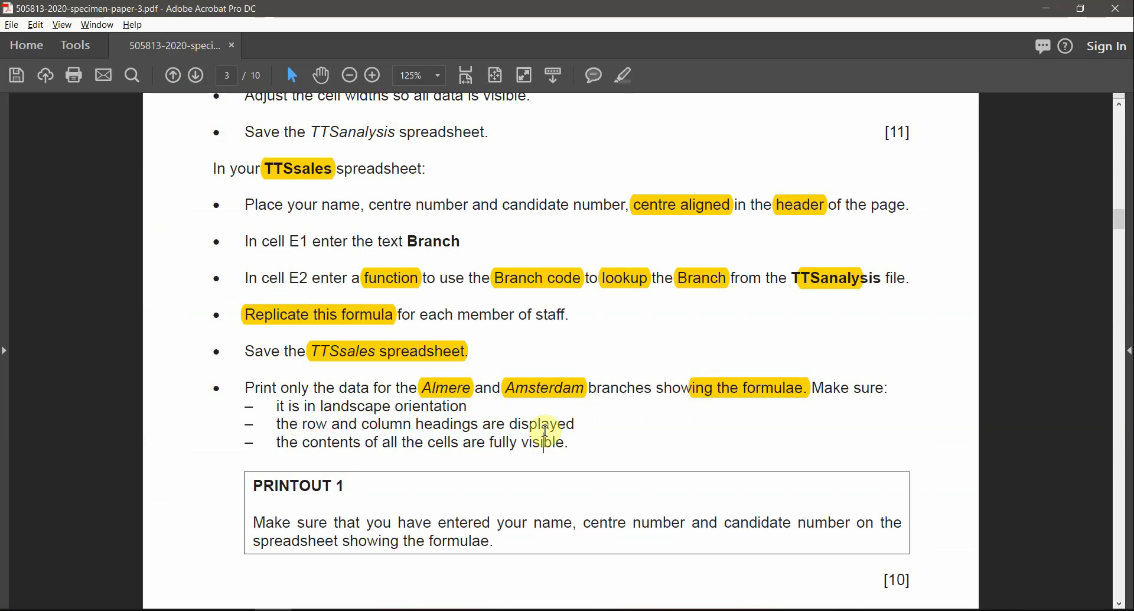
pyautogui.hotkey('alt', 'Tab')
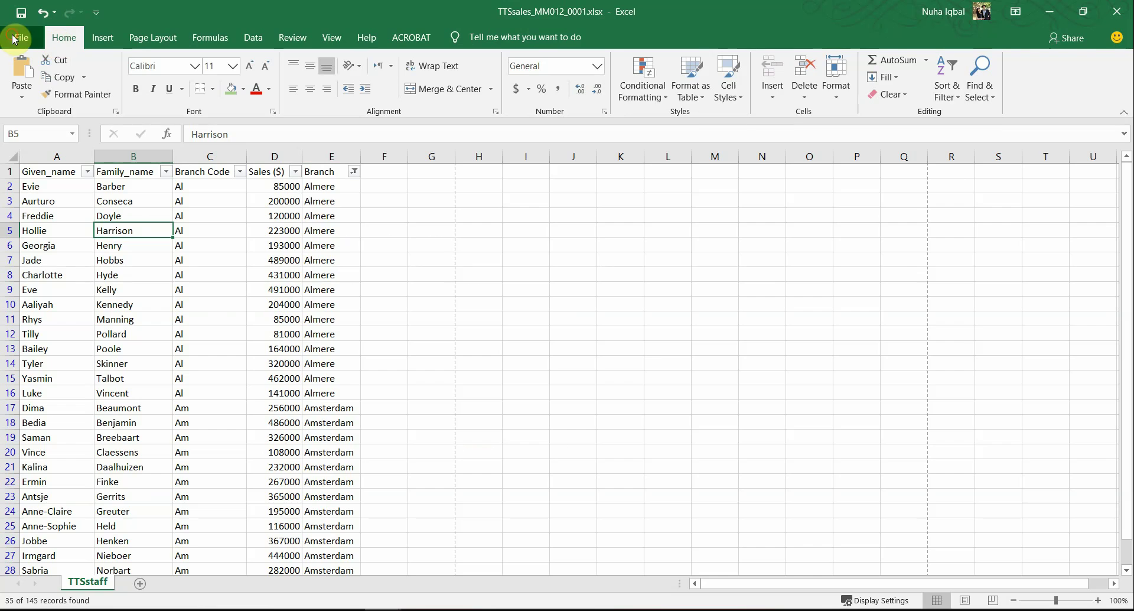
# Step: Open the print preview and check the landscape requirement in the exam paper
pyautogui.click(15, 39)
pyautogui.click(51, 333)
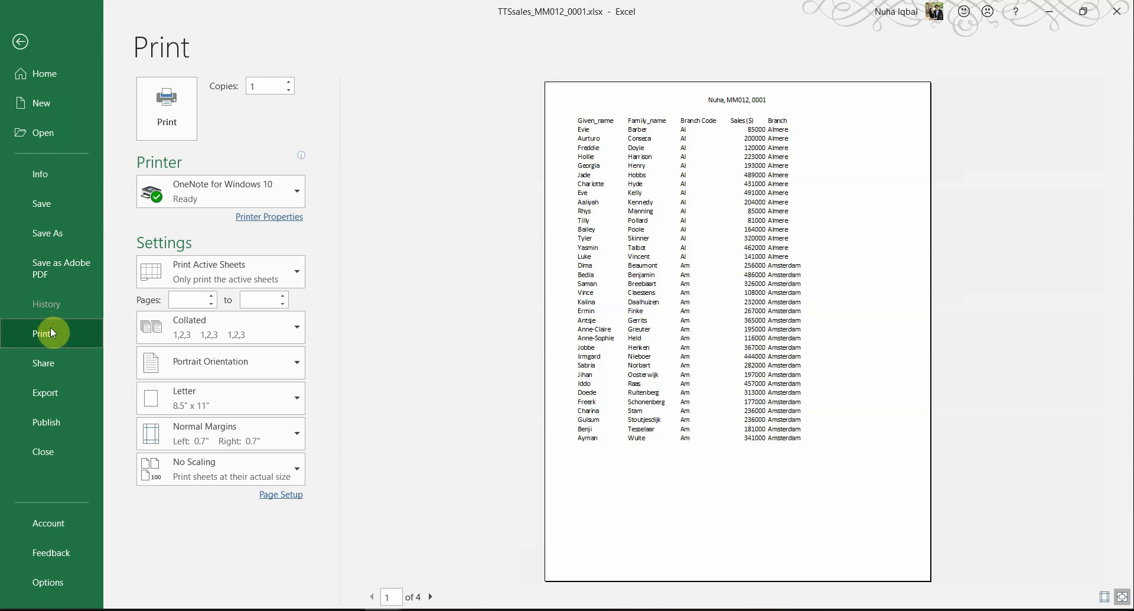
pyautogui.hotkey('alt', 'Tab')
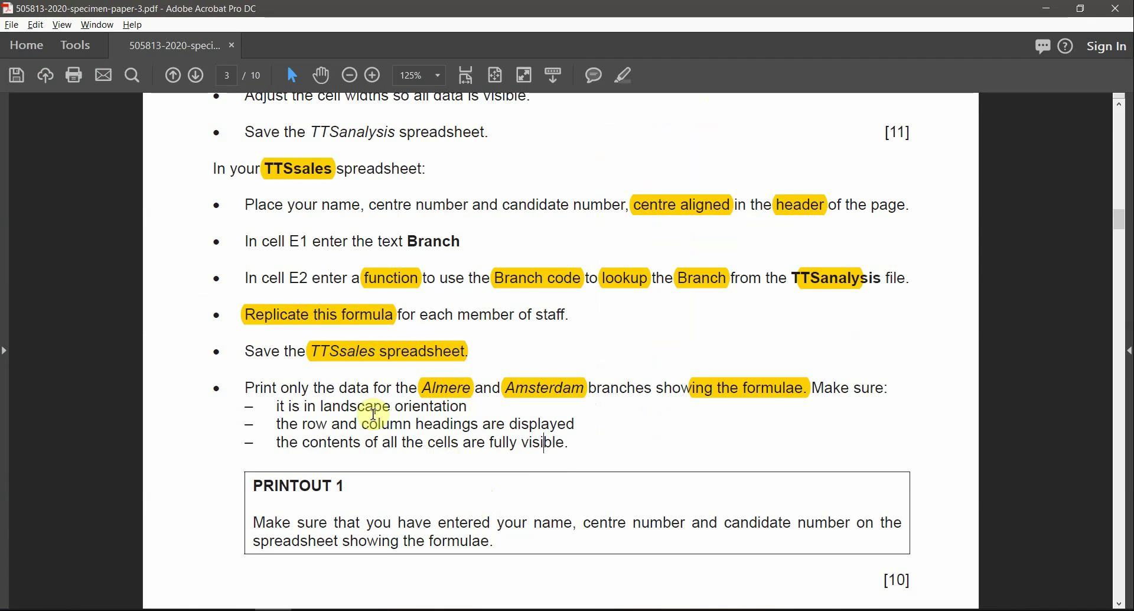
pyautogui.moveTo(326, 408); pyautogui.dragTo(417, 413)
pyautogui.hotkey('alt', 'Tab')
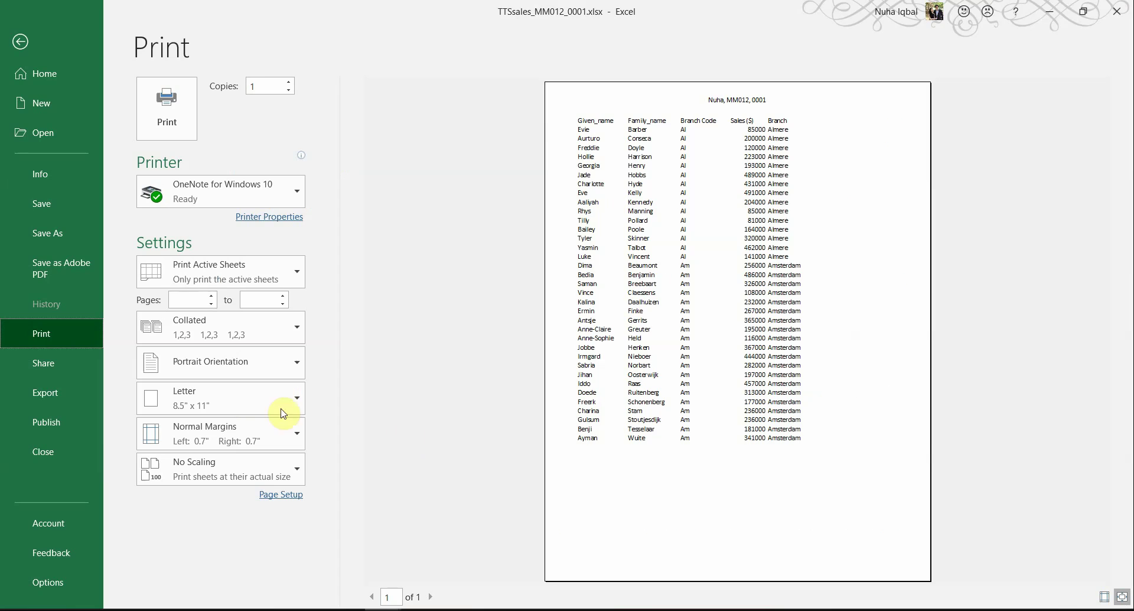
# Step: Set Landscape orientation in Page Setup and highlight that requirement in the exam paper
pyautogui.click(271, 495)
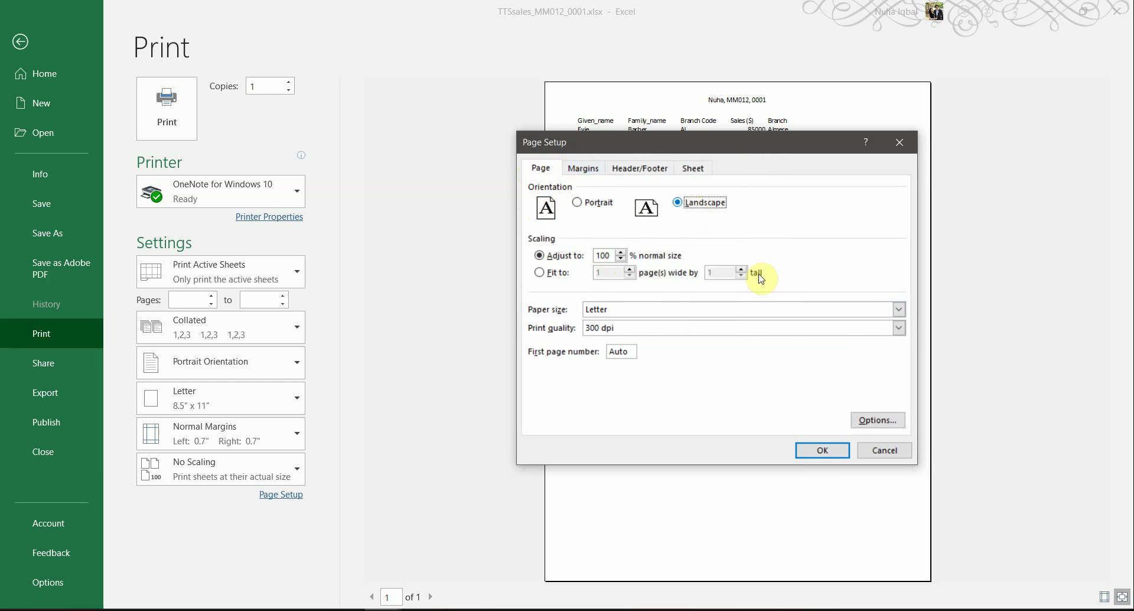
pyautogui.click(814, 454)
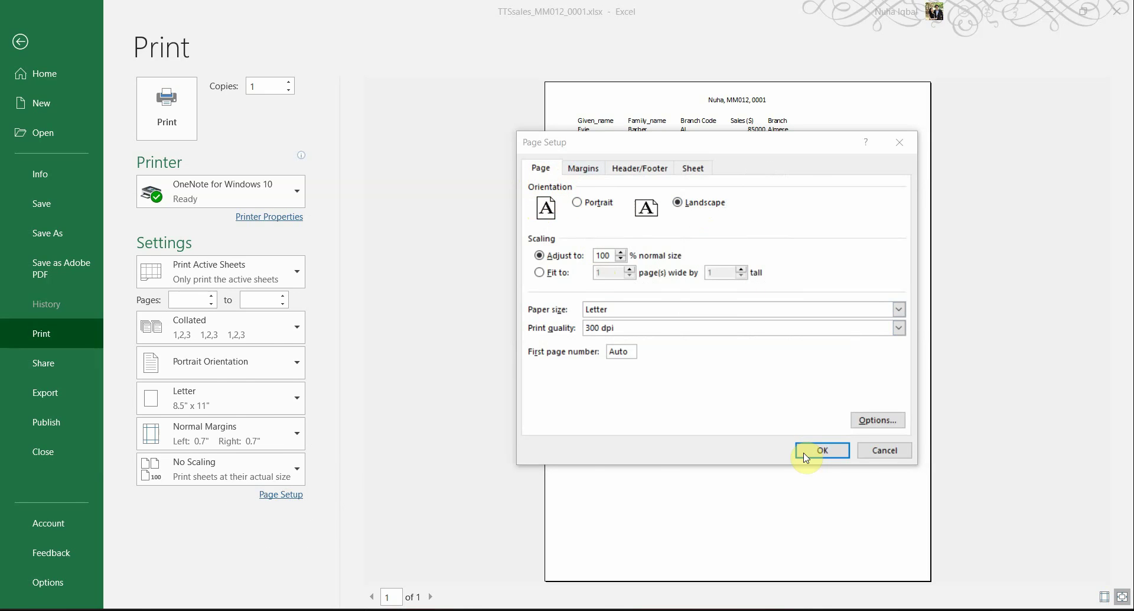
pyautogui.hotkey('alt', 'Tab')
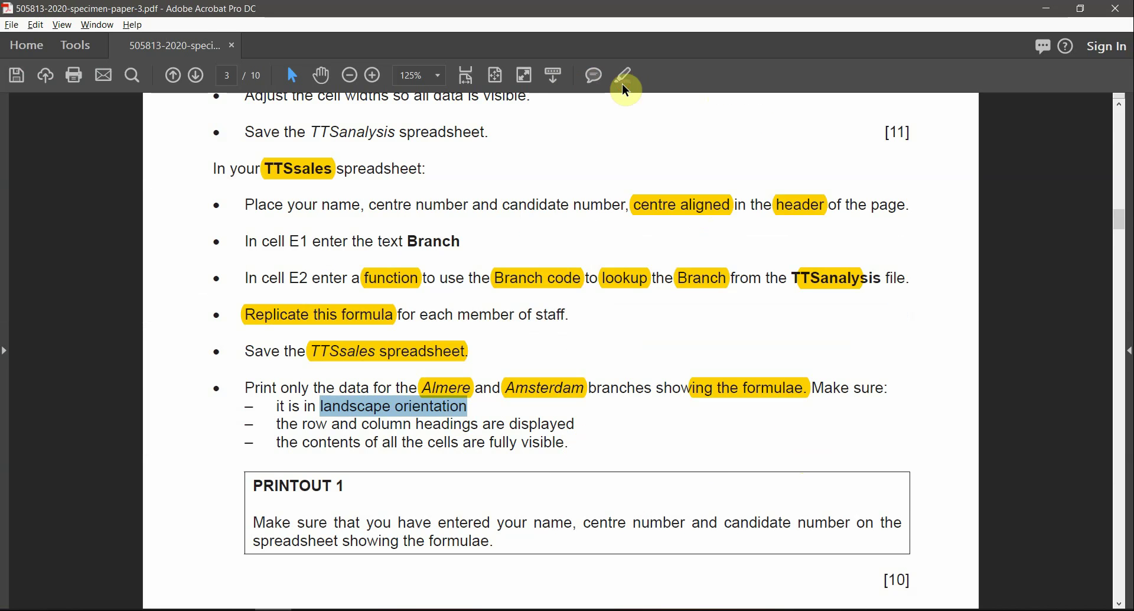
pyautogui.click(624, 83)
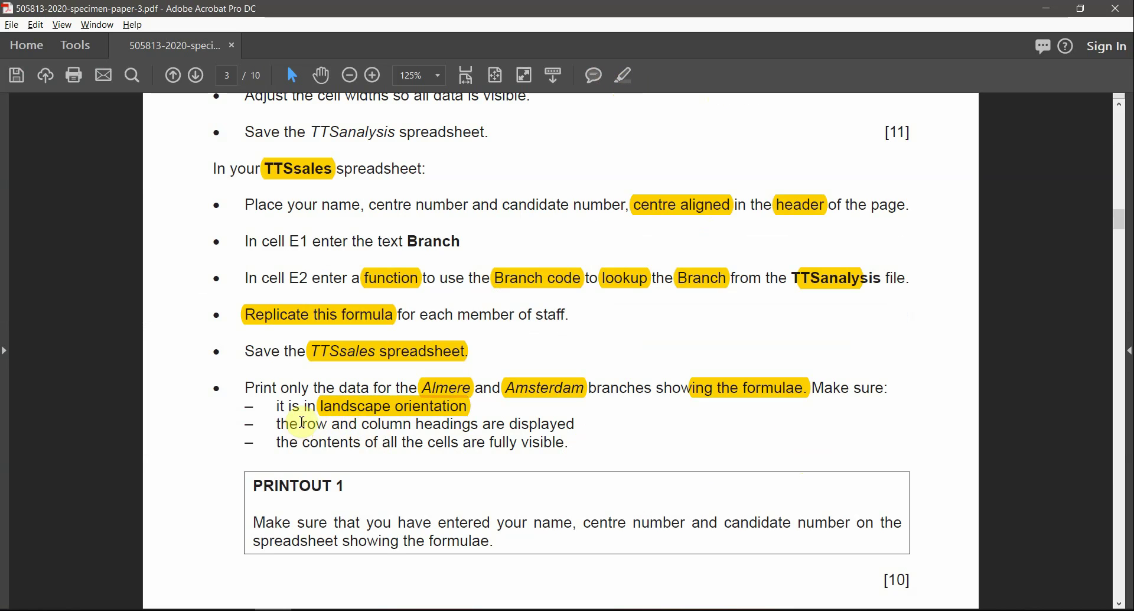
pyautogui.moveTo(306, 423); pyautogui.dragTo(534, 416)
pyautogui.hotkey('alt', 'Tab')
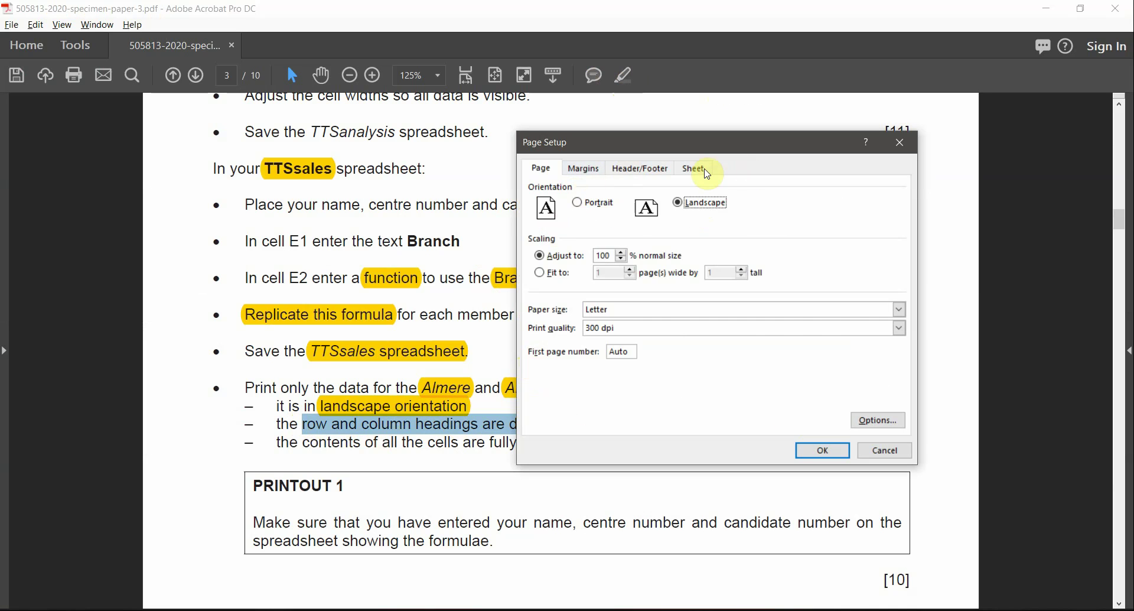
# Step: On the Sheet tab set row and column headings printing, and highlight that requirement
pyautogui.click(706, 170)
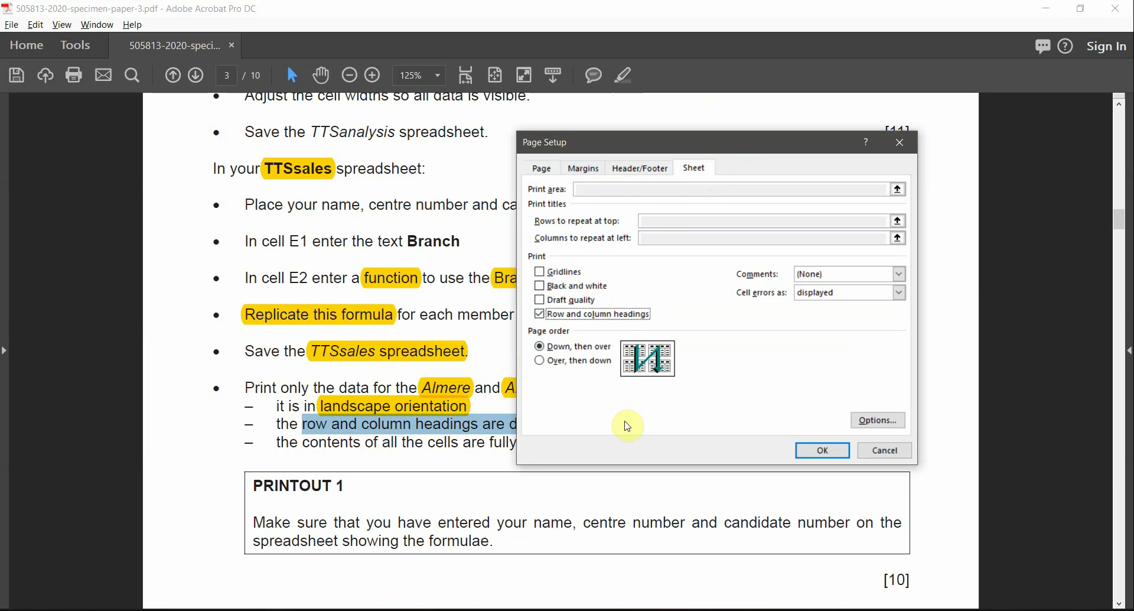
pyautogui.hotkey('alt', 'Tab')
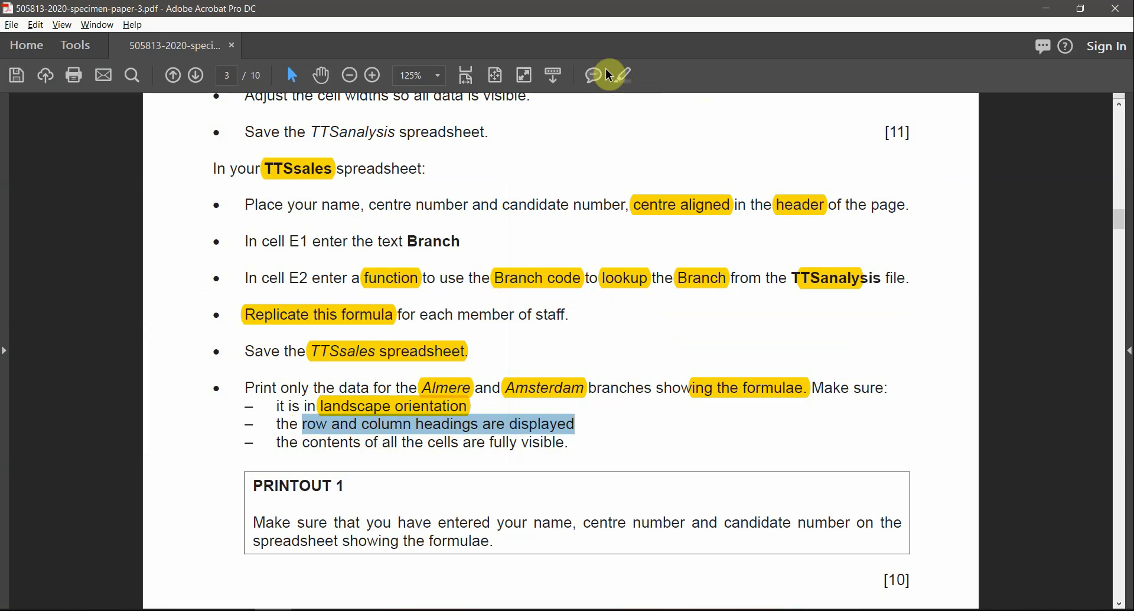
pyautogui.click(622, 75)
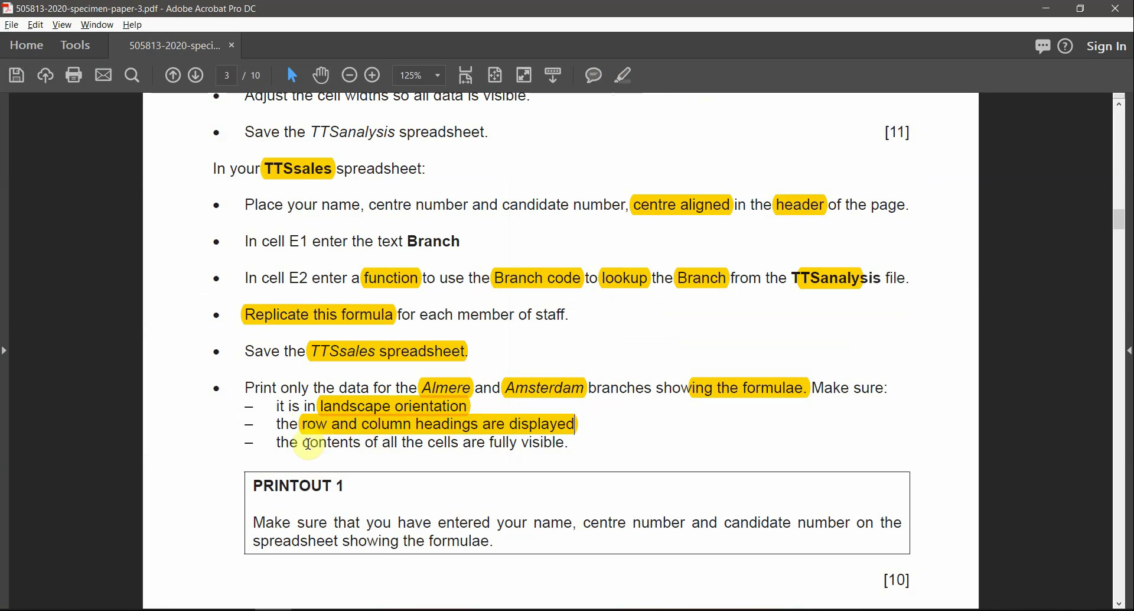
pyautogui.moveTo(300, 444); pyautogui.dragTo(507, 455)
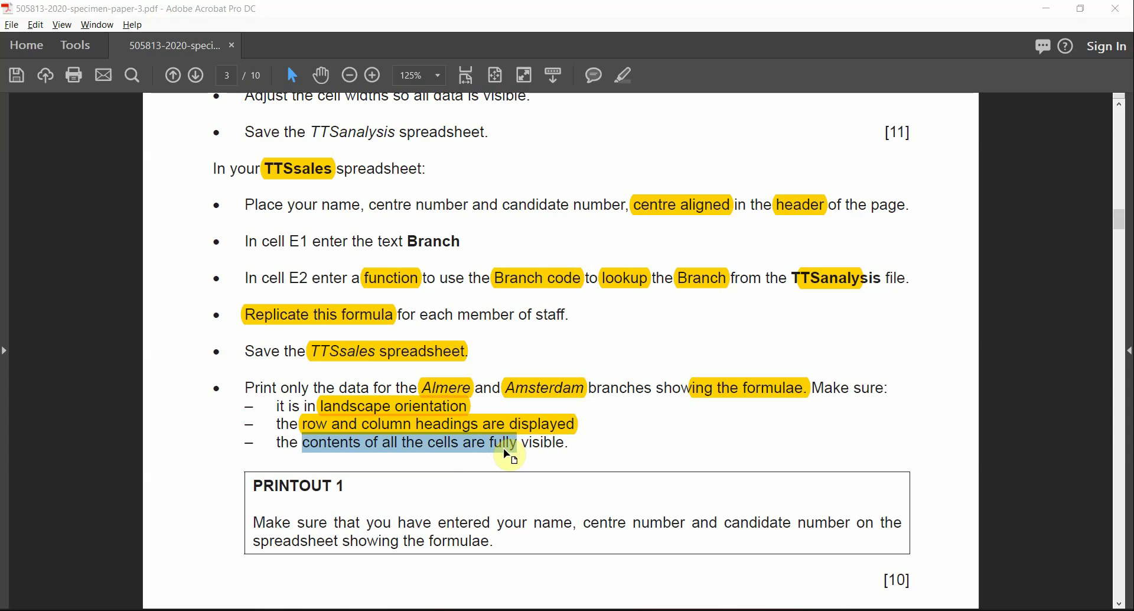
pyautogui.hotkey('alt', 'Tab')
pyautogui.hotkey('alt', 'Tab')
pyautogui.hotkey('alt', 'Tab')
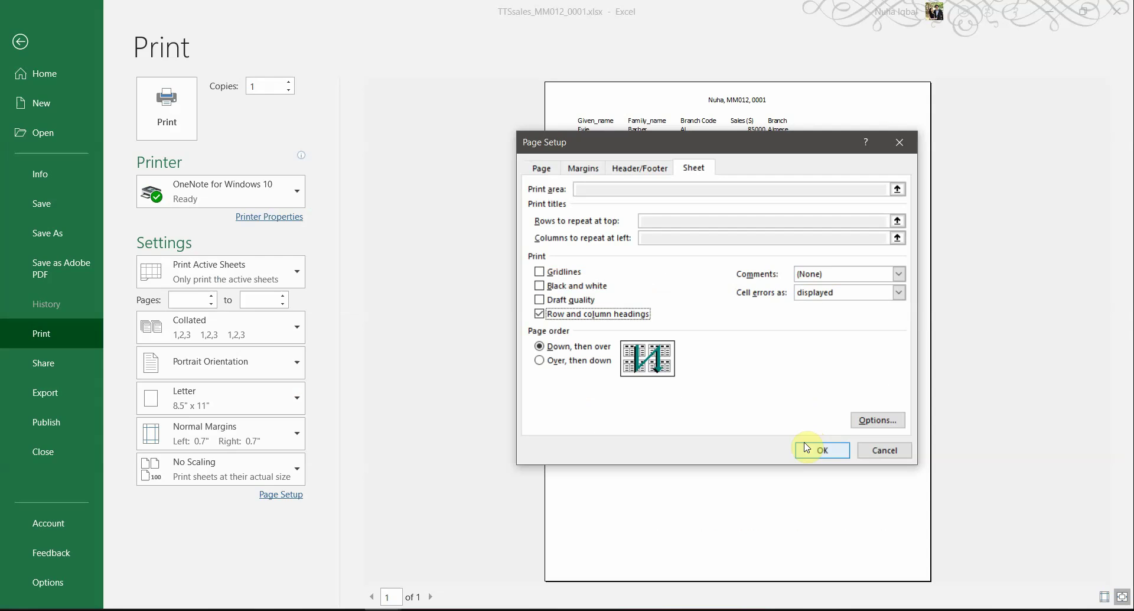
pyautogui.moveTo(683, 154); pyautogui.dragTo(326, 156)
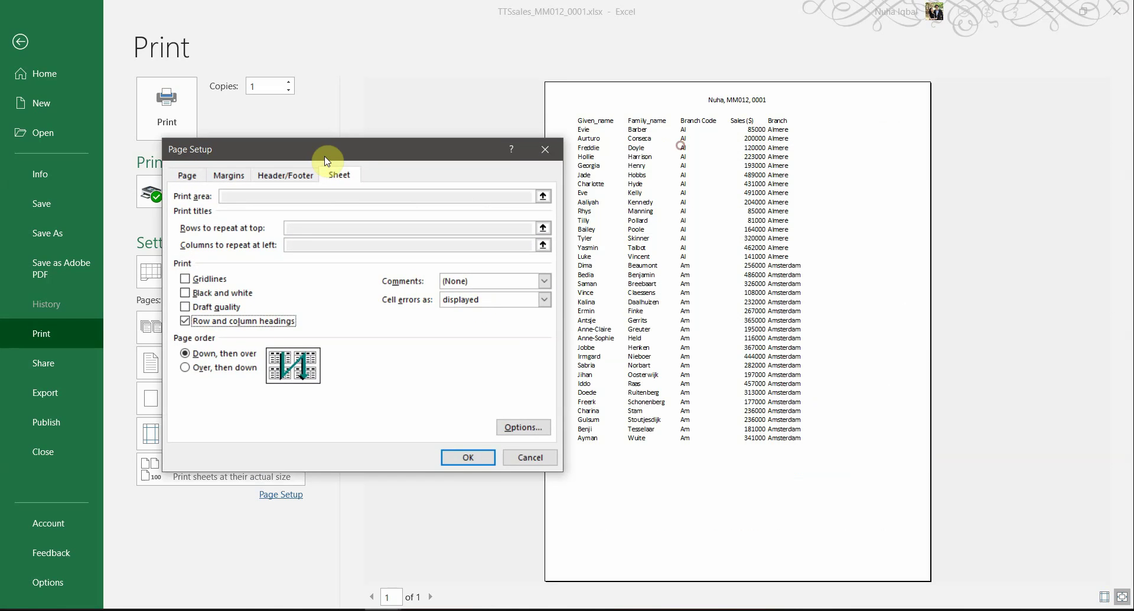
# Step: Apply the landscape and headings settings and review the print preview
pyautogui.click(456, 453)
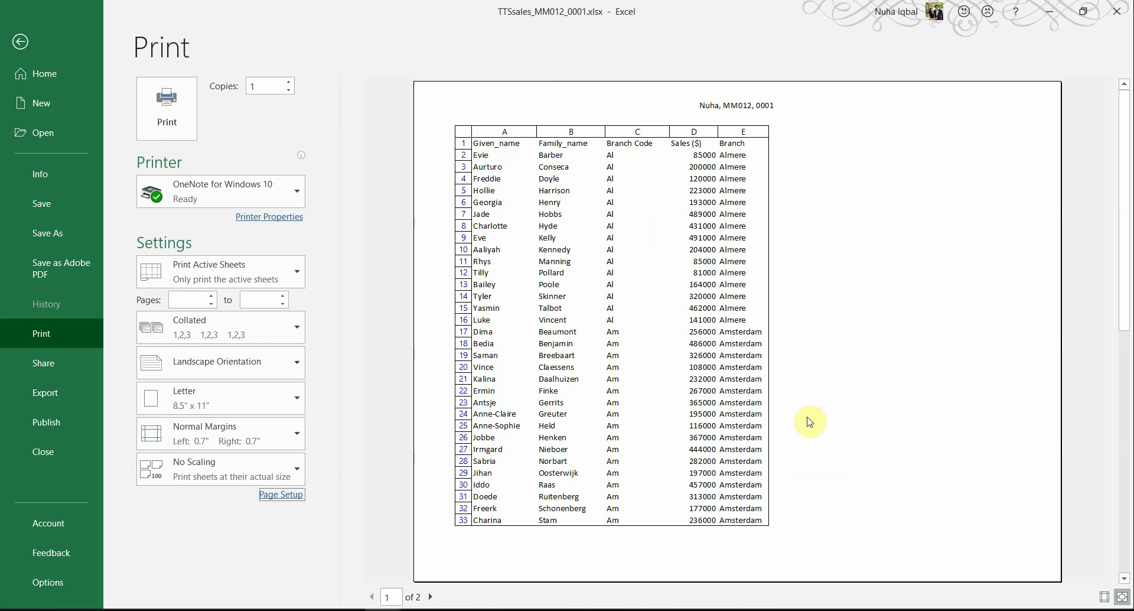
pyautogui.scroll(-1, 809, 435)
pyautogui.scroll(1, 808, 436)
pyautogui.scroll(-1, 808, 440)
pyautogui.scroll(1, 806, 439)
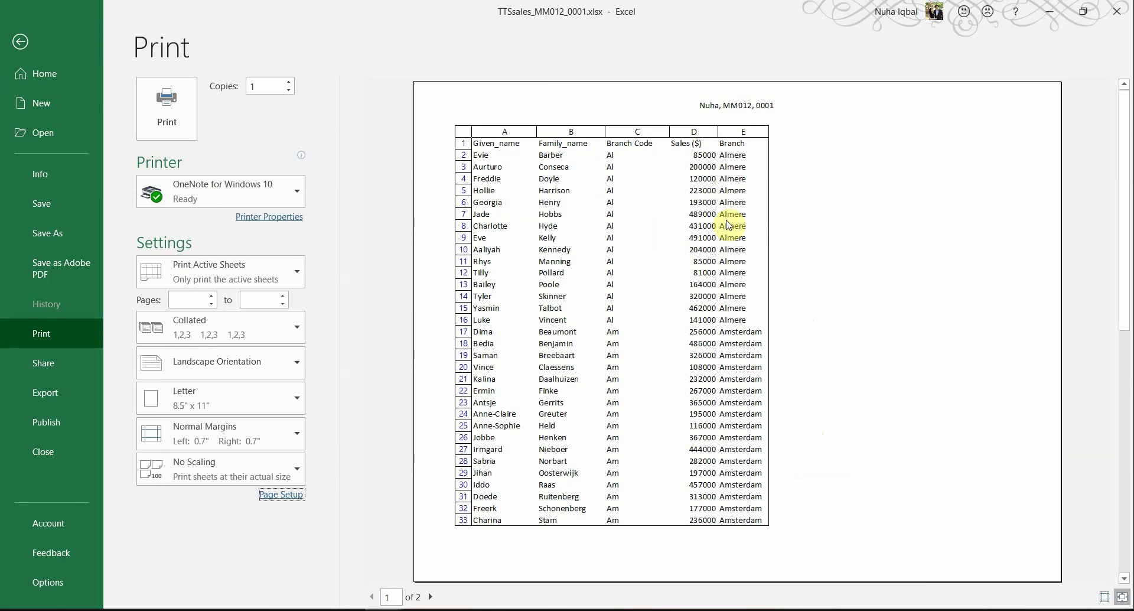
# Step: Widen column D, narrow column C, left-align the Sales ($) figures, and preview printing again
pyautogui.click(20, 41)
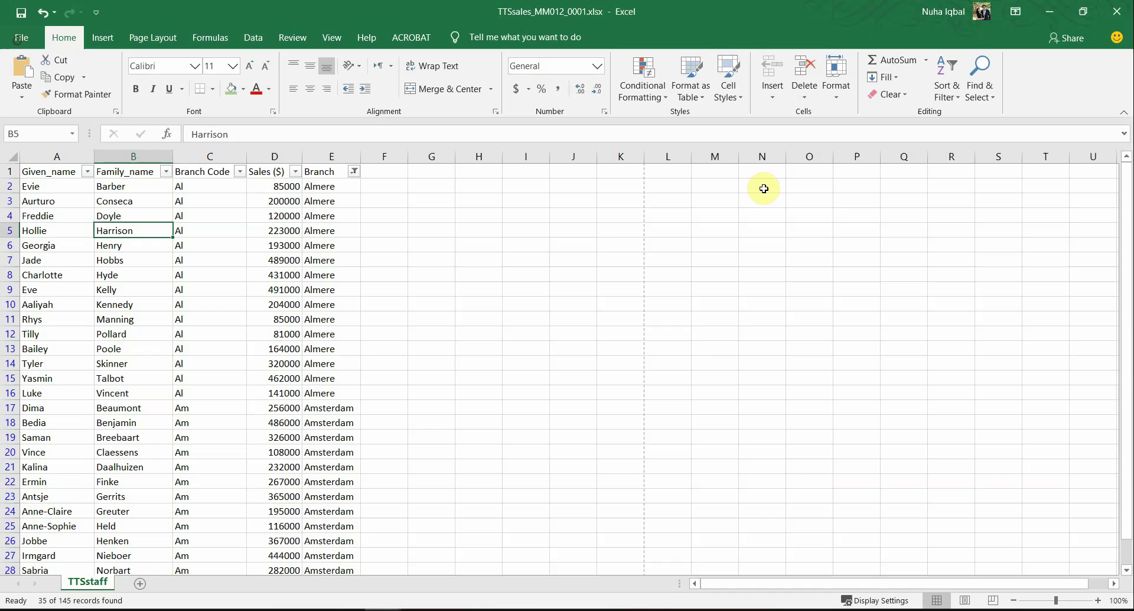
pyautogui.moveTo(301, 156); pyautogui.dragTo(316, 159)
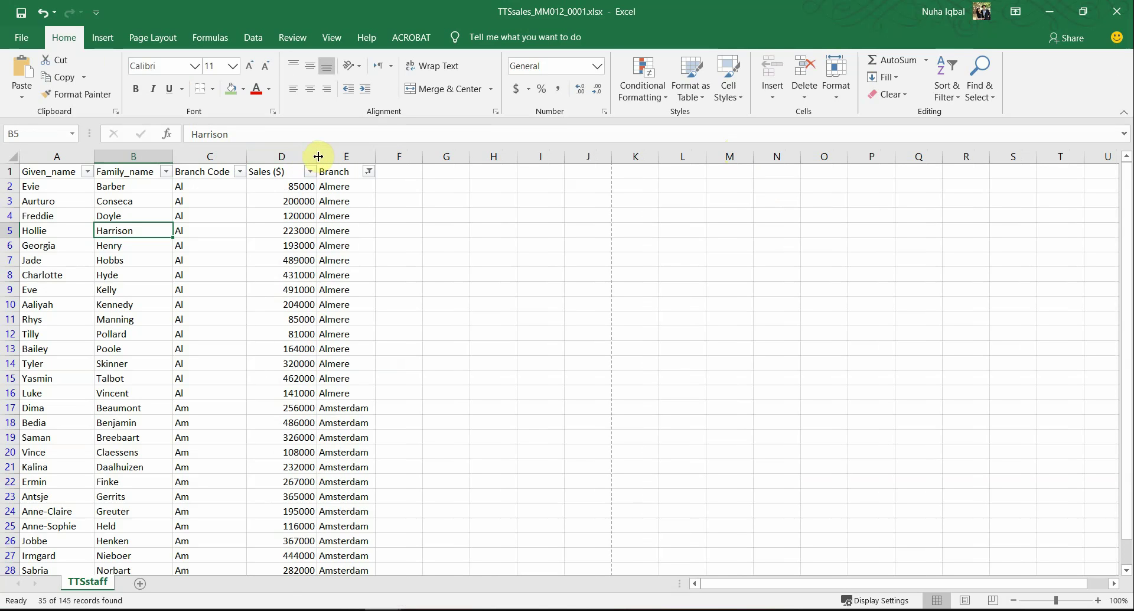
pyautogui.moveTo(246, 157); pyautogui.dragTo(241, 158)
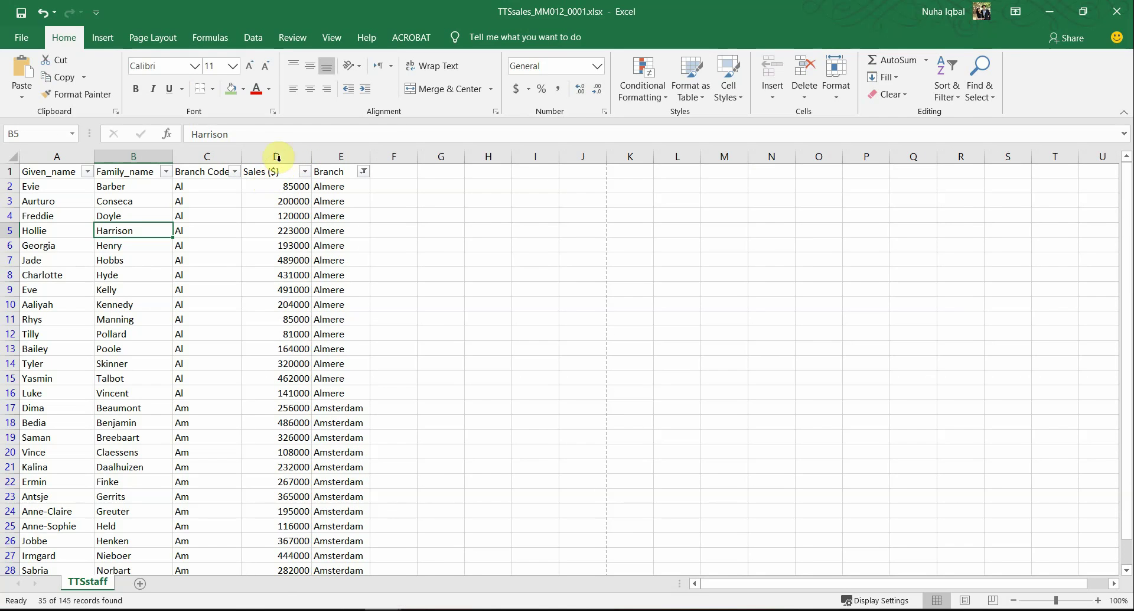
pyautogui.click(277, 157)
pyautogui.click(292, 89)
pyautogui.click(335, 276)
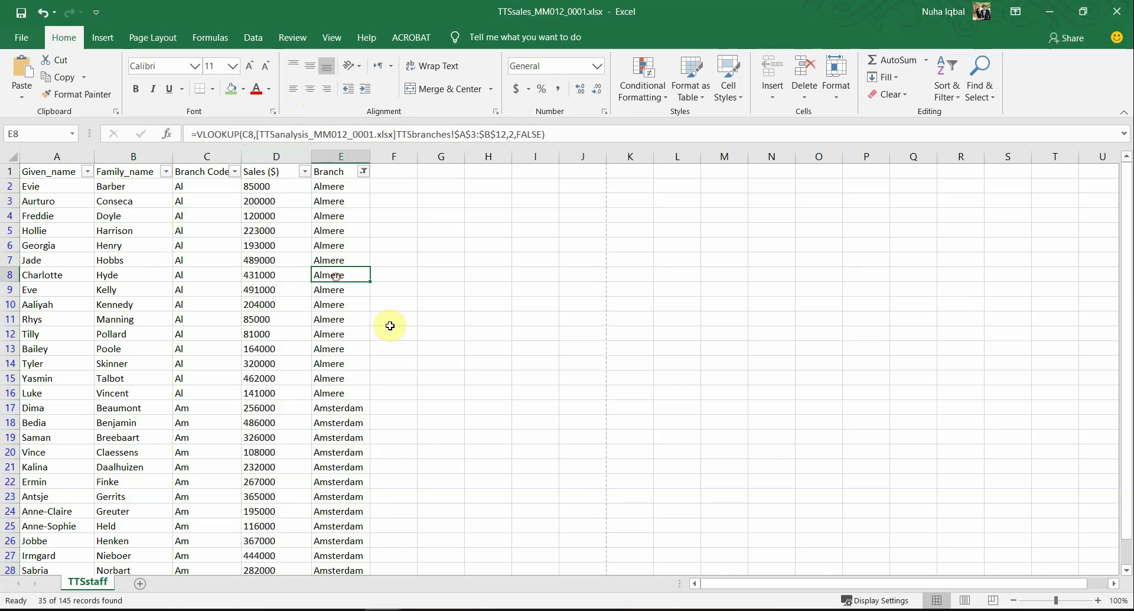
pyautogui.click(22, 40)
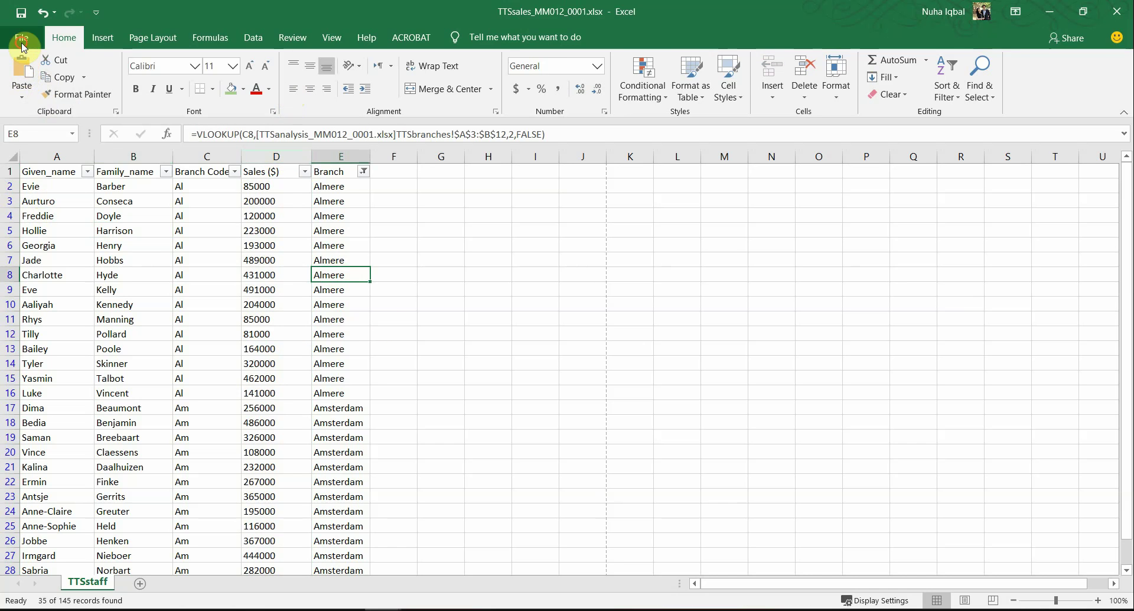
pyautogui.click(56, 336)
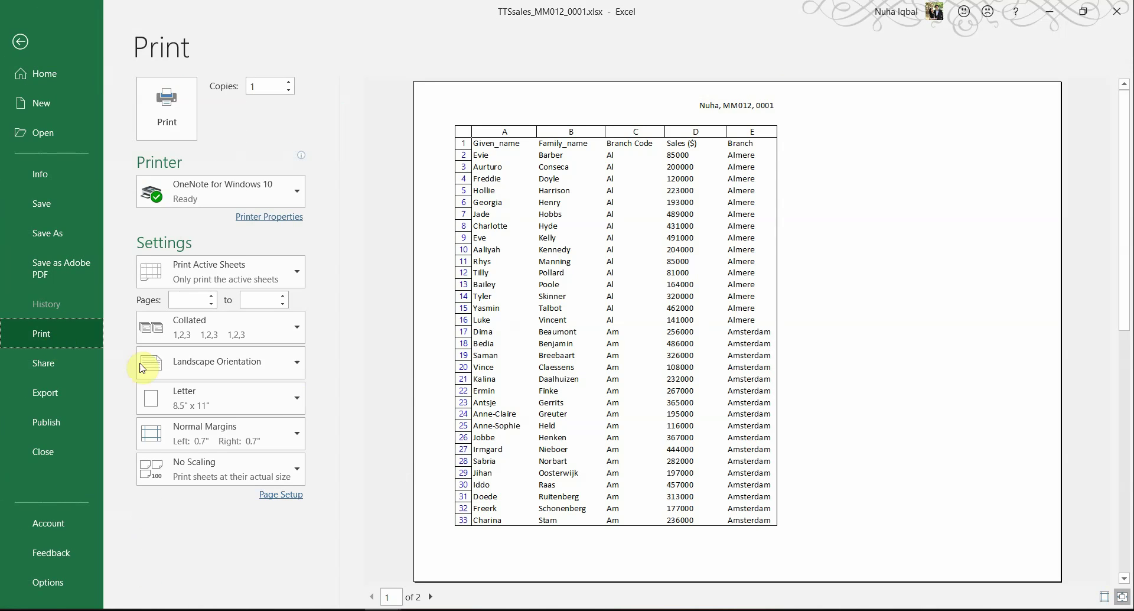
# Step: Highlight 'contents of all the cells' in the exam paper's print requirements
pyautogui.scroll(-1, 756, 453)
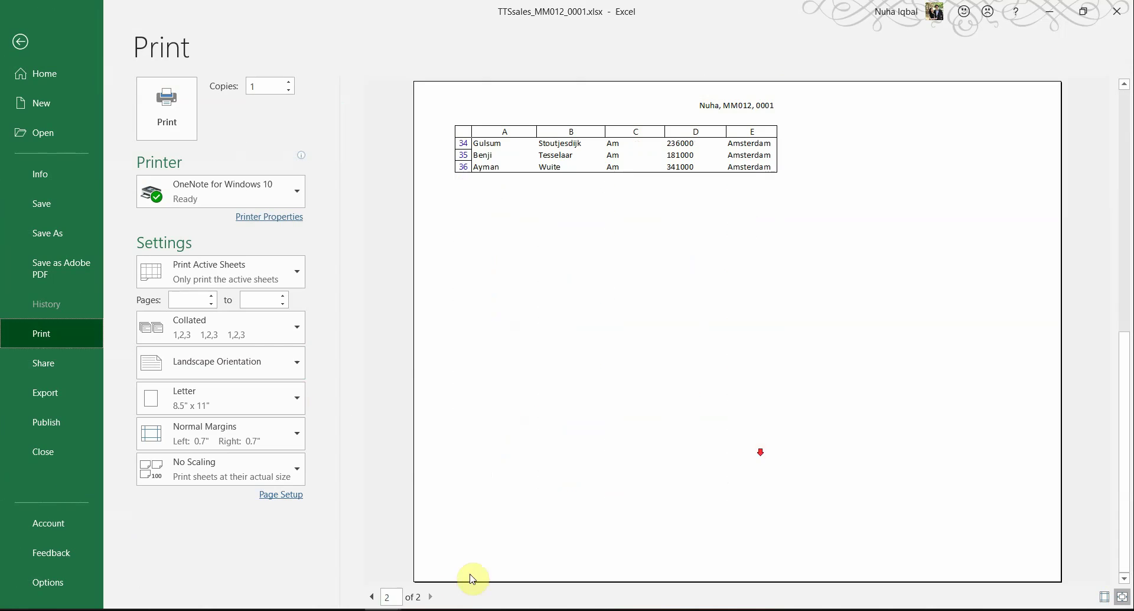
pyautogui.scroll(1, 450, 524)
pyautogui.hotkey('alt', 'Tab')
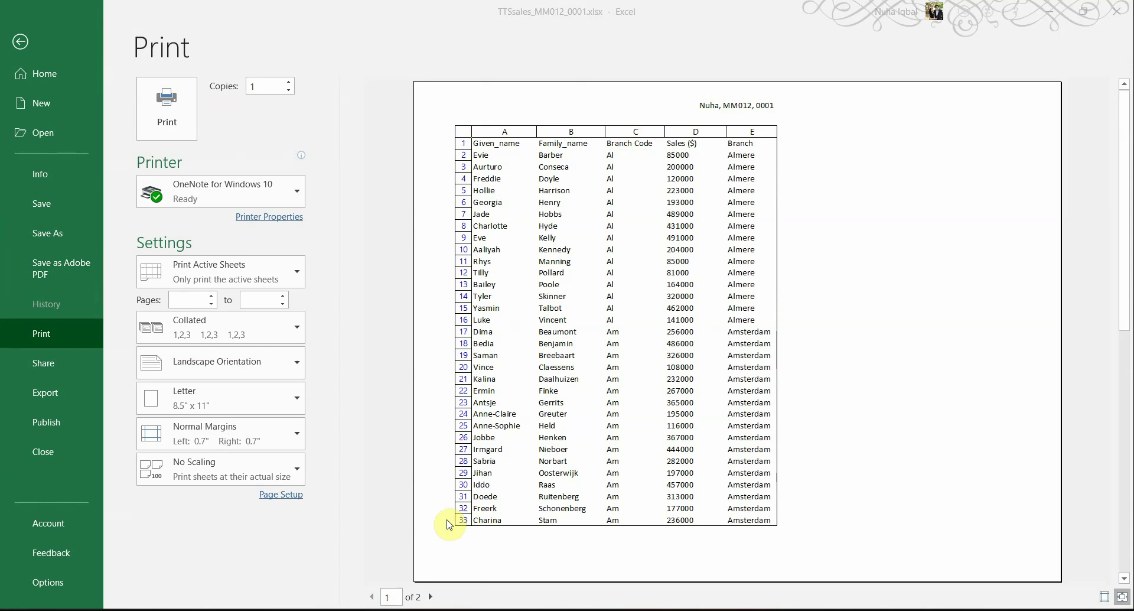
pyautogui.click(542, 443)
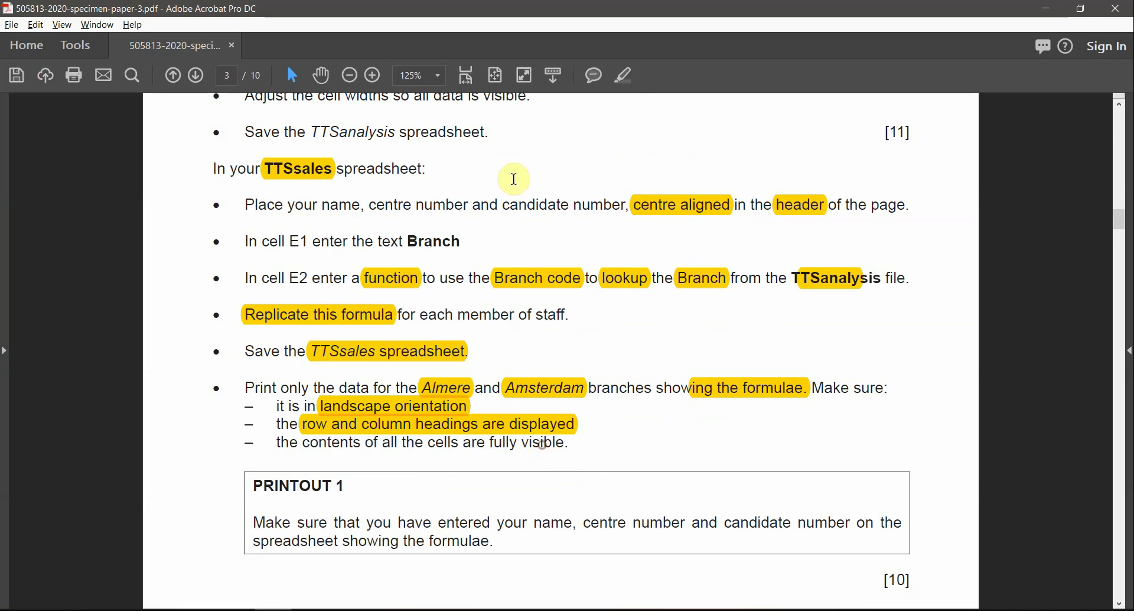
pyautogui.moveTo(305, 443); pyautogui.dragTo(460, 442)
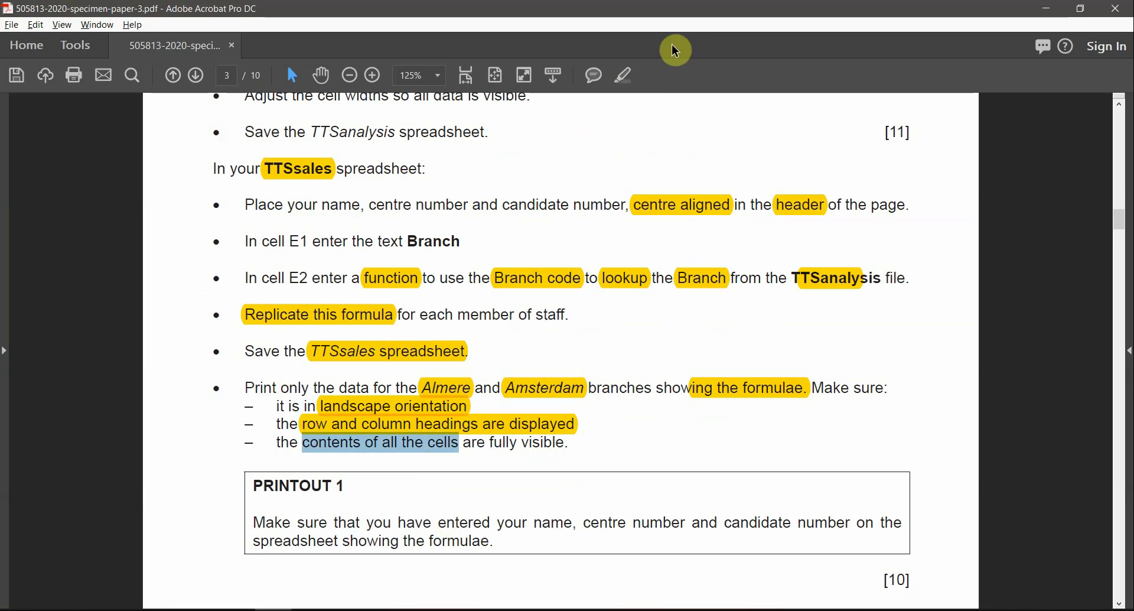
pyautogui.click(624, 75)
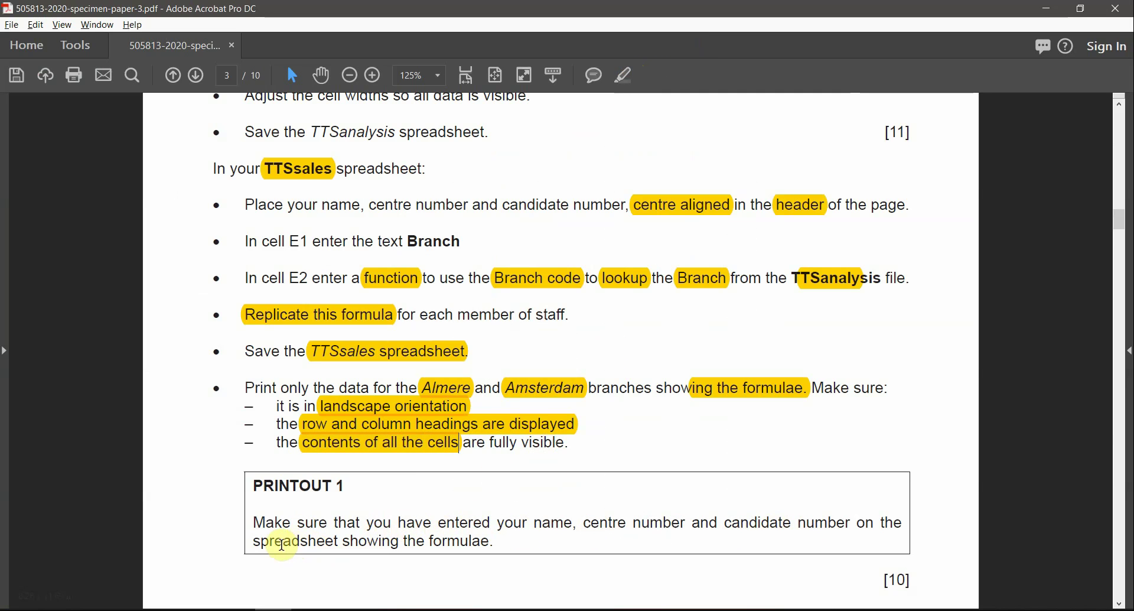
# Step: Highlight 'showing the formulae.' in the Printout 1 instructions
pyautogui.moveTo(254, 541); pyautogui.dragTo(399, 543)
pyautogui.moveTo(473, 541); pyautogui.dragTo(402, 542)
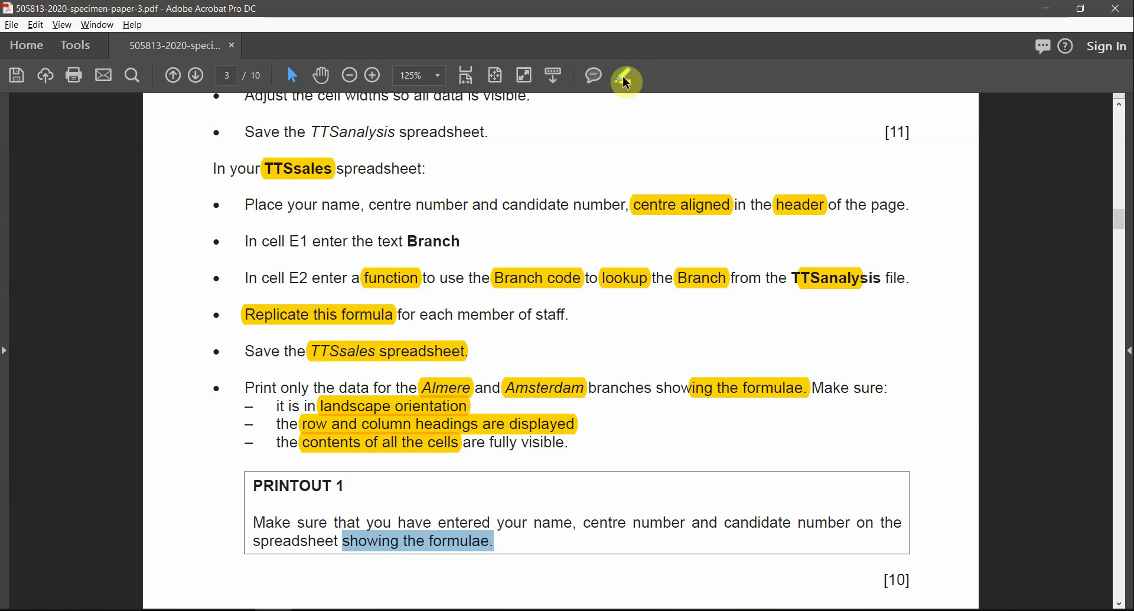
pyautogui.click(627, 82)
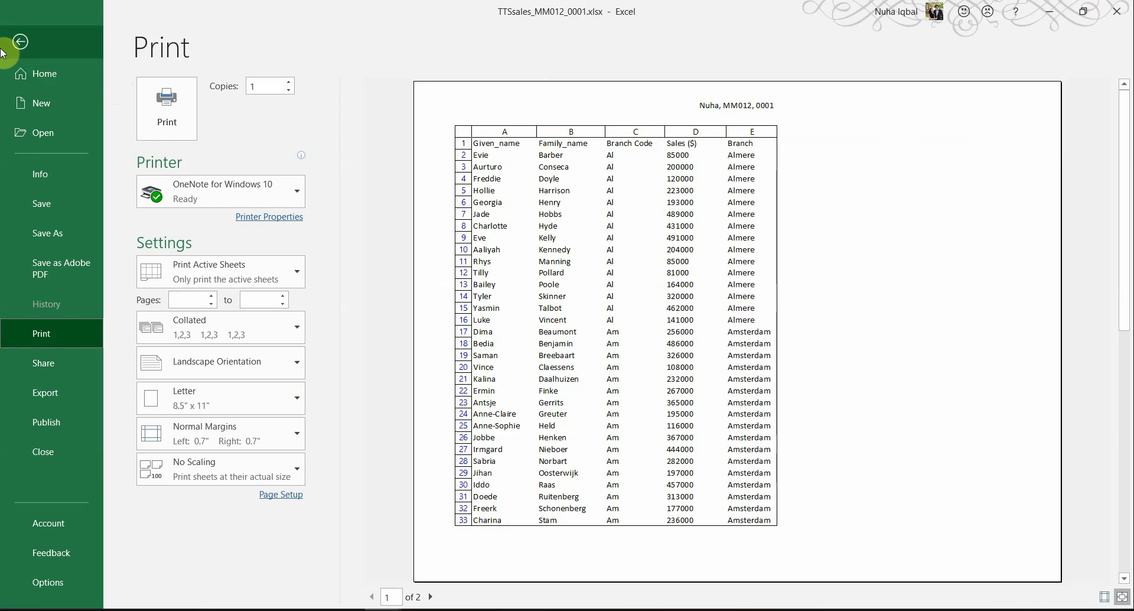
# Step: Switch on Show Formulas and widen column E to fit the VLOOKUP formulas
pyautogui.click(2, 52)
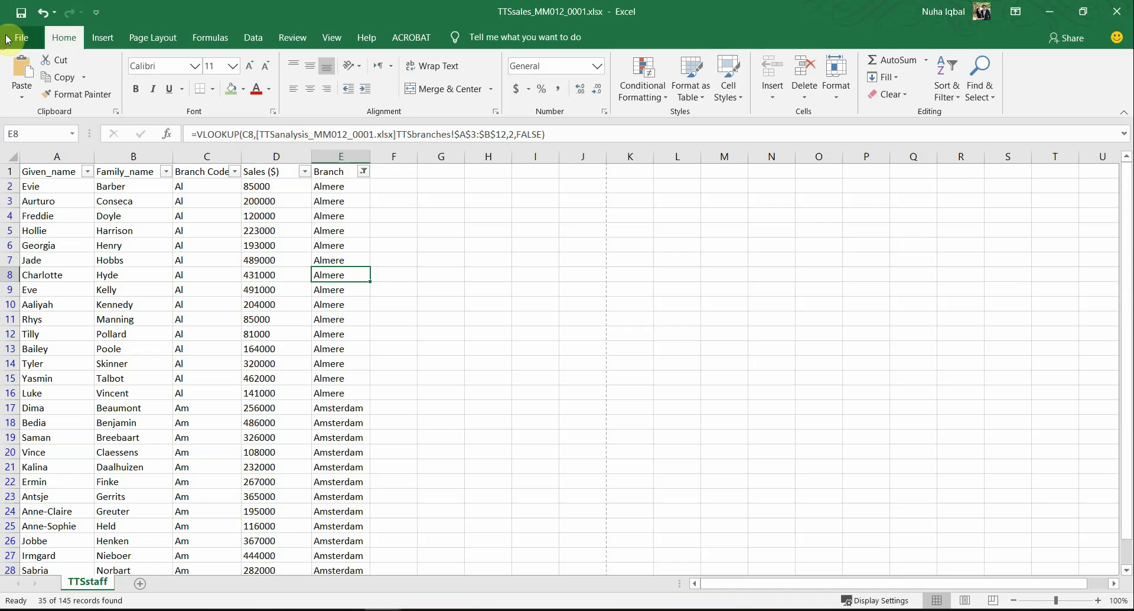
pyautogui.click(208, 36)
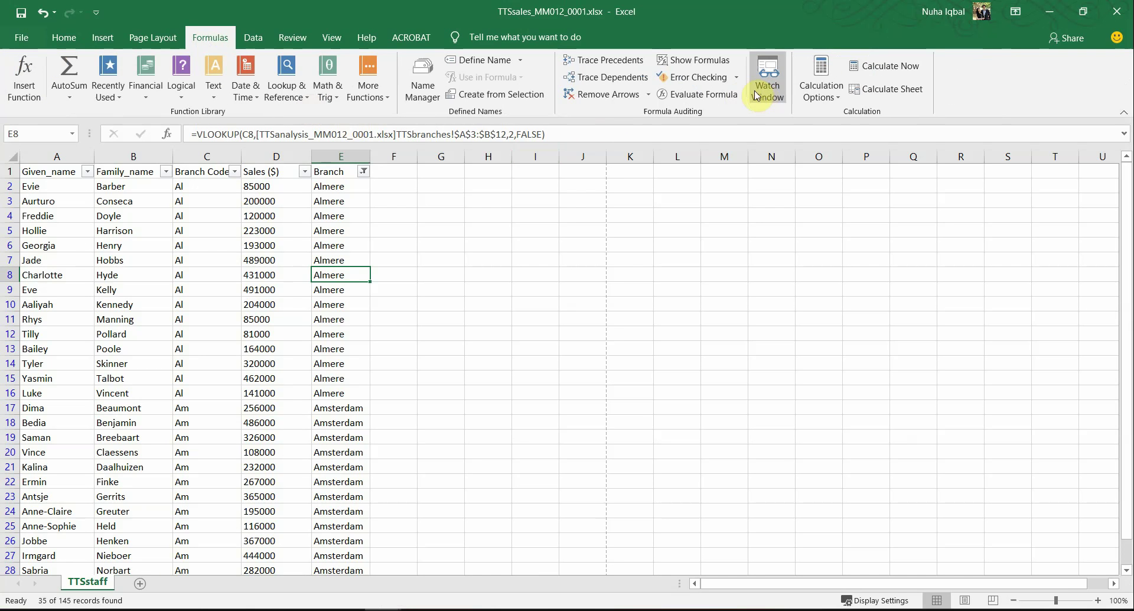
pyautogui.click(701, 61)
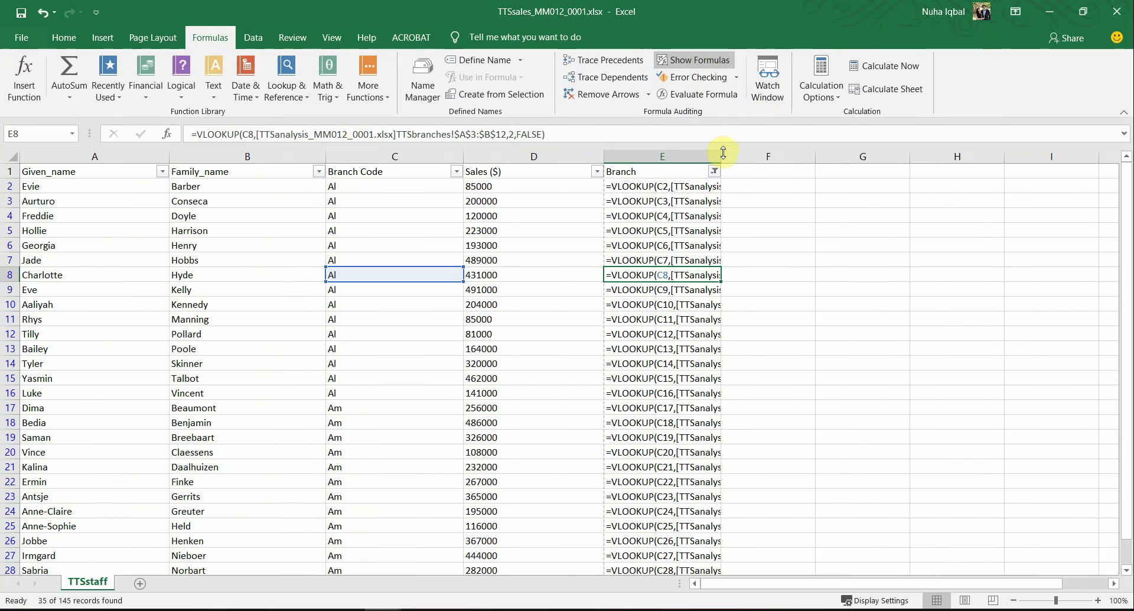
pyautogui.doubleClick(722, 153)
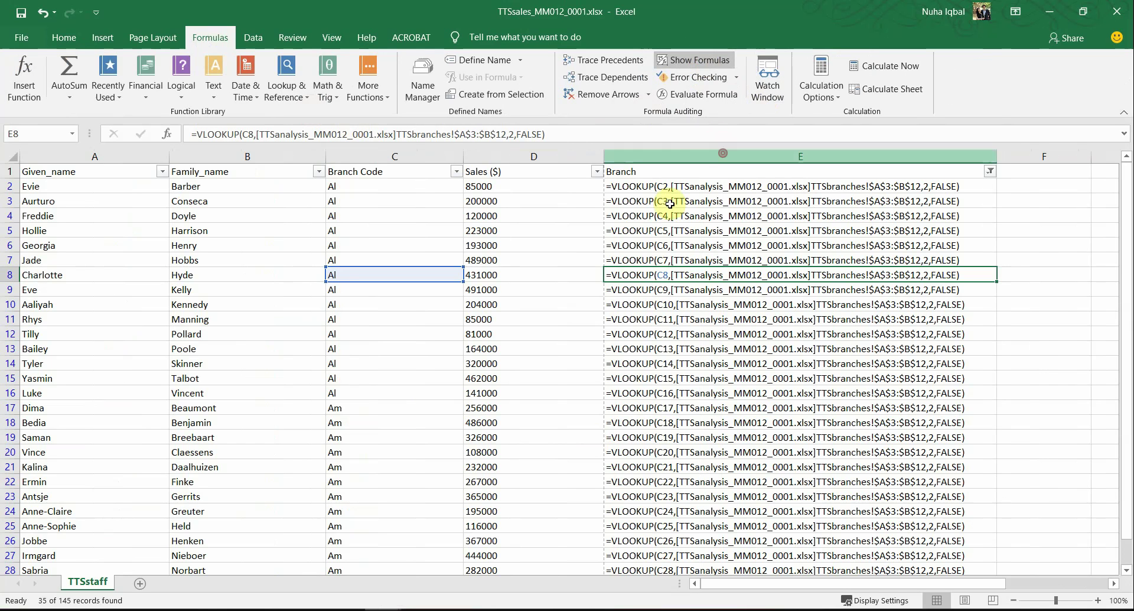
# Step: Autofit all columns to their contents and open the print preview, now 4 pages
pyautogui.click(13, 156)
pyautogui.doubleClick(168, 155)
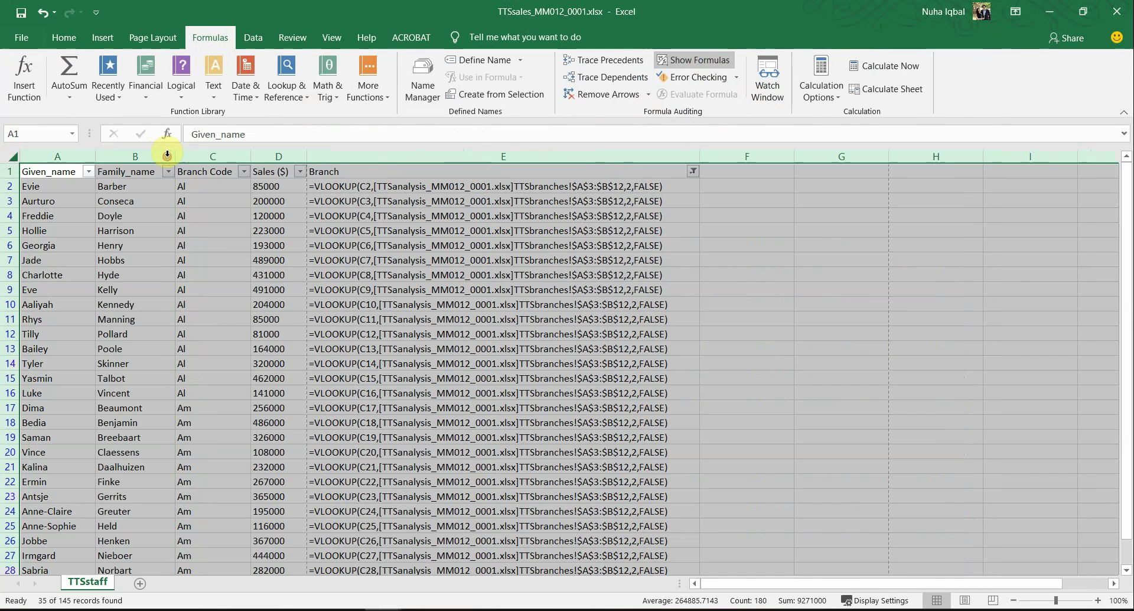
pyautogui.click(411, 395)
pyautogui.scroll(-5, 506, 462)
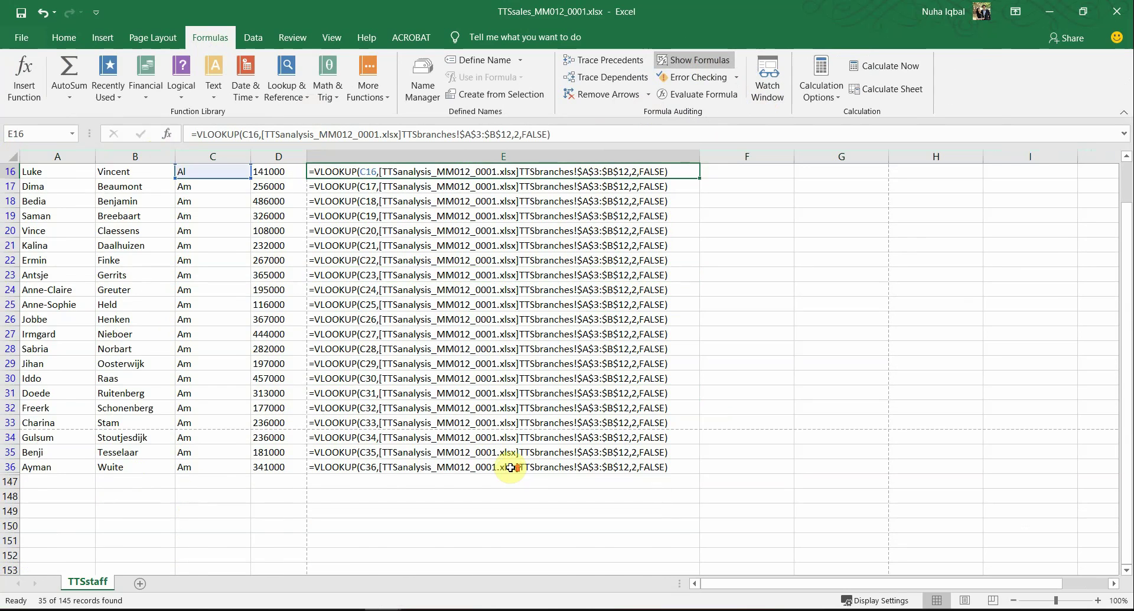
pyautogui.scroll(5, 511, 467)
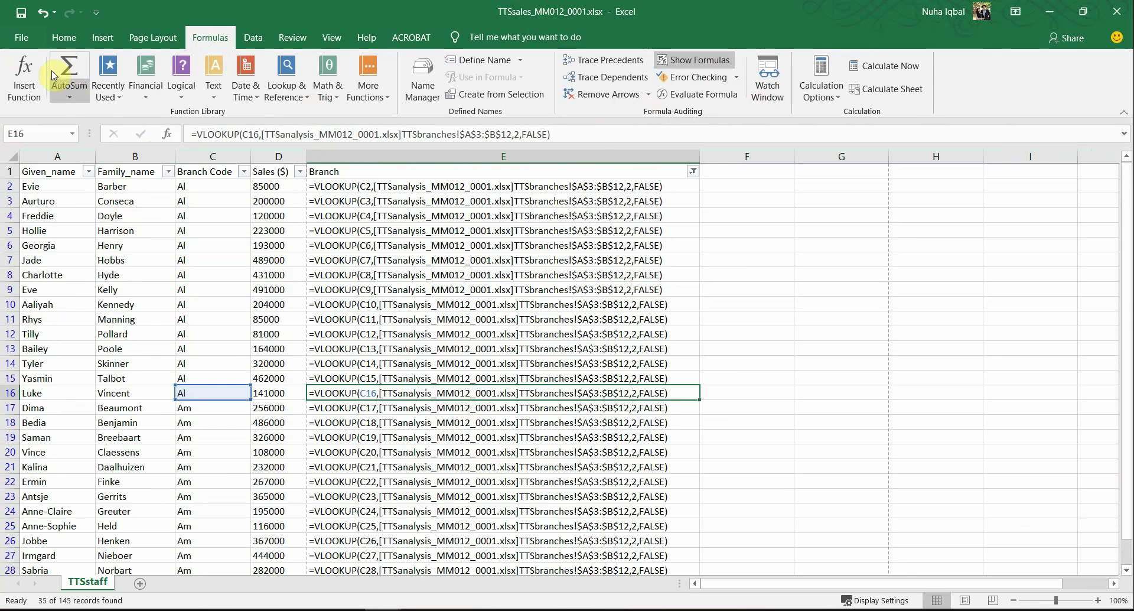
pyautogui.click(26, 37)
pyautogui.click(62, 335)
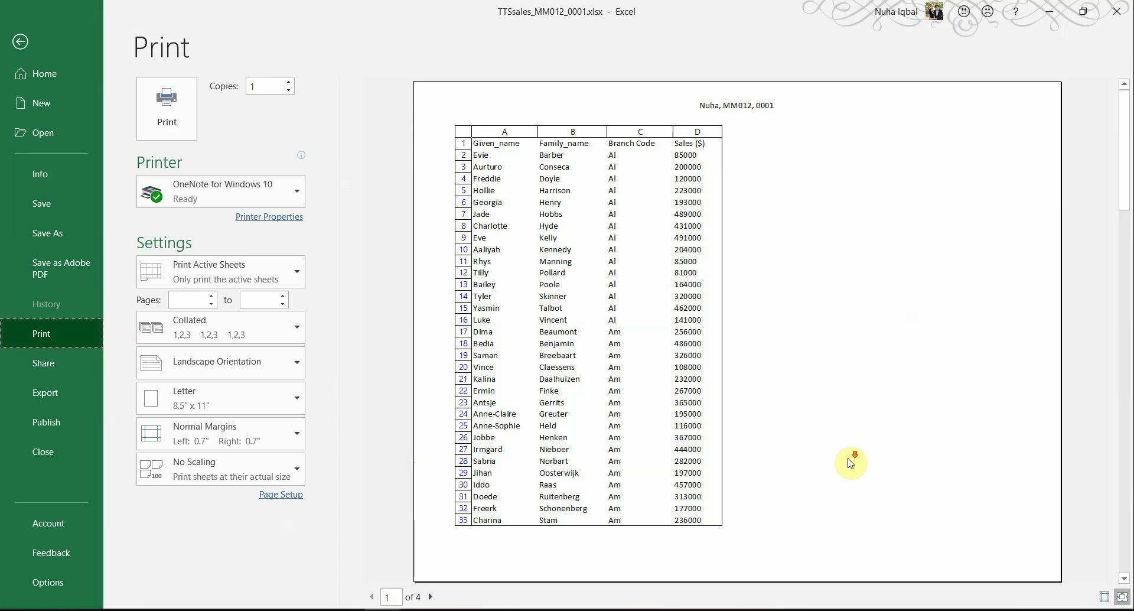
# Step: Scale the landscape formula printout to fit 1 page wide by 1 page tall
pyautogui.scroll(-1, 851, 463)
pyautogui.scroll(1, 851, 464)
pyautogui.scroll(-1, 854, 468)
pyautogui.scroll(-1, 854, 476)
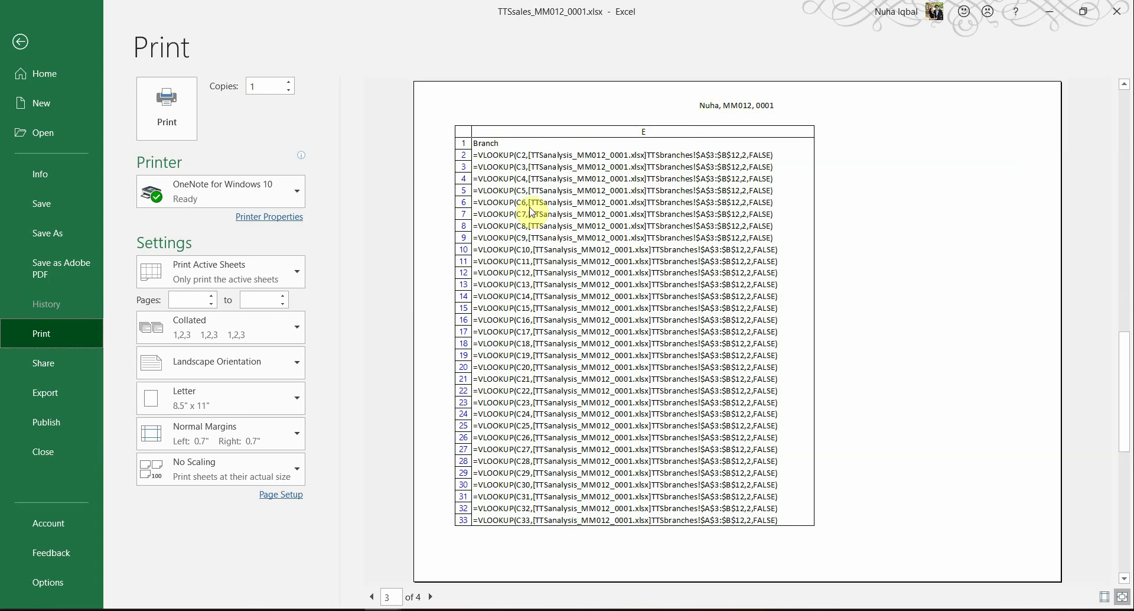
pyautogui.scroll(2, 532, 213)
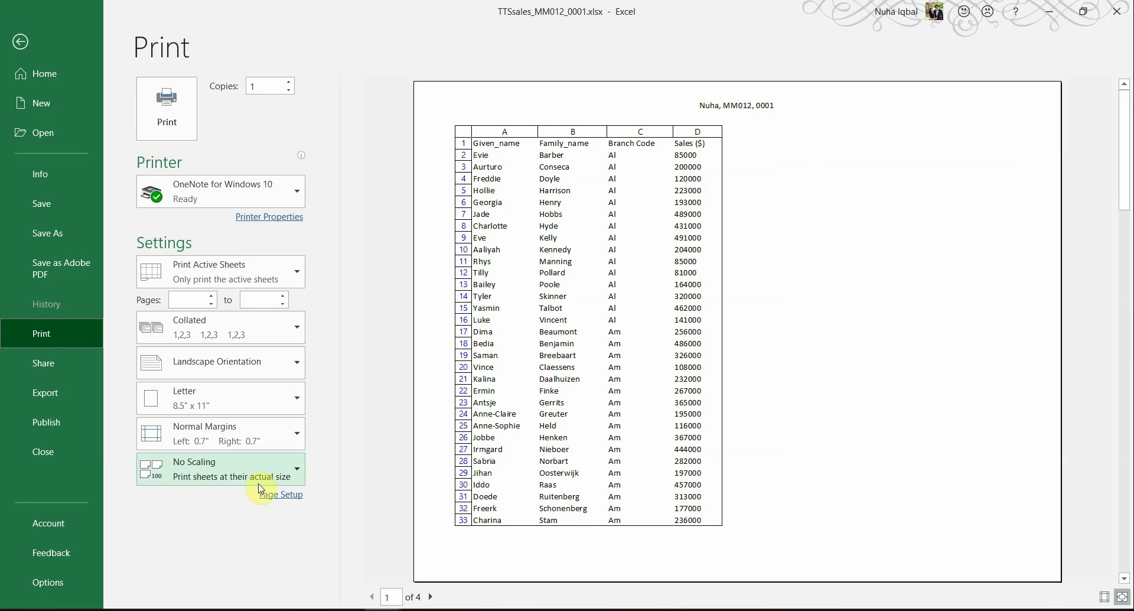
pyautogui.click(281, 495)
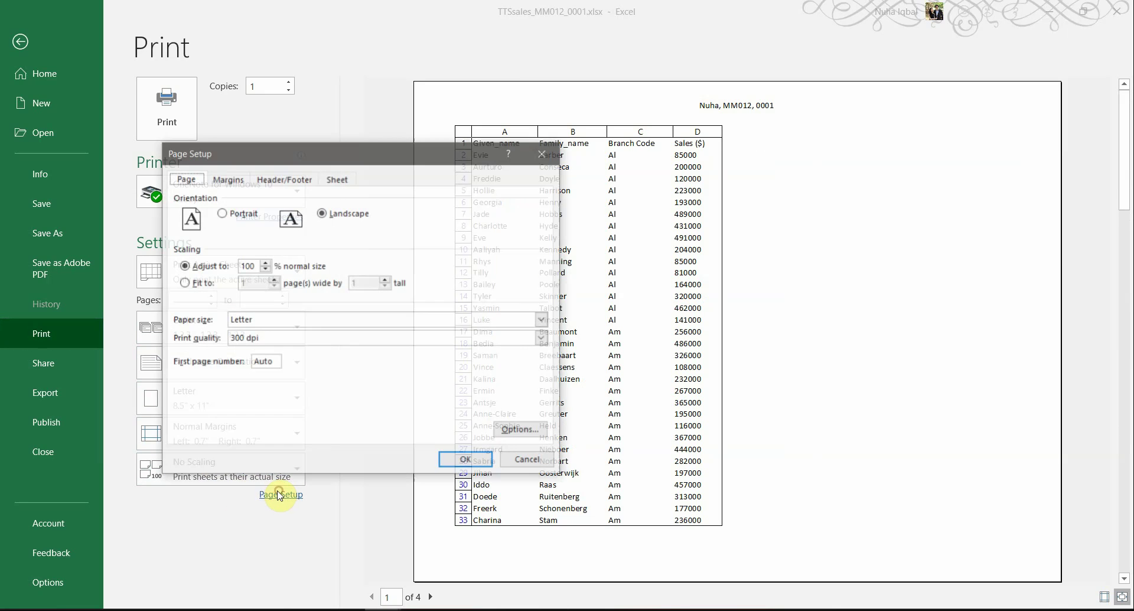
pyautogui.click(194, 286)
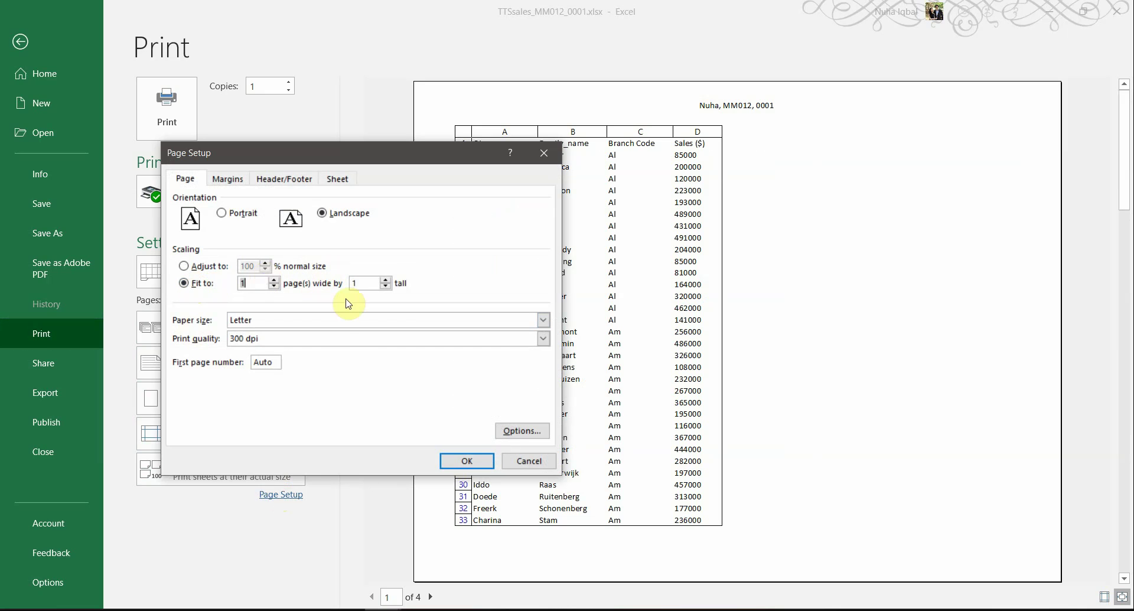
pyautogui.click(466, 461)
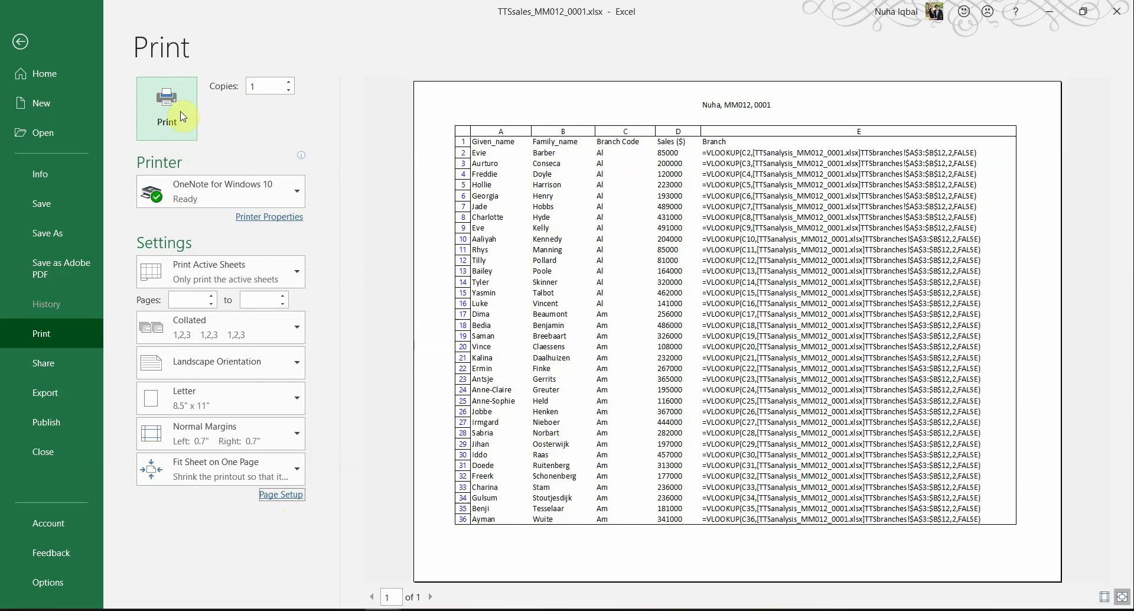
pyautogui.hotkey('alt', 'Tab')
# Step: Highlight 'ascending order of Branch' in the exam paper's sort instruction
pyautogui.scroll(-1, 301, 459)
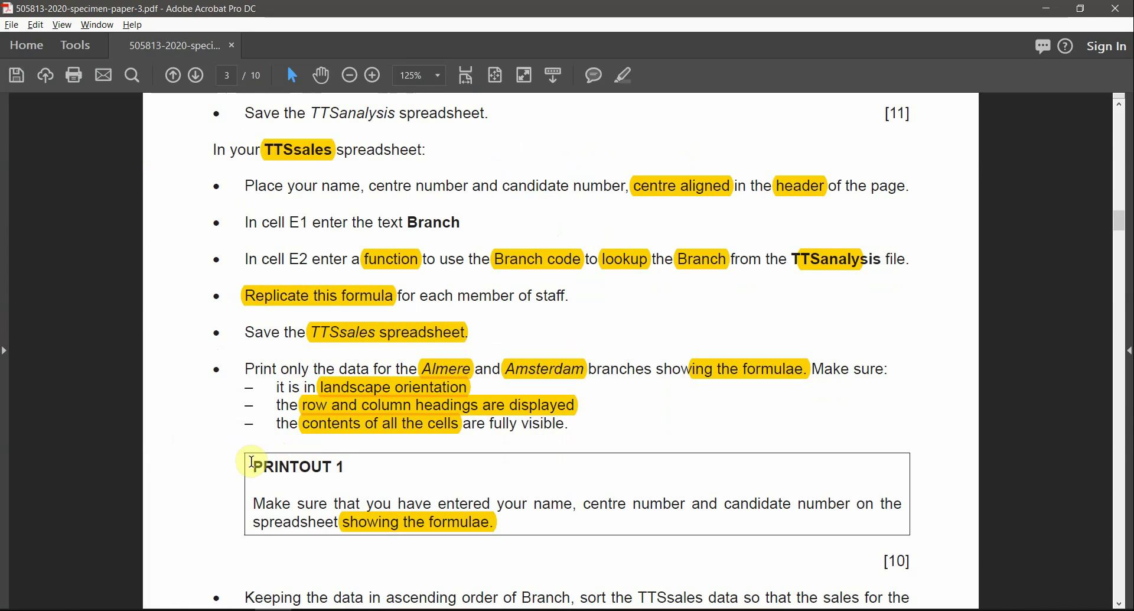
pyautogui.moveTo(253, 461); pyautogui.dragTo(354, 466)
pyautogui.scroll(-2, 602, 493)
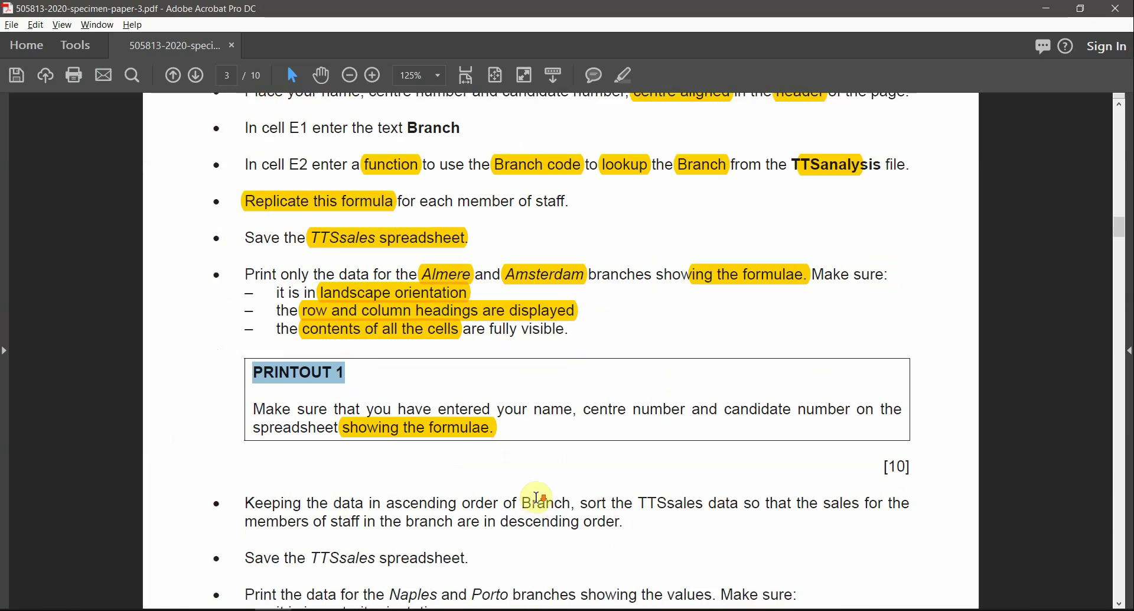
pyautogui.scroll(-4, 537, 496)
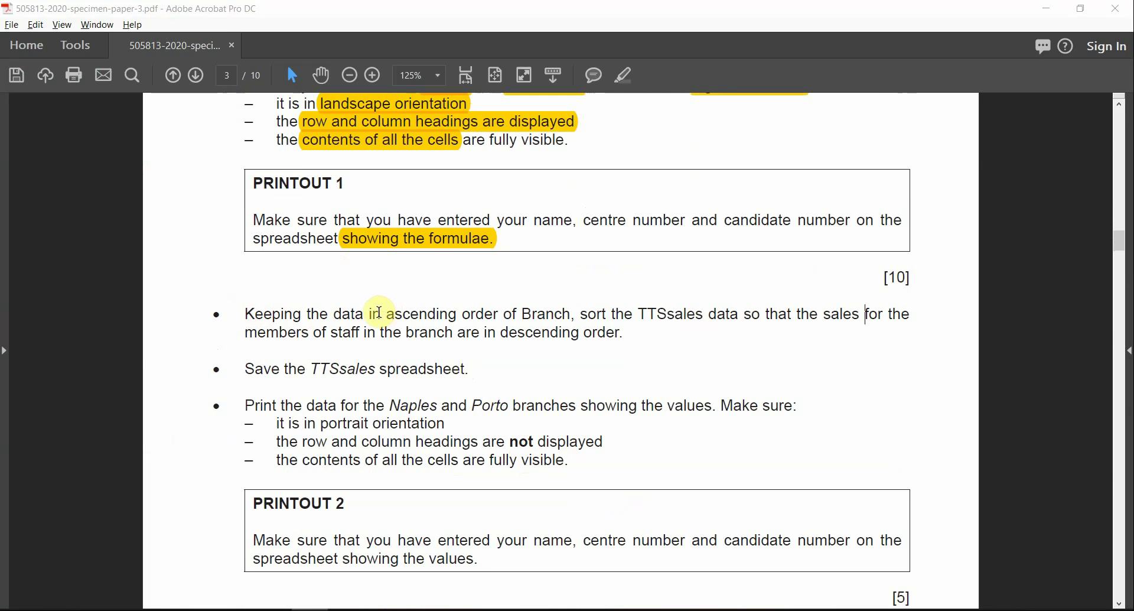
pyautogui.moveTo(381, 313); pyautogui.dragTo(689, 313)
pyautogui.click(639, 78)
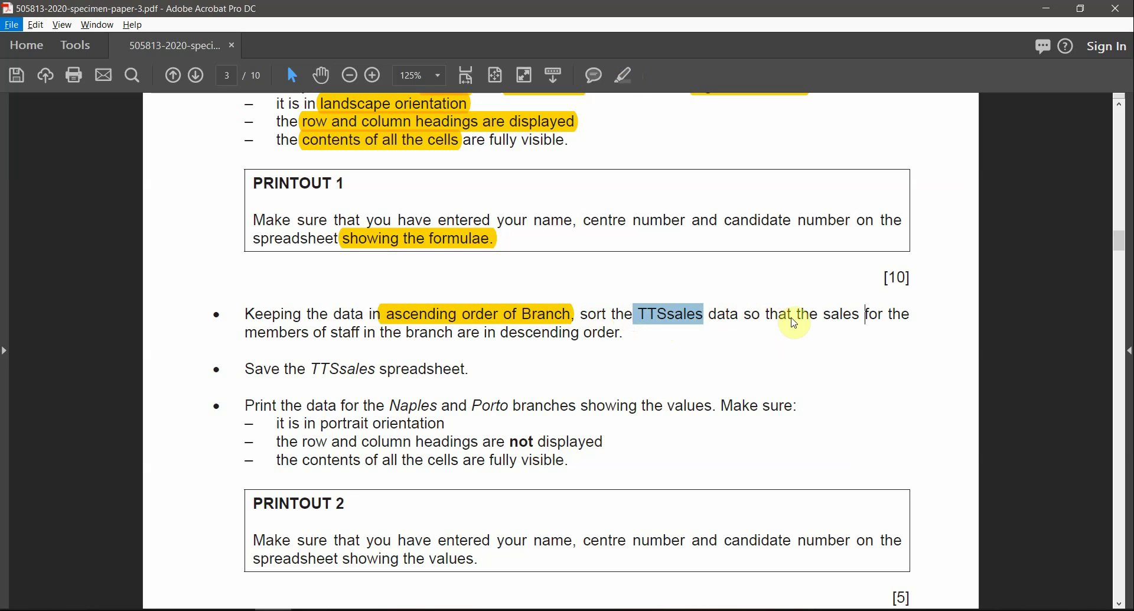
# Step: Highlight 'branch are in descending' and 'sales' in the same sort instruction
pyautogui.click(824, 311)
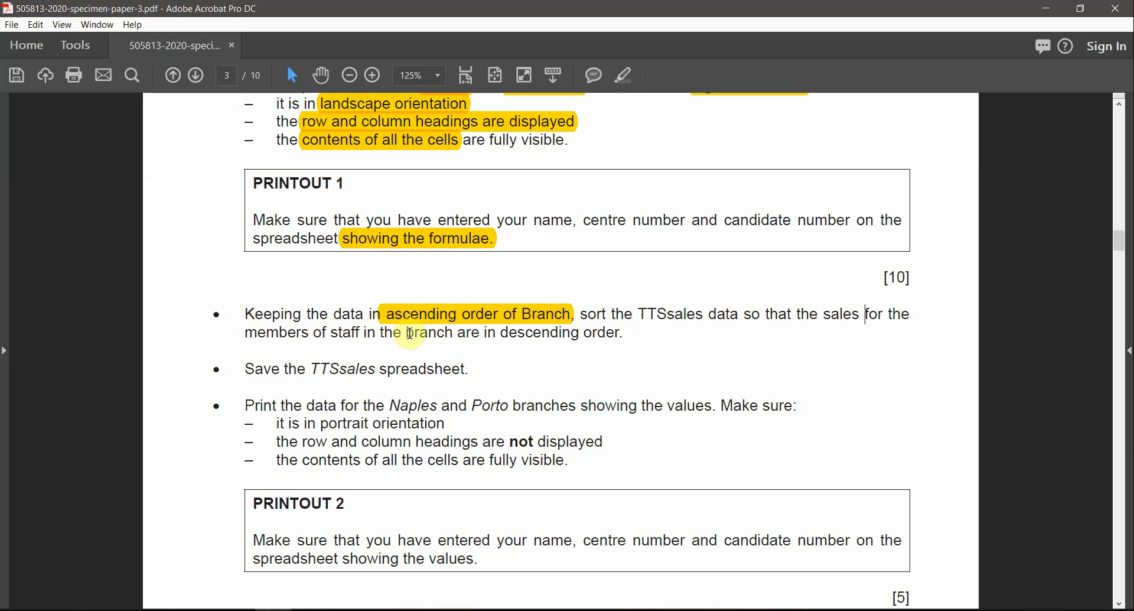
pyautogui.moveTo(409, 334); pyautogui.dragTo(538, 336)
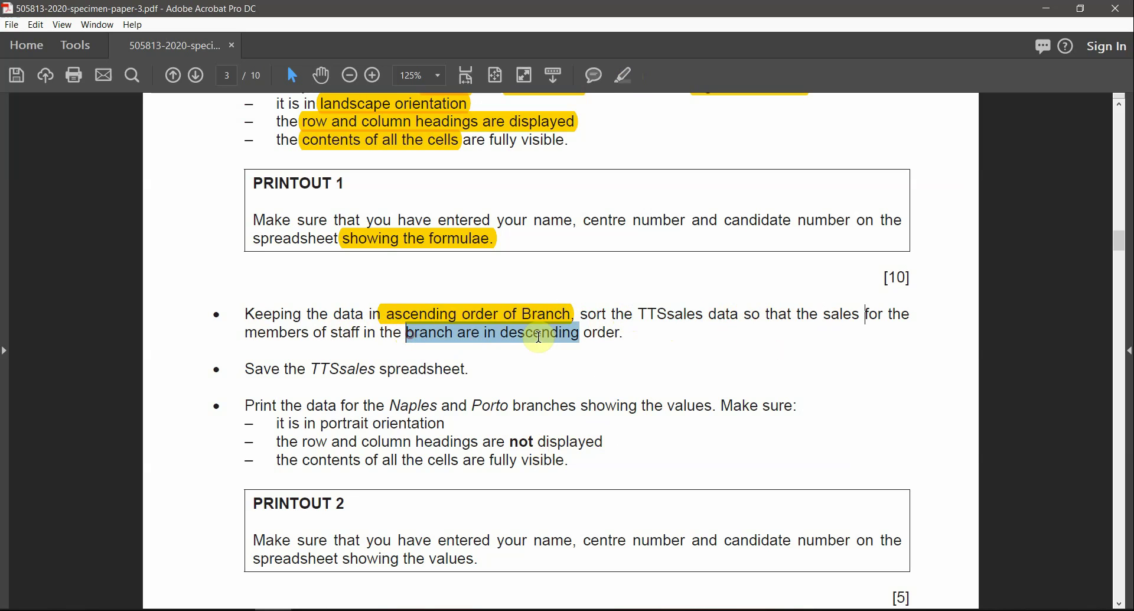
pyautogui.click(622, 73)
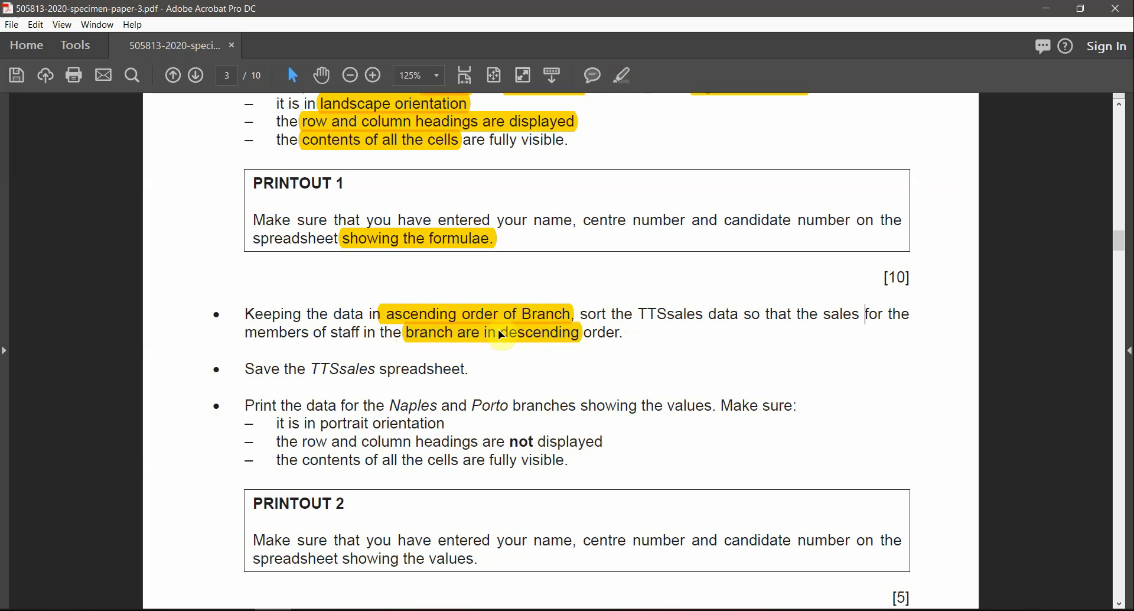
pyautogui.doubleClick(828, 314)
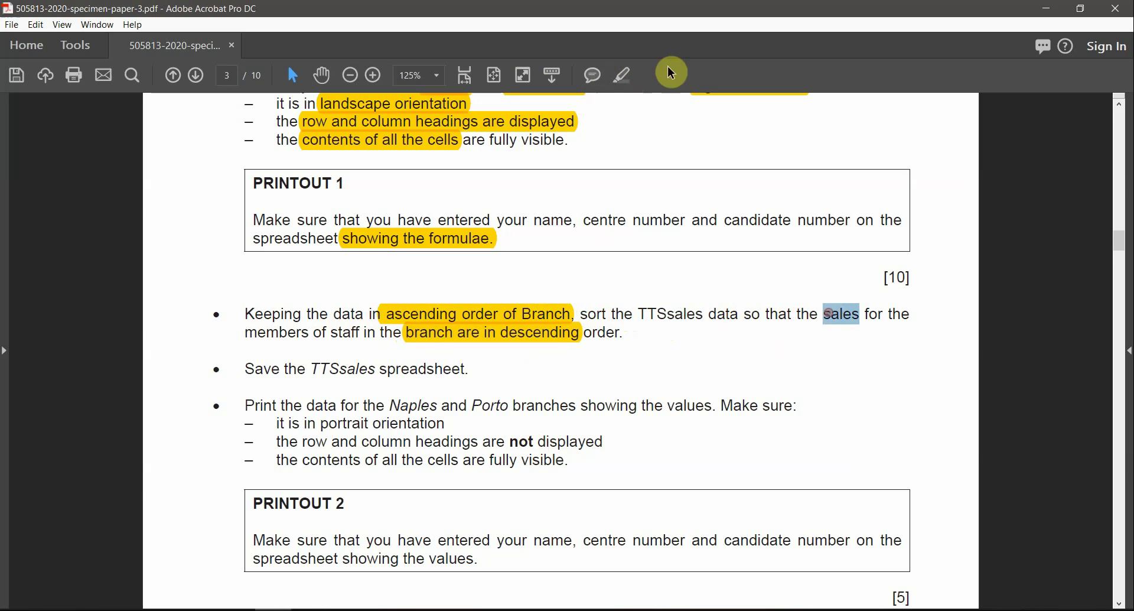
pyautogui.click(623, 75)
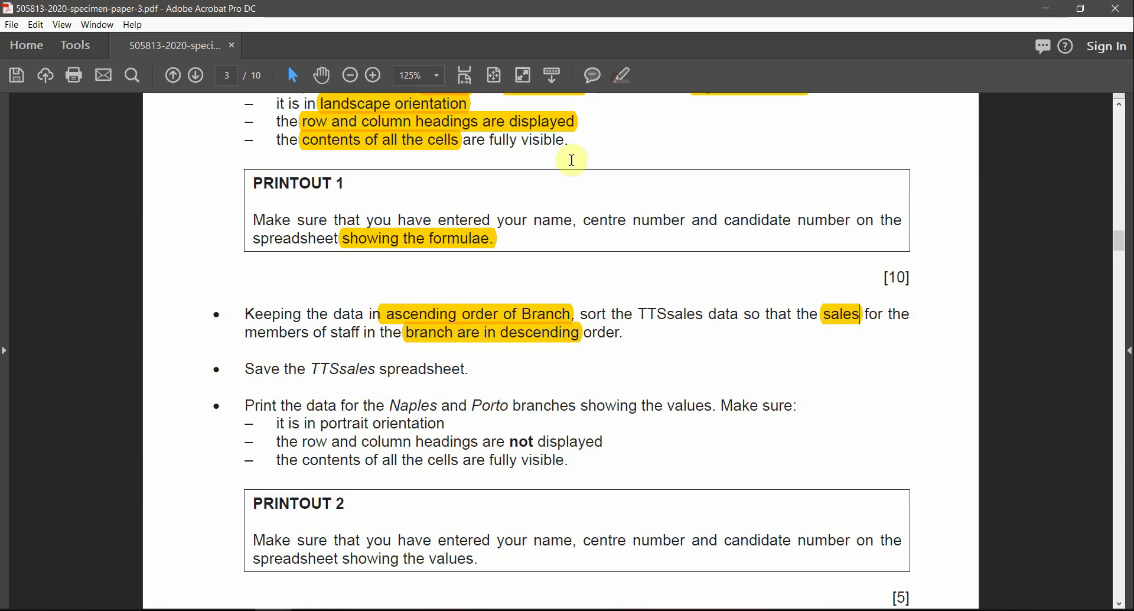
pyautogui.click(522, 341)
pyautogui.hotkey('alt', 'Tab')
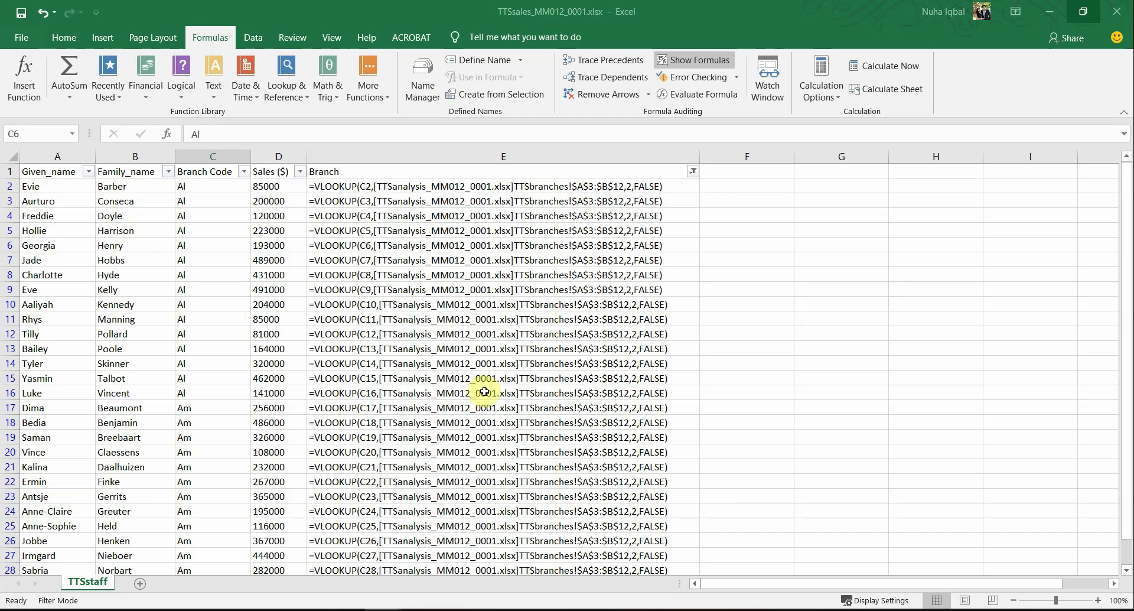
# Step: In Custom Sort, add a second level and set the first level to Branch, A to Z
pyautogui.click(63, 39)
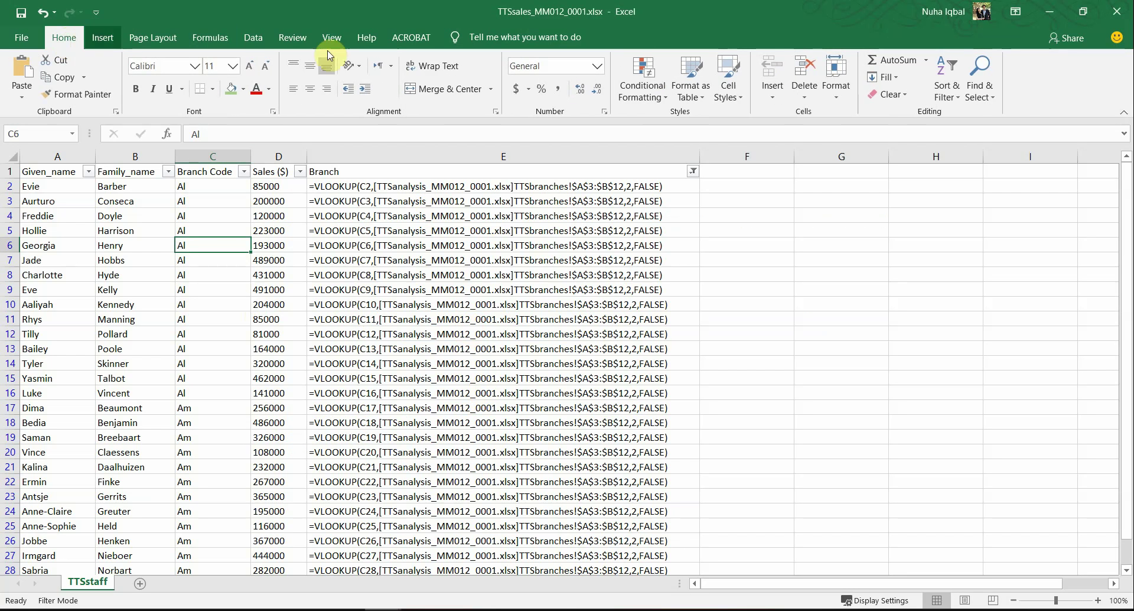
pyautogui.click(949, 90)
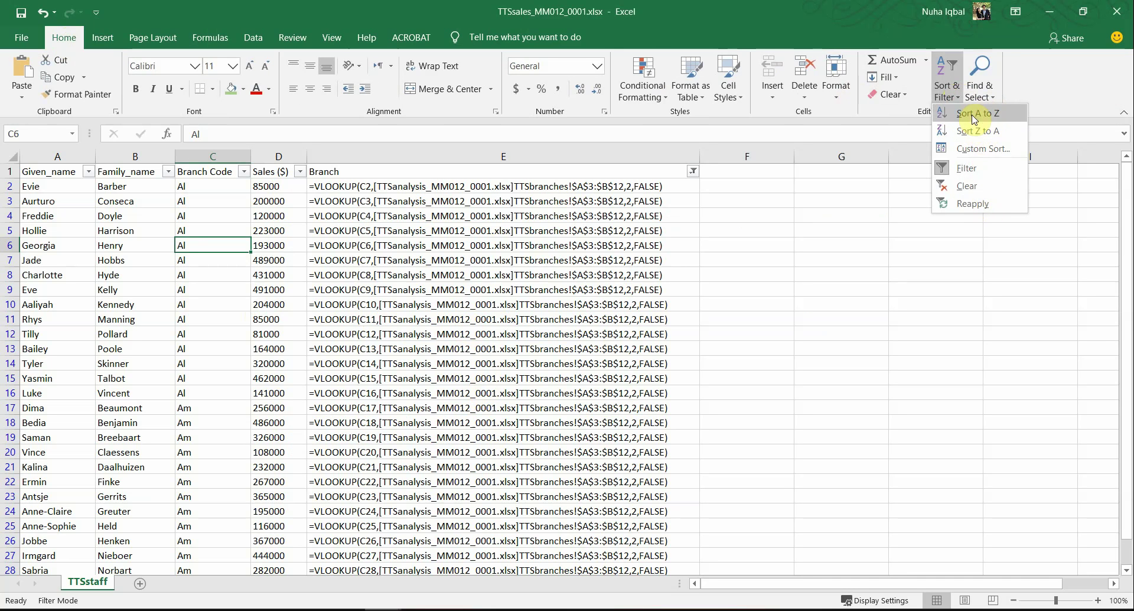
pyautogui.click(974, 149)
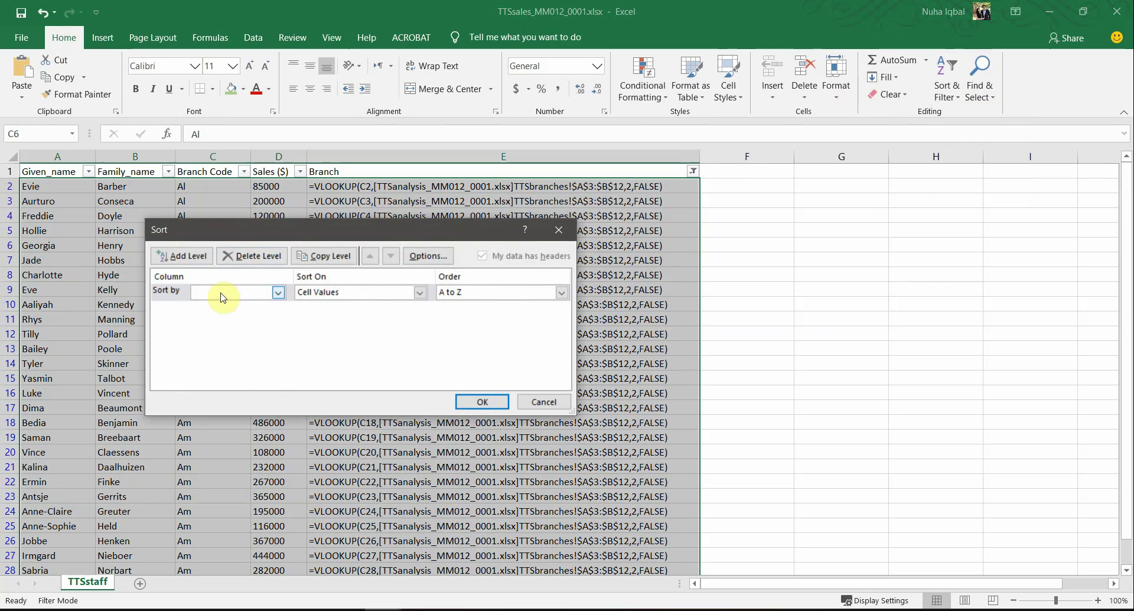
pyautogui.click(180, 255)
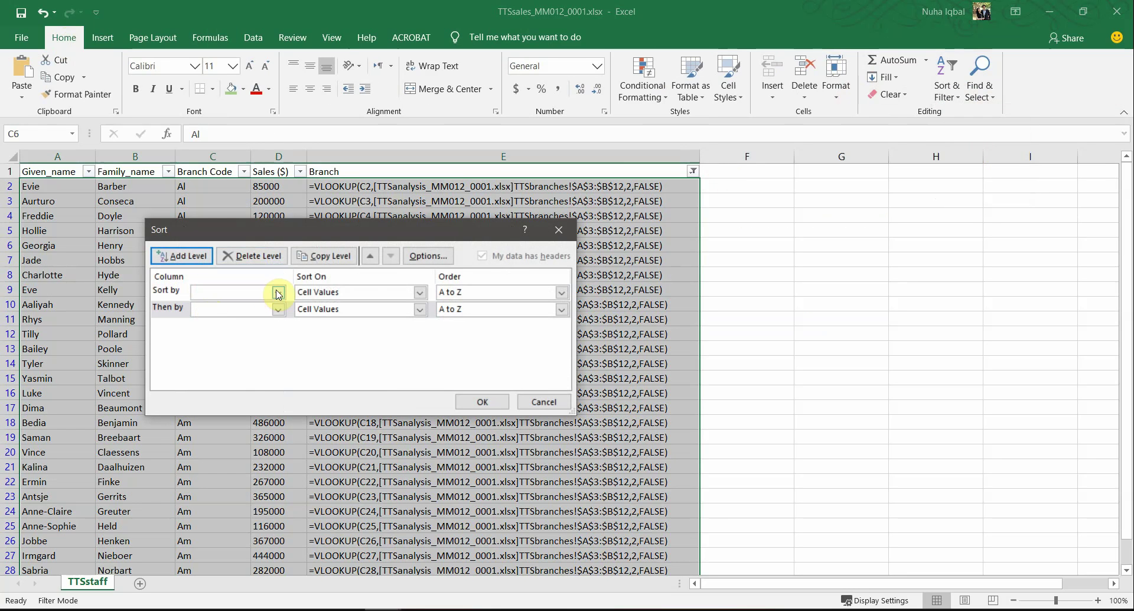
pyautogui.click(279, 294)
pyautogui.click(211, 344)
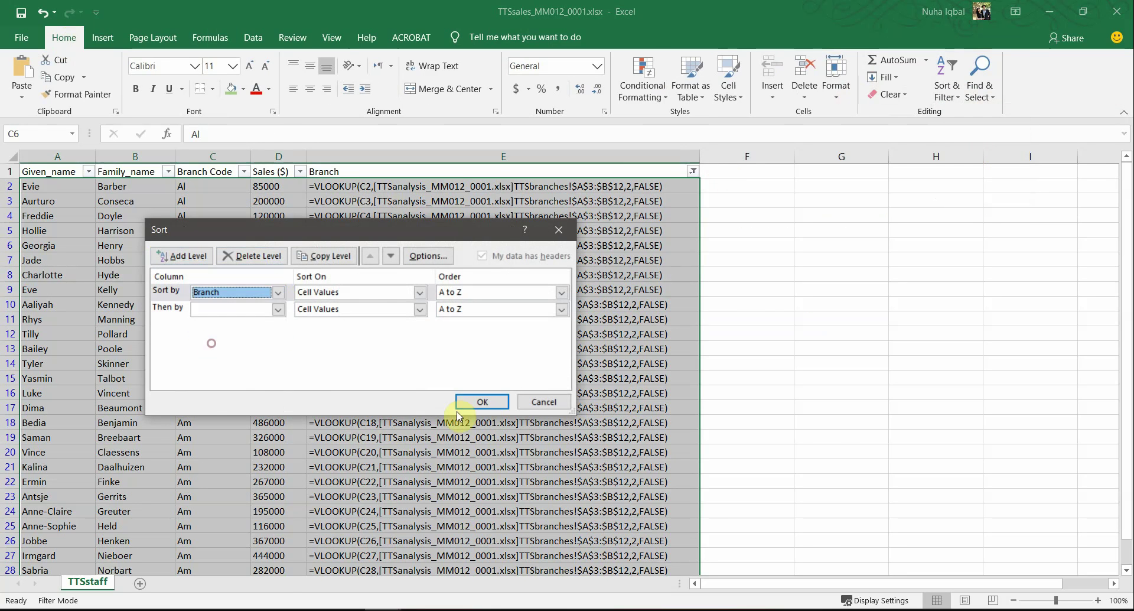
pyautogui.hotkey('alt', 'Tab')
pyautogui.click(548, 305)
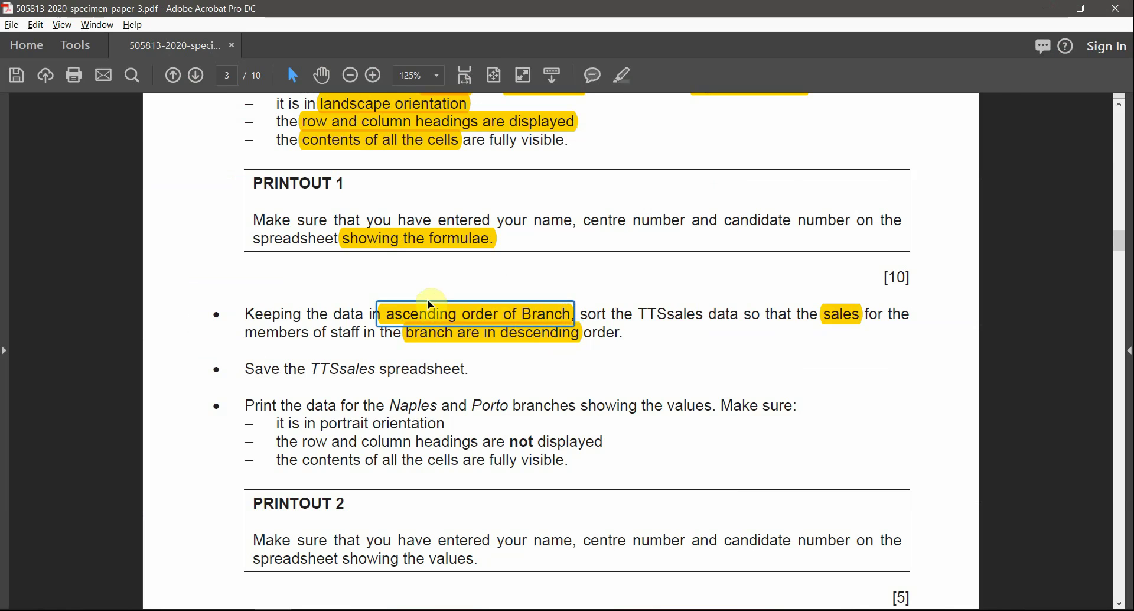
pyautogui.hotkey('alt', 'Tab')
pyautogui.click(493, 294)
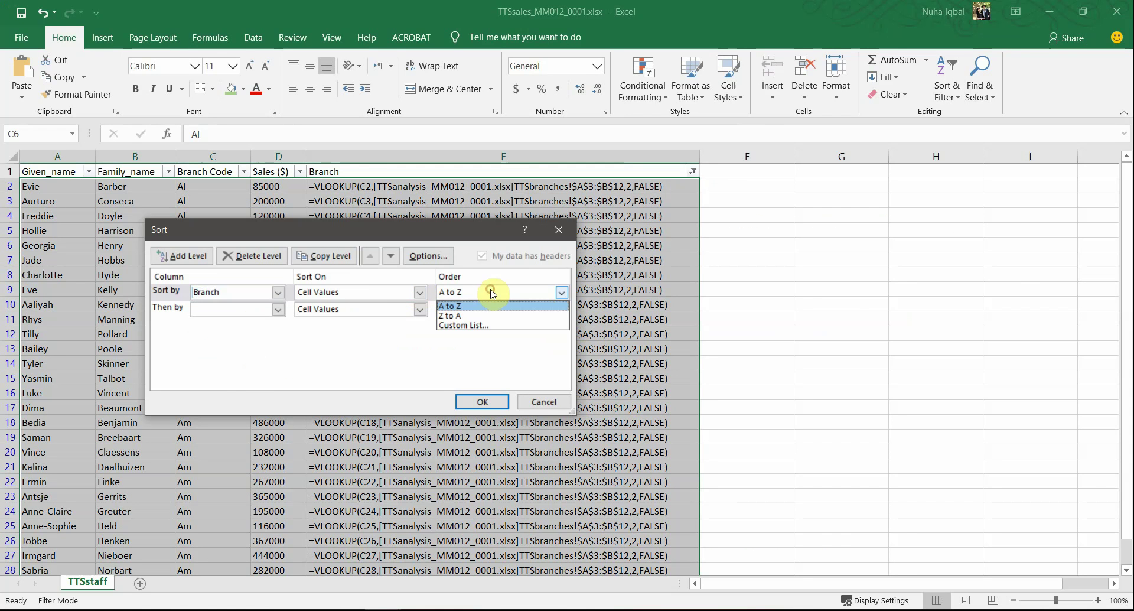
pyautogui.click(495, 303)
# Step: Set the second level to Sales ($), Largest to Smallest, and apply the sort
pyautogui.hotkey('alt', 'Tab')
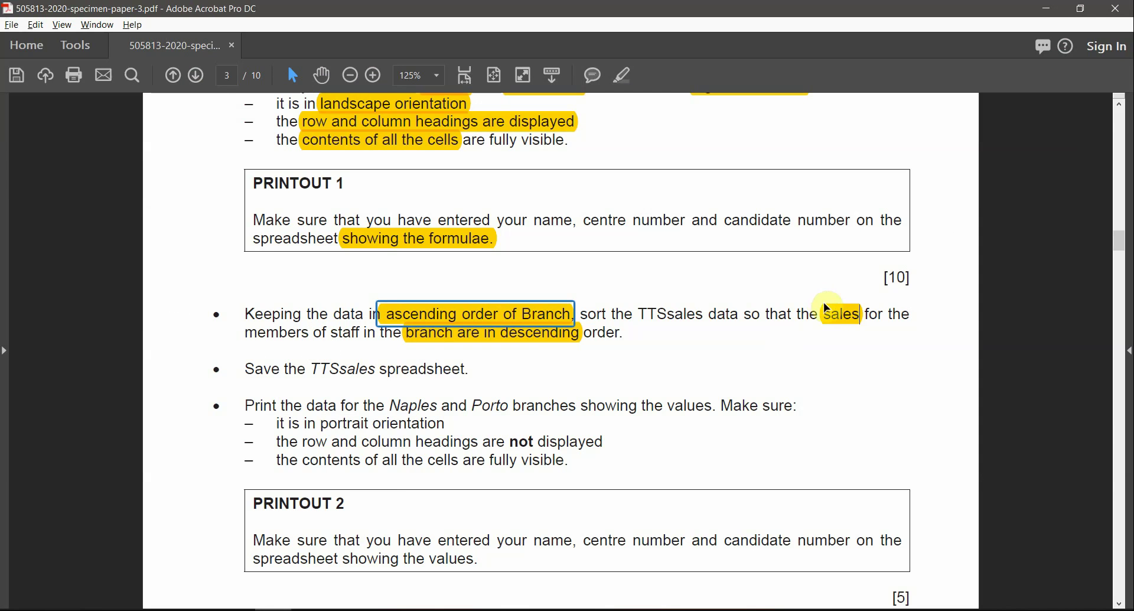
pyautogui.click(837, 315)
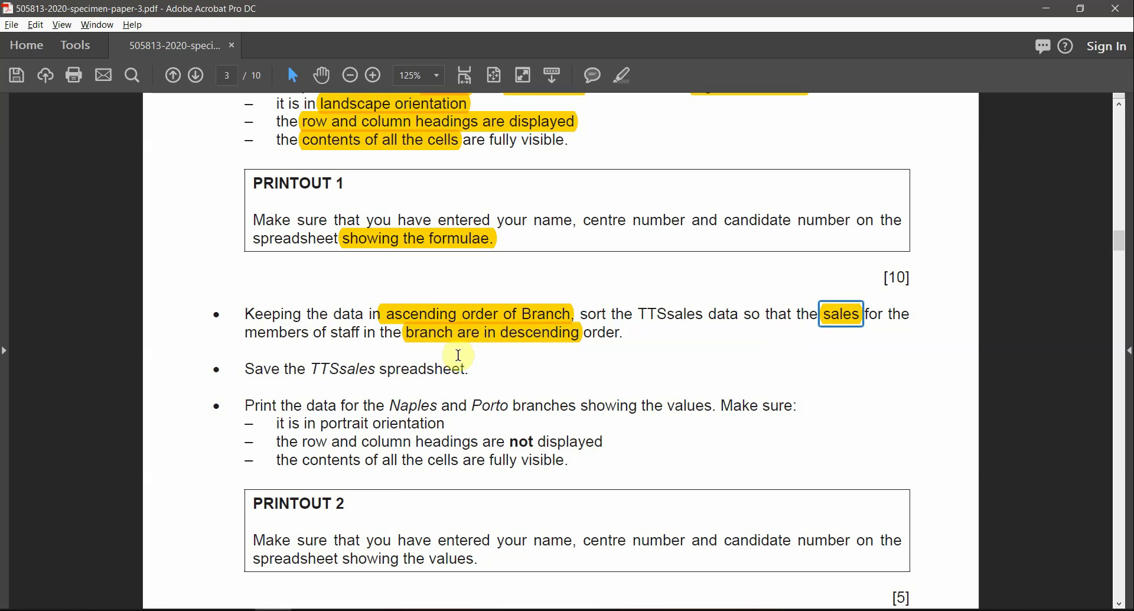
pyautogui.hotkey('alt', 'Tab')
pyautogui.click(254, 308)
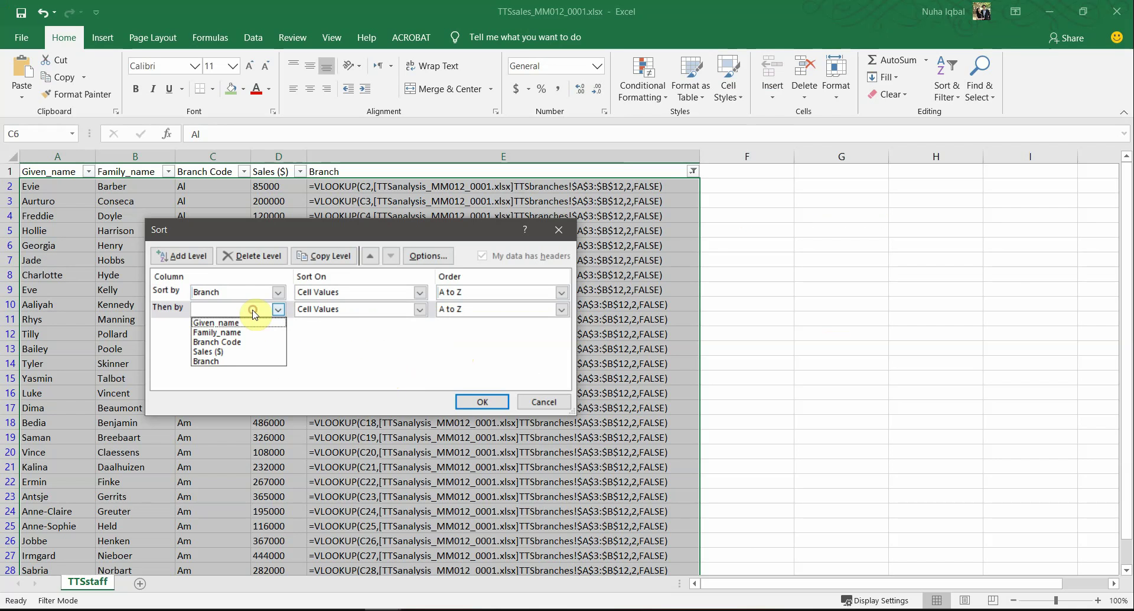
pyautogui.click(235, 351)
pyautogui.click(484, 309)
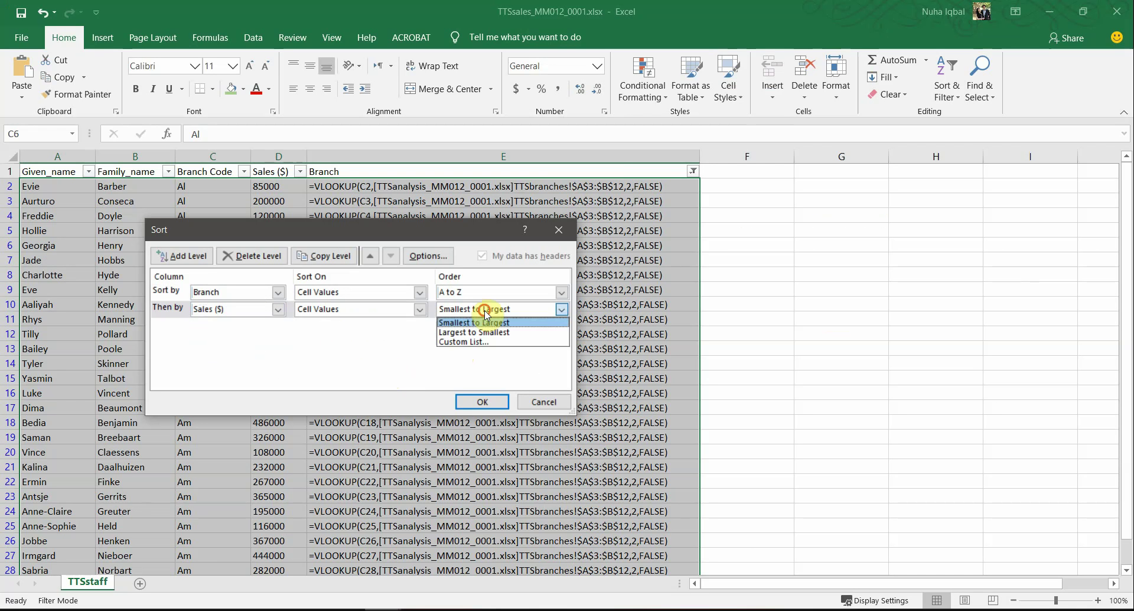
pyautogui.click(490, 332)
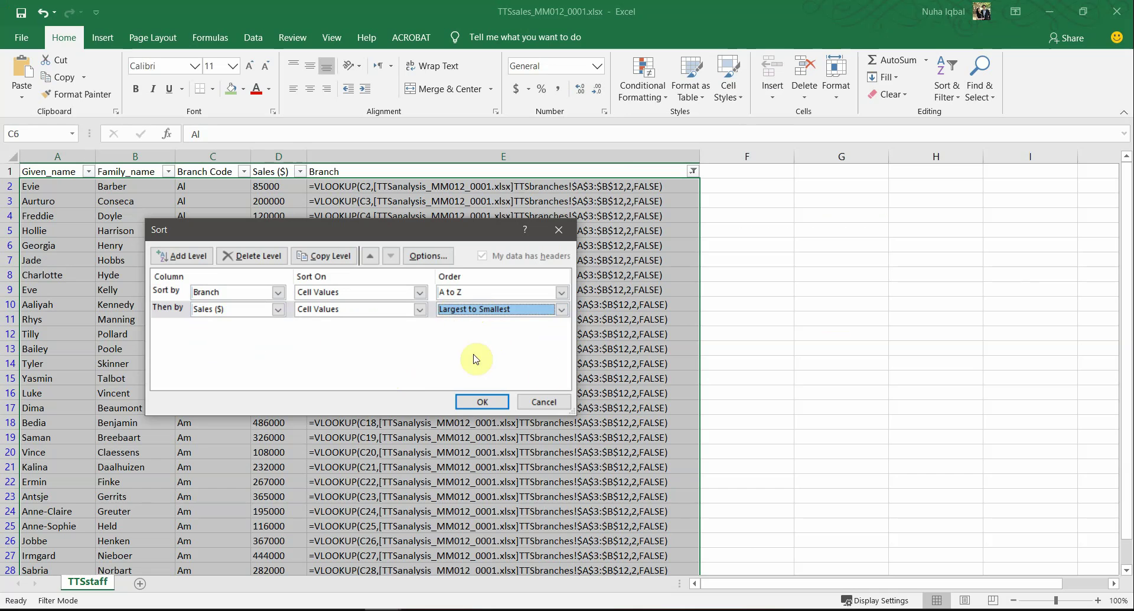
pyautogui.click(482, 402)
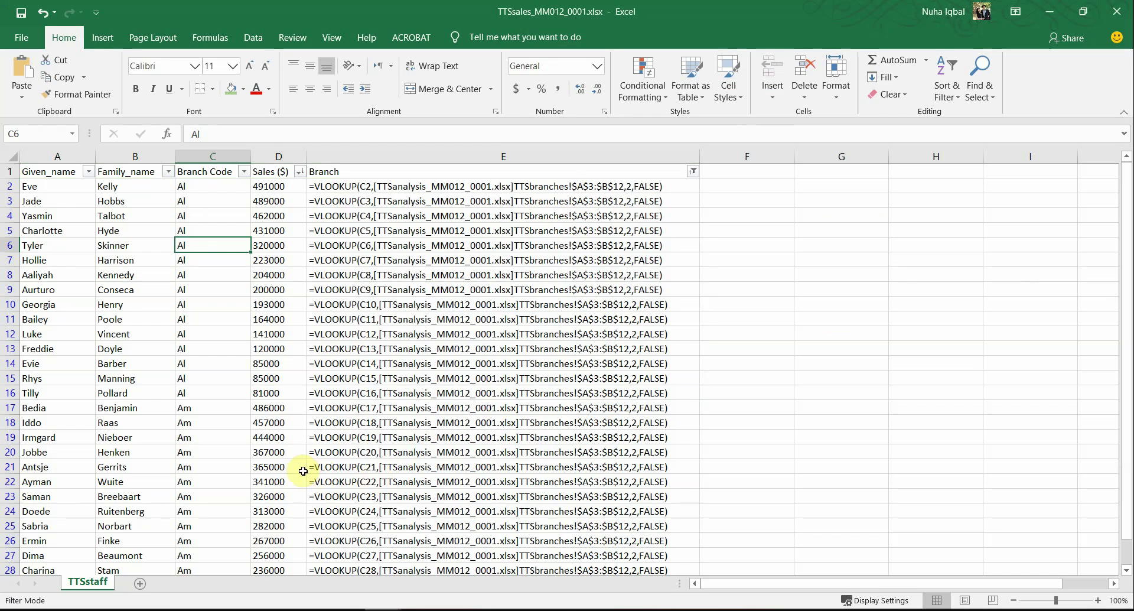
pyautogui.hotkey('alt', 'Tab')
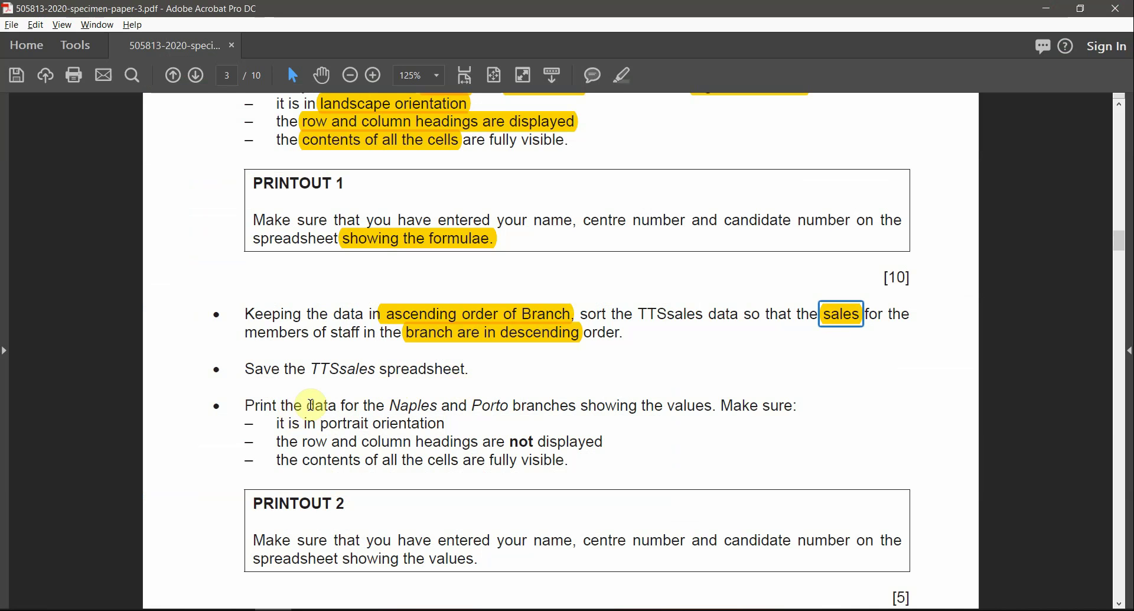
# Step: Select 'it is in portrait orientation' in the Naples and Porto printout requirements
pyautogui.moveTo(315, 369); pyautogui.dragTo(466, 370)
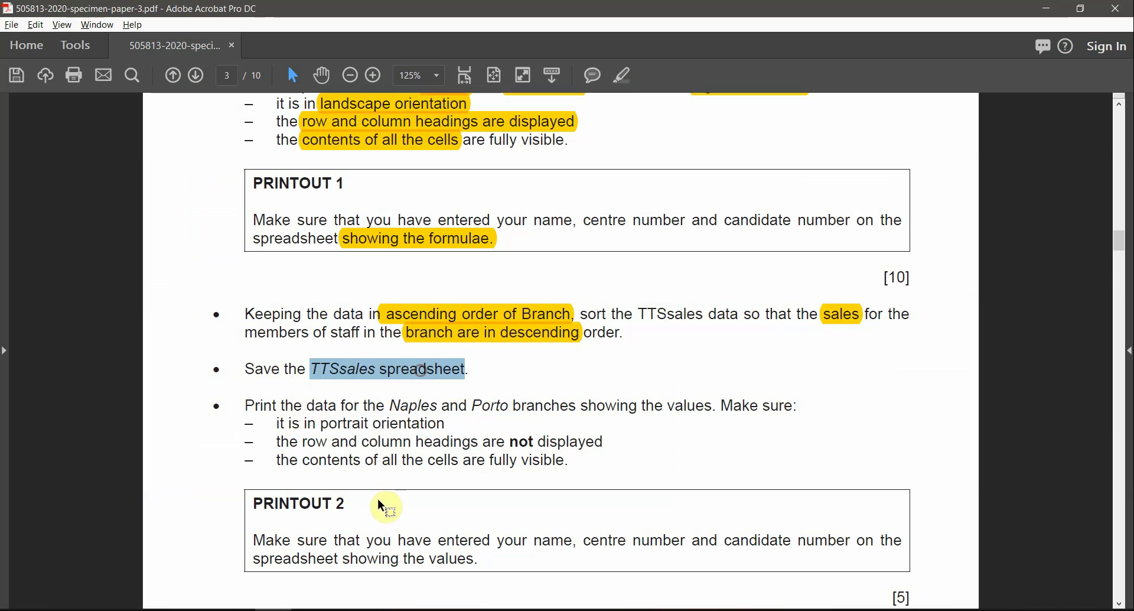
pyautogui.scroll(-1, 395, 473)
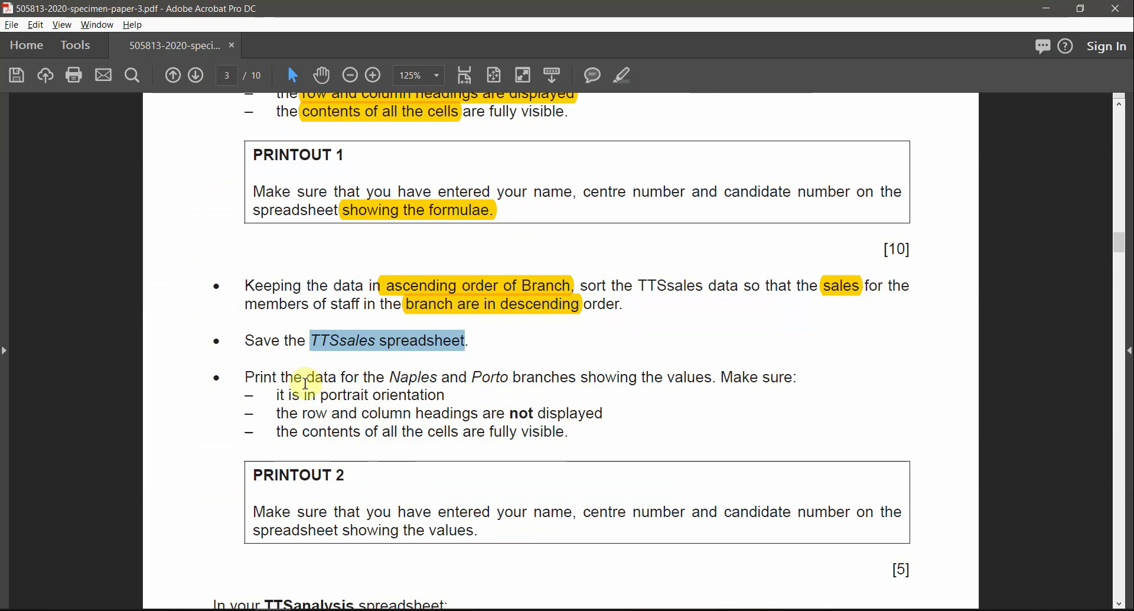
pyautogui.moveTo(393, 378); pyautogui.dragTo(463, 388)
pyautogui.click(490, 380)
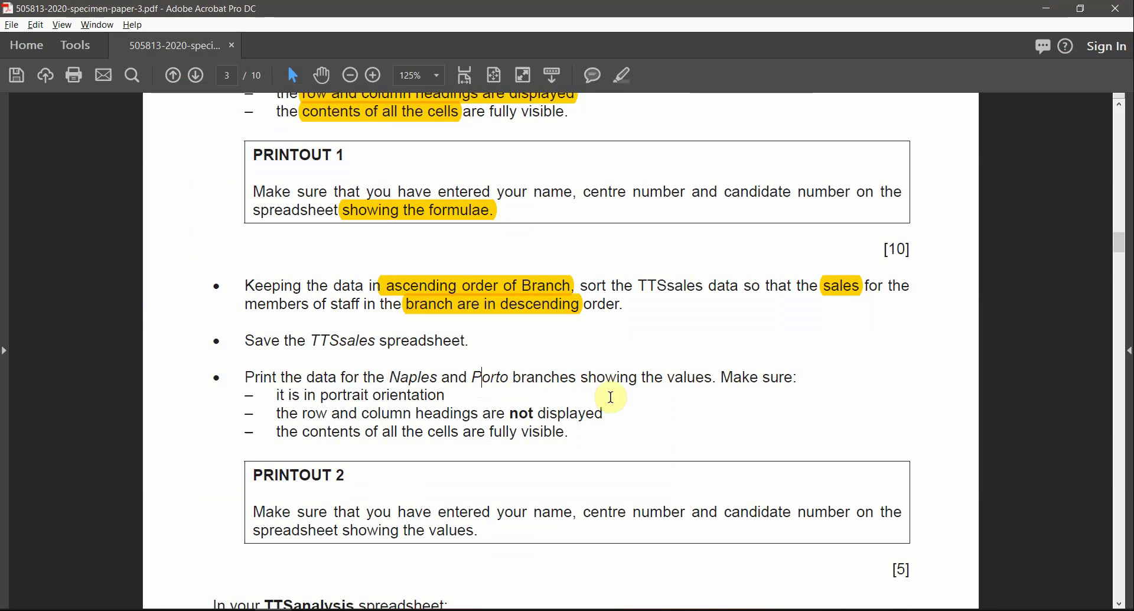
pyautogui.moveTo(277, 393); pyautogui.dragTo(417, 393)
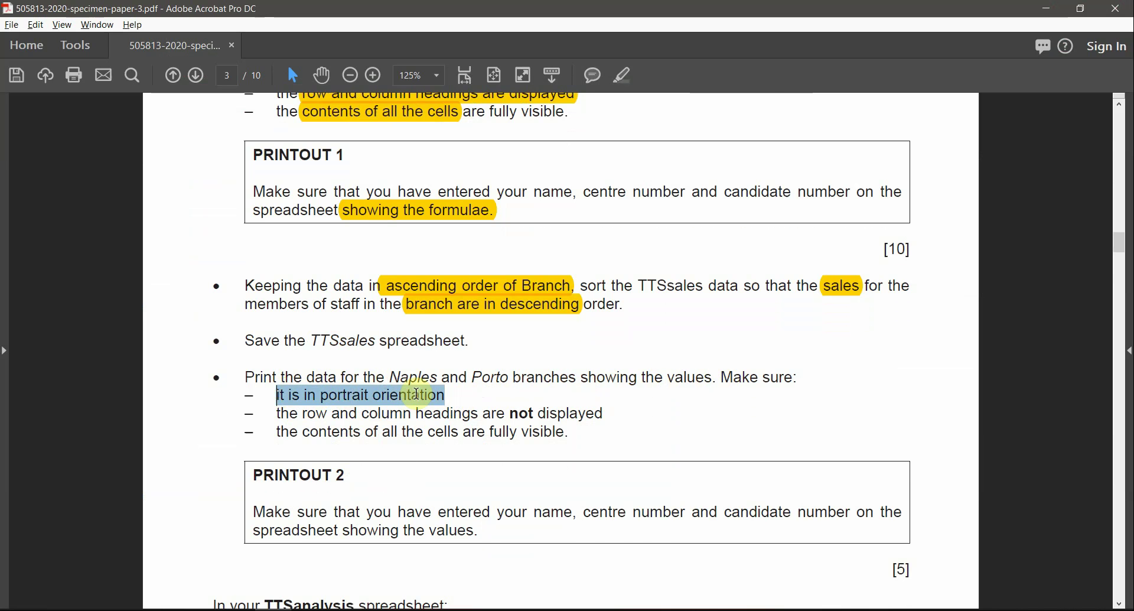
pyautogui.hotkey('alt', 'Tab')
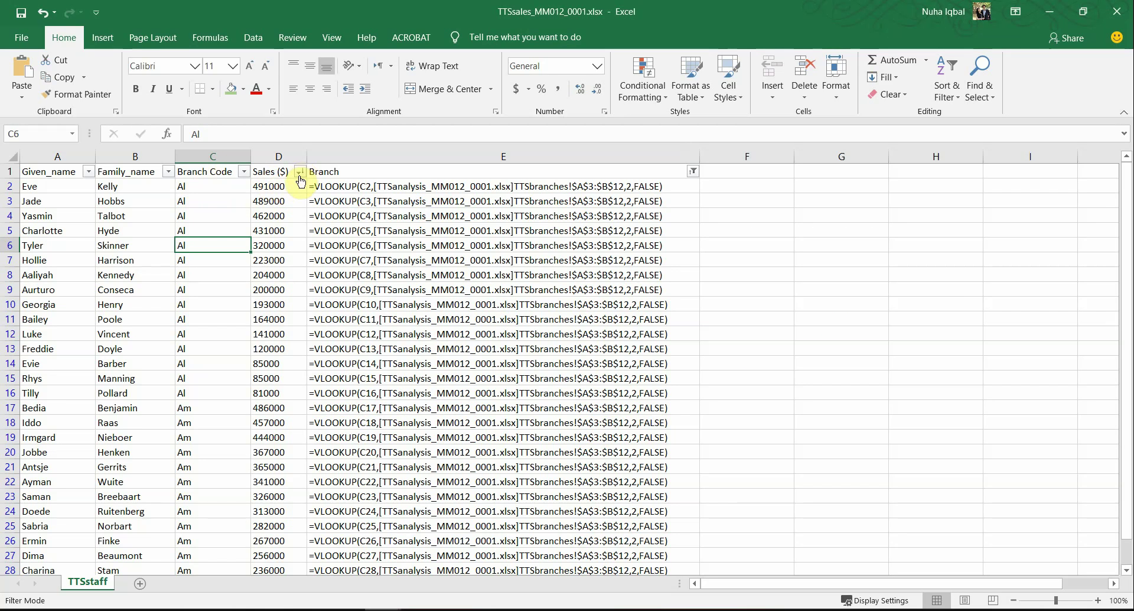
# Step: Filter the Branch column so only Naples and Porto remain ticked
pyautogui.click(692, 172)
pyautogui.click(541, 314)
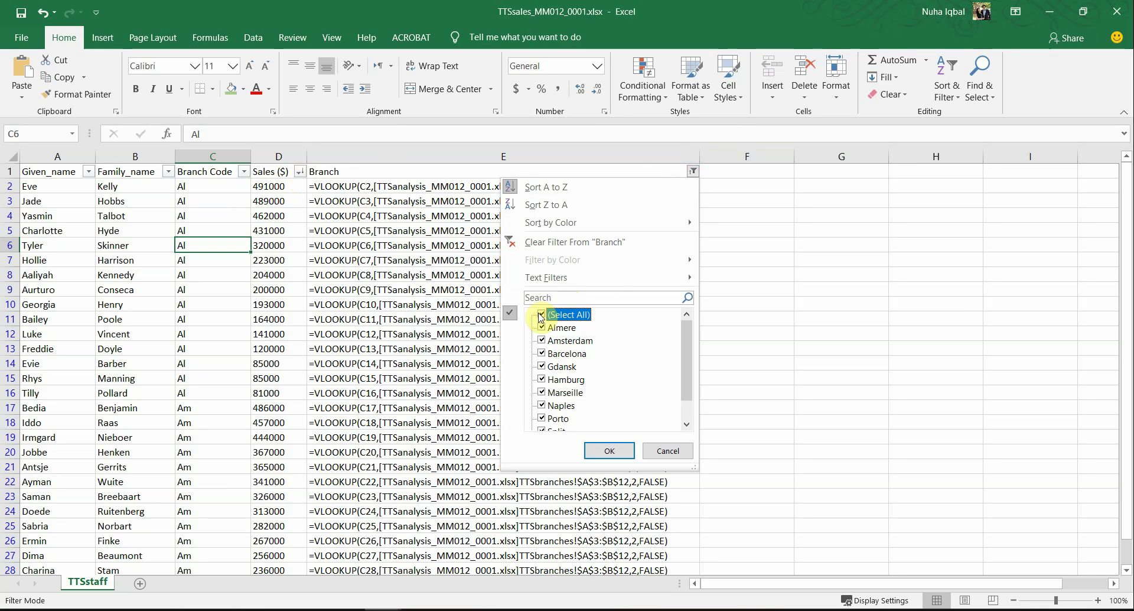
pyautogui.scroll(-1, 581, 394)
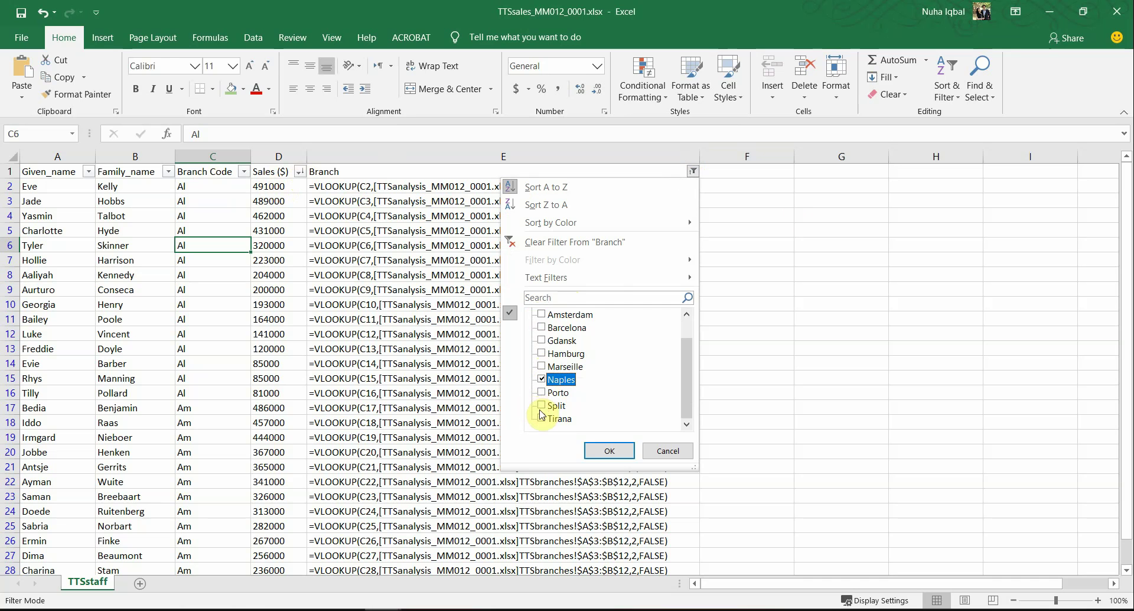
pyautogui.click(543, 392)
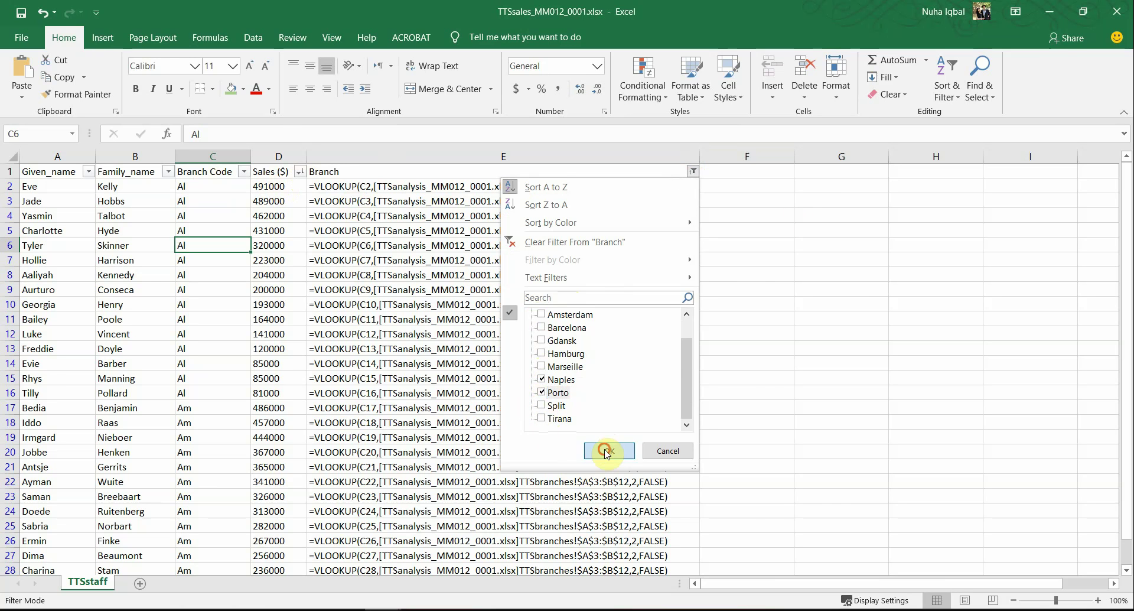
pyautogui.click(606, 450)
pyautogui.hotkey('alt', 'Tab')
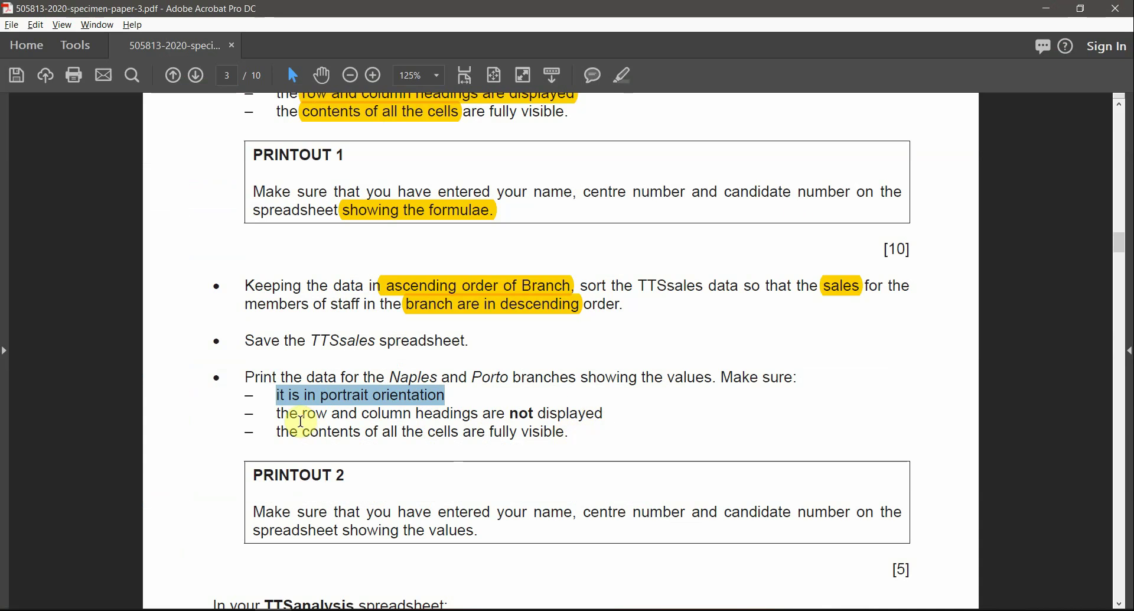
# Step: Highlight the portrait orientation requirement and open Excel's print preview
pyautogui.click(625, 82)
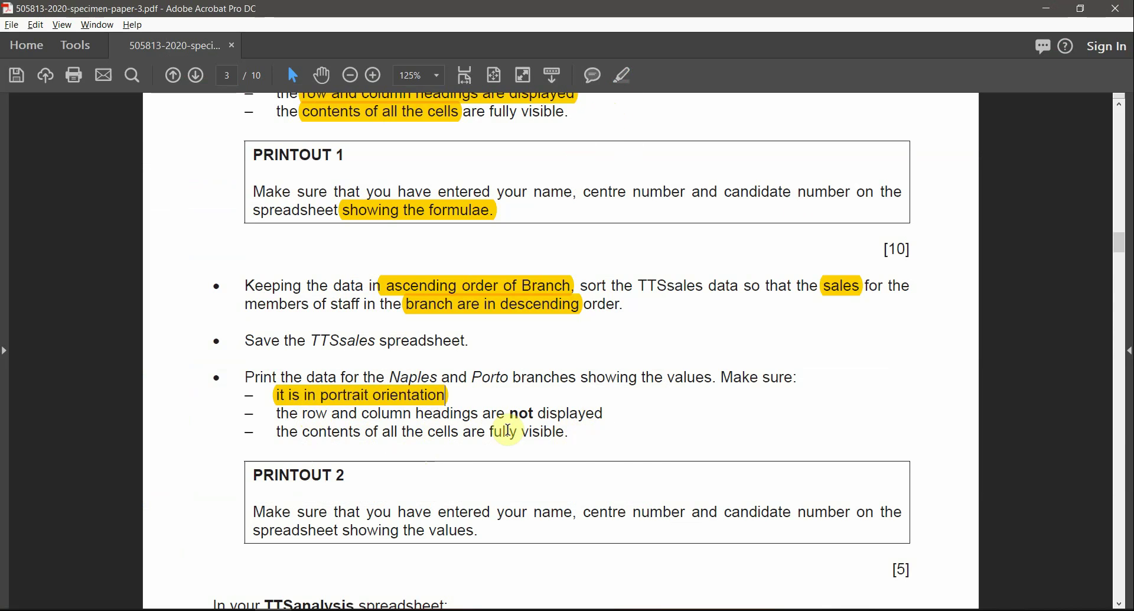
pyautogui.hotkey('alt', 'Tab')
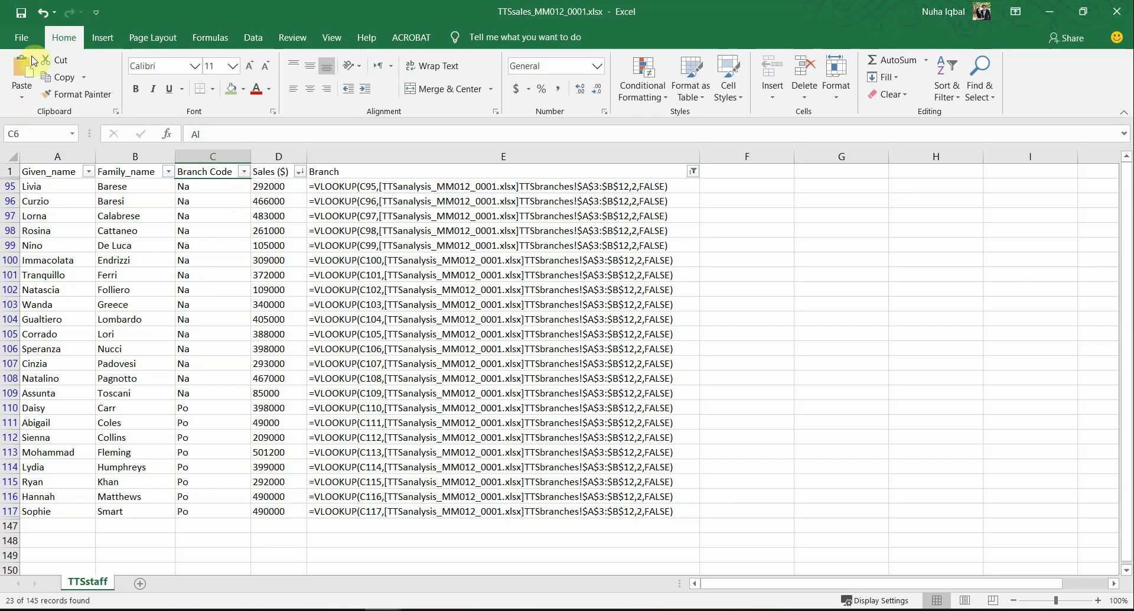
pyautogui.click(24, 39)
pyautogui.click(59, 333)
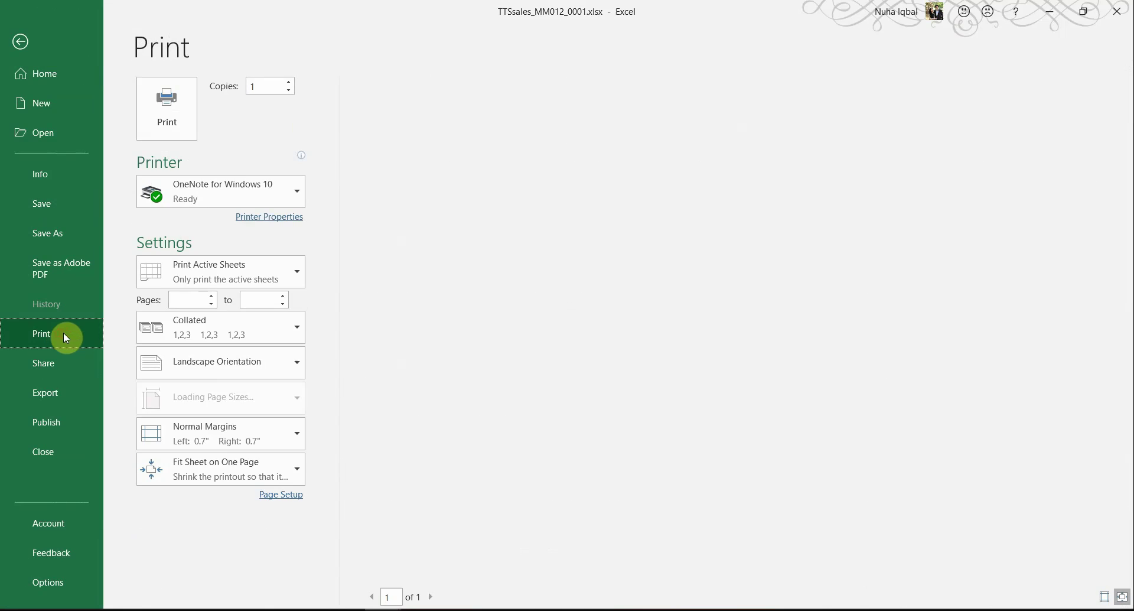
# Step: Highlight 'showing the values' in the Naples and Porto requirement, then leave print preview
pyautogui.hotkey('alt', 'Tab')
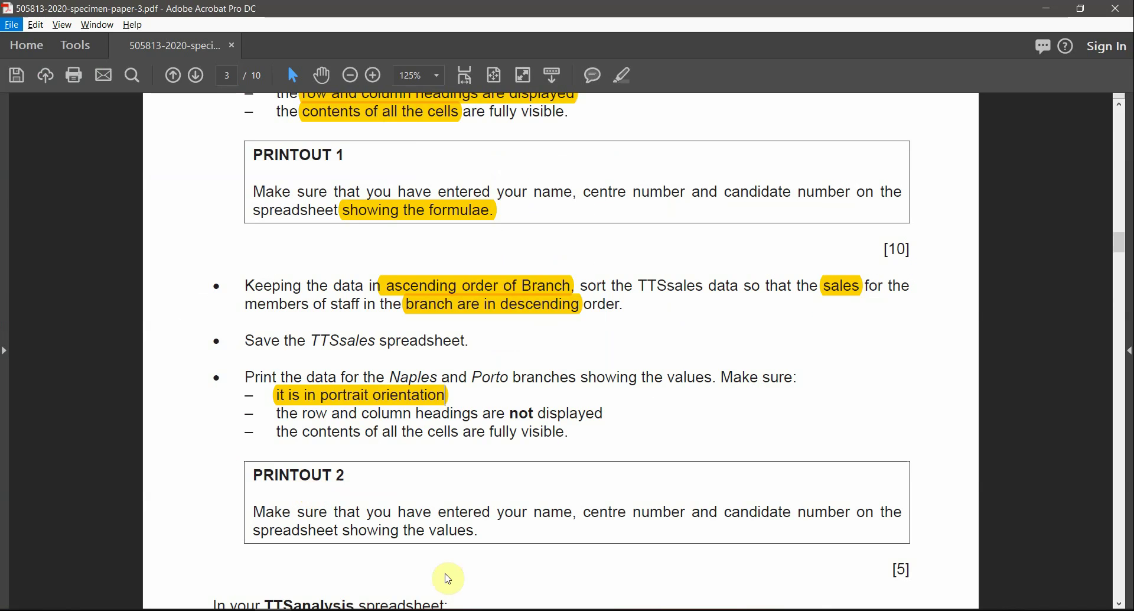
pyautogui.scroll(-1, 525, 511)
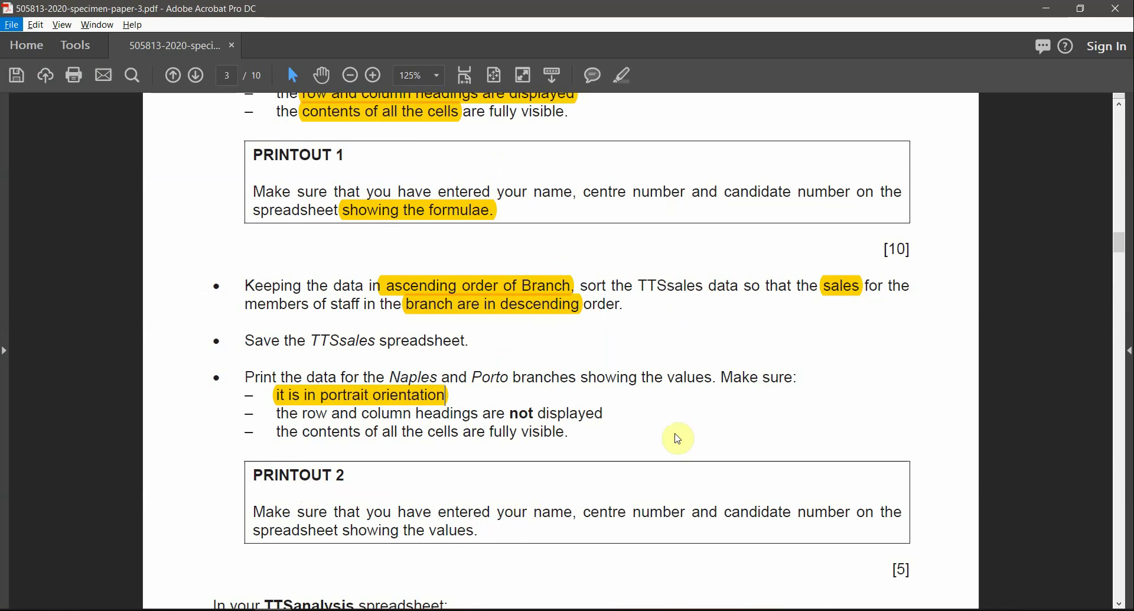
pyautogui.click(656, 377)
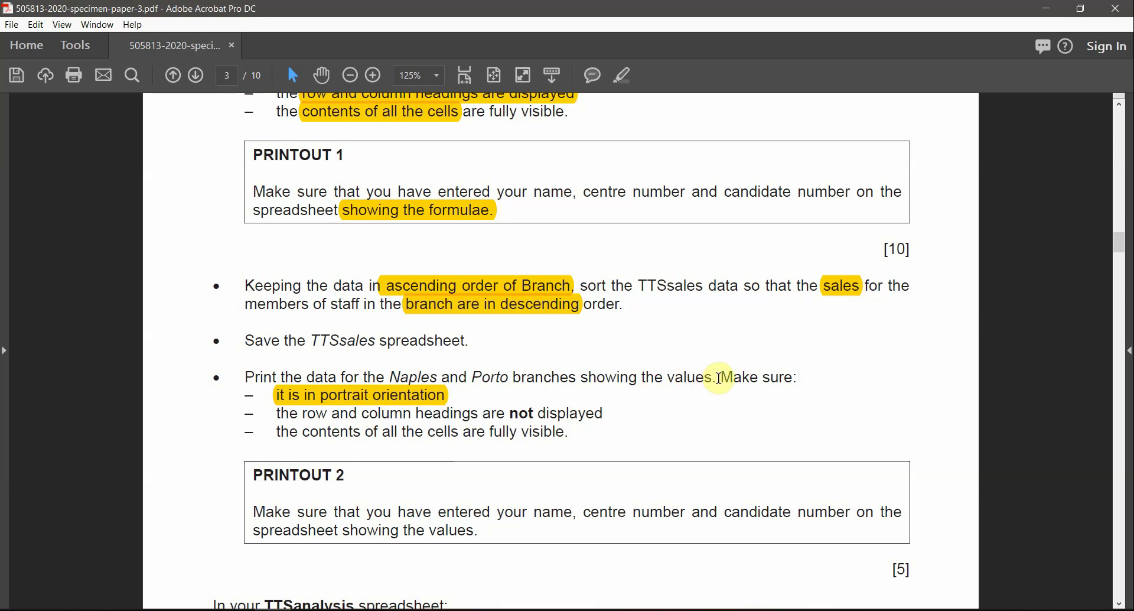
pyautogui.moveTo(715, 379); pyautogui.dragTo(594, 390)
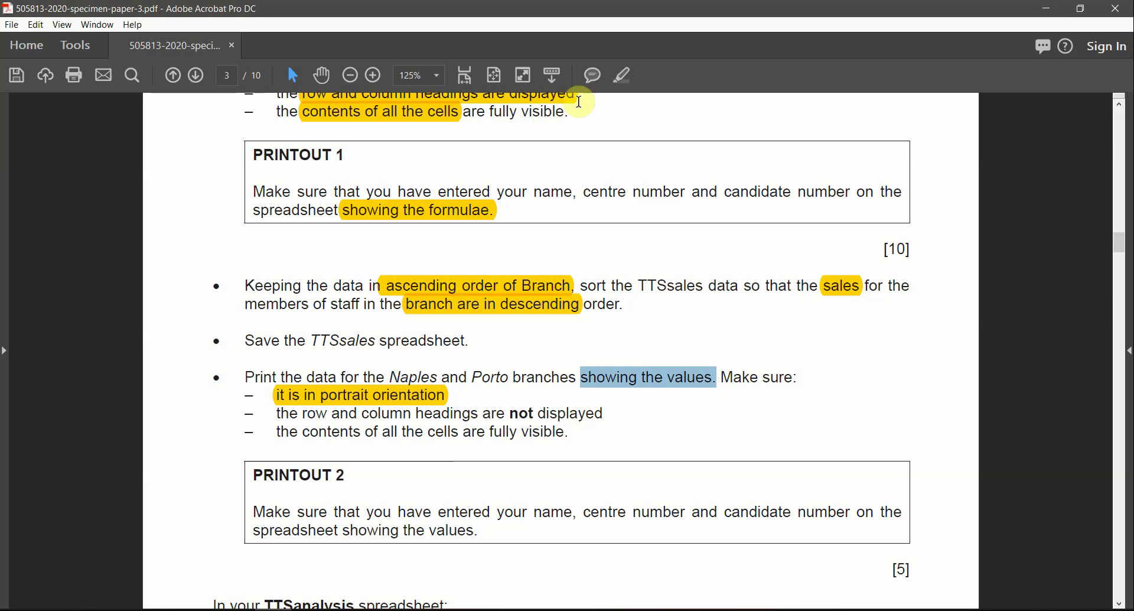
pyautogui.click(622, 75)
pyautogui.hotkey('alt', 'Tab')
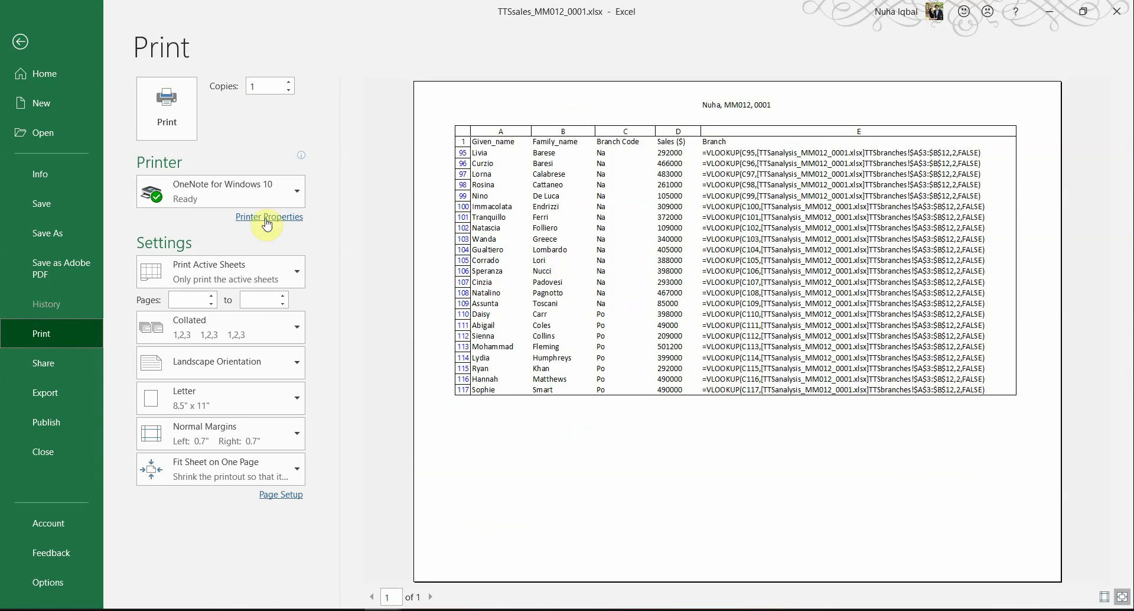
pyautogui.click(23, 48)
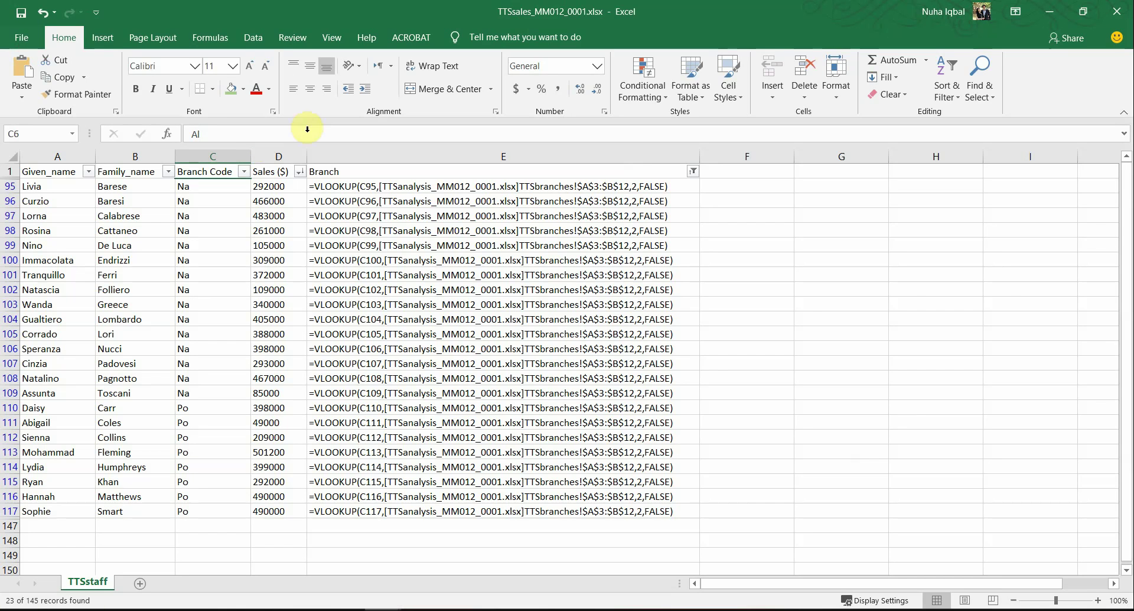
# Step: Turn off Show Formulas and autofit all columns to their contents
pyautogui.click(210, 37)
pyautogui.click(688, 59)
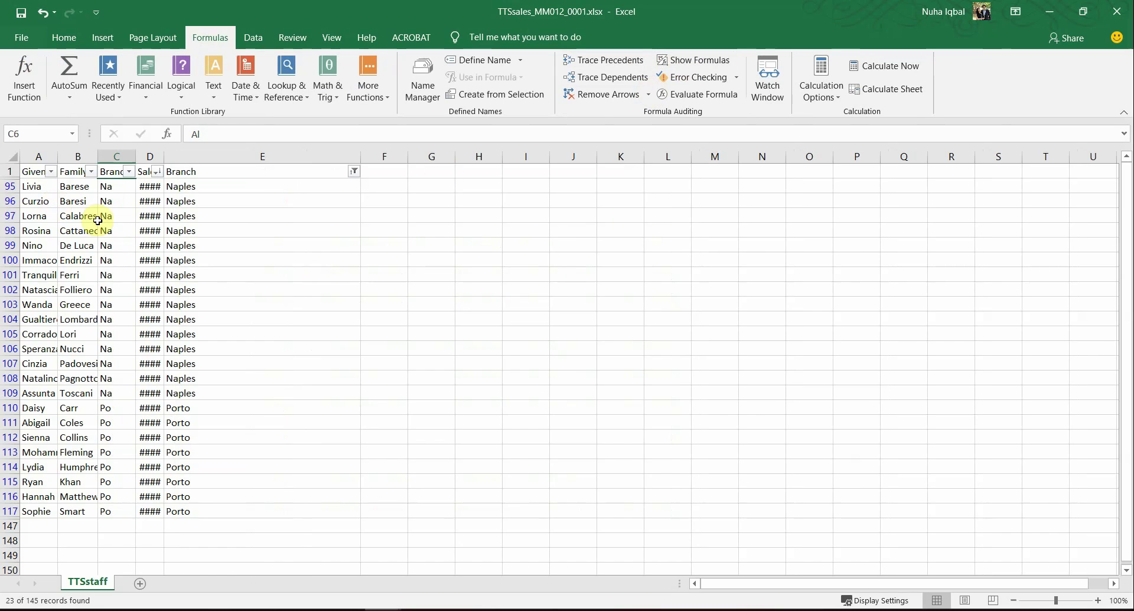
pyautogui.click(17, 157)
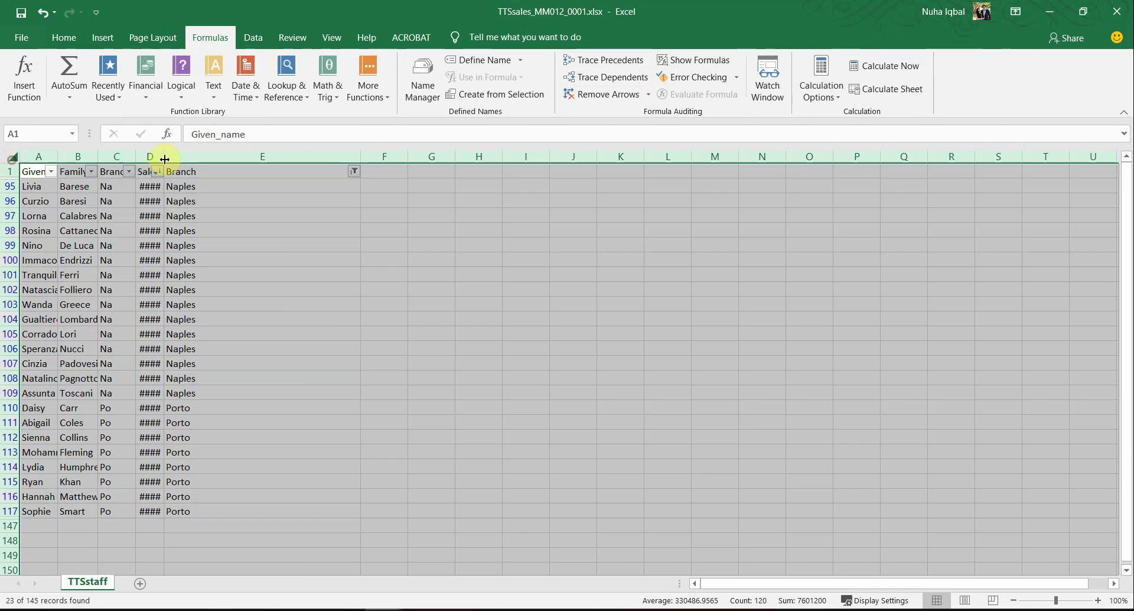
pyautogui.doubleClick(364, 153)
pyautogui.click(275, 362)
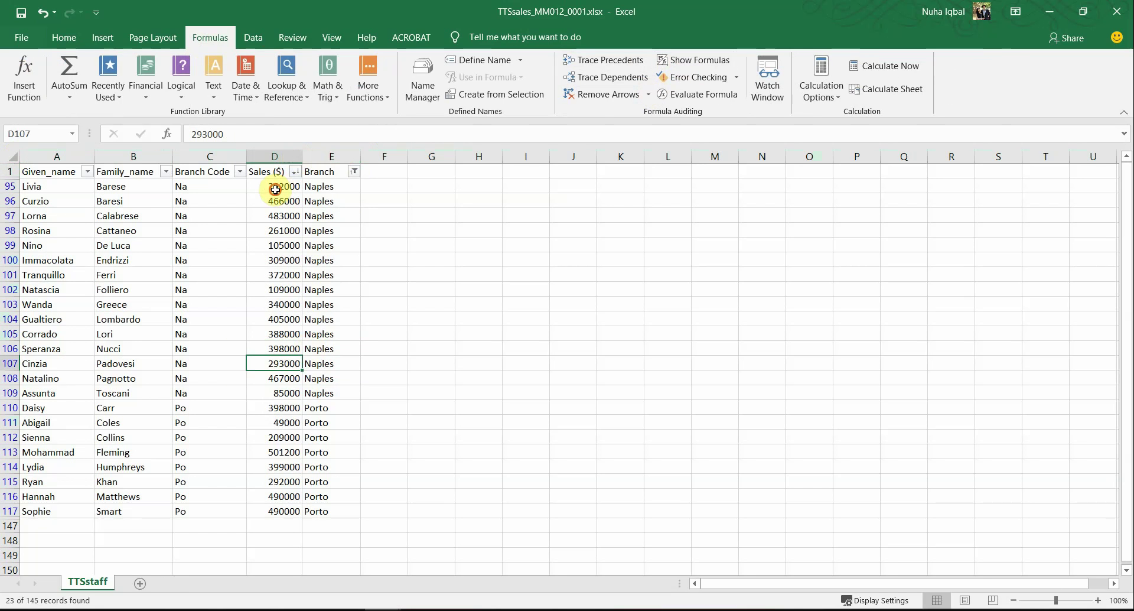
# Step: Left-align the Naples and Porto sales values
pyautogui.moveTo(275, 189); pyautogui.dragTo(277, 511)
pyautogui.click(64, 39)
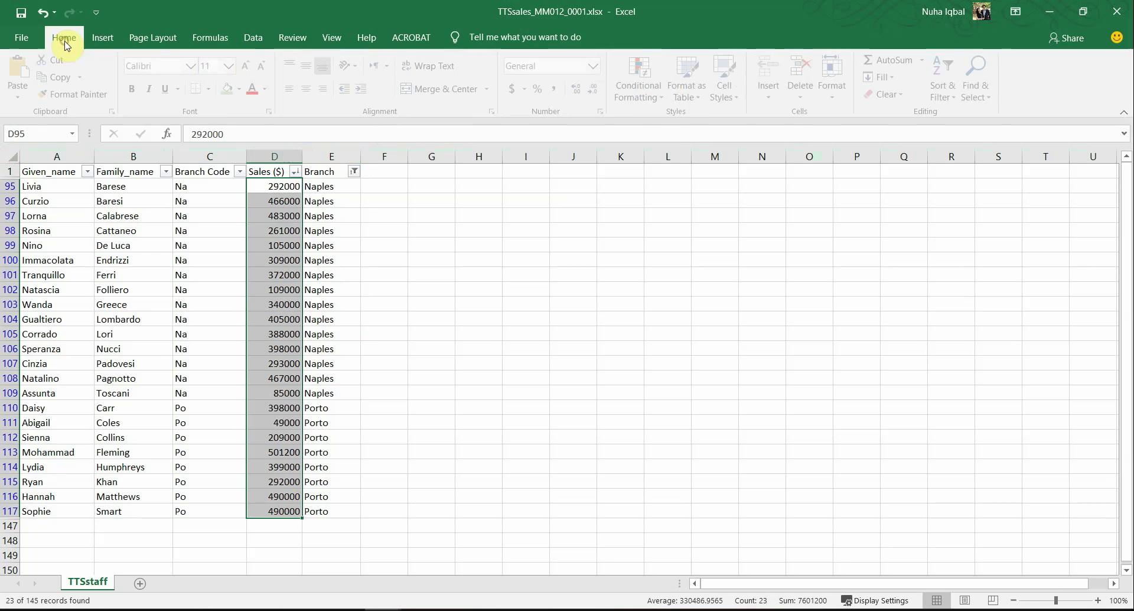
pyautogui.click(290, 90)
pyautogui.click(323, 290)
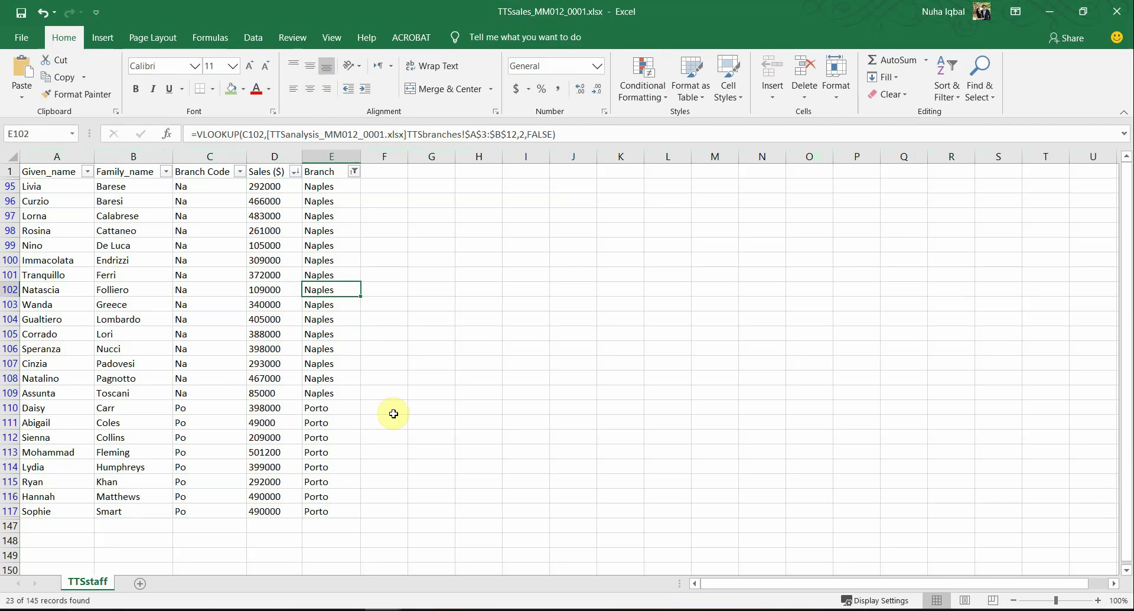
pyautogui.hotkey('alt', 'Tab')
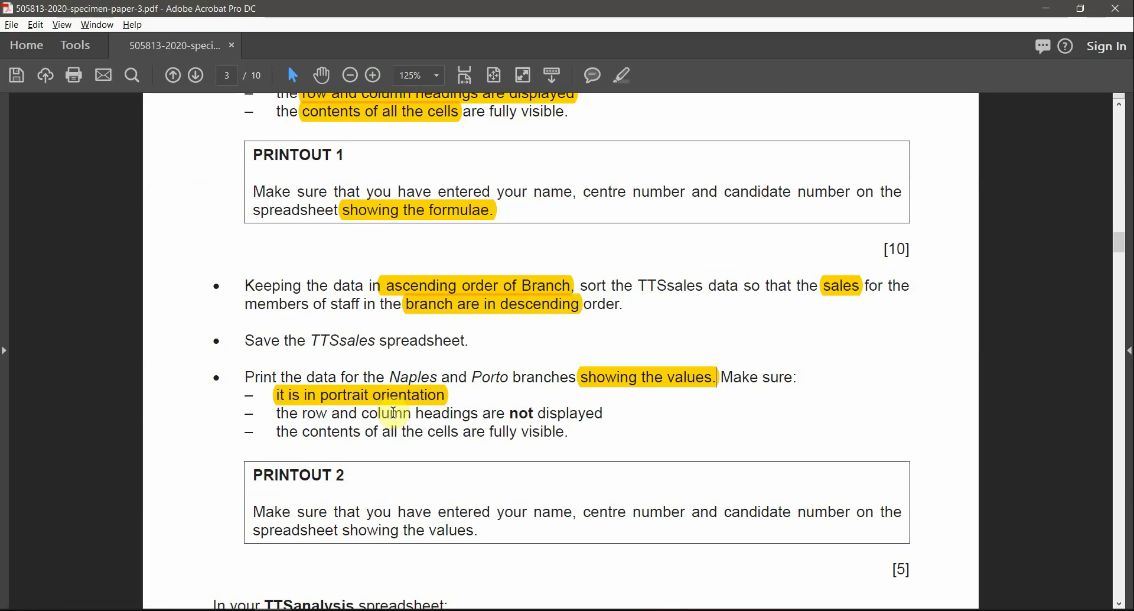
# Step: Check the Naples and Porto branch cells against the Printout 2 requirements, then open Excel's File backstage
pyautogui.hotkey('alt', 'Tab')
pyautogui.moveTo(336, 189); pyautogui.dragTo(324, 378)
pyautogui.moveTo(325, 422); pyautogui.dragTo(329, 501)
pyautogui.hotkey('alt', 'Tab')
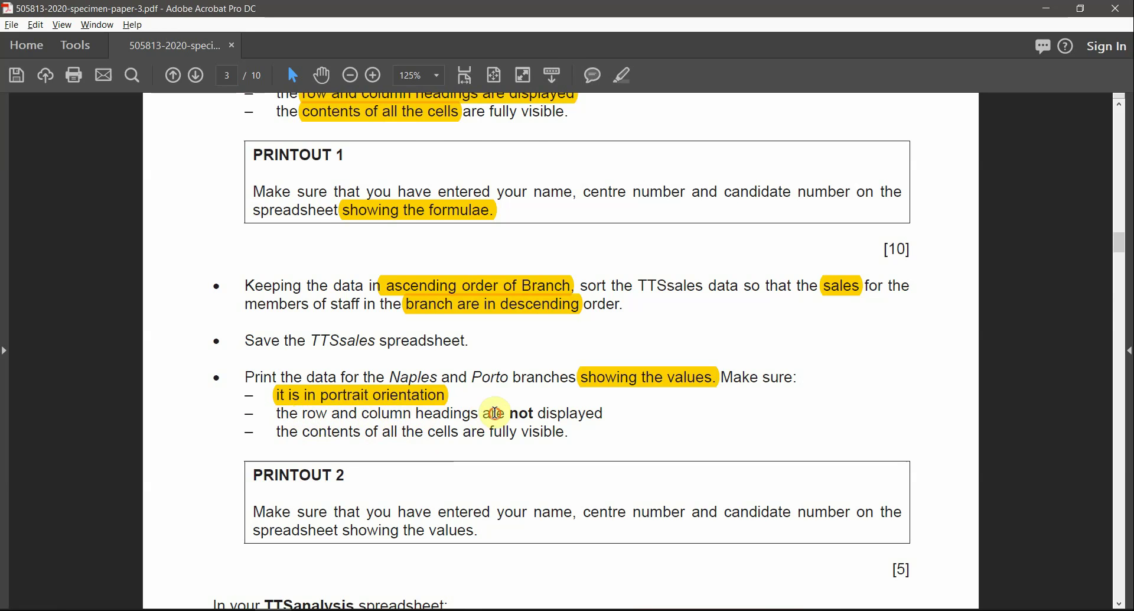
pyautogui.moveTo(483, 417); pyautogui.dragTo(537, 417)
pyautogui.hotkey('alt', 'Tab')
pyautogui.click(42, 43)
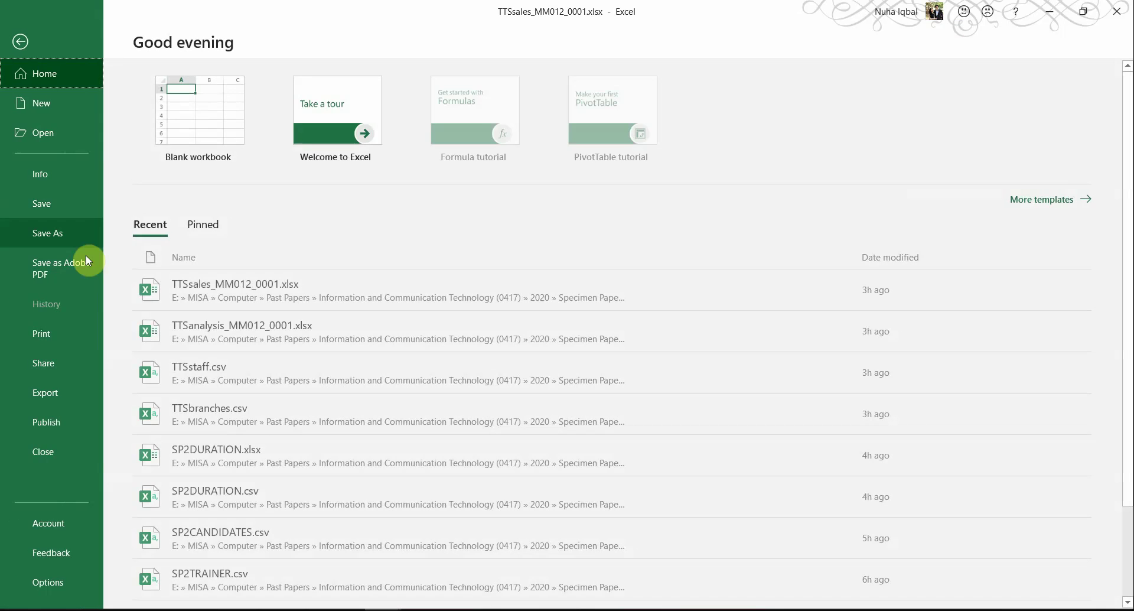
# Step: Untick Row and column headings on Page Setup's Sheet tab so they don't print
pyautogui.click(62, 335)
pyautogui.click(273, 499)
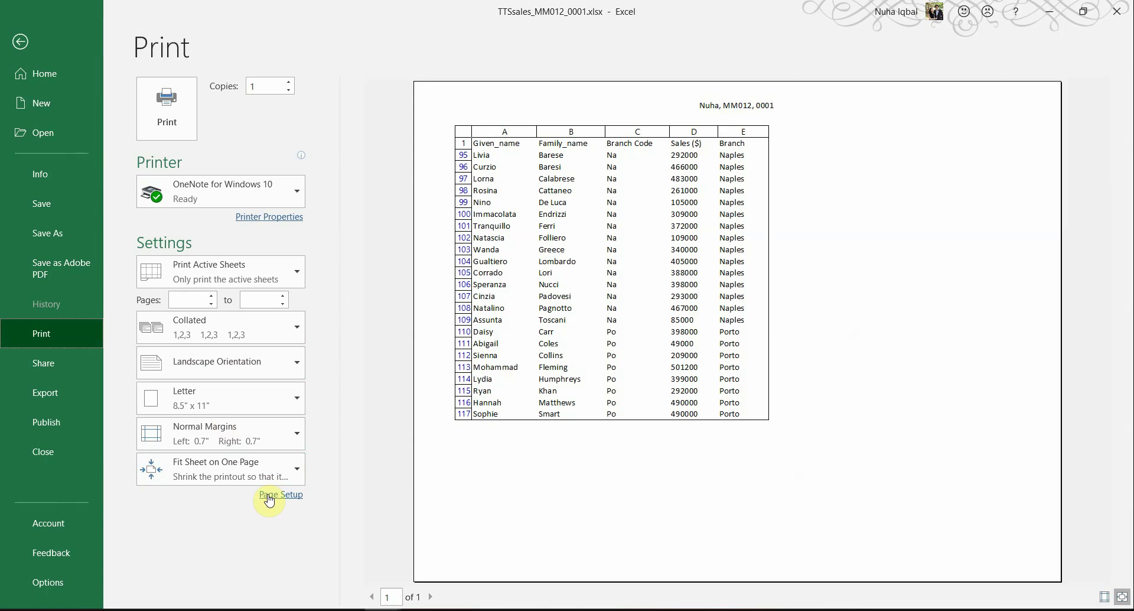
pyautogui.click(336, 179)
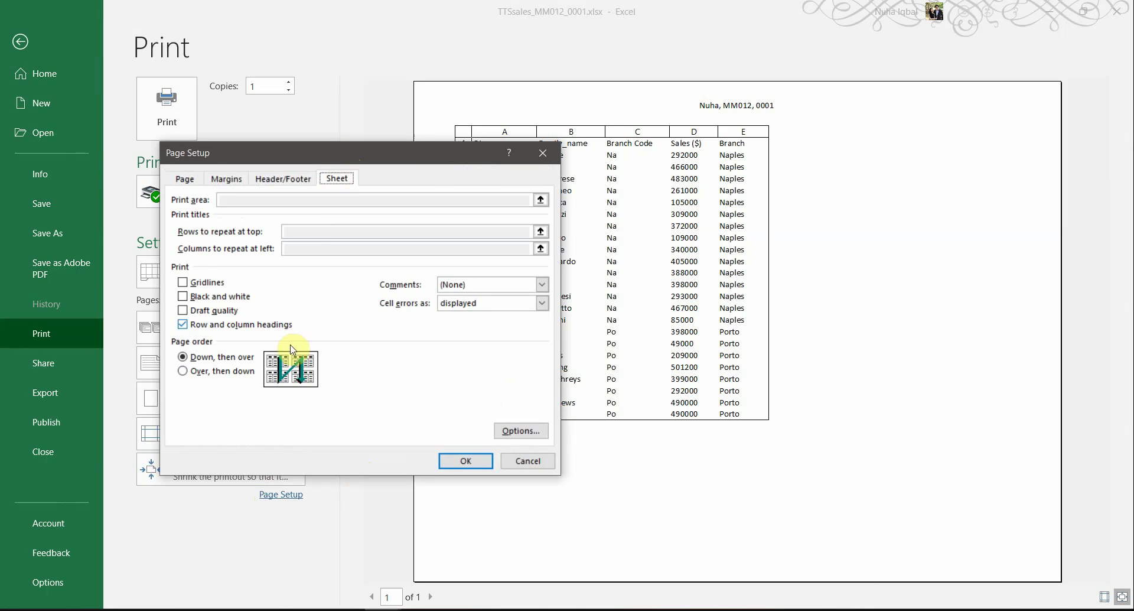
pyautogui.click(226, 325)
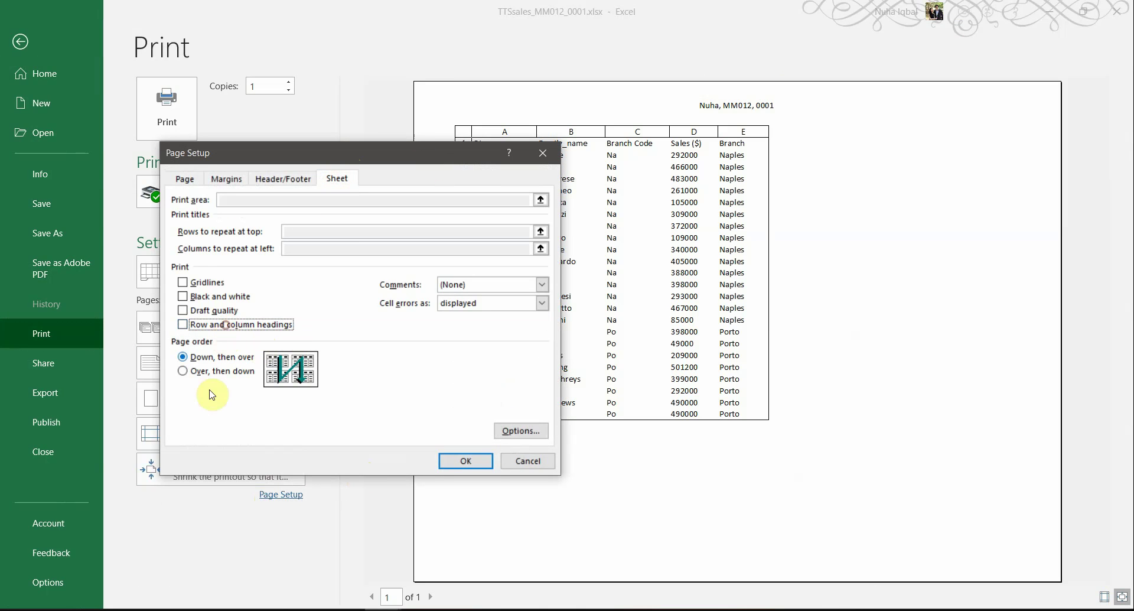
pyautogui.click(470, 463)
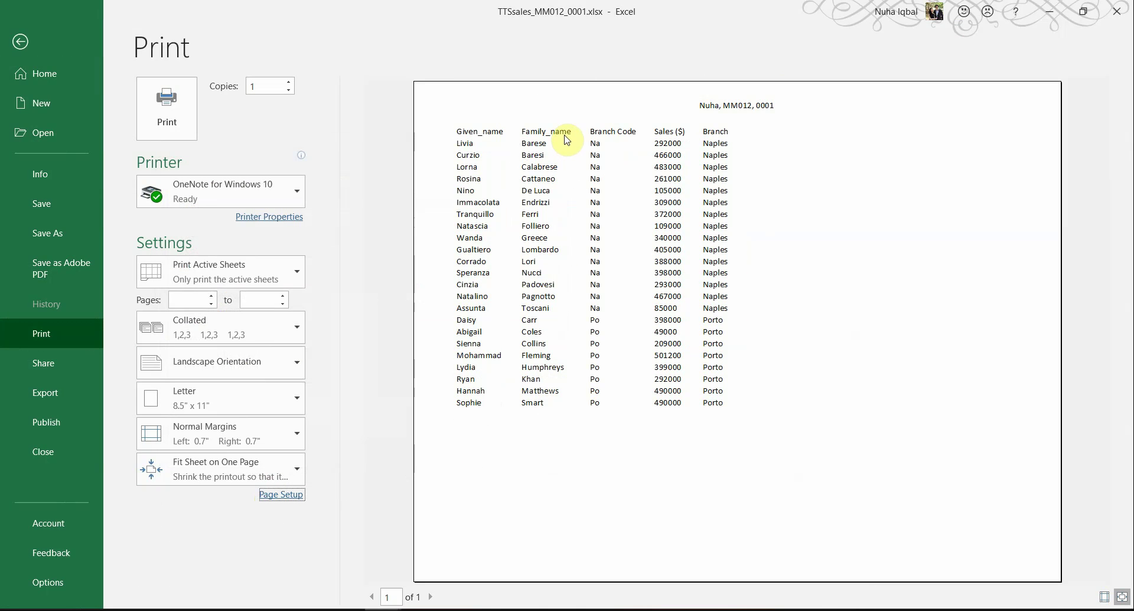
pyautogui.hotkey('alt', 'Tab')
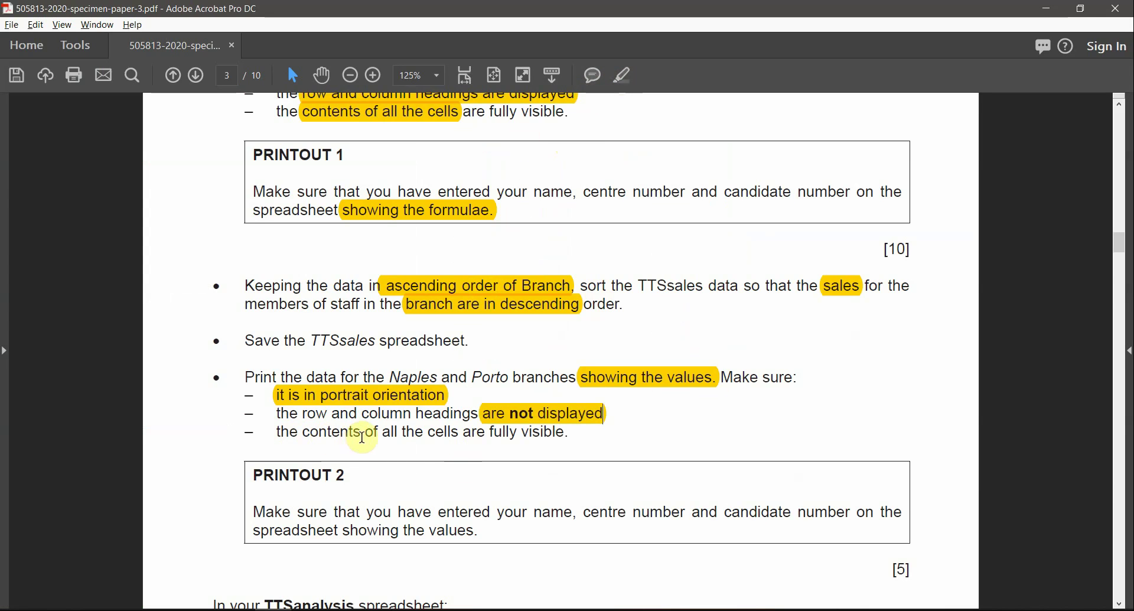
# Step: Highlight 'the cells are fully visible' and compare the Printout 2 wording with the print preview
pyautogui.moveTo(416, 436); pyautogui.dragTo(568, 434)
pyautogui.click(622, 75)
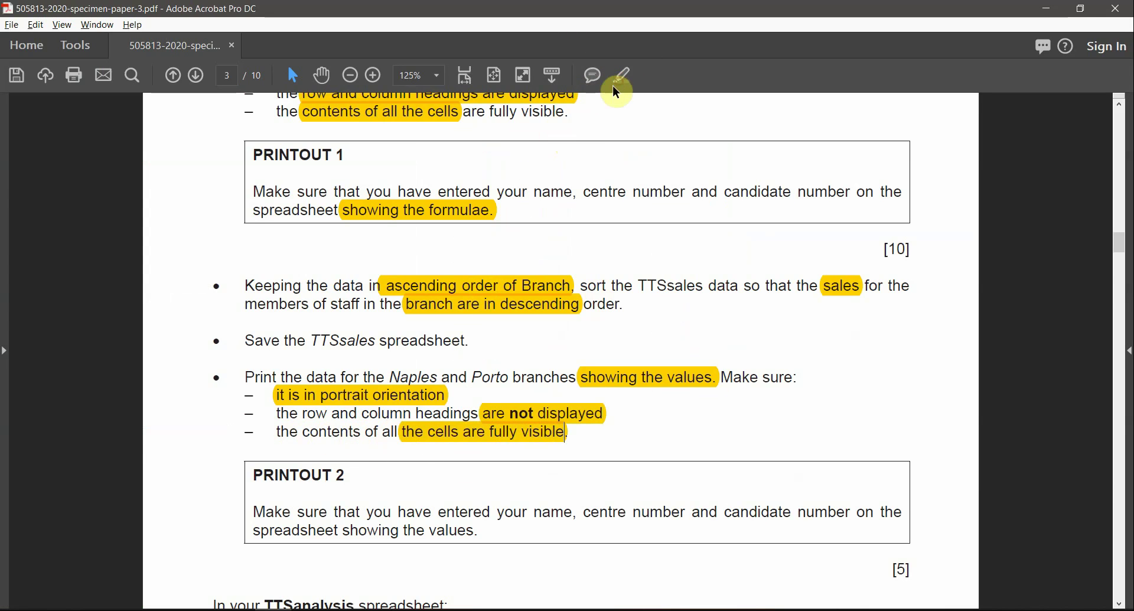
pyautogui.hotkey('alt', 'Tab')
pyautogui.hotkey('alt', 'Tab')
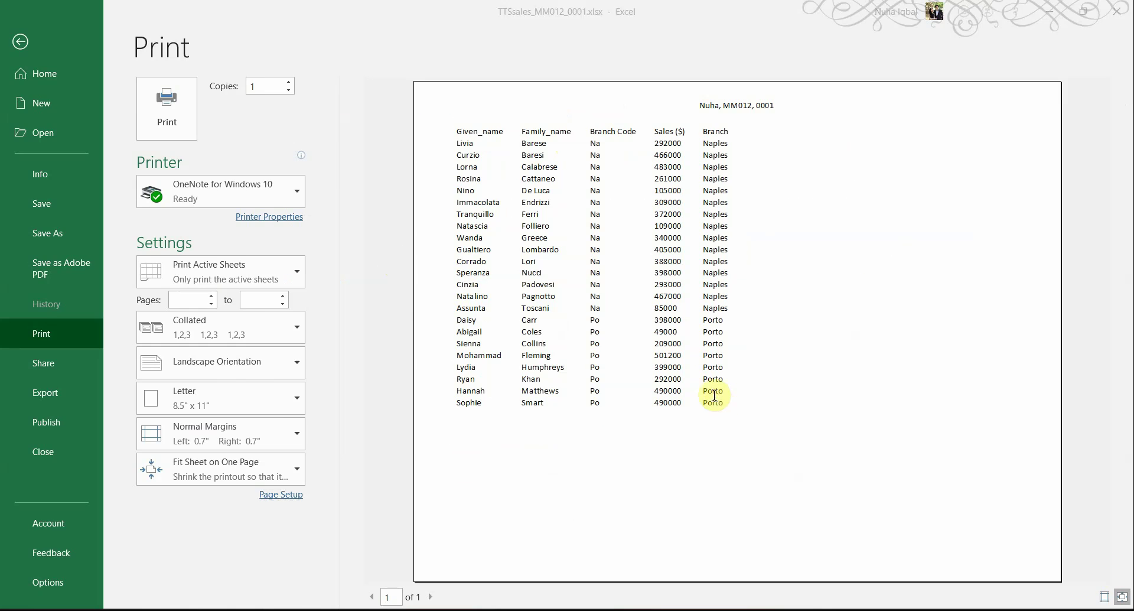
pyautogui.scroll(-1, 375, 513)
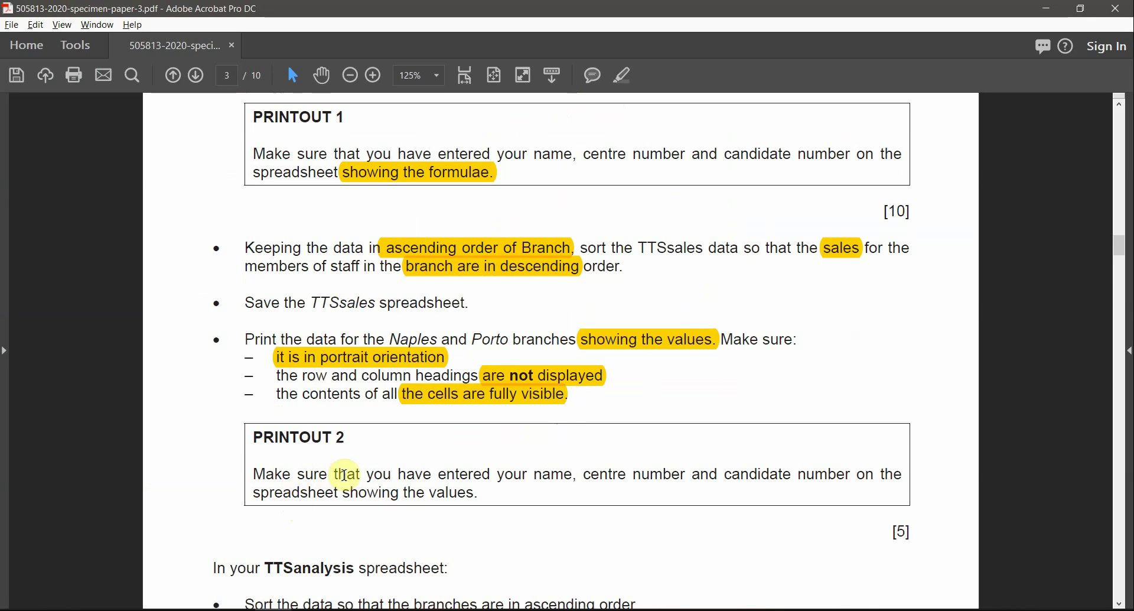
pyautogui.moveTo(535, 474); pyautogui.dragTo(684, 475)
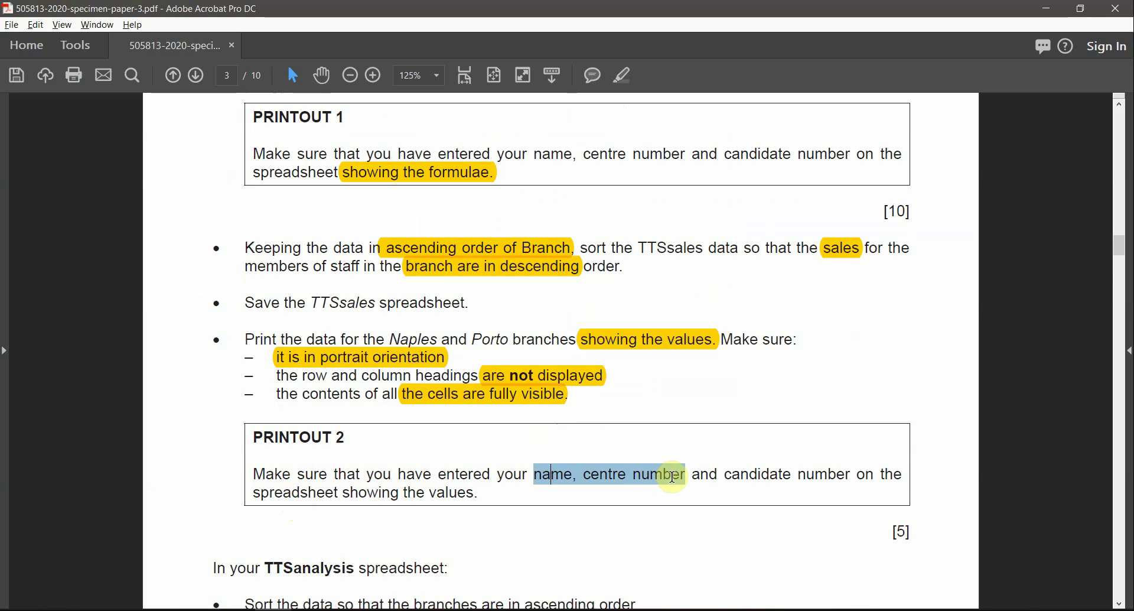
pyautogui.moveTo(479, 494); pyautogui.dragTo(346, 501)
pyautogui.hotkey('alt', 'Tab')
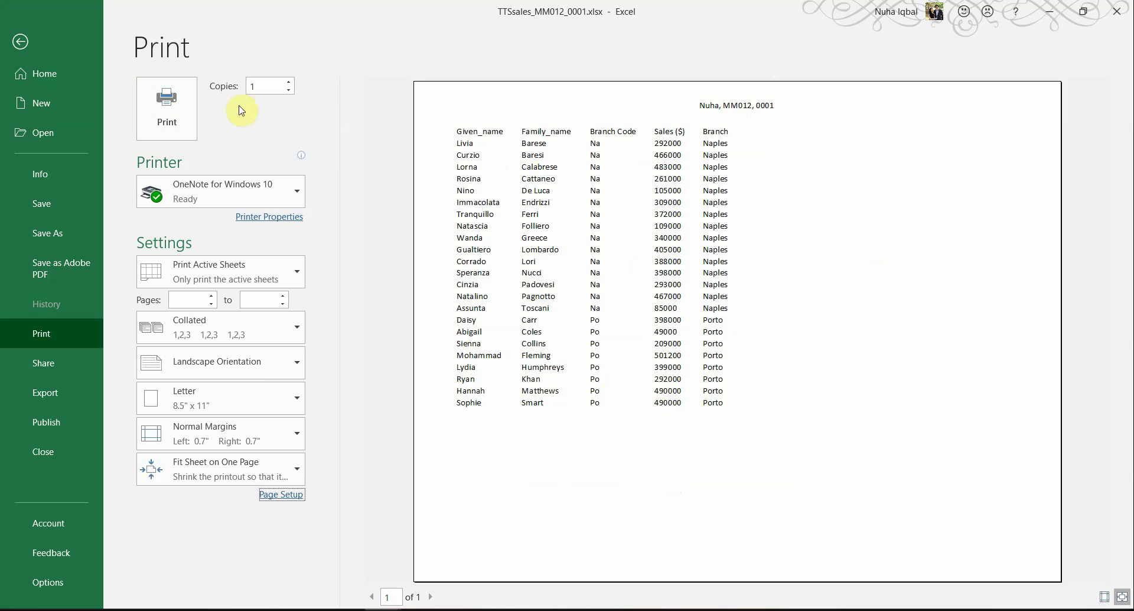
pyautogui.hotkey('alt', 'Tab')
# Step: Highlight 'branches are in ascending order.' in the Printout 2 sort instruction
pyautogui.scroll(-1, 529, 516)
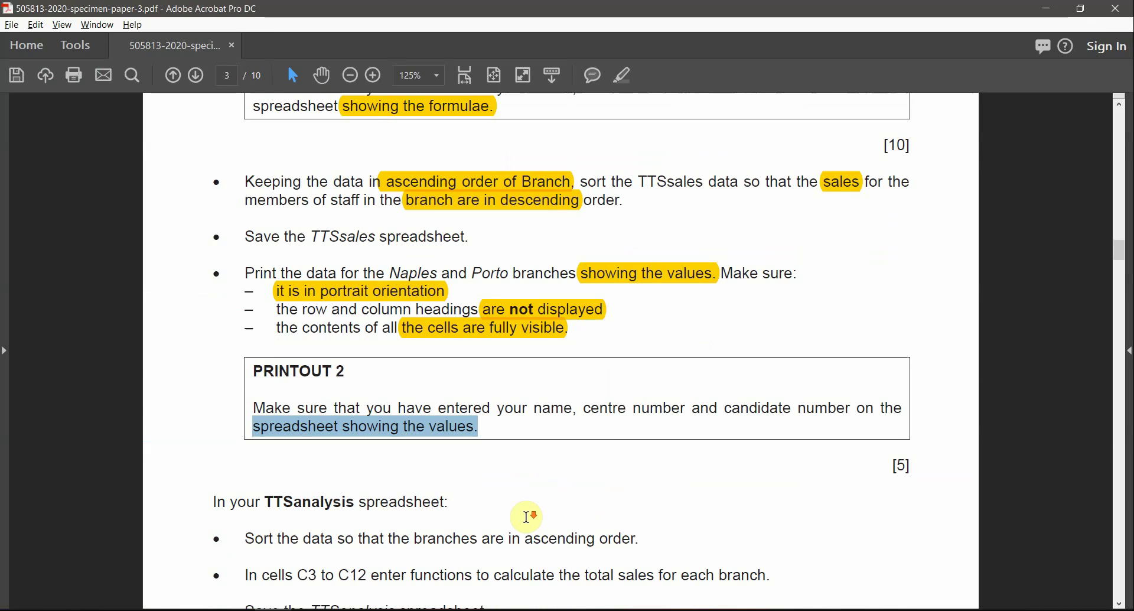
pyautogui.scroll(-2, 529, 517)
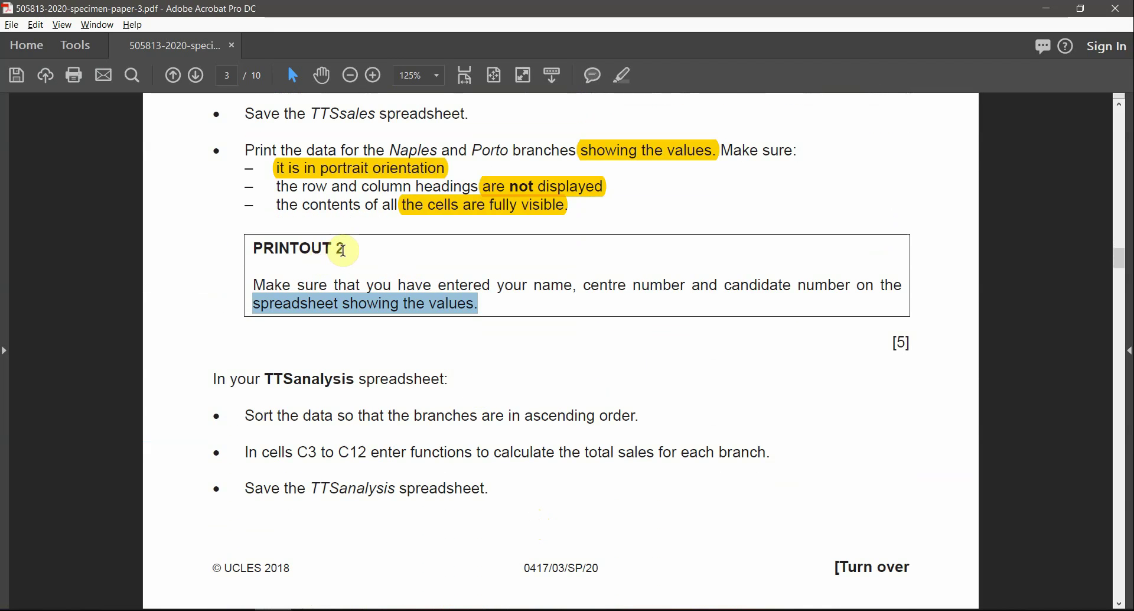
pyautogui.moveTo(345, 251); pyautogui.dragTo(255, 248)
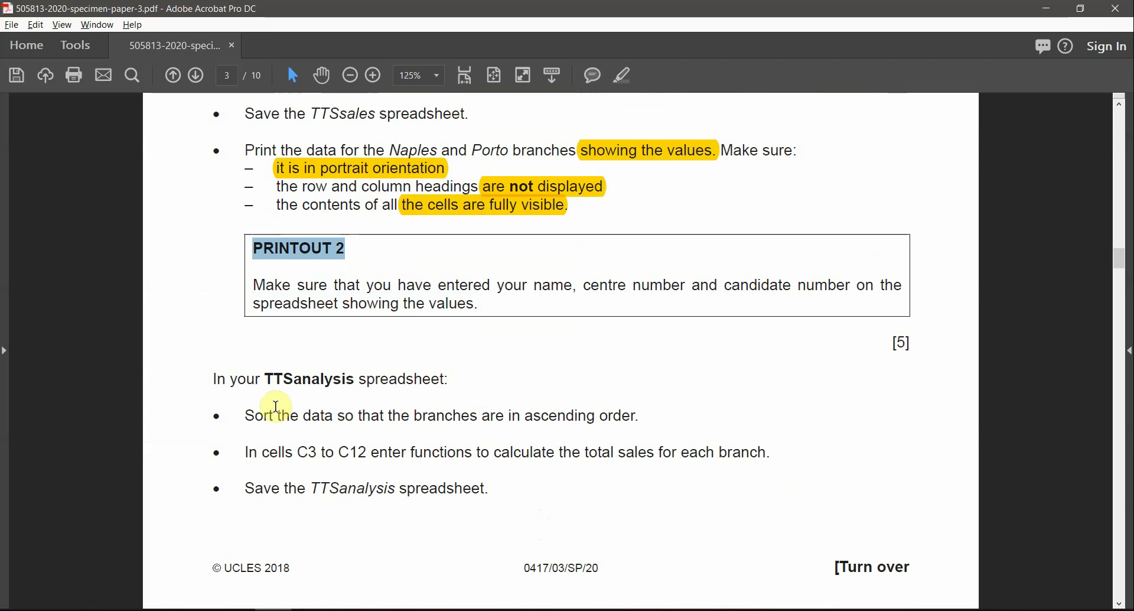
pyautogui.moveTo(261, 379); pyautogui.dragTo(355, 379)
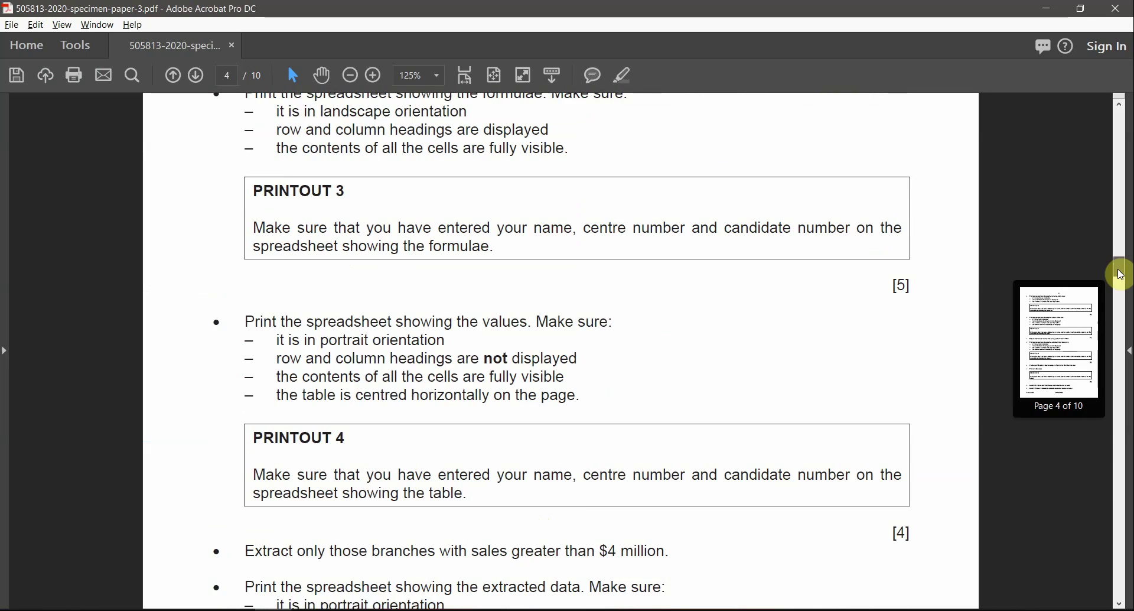
pyautogui.moveTo(1118, 274); pyautogui.dragTo(1119, 250)
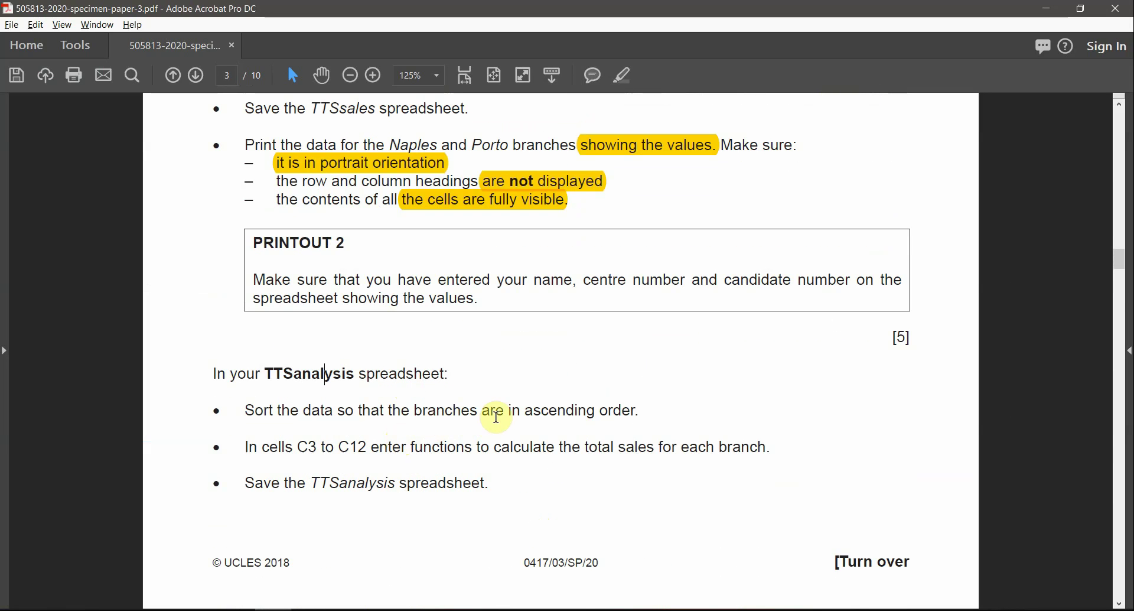
pyautogui.moveTo(652, 409); pyautogui.dragTo(251, 419)
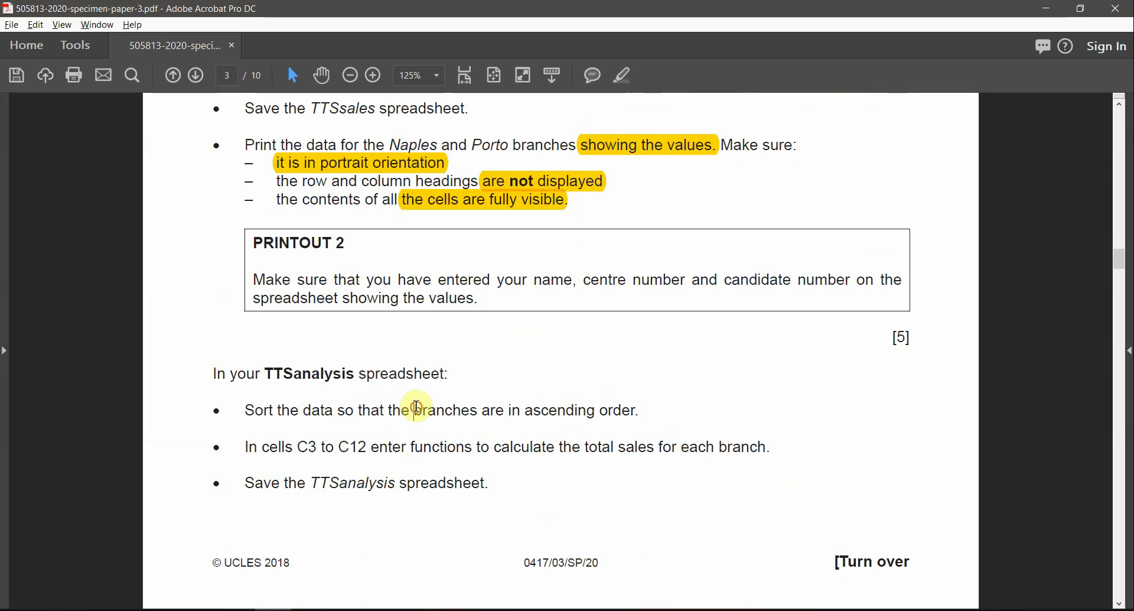
pyautogui.moveTo(416, 408); pyautogui.dragTo(638, 410)
pyautogui.click(627, 81)
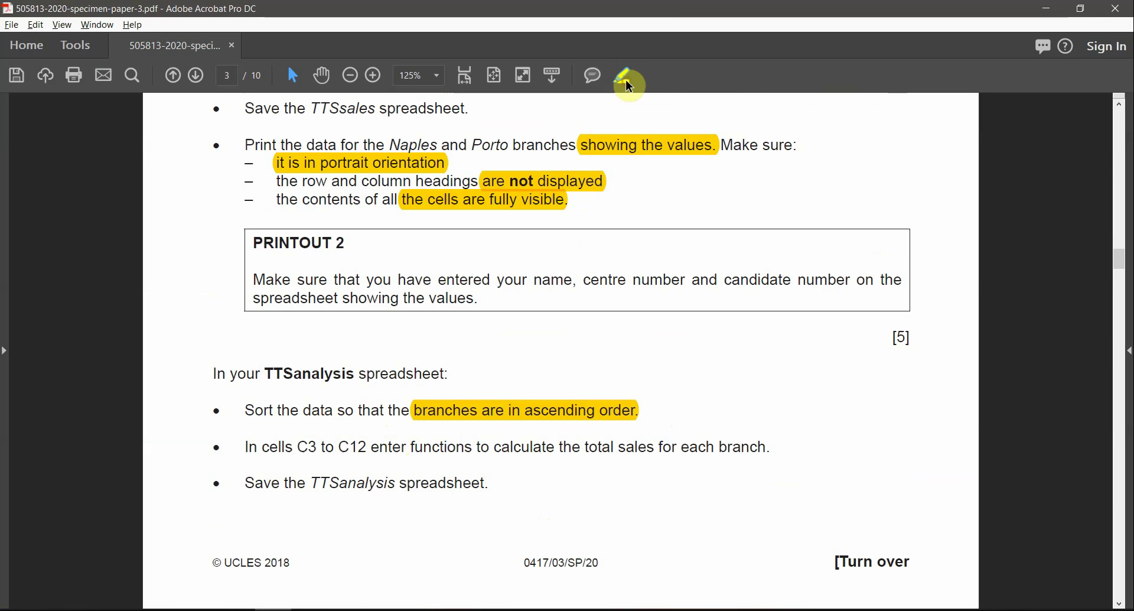
pyautogui.hotkey('alt', 'Tab')
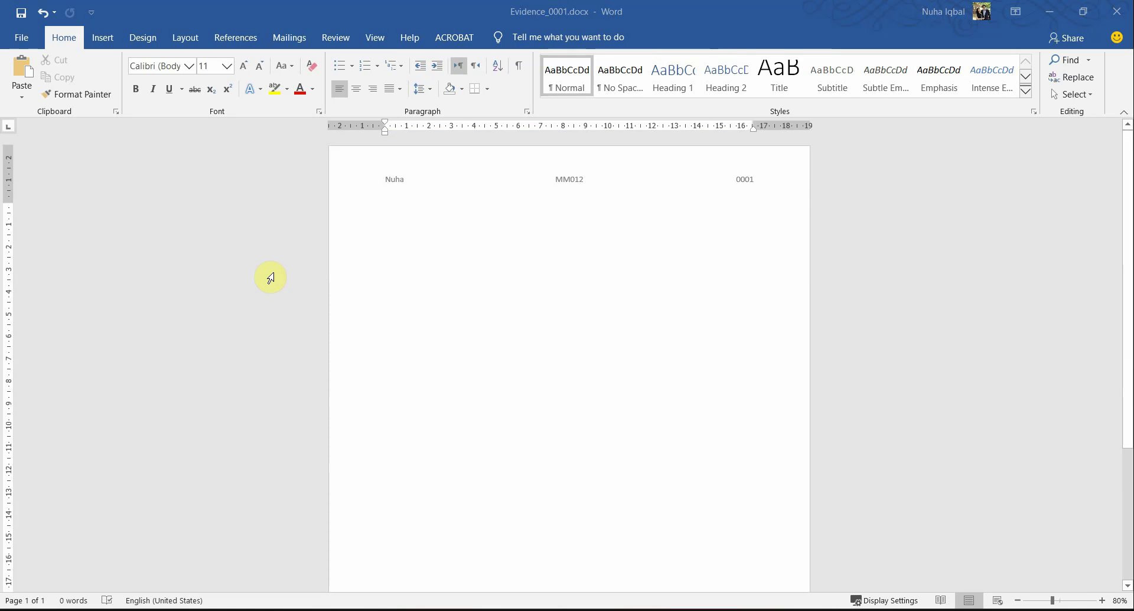
# Step: In TTSanalysis, select the Branch heading and bring up the Custom Sort settings
pyautogui.hotkey('alt', 'Tab')
pyautogui.moveTo(116, 203); pyautogui.dragTo(112, 352)
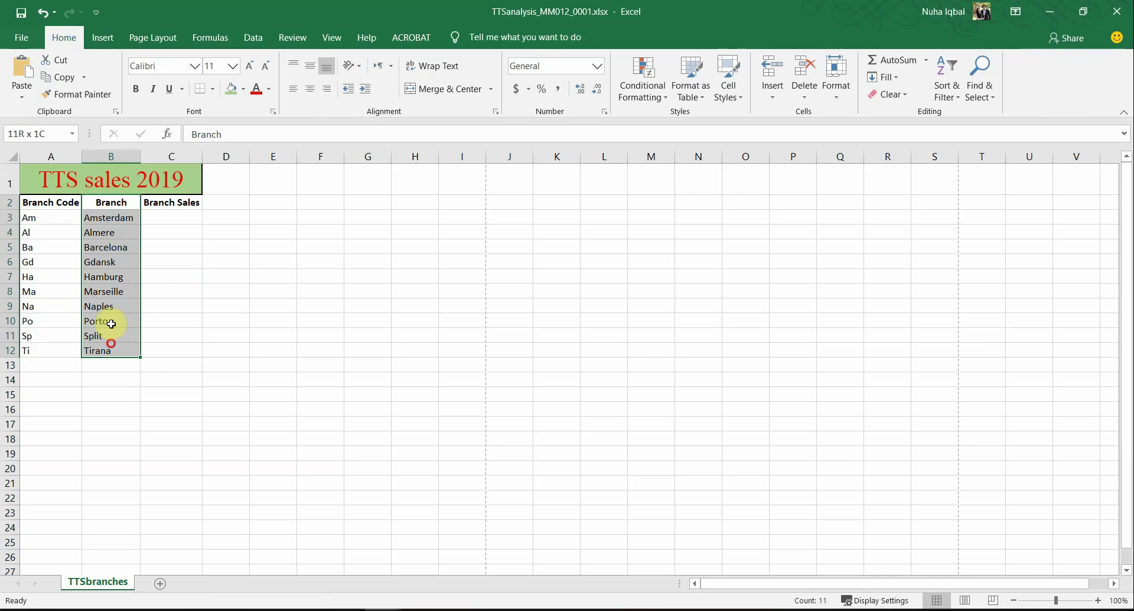
pyautogui.click(70, 202)
pyautogui.click(94, 202)
pyautogui.click(983, 97)
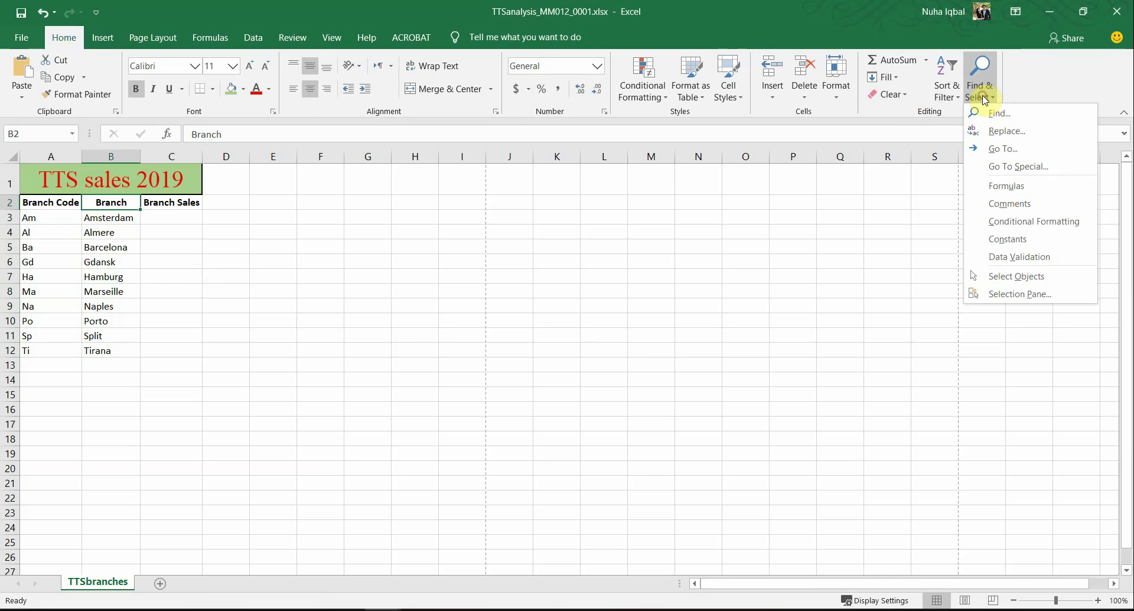
pyautogui.click(956, 94)
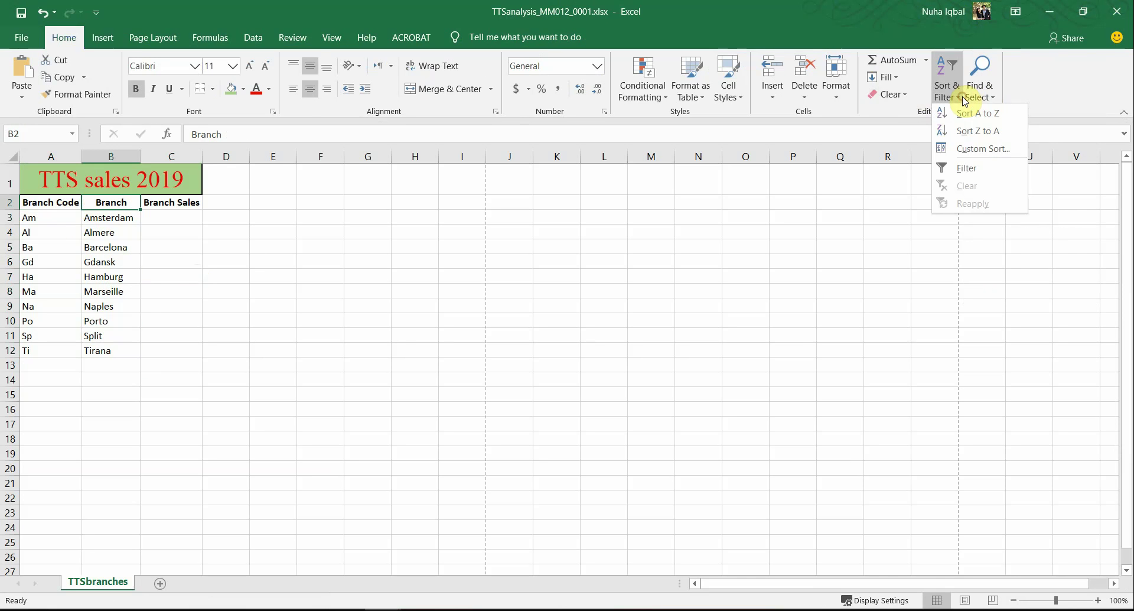
pyautogui.click(978, 152)
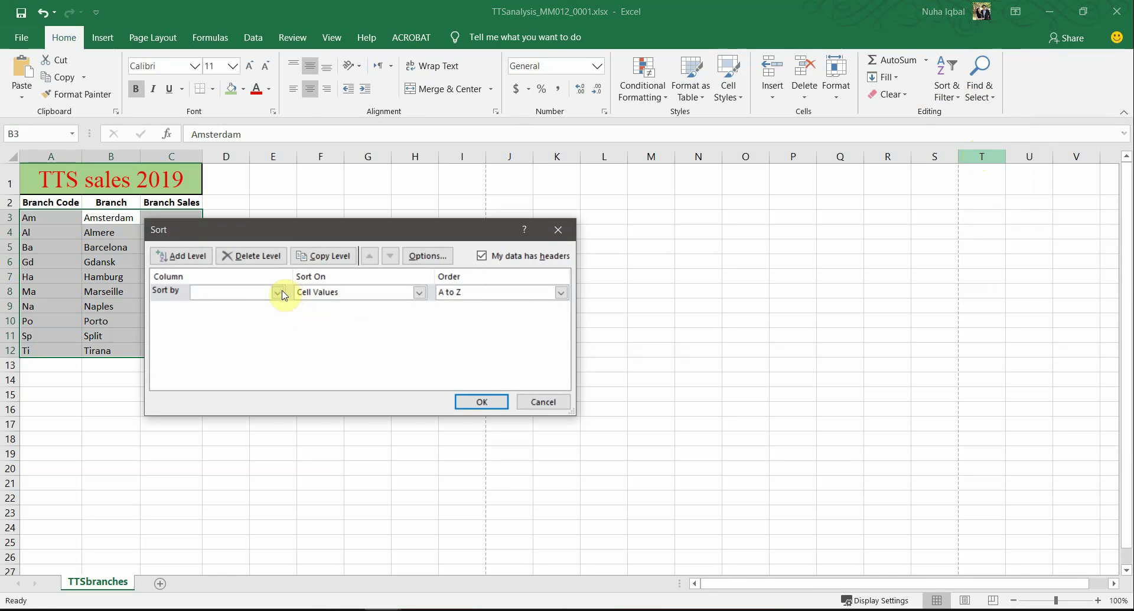
# Step: Sort the branch list by Branch, cell values A to Z, so Almere comes first
pyautogui.click(281, 294)
pyautogui.click(243, 311)
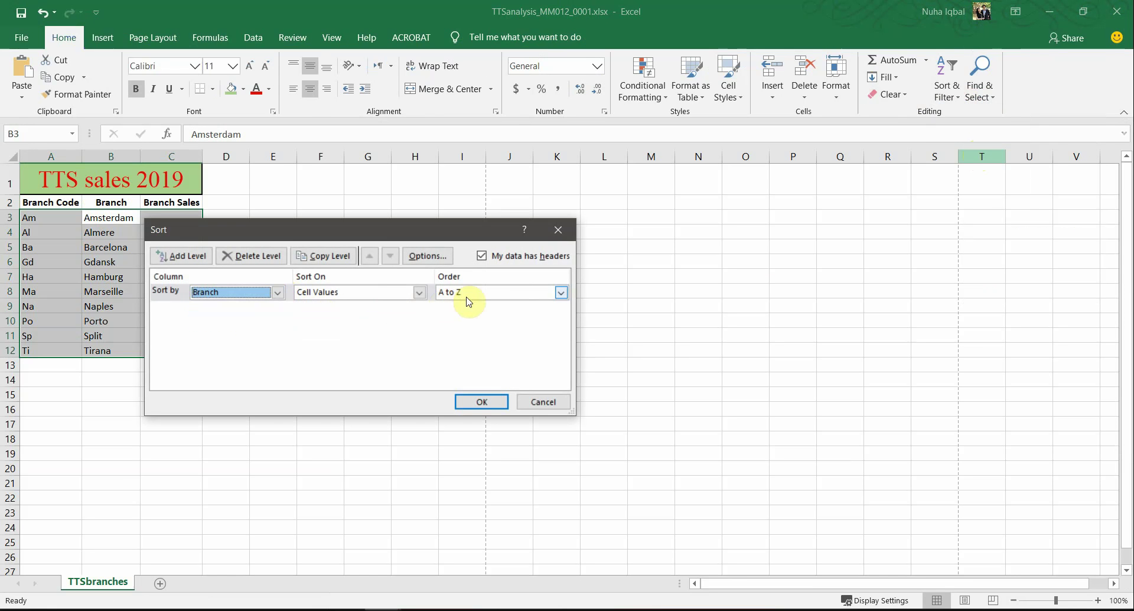
pyautogui.click(481, 402)
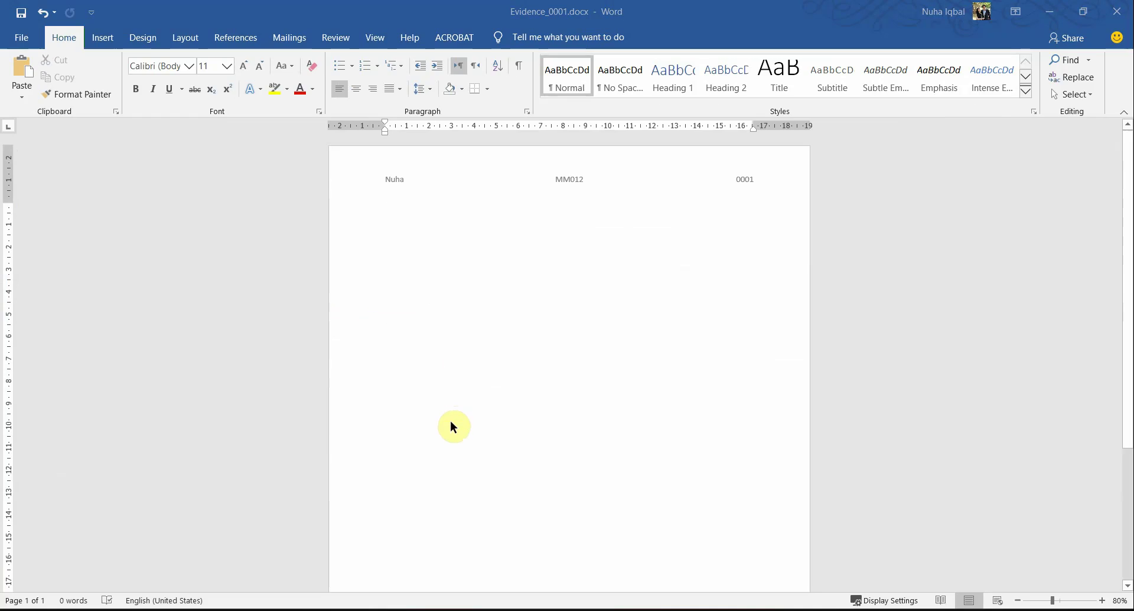
pyautogui.hotkey('alt', 'Tab')
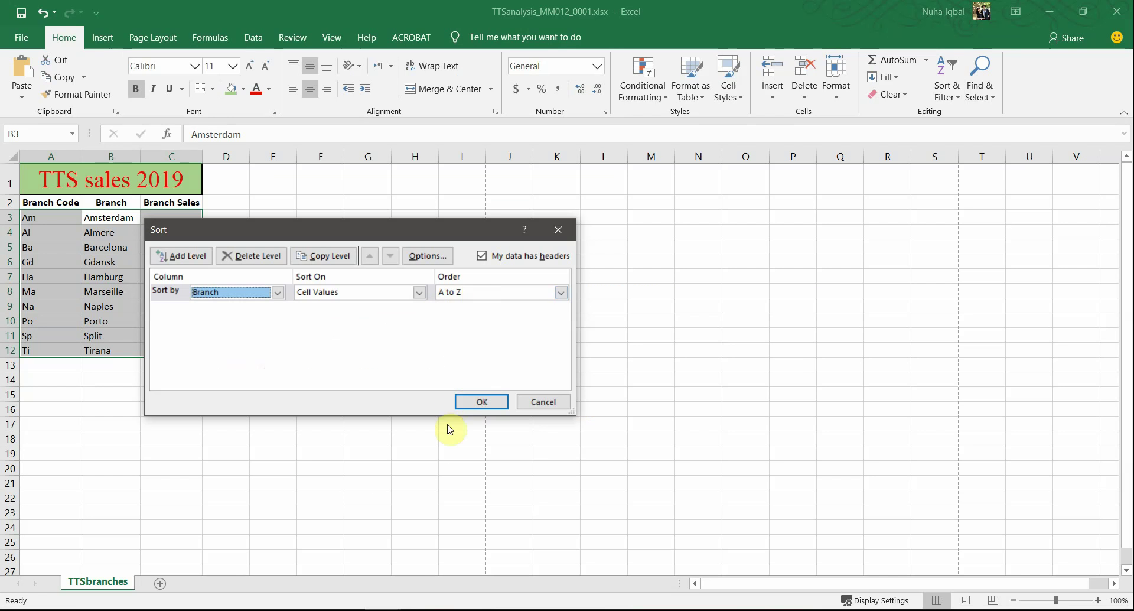
pyautogui.click(481, 401)
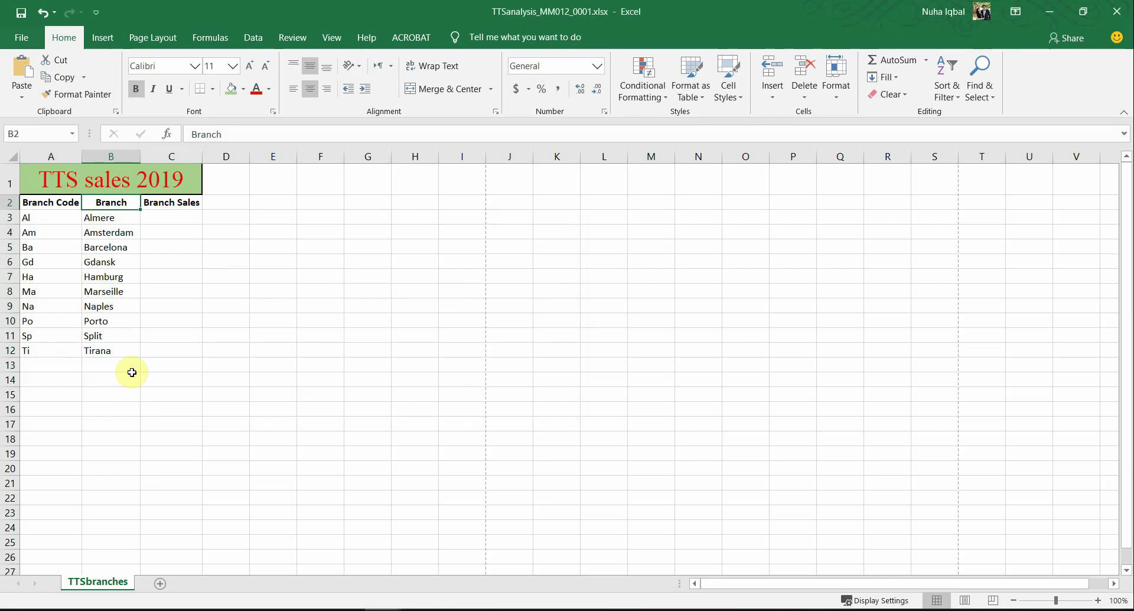
pyautogui.moveTo(115, 264); pyautogui.dragTo(115, 277)
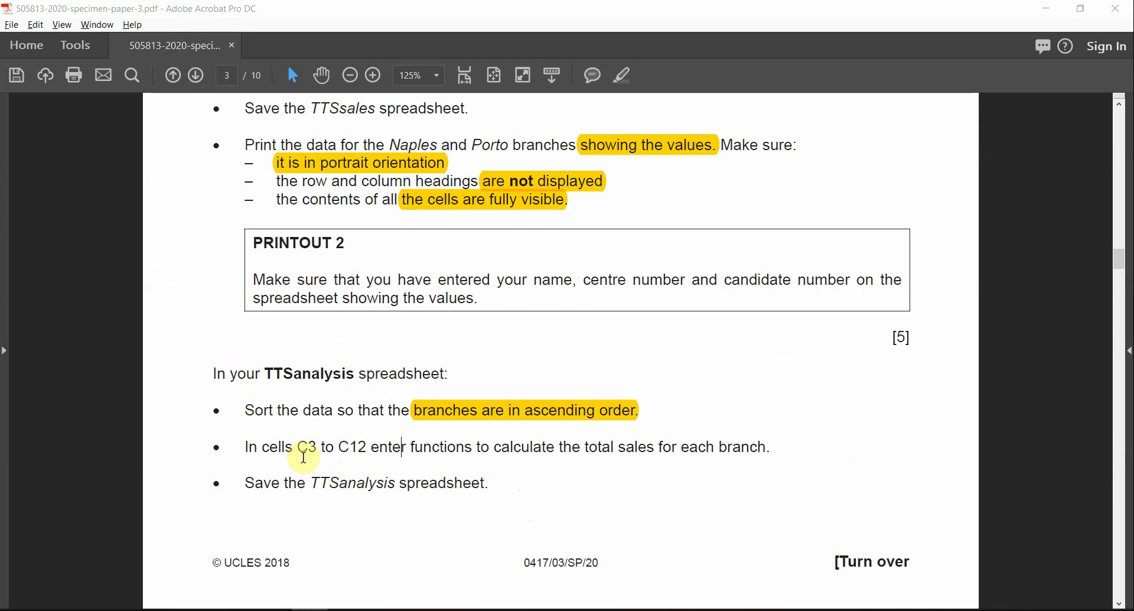
# Step: Highlight 'total sales for each branch' in the exam paper's task wording
pyautogui.click(306, 450)
pyautogui.doubleClick(352, 447)
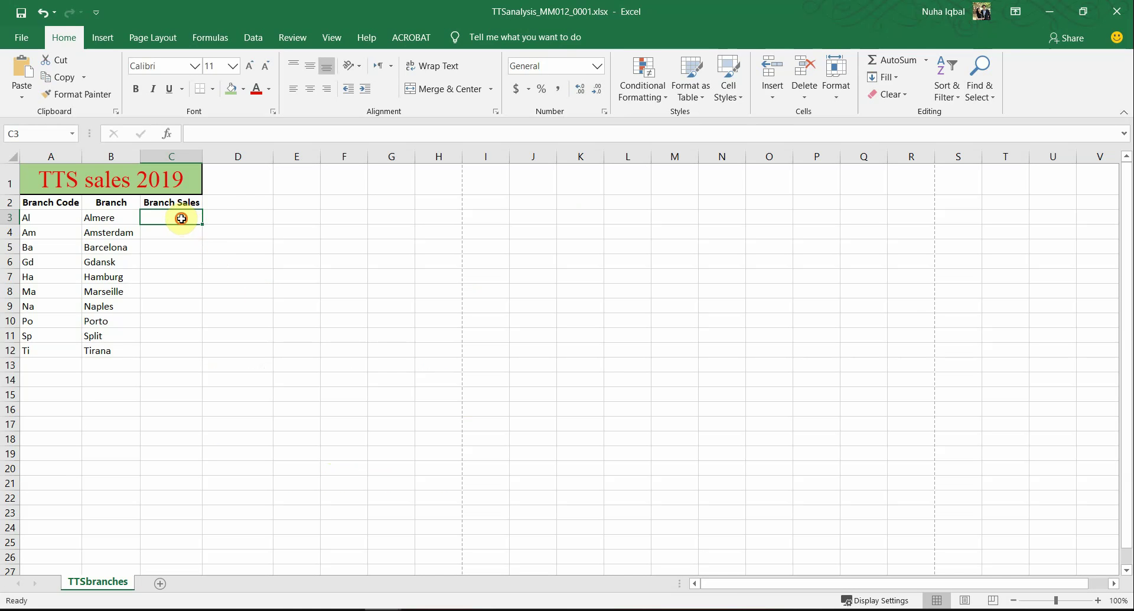
pyautogui.moveTo(181, 218); pyautogui.dragTo(180, 351)
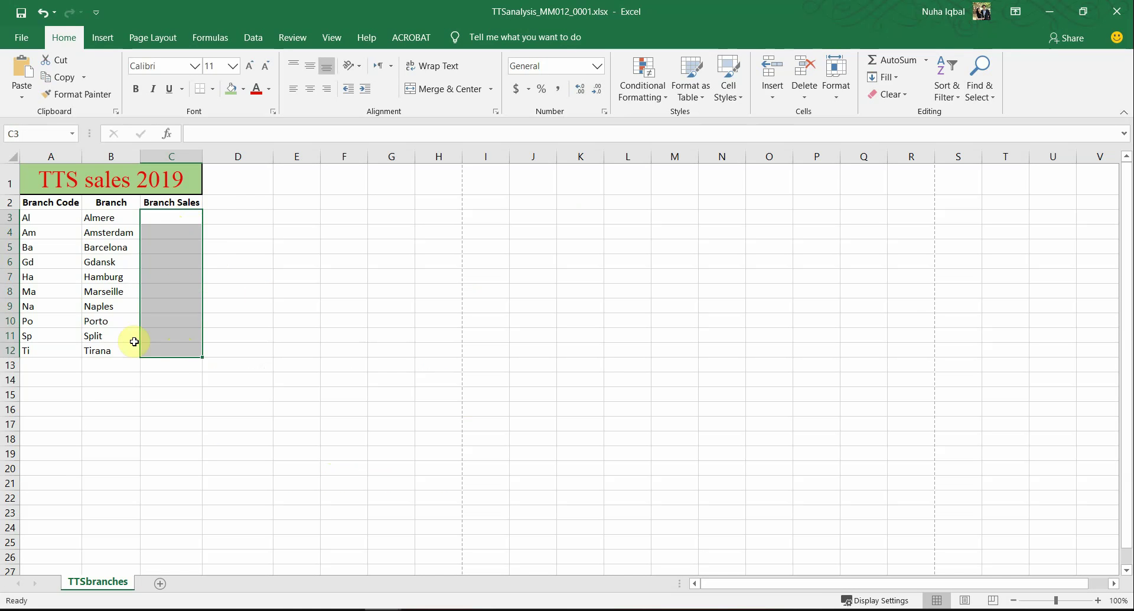
pyautogui.hotkey('alt', 'Tab')
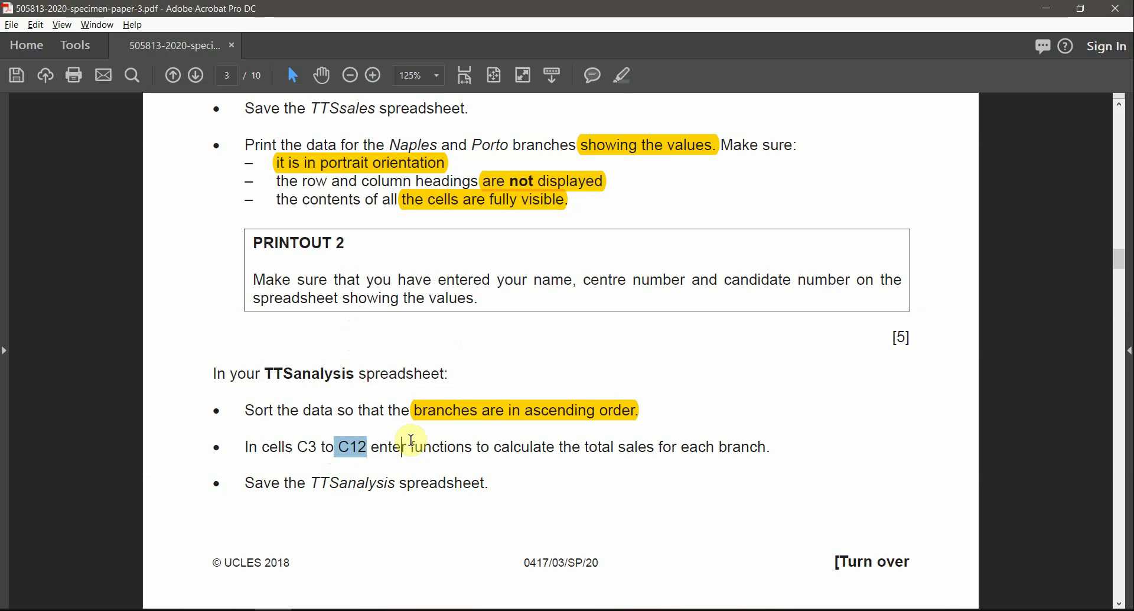
pyautogui.moveTo(411, 443); pyautogui.dragTo(767, 447)
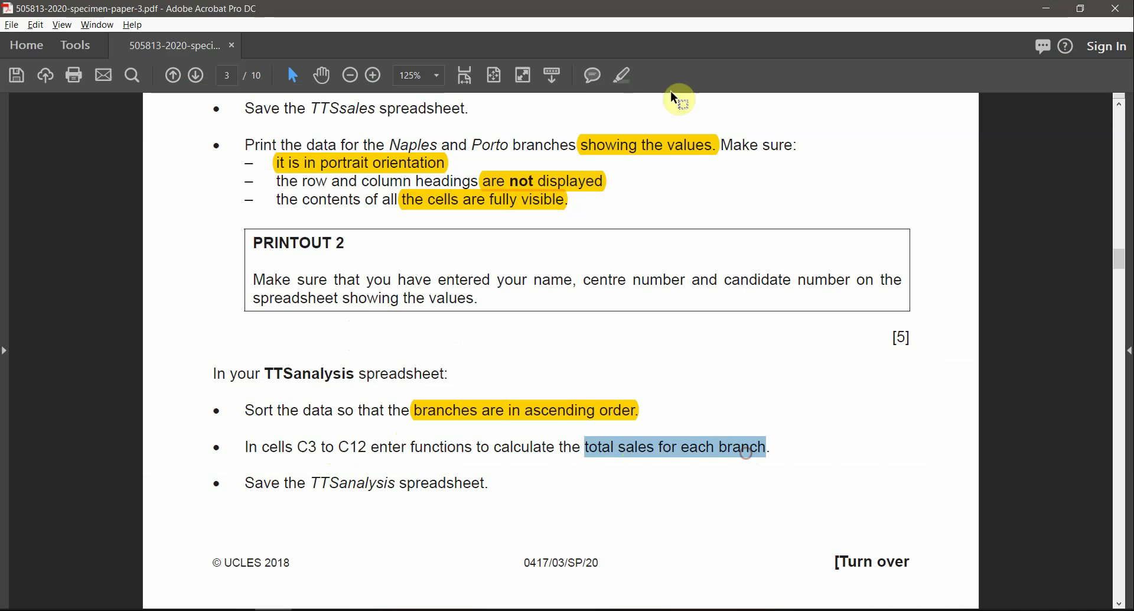
pyautogui.click(623, 79)
pyautogui.moveTo(303, 443); pyautogui.dragTo(383, 449)
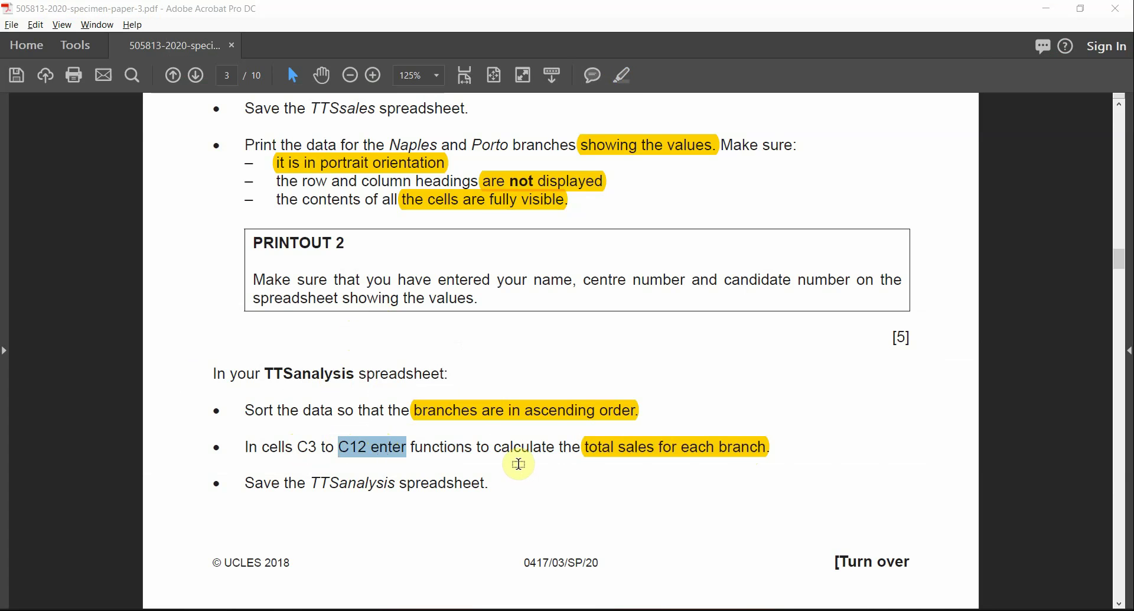
# Step: Back in TTSanalysis, select cell C3 for Almere's first branch total
pyautogui.hotkey('alt', 'Tab')
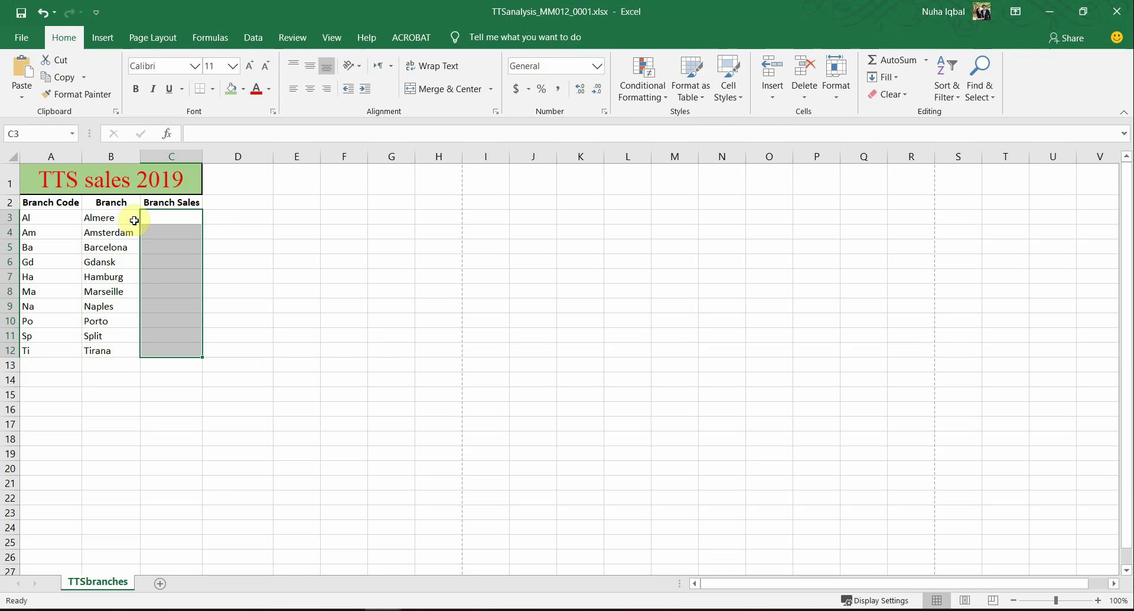
pyautogui.moveTo(104, 221); pyautogui.dragTo(175, 223)
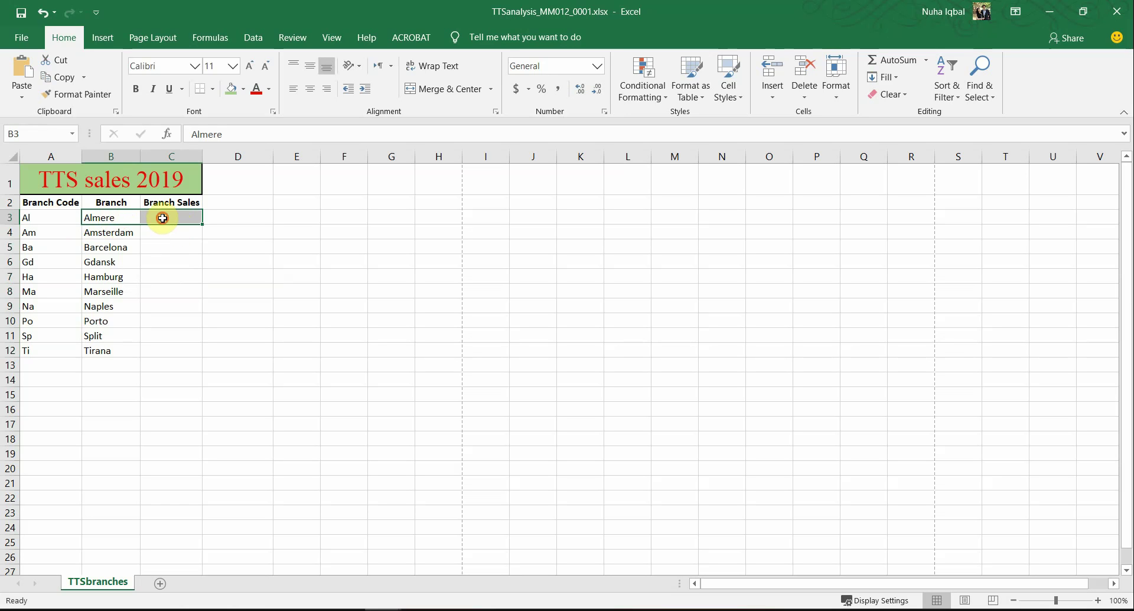
pyautogui.click(128, 218)
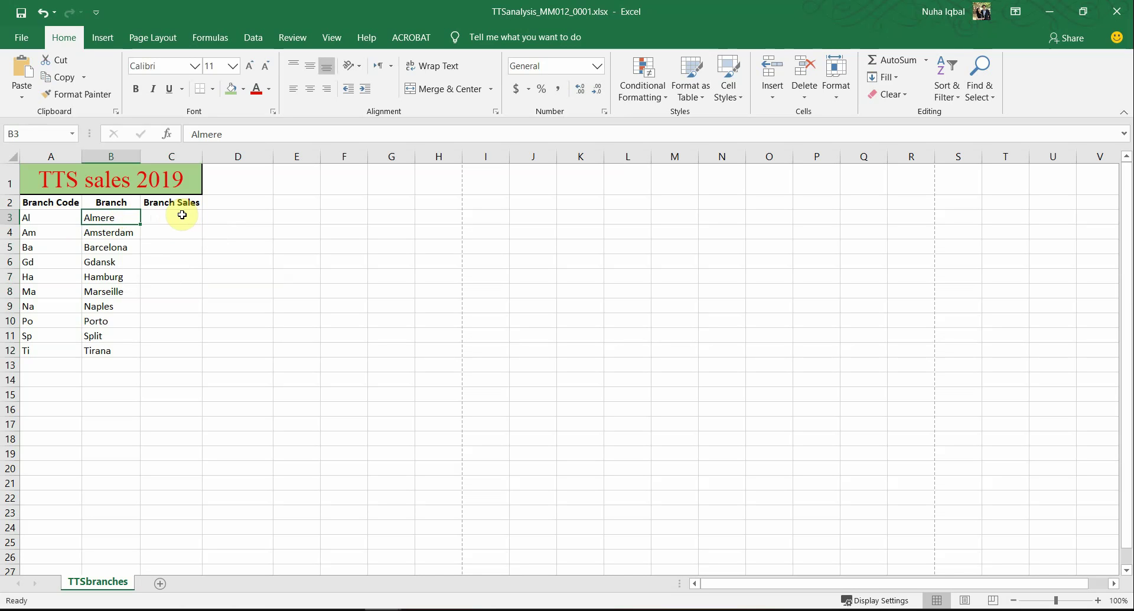
pyautogui.click(182, 215)
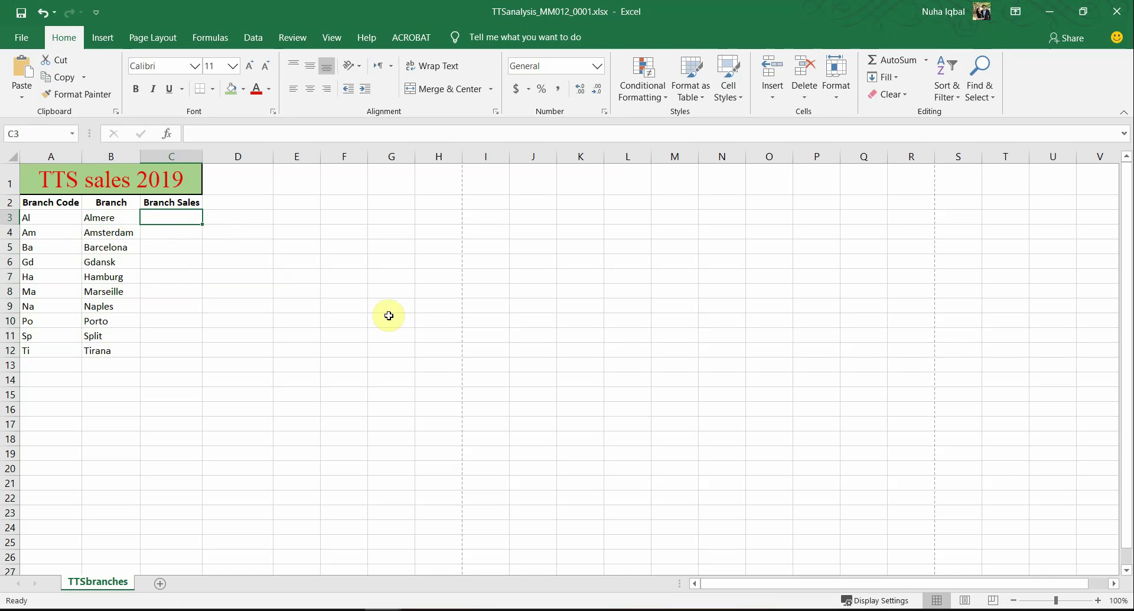
# Step: Start =SUMIF( in C3 with the TTSsales Branch Code column C2:C146 as range
pyautogui.write('=sum')
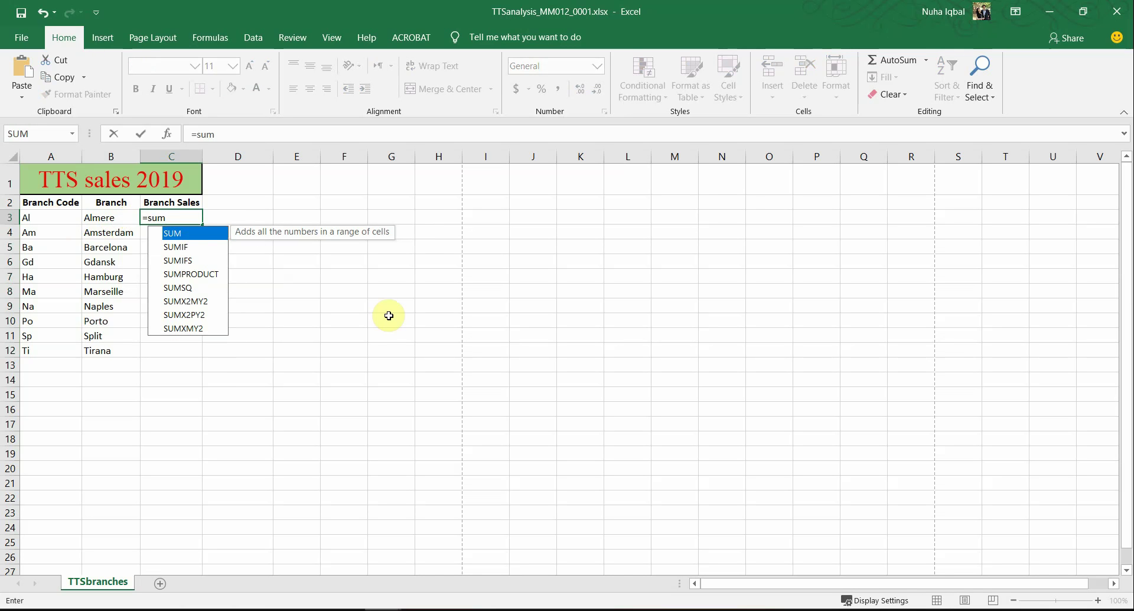
pyautogui.write('if(')
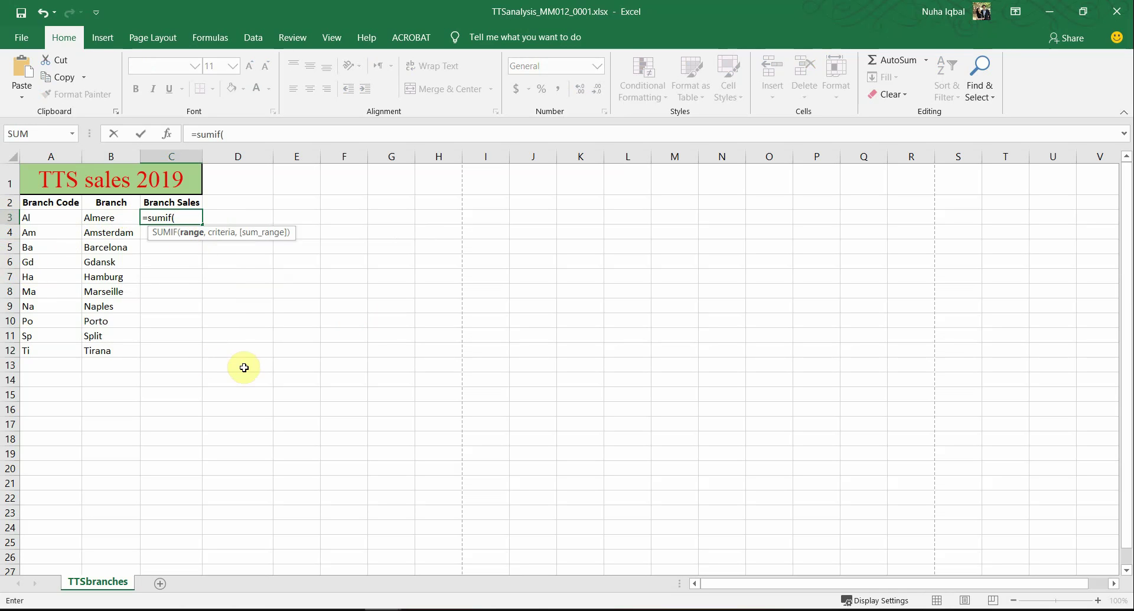
pyautogui.click(383, 610)
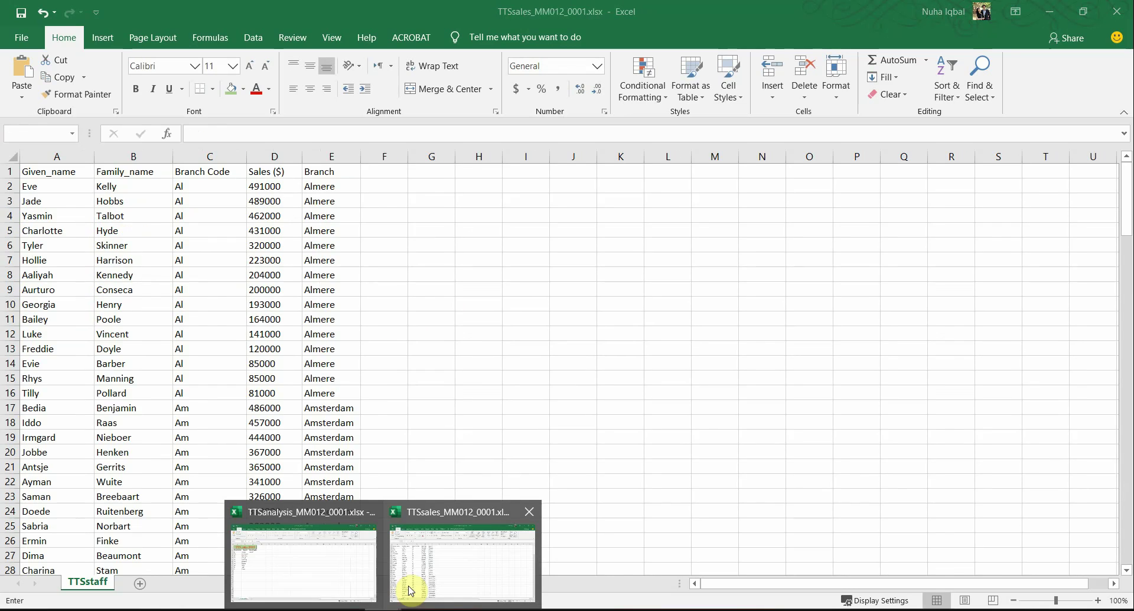
pyautogui.click(445, 566)
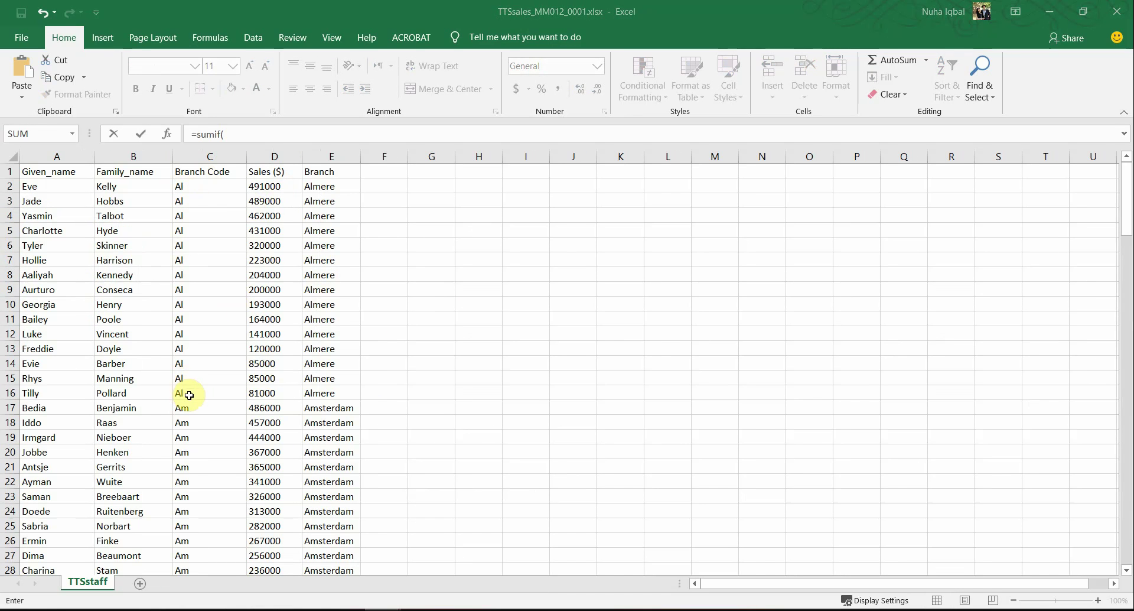
pyautogui.hotkey('alt', 'Tab')
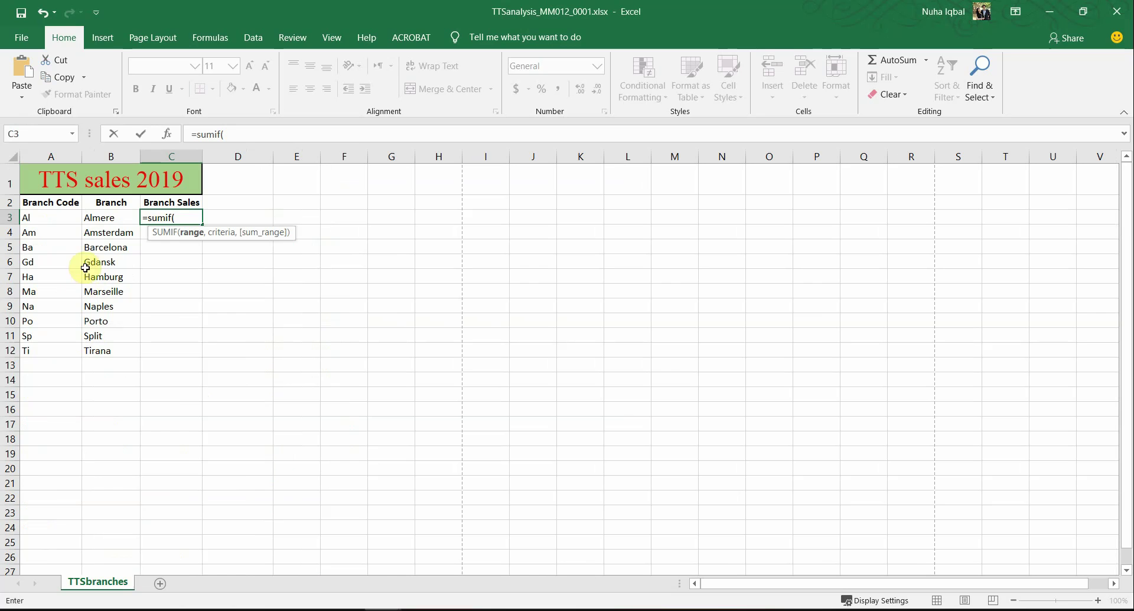
pyautogui.hotkey('alt', 'Tab')
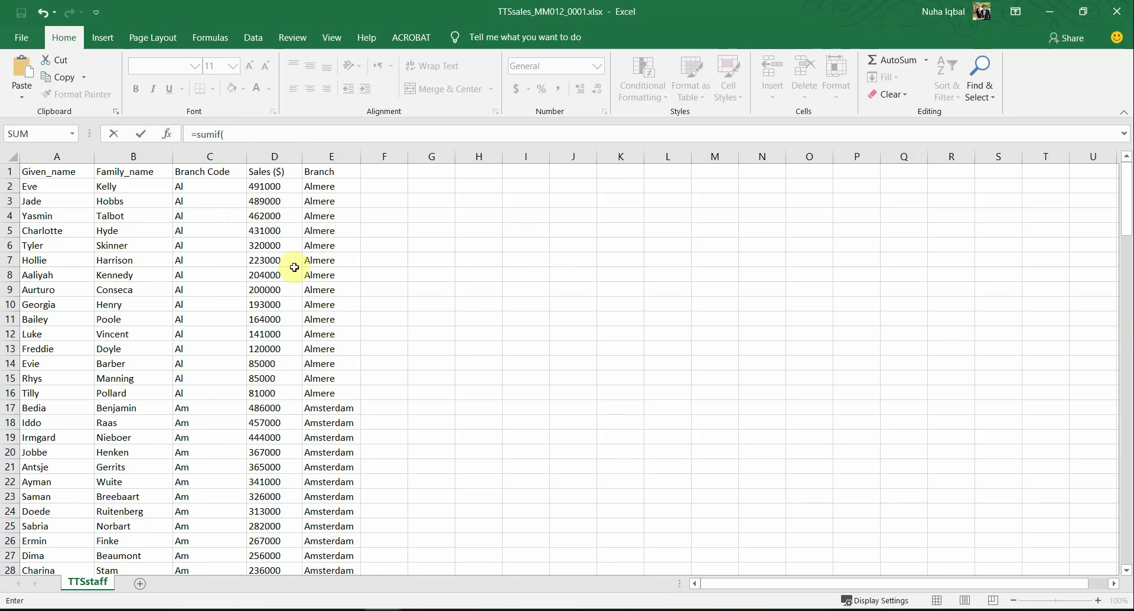
pyautogui.hotkey('alt', 'Tab')
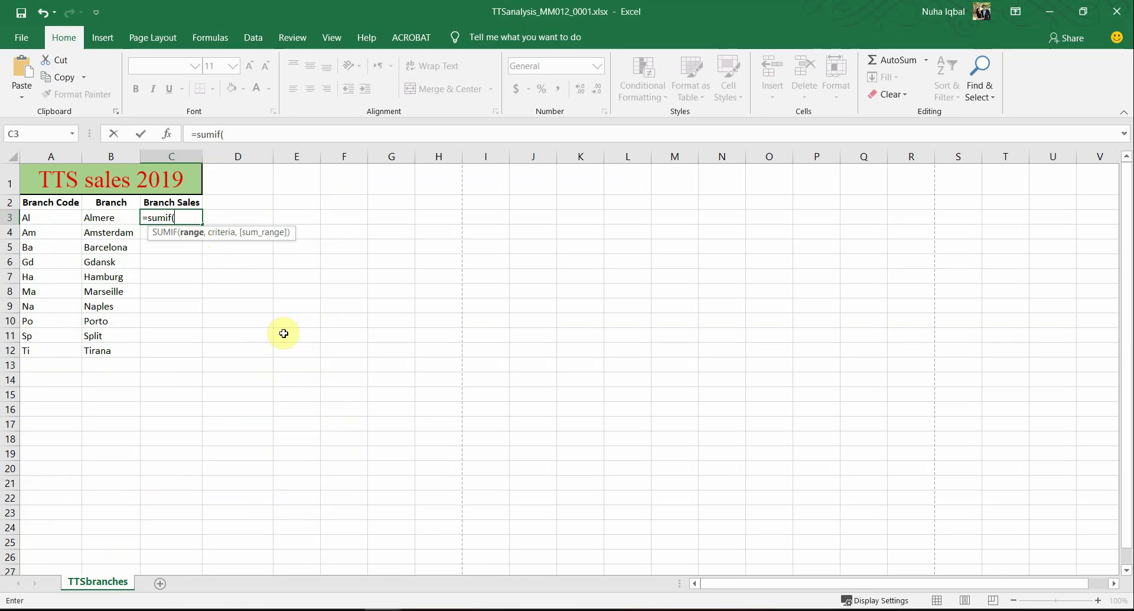
pyautogui.hotkey('alt', 'Tab')
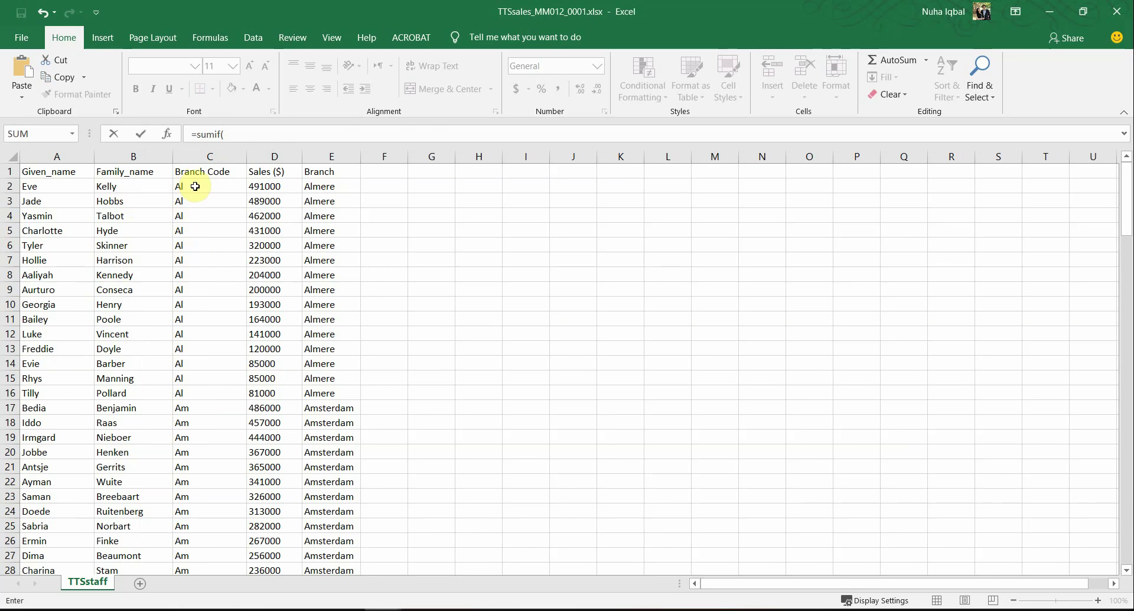
pyautogui.moveTo(194, 186); pyautogui.dragTo(196, 535)
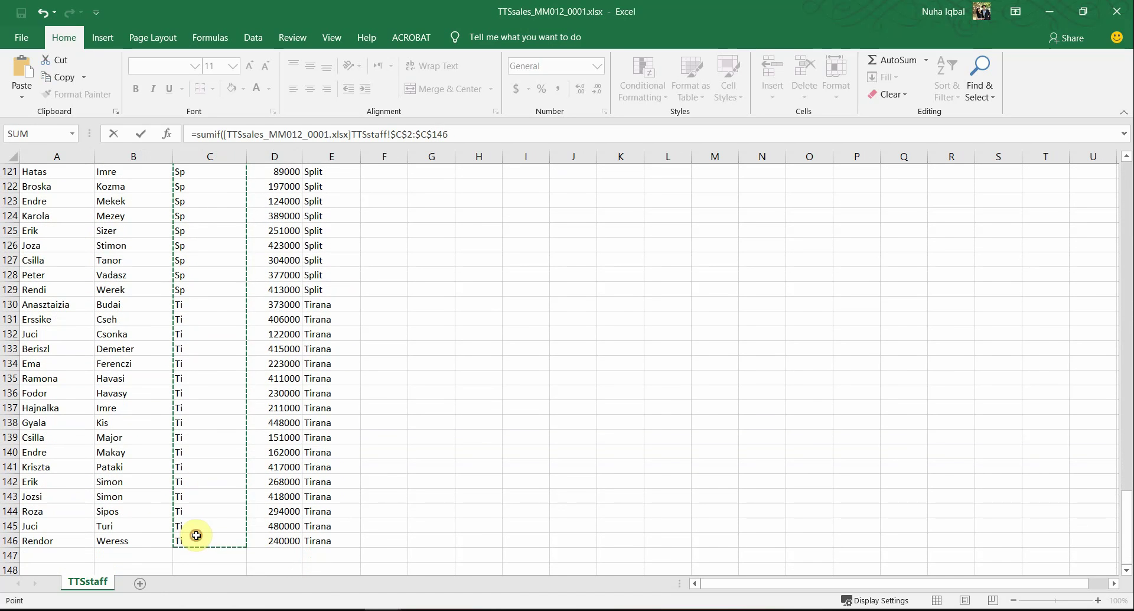
# Step: Use A3 as criterion and Sales D2:D146 as sum range, completing Almere's 3689000 total
pyautogui.click(312, 559)
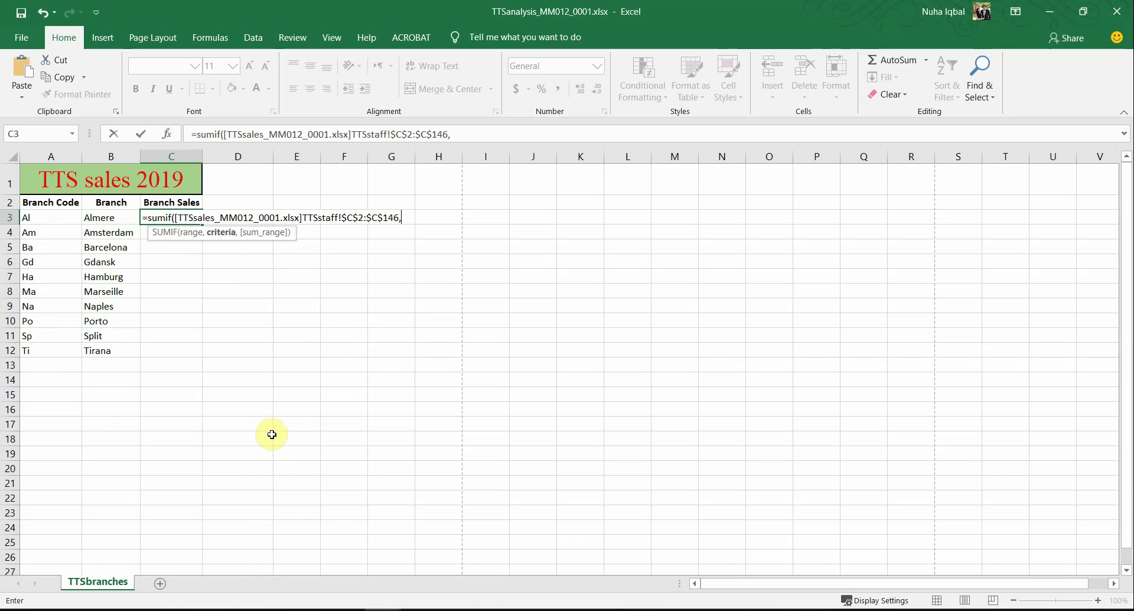
pyautogui.click(54, 219)
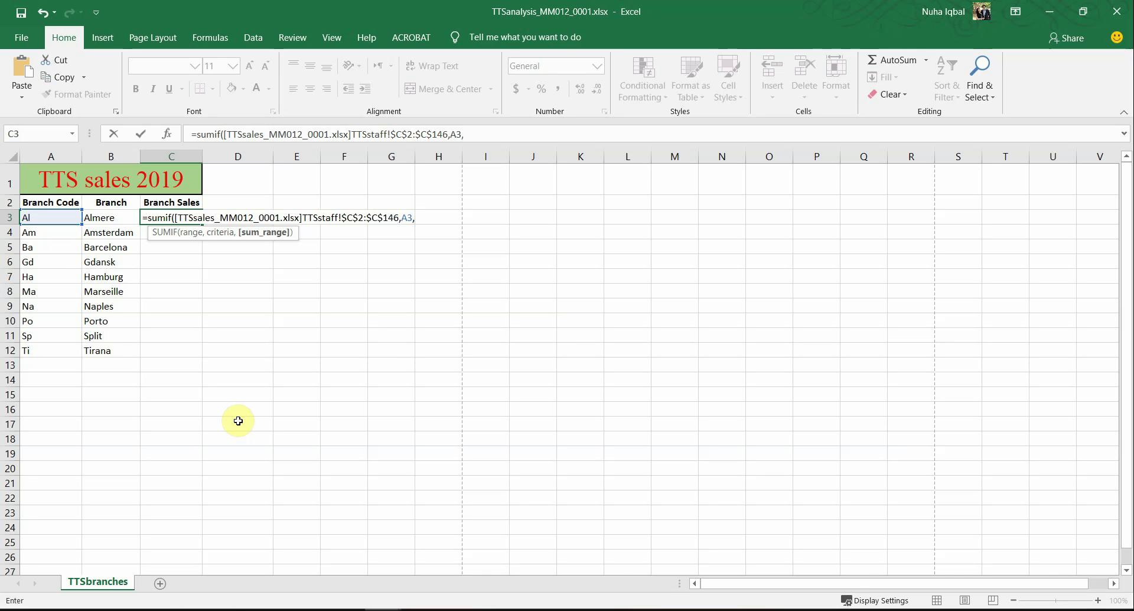
pyautogui.hotkey('ctrl', 'Tab')
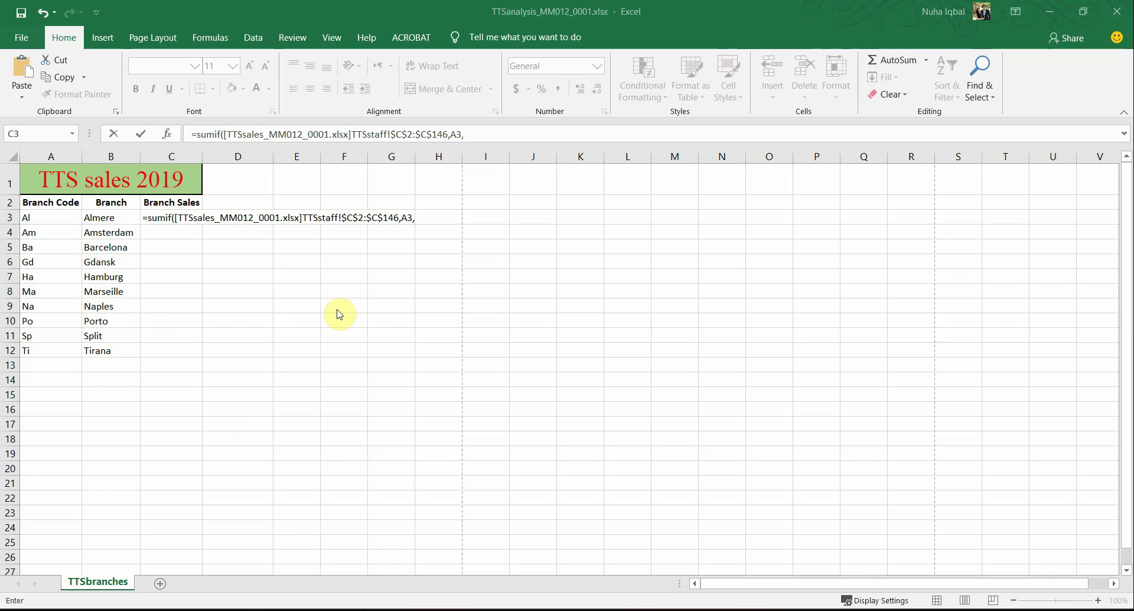
pyautogui.scroll(20, 342, 318)
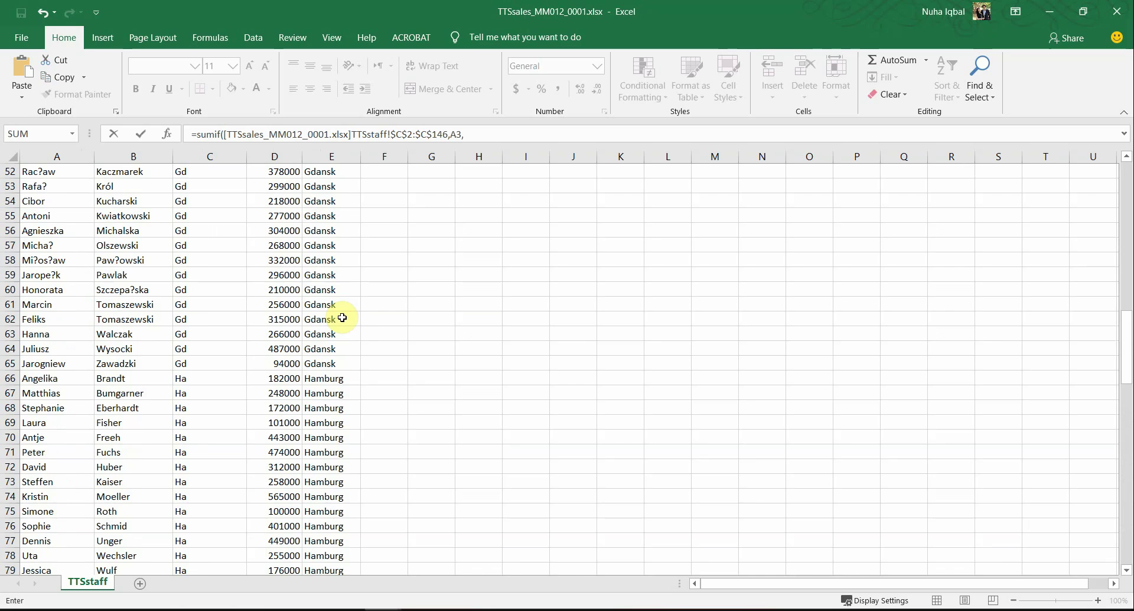
pyautogui.scroll(10, 343, 318)
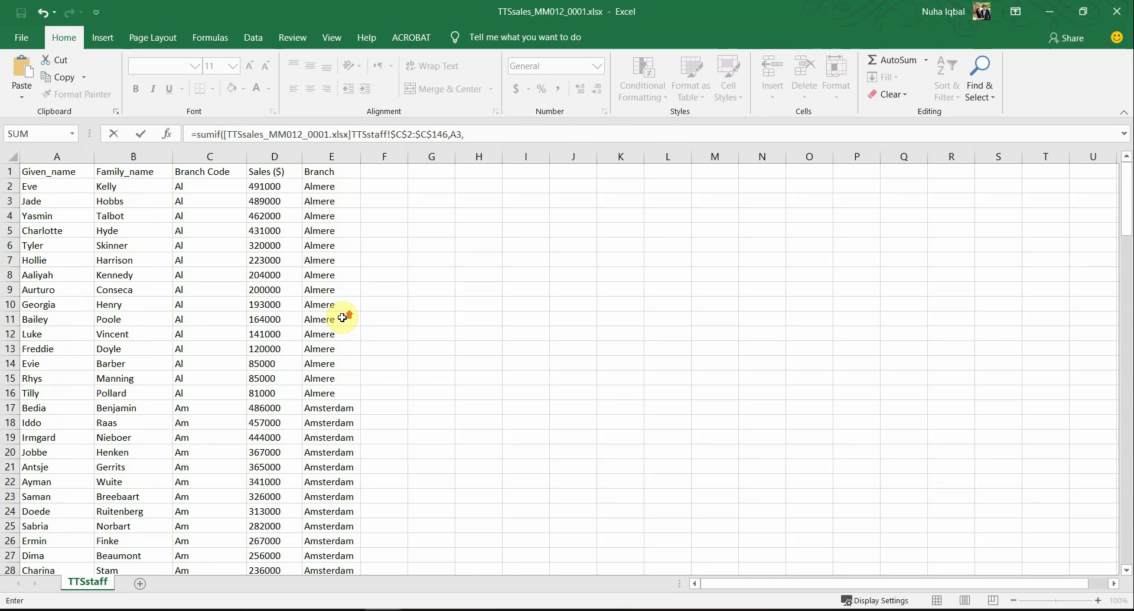
pyautogui.moveTo(260, 187); pyautogui.dragTo(277, 537)
pyautogui.hotkey('alt', 'Tab')
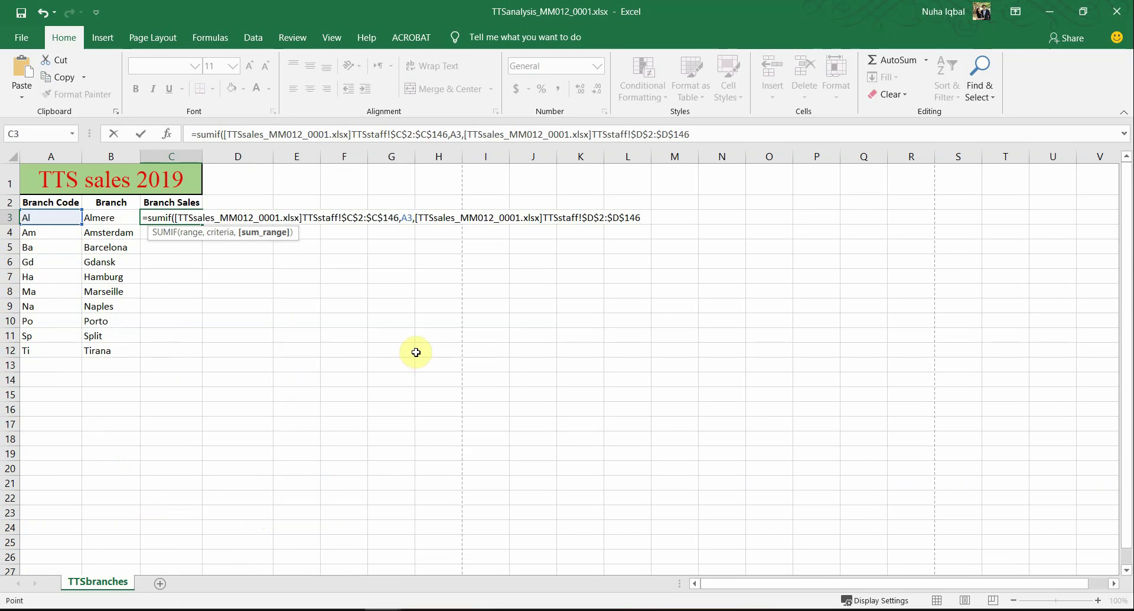
pyautogui.press('Return')
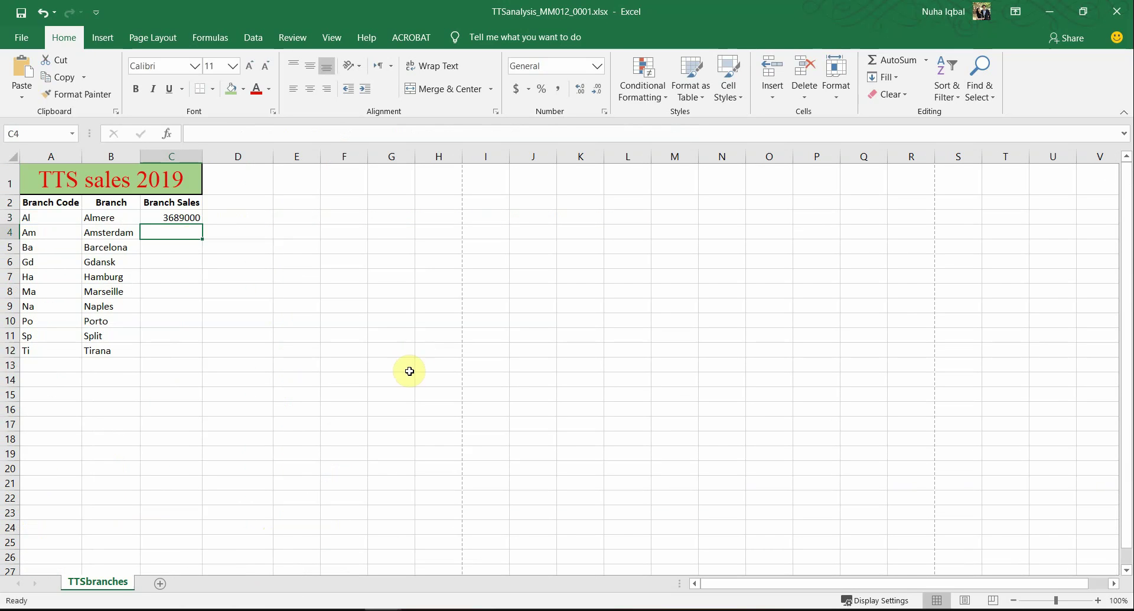
# Step: Check C3's Almere total against the sales figures in the TTSsales staff sheet
pyautogui.click(166, 218)
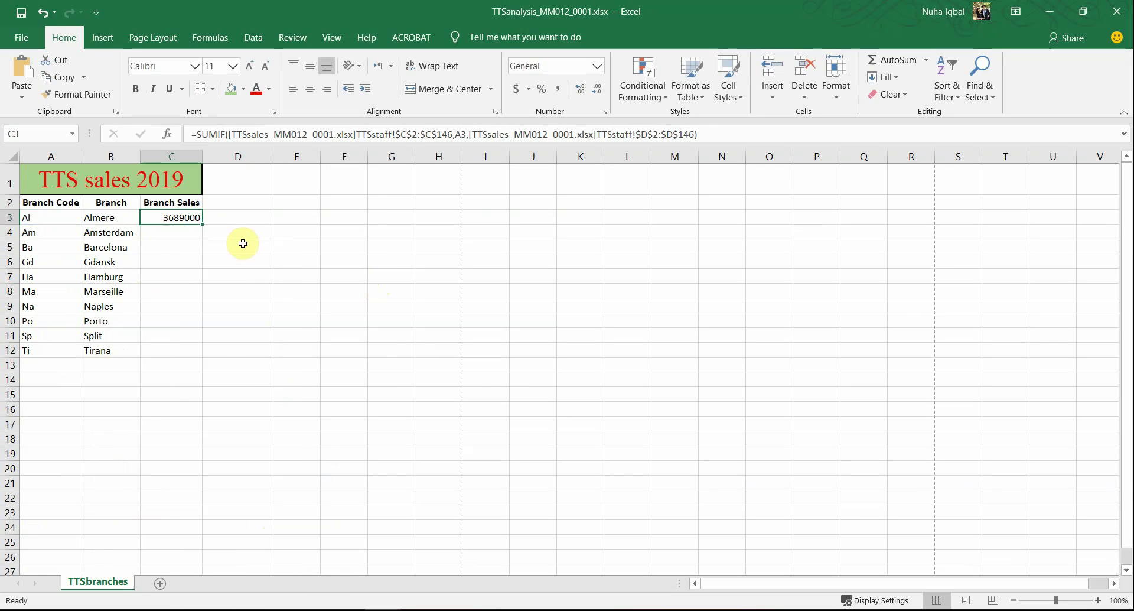
pyautogui.hotkey('alt', 'Tab')
pyautogui.hotkey('alt', 'Tab')
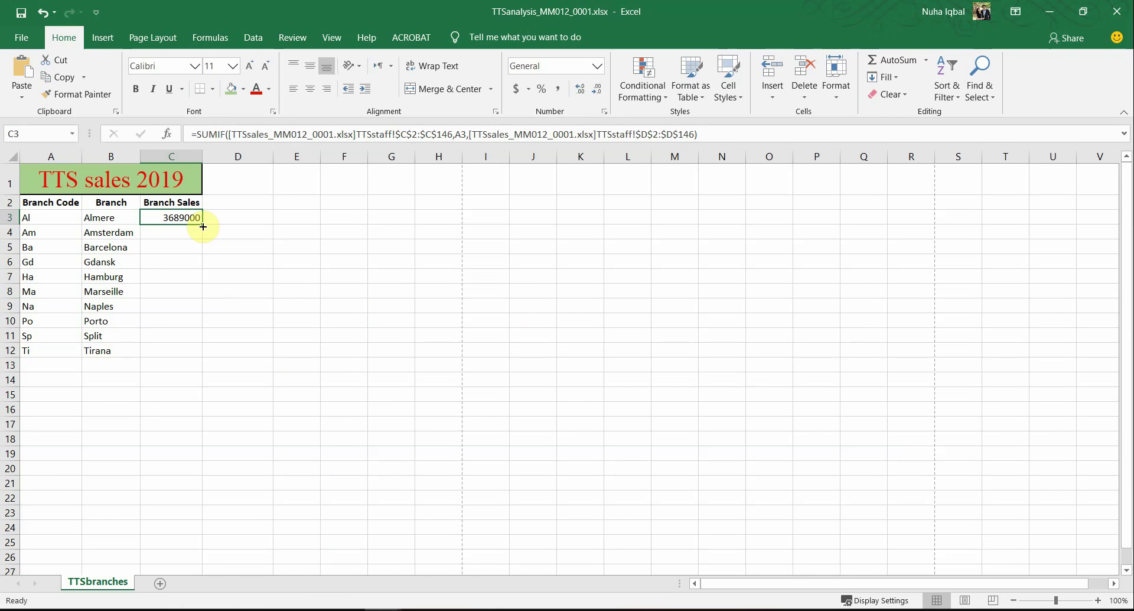
pyautogui.click(57, 234)
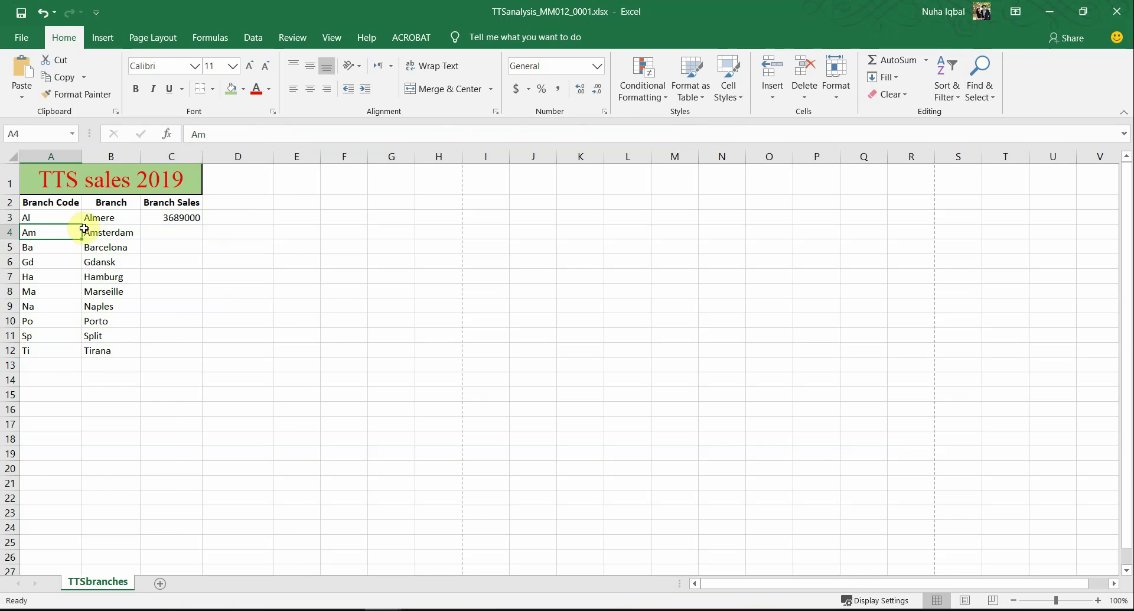
pyautogui.hotkey('alt', 'Tab')
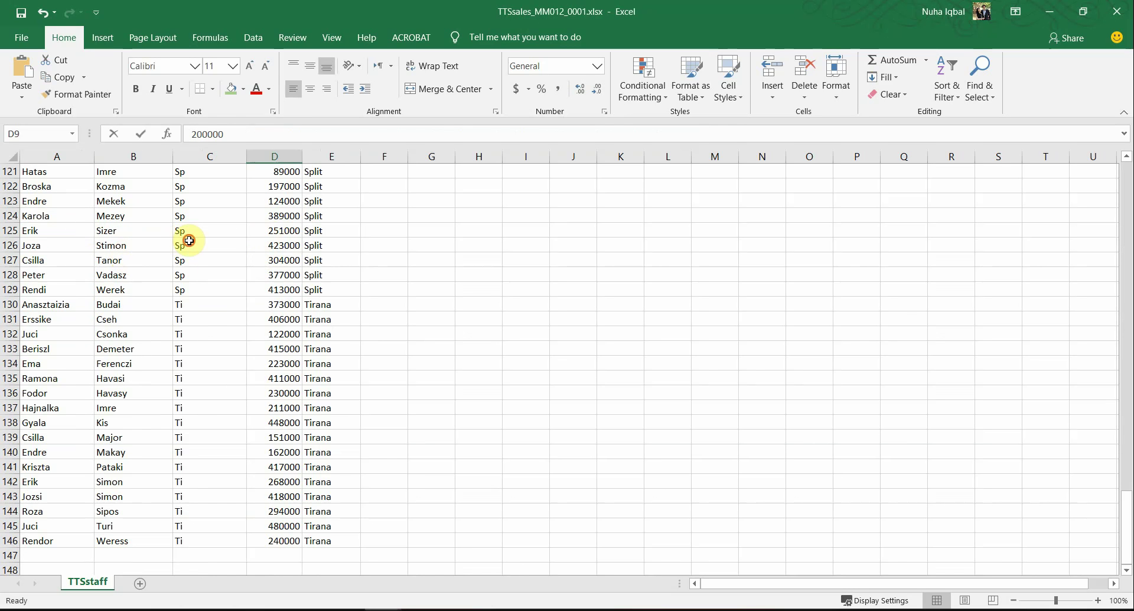
pyautogui.moveTo(185, 243); pyautogui.dragTo(269, 243)
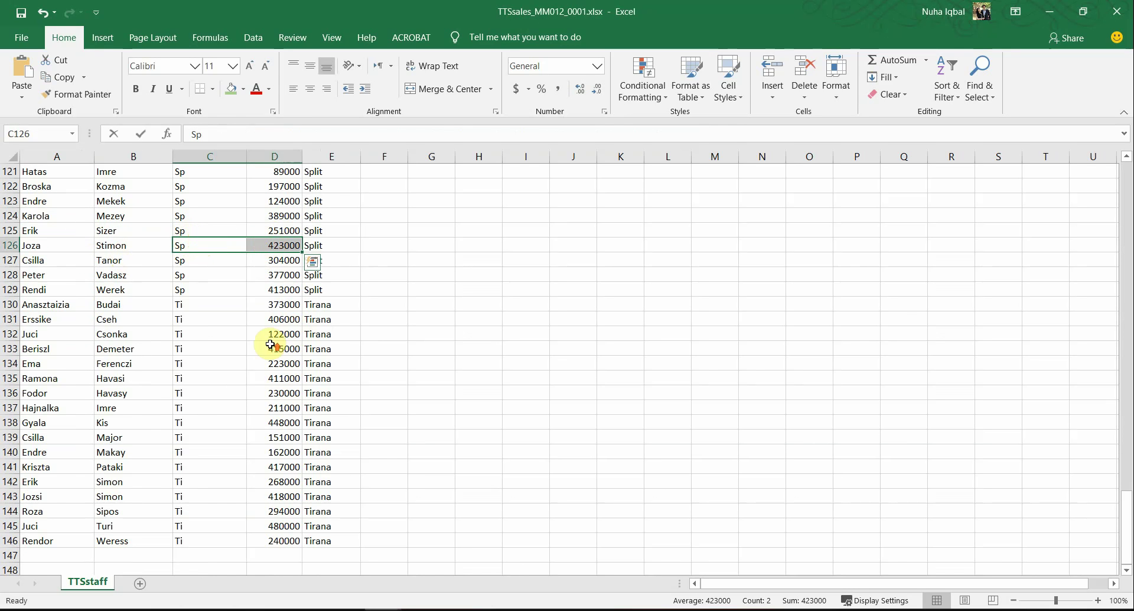
pyautogui.scroll(20, 270, 345)
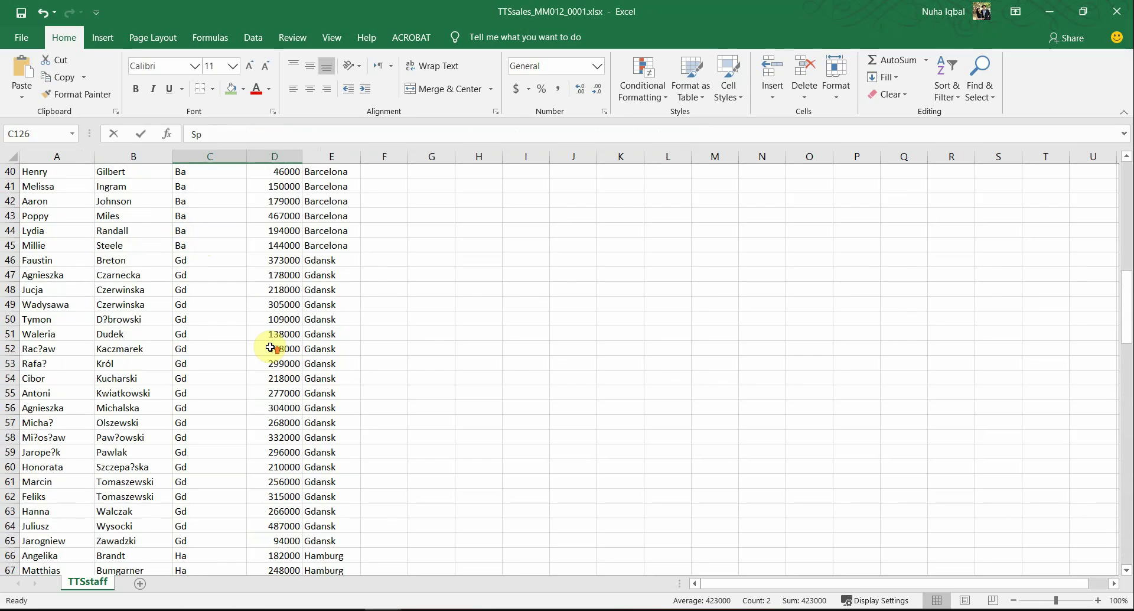
pyautogui.scroll(6, 270, 348)
pyautogui.moveTo(256, 214); pyautogui.dragTo(280, 376)
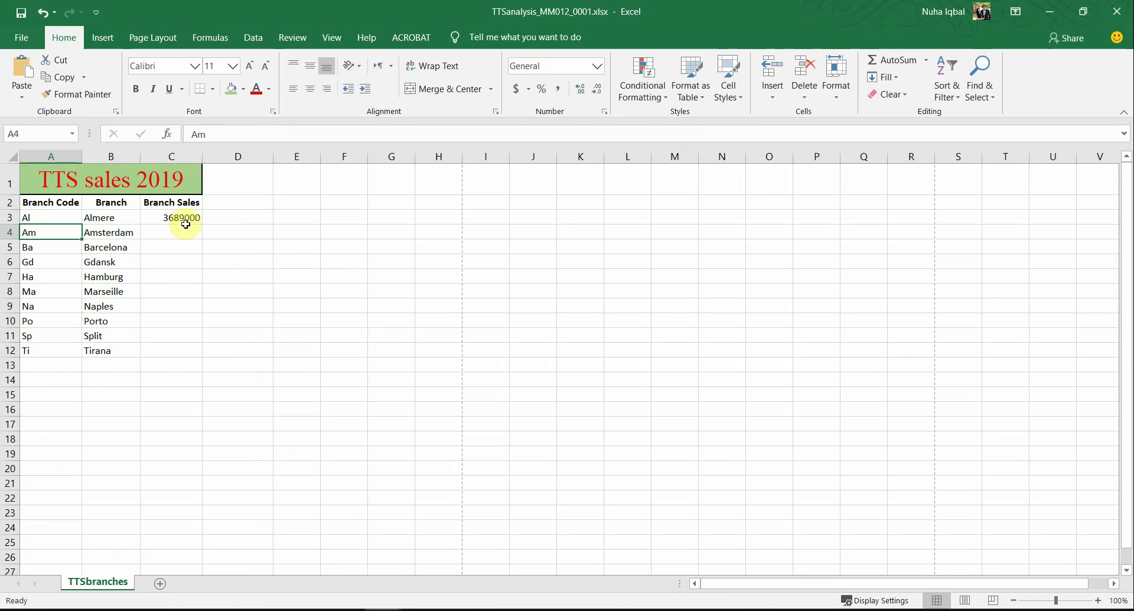
pyautogui.click(183, 217)
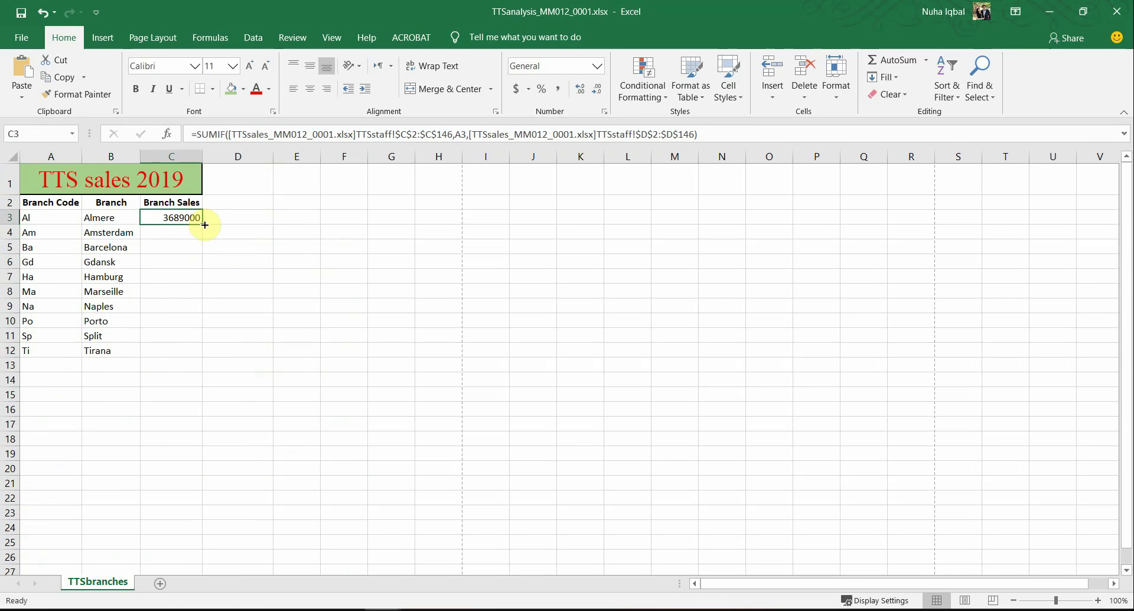
# Step: Fill the SUMIF down to C12, giving totals like Amsterdam 5582000 and Tirana 5269000
pyautogui.doubleClick(205, 224)
pyautogui.click(155, 399)
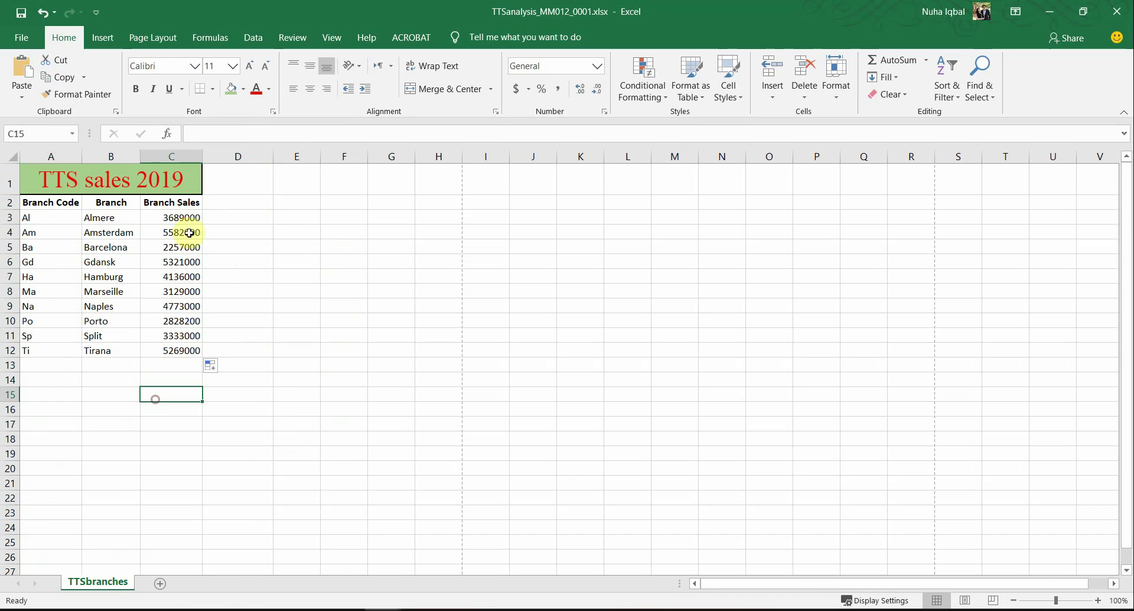
pyautogui.moveTo(185, 218); pyautogui.dragTo(160, 350)
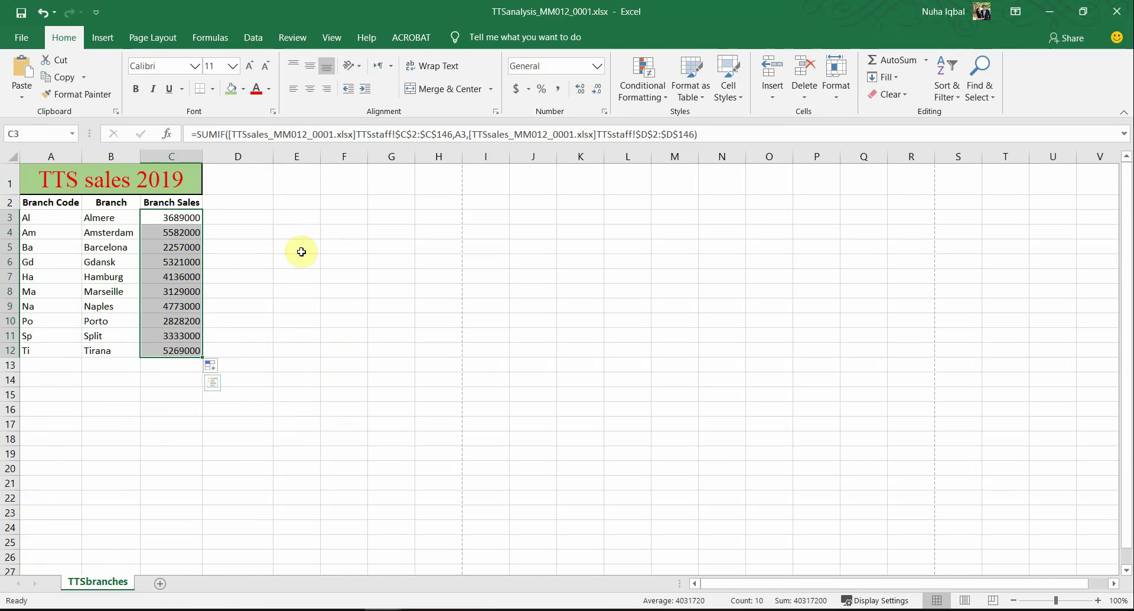
pyautogui.click(236, 217)
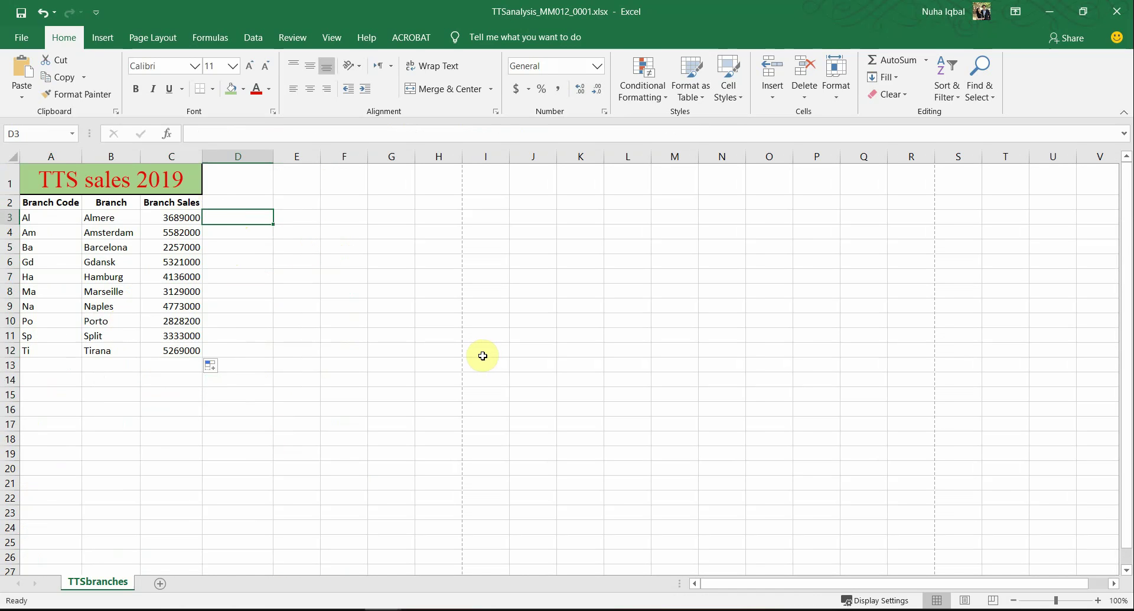
# Step: Enter =SUM(TTSstaff!D2:D16) in D3 to check Almere's 3689000 total
pyautogui.write('sum')
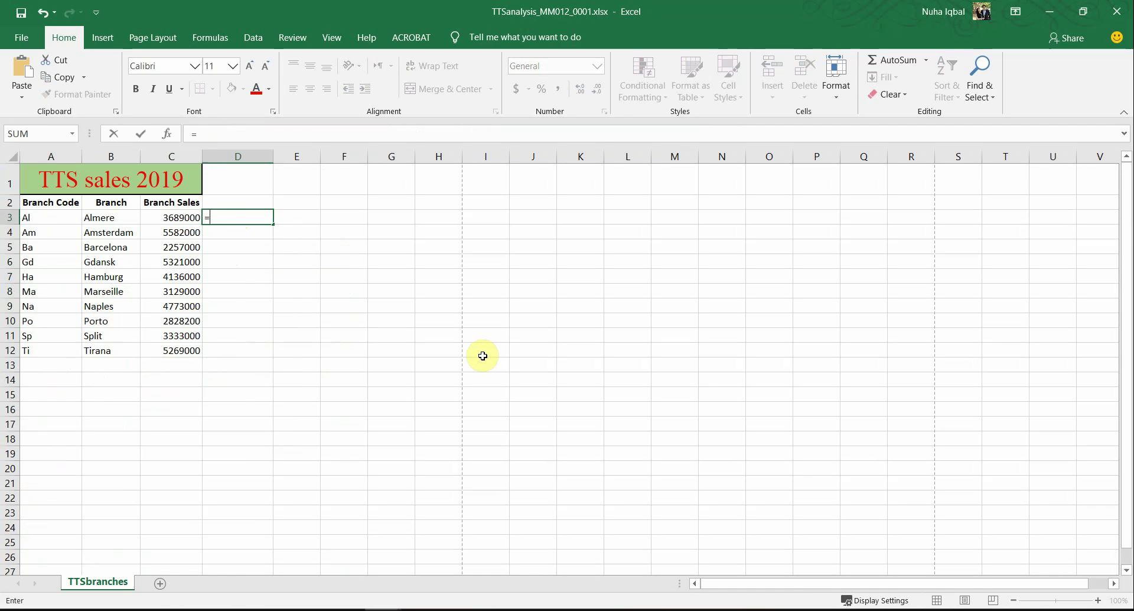
pyautogui.write('sum(')
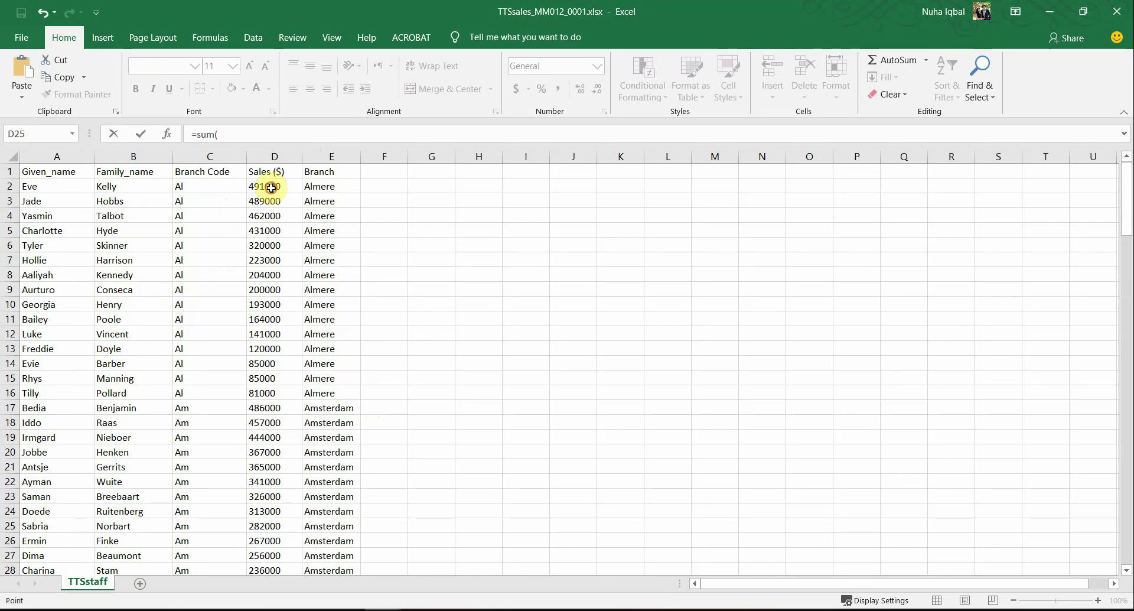
pyautogui.moveTo(271, 187); pyautogui.dragTo(265, 382)
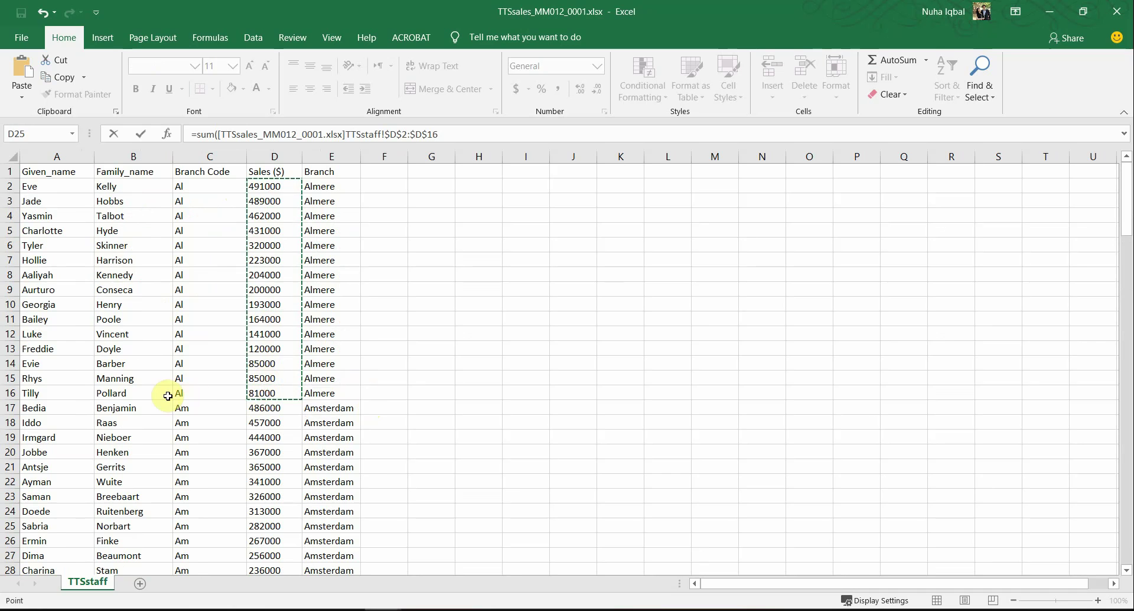
pyautogui.hotkey('ctrl', 'Tab')
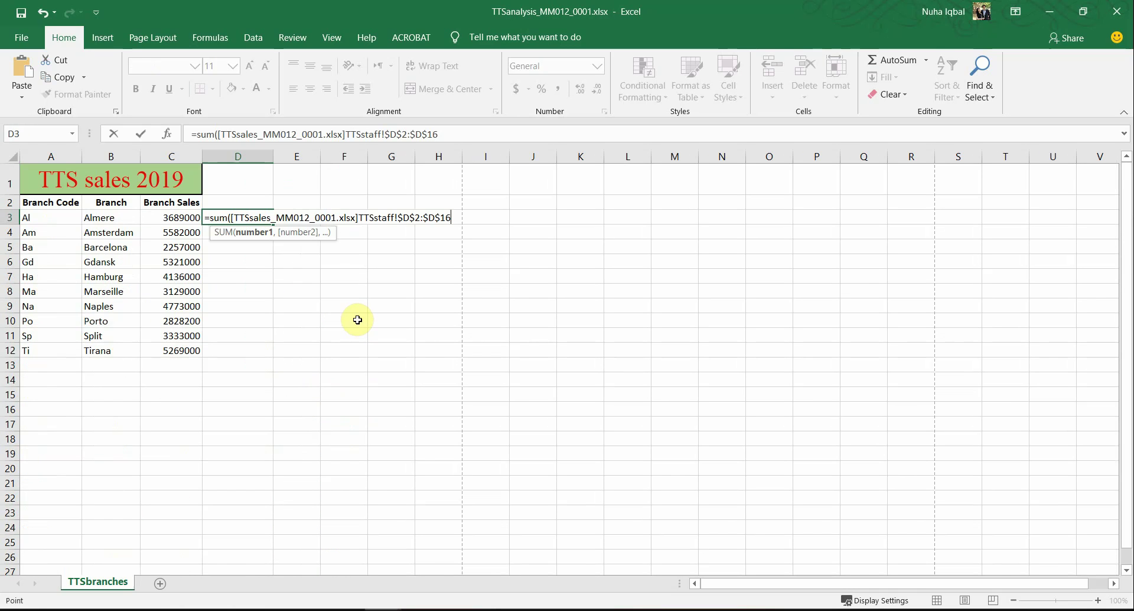
pyautogui.press('Return')
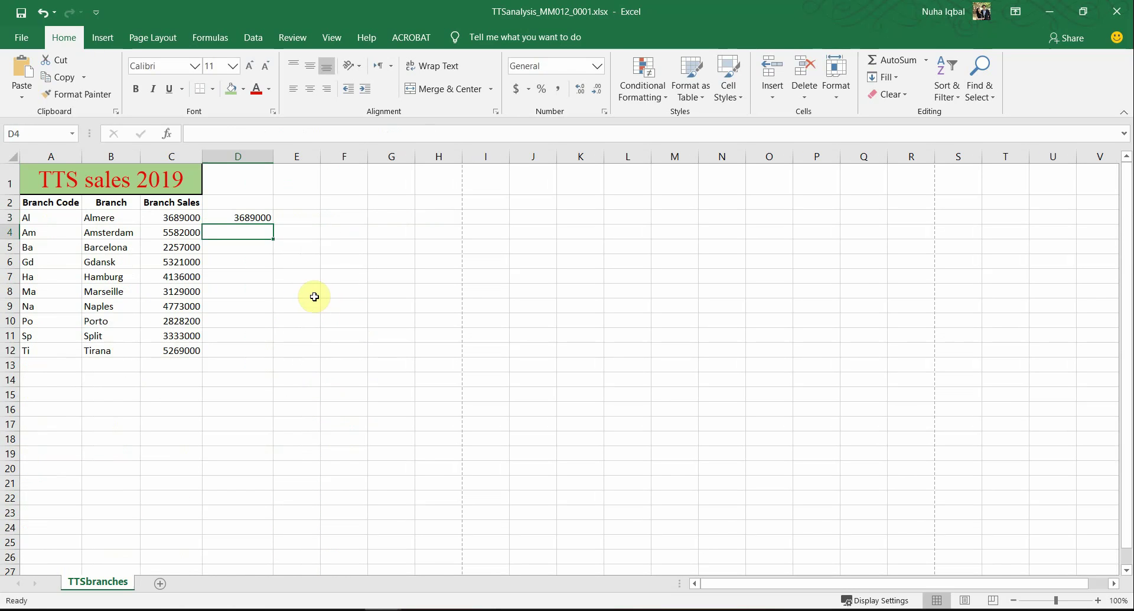
pyautogui.click(260, 220)
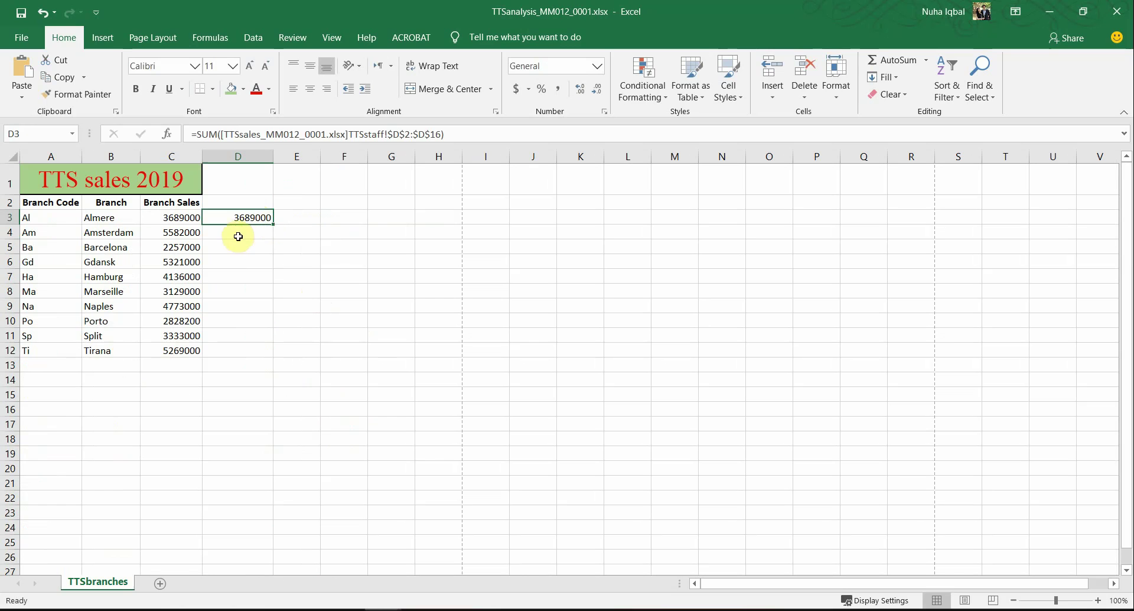
# Step: Enter =SUM(TTSstaff!D17:D36) in D4 to check Amsterdam's 5582000 total
pyautogui.click(238, 235)
pyautogui.write('=sum(')
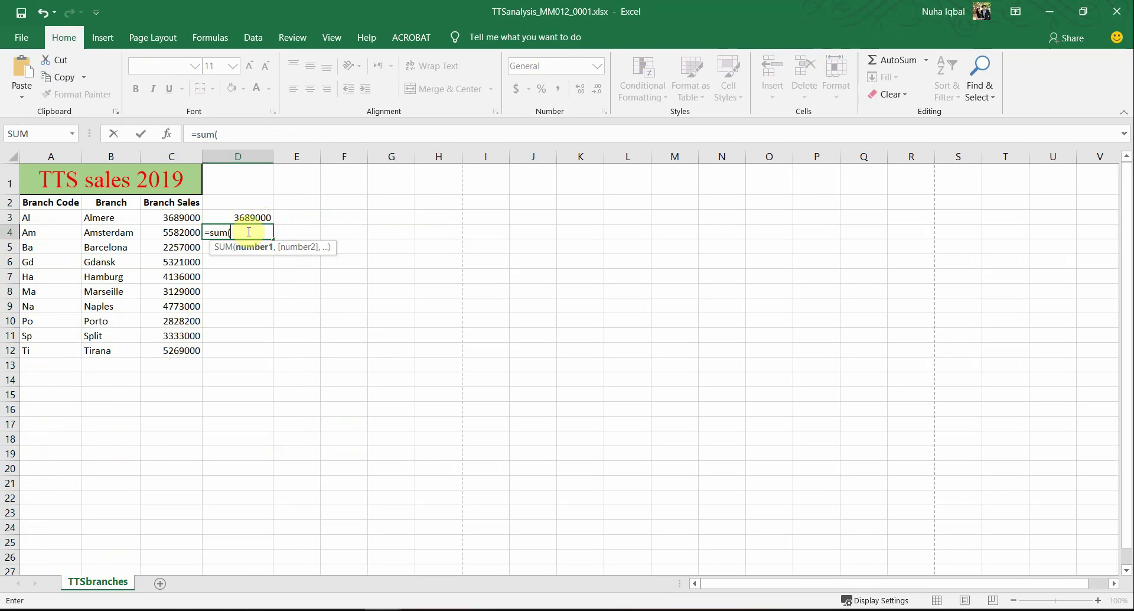
pyautogui.hotkey('ctrl', 'Tab')
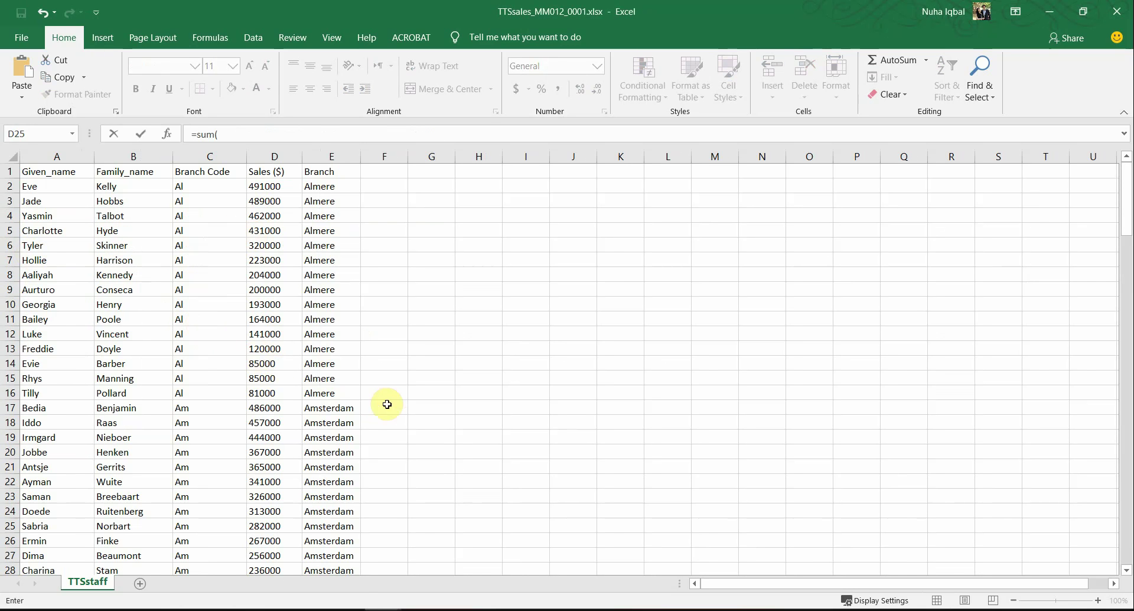
pyautogui.hotkey('ctrl', 'Tab')
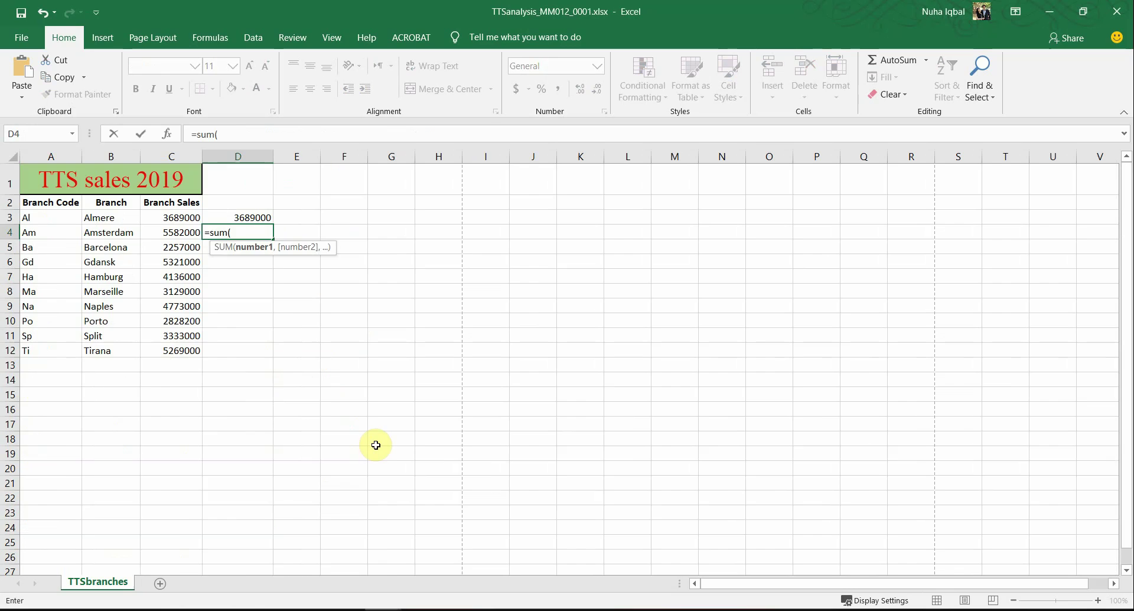
pyautogui.hotkey('ctrl', 'Tab')
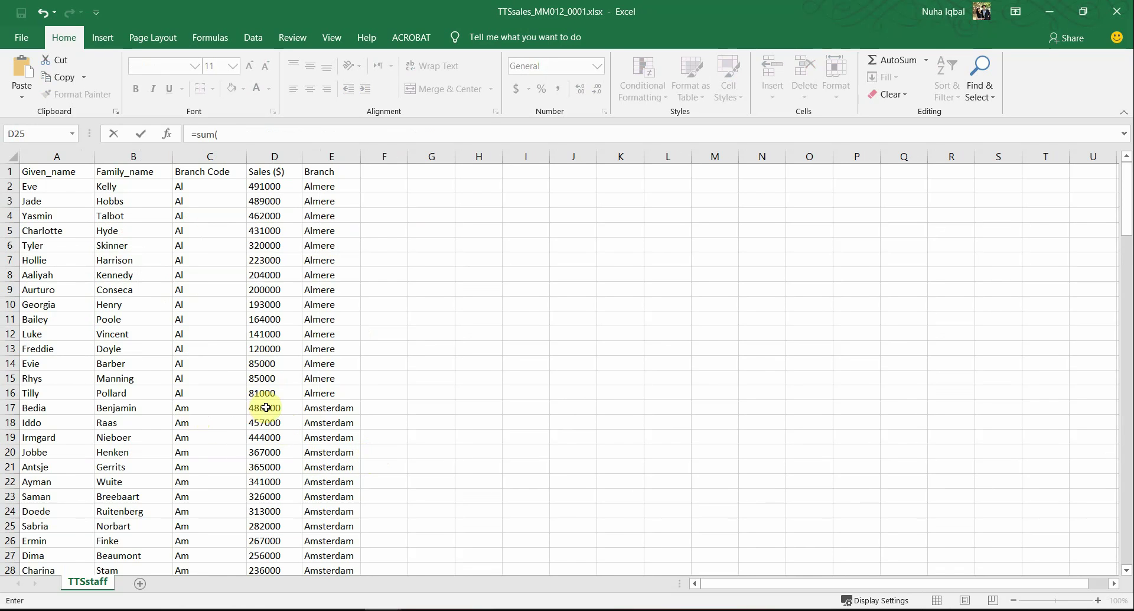
pyautogui.moveTo(265, 407); pyautogui.dragTo(256, 351)
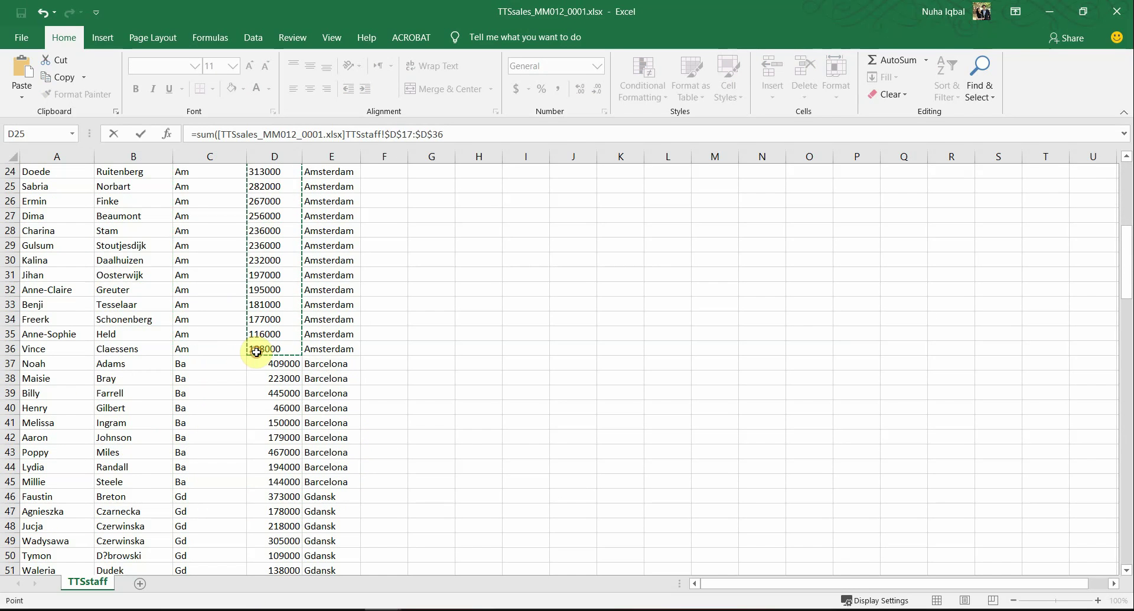
pyautogui.press('Return')
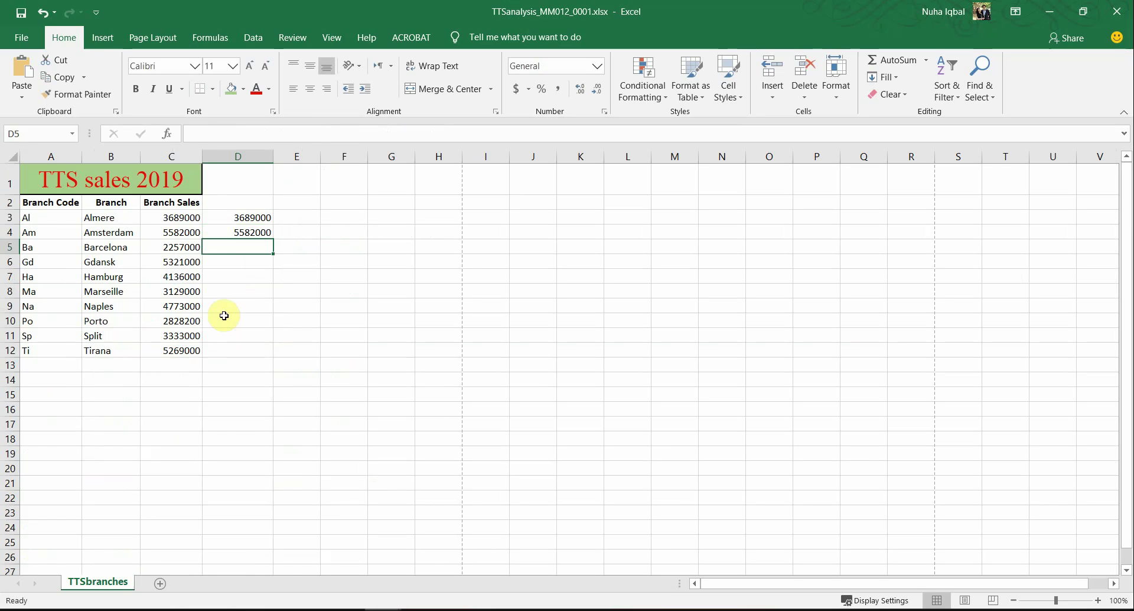
# Step: Compare the C3:C12 branch totals with the D3:D4 check sums
pyautogui.moveTo(228, 234); pyautogui.dragTo(196, 245)
pyautogui.moveTo(248, 218); pyautogui.dragTo(236, 248)
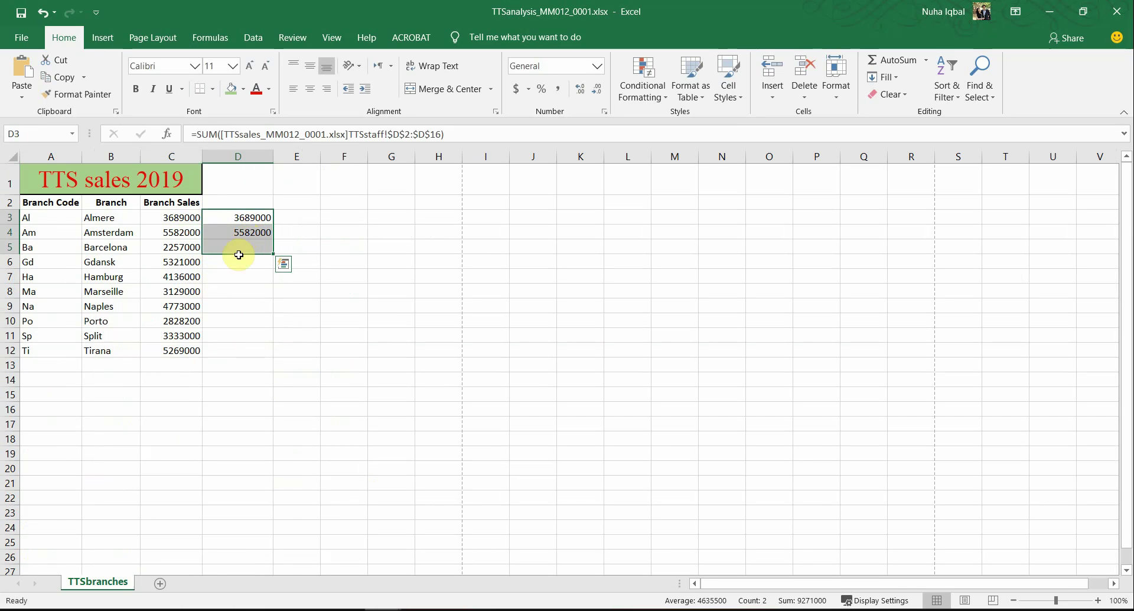
pyautogui.moveTo(192, 217); pyautogui.dragTo(173, 354)
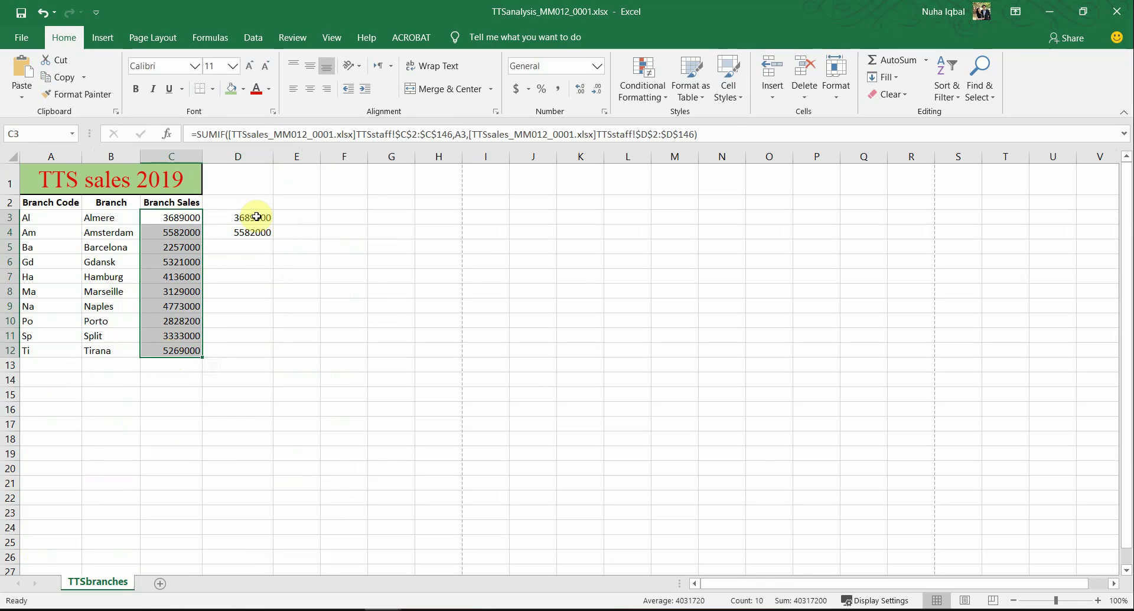
pyautogui.moveTo(256, 217); pyautogui.dragTo(255, 244)
pyautogui.click(267, 610)
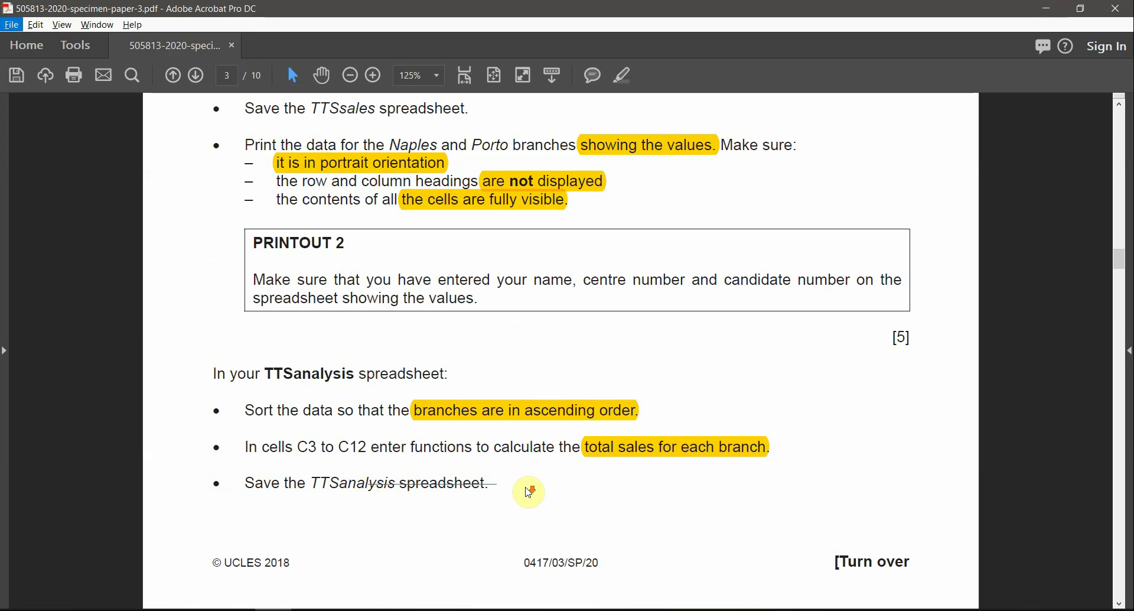
# Step: Highlight 'formulae.' in the page 4 printing instruction of the exam paper
pyautogui.scroll(-5, 504, 506)
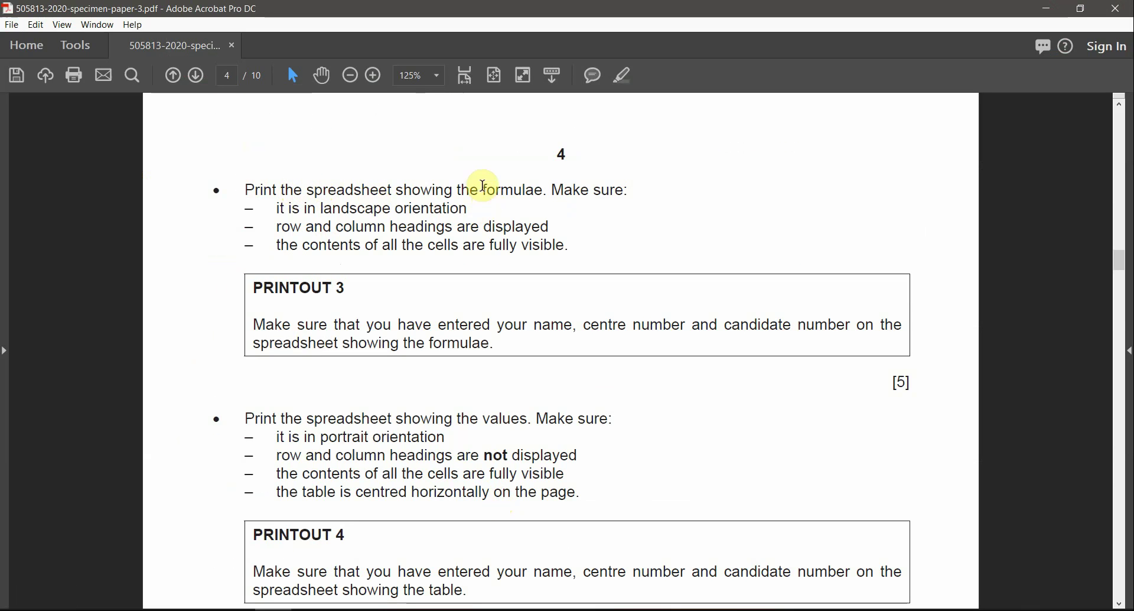
pyautogui.moveTo(538, 191); pyautogui.dragTo(495, 192)
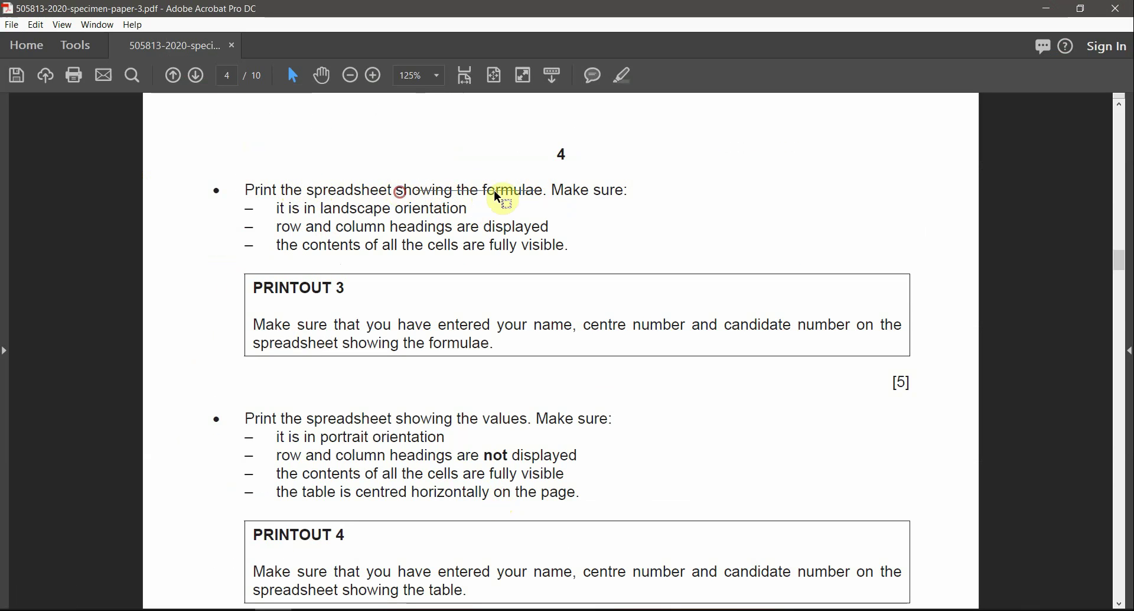
pyautogui.doubleClick(532, 190)
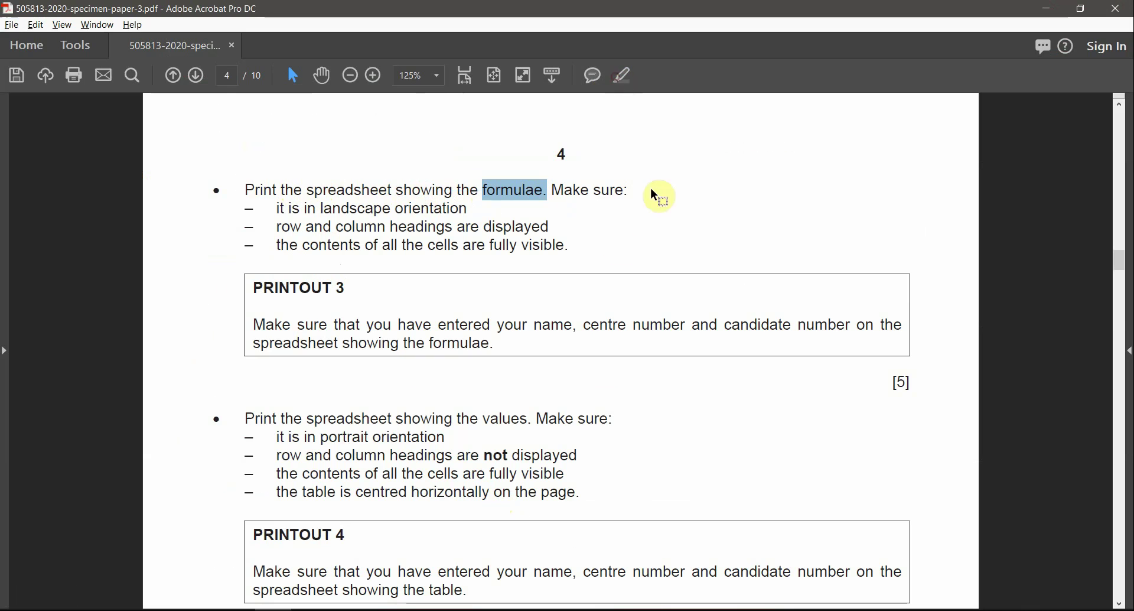
pyautogui.click(623, 75)
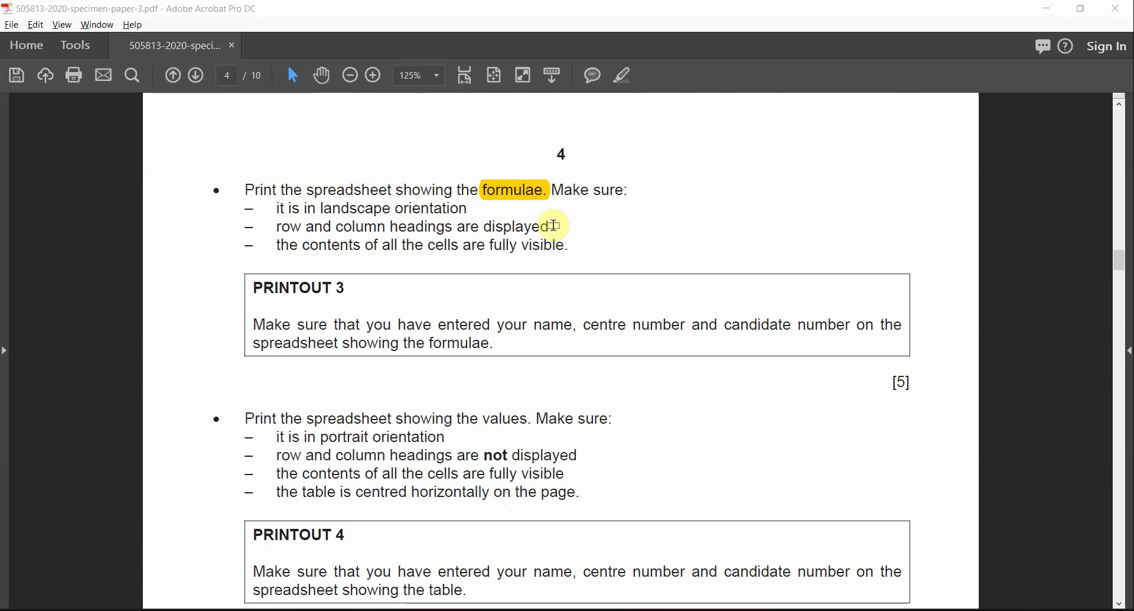
pyautogui.hotkey('alt', 'Tab')
pyautogui.click(230, 289)
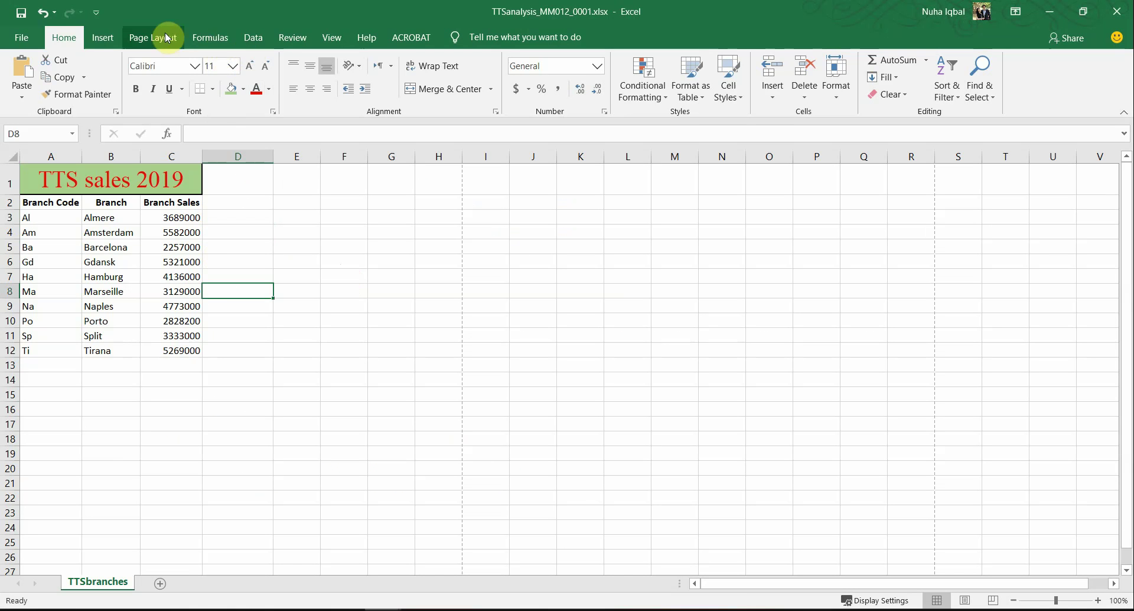
# Step: Turn on Show Formulas and autofit all columns so each SUMIF is fully readable
pyautogui.click(211, 37)
pyautogui.click(678, 60)
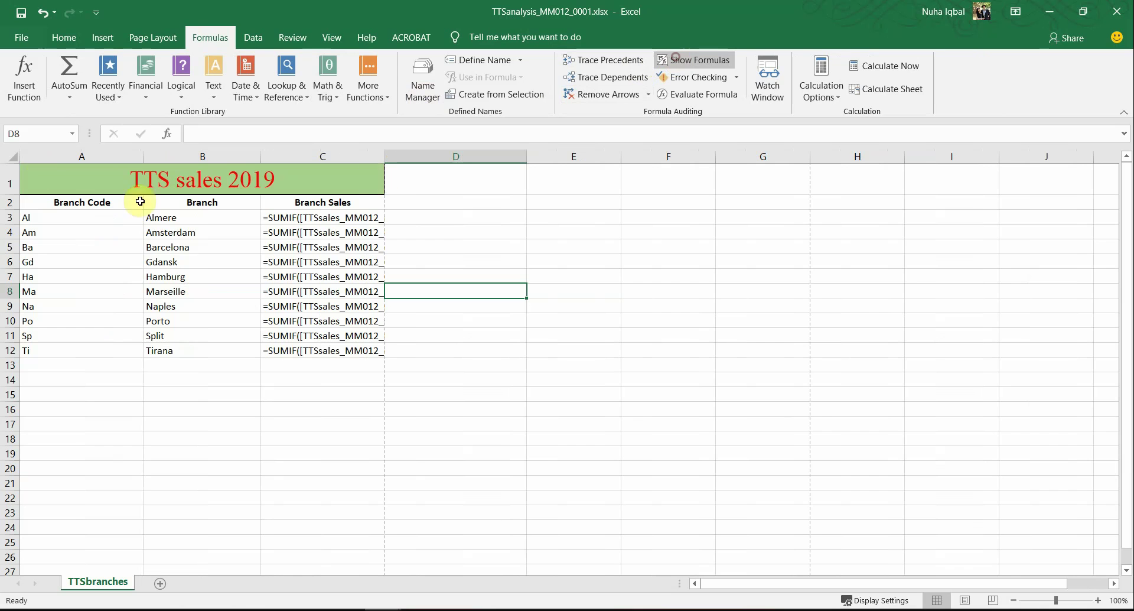
pyautogui.click(14, 151)
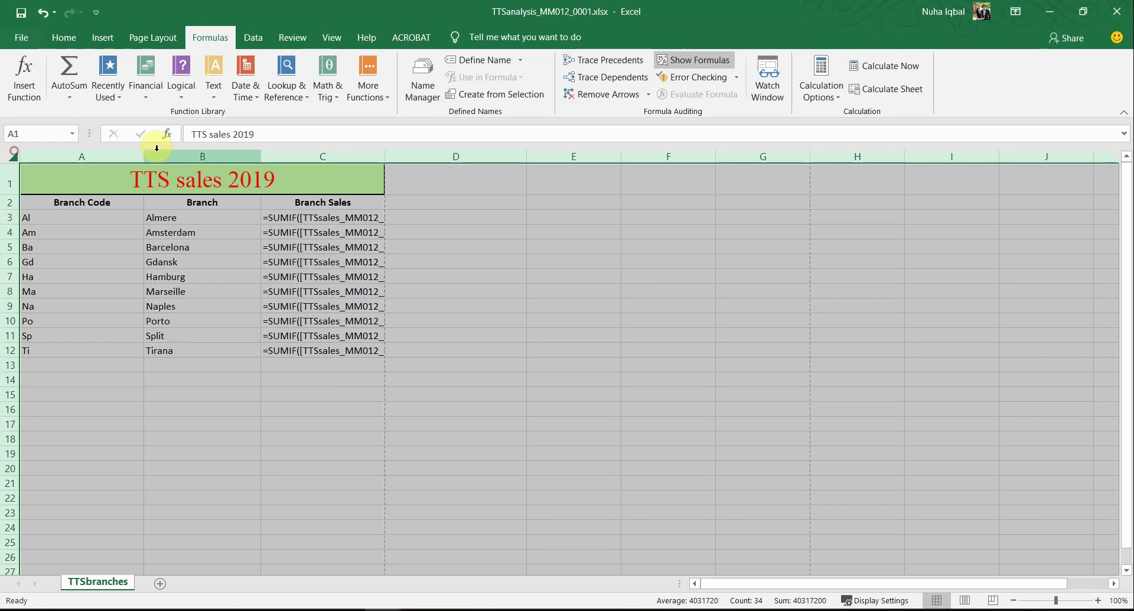
pyautogui.doubleClick(144, 156)
pyautogui.click(355, 378)
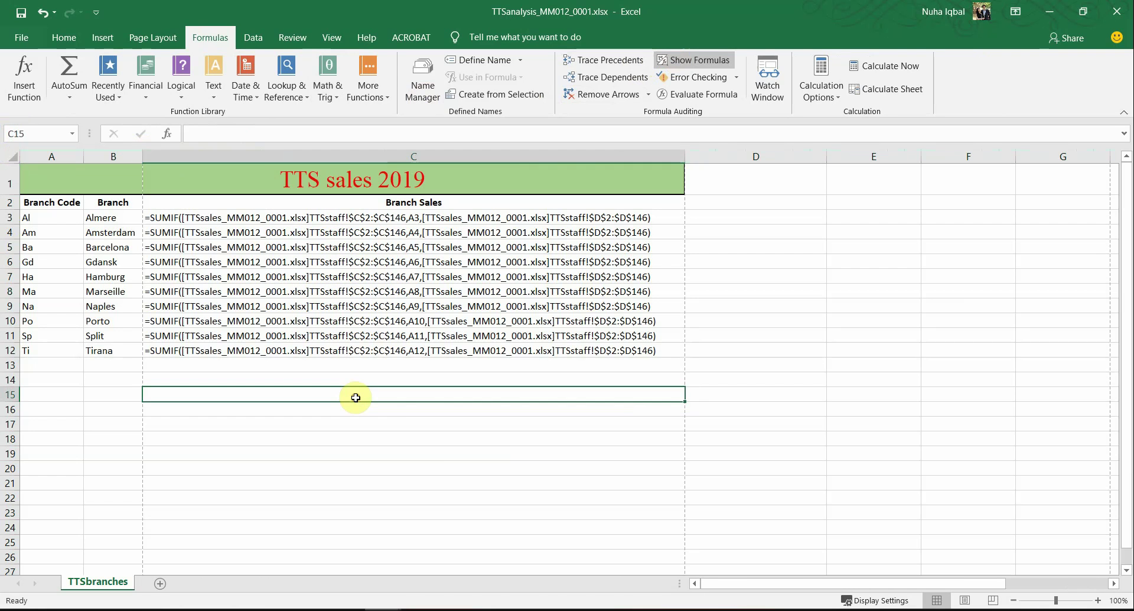
pyautogui.hotkey('alt', 'Tab')
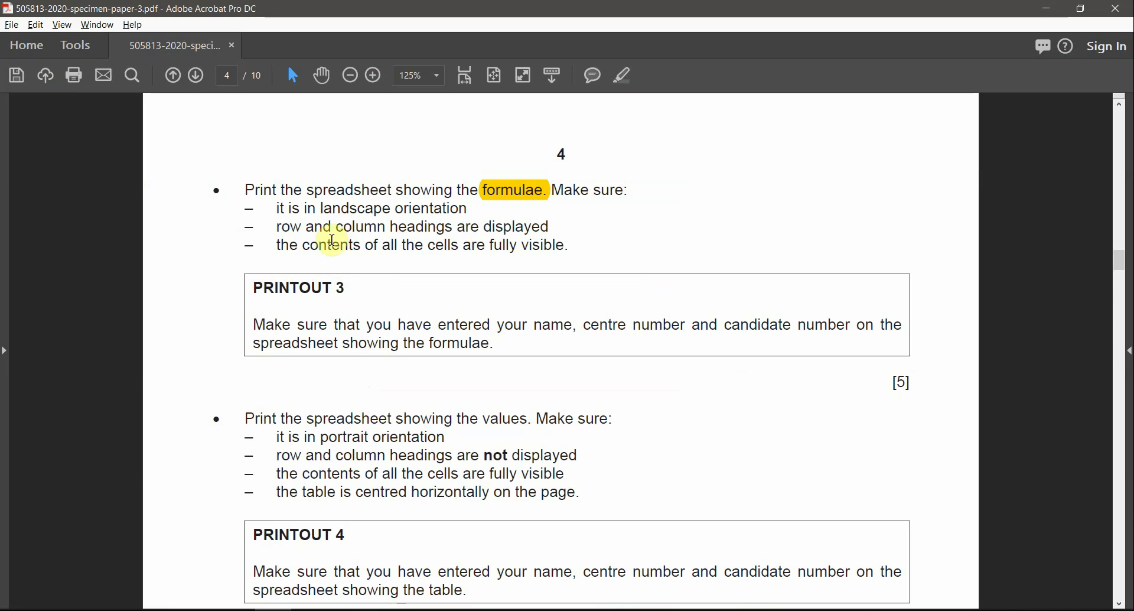
# Step: Review the landscape and row/column headings print requirements, then go to Excel's File backstage
pyautogui.moveTo(279, 226); pyautogui.dragTo(397, 220)
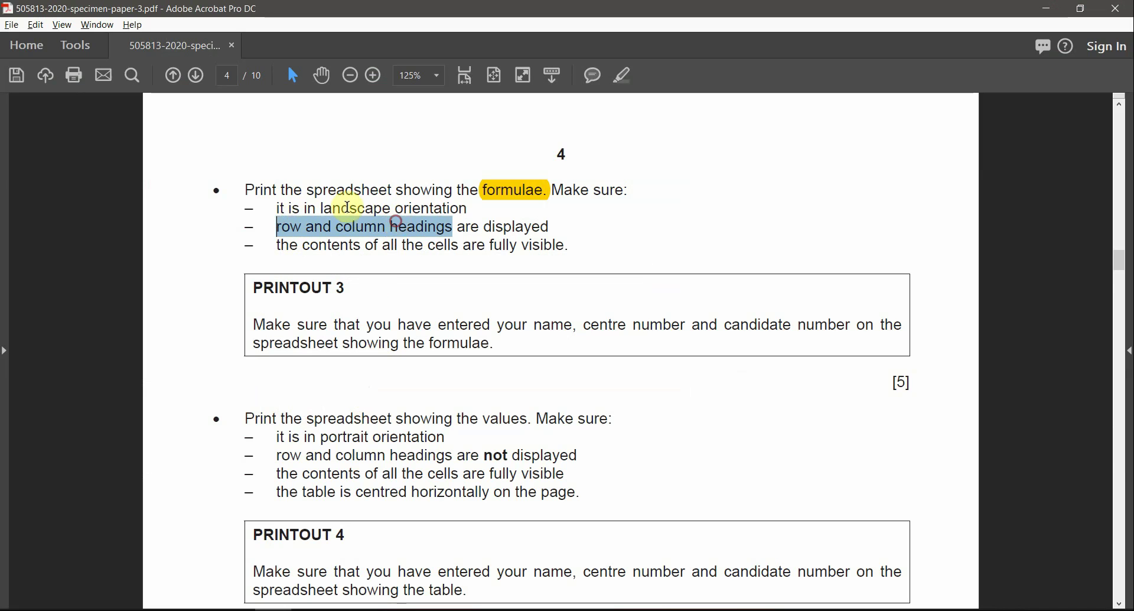
pyautogui.click(277, 208)
pyautogui.moveTo(302, 207); pyautogui.dragTo(449, 214)
pyautogui.moveTo(307, 226); pyautogui.dragTo(472, 243)
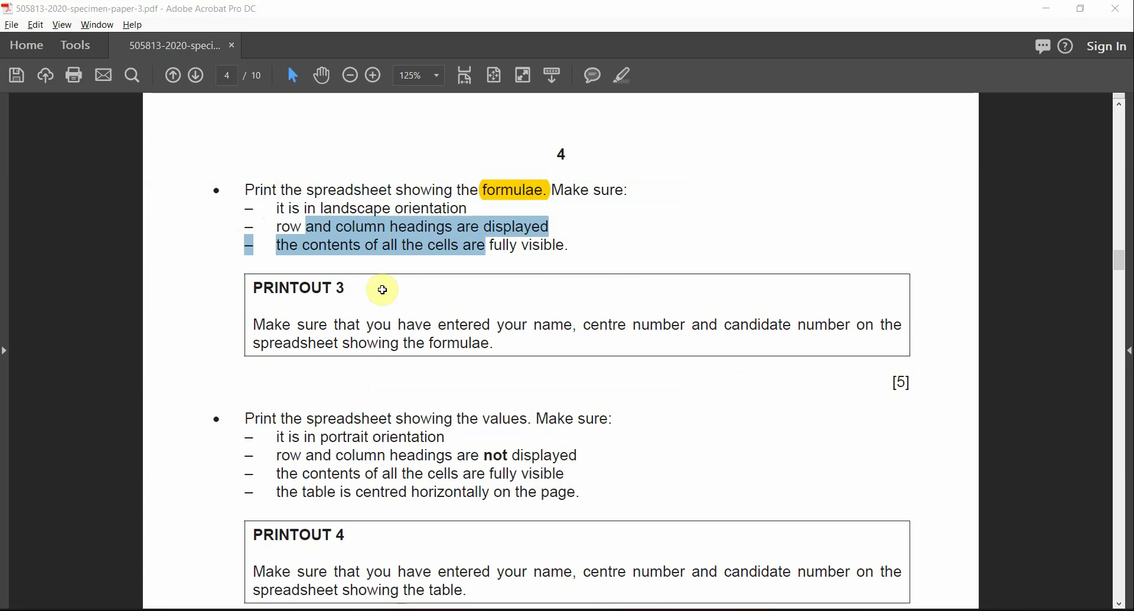
pyautogui.hotkey('alt', 'Tab')
pyautogui.click(10, 36)
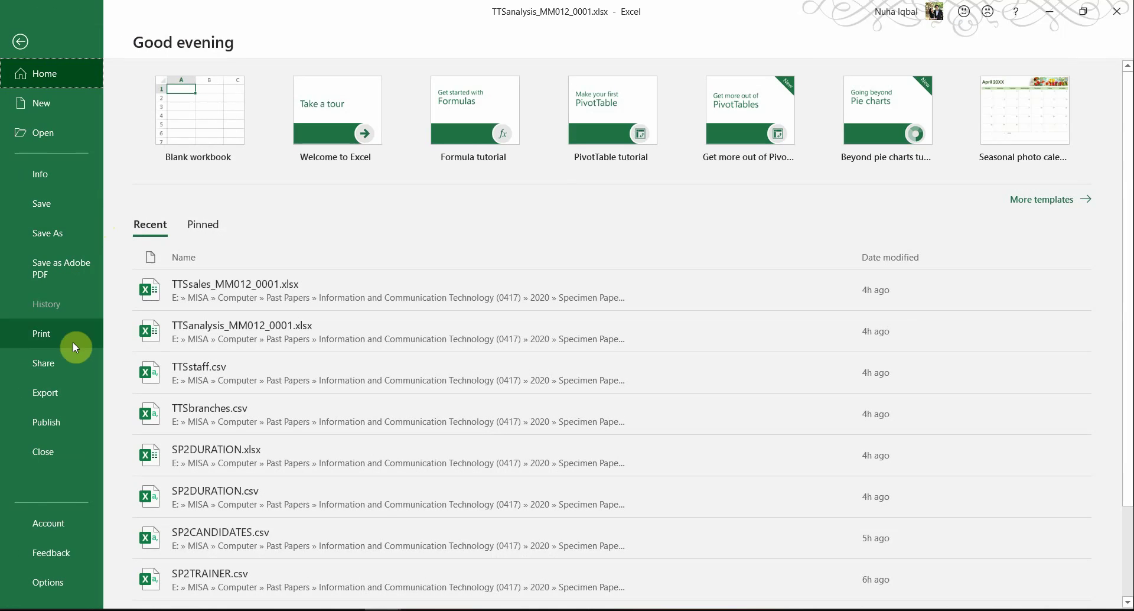
# Step: From Print's Page Setup, set Landscape orientation, highlighting 'landscape orientation' in the exam paper
pyautogui.click(68, 338)
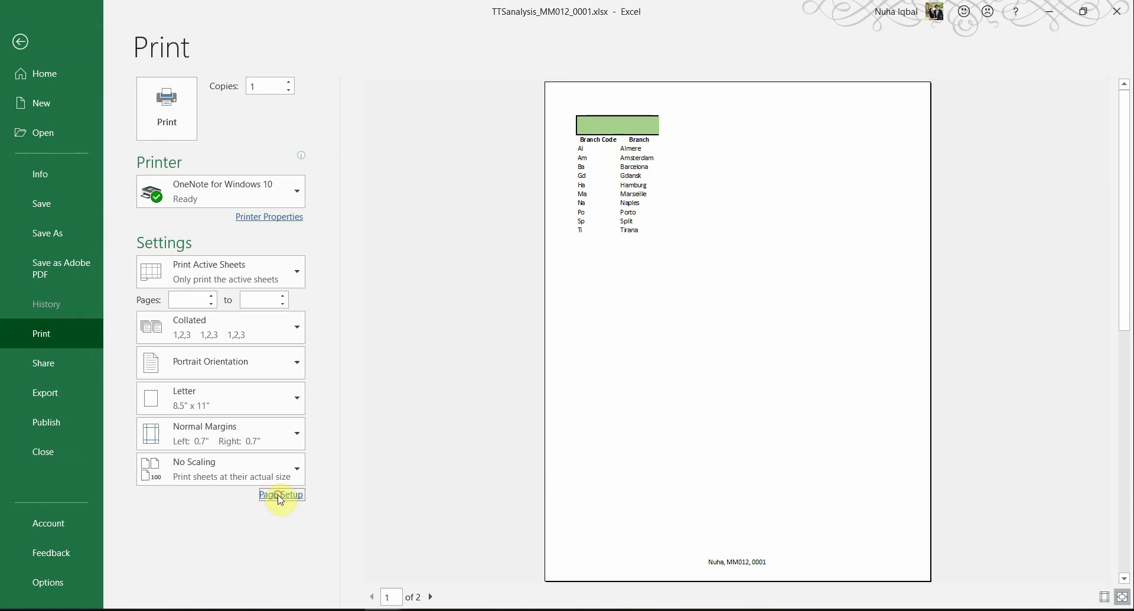
pyautogui.click(281, 496)
pyautogui.hotkey('alt', 'Tab')
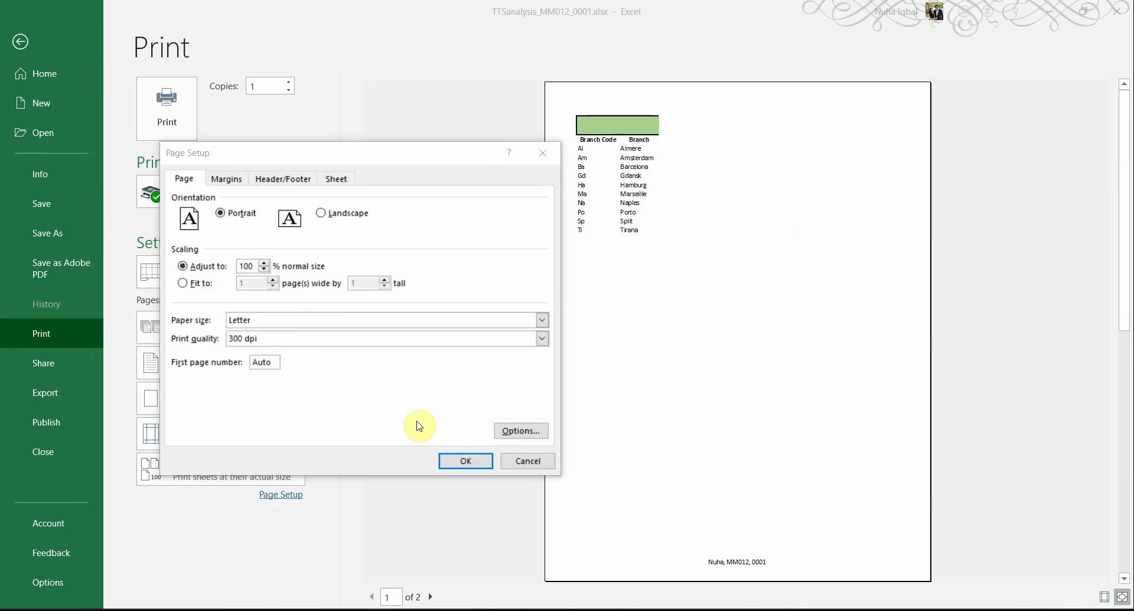
pyautogui.click(273, 609)
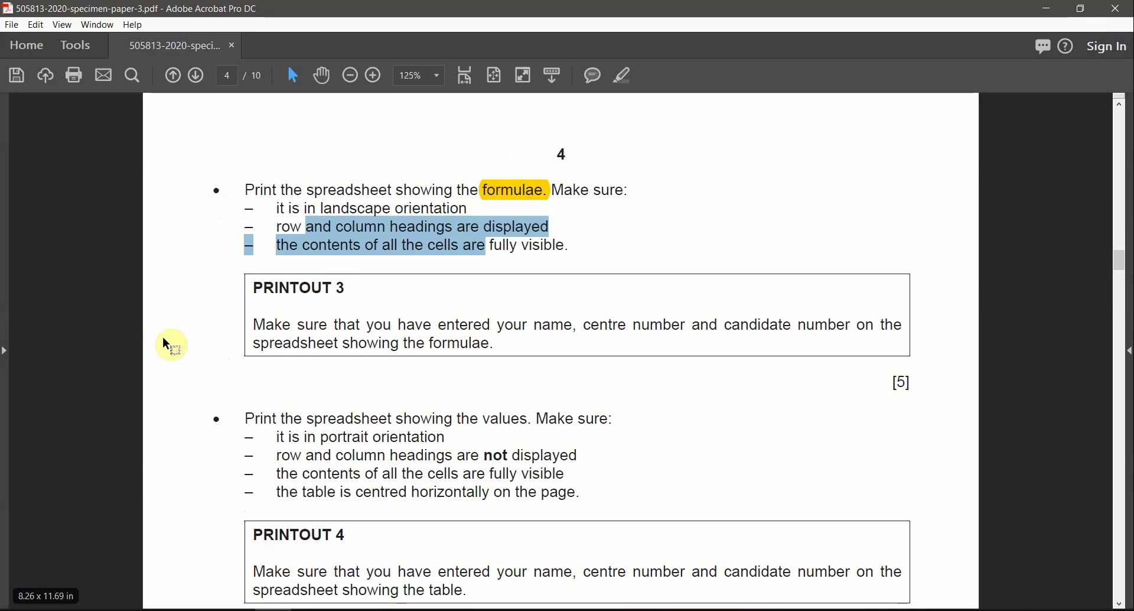
pyautogui.moveTo(322, 207); pyautogui.dragTo(469, 208)
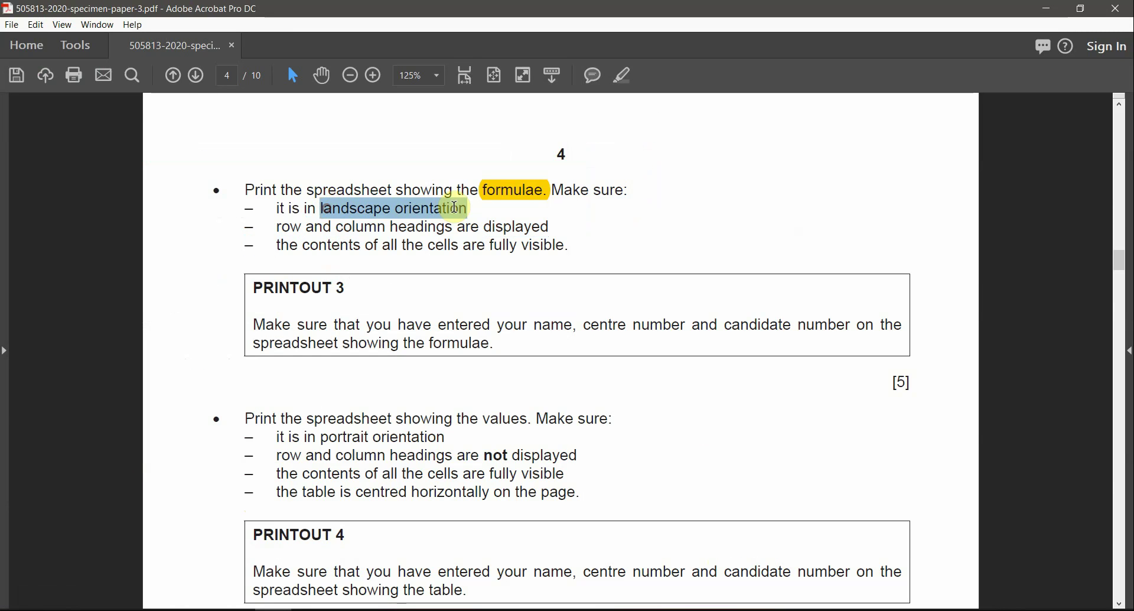
pyautogui.click(623, 79)
pyautogui.hotkey('alt', 'Tab')
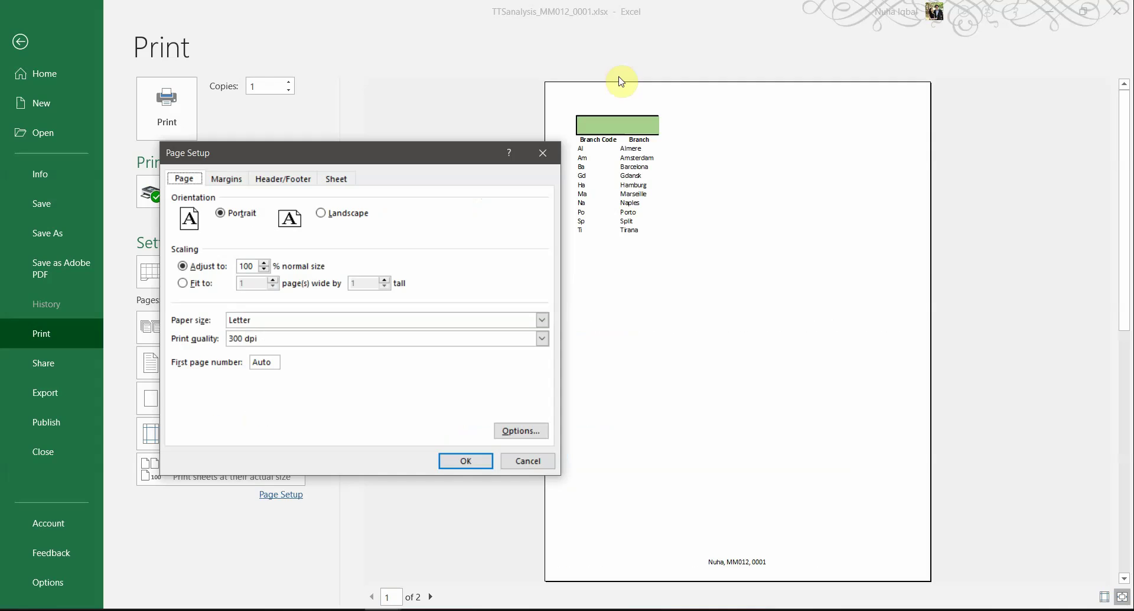
pyautogui.click(341, 215)
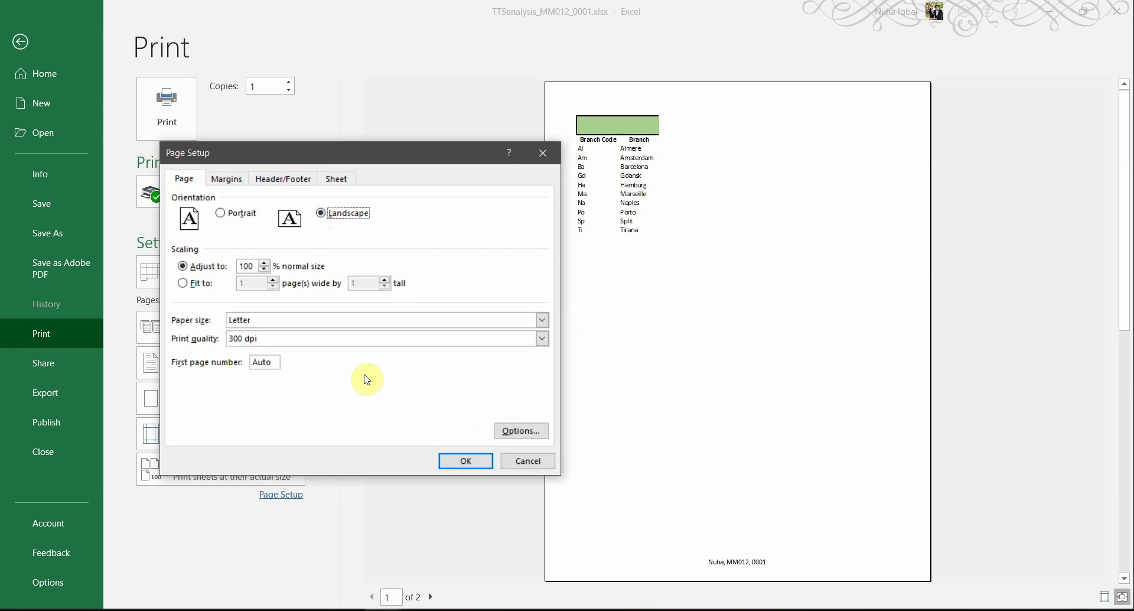
# Step: Highlight 'and column headings' in the exam paper and bring up Excel's Sheet print options
pyautogui.hotkey('alt', 'Tab')
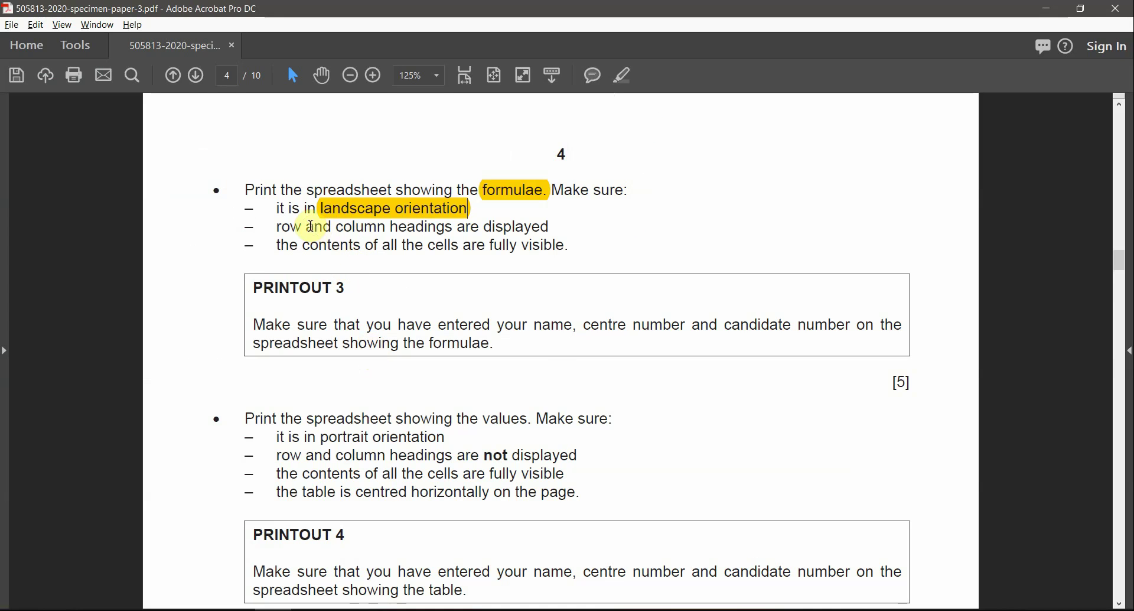
pyautogui.moveTo(306, 227); pyautogui.dragTo(452, 228)
pyautogui.click(621, 75)
pyautogui.hotkey('alt', 'Tab')
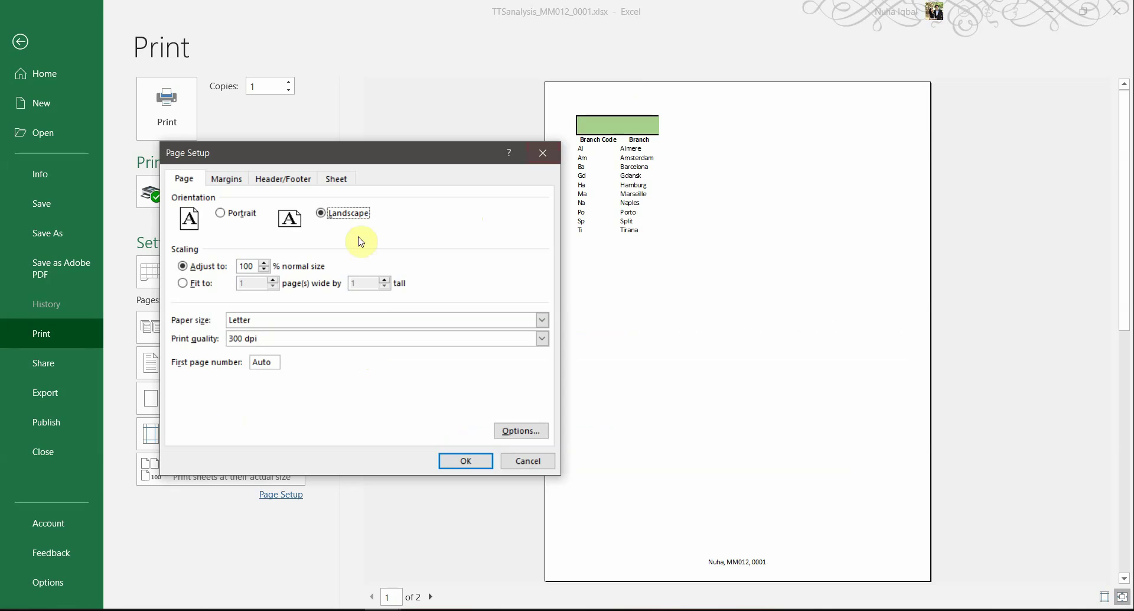
pyautogui.click(336, 178)
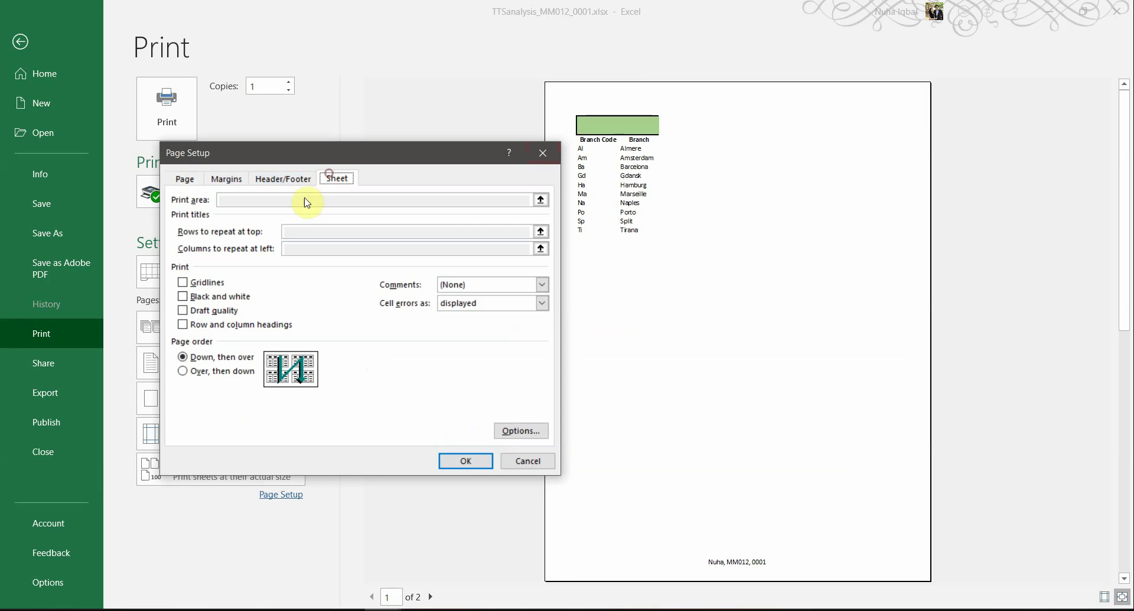
# Step: Turn on printing of row and column headings, checking the fully-visible-contents requirement
pyautogui.hotkey('alt', 'Tab')
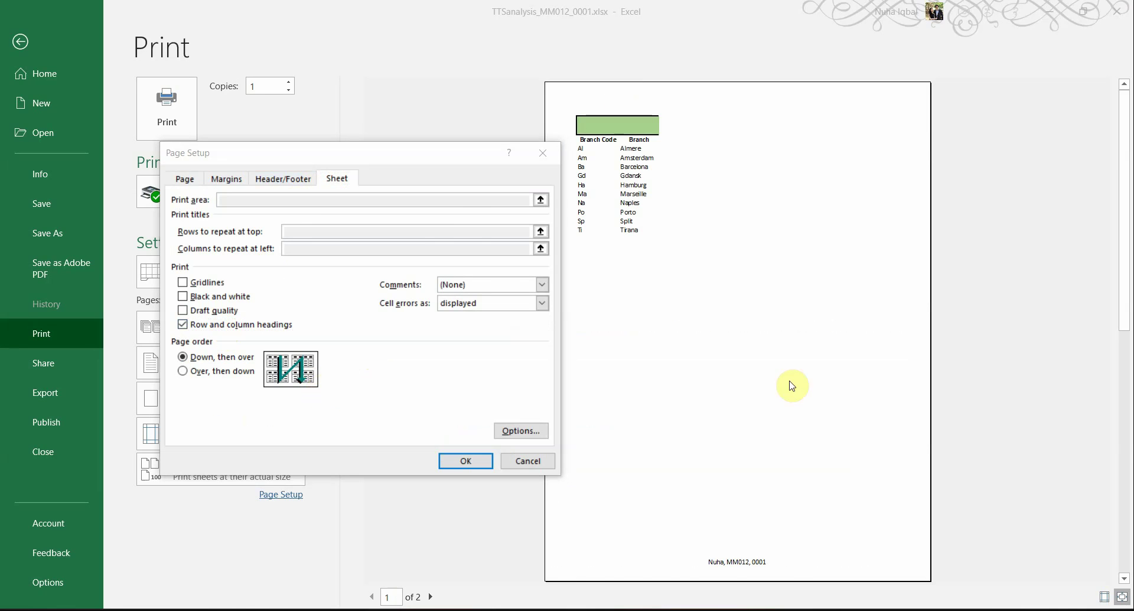
pyautogui.hotkey('alt', 'Tab')
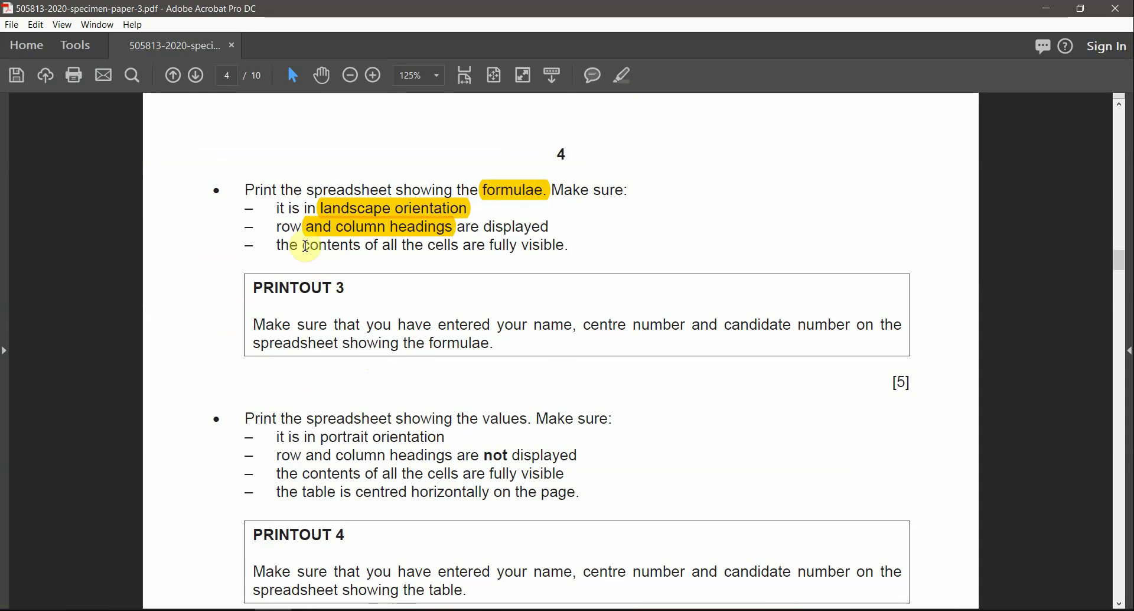
pyautogui.moveTo(301, 246); pyautogui.dragTo(525, 246)
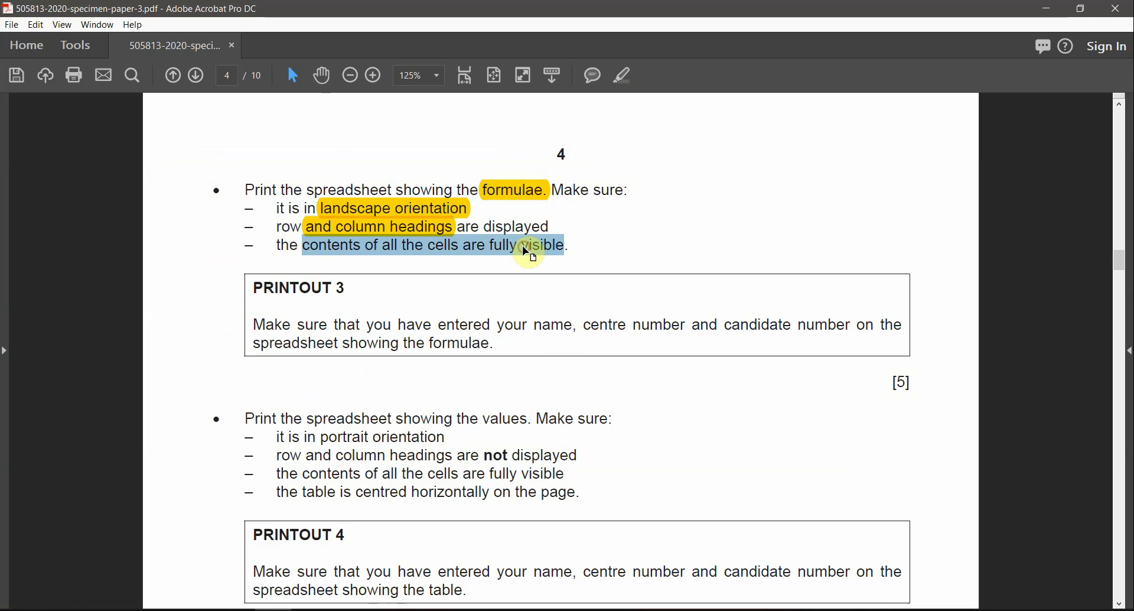
pyautogui.hotkey('alt', 'Tab')
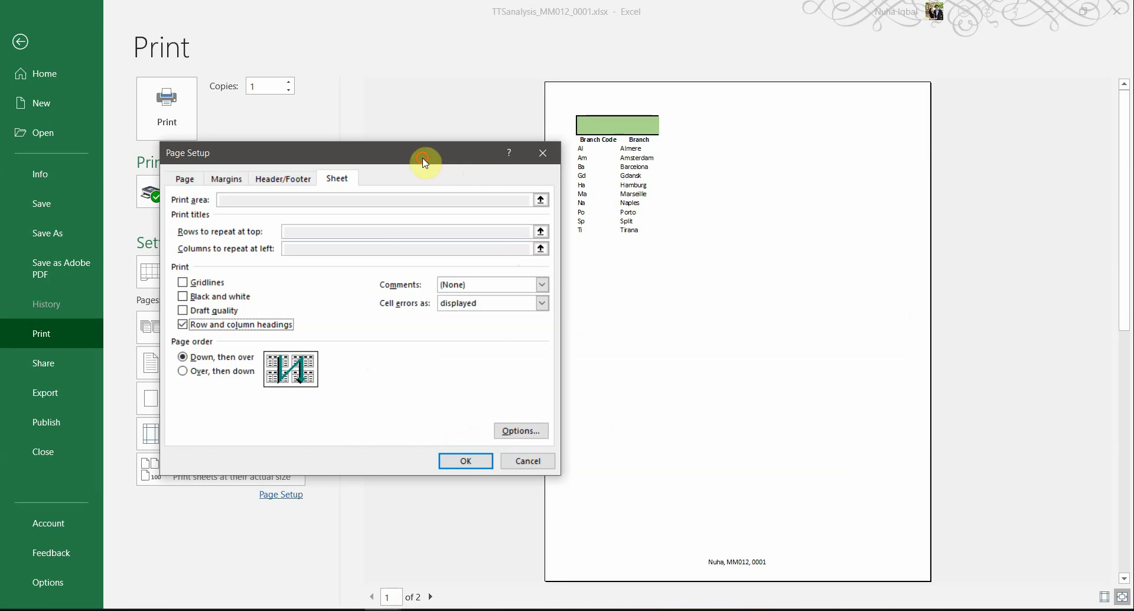
pyautogui.moveTo(423, 161); pyautogui.dragTo(442, 192)
# Step: Scale the printout to fit 1 page wide by 1 tall and apply it to the preview
pyautogui.hotkey('alt', 'Tab')
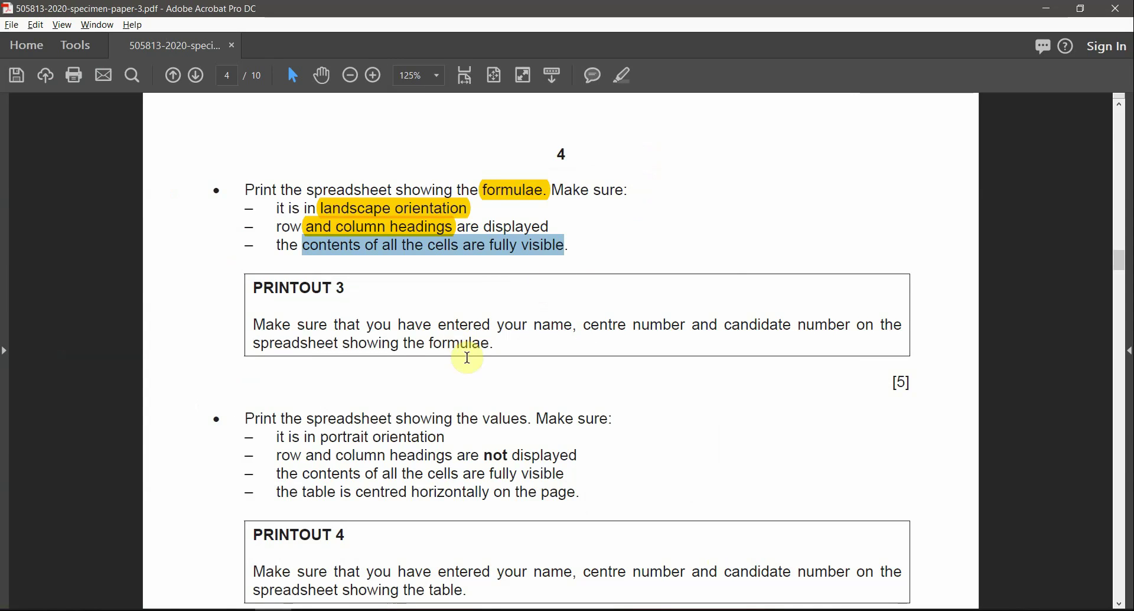
pyautogui.scroll(5, 465, 366)
pyautogui.scroll(-5, 459, 393)
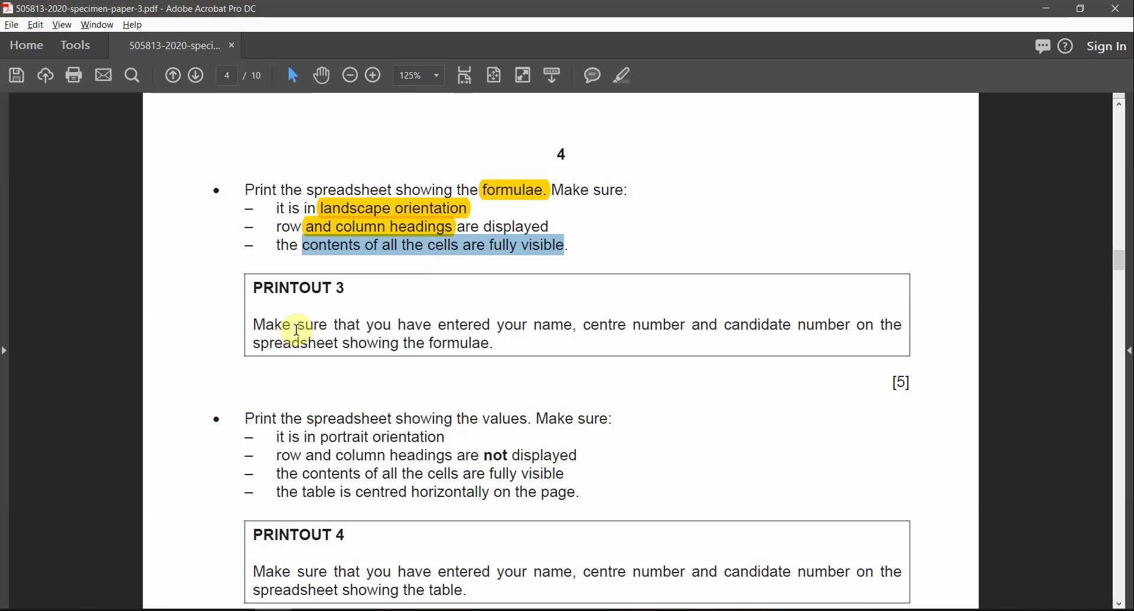
pyautogui.moveTo(499, 326); pyautogui.dragTo(743, 336)
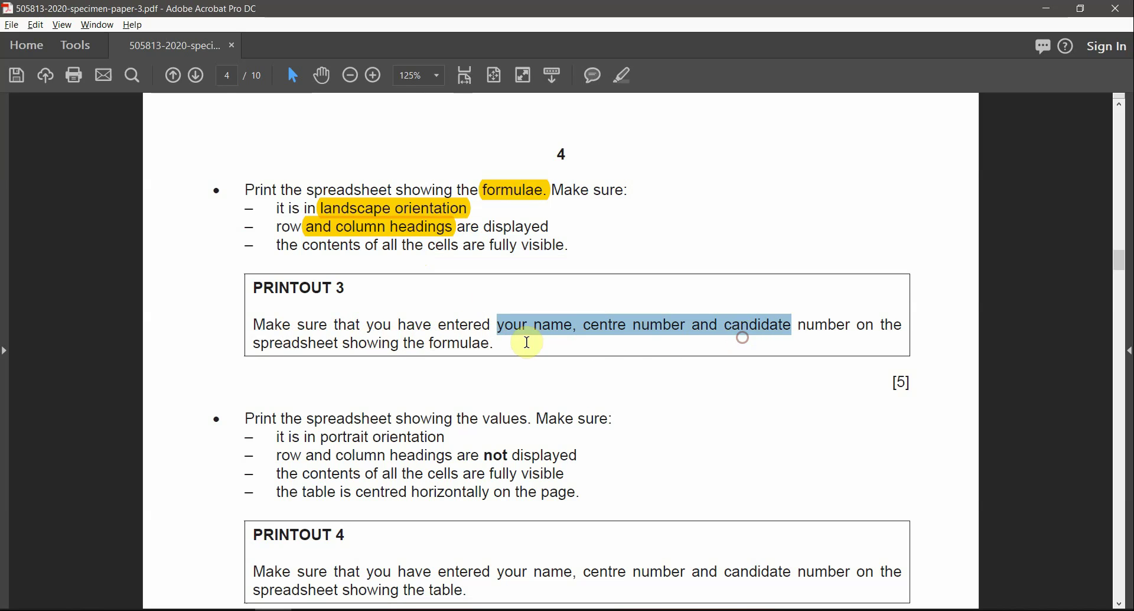
pyautogui.moveTo(513, 343); pyautogui.dragTo(497, 343)
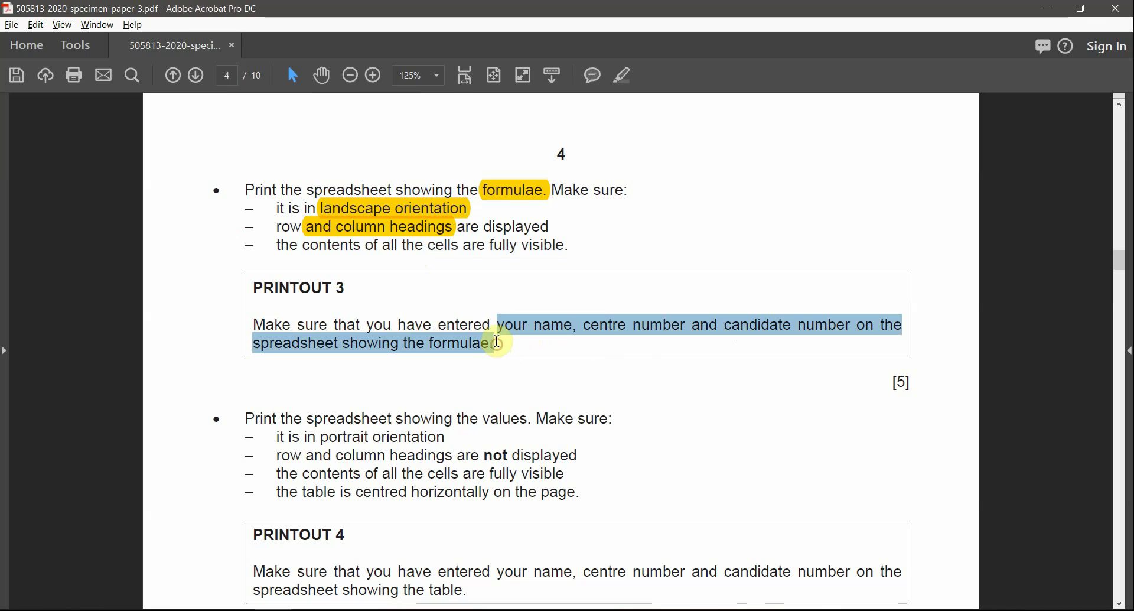
pyautogui.hotkey('alt', 'Tab')
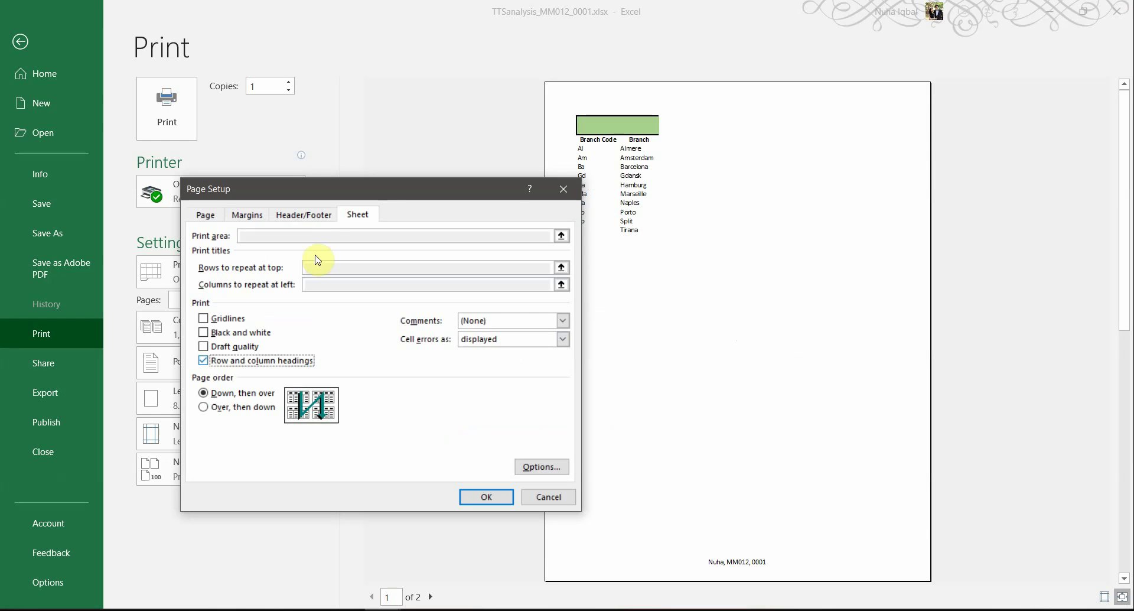
pyautogui.click(204, 216)
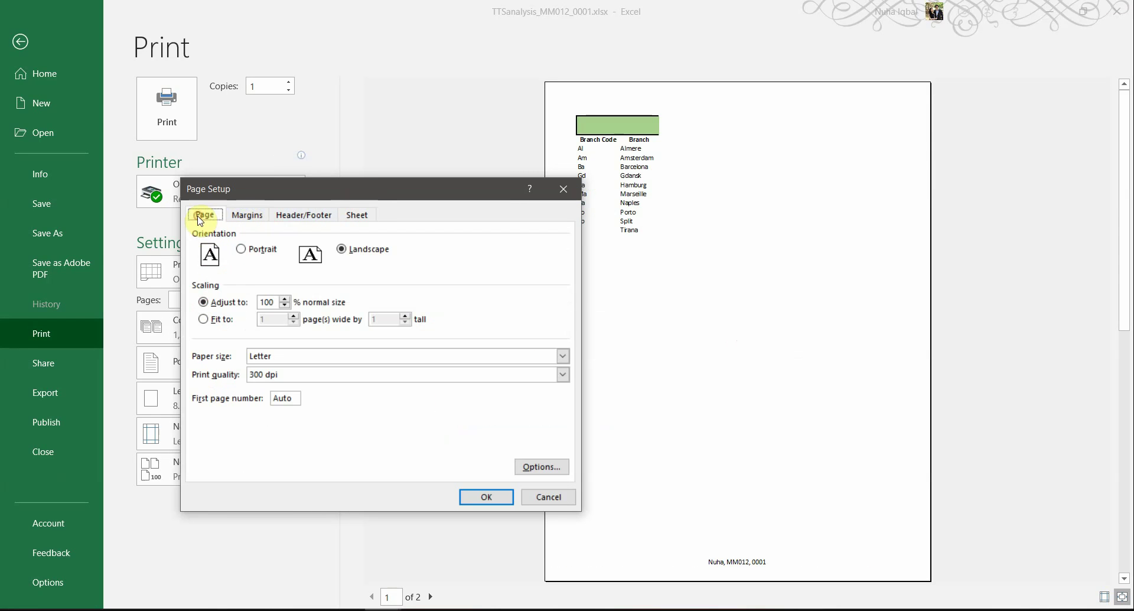
pyautogui.click(220, 319)
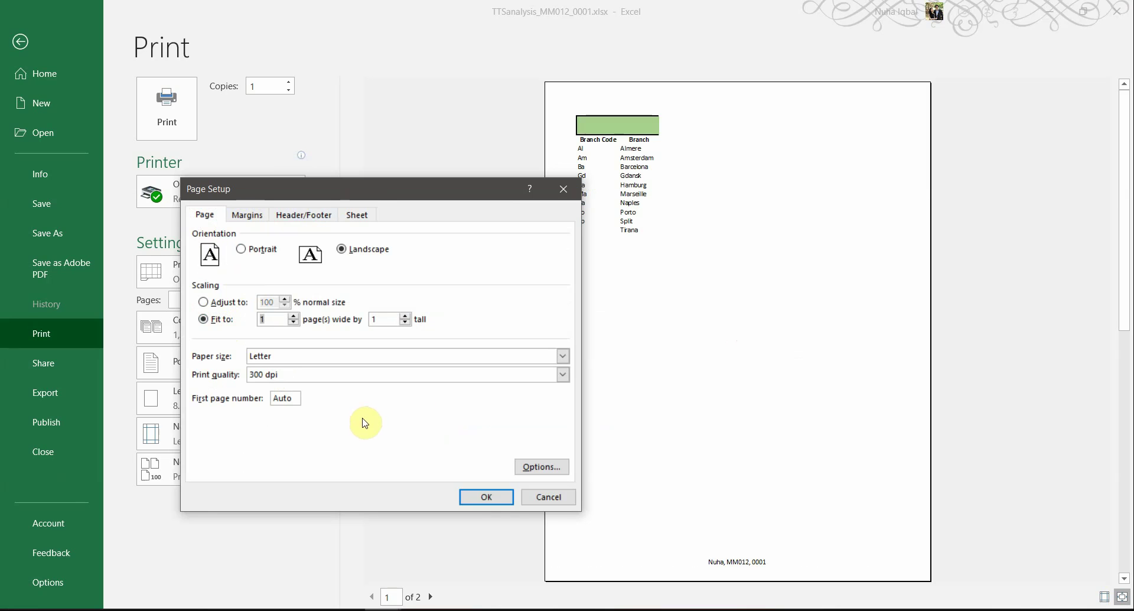
pyautogui.click(493, 499)
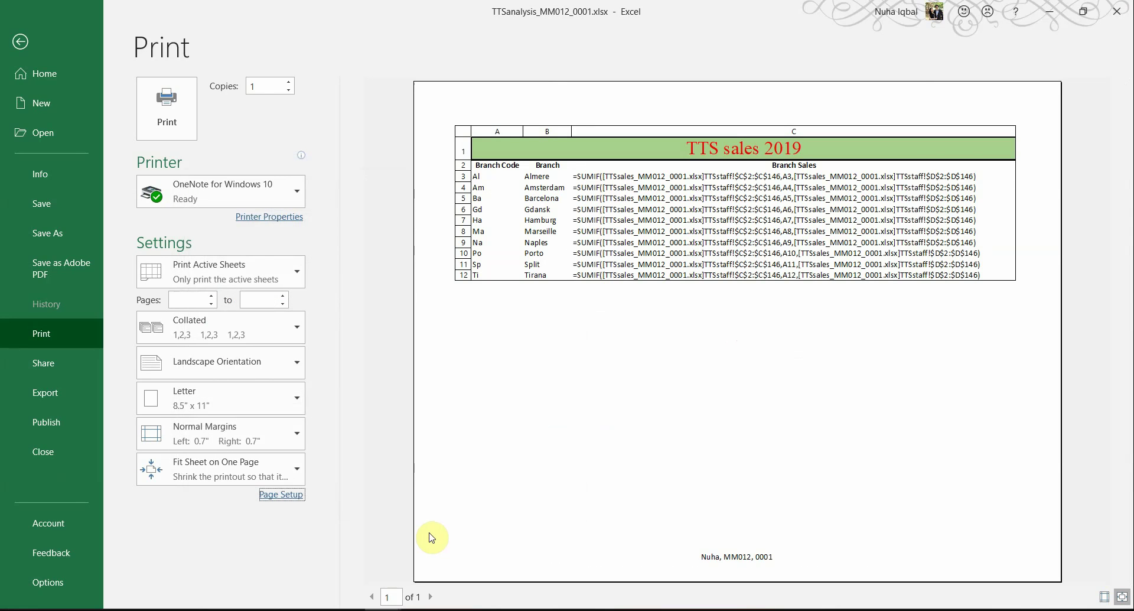
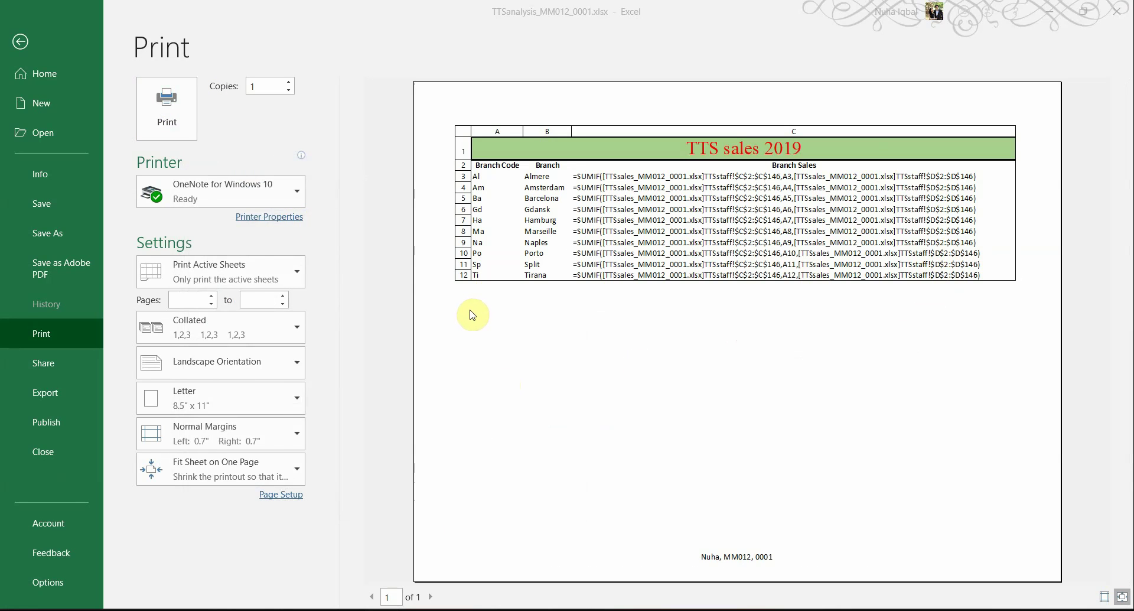
# Step: Review the portrait orientation and PRINTOUT 4 requirements in the exam paper
pyautogui.hotkey('alt', 'Tab')
pyautogui.scroll(-3, 348, 345)
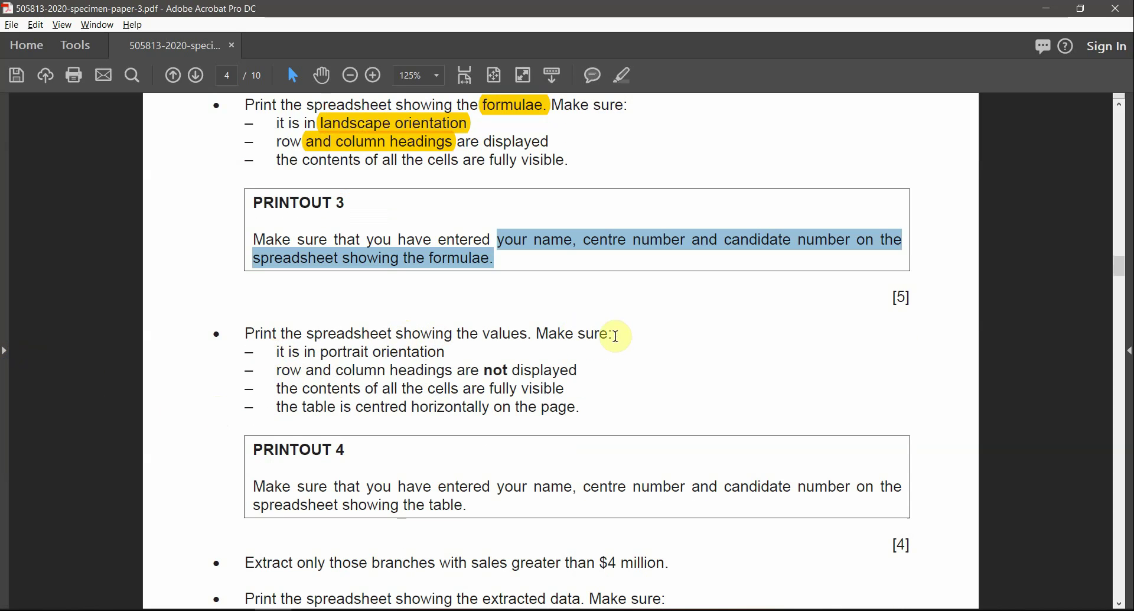
pyautogui.moveTo(276, 353); pyautogui.dragTo(420, 350)
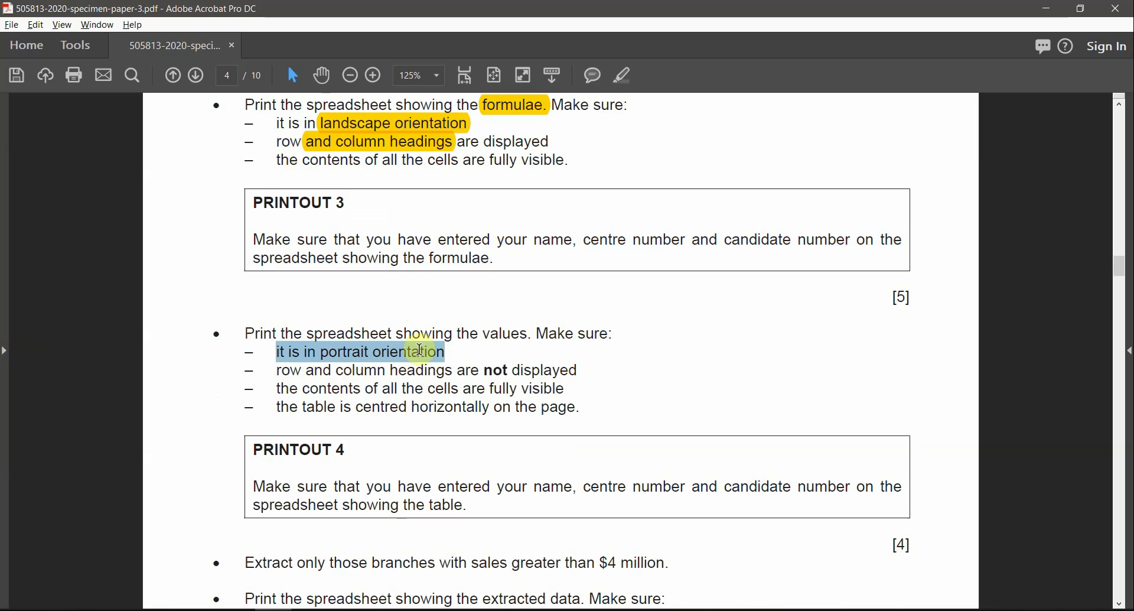
pyautogui.click(381, 365)
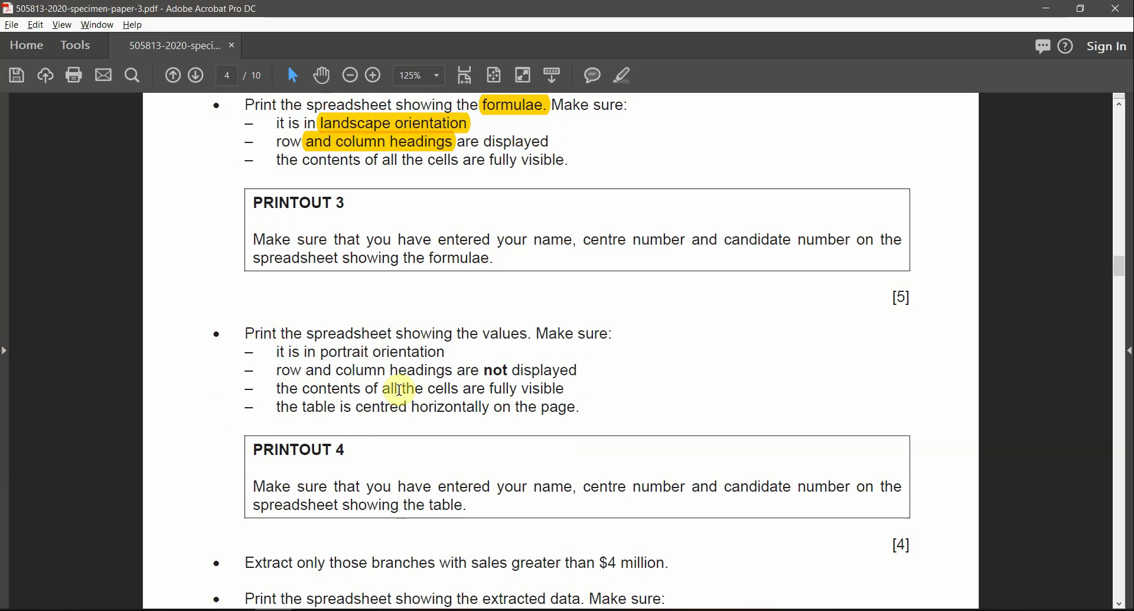
pyautogui.moveTo(346, 449); pyautogui.dragTo(244, 447)
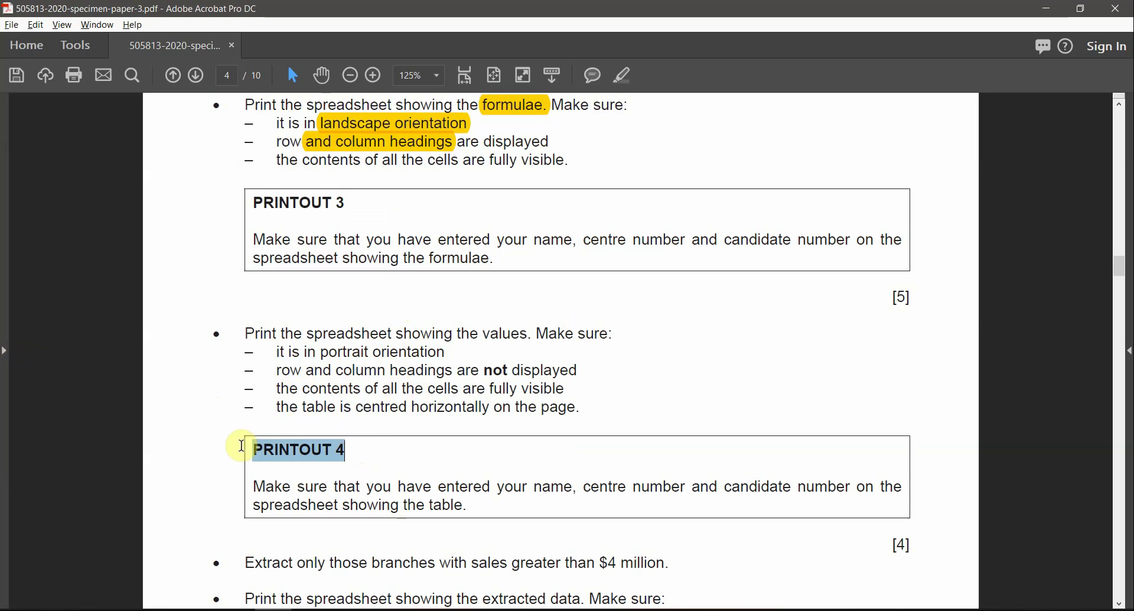
# Step: Close the print preview and return to the TTSbranches sheet showing its SUMIF formulas
pyautogui.hotkey('alt', 'Tab')
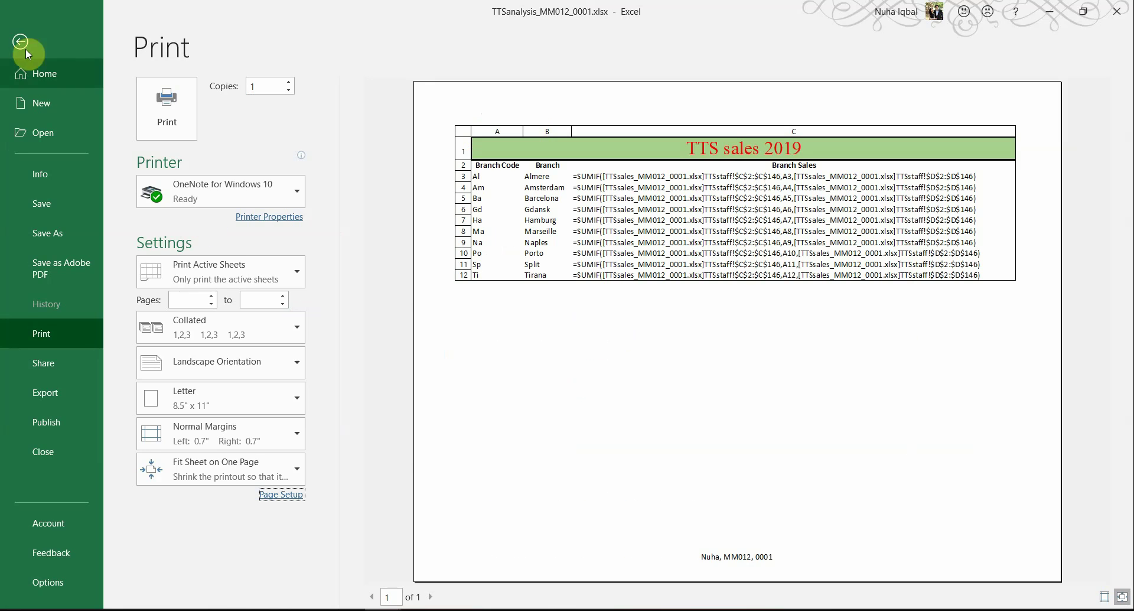
pyautogui.hotkey('alt', 'Tab')
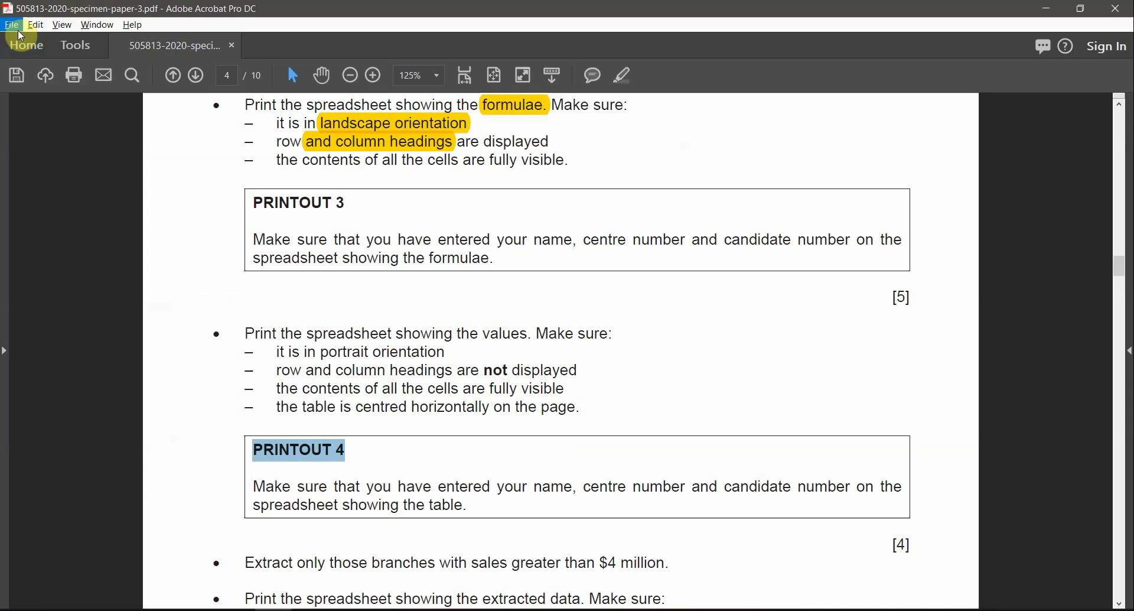
pyautogui.hotkey('alt', 'Tab')
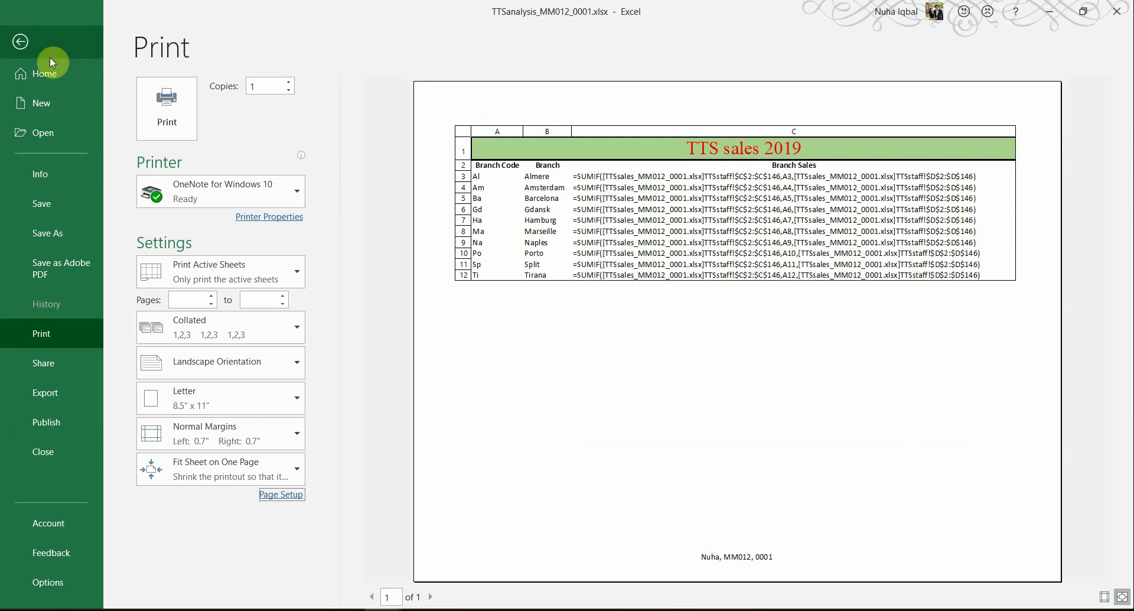
pyautogui.click(17, 45)
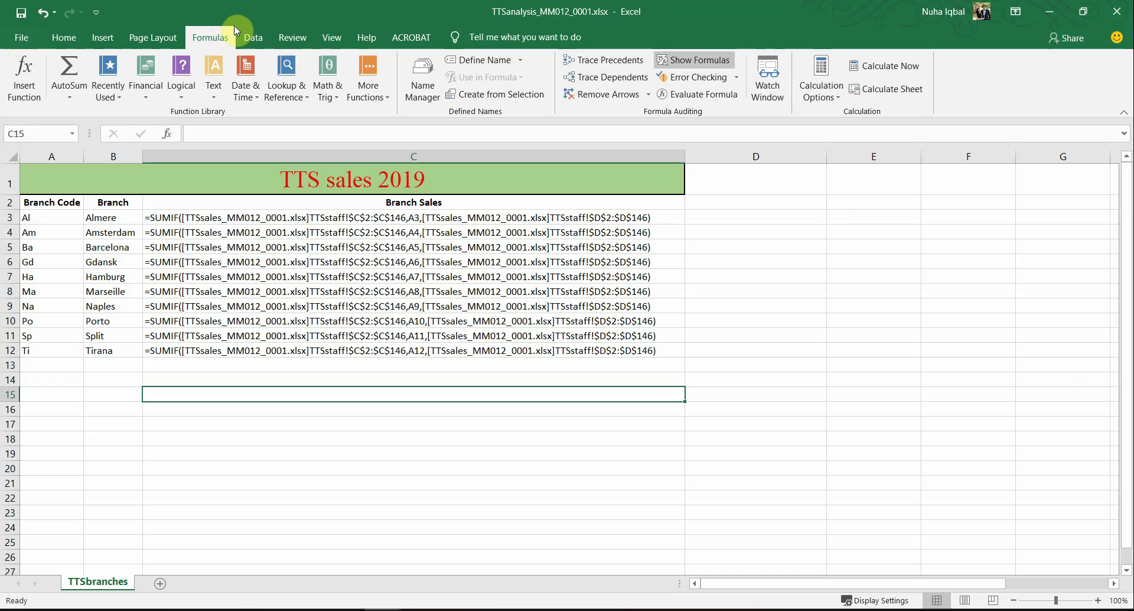
# Step: Show calculated values instead of formulas, autofit all columns, and preview the printout
pyautogui.click(694, 60)
pyautogui.click(20, 156)
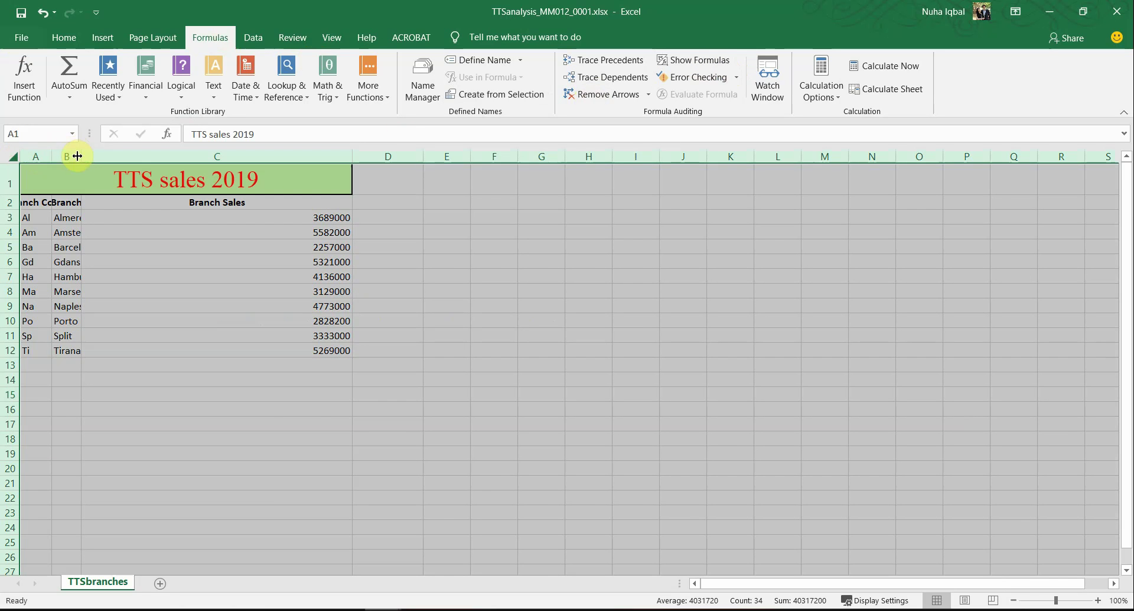
pyautogui.doubleClick(82, 156)
pyautogui.click(153, 307)
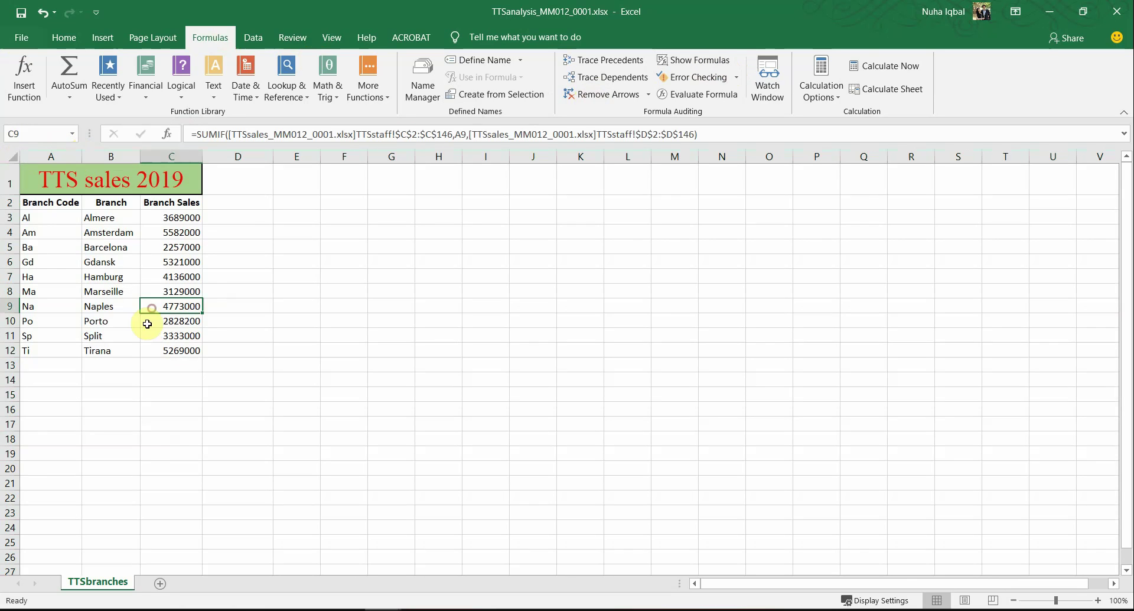
pyautogui.click(28, 41)
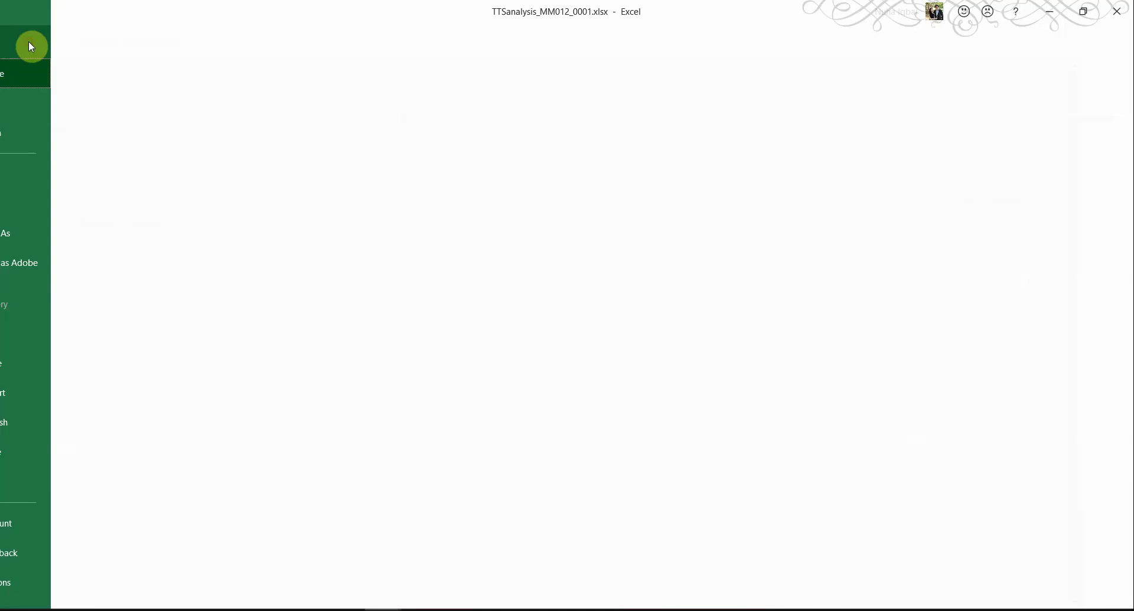
pyautogui.click(58, 332)
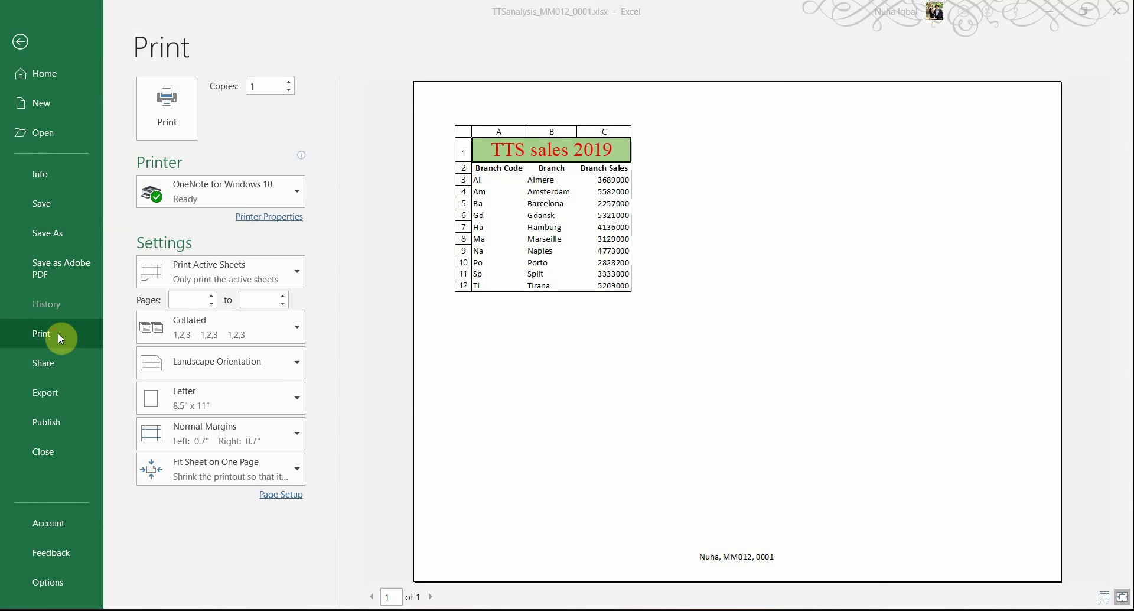
# Step: Highlight 'portrait orientation' and 'values' in the exam paper
pyautogui.hotkey('alt', 'Tab')
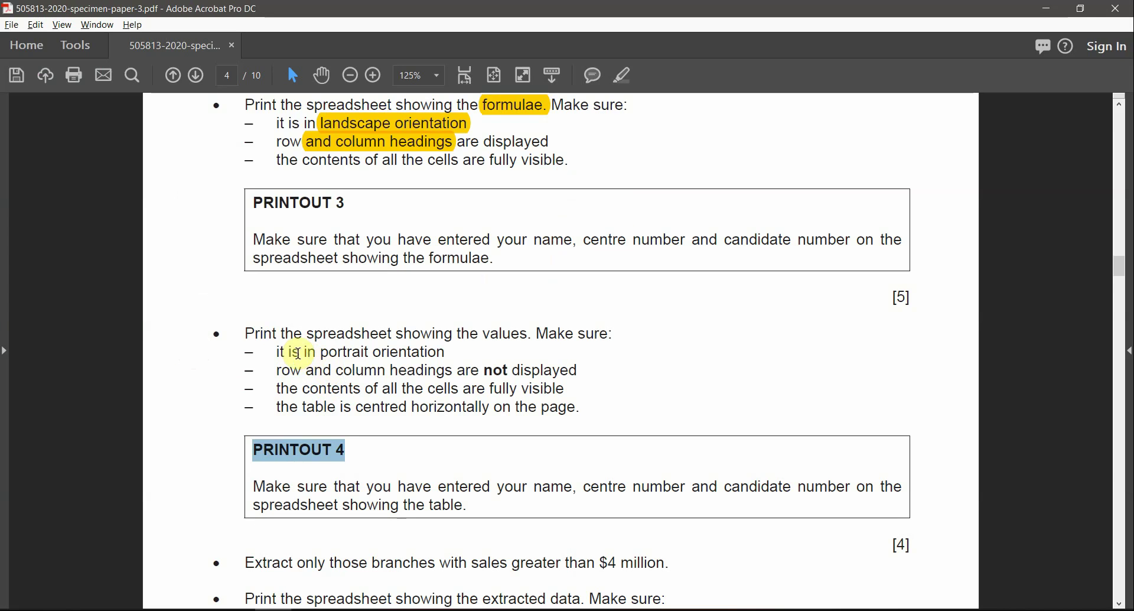
pyautogui.moveTo(288, 350); pyautogui.dragTo(446, 352)
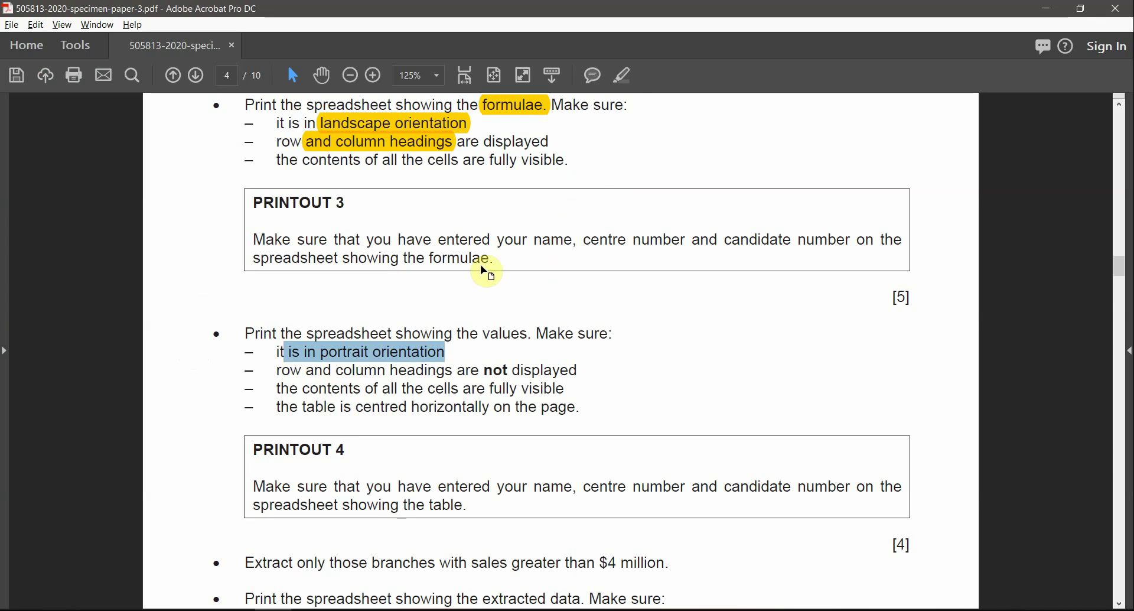
pyautogui.click(618, 78)
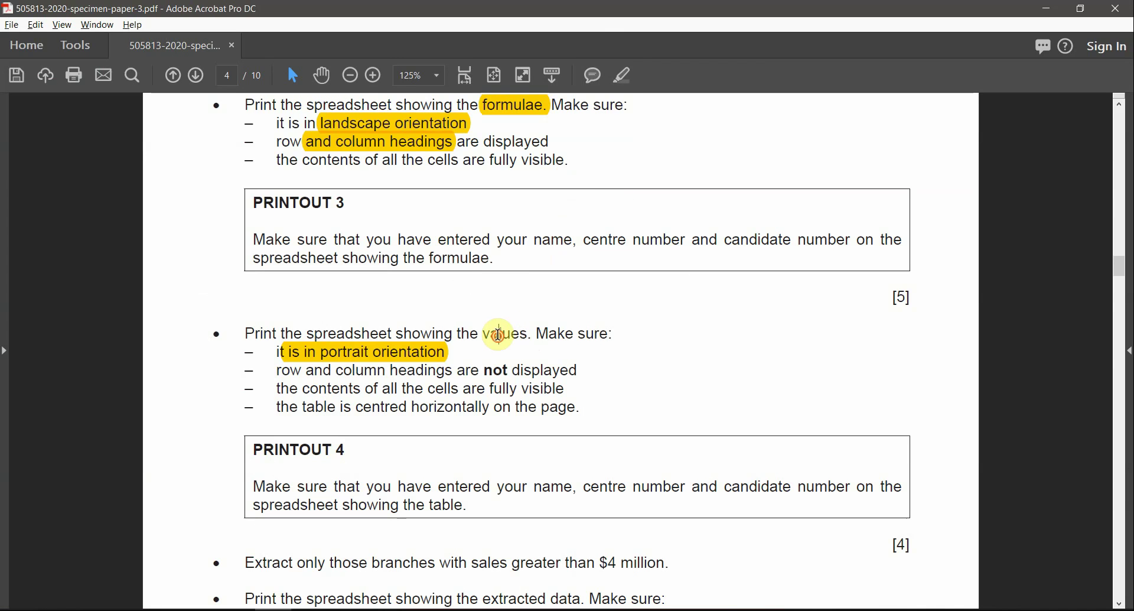
pyautogui.doubleClick(499, 334)
pyautogui.click(622, 75)
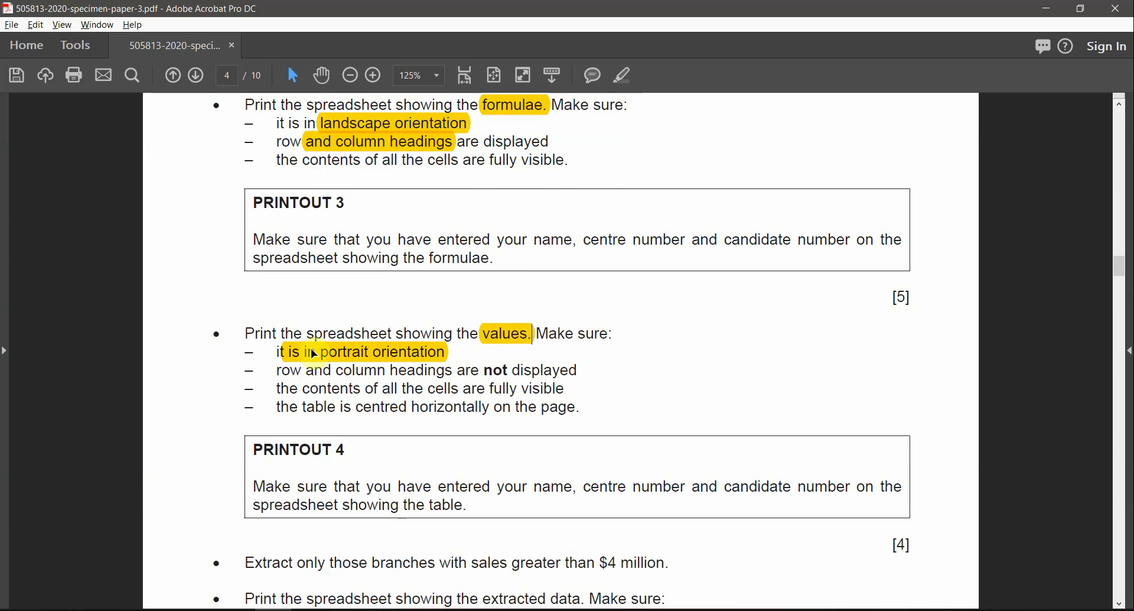
pyautogui.hotkey('alt', 'Tab')
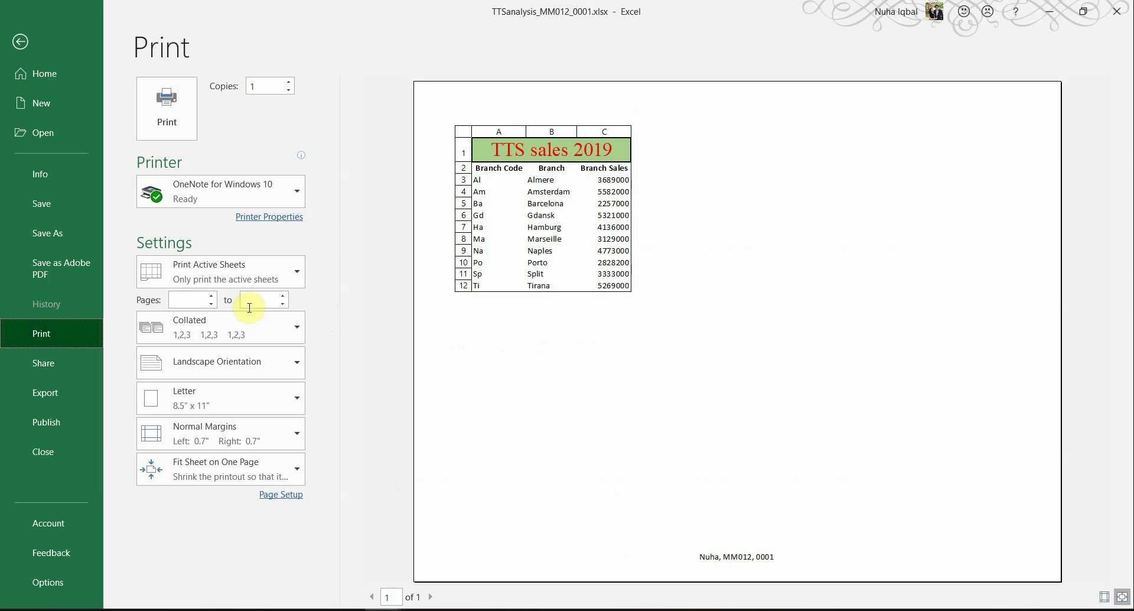
# Step: Set the printout to portrait orientation and highlight 'not displayed' in the exam paper
pyautogui.click(281, 496)
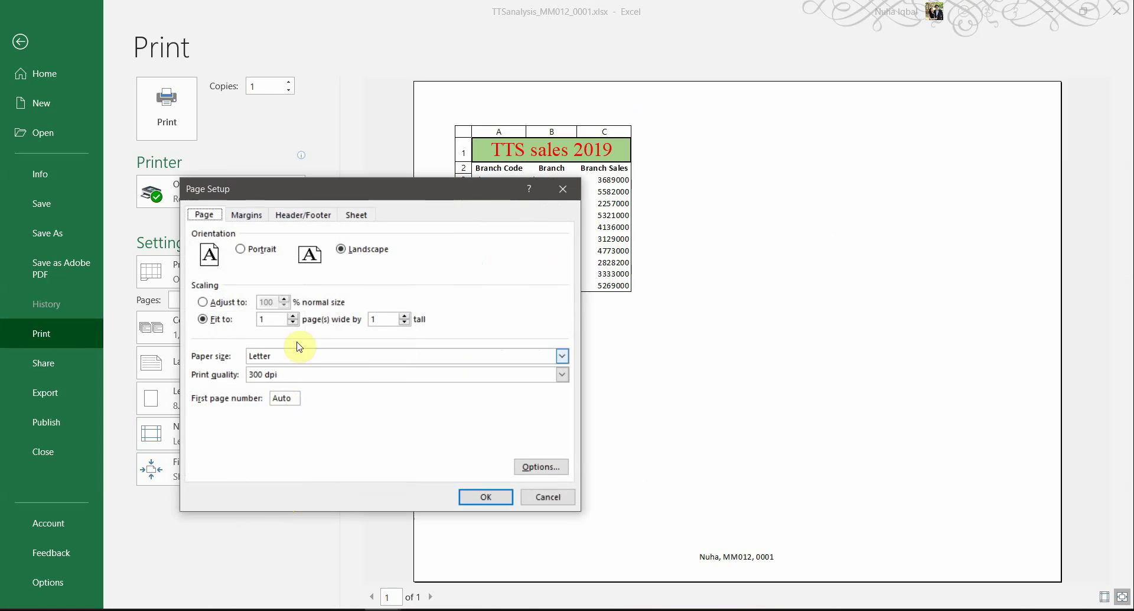
pyautogui.click(486, 496)
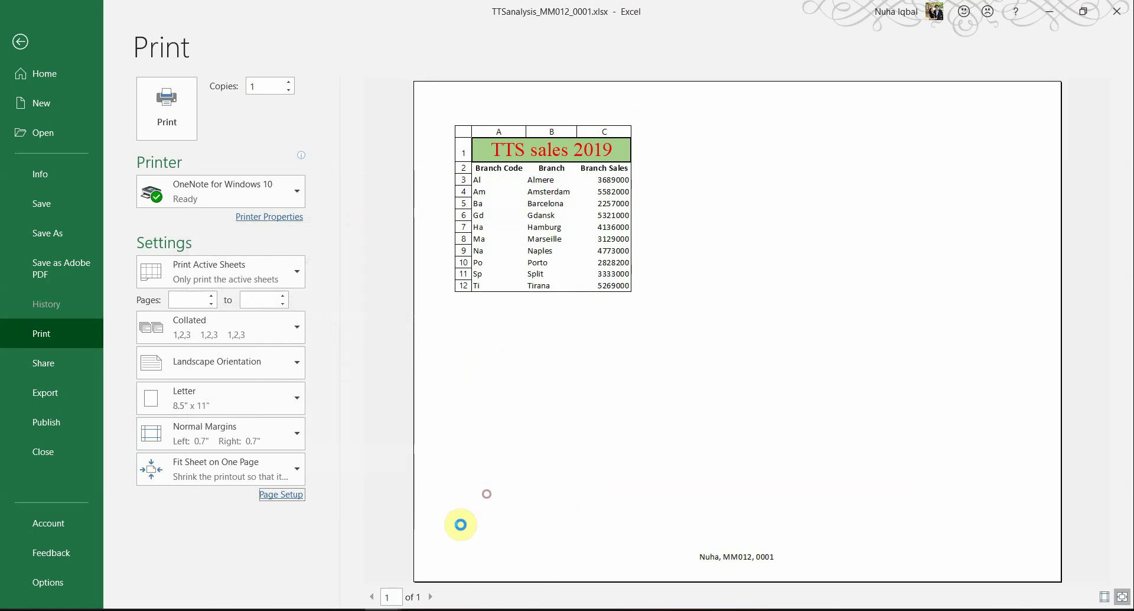
pyautogui.hotkey('alt', 'Tab')
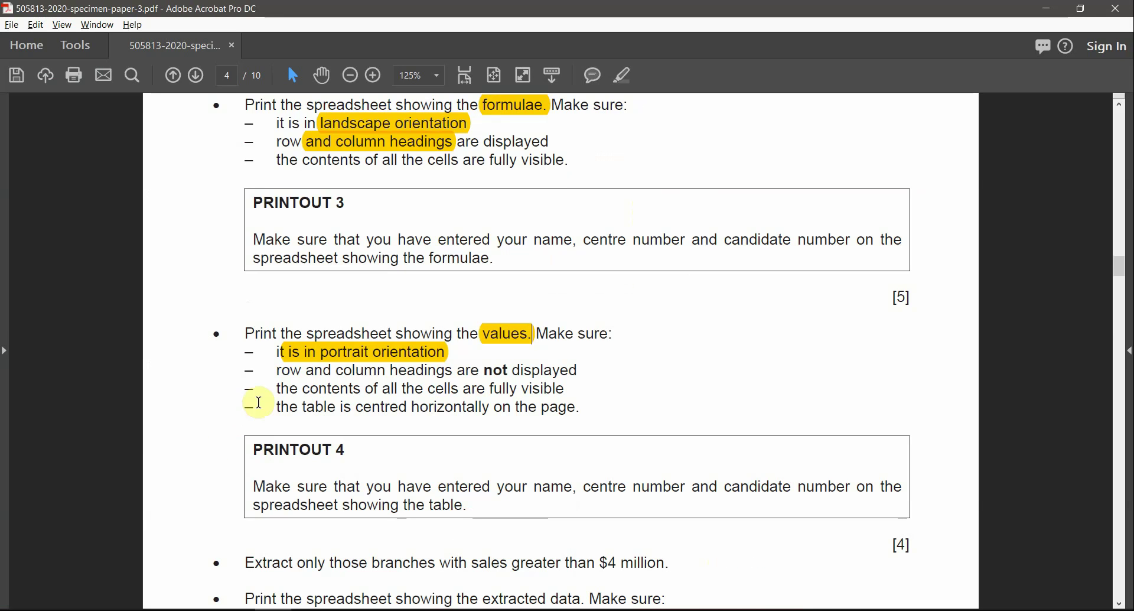
pyautogui.moveTo(483, 370); pyautogui.dragTo(580, 370)
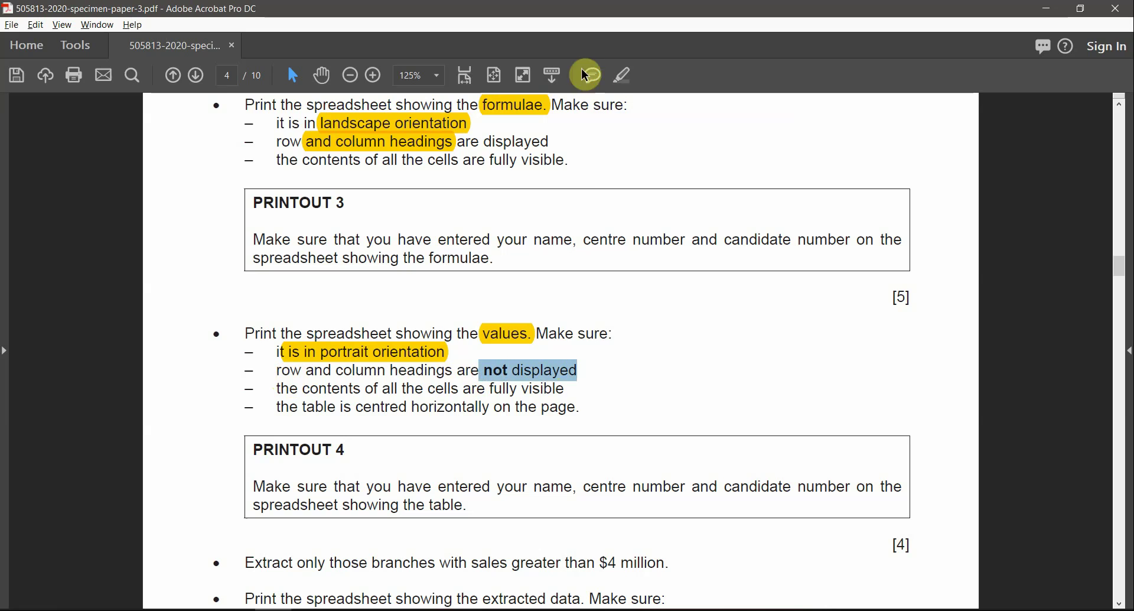
pyautogui.click(620, 76)
pyautogui.hotkey('alt', 'Tab')
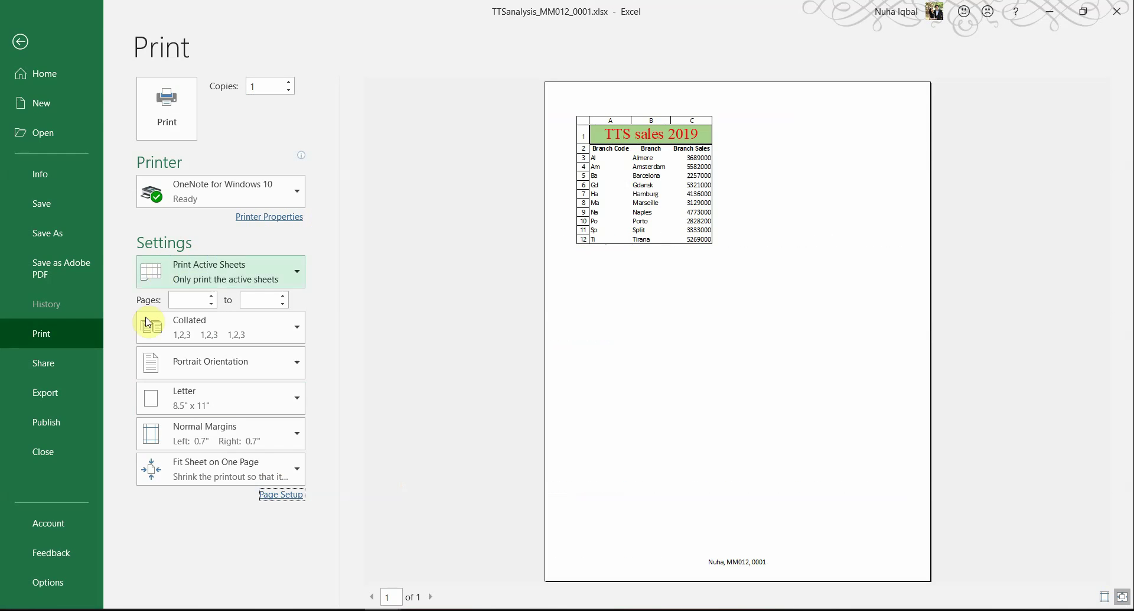
# Step: Turn off printing of row and column headings in Page Setup
pyautogui.click(282, 496)
pyautogui.click(357, 215)
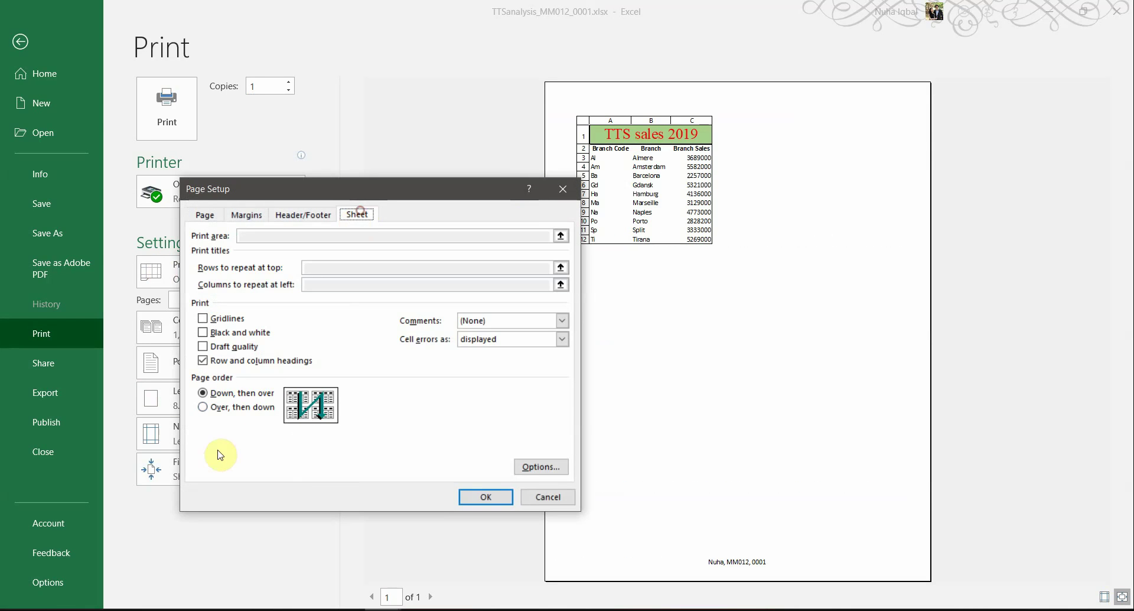
pyautogui.click(241, 362)
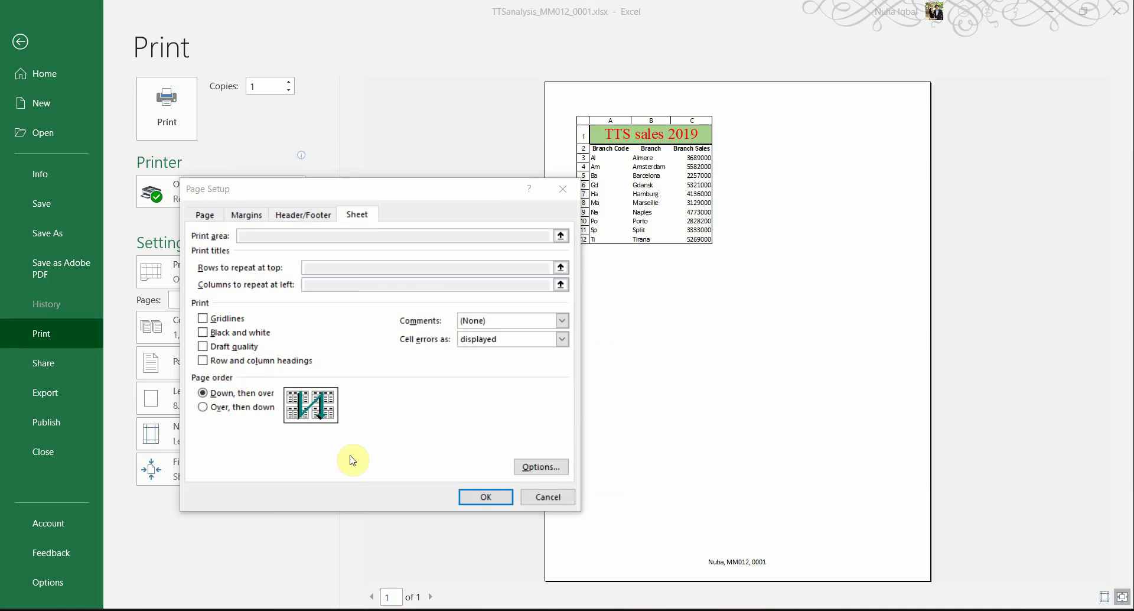
# Step: Highlight the fully-visible cells and horizontal centring requirements in the exam paper
pyautogui.hotkey('alt', 'Tab')
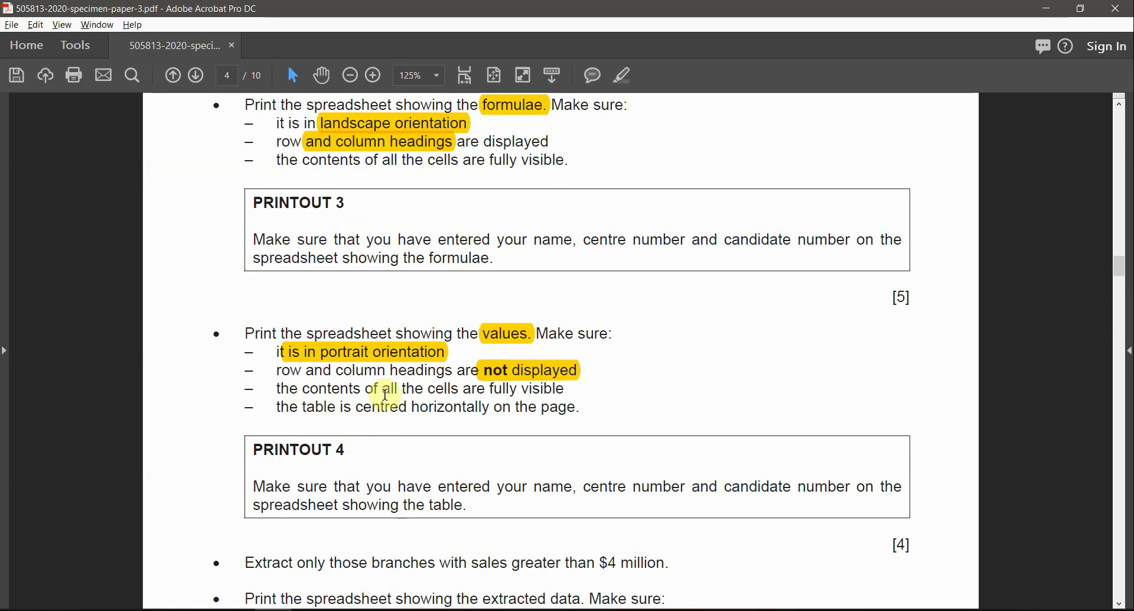
pyautogui.moveTo(402, 389); pyautogui.dragTo(486, 390)
pyautogui.moveTo(303, 406); pyautogui.dragTo(450, 375)
pyautogui.click(623, 75)
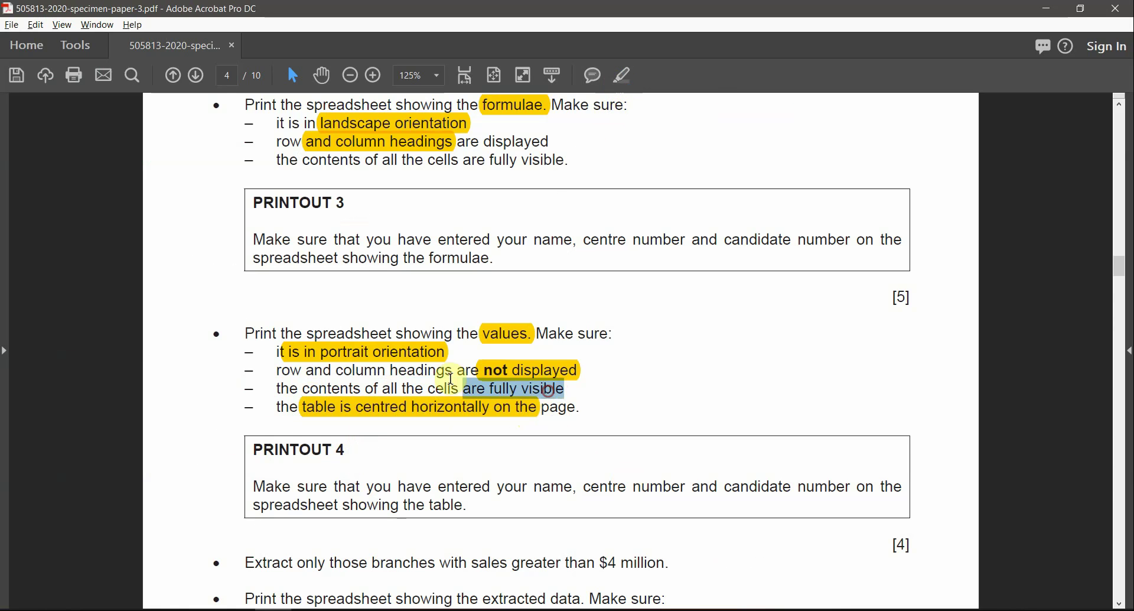
pyautogui.click(620, 77)
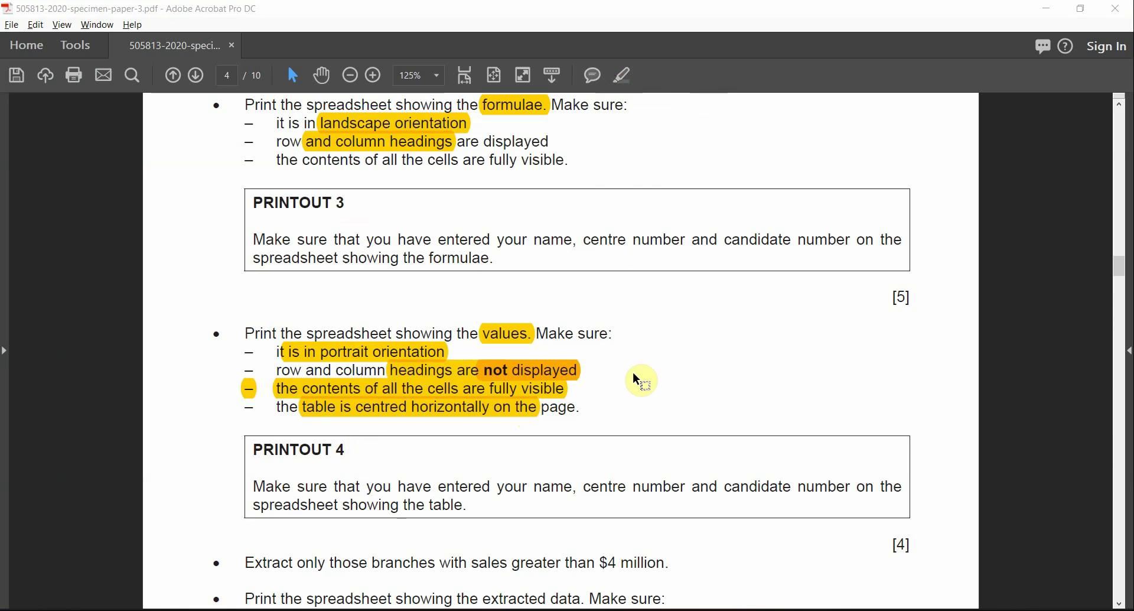
pyautogui.hotkey('alt', 'Tab')
# Step: Review the Page, Margins, Header/Footer and Sheet settings in Page Setup
pyautogui.click(207, 215)
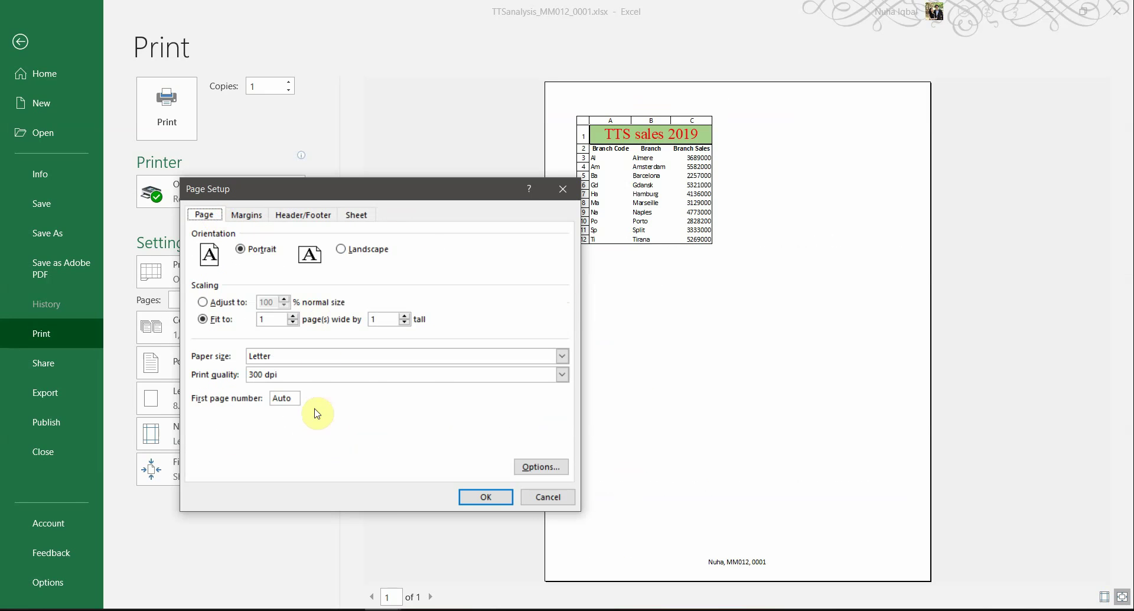
pyautogui.click(252, 212)
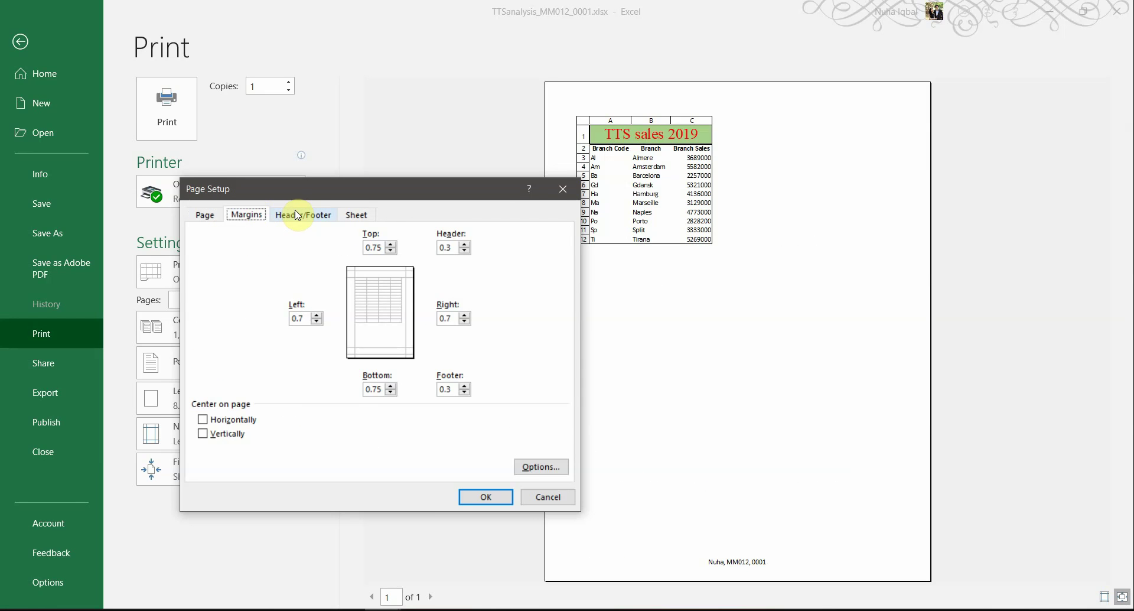
pyautogui.click(302, 214)
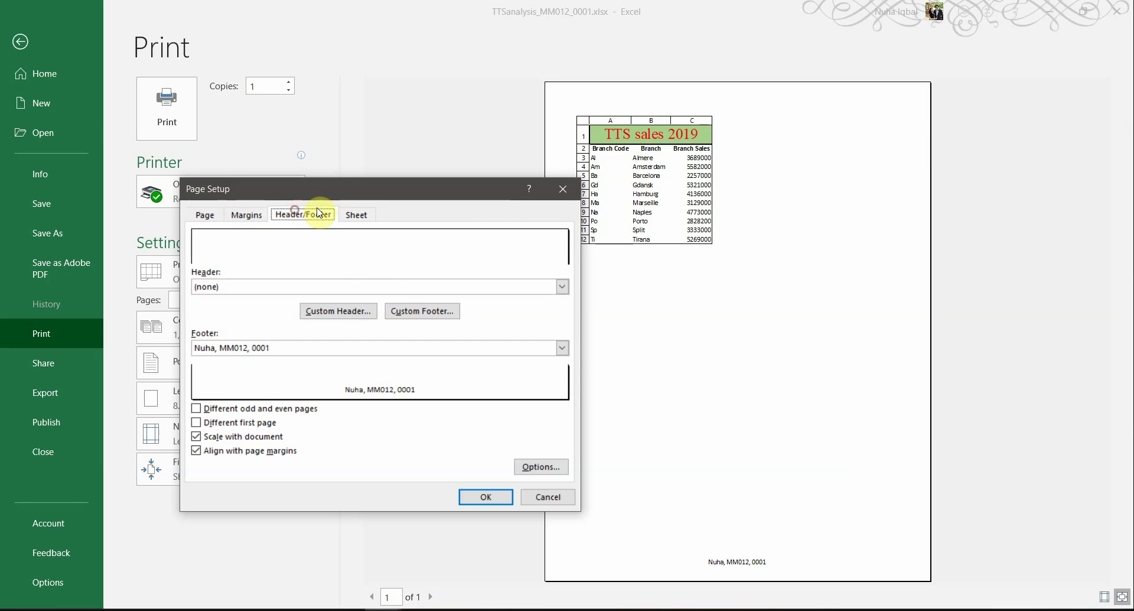
pyautogui.click(356, 214)
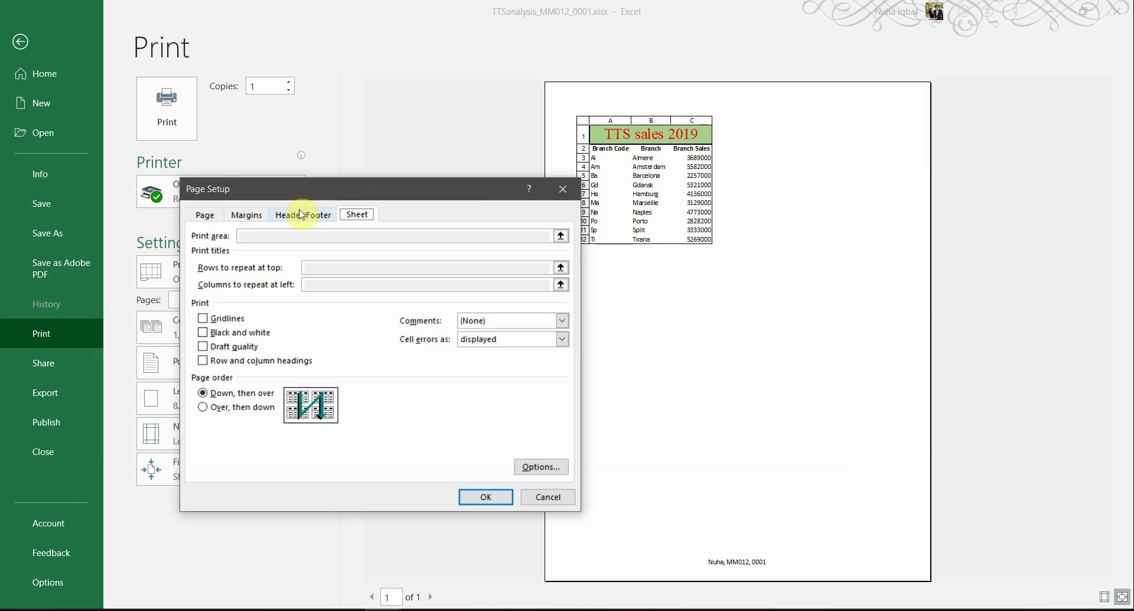
pyautogui.click(290, 214)
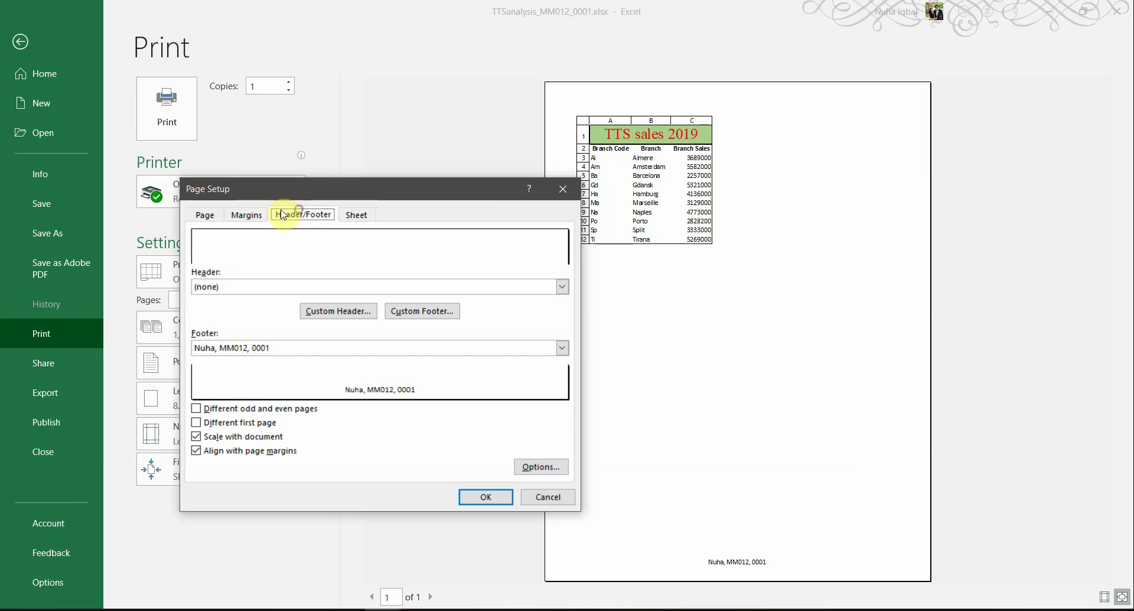
pyautogui.click(238, 214)
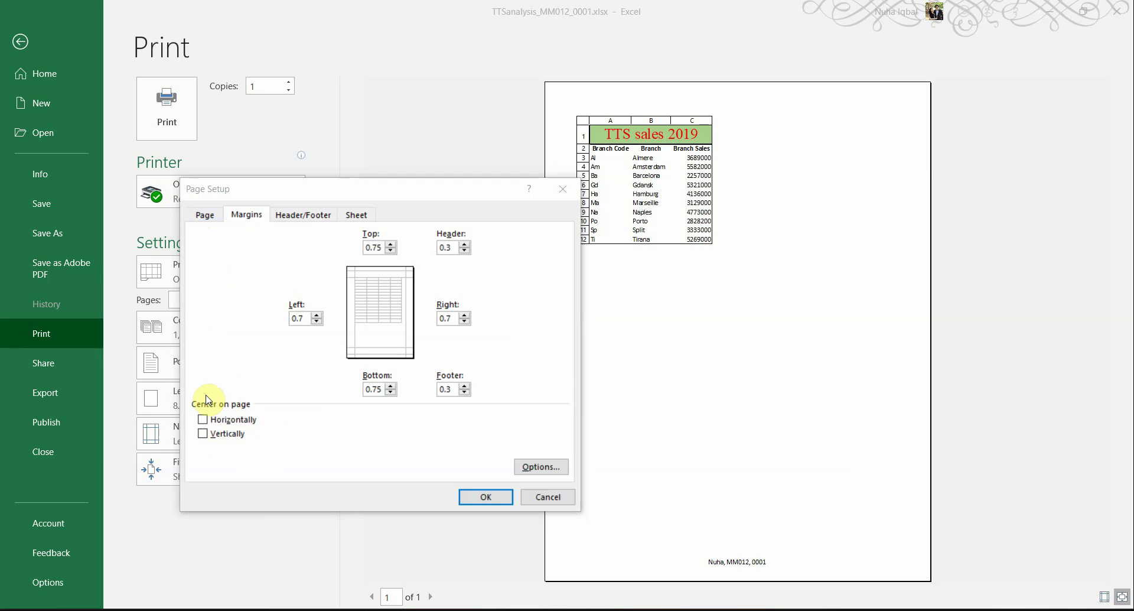
# Step: Centre the table horizontally on the page and apply the settings to the preview
pyautogui.hotkey('alt', 'Tab')
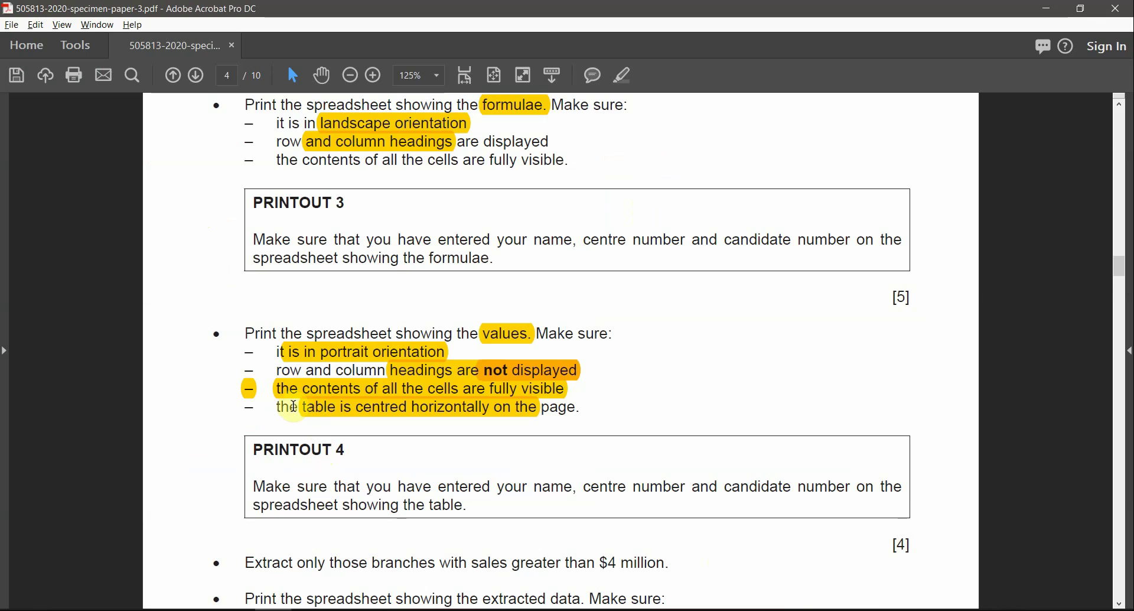
pyautogui.moveTo(289, 407); pyautogui.dragTo(544, 410)
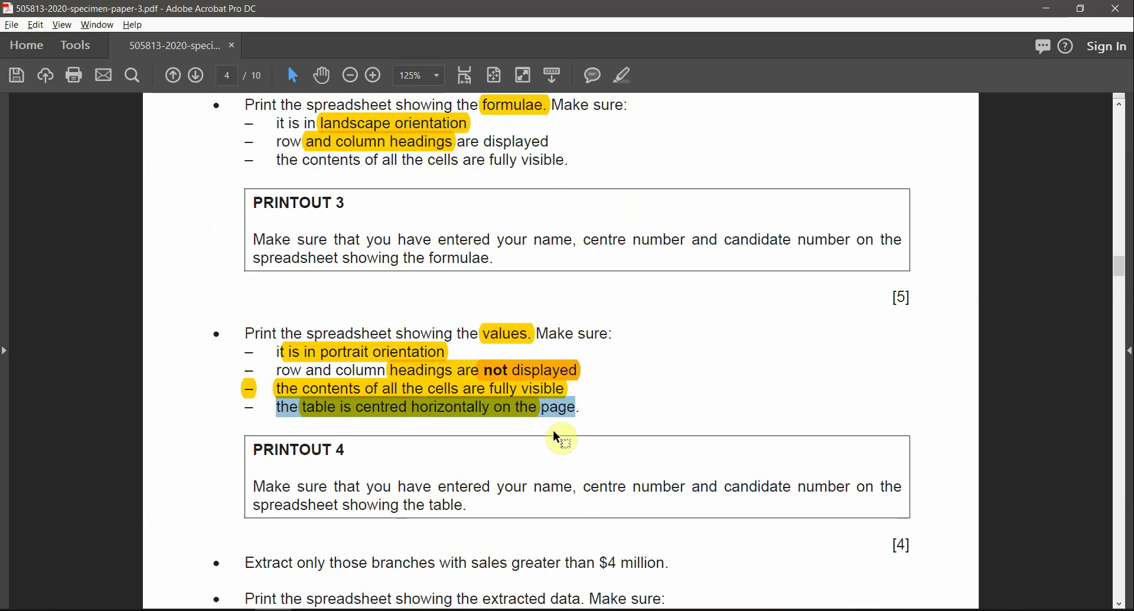
pyautogui.hotkey('alt', 'Tab')
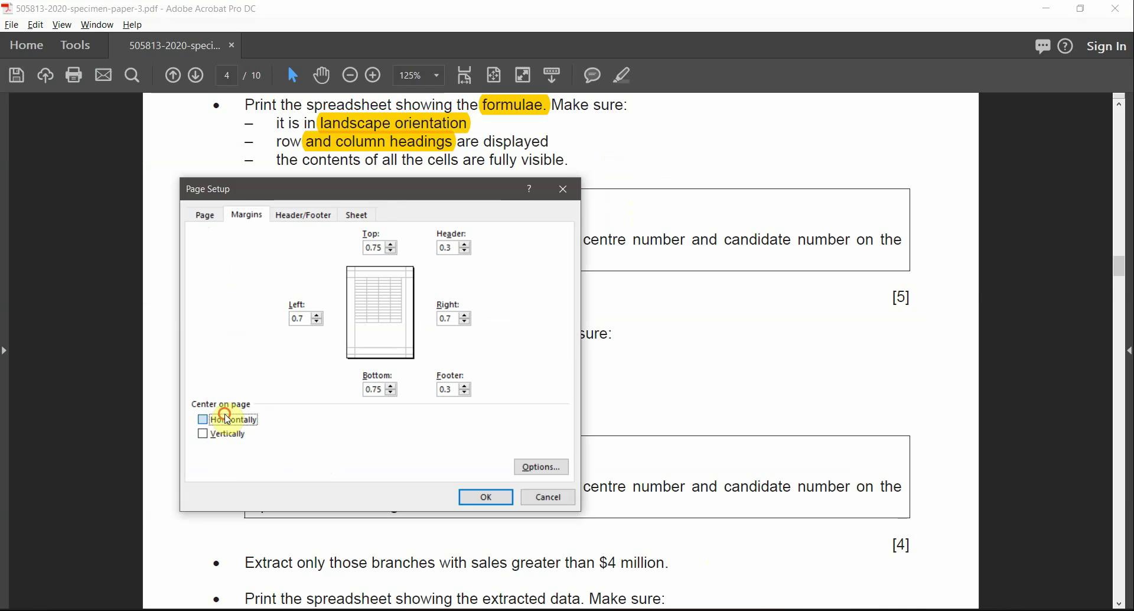
pyautogui.click(486, 497)
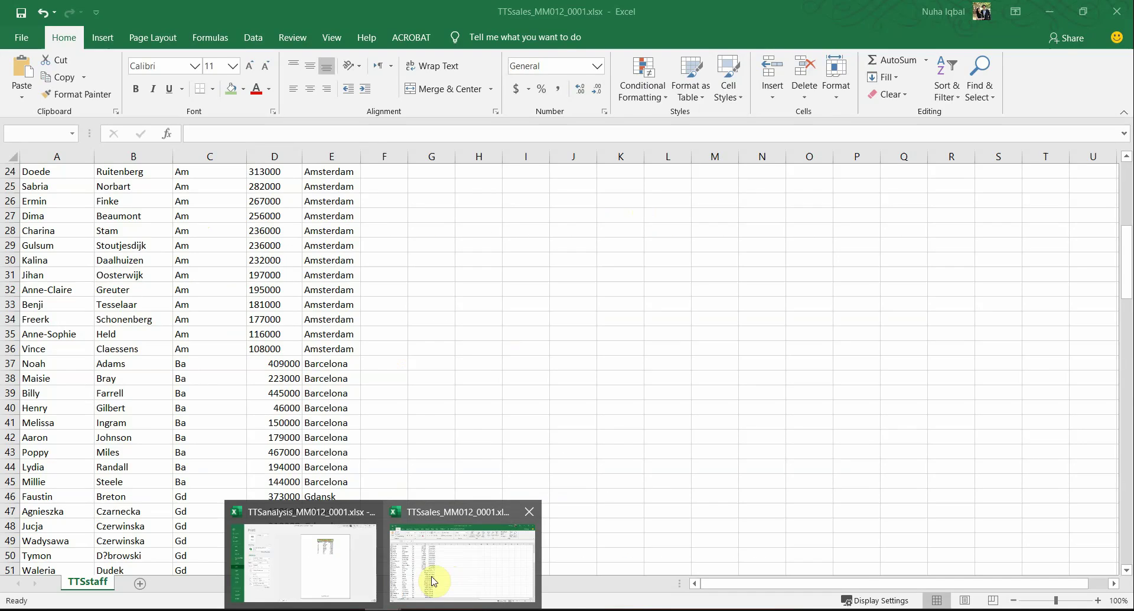
pyautogui.click(446, 585)
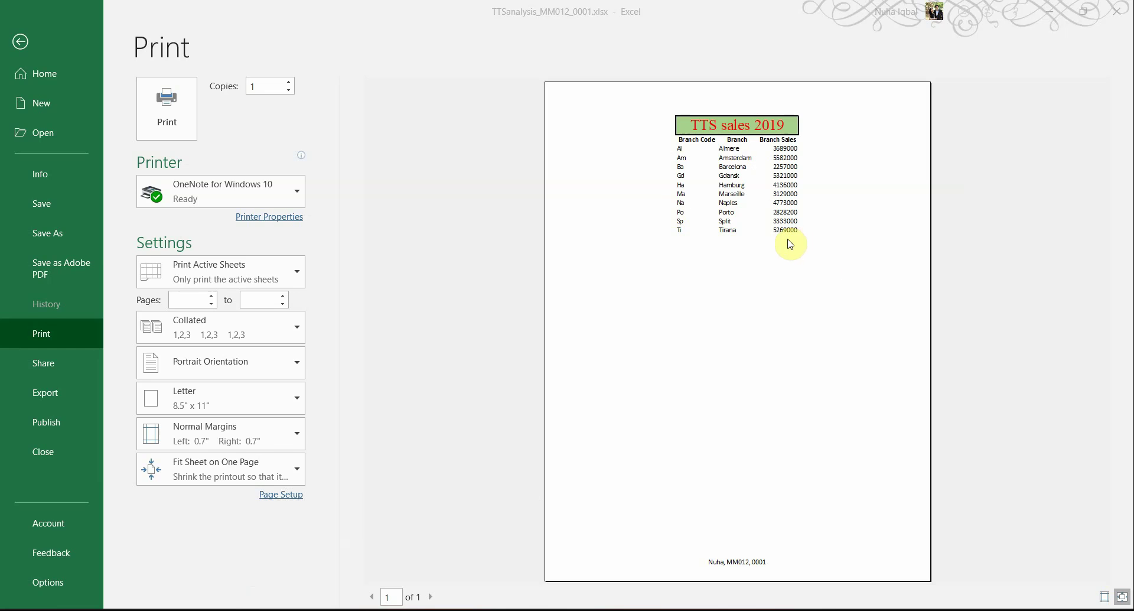
# Step: Highlight '$4 million', 'sales greater than' and 'Extract' in the exam paper's extract task
pyautogui.hotkey('alt', 'Tab')
pyautogui.scroll(-2, 541, 452)
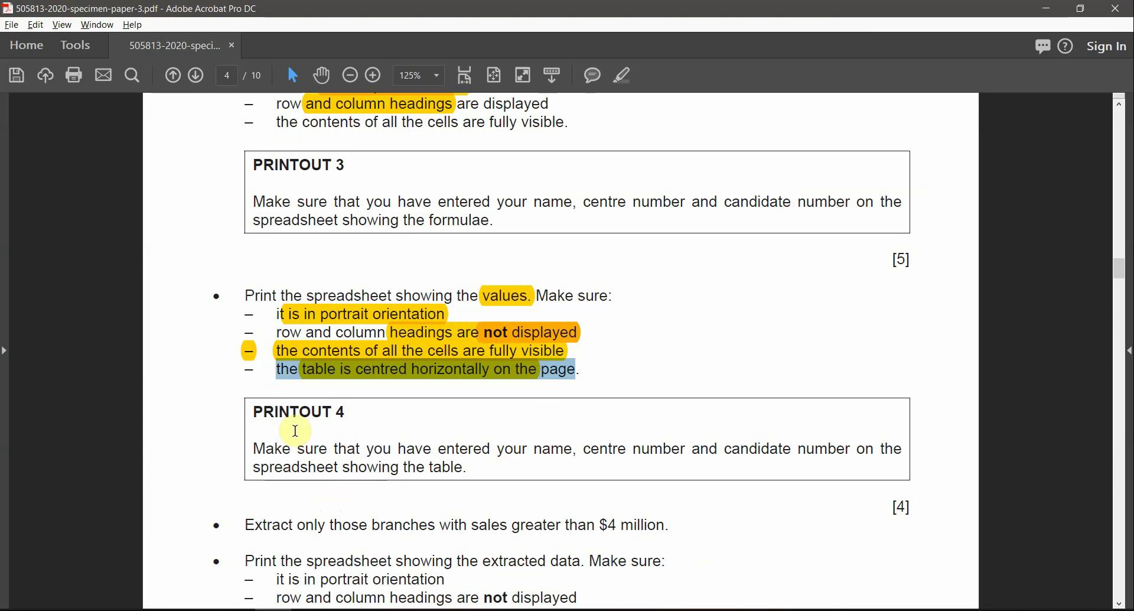
pyautogui.click(260, 408)
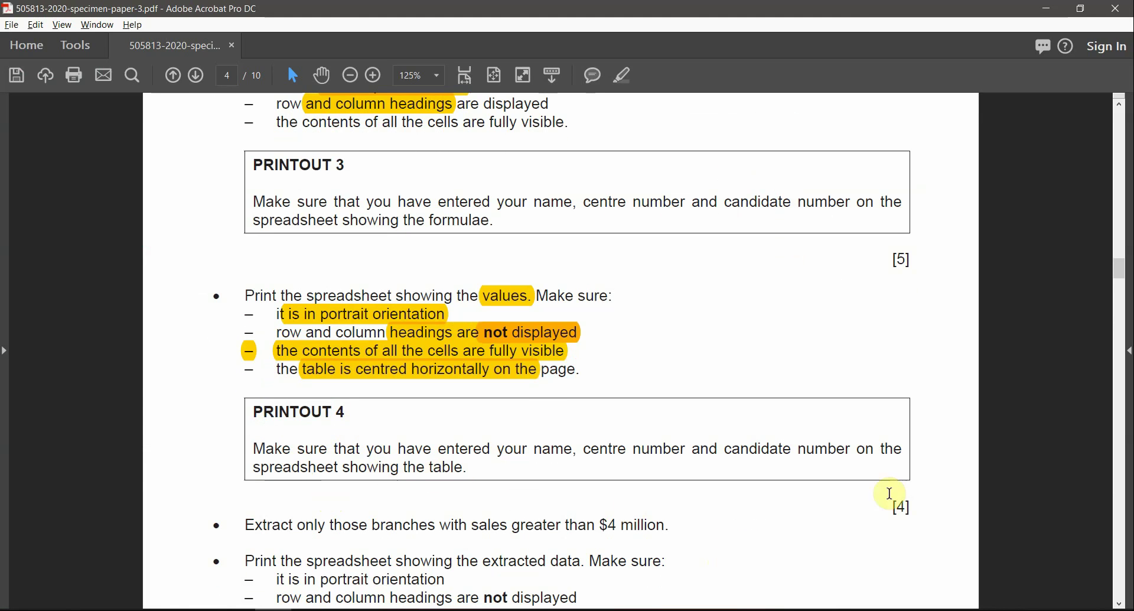
pyautogui.scroll(-3, 1032, 346)
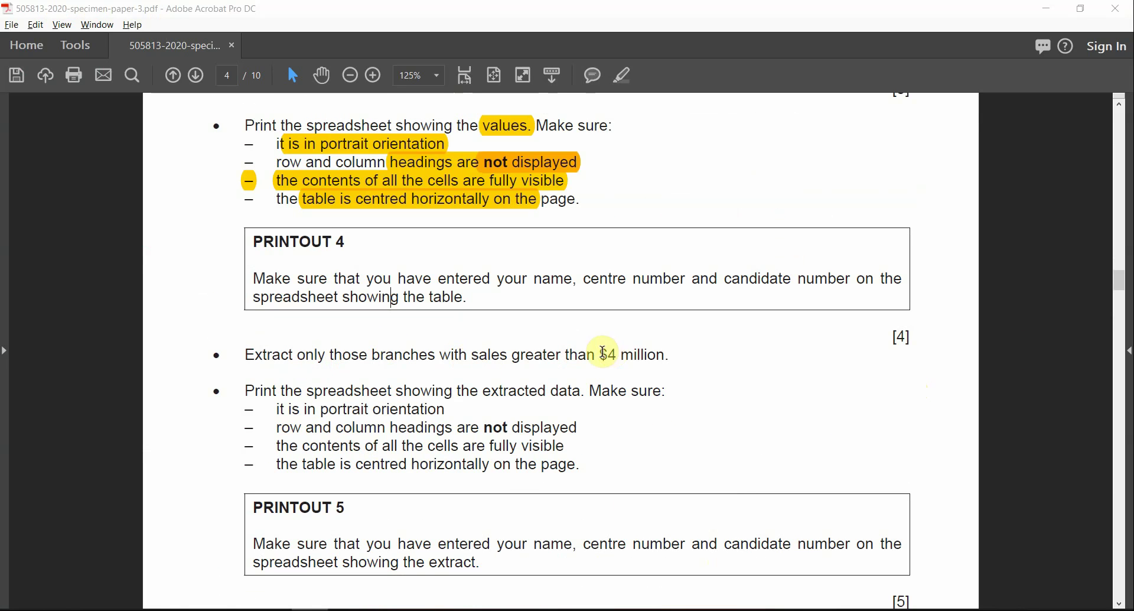
pyautogui.moveTo(600, 355); pyautogui.dragTo(669, 354)
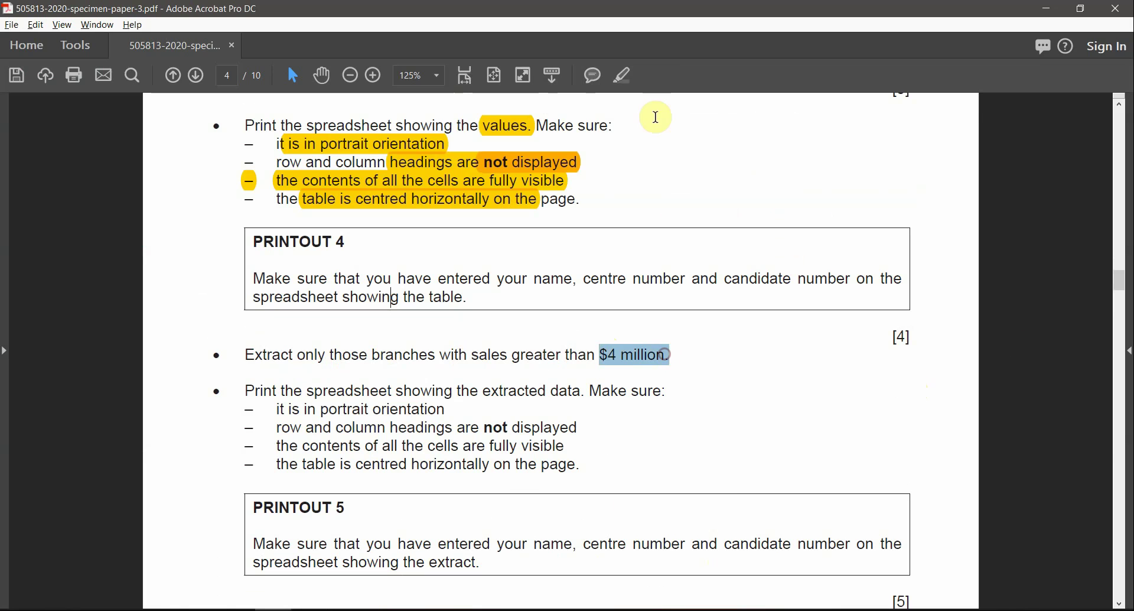
pyautogui.click(624, 75)
pyautogui.moveTo(470, 355); pyautogui.dragTo(594, 355)
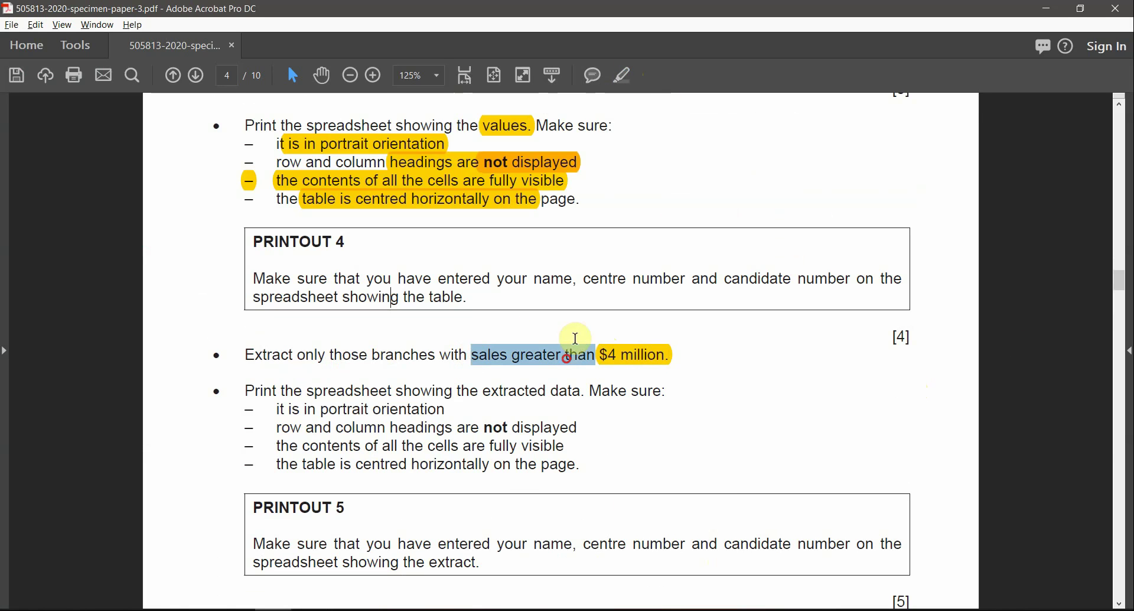
pyautogui.click(624, 75)
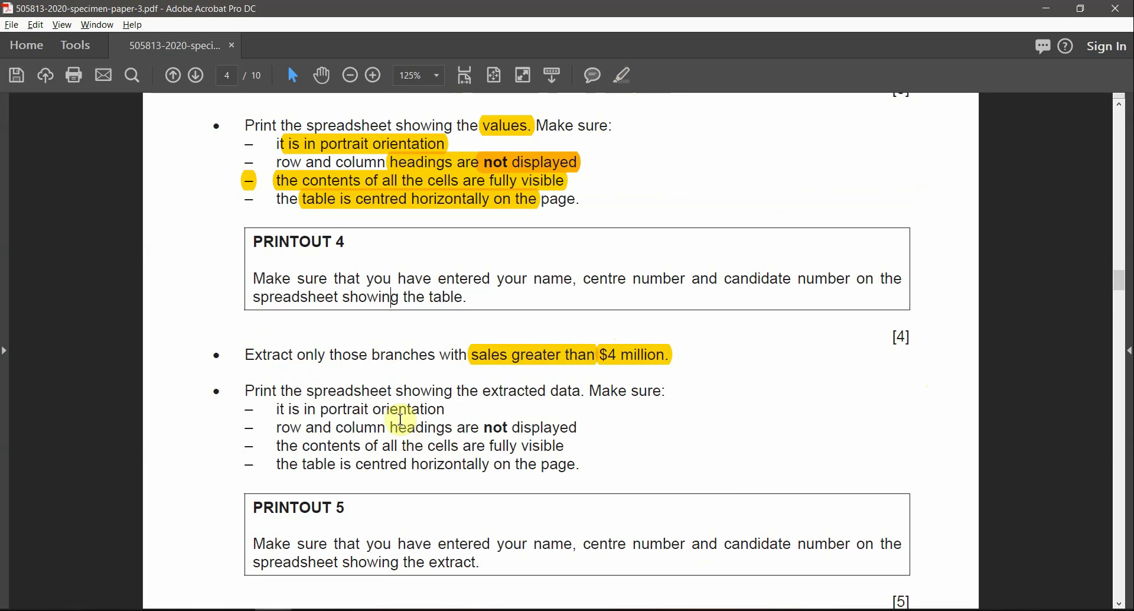
pyautogui.click(623, 75)
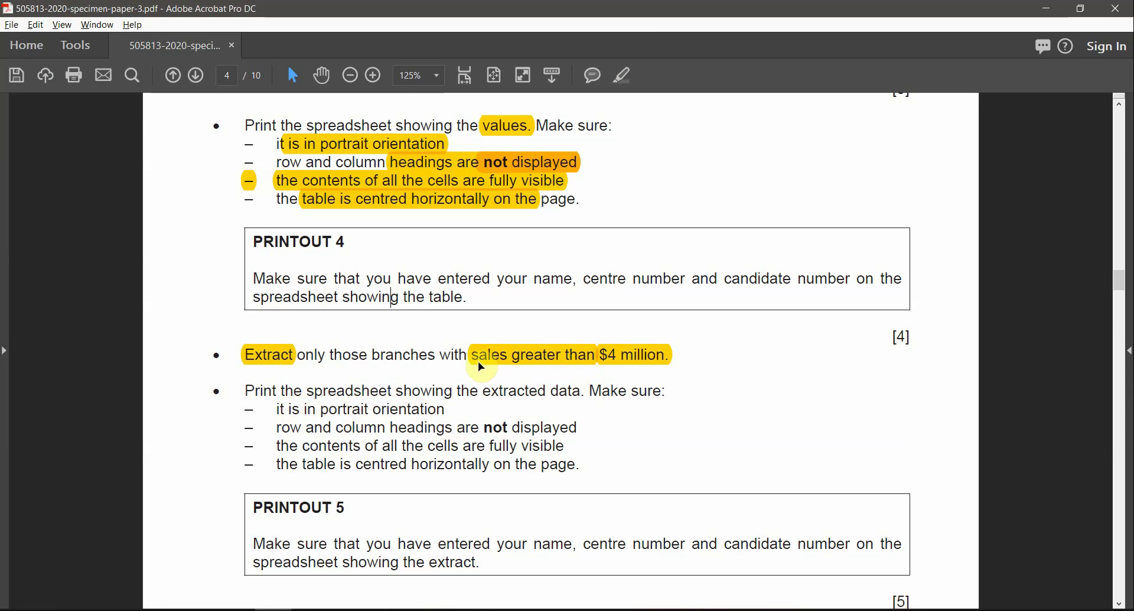
pyautogui.click(382, 610)
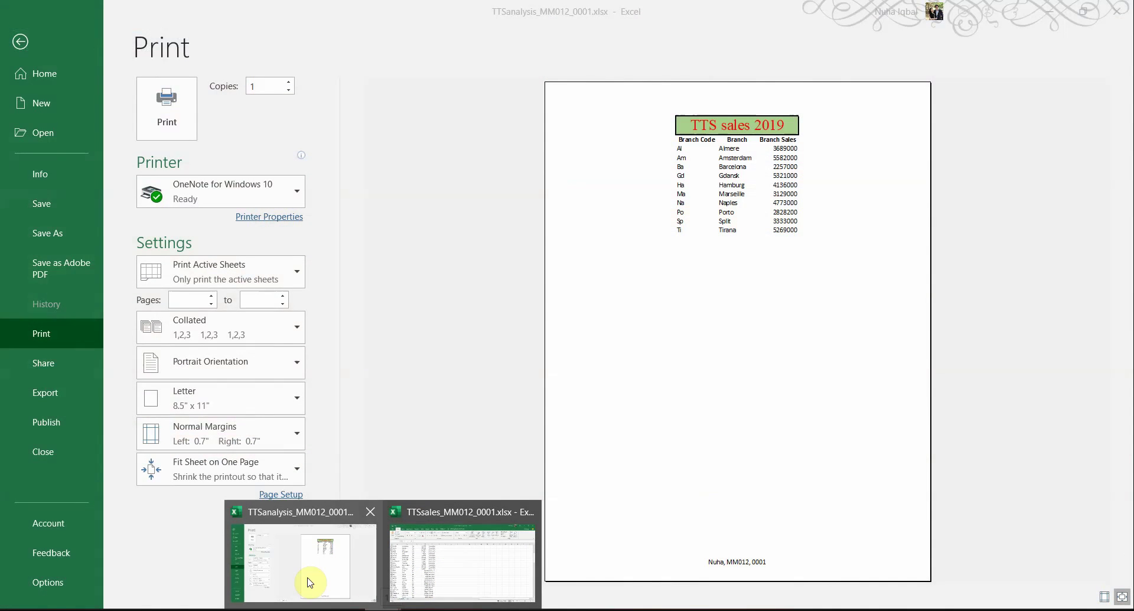
# Step: Back on the worksheet, turn on header filters and autofit all column widths
pyautogui.click(310, 582)
pyautogui.click(20, 43)
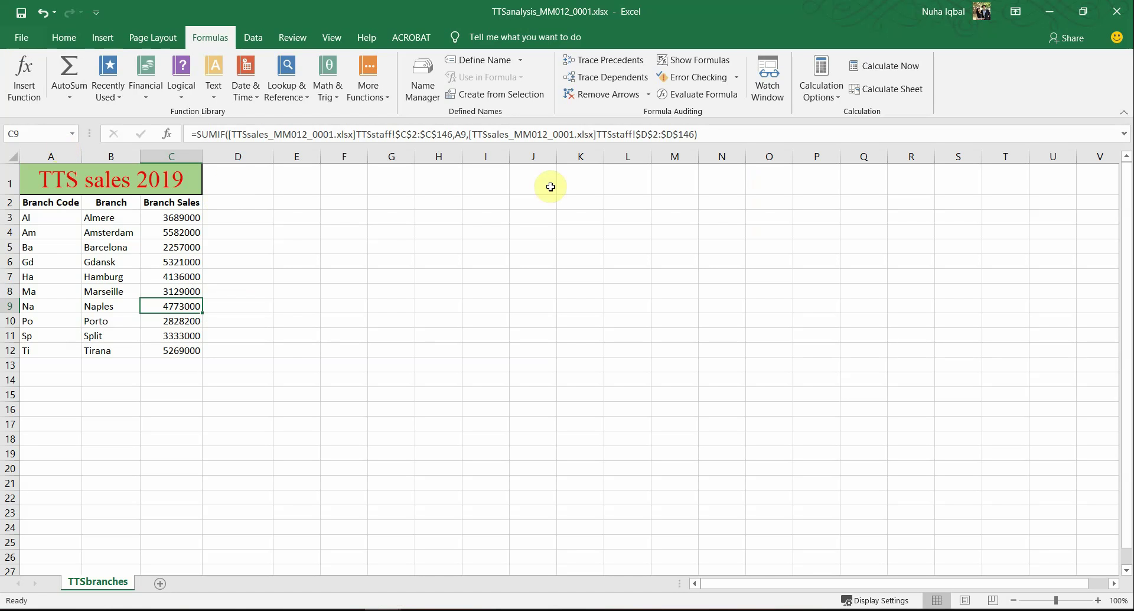
pyautogui.click(61, 35)
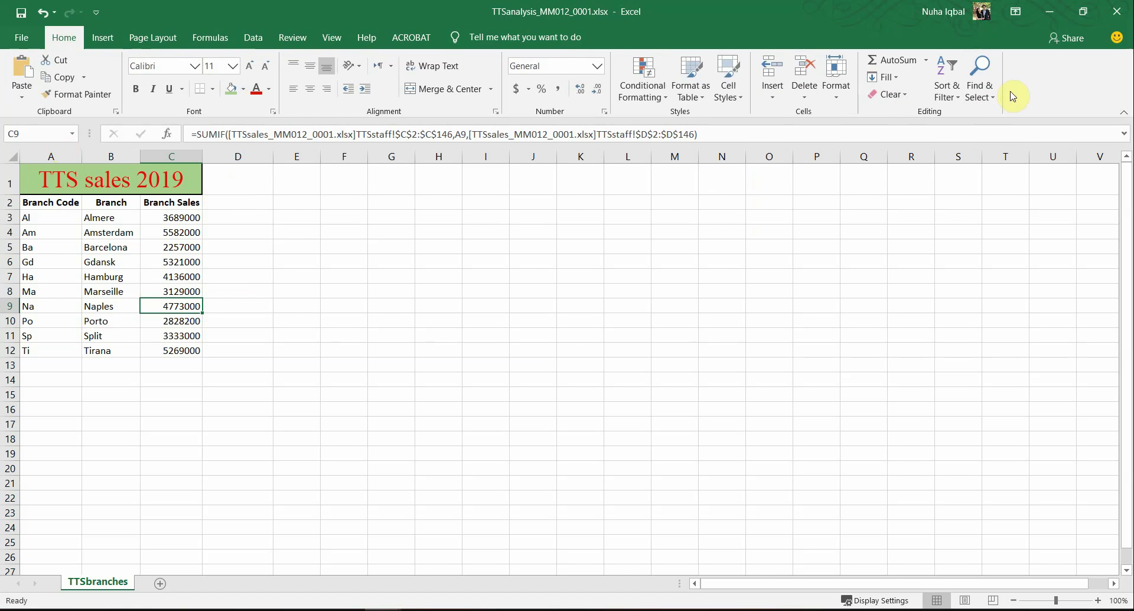
pyautogui.click(946, 88)
pyautogui.click(963, 162)
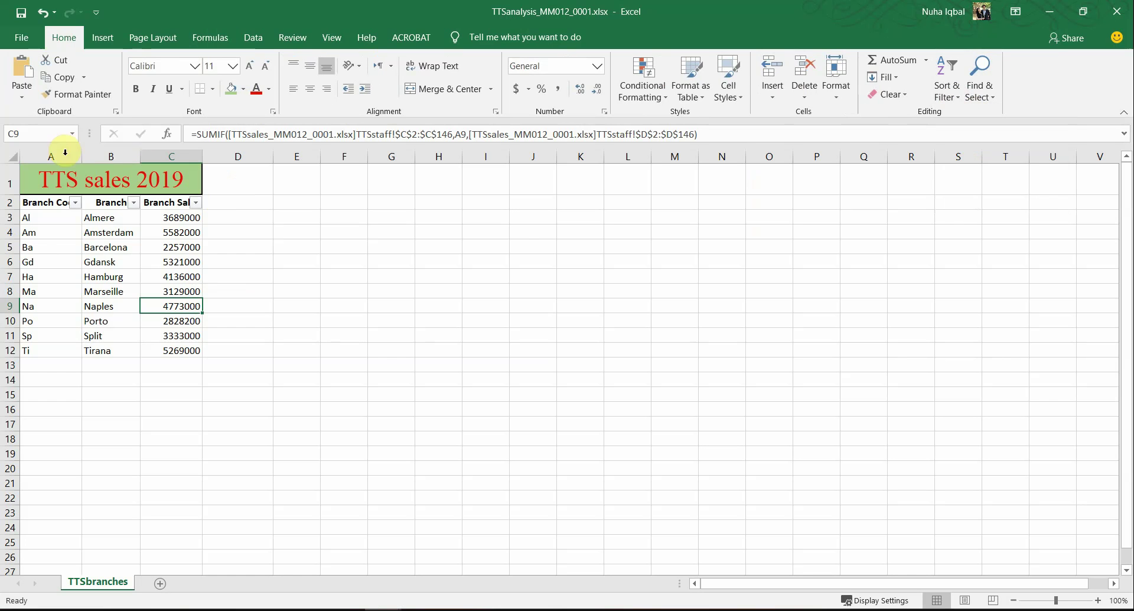
pyautogui.click(9, 158)
pyautogui.doubleClick(82, 157)
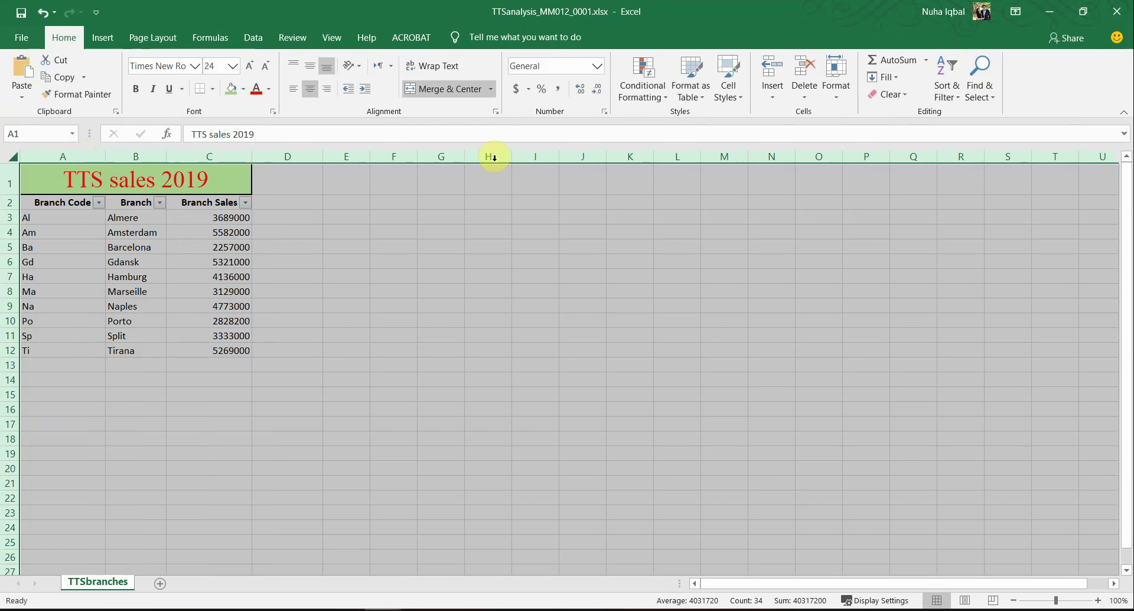
# Step: Open Custom Sort, recheck the extract requirement, and cancel without sorting
pyautogui.click(947, 88)
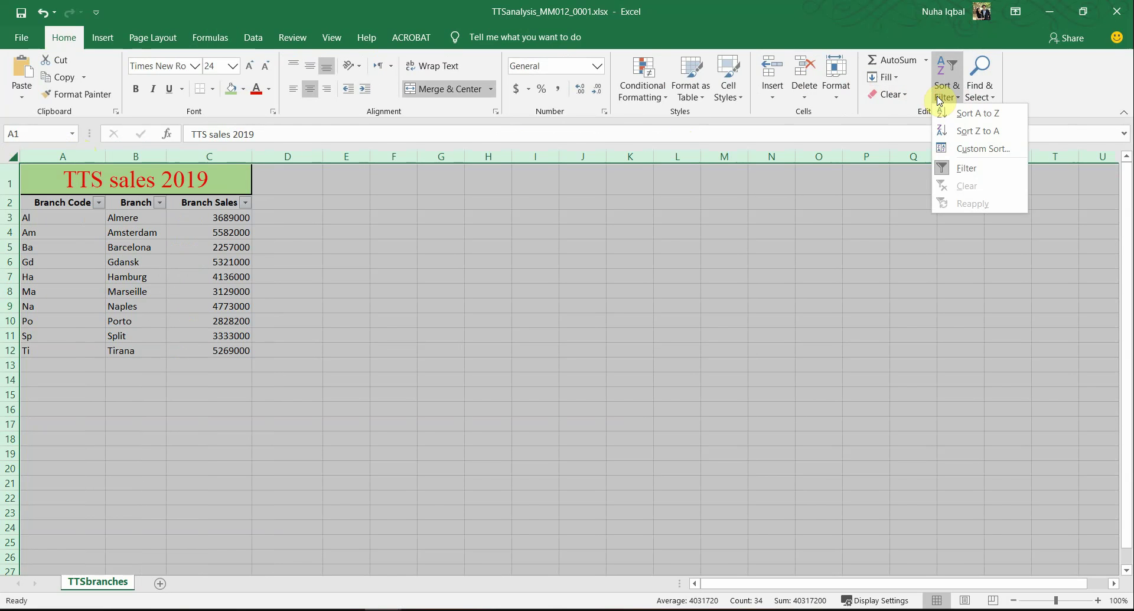
pyautogui.click(1012, 151)
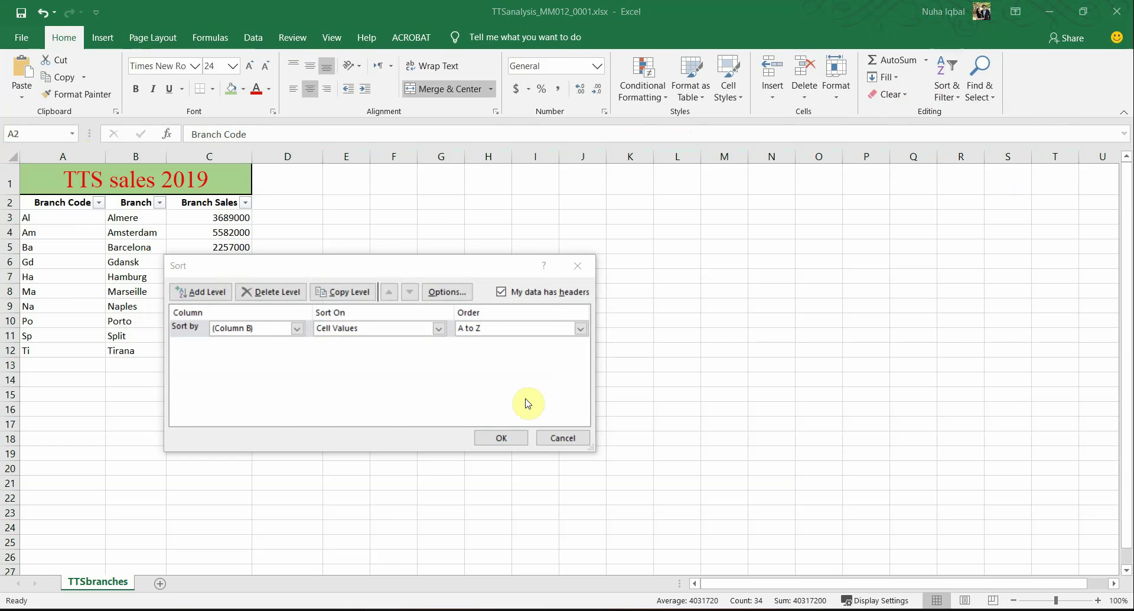
pyautogui.hotkey('alt', 'Tab')
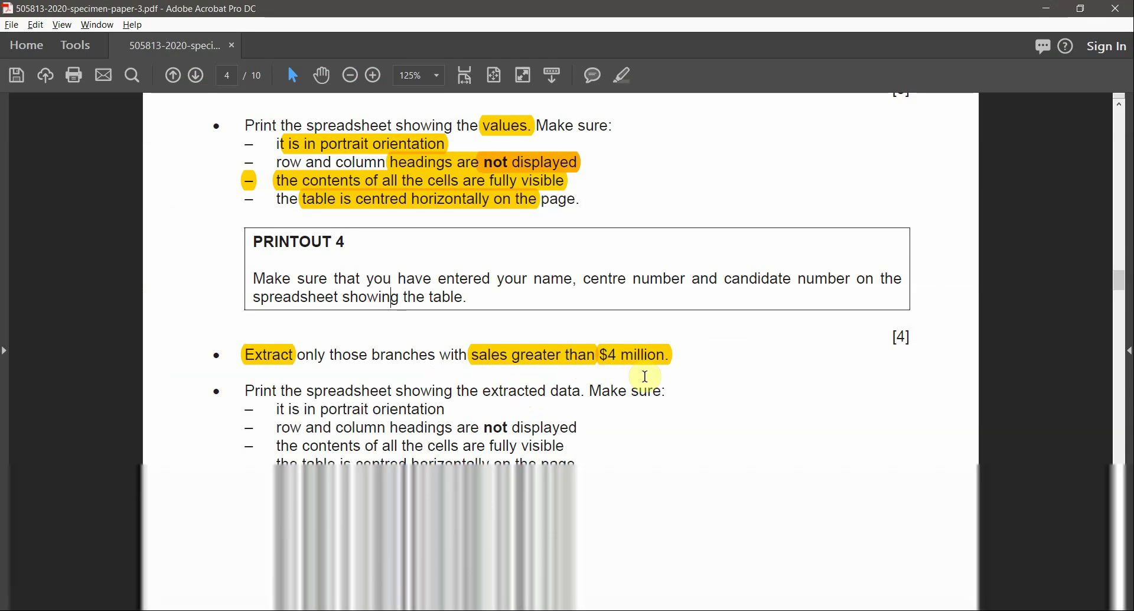
pyautogui.hotkey('alt', 'Tab')
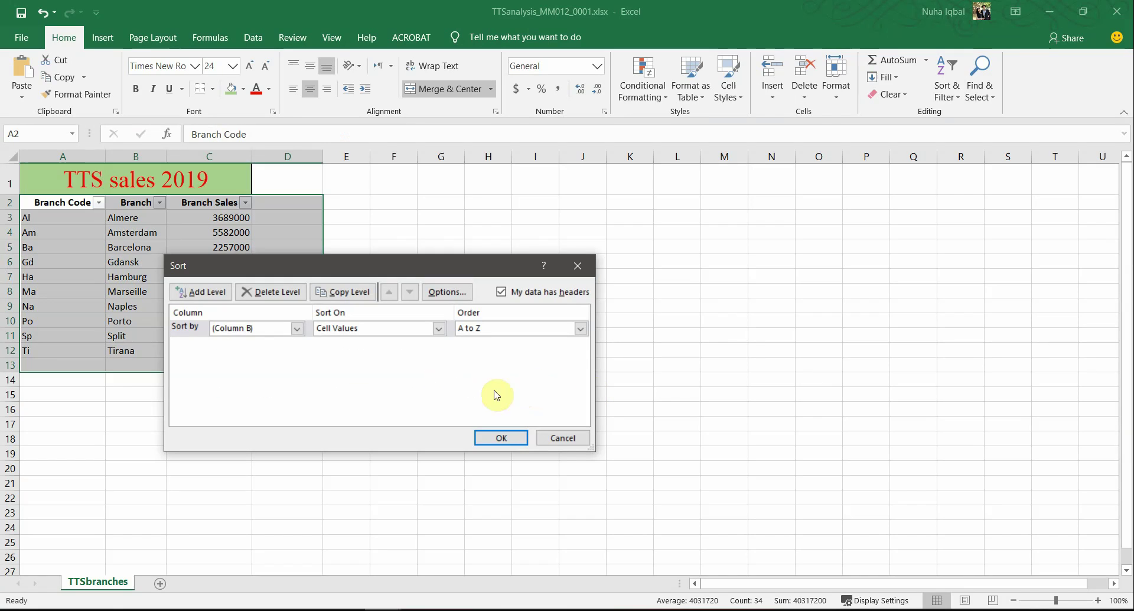
pyautogui.click(569, 436)
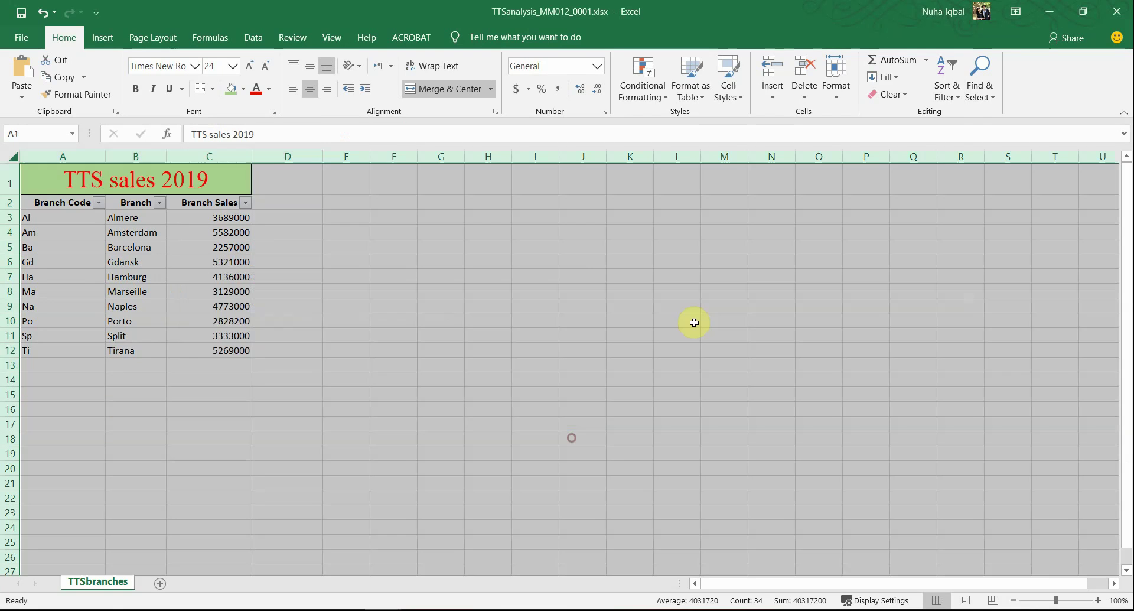
# Step: Filter Branch Sales to values greater than 4000000
pyautogui.click(246, 203)
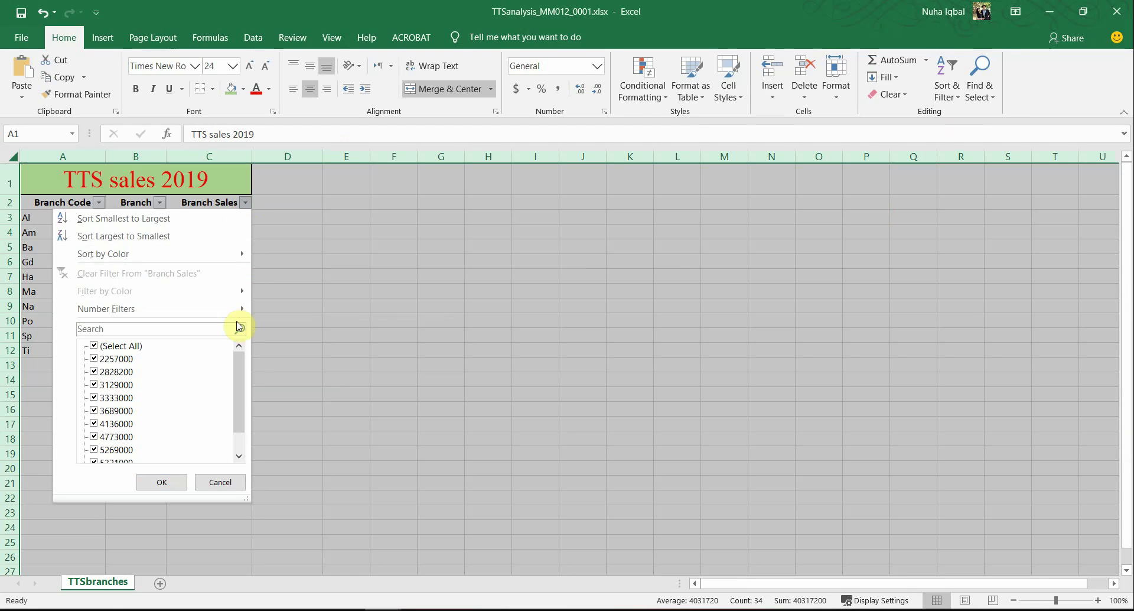
pyautogui.moveTo(240, 309)
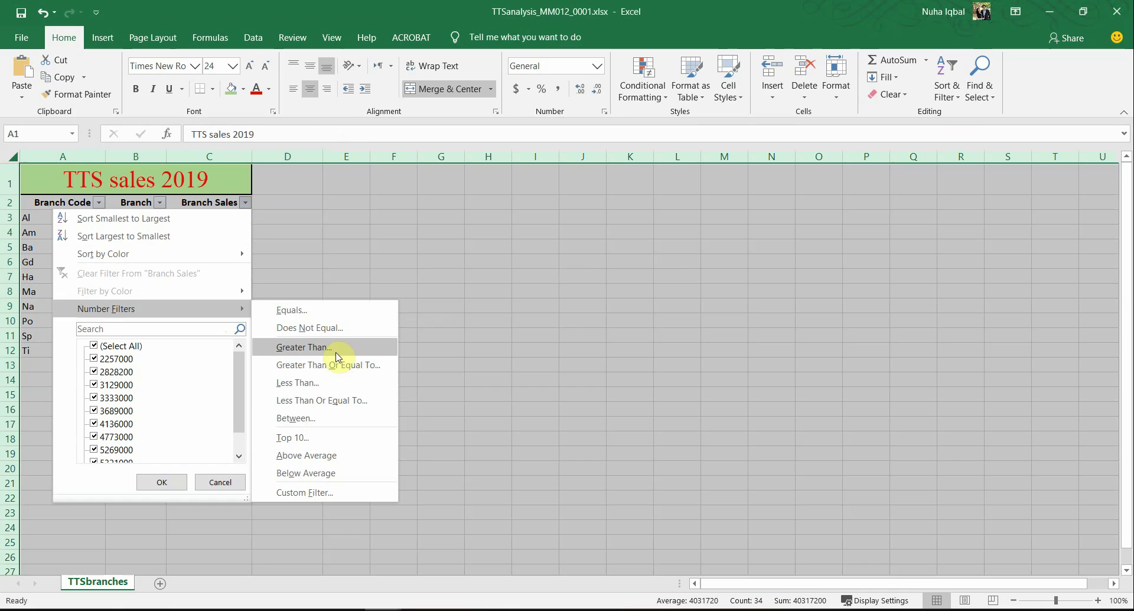
pyautogui.click(308, 351)
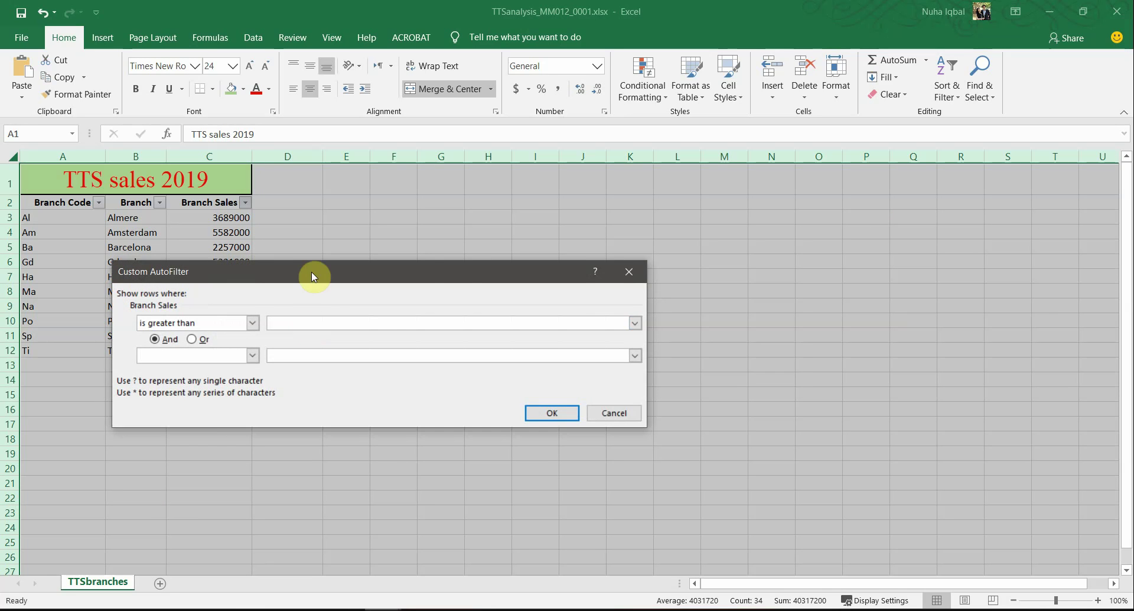
pyautogui.moveTo(309, 273); pyautogui.dragTo(459, 259)
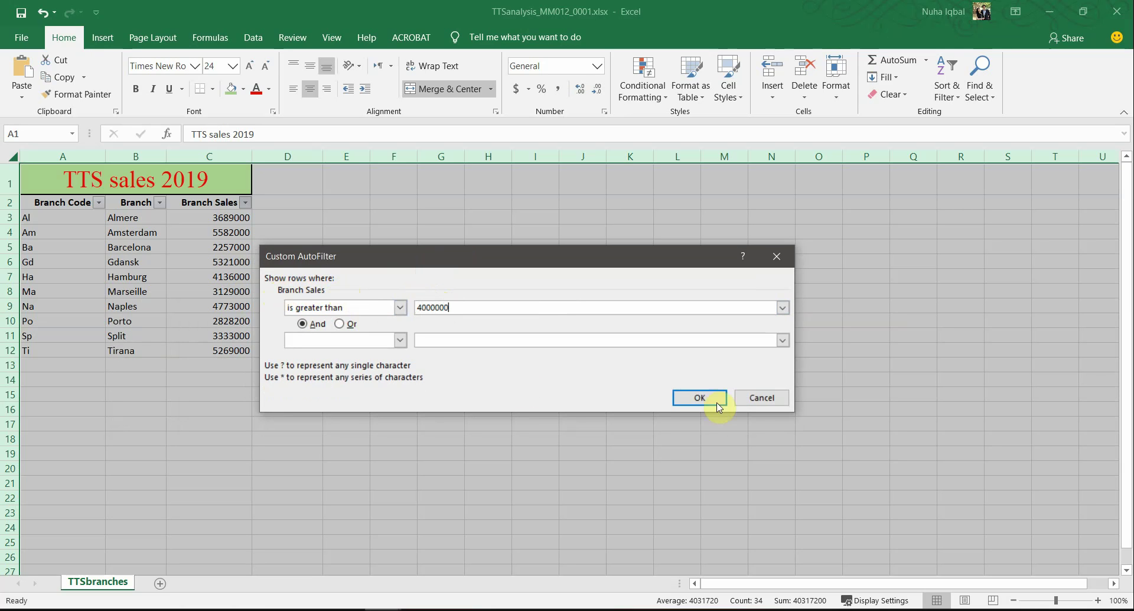
pyautogui.click(700, 398)
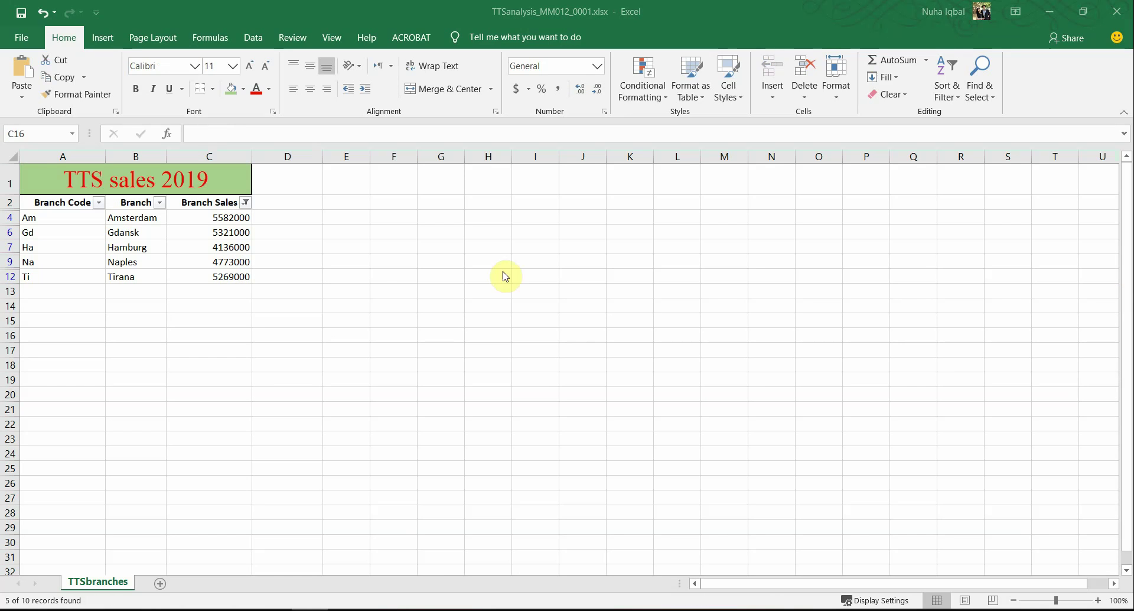
pyautogui.click(78, 221)
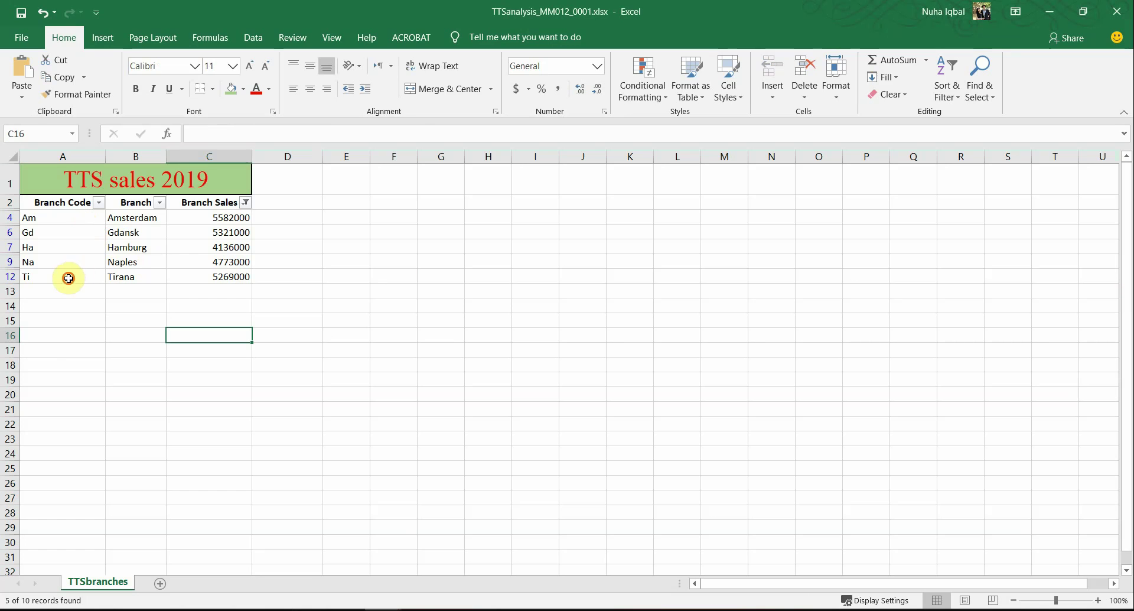
# Step: Select the five filtered branches' names and sales figures
pyautogui.moveTo(68, 278); pyautogui.dragTo(76, 223)
pyautogui.click(198, 274)
pyautogui.moveTo(240, 276); pyautogui.dragTo(88, 216)
# Step: Highlight 'portrait orientation' and 'not displayed' for Printout 5 in the exam paper
pyautogui.click(272, 609)
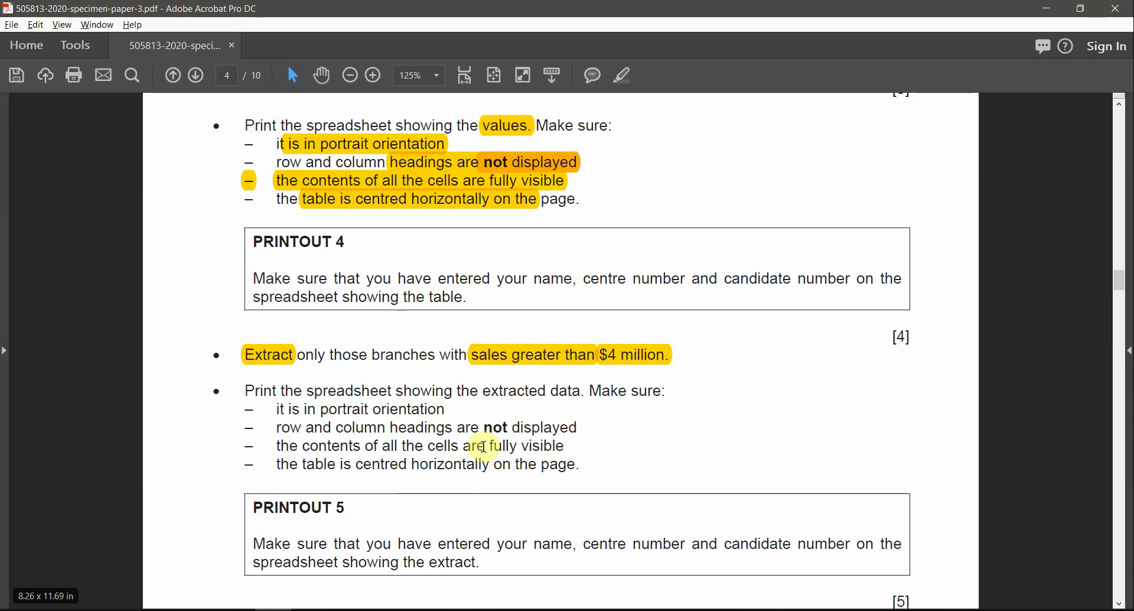
pyautogui.scroll(-1, 633, 447)
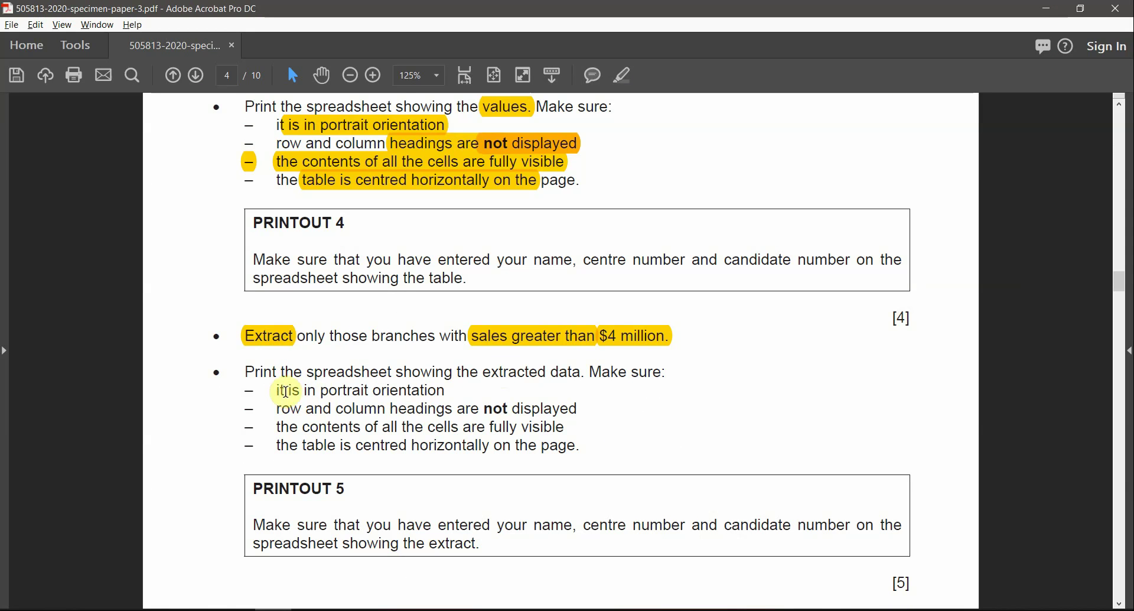
pyautogui.moveTo(321, 391); pyautogui.dragTo(445, 391)
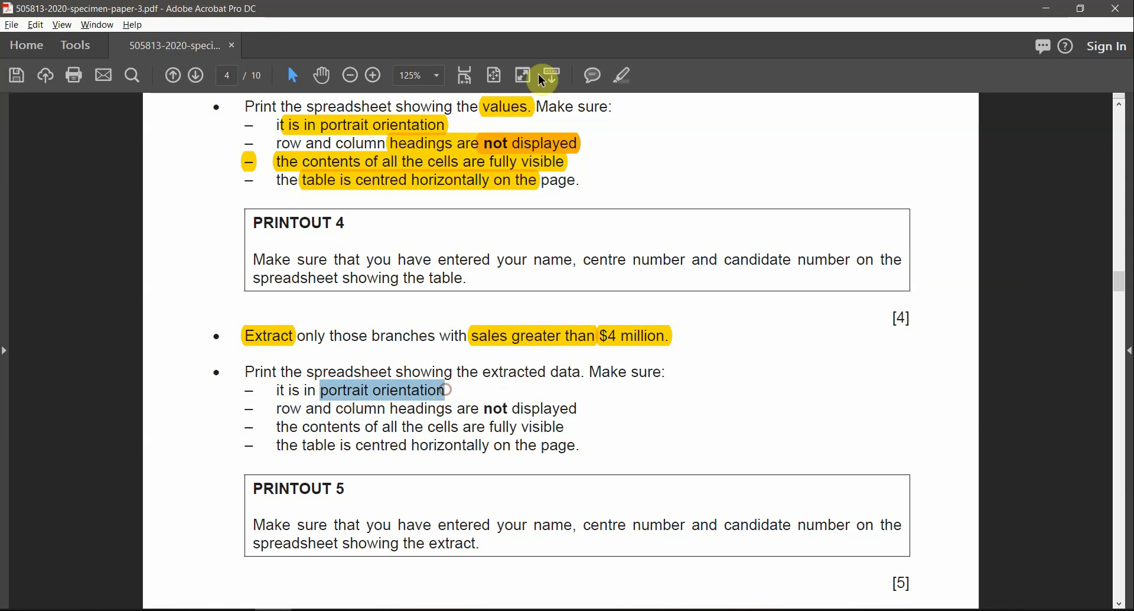
pyautogui.click(623, 75)
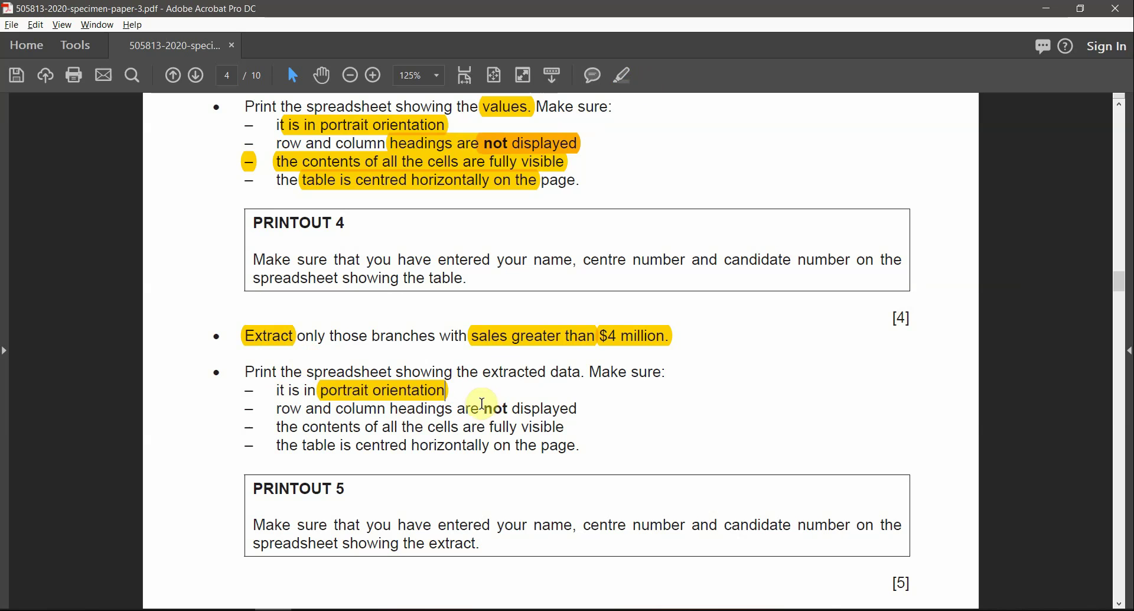
pyautogui.moveTo(482, 403); pyautogui.dragTo(579, 408)
pyautogui.click(625, 77)
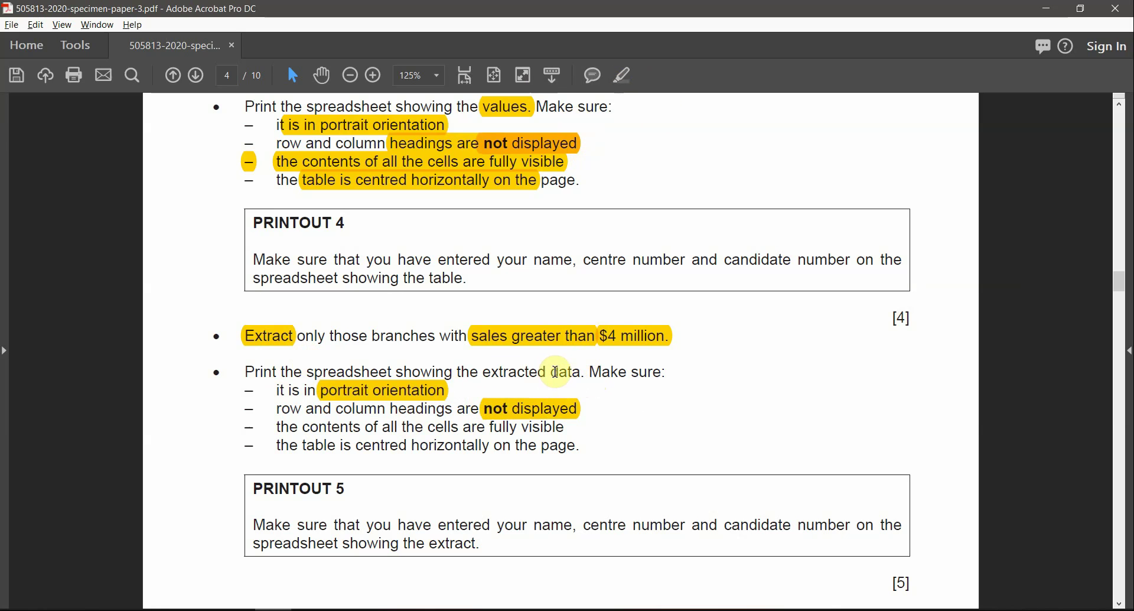
pyautogui.moveTo(585, 372); pyautogui.dragTo(457, 373)
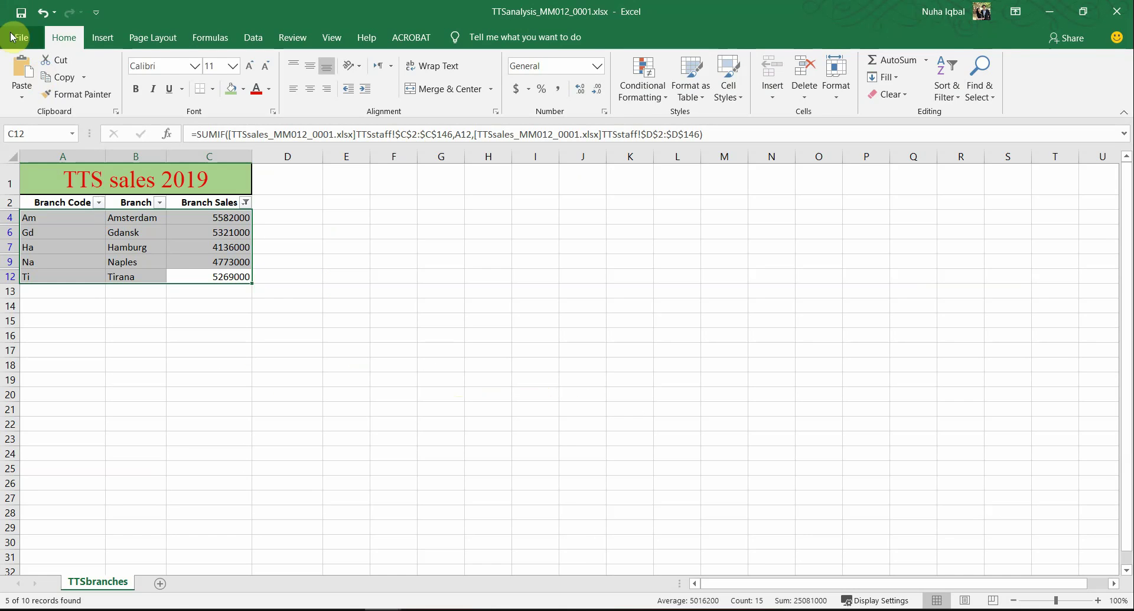
# Step: Open Page Setup for the filtered table and confirm row and column headings stay off
pyautogui.click(20, 36)
pyautogui.click(65, 336)
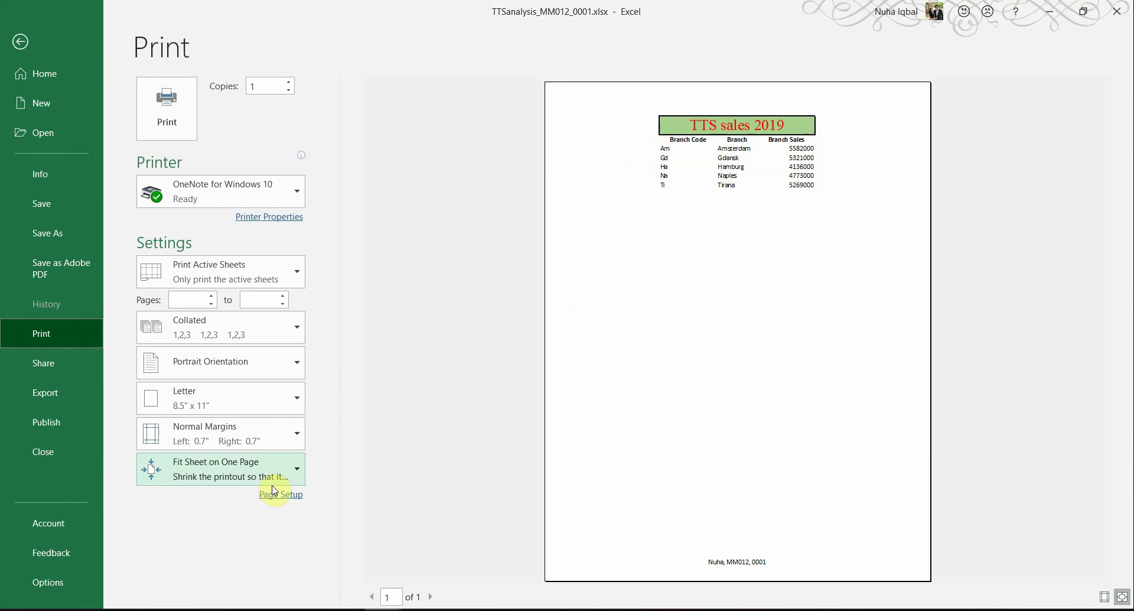
pyautogui.click(274, 495)
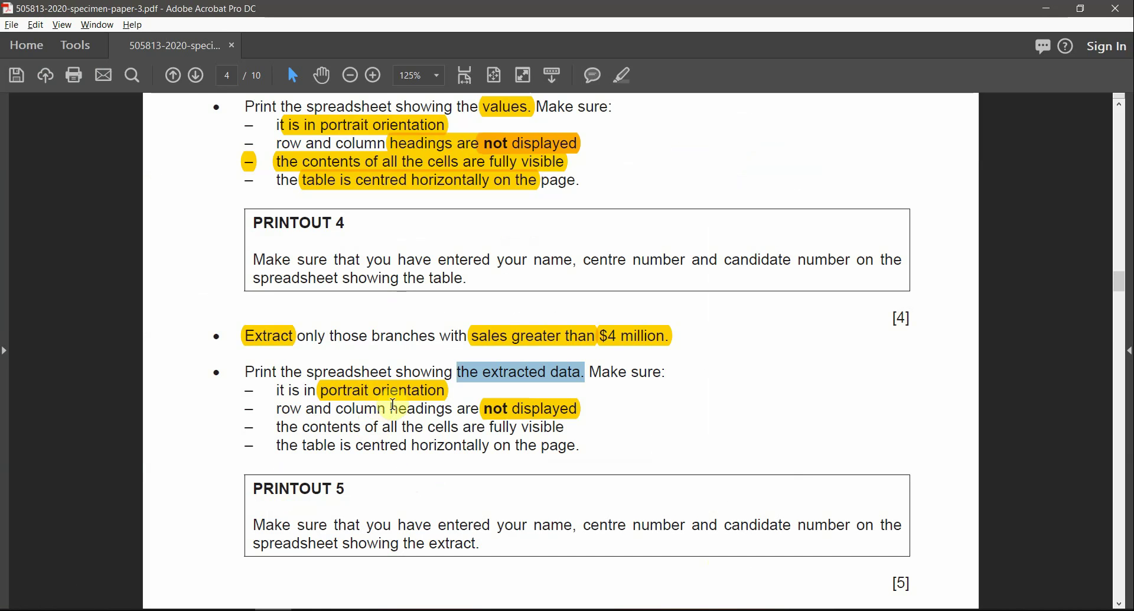
pyautogui.hotkey('alt', 'Tab')
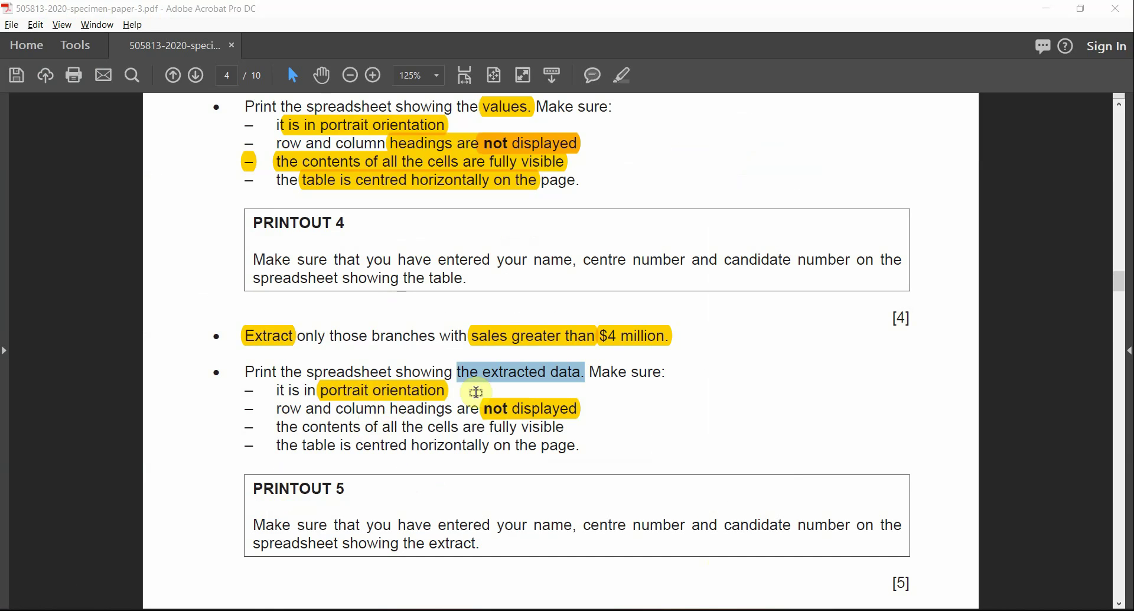
pyautogui.hotkey('alt', 'Tab')
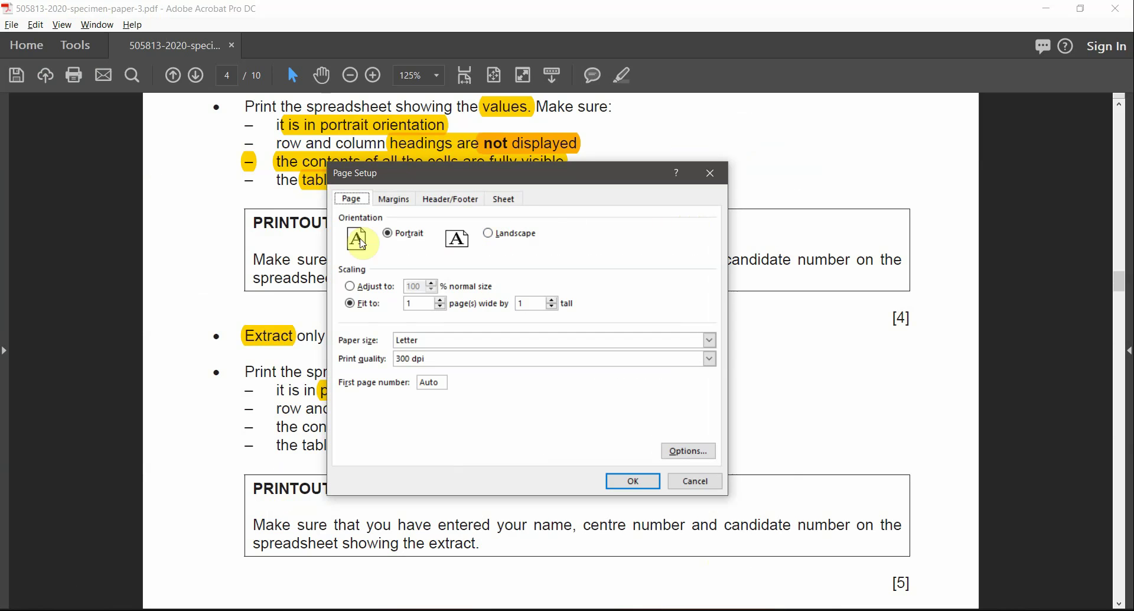
pyautogui.click(504, 198)
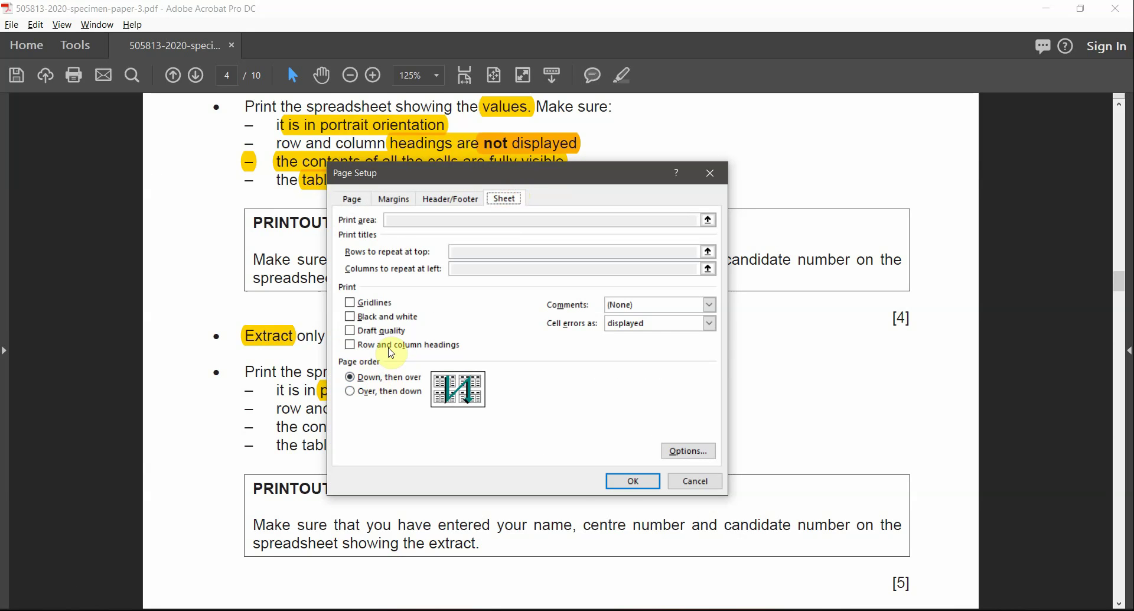
pyautogui.click(633, 480)
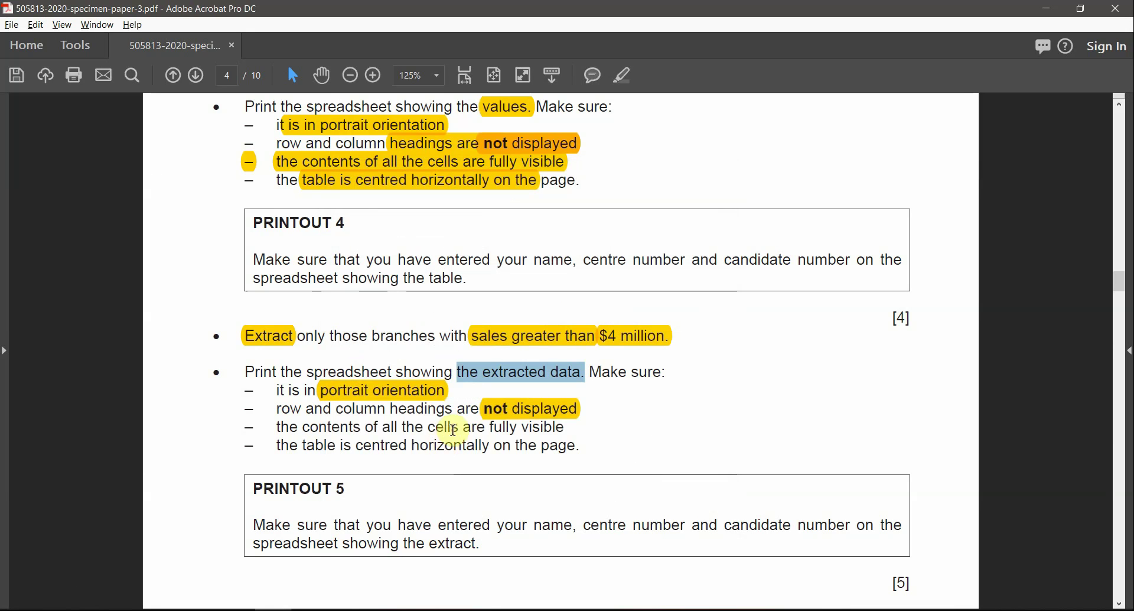
# Step: Highlight 'centred horizontally' in the exam paper and centre the table horizontally on the page
pyautogui.moveTo(305, 427); pyautogui.dragTo(484, 426)
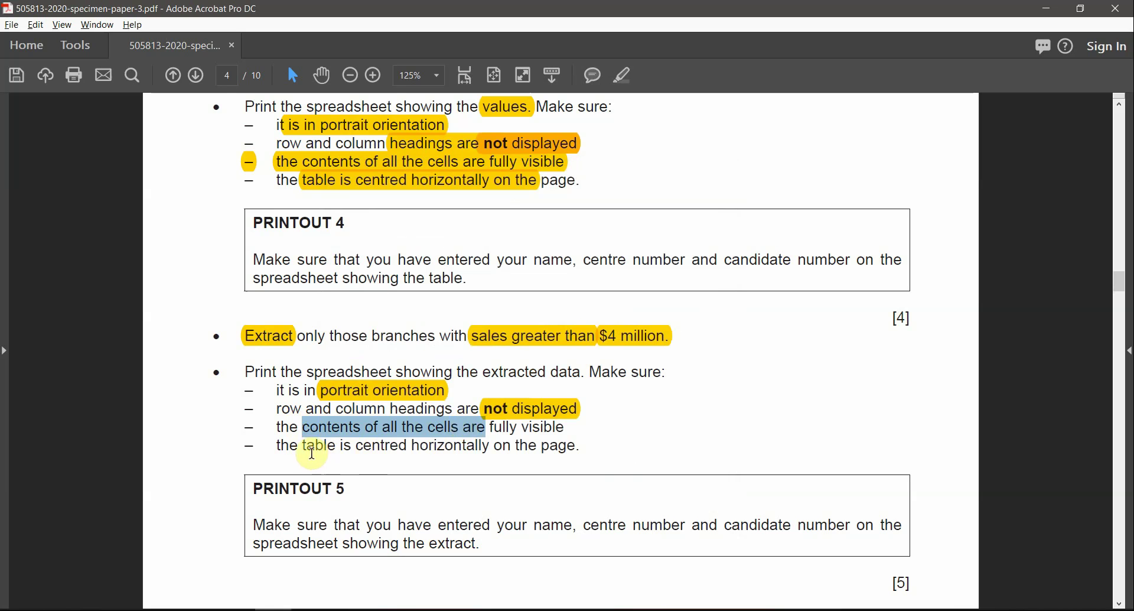
pyautogui.moveTo(303, 446); pyautogui.dragTo(491, 447)
pyautogui.click(386, 447)
pyautogui.click(625, 76)
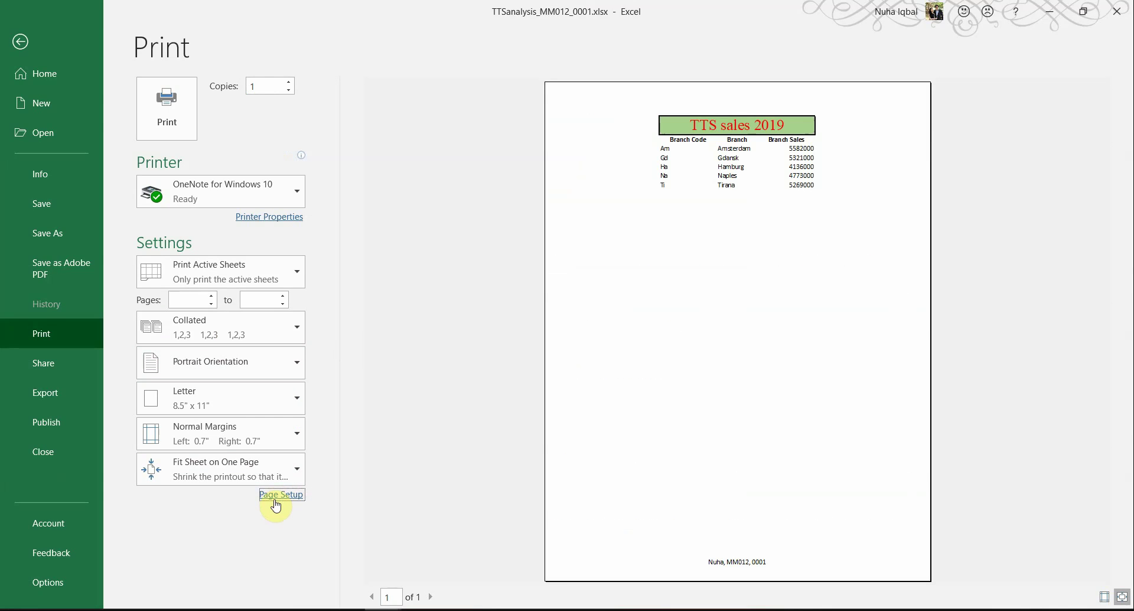
pyautogui.click(272, 495)
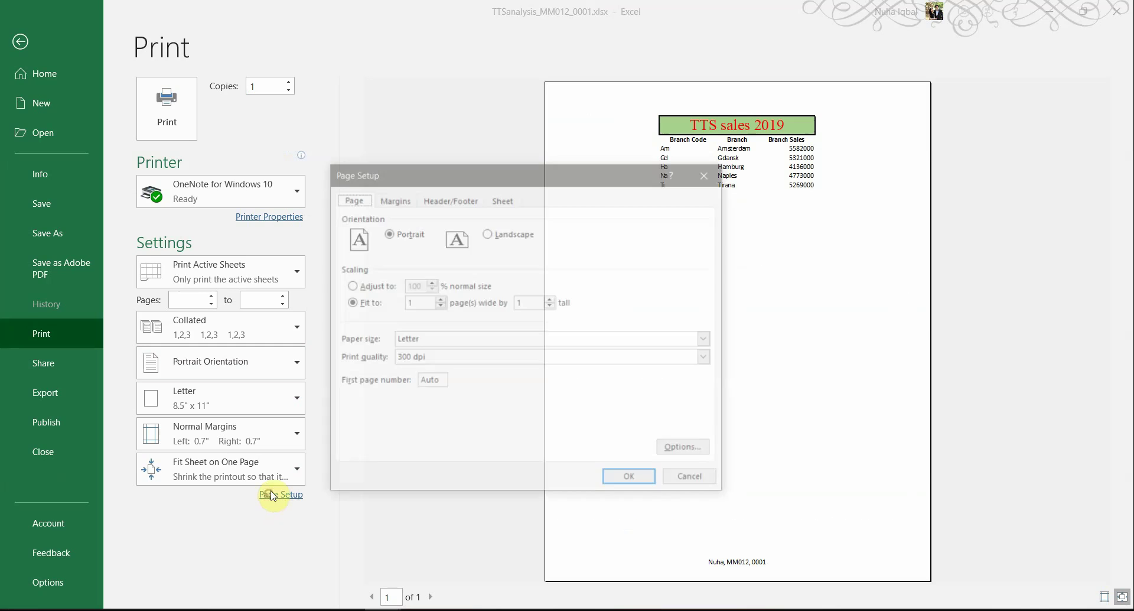
pyautogui.click(392, 199)
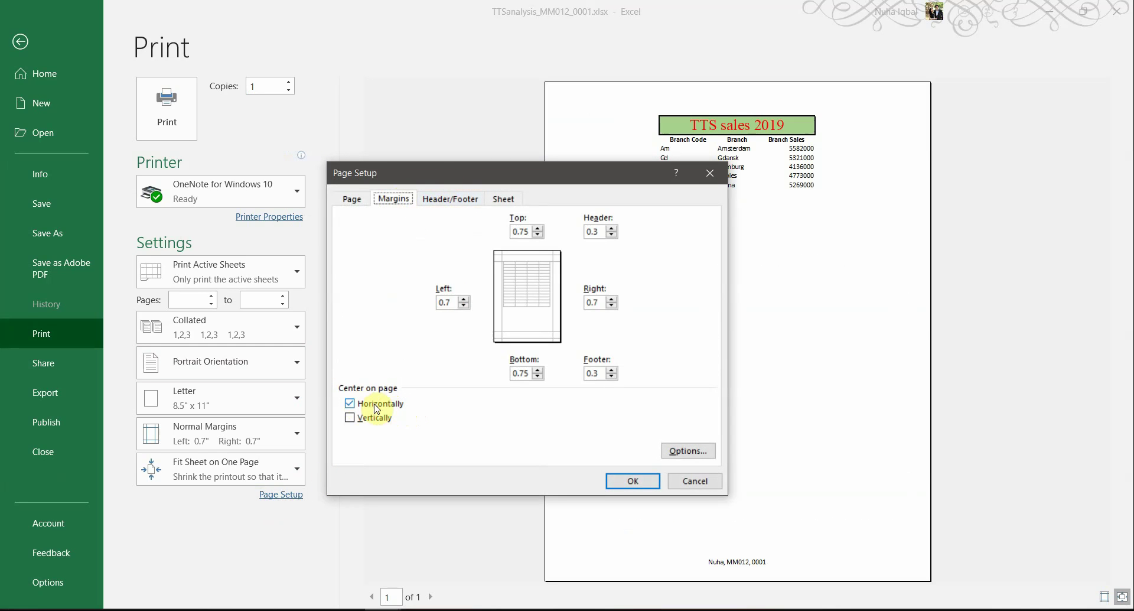
pyautogui.click(632, 483)
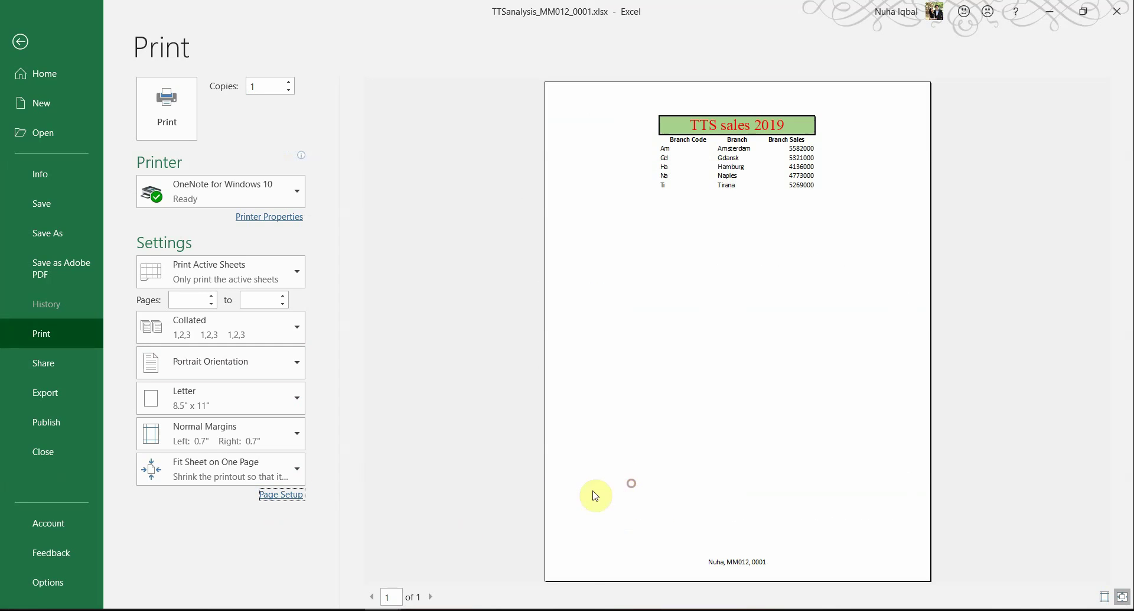
# Step: Check the PRINTOUT 5 note, then leave print preview for the filtered worksheet
pyautogui.hotkey('alt', 'Tab')
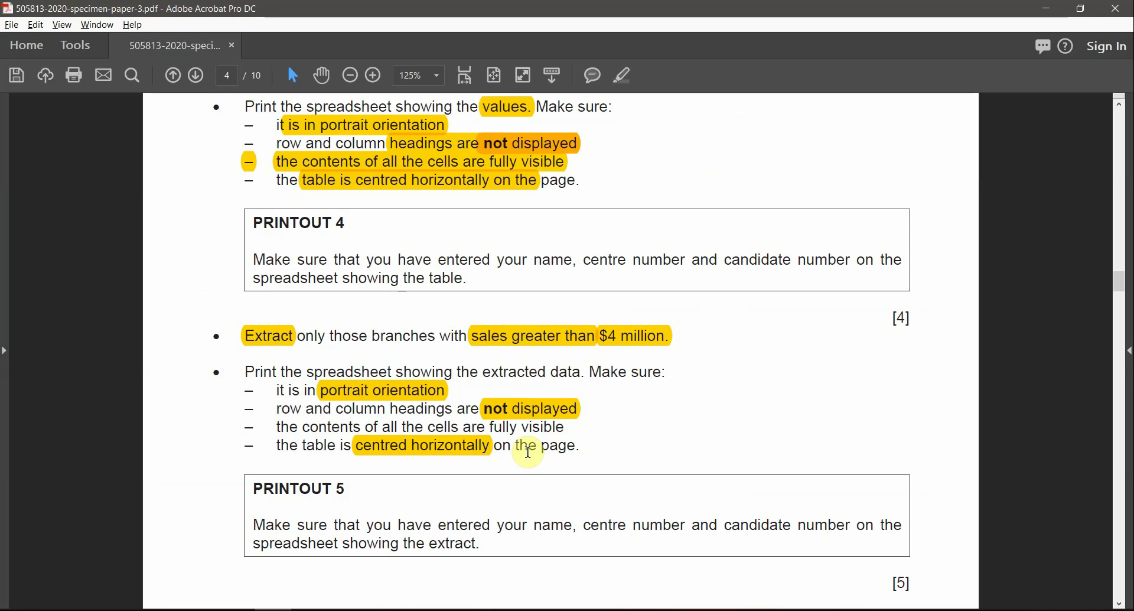
pyautogui.moveTo(631, 524); pyautogui.dragTo(790, 524)
pyautogui.hotkey('alt', 'Tab')
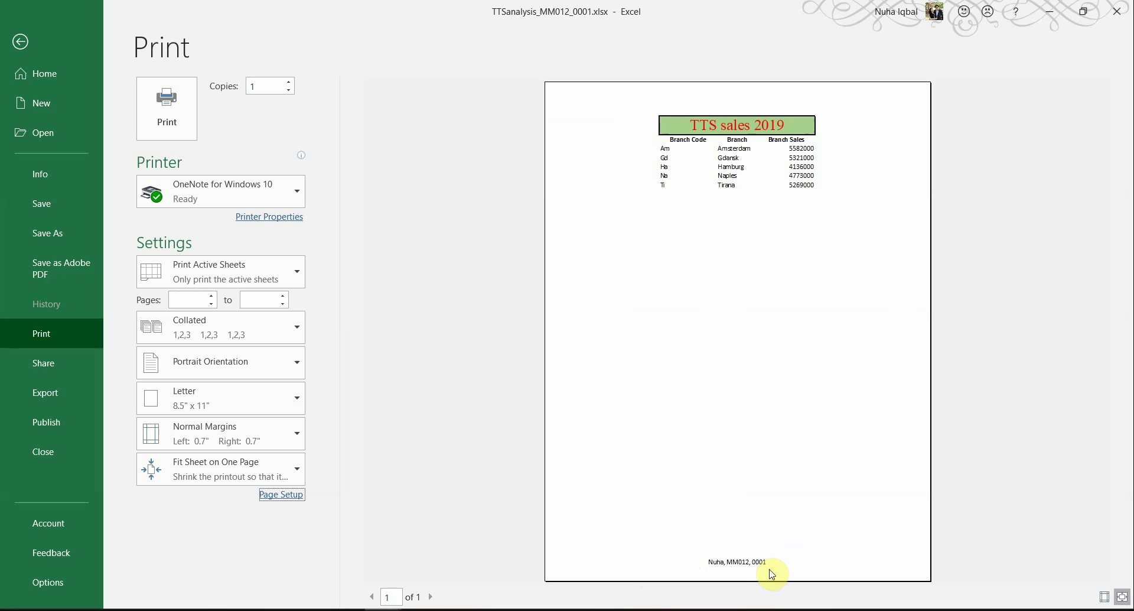
pyautogui.click(20, 42)
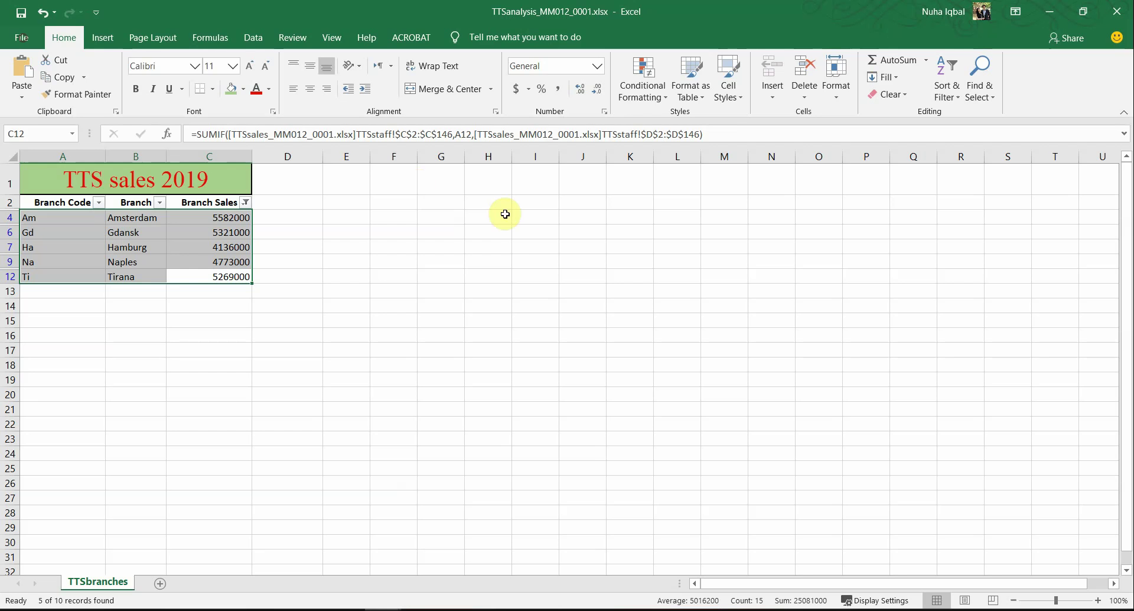
# Step: Highlight 'the data for all of the branches' and read ahead to the PRINTOUT 6 and cell B13 tasks
pyautogui.hotkey('alt', 'Tab')
pyautogui.scroll(-2, 499, 294)
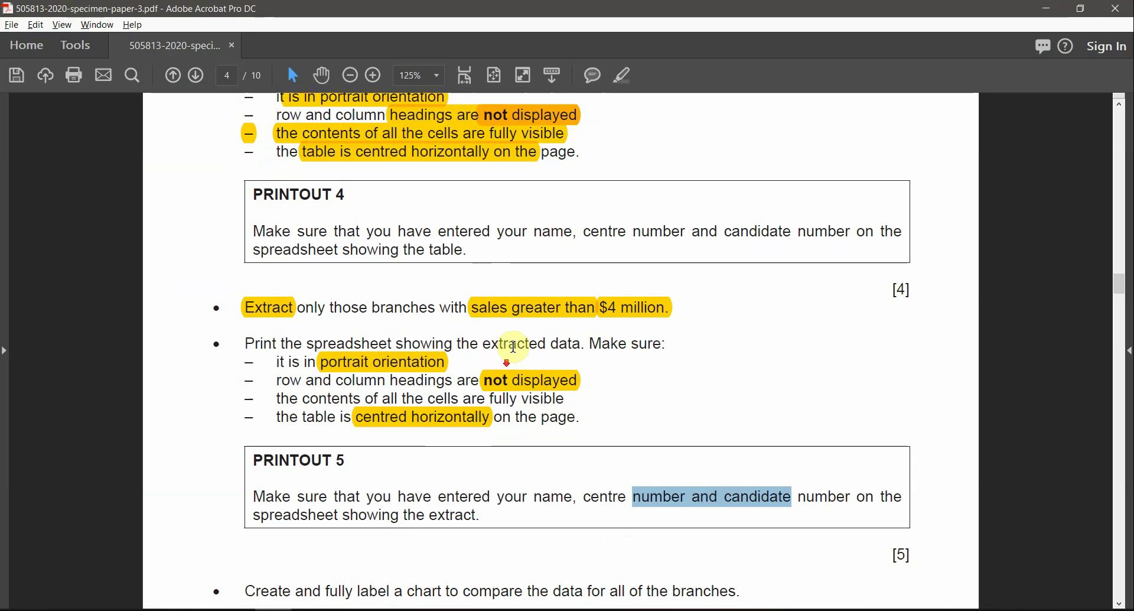
pyautogui.scroll(-5, 528, 425)
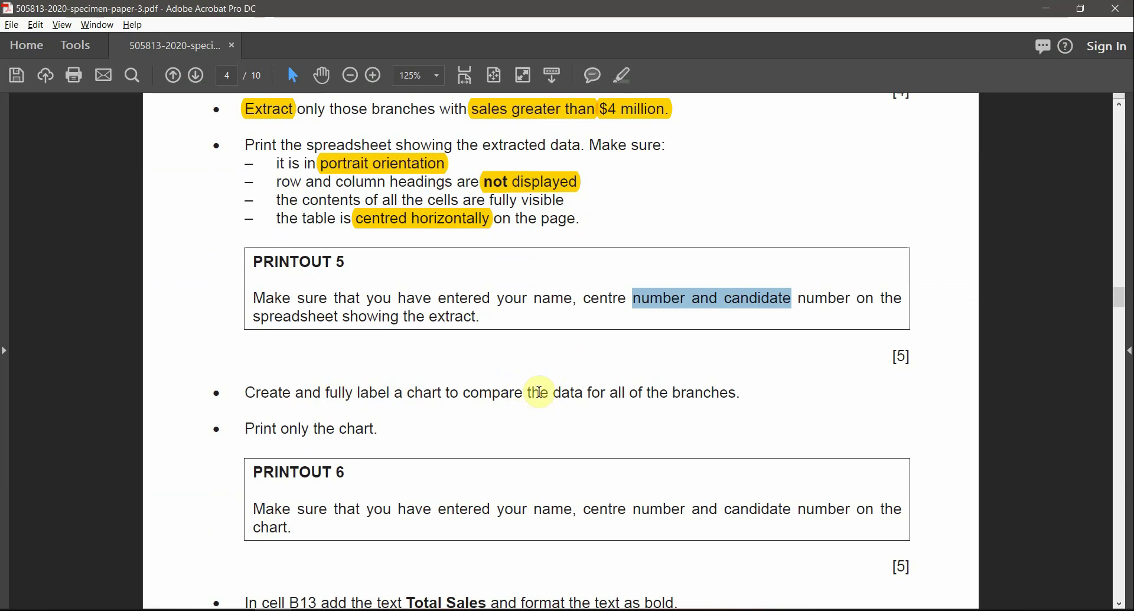
pyautogui.moveTo(738, 392); pyautogui.dragTo(527, 392)
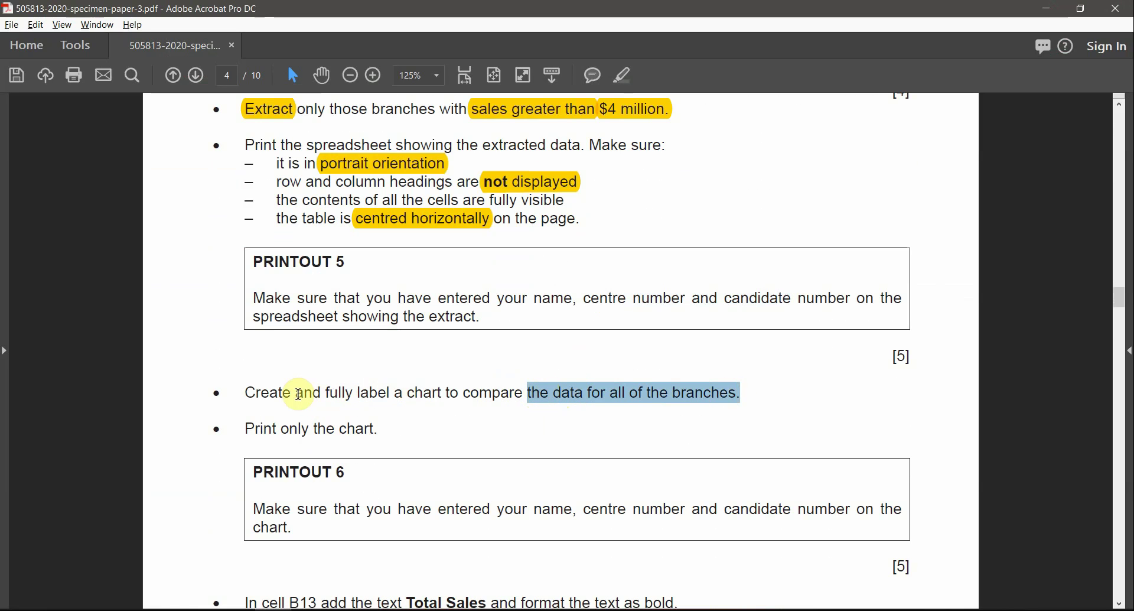
pyautogui.click(625, 82)
pyautogui.scroll(-2, 374, 425)
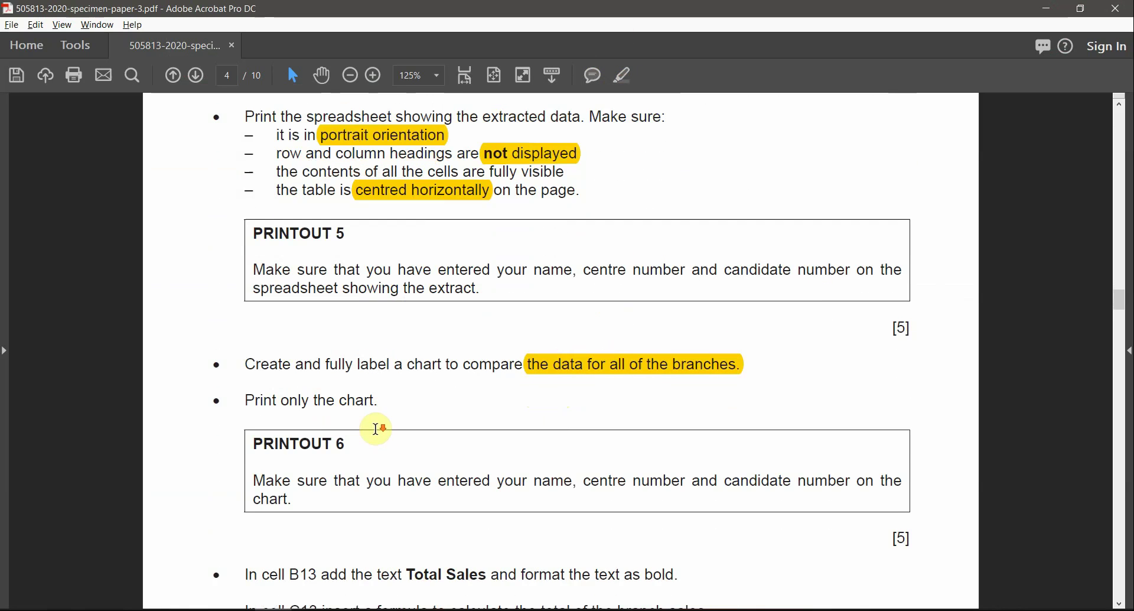
pyautogui.click(319, 387)
pyautogui.scroll(-1, 661, 372)
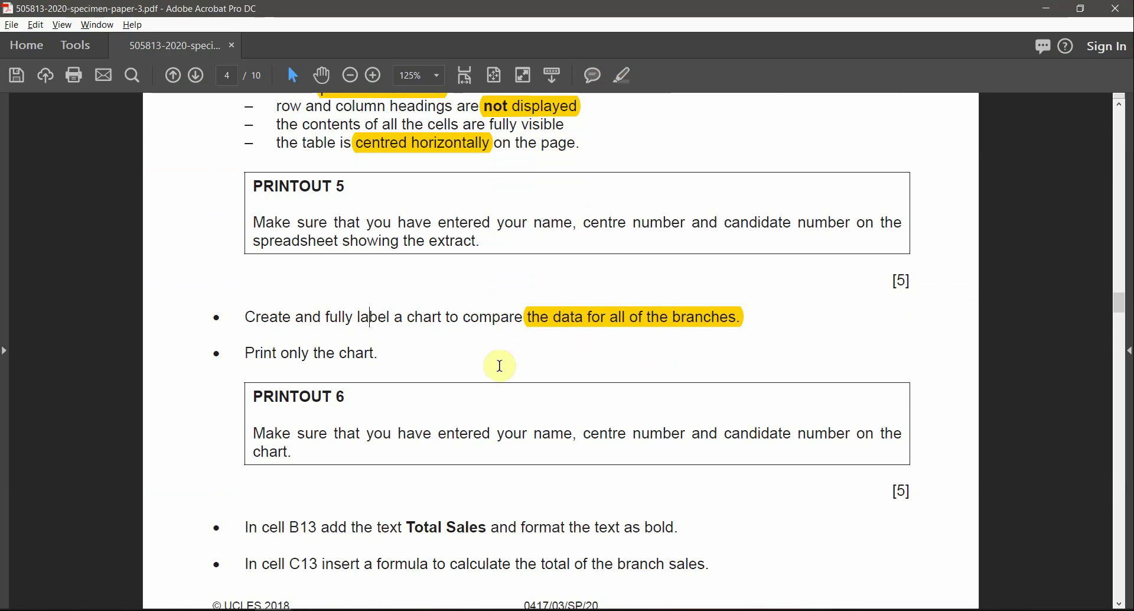
pyautogui.hotkey('alt', 'Tab')
pyautogui.click(235, 324)
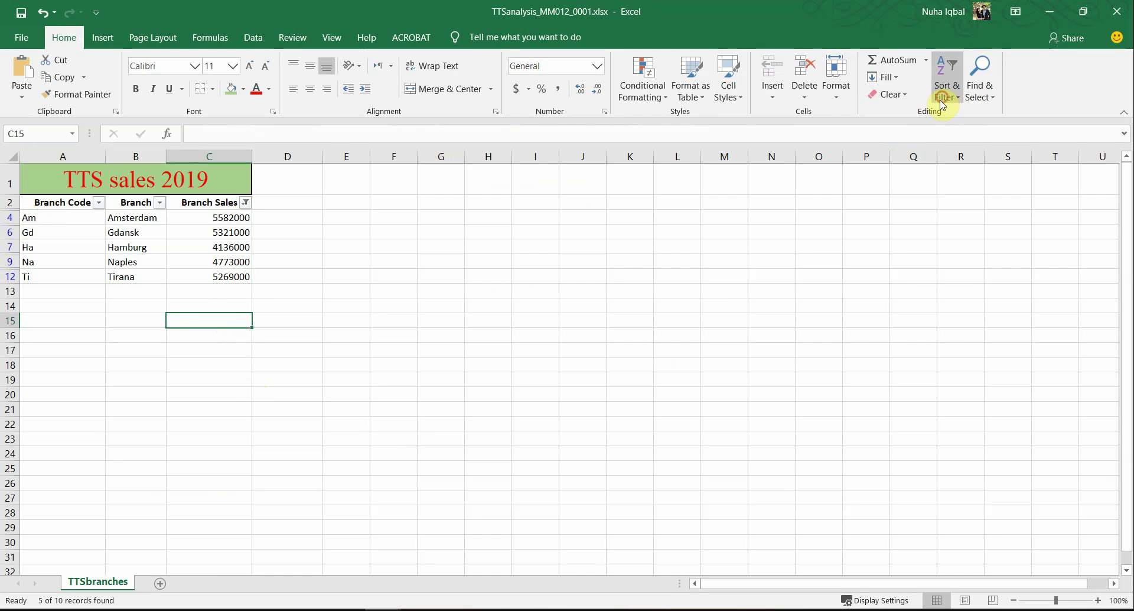
# Step: Turn off the filter so all ten branches show again
pyautogui.click(944, 94)
pyautogui.click(954, 166)
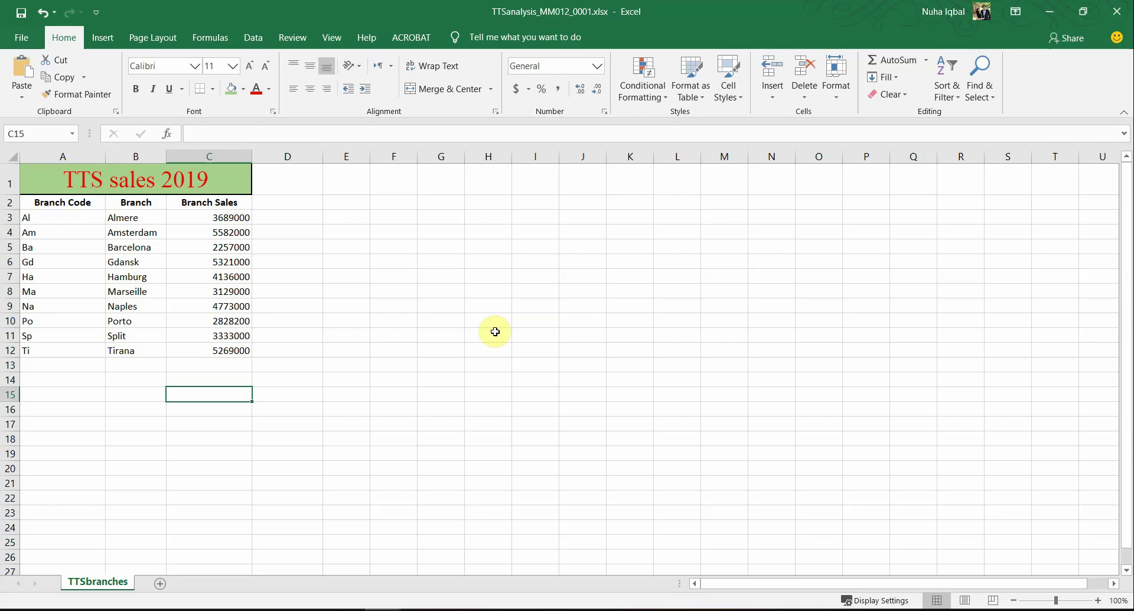
pyautogui.click(267, 347)
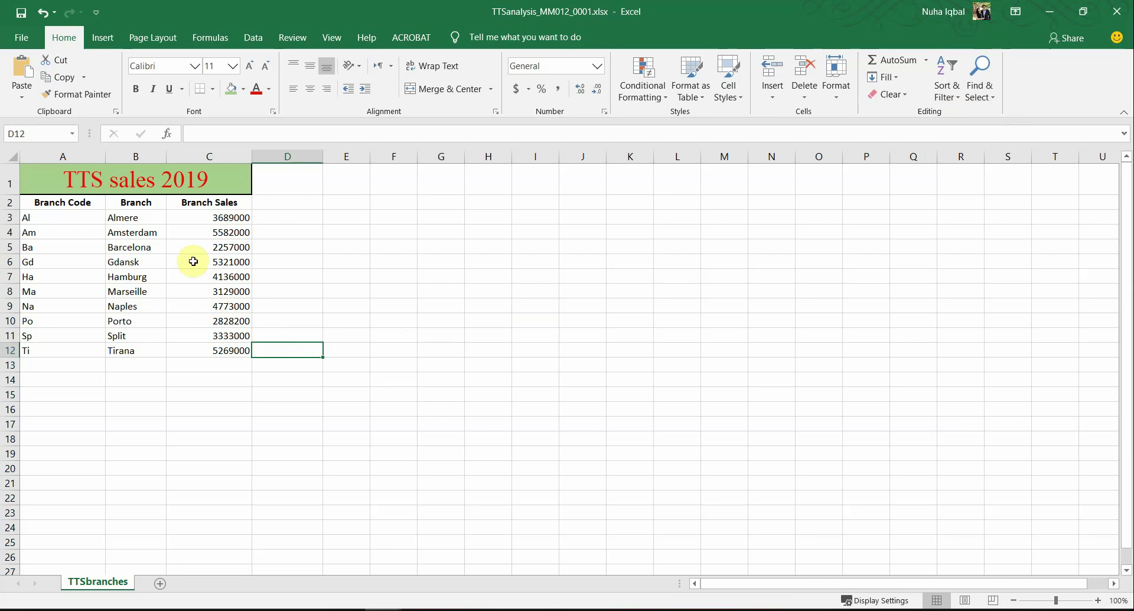
pyautogui.moveTo(83, 218); pyautogui.dragTo(82, 348)
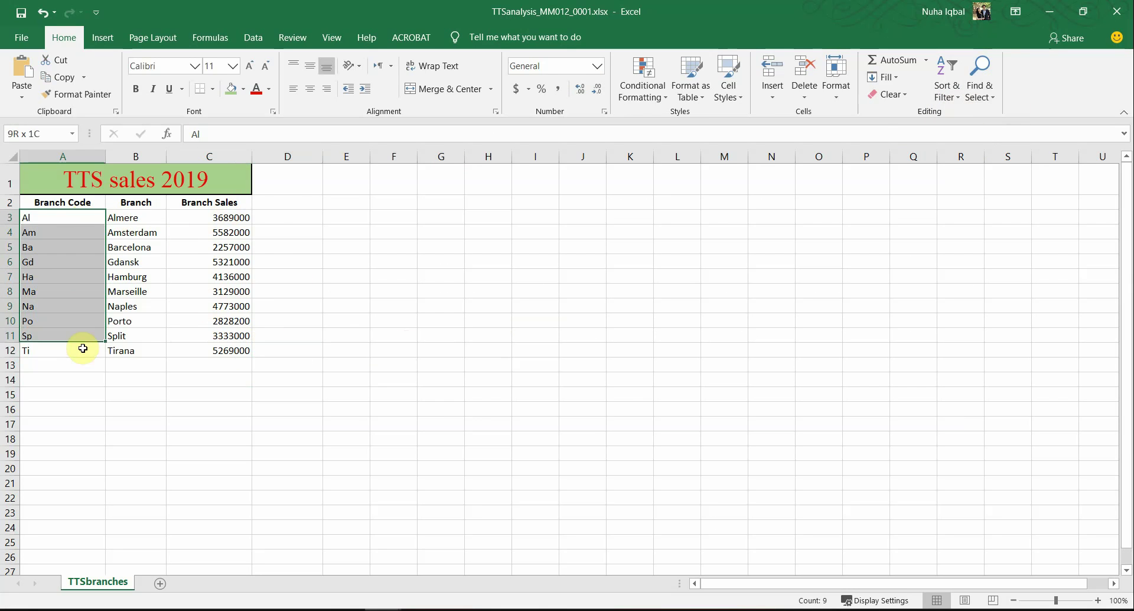
pyautogui.moveTo(148, 218); pyautogui.dragTo(137, 354)
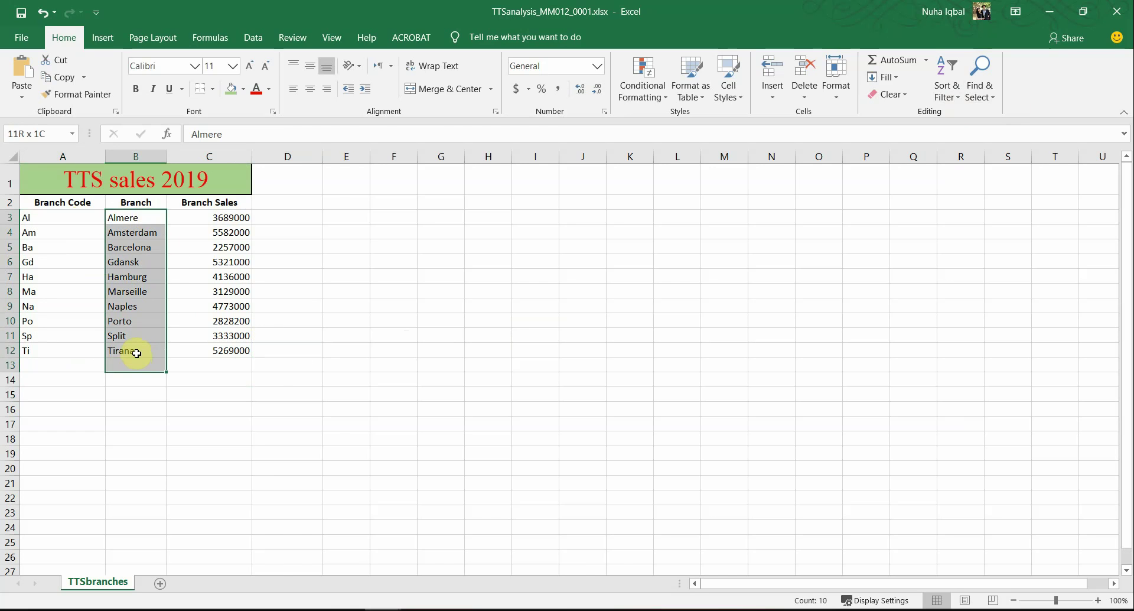
pyautogui.click(261, 371)
# Step: Reread the chart task in the exam paper, selecting 'label a chart to compare'
pyautogui.hotkey('alt', 'Tab')
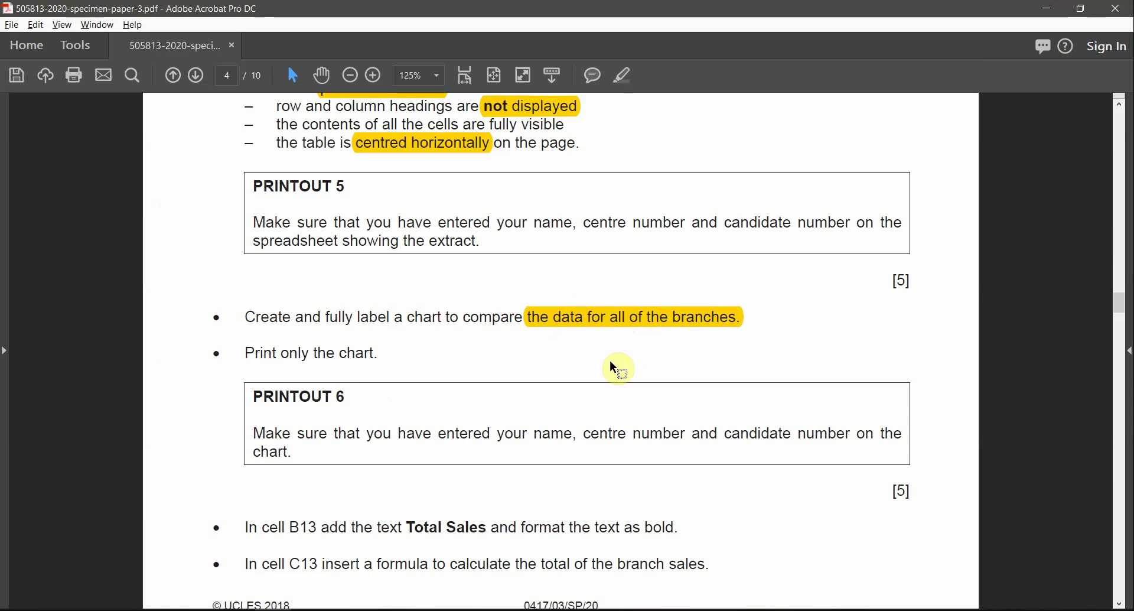
pyautogui.hotkey('alt', 'Tab')
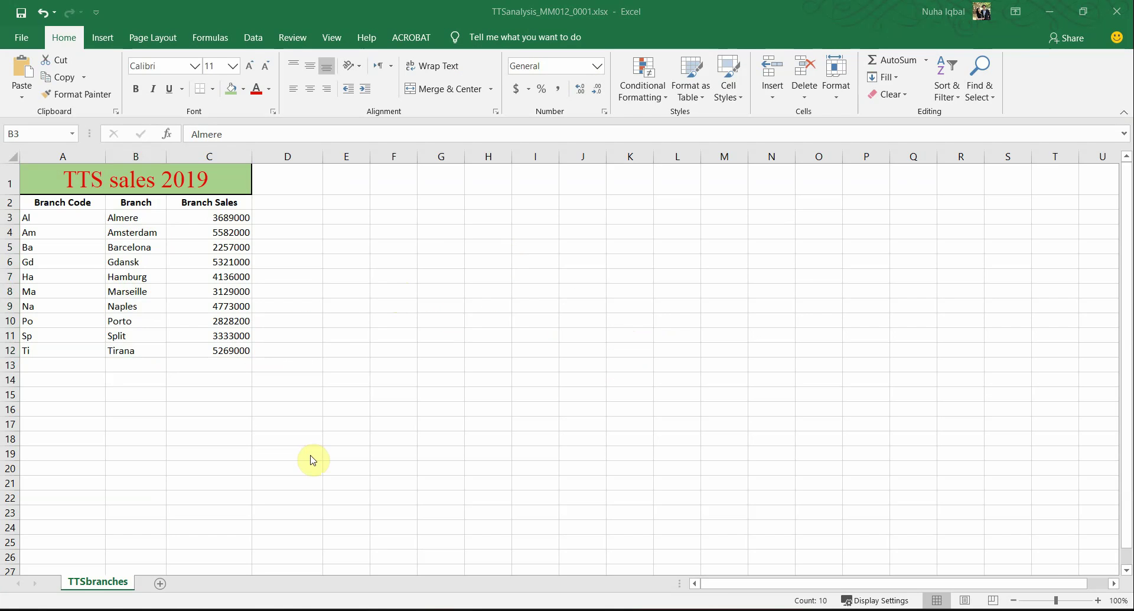
pyautogui.hotkey('alt', 'Tab')
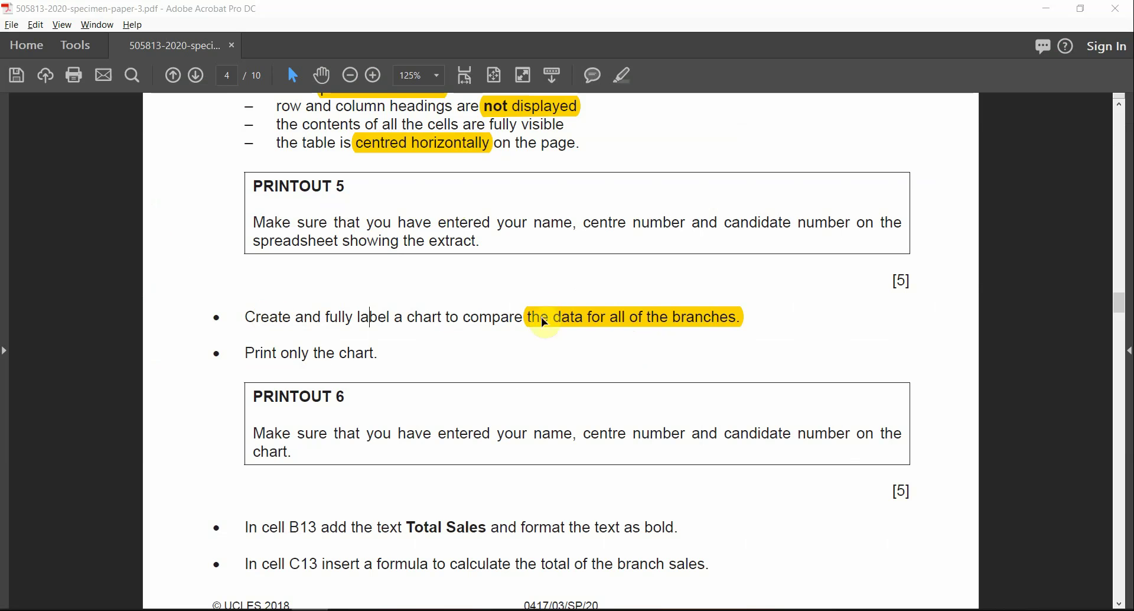
pyautogui.doubleClick(372, 318)
pyautogui.moveTo(405, 320); pyautogui.dragTo(605, 319)
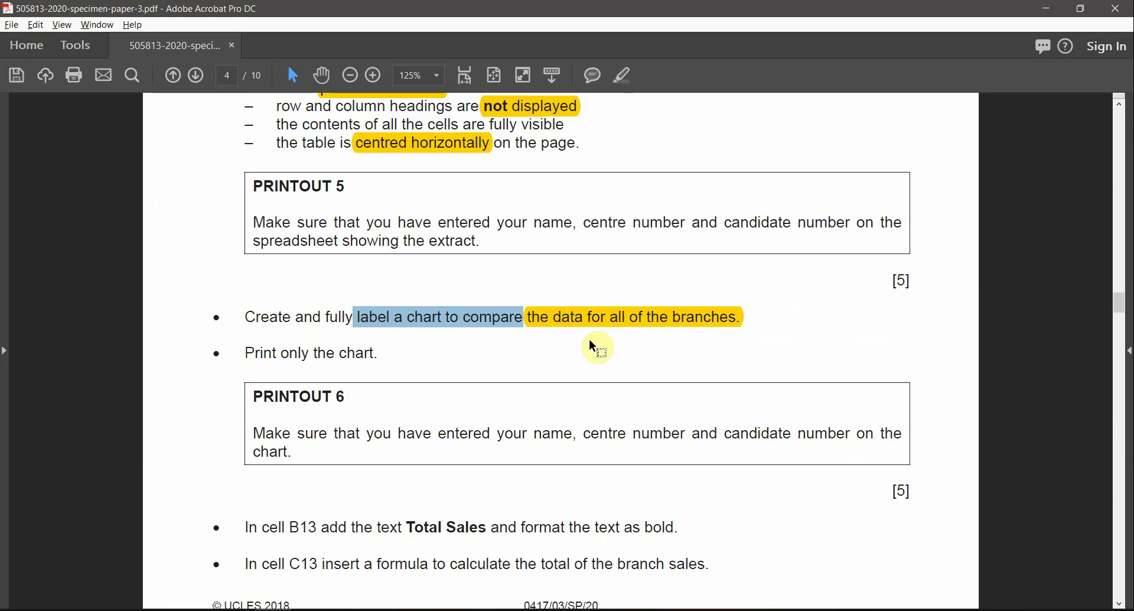
pyautogui.hotkey('alt', 'Tab')
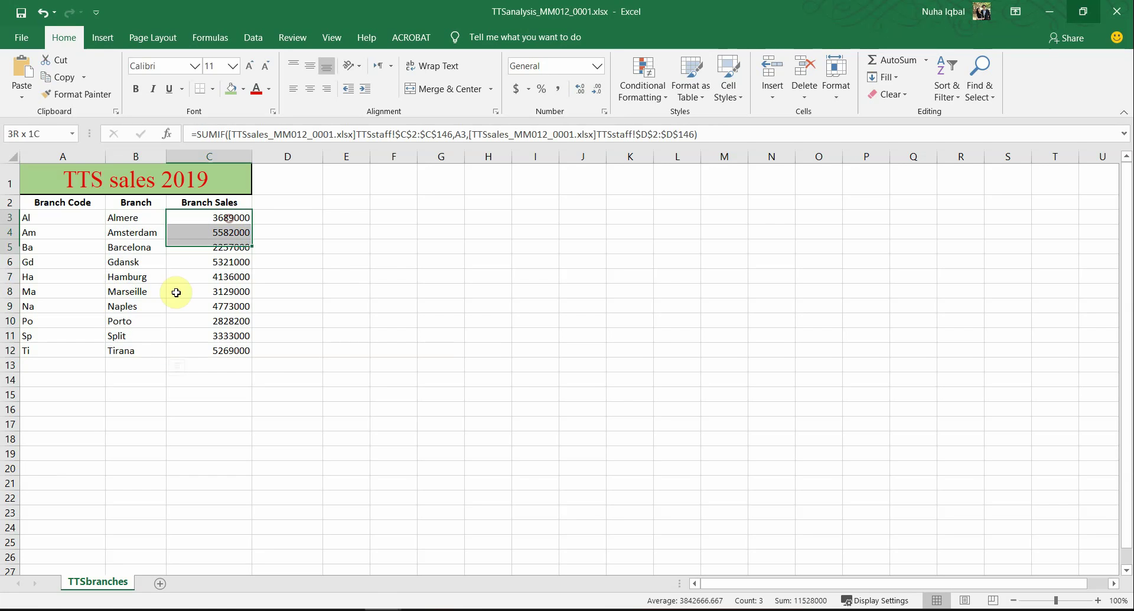
# Step: Select the branch names and sales in B3:C12 as chart data
pyautogui.moveTo(176, 292); pyautogui.dragTo(115, 348)
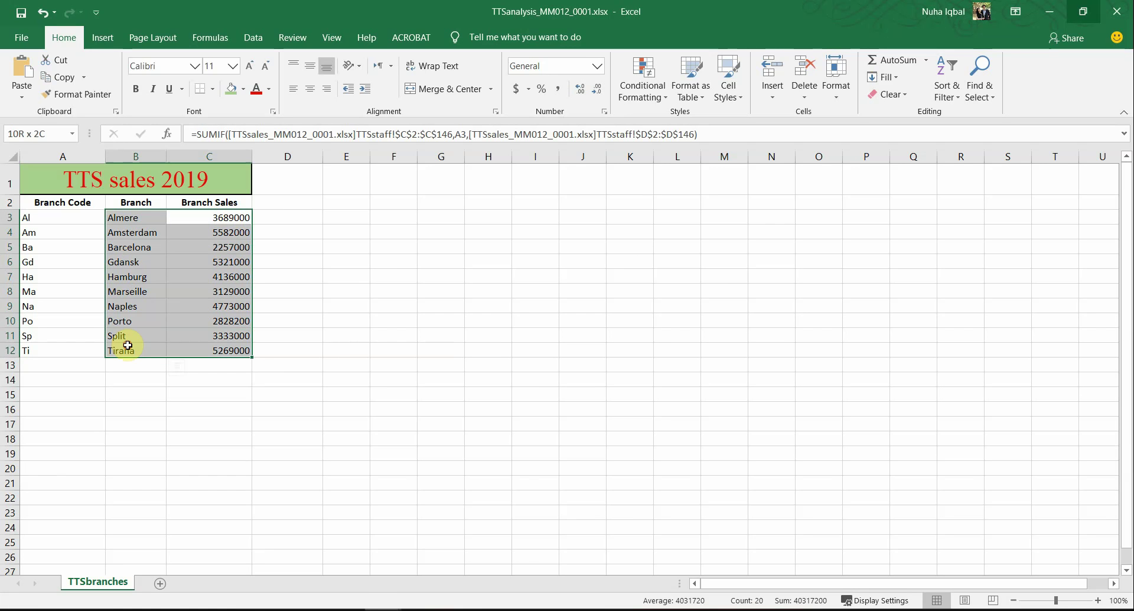
pyautogui.click(189, 233)
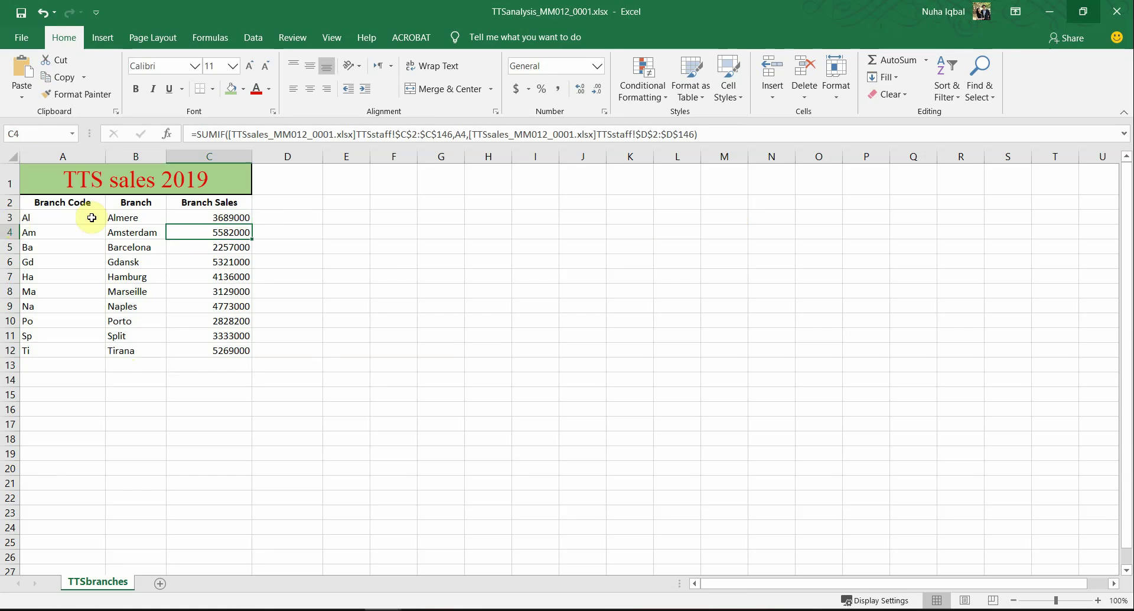
pyautogui.moveTo(125, 218); pyautogui.dragTo(200, 343)
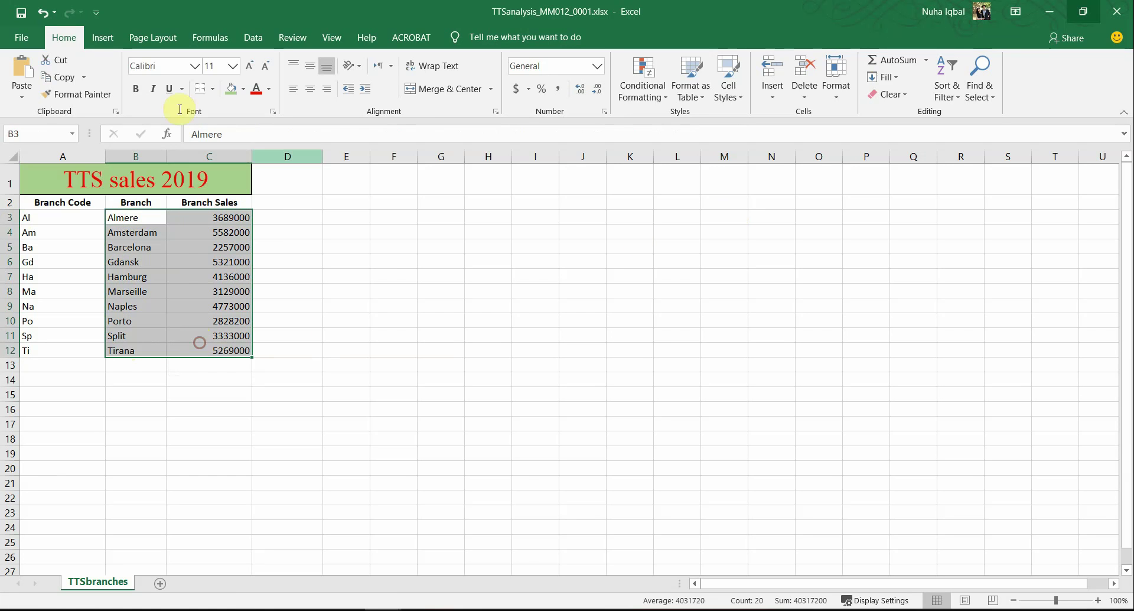
pyautogui.click(101, 38)
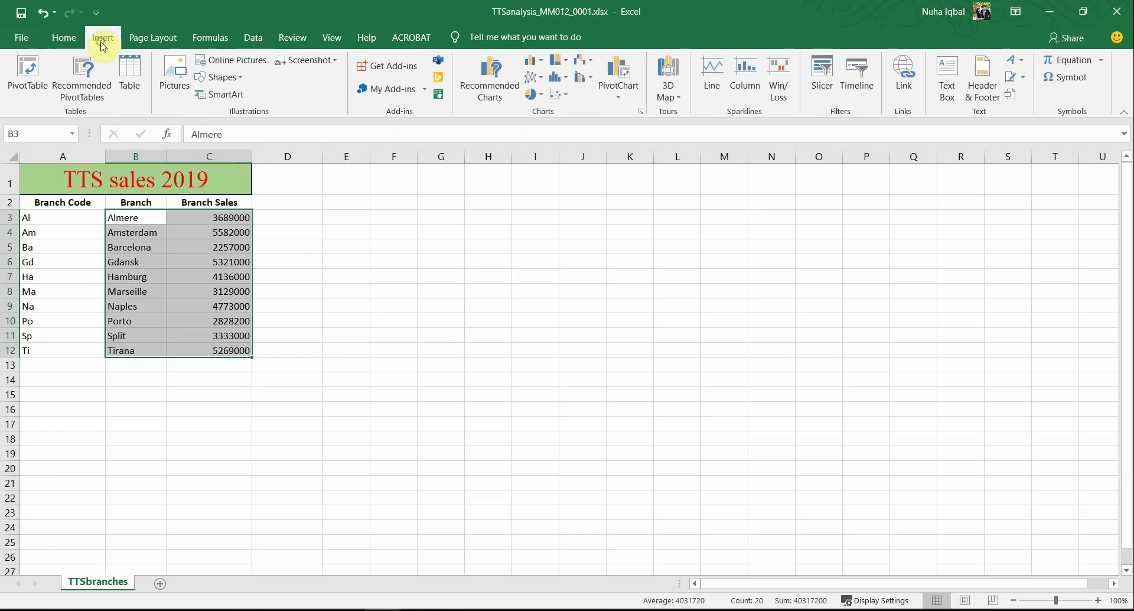
# Step: Insert a Clustered Column chart of the ten branches' sales and move it beside the table
pyautogui.click(490, 95)
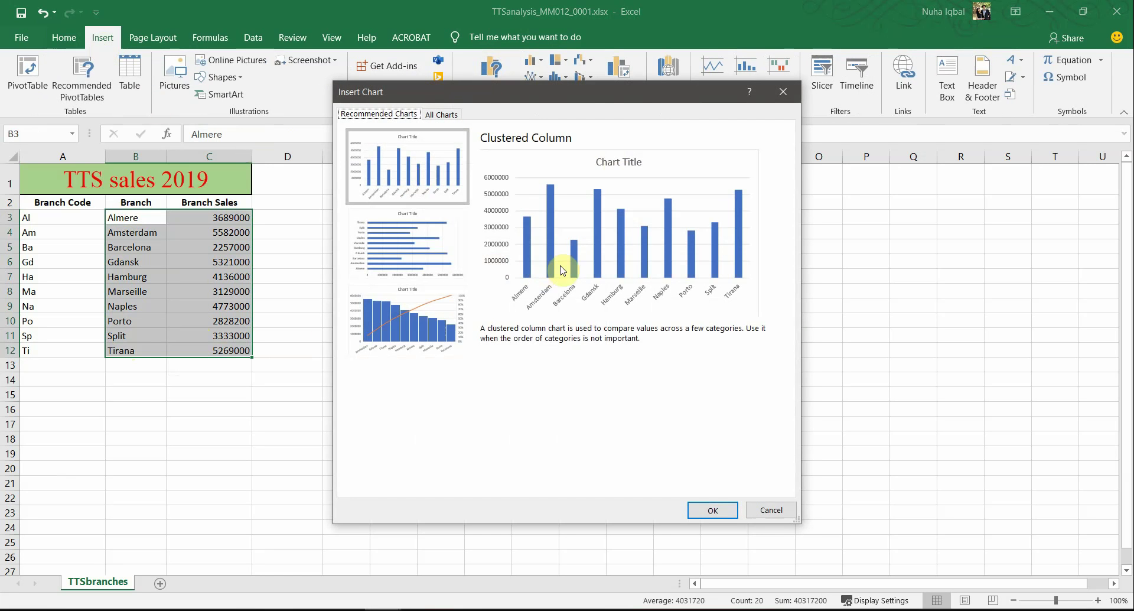
pyautogui.moveTo(608, 85); pyautogui.dragTo(600, 154)
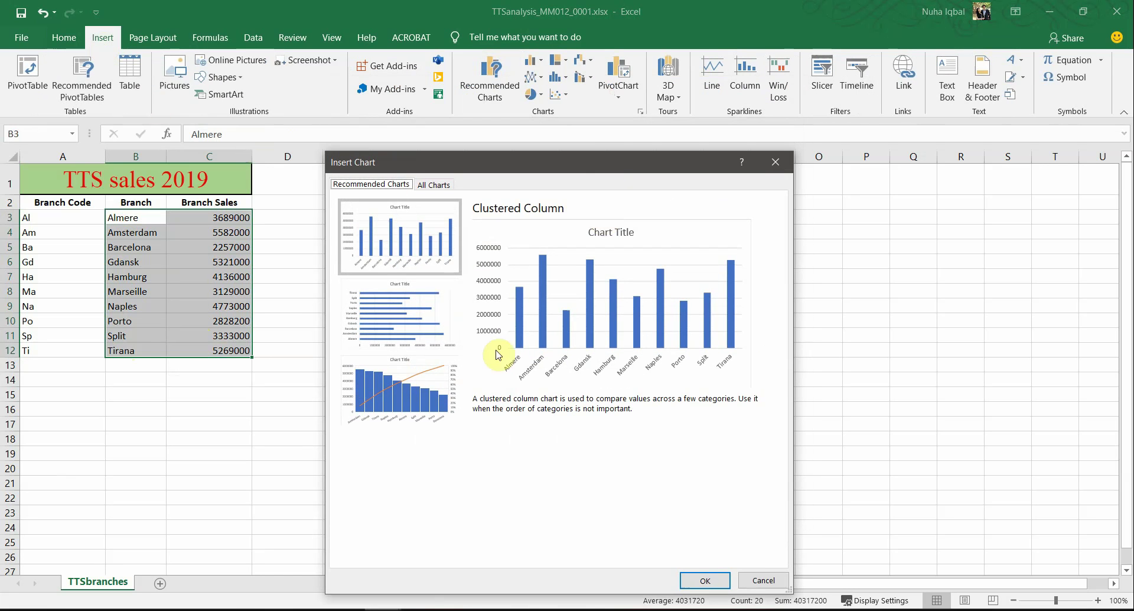
pyautogui.click(703, 582)
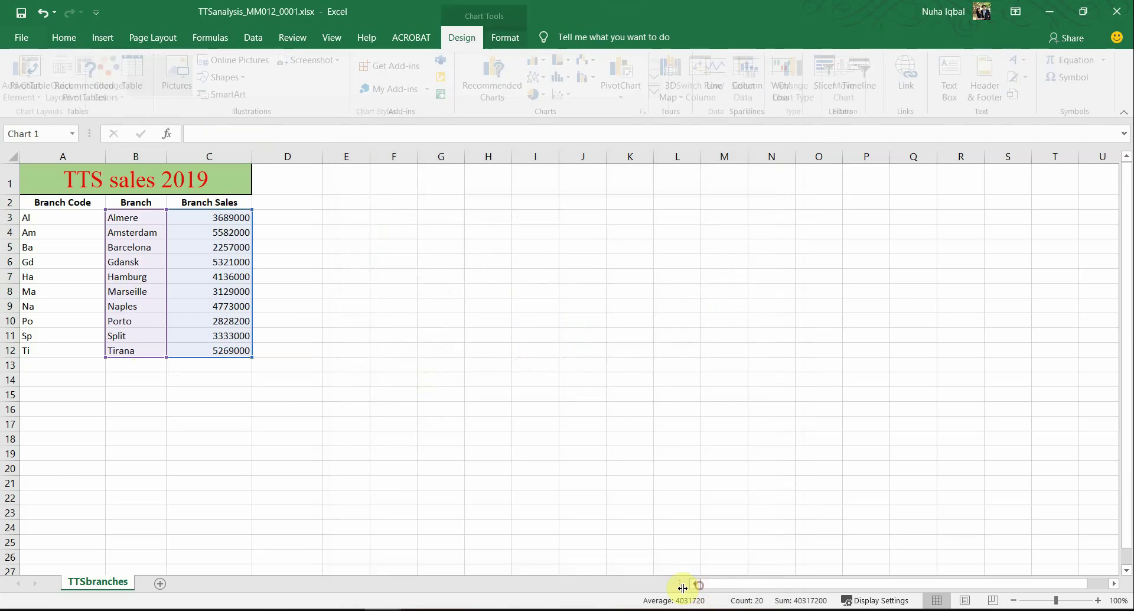
pyautogui.moveTo(475, 281); pyautogui.dragTo(423, 240)
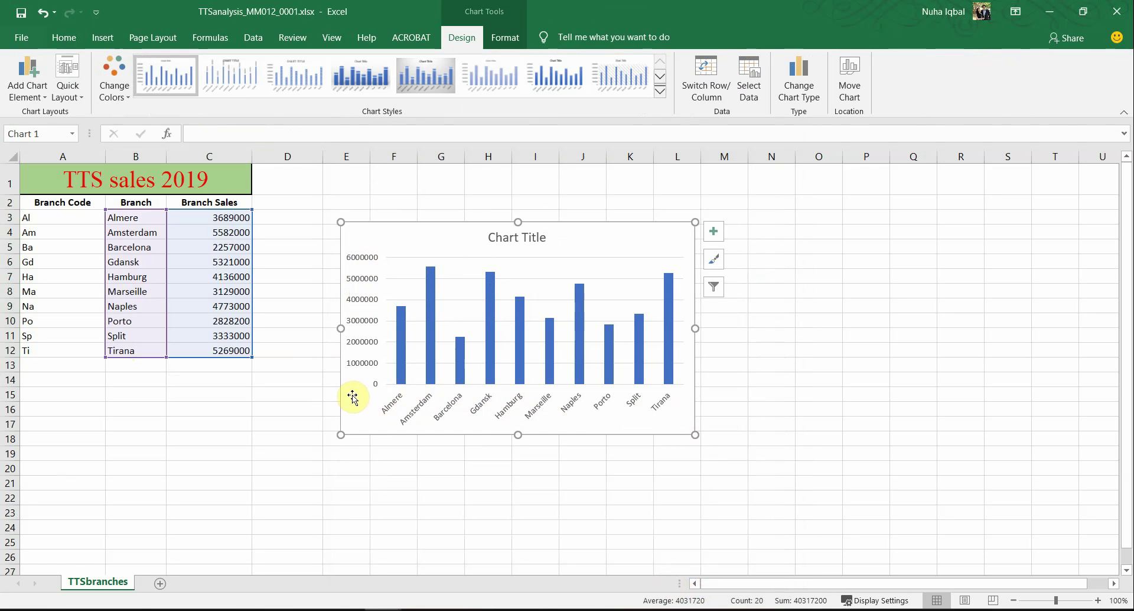
pyautogui.hotkey('alt', 'Tab')
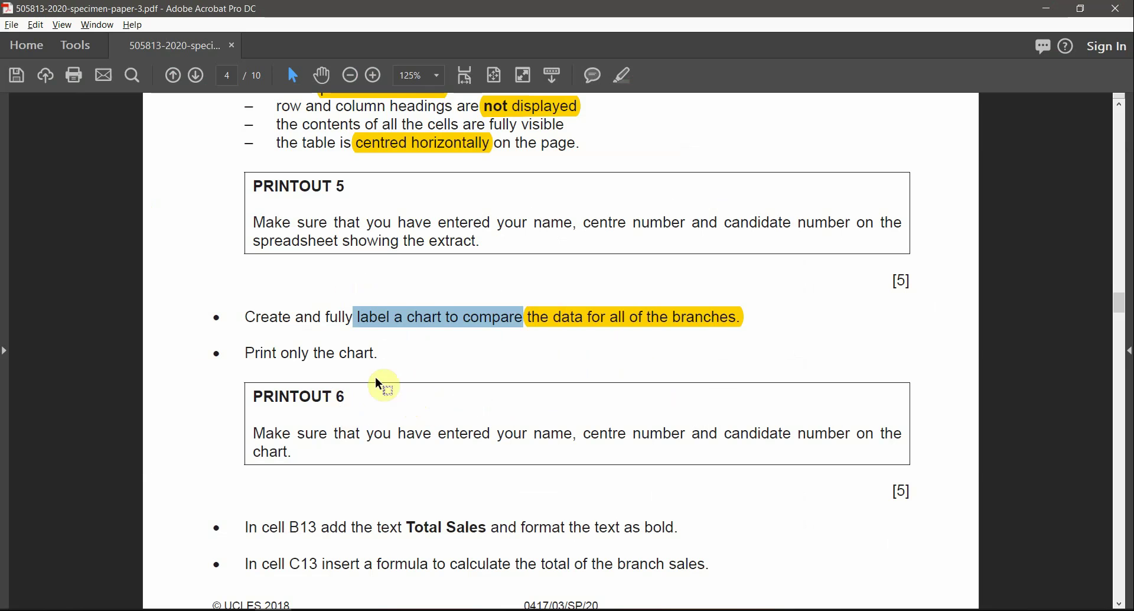
# Step: Highlight 'only the chart' and the PRINTOUT 6 name and centre-number requirement in the exam paper, then return to Excel
pyautogui.click(372, 374)
pyautogui.moveTo(303, 359); pyautogui.dragTo(374, 354)
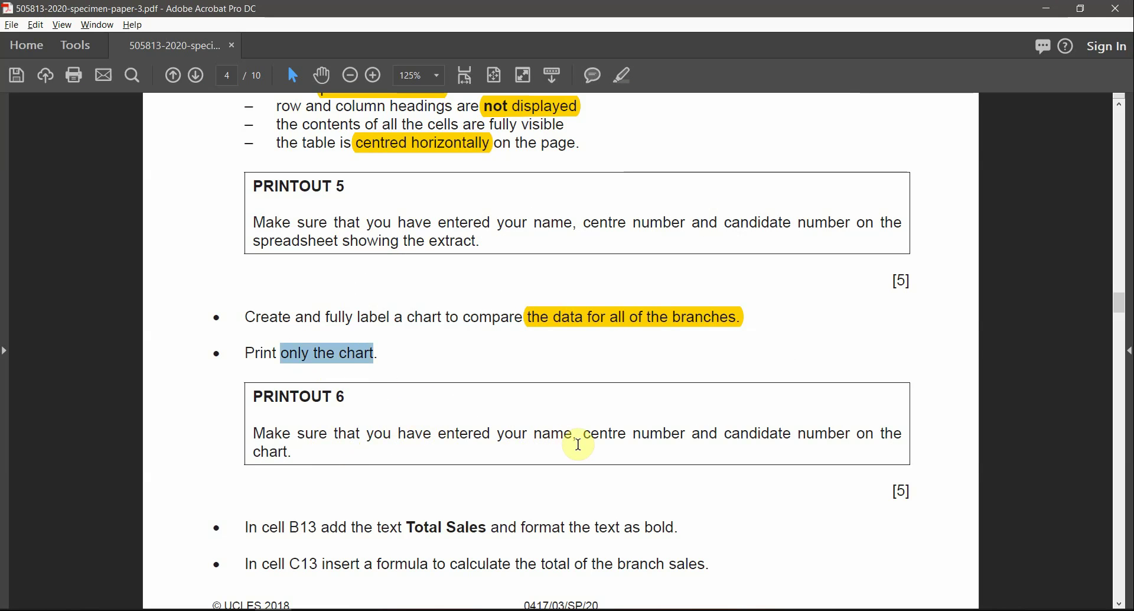
pyautogui.hotkey('alt', 'Tab')
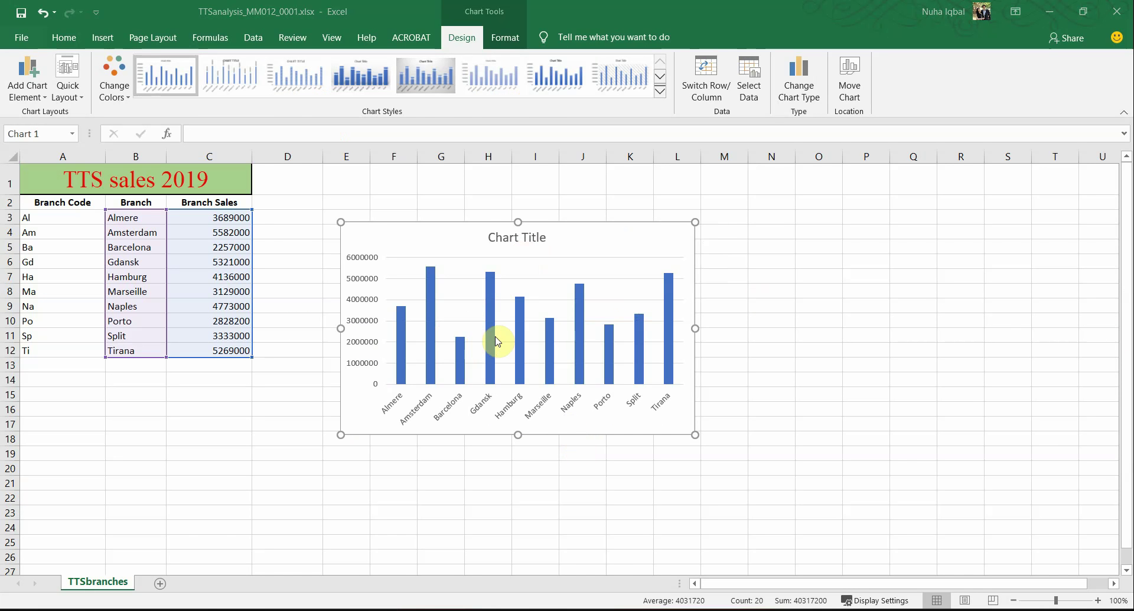
pyautogui.hotkey('alt', 'Tab')
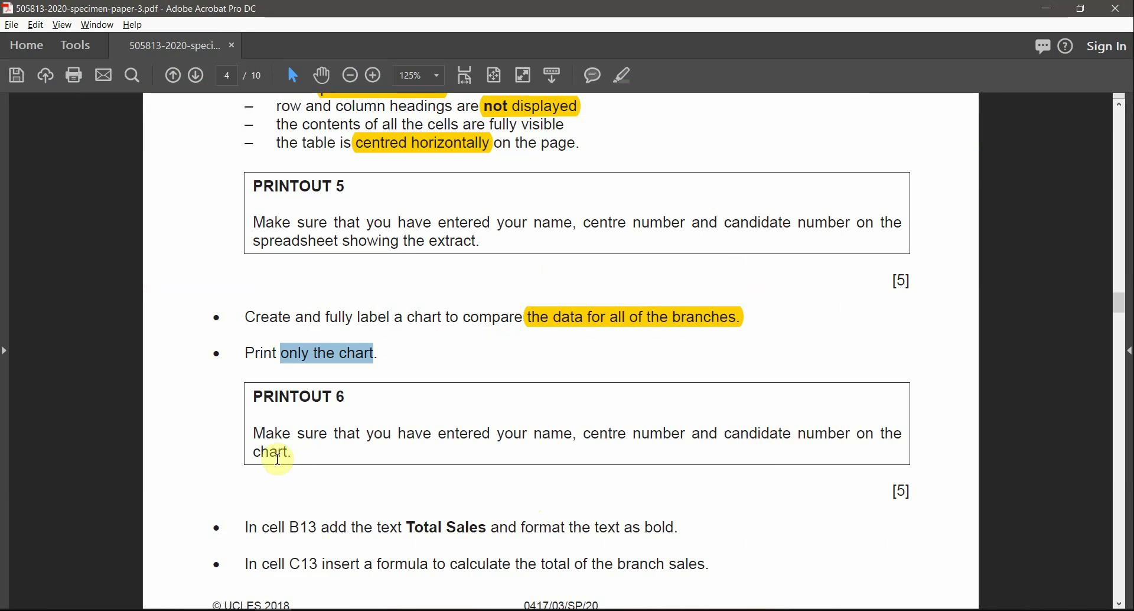
pyautogui.moveTo(298, 451); pyautogui.dragTo(283, 449)
pyautogui.hotkey('alt', 'Tab')
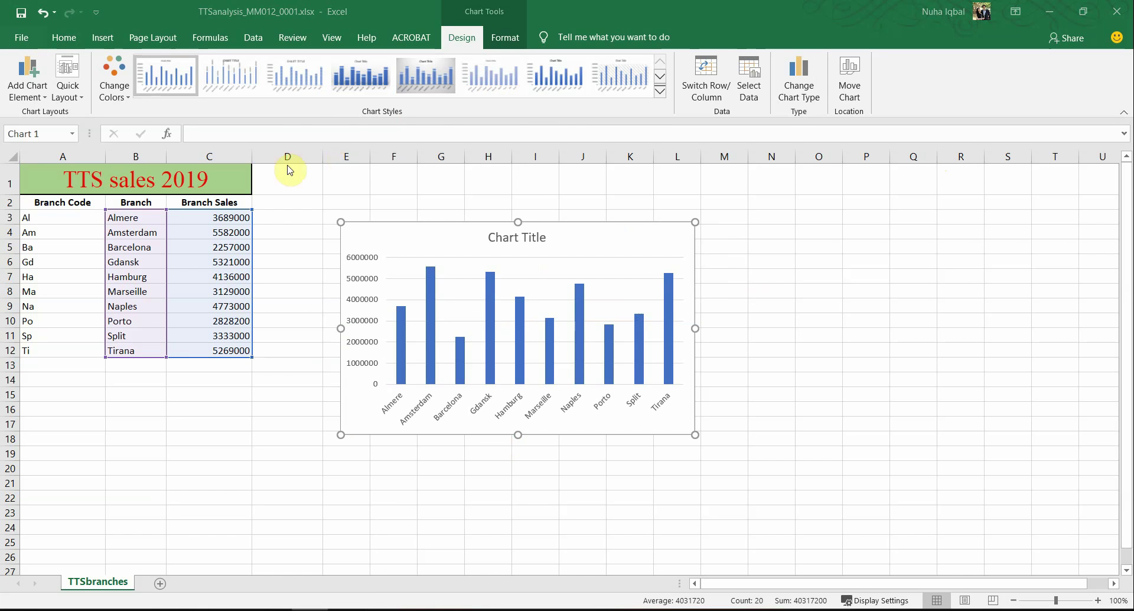
pyautogui.click(274, 609)
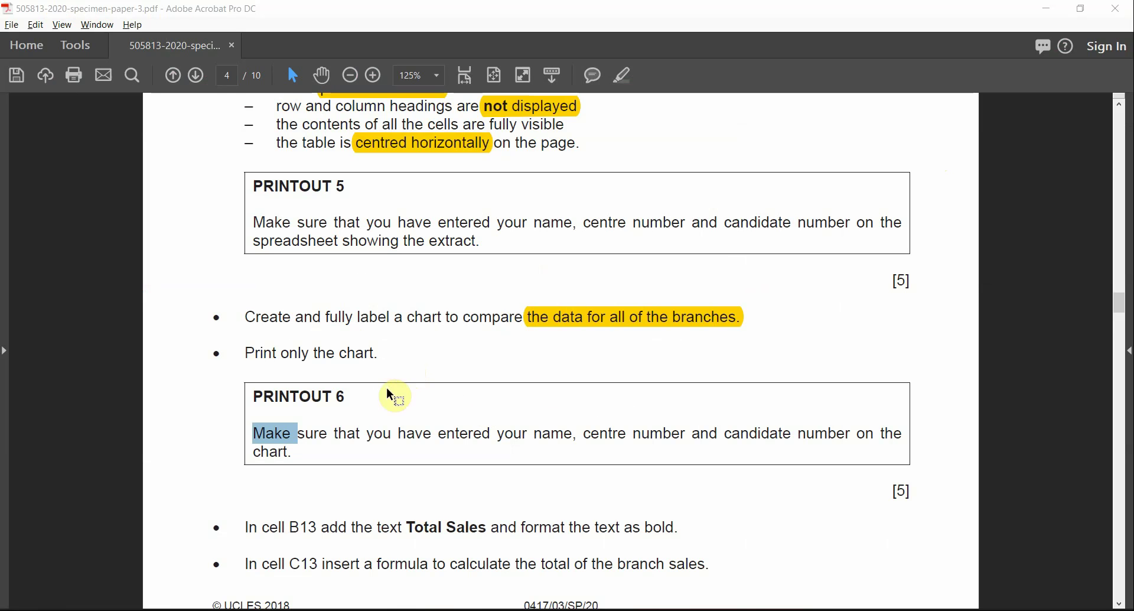
pyautogui.moveTo(533, 433); pyautogui.dragTo(721, 433)
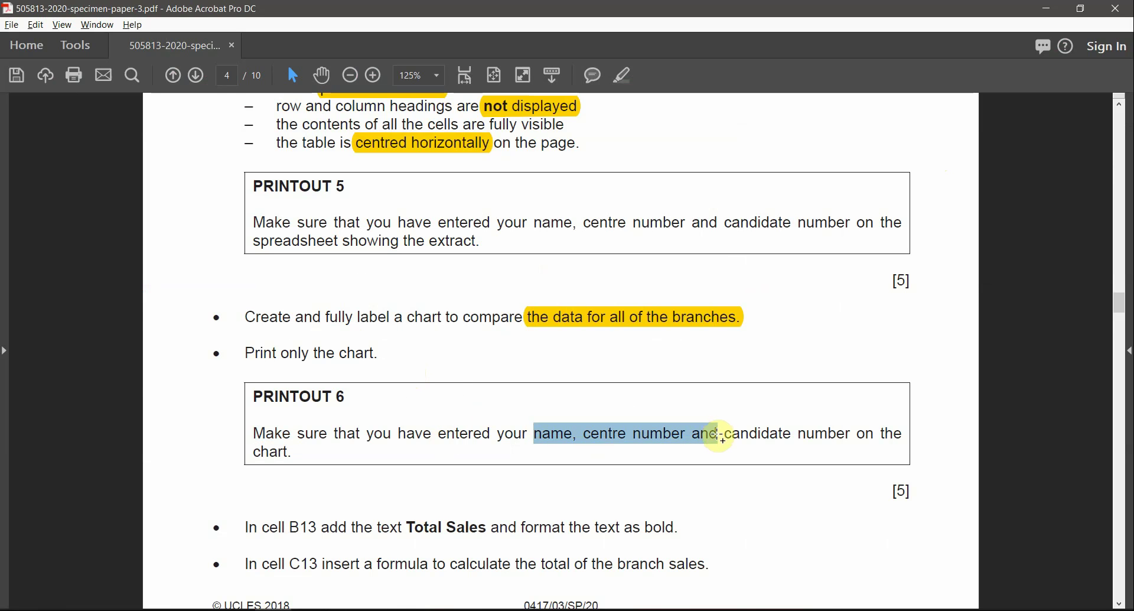
pyautogui.hotkey('alt', 'Tab')
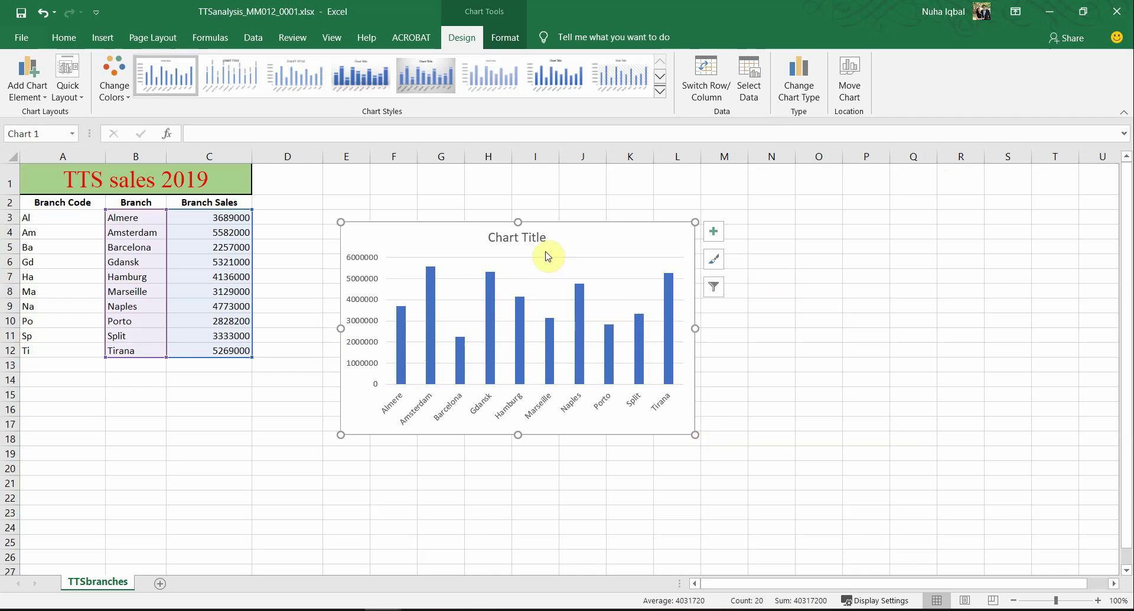
# Step: Replace the chart's 'Chart Title' placeholder with 'Branch sales 2019'
pyautogui.doubleClick(521, 237)
pyautogui.tripleClick(521, 236)
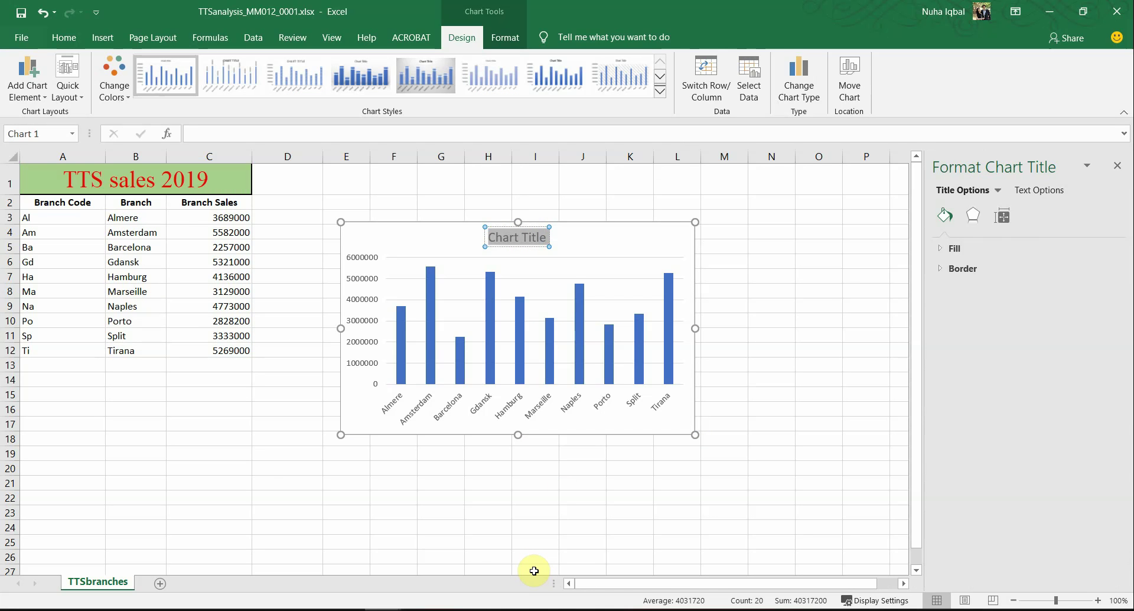
pyautogui.write('BRa')
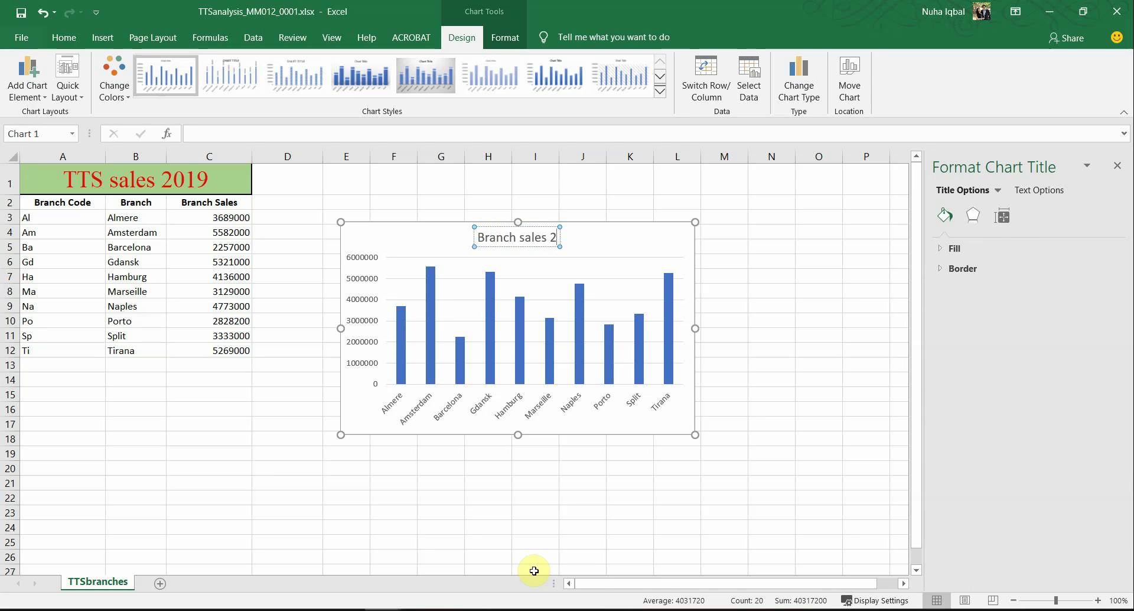
pyautogui.write('nch sales 2019')
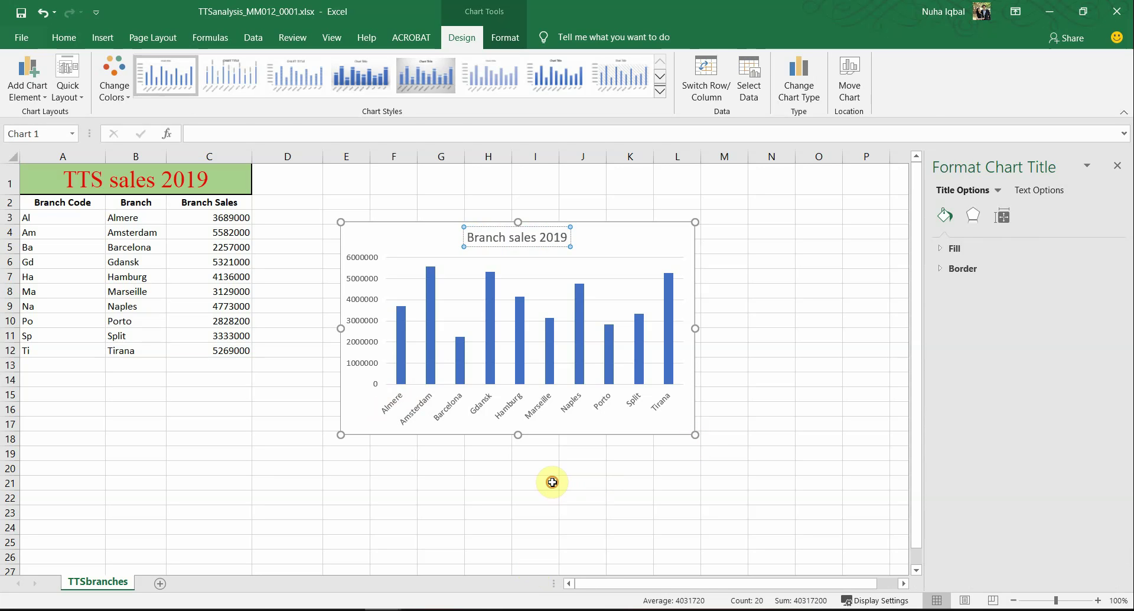
pyautogui.click(552, 482)
pyautogui.click(549, 359)
pyautogui.click(714, 234)
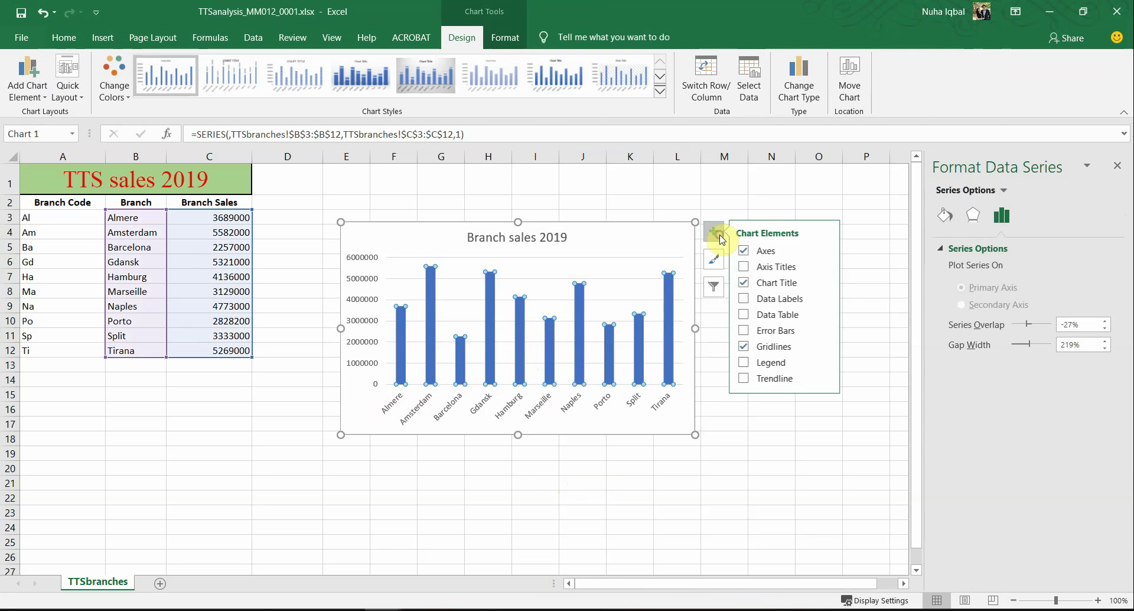
# Step: Add axis titles: 'Branches' on the horizontal axis and 'Branch sales' on the vertical axis
pyautogui.click(793, 268)
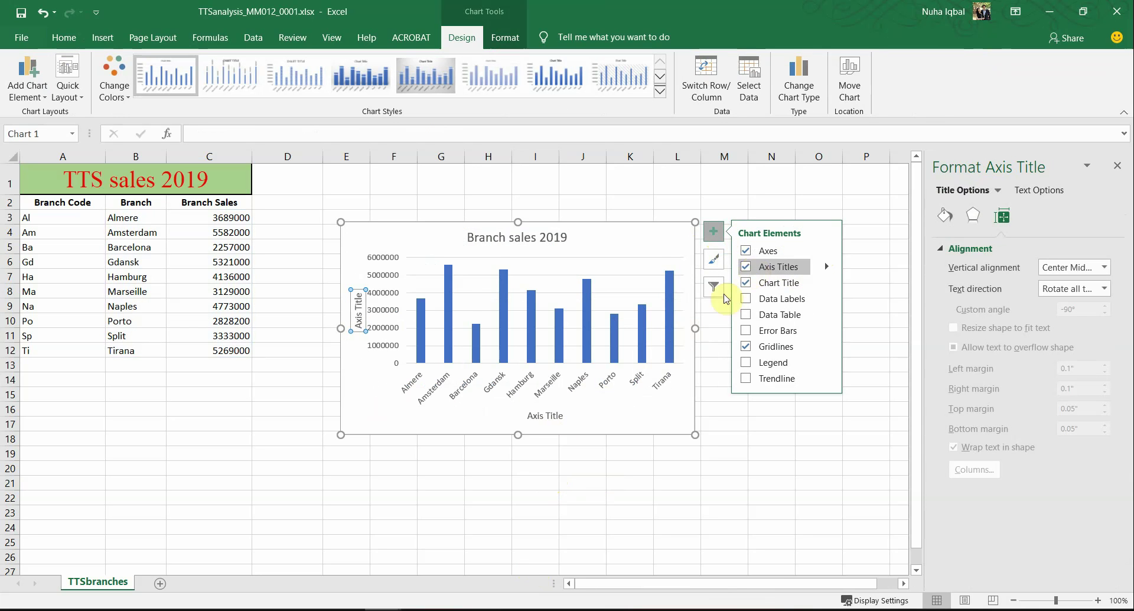
pyautogui.click(545, 416)
pyautogui.tripleClick(545, 415)
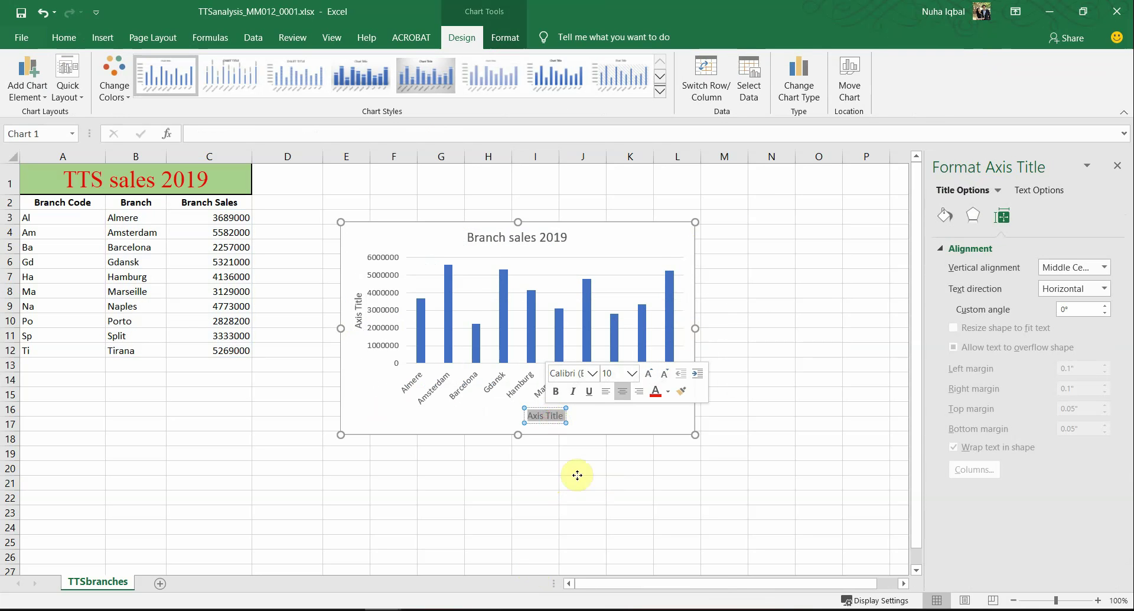
pyautogui.write('B')
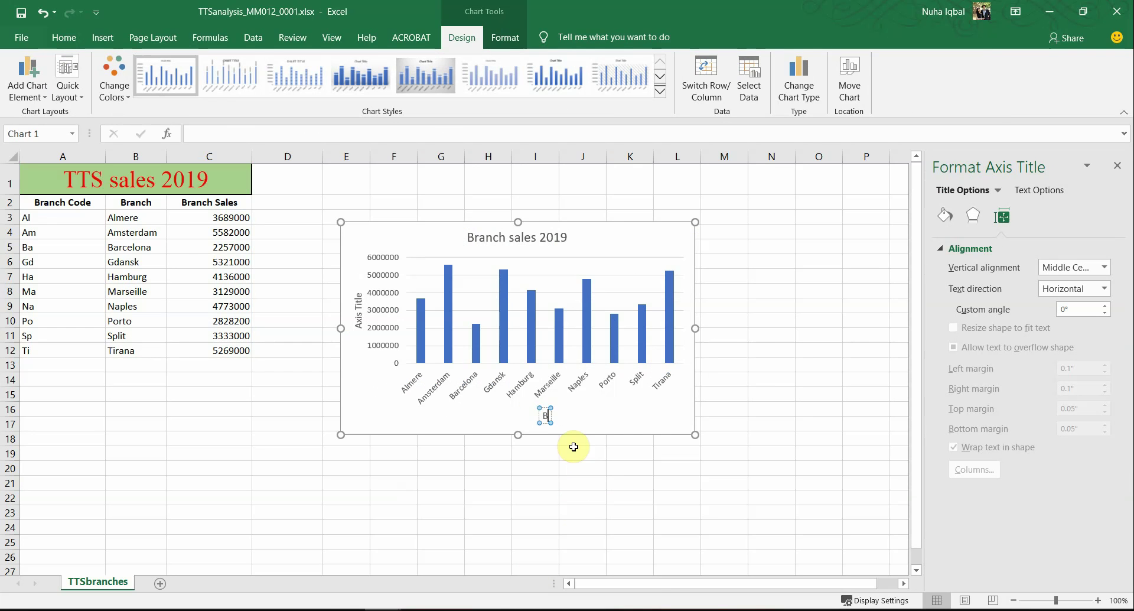
pyautogui.write('ranches')
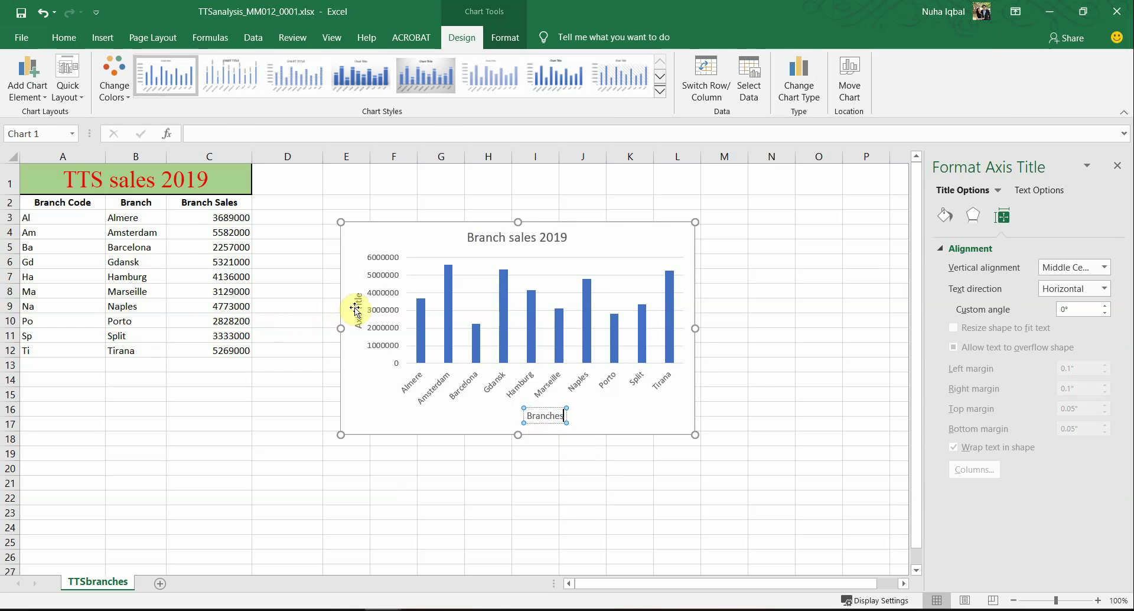
pyautogui.doubleClick(358, 300)
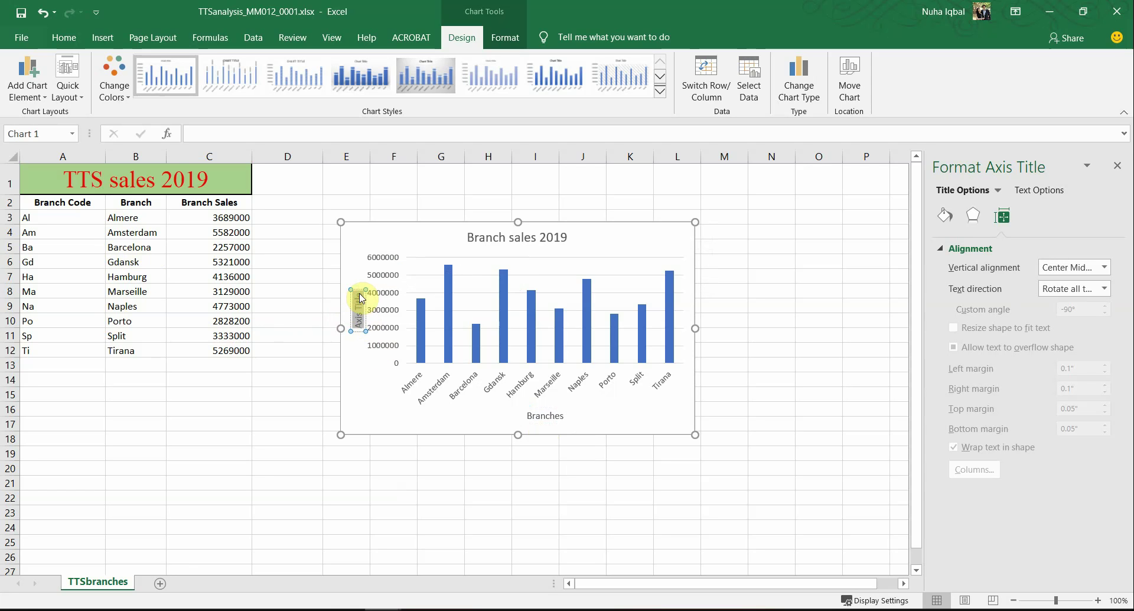
pyautogui.write('Branch sa')
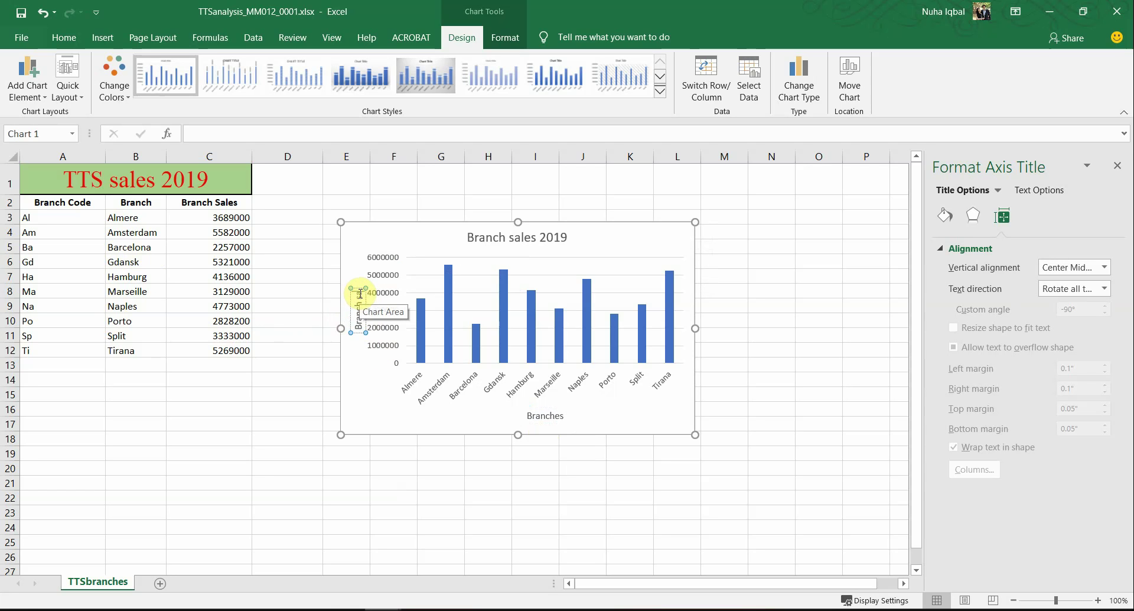
pyautogui.write('les')
pyautogui.click(410, 458)
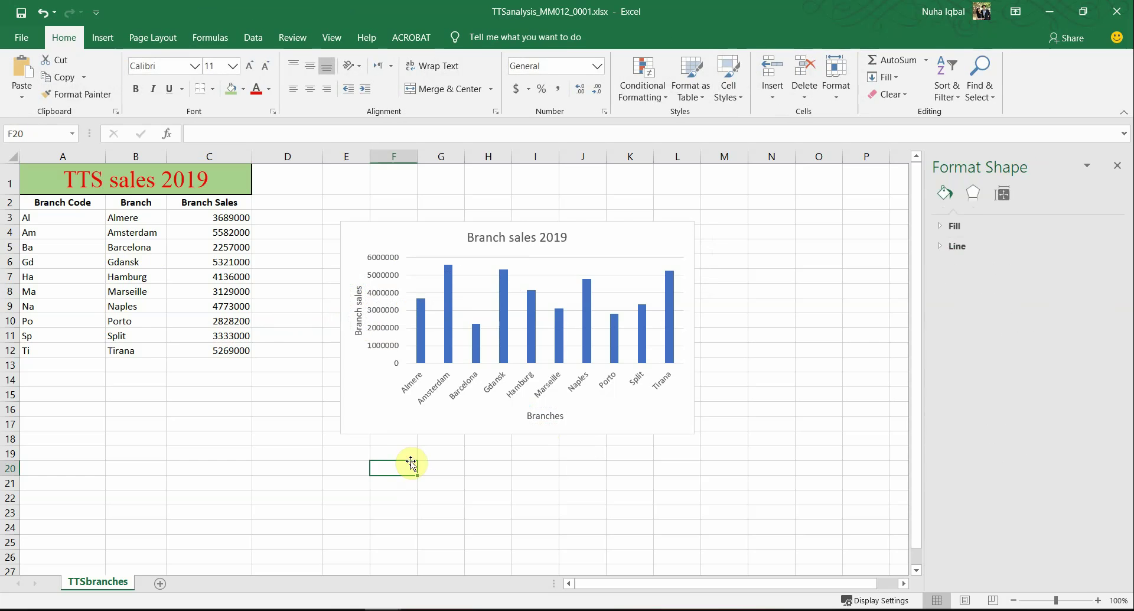
pyautogui.click(533, 433)
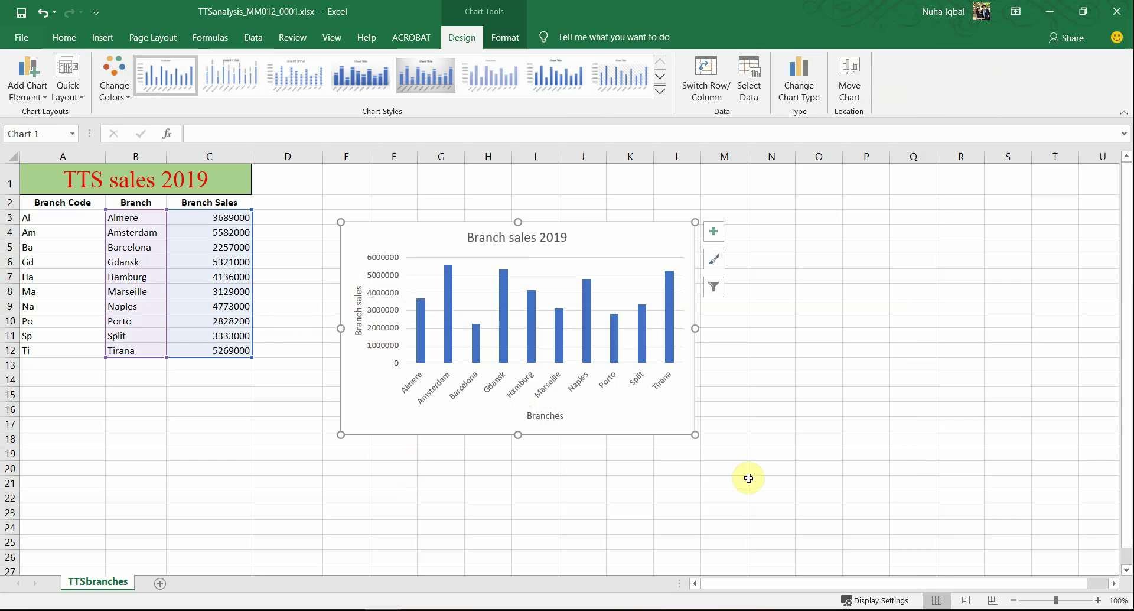
pyautogui.click(23, 37)
pyautogui.click(58, 335)
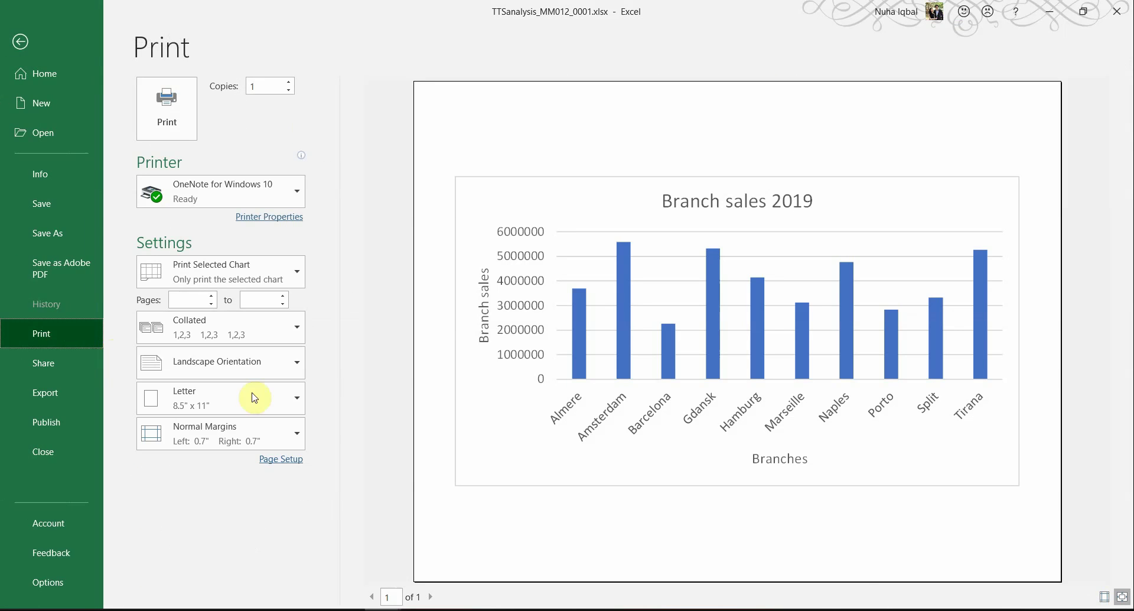
pyautogui.click(21, 41)
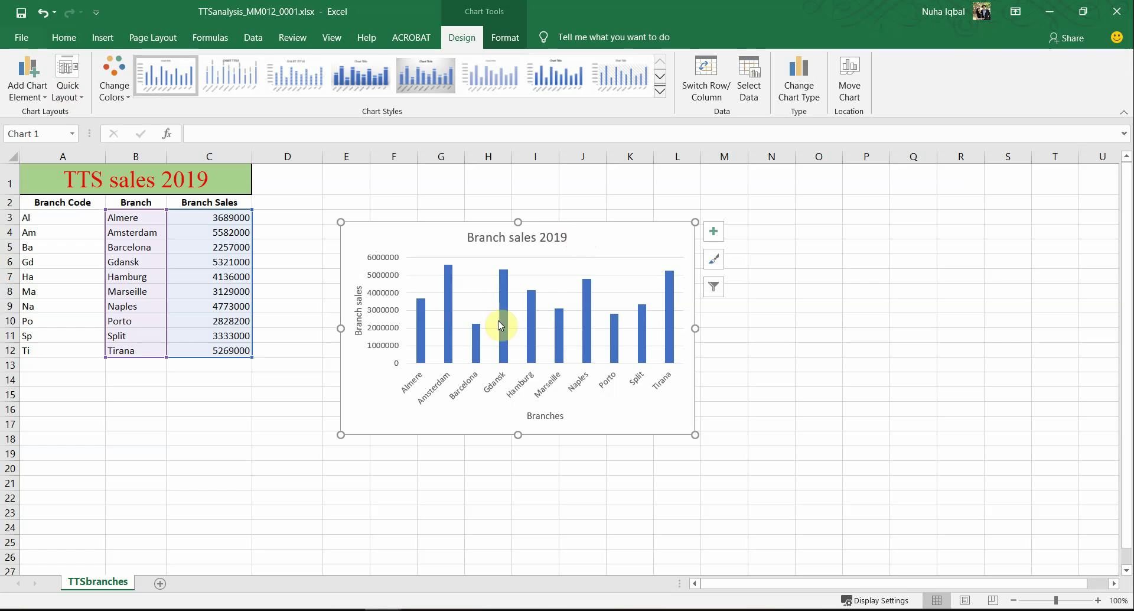
pyautogui.click(29, 39)
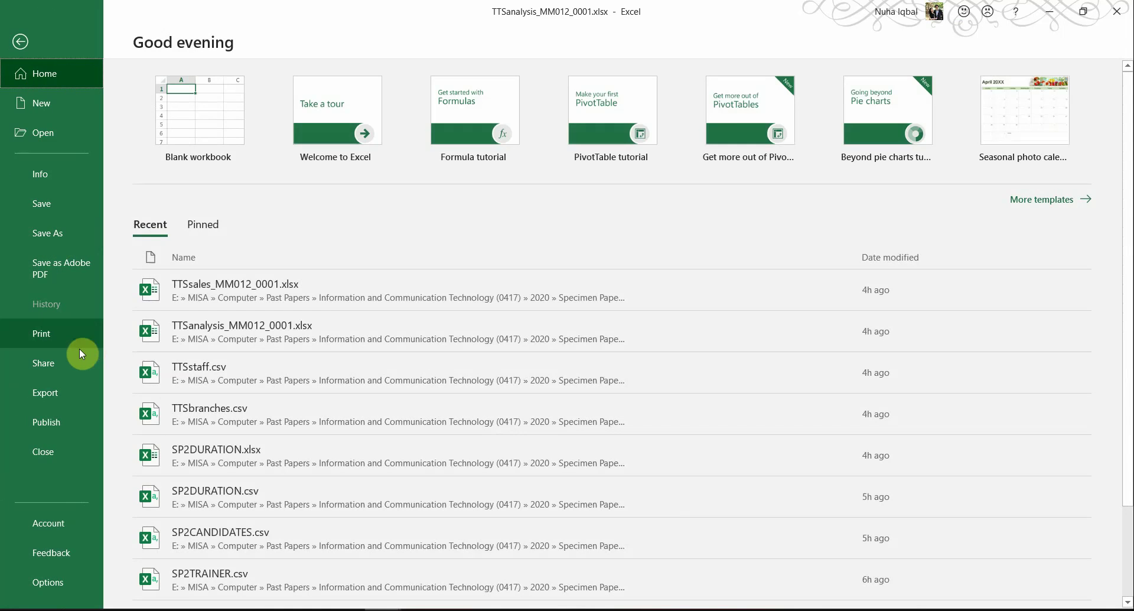
pyautogui.click(69, 331)
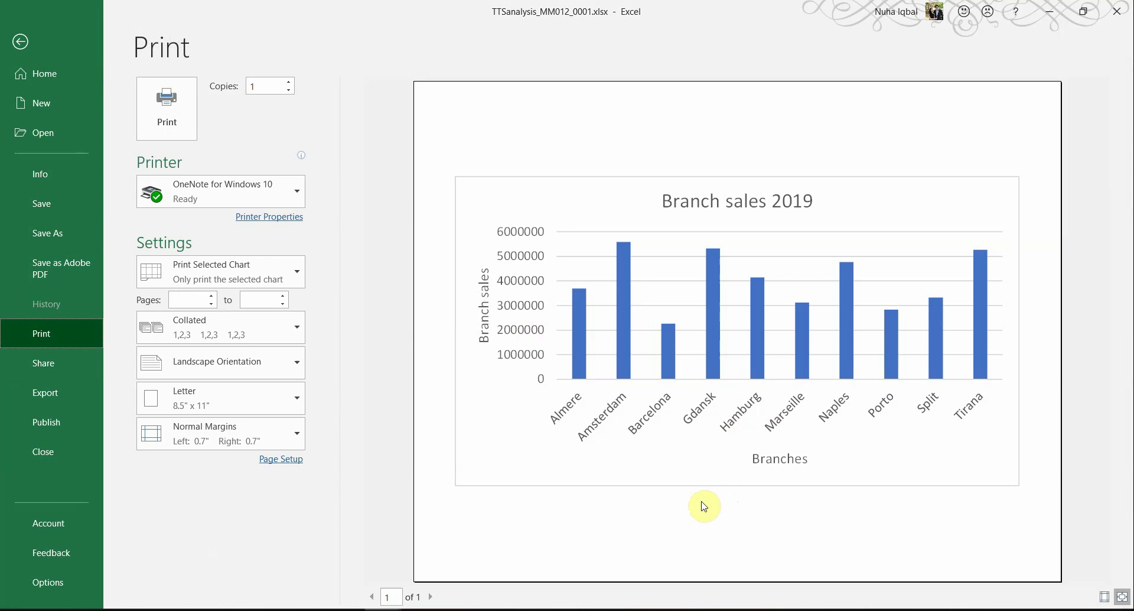
pyautogui.hotkey('alt', 'Tab')
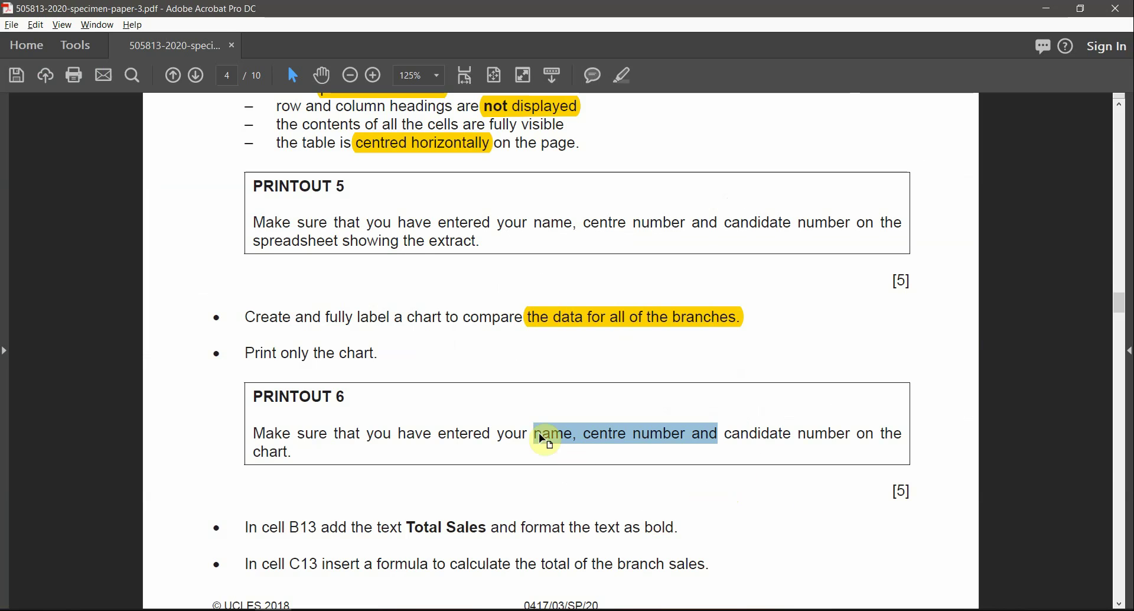
pyautogui.click(622, 75)
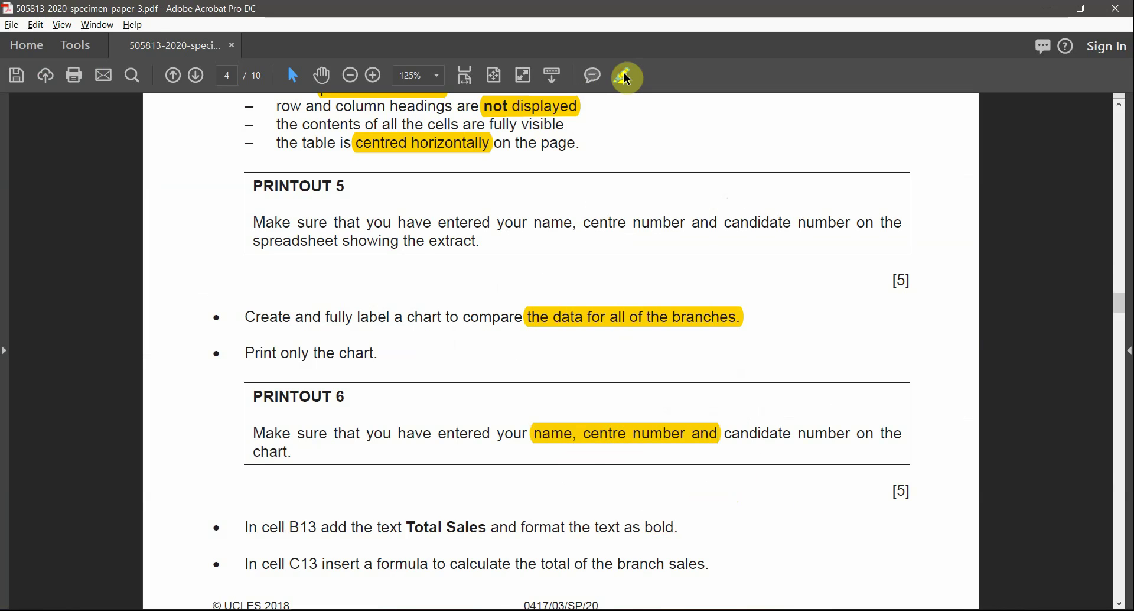
pyautogui.hotkey('alt', 'Tab')
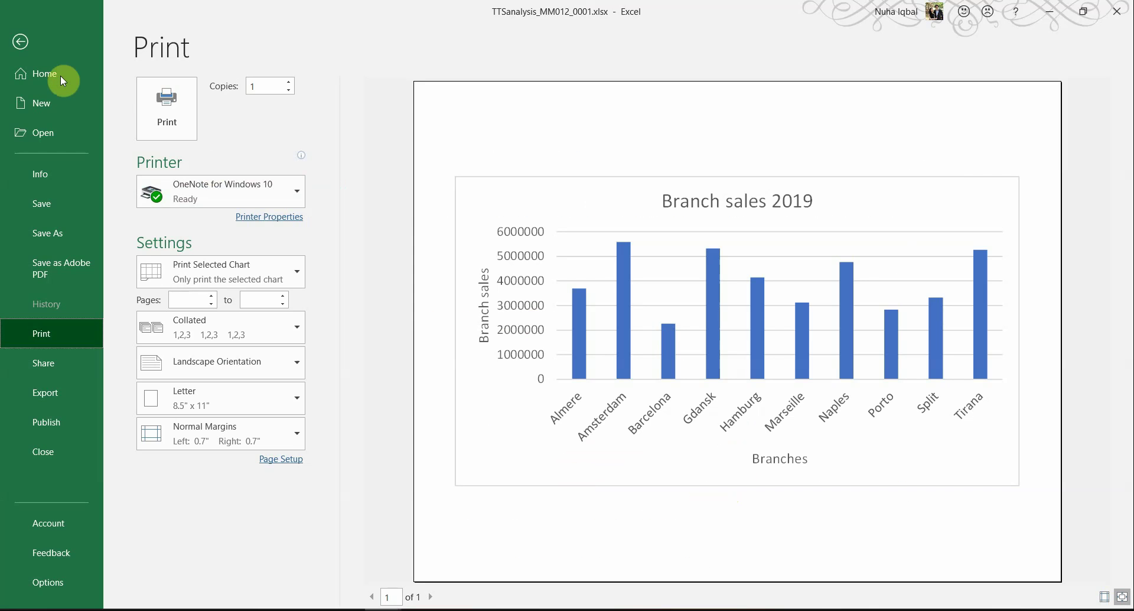
pyautogui.click(20, 41)
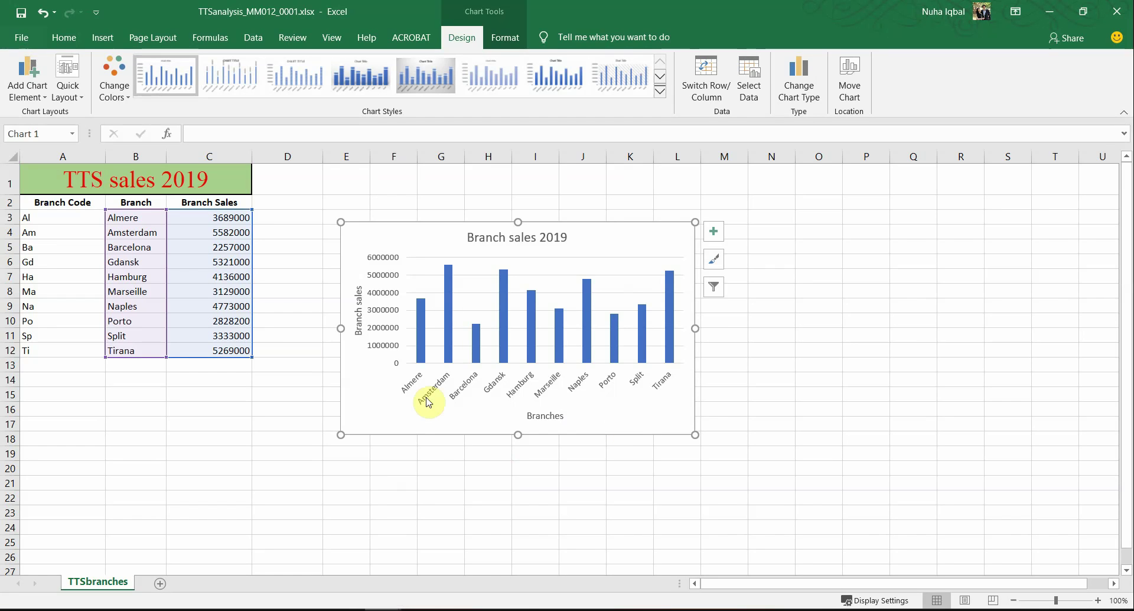
# Step: Add a centred custom footer with the candidate's name, centre number and candidate number to the chart page
pyautogui.click(535, 507)
pyautogui.click(413, 285)
pyautogui.click(110, 41)
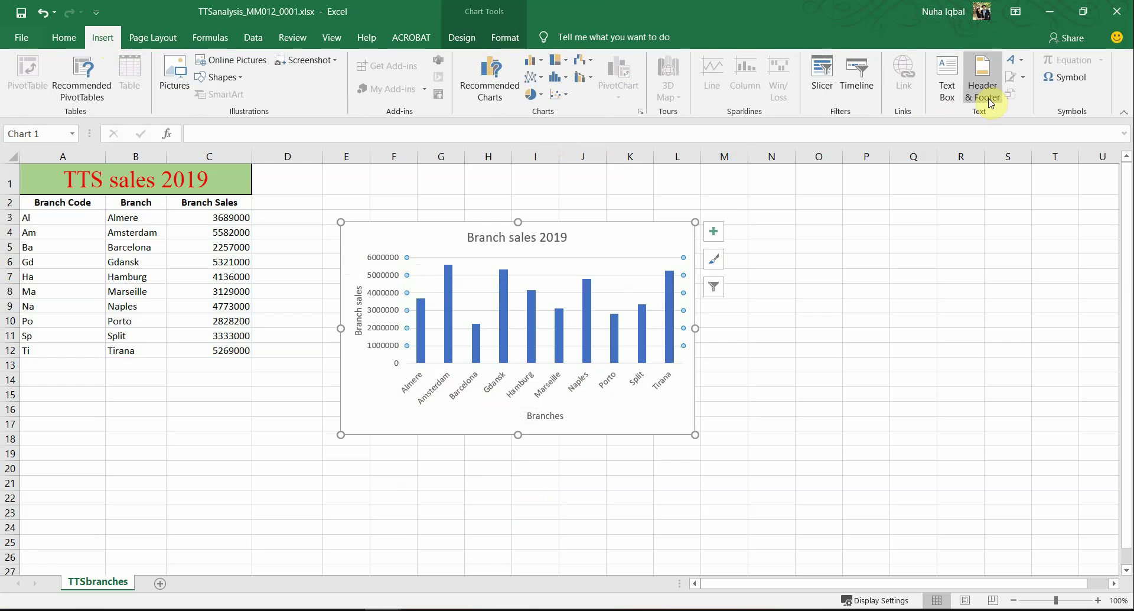
pyautogui.click(987, 98)
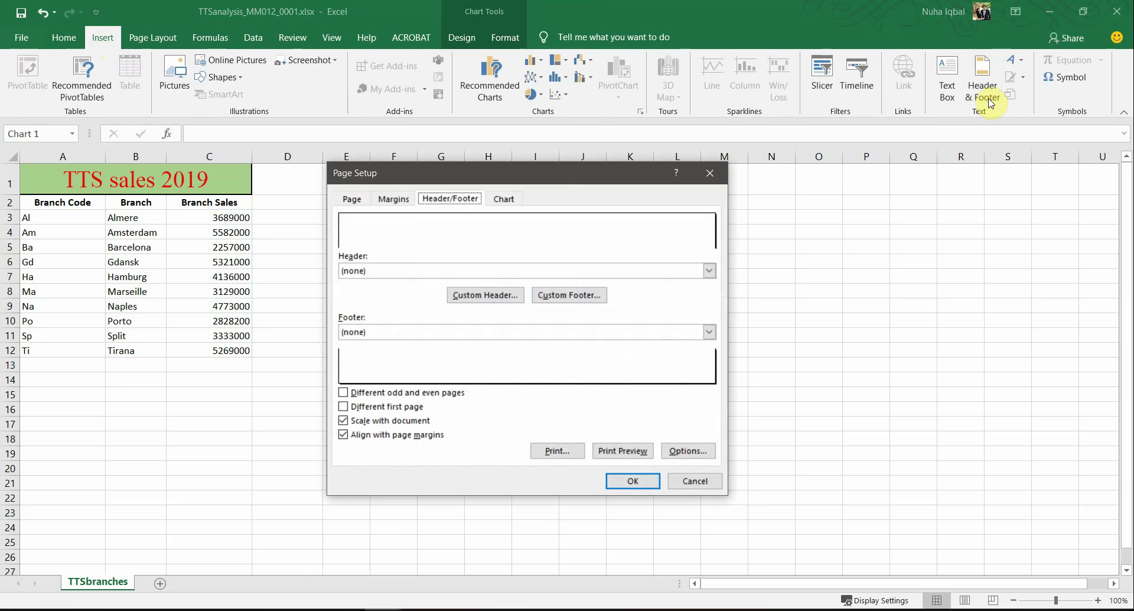
pyautogui.click(407, 242)
pyautogui.click(273, 610)
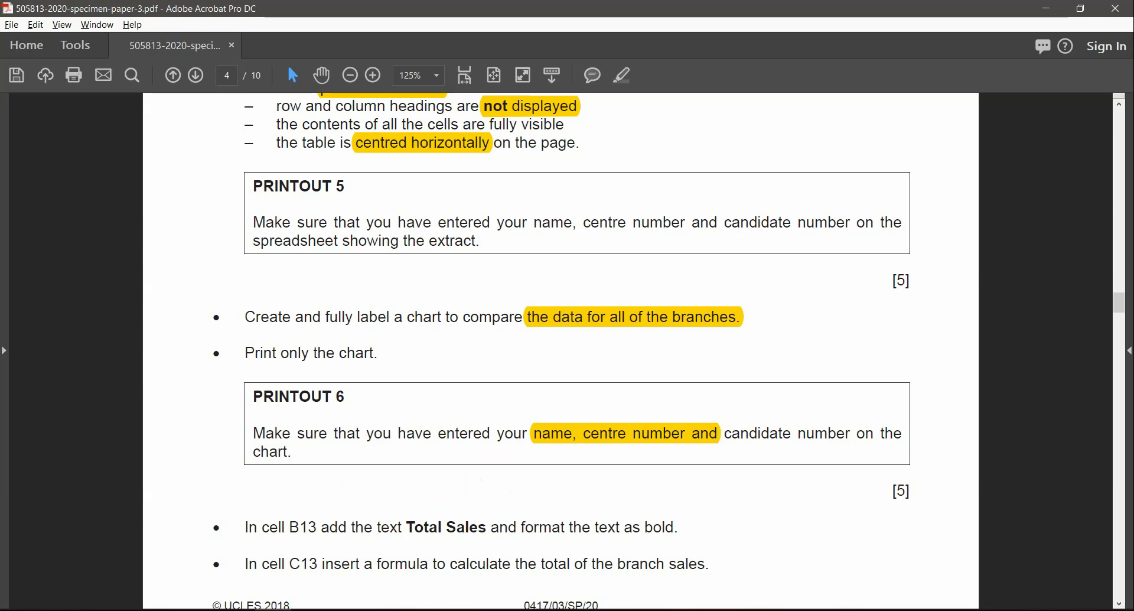
pyautogui.click(310, 610)
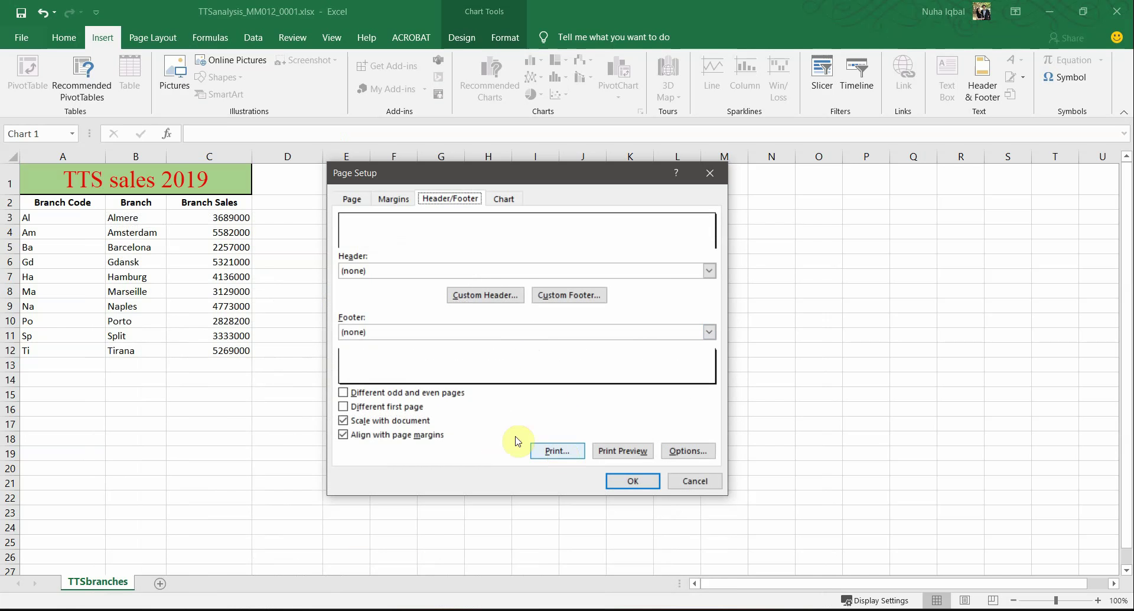
pyautogui.click(564, 300)
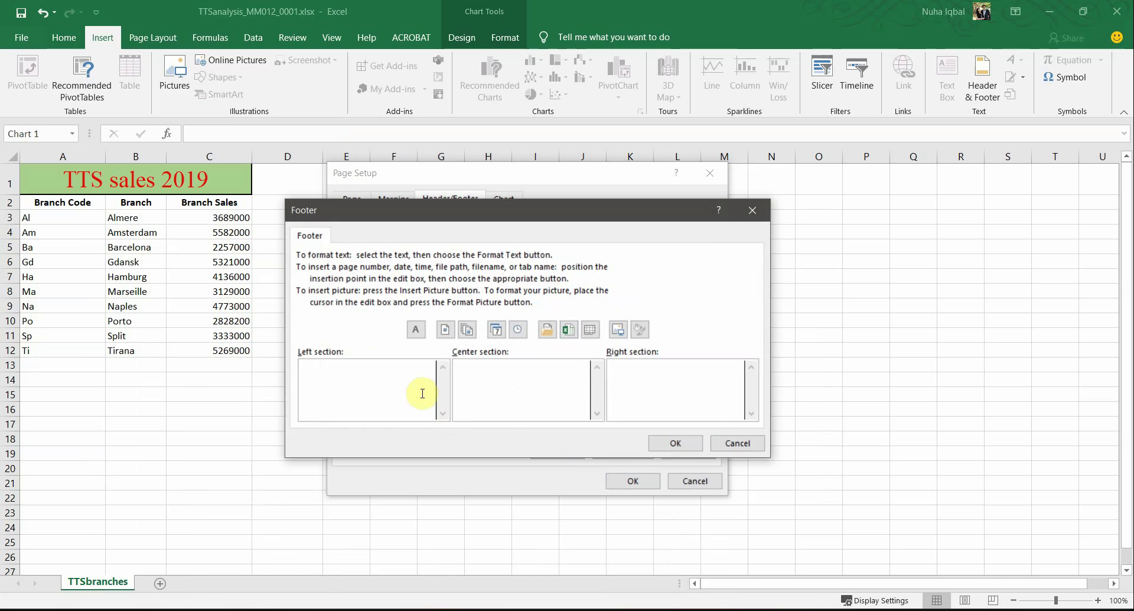
pyautogui.click(521, 400)
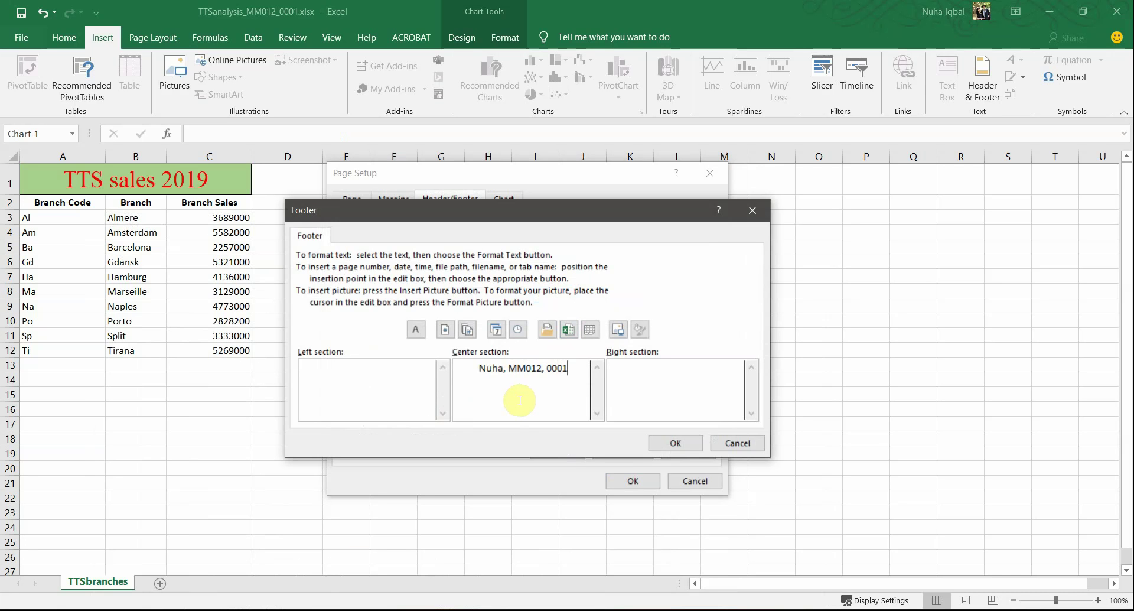
pyautogui.click(673, 443)
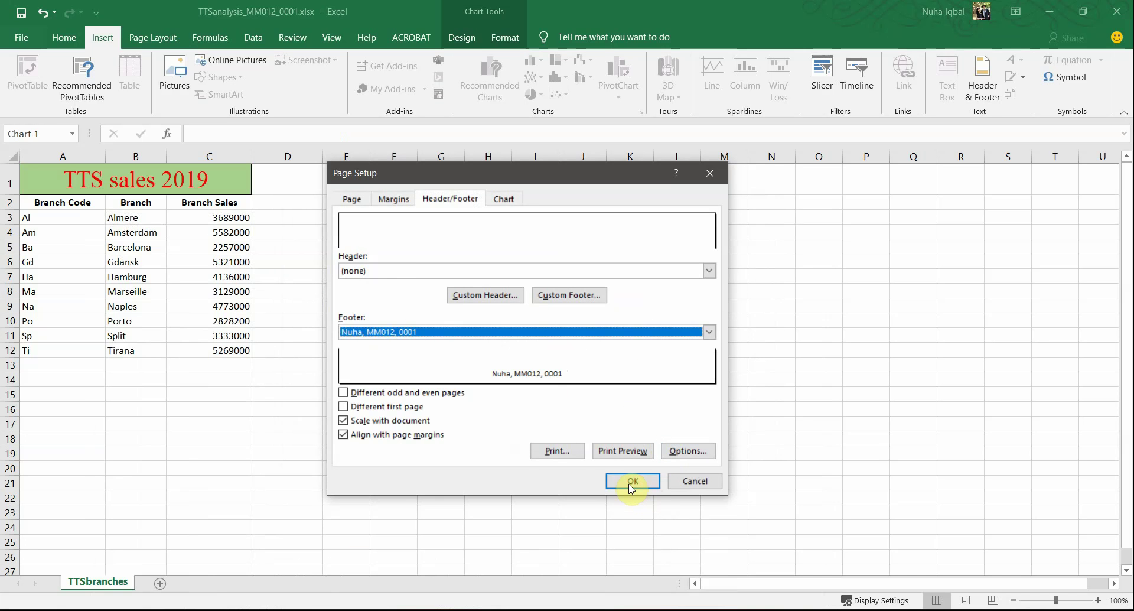
pyautogui.click(630, 484)
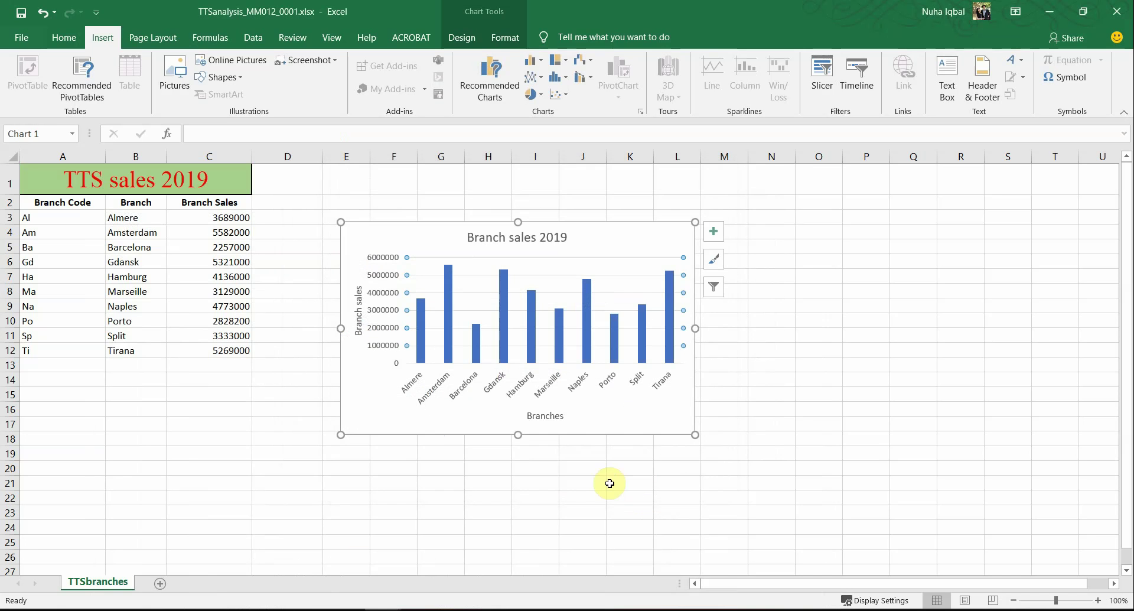
pyautogui.click(22, 37)
# Step: Preview the chart printout with its footer and check the B13 Total Sales instruction in the paper
pyautogui.click(54, 332)
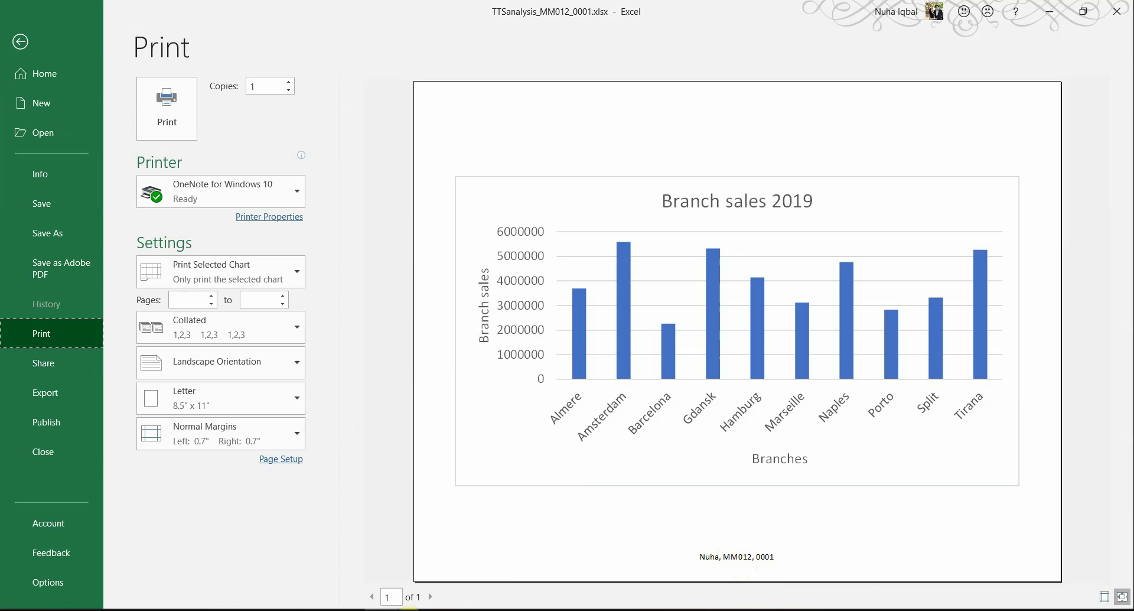
pyautogui.hotkey('alt', 'Tab')
pyautogui.scroll(-2, 404, 468)
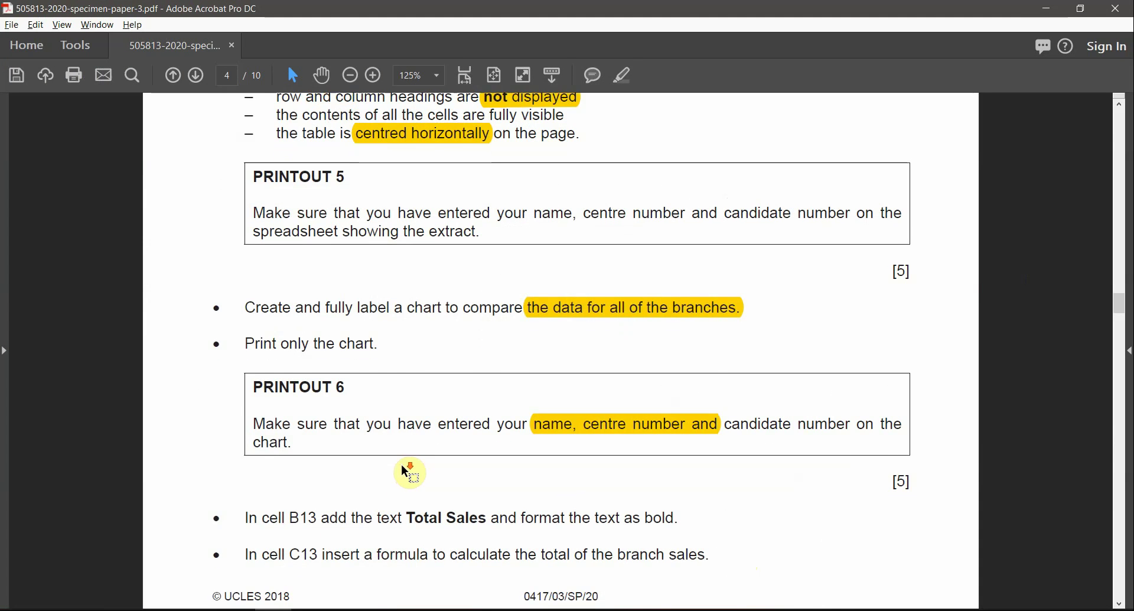
pyautogui.scroll(-8, 401, 467)
pyautogui.scroll(8, 401, 466)
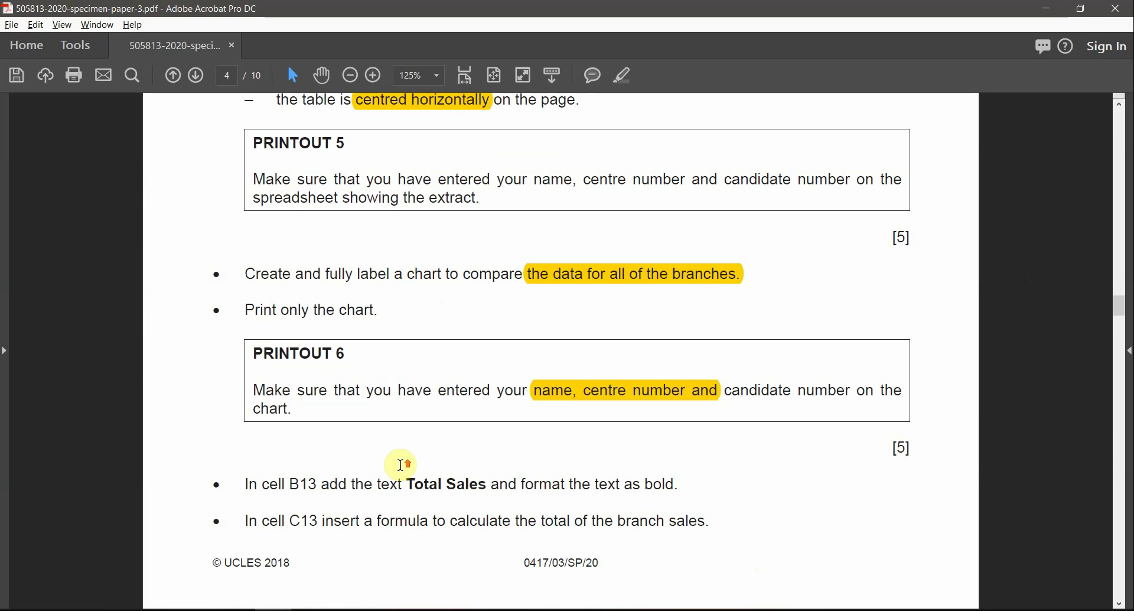
pyautogui.moveTo(290, 485); pyautogui.dragTo(479, 486)
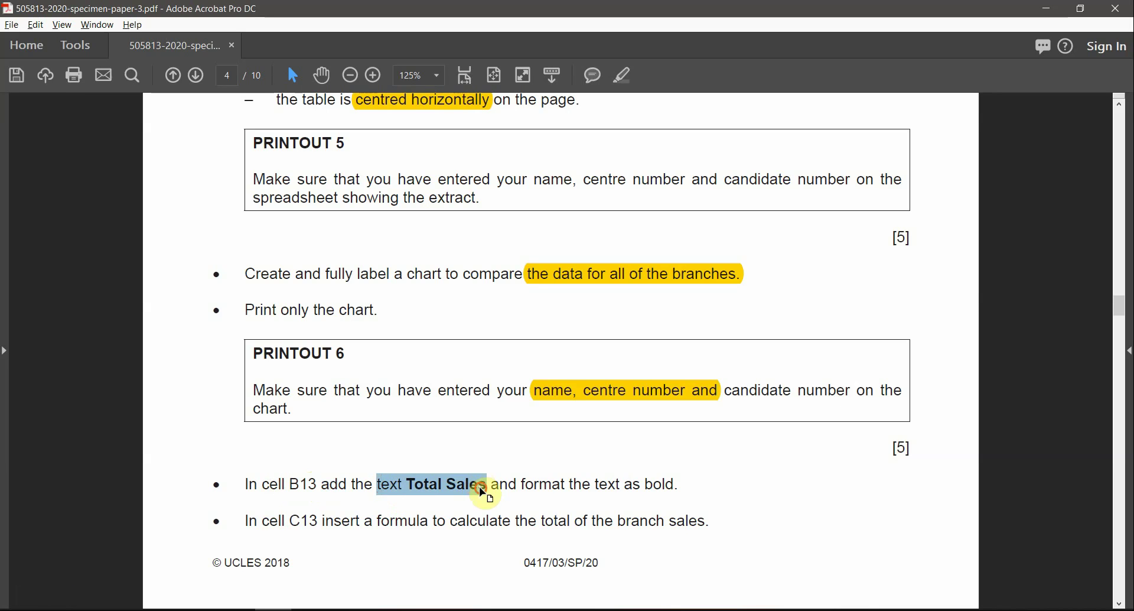
pyautogui.click(481, 491)
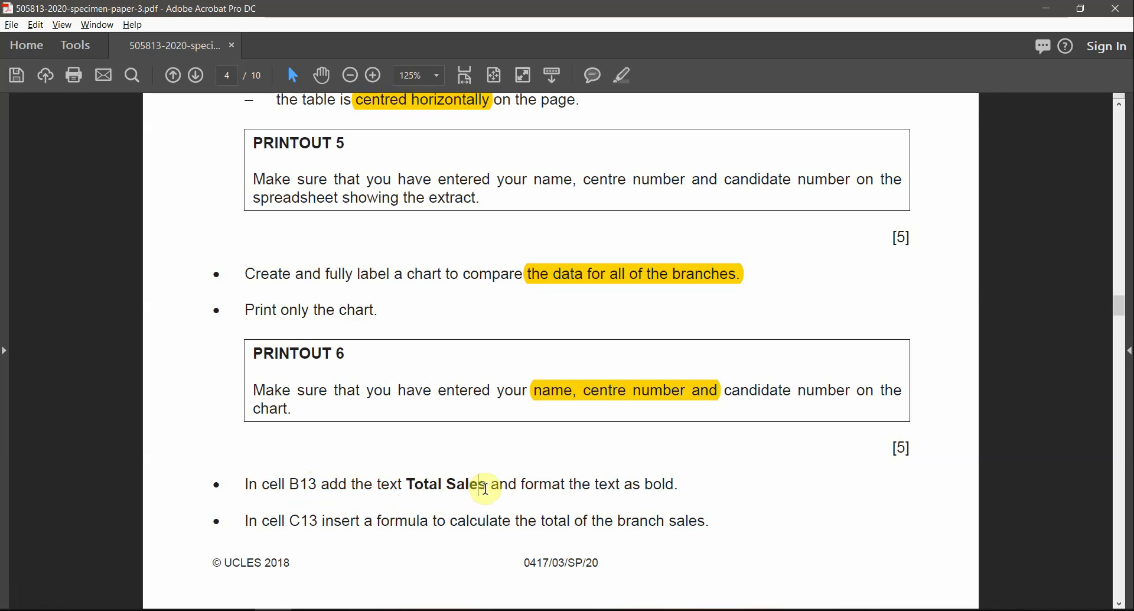
pyautogui.moveTo(487, 483); pyautogui.dragTo(425, 484)
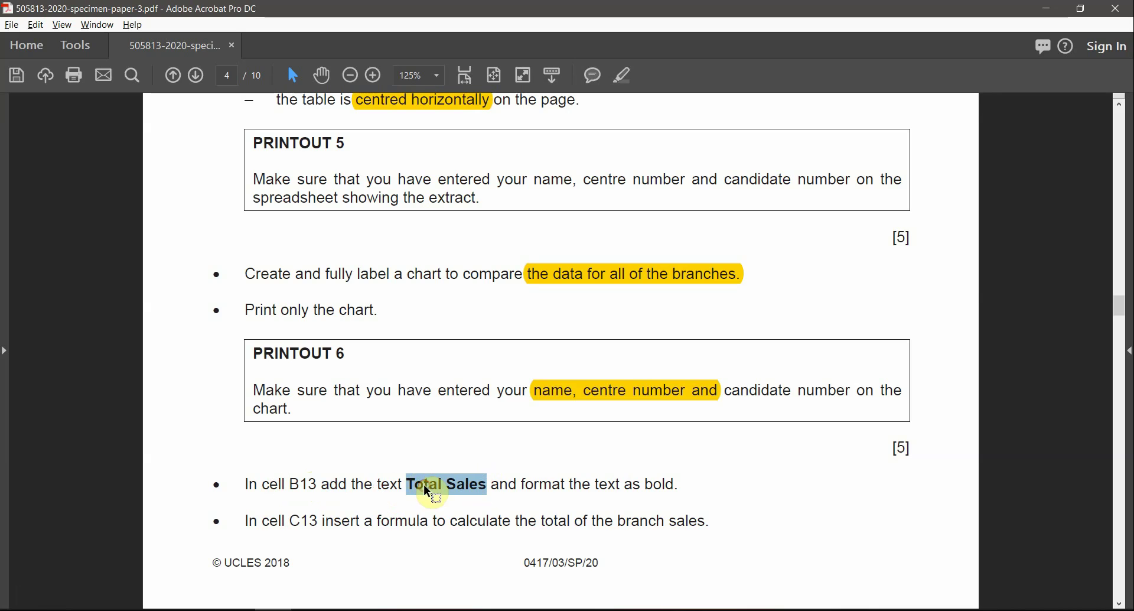
pyautogui.hotkey('alt', 'Tab')
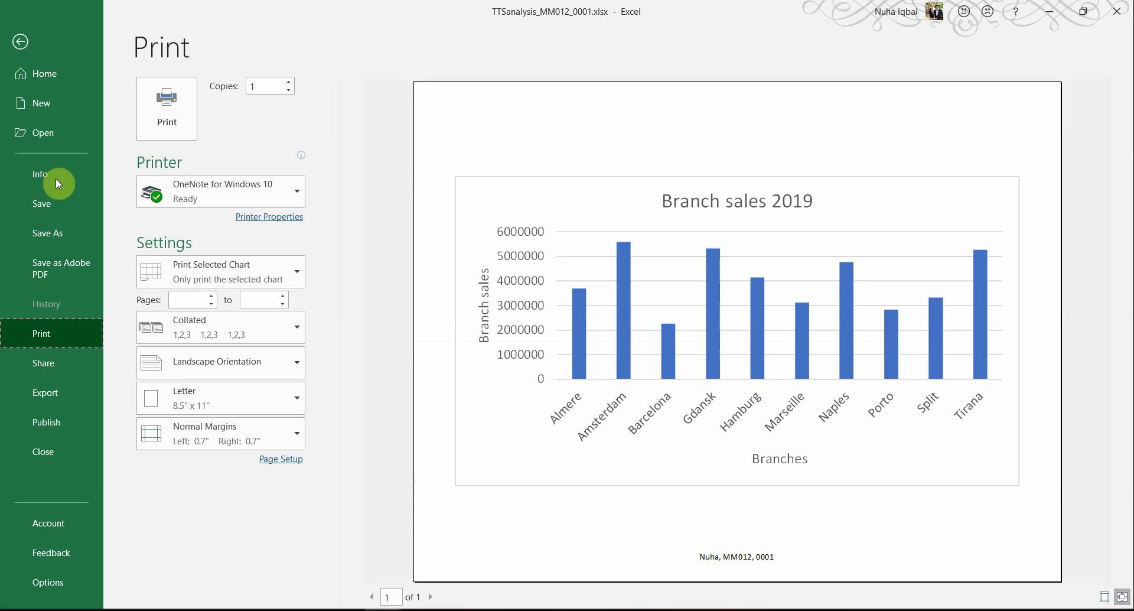
# Step: Move the chart to the lower right of the sheet, clear of the sales table
pyautogui.click(19, 46)
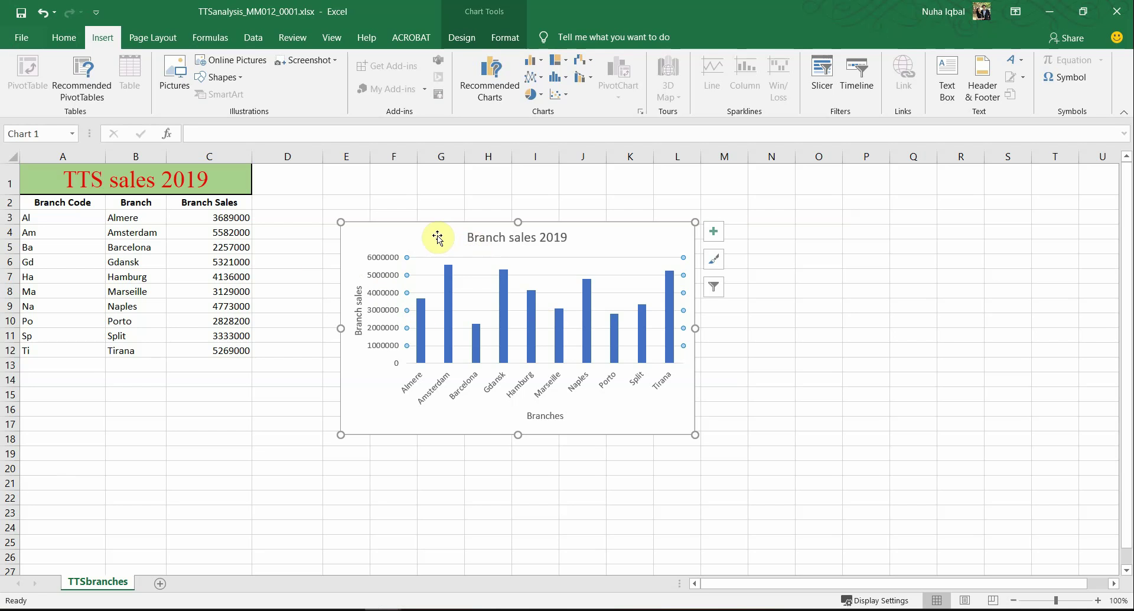
pyautogui.moveTo(437, 235); pyautogui.dragTo(731, 384)
pyautogui.click(227, 394)
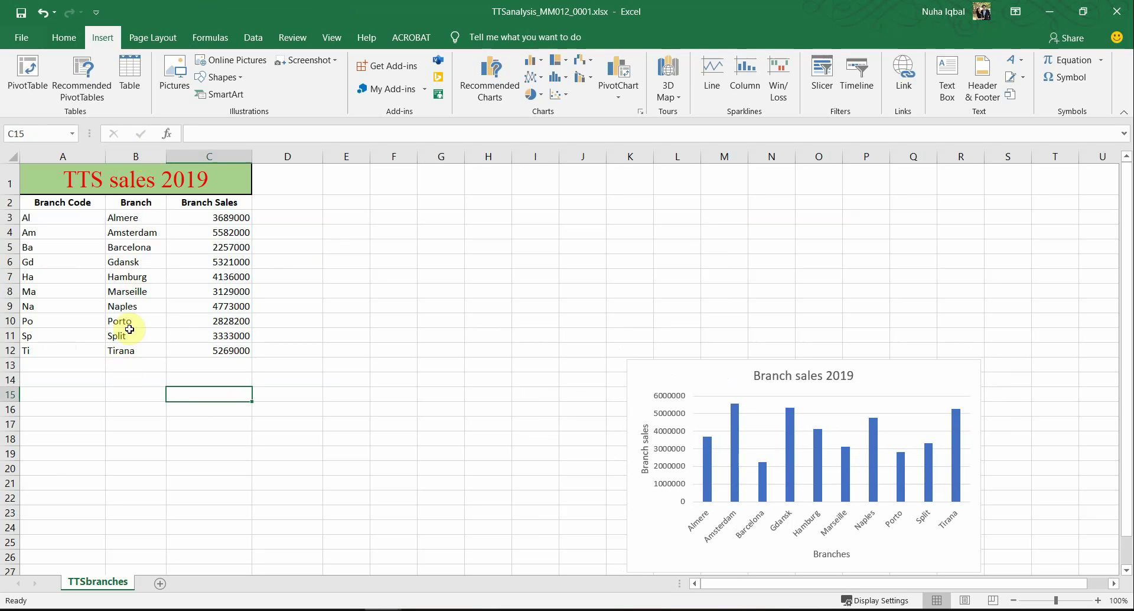
# Step: Make the Total Sales label in cell B13 bold
pyautogui.click(131, 364)
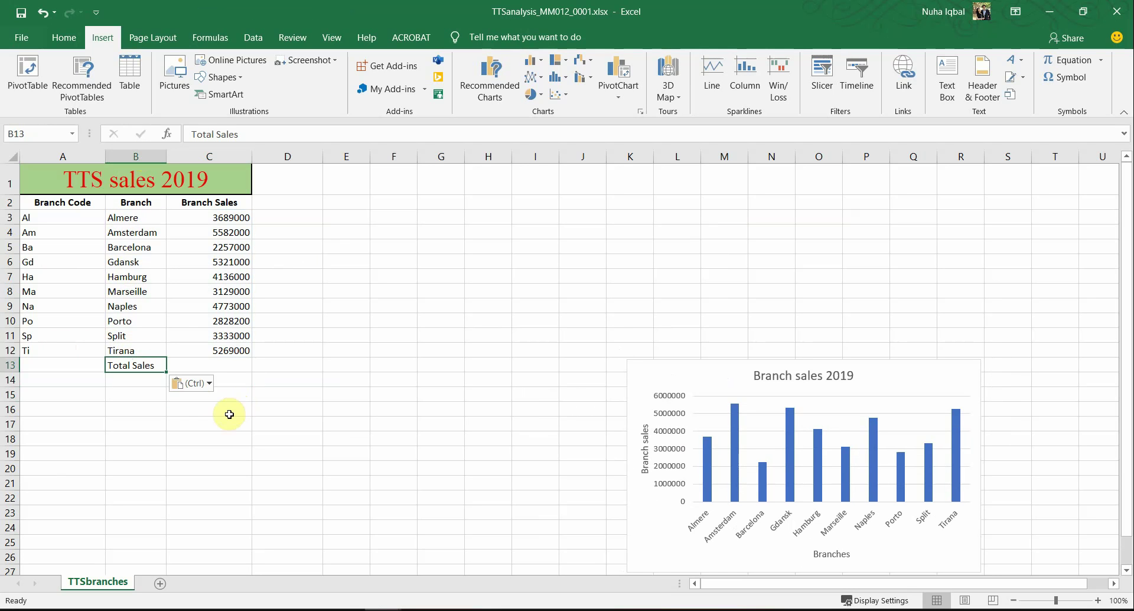
pyautogui.click(62, 37)
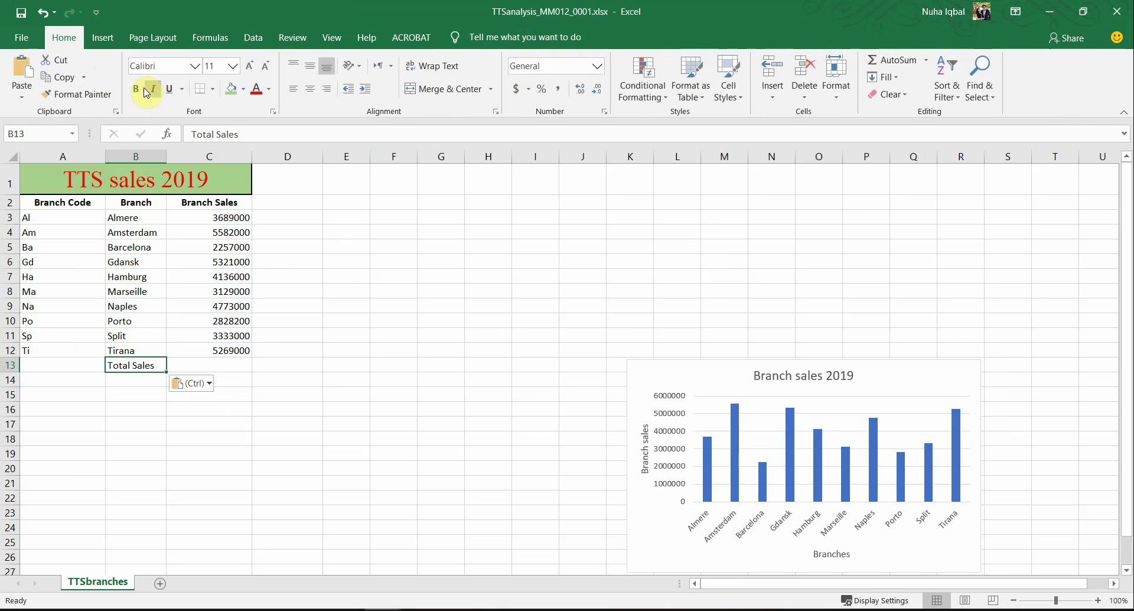
pyautogui.click(142, 89)
# Step: Highlight the 'as bold' and C13 total formula instructions in the exam paper
pyautogui.hotkey('alt', 'Tab')
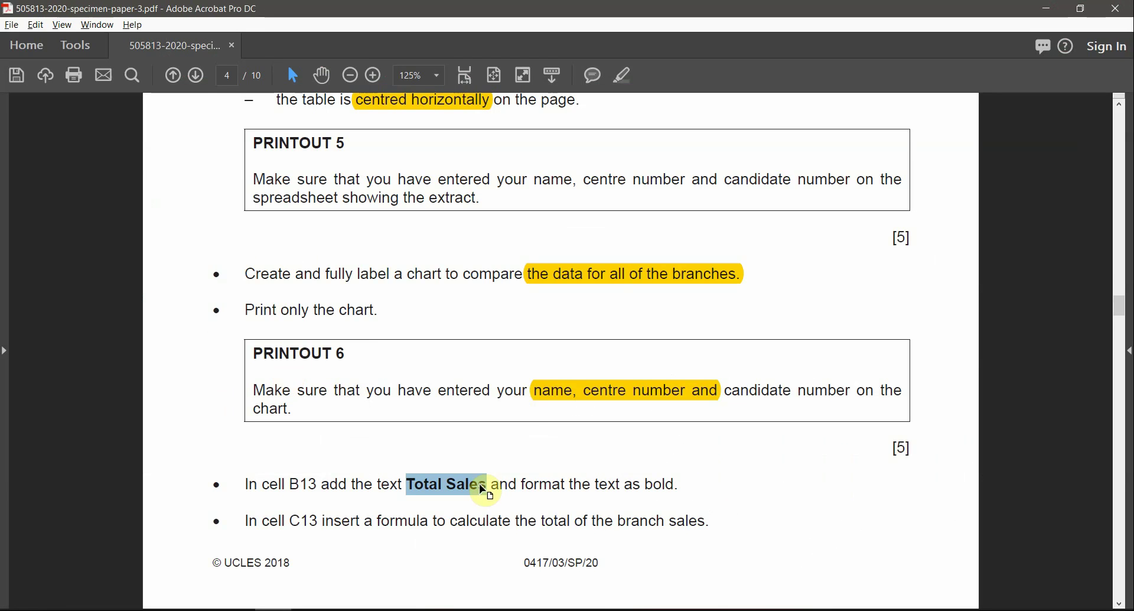
pyautogui.moveTo(625, 484); pyautogui.dragTo(675, 485)
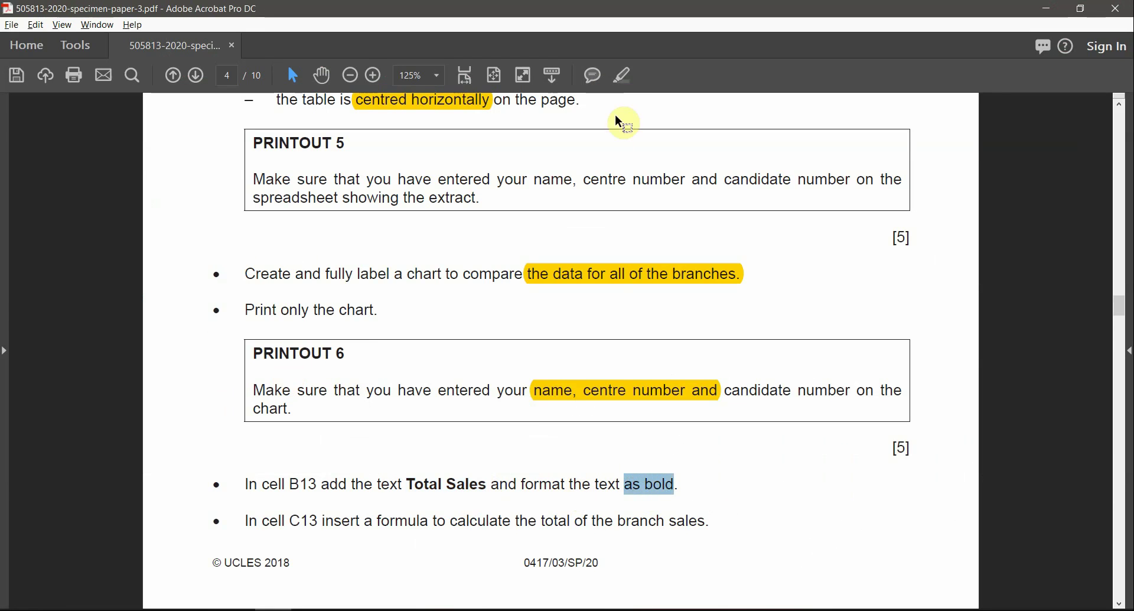
pyautogui.click(623, 75)
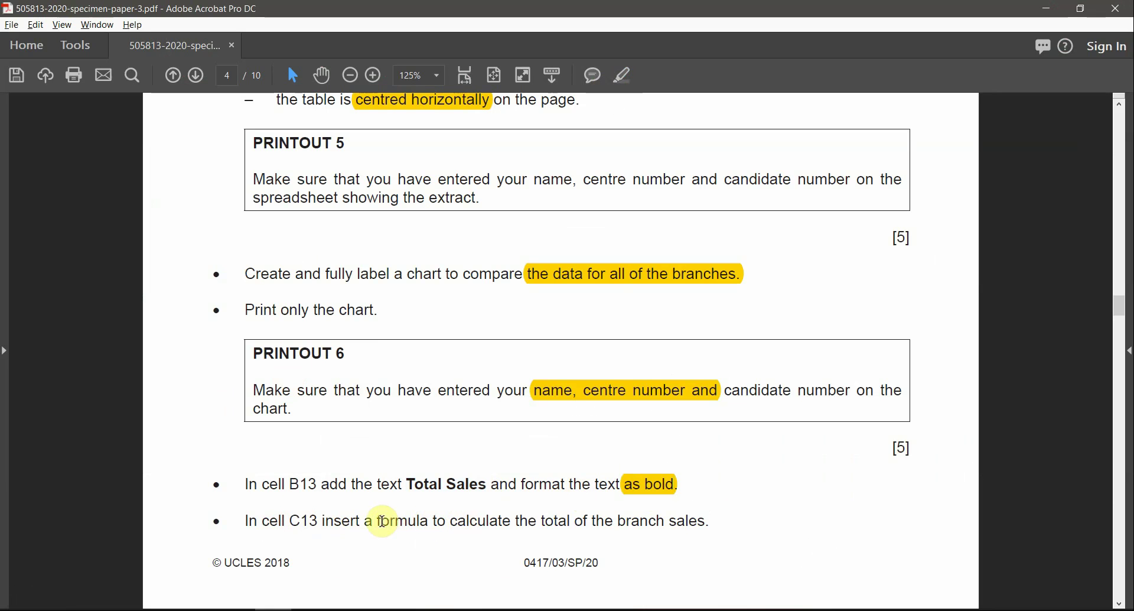
pyautogui.moveTo(378, 521); pyautogui.dragTo(706, 521)
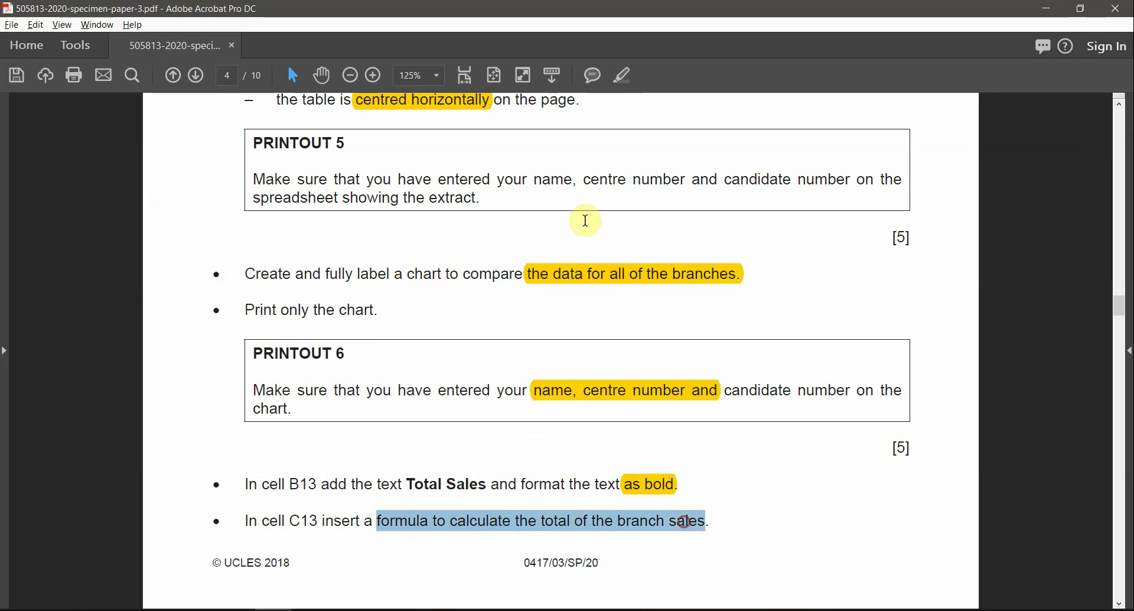
pyautogui.click(626, 79)
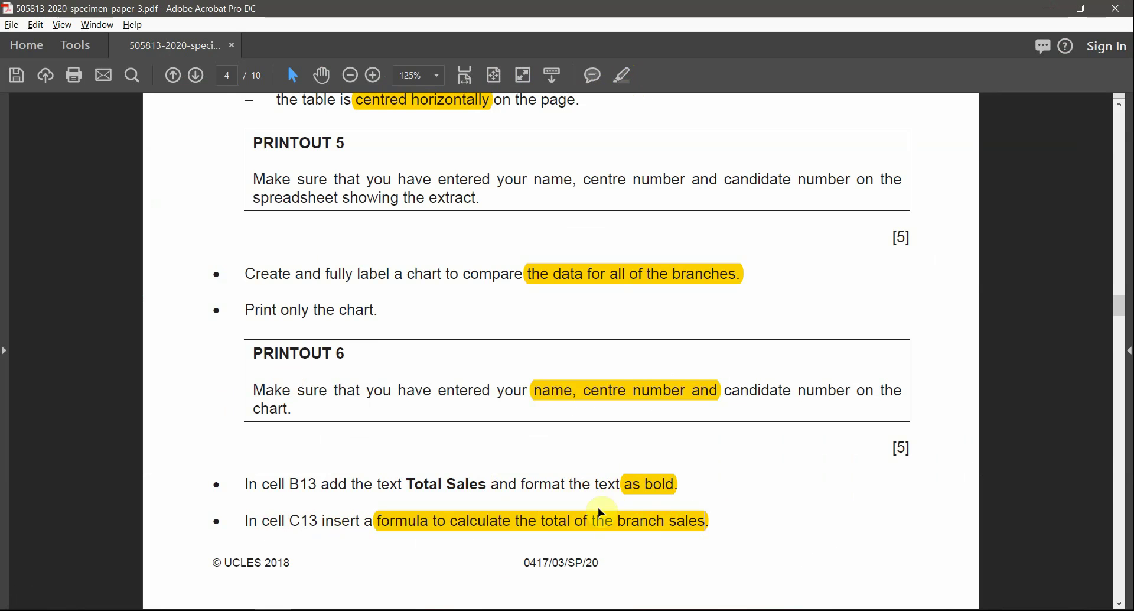
pyautogui.hotkey('alt', 'Tab')
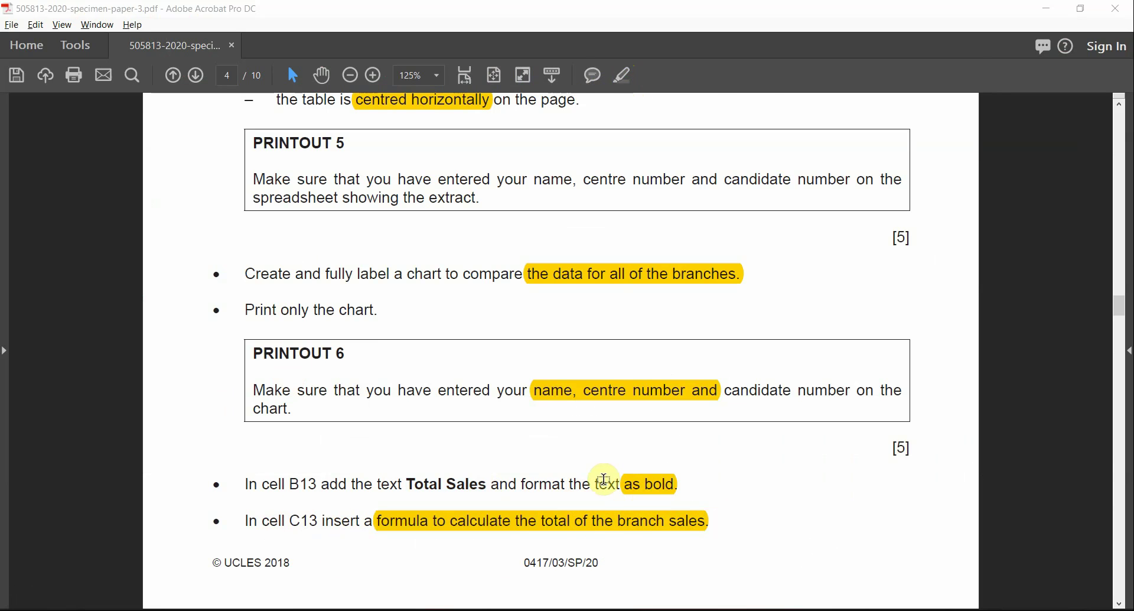
pyautogui.click(207, 364)
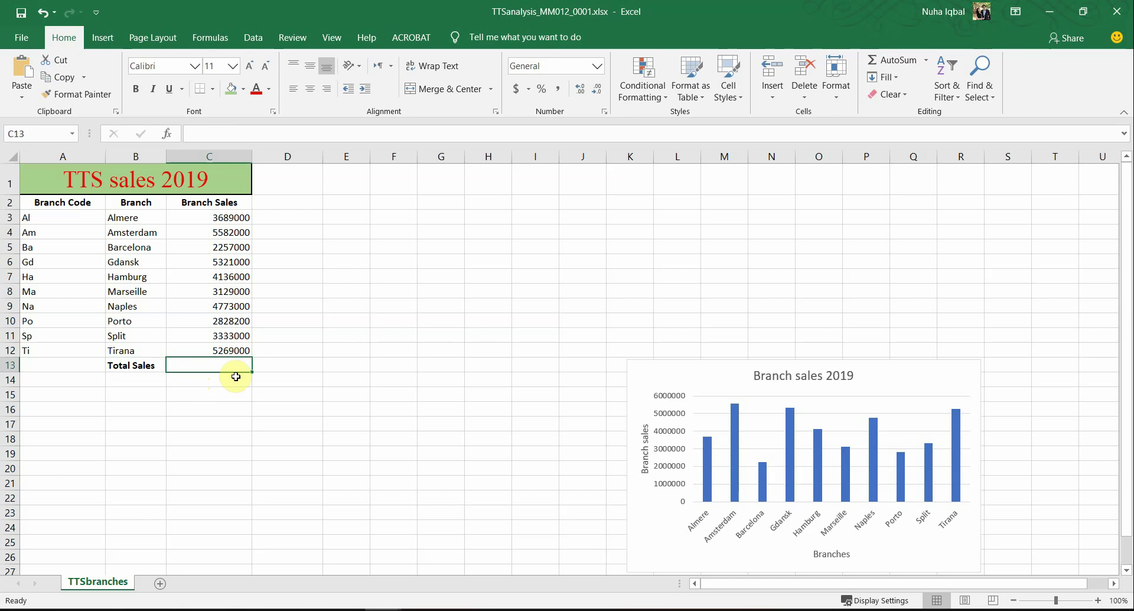
# Step: Enter =SUM(C3:C12) in C13 to total 40317200 and make it bold
pyautogui.write('=sum(')
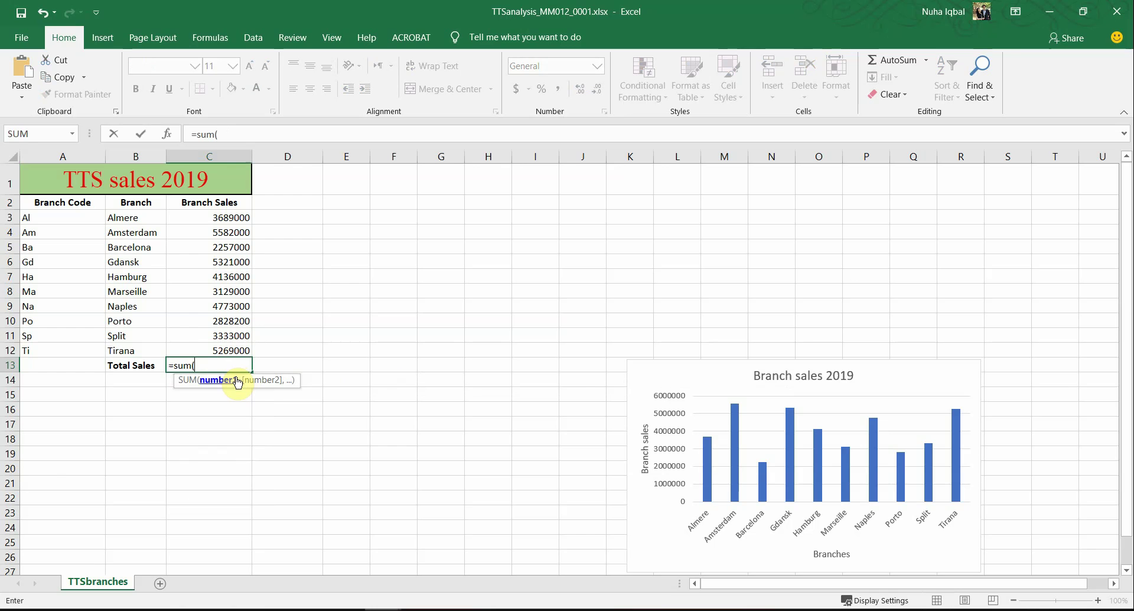
pyautogui.moveTo(218, 214); pyautogui.dragTo(192, 358)
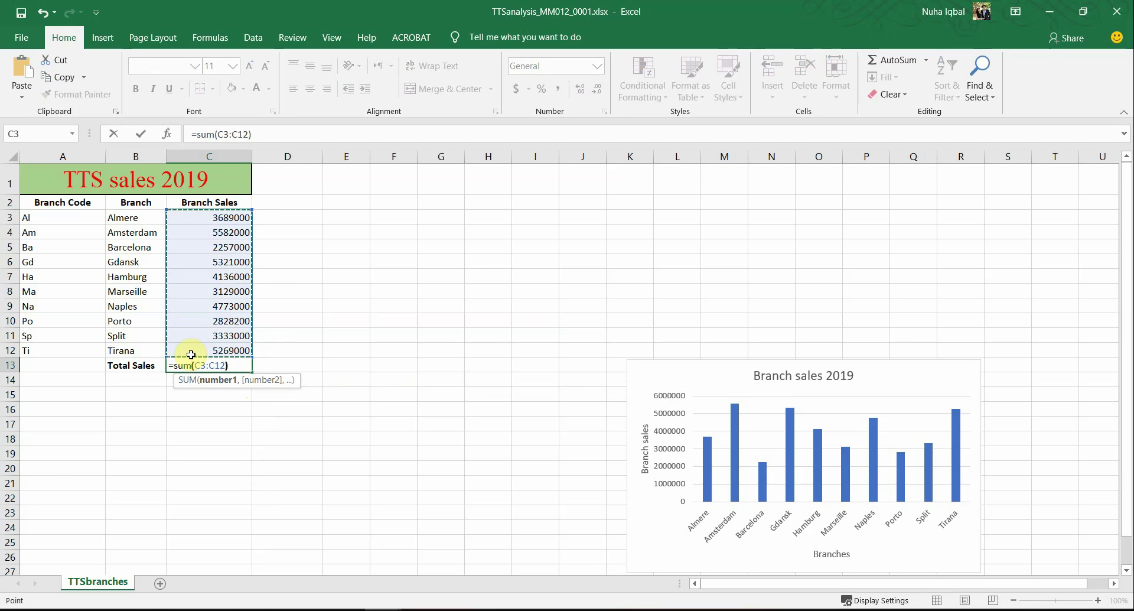
pyautogui.press('Return')
pyautogui.hotkey('alt', 'Tab')
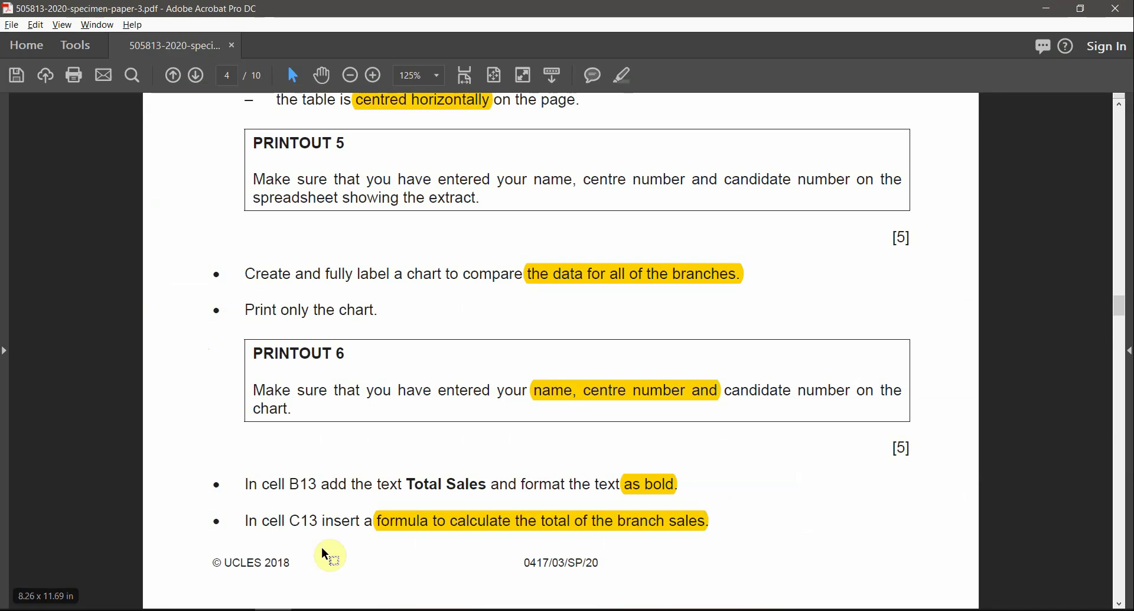
pyautogui.scroll(-10, 327, 550)
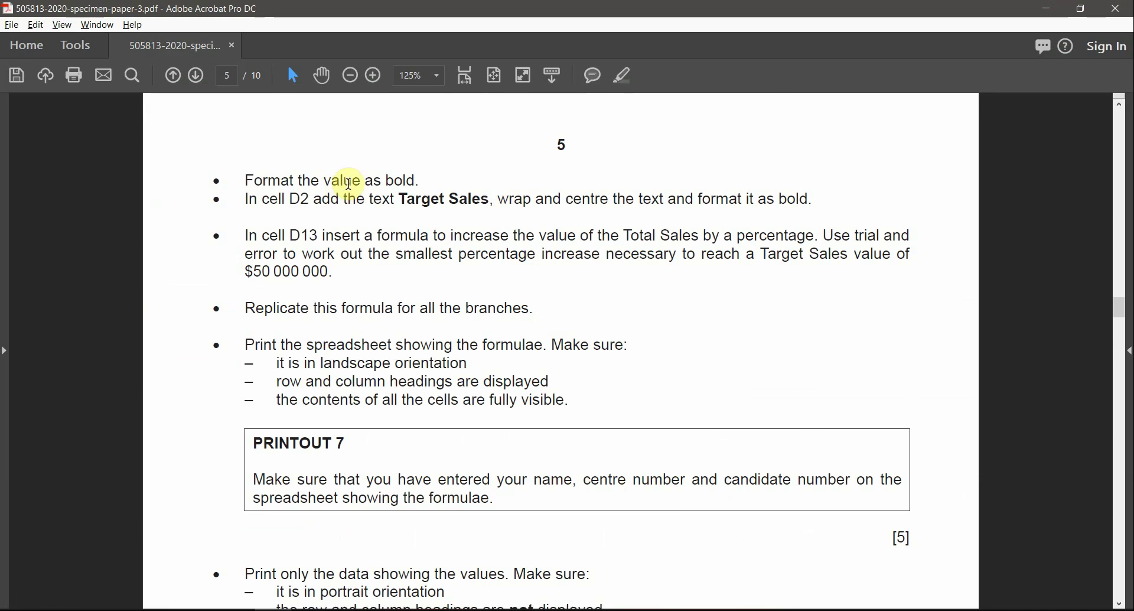
pyautogui.hotkey('alt', 'Tab')
pyautogui.click(228, 361)
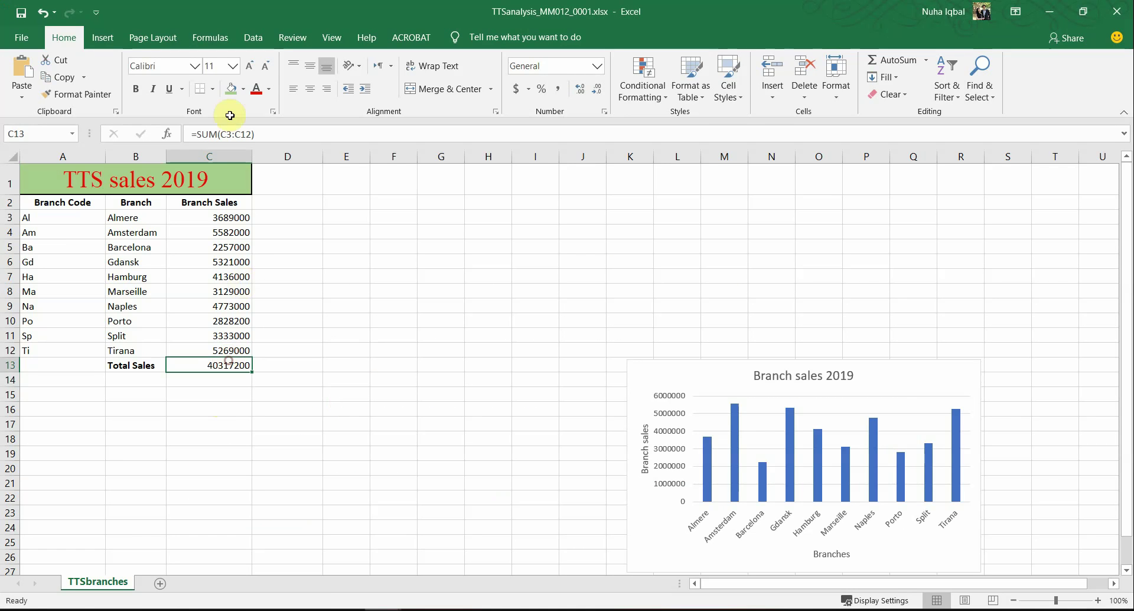
pyautogui.click(343, 353)
# Step: Highlight the bold-value instruction in the paper and copy the words 'Target Sales'
pyautogui.hotkey('alt', 'Tab')
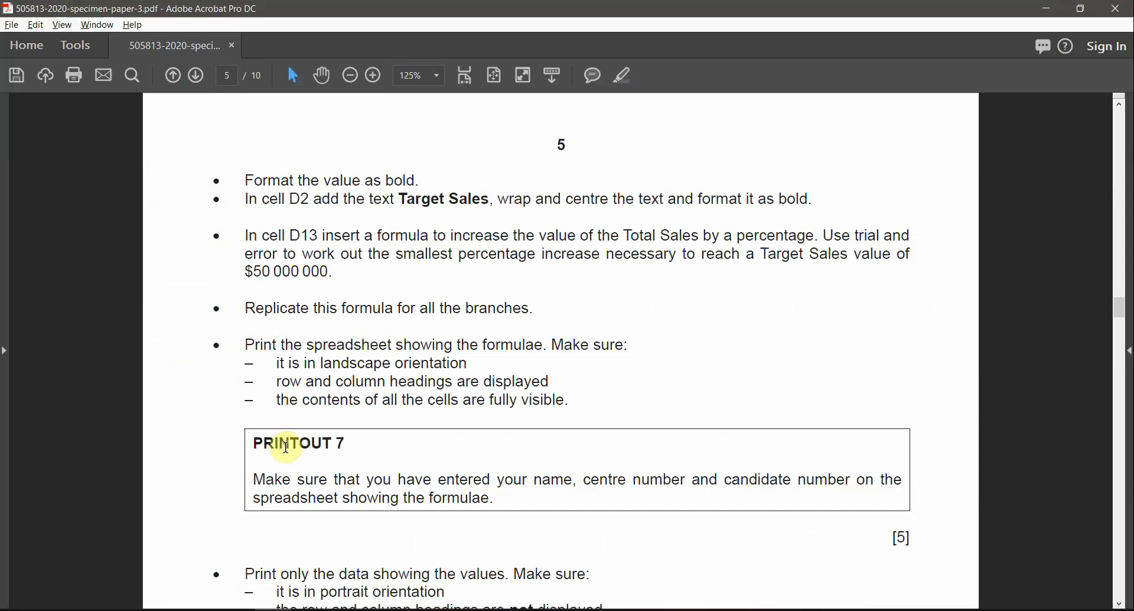
pyautogui.moveTo(289, 199); pyautogui.dragTo(326, 199)
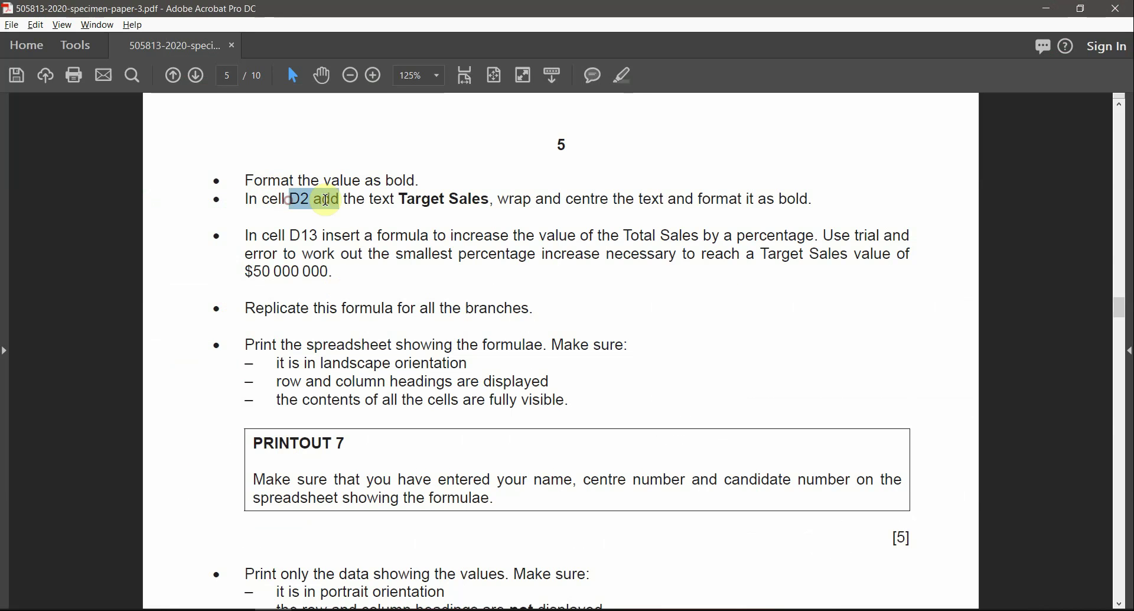
pyautogui.moveTo(428, 178); pyautogui.dragTo(345, 181)
pyautogui.click(624, 75)
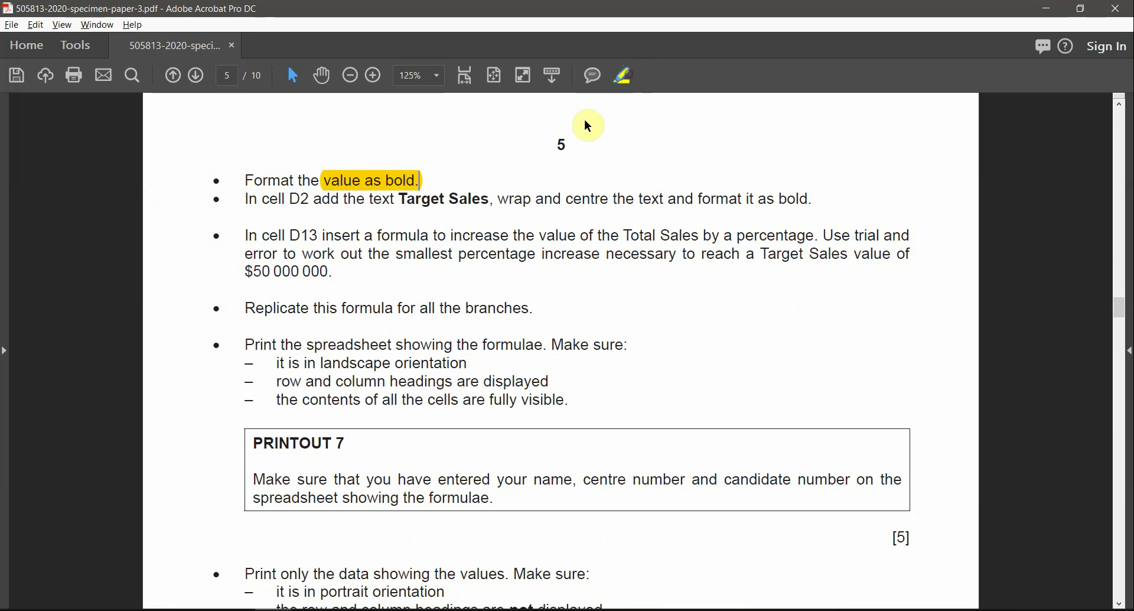
pyautogui.moveTo(290, 199); pyautogui.dragTo(478, 198)
pyautogui.hotkey('ctrl', 'c')
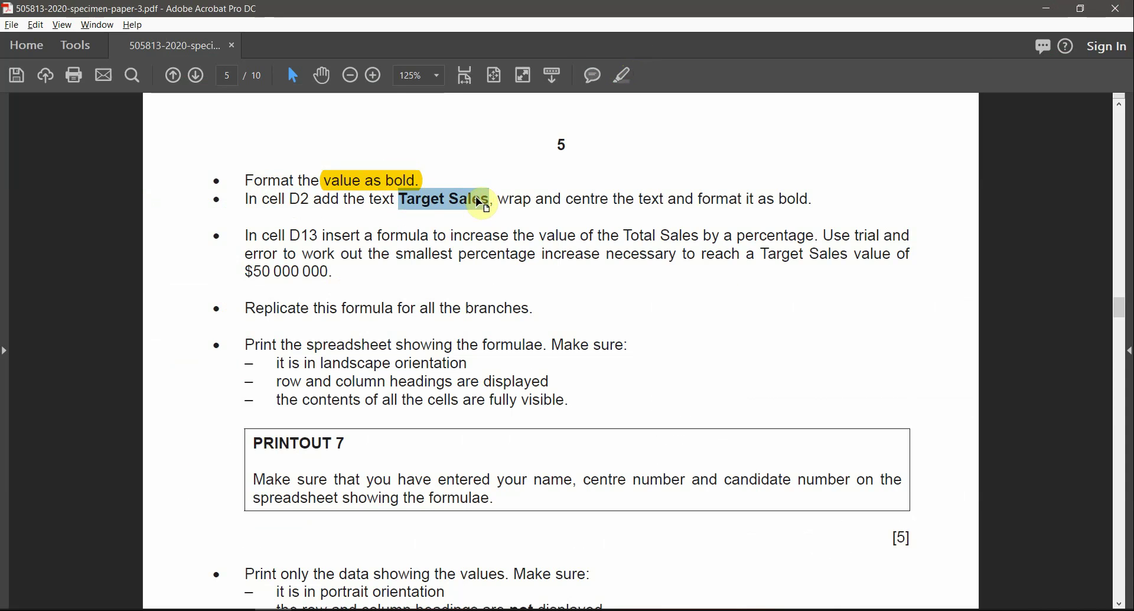
pyautogui.hotkey('alt', 'Tab')
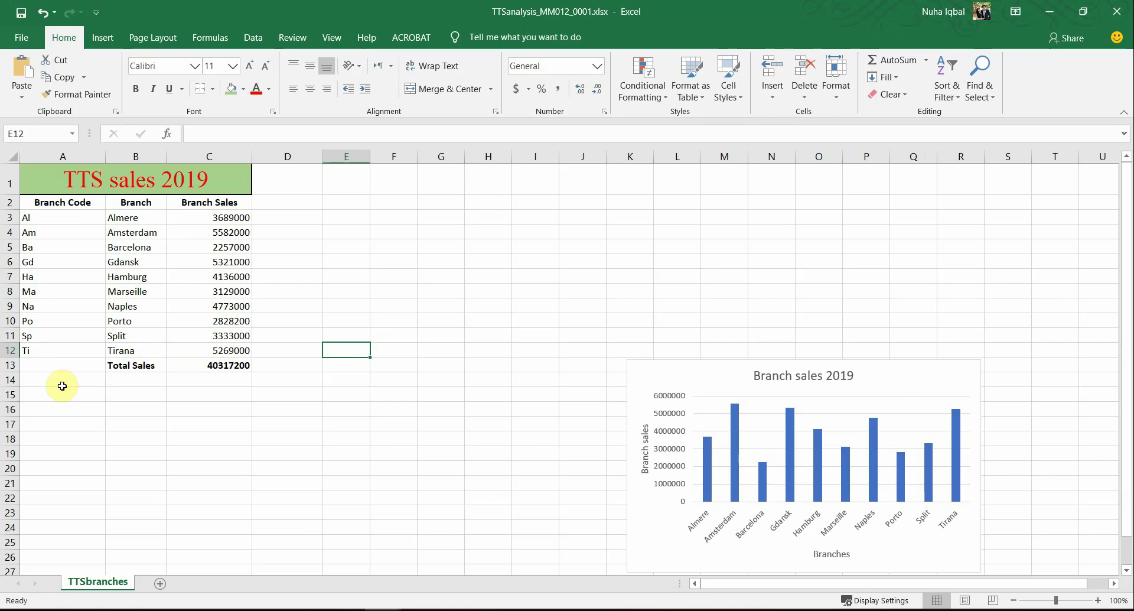
# Step: Paste 'Target Sales' into D2 and make it bold, wrapped and centred
pyautogui.click(285, 202)
pyautogui.hotkey('ctrl', 'v')
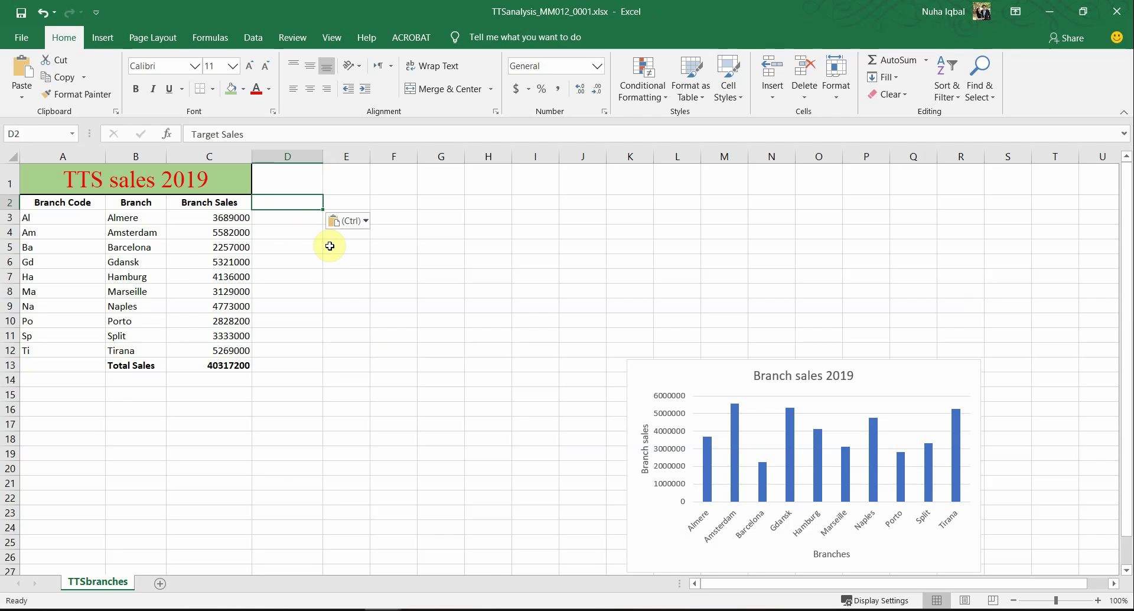
pyautogui.hotkey('alt', 'Tab')
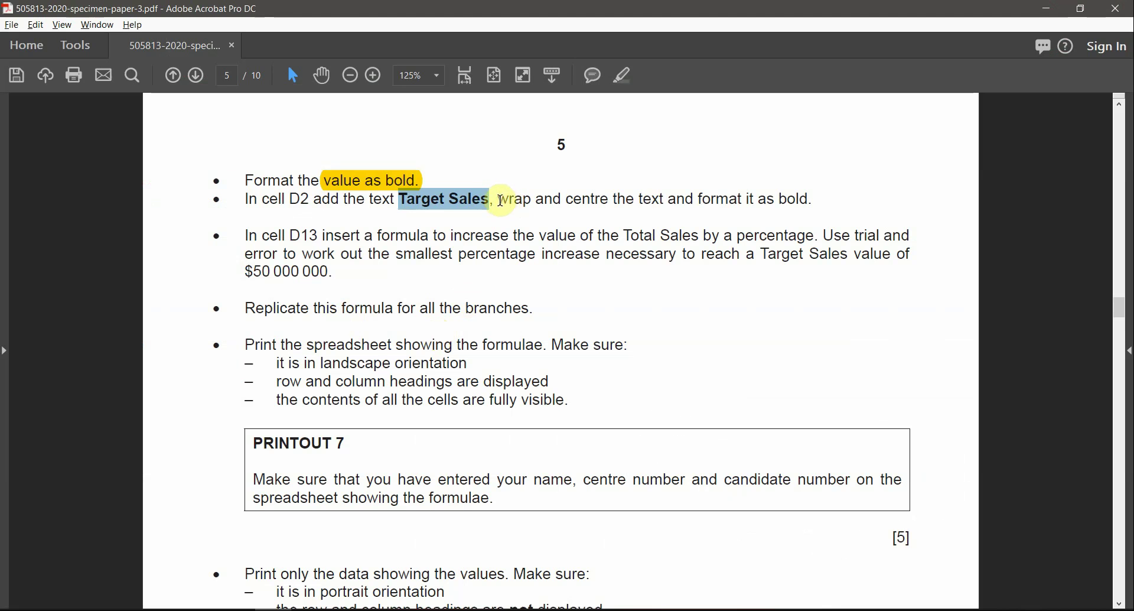
pyautogui.moveTo(501, 200); pyautogui.dragTo(699, 202)
pyautogui.hotkey('alt', 'Tab')
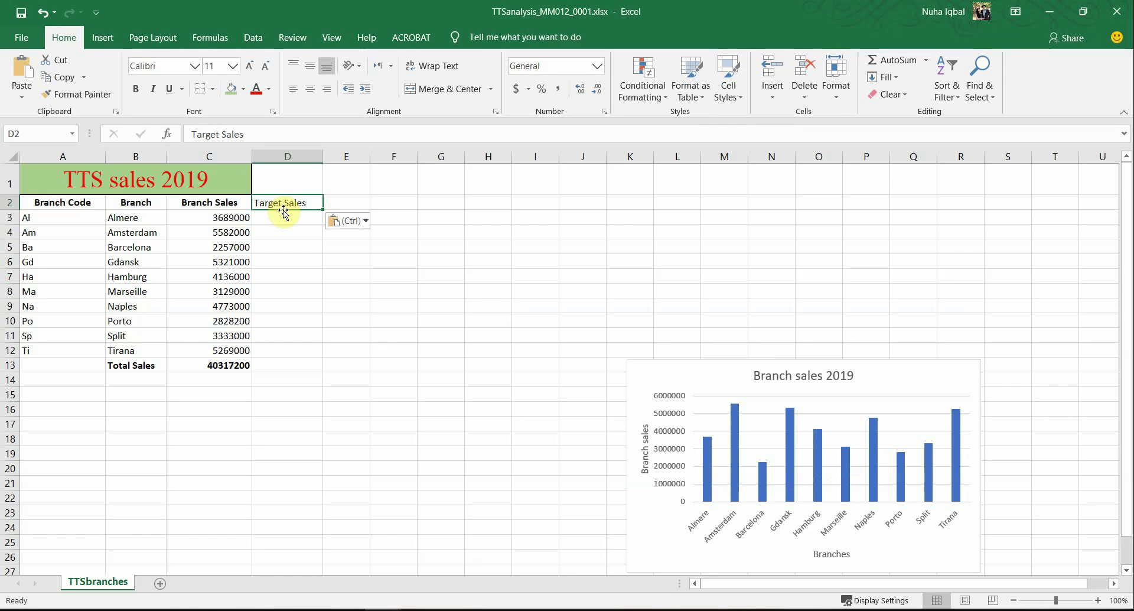
pyautogui.click(137, 89)
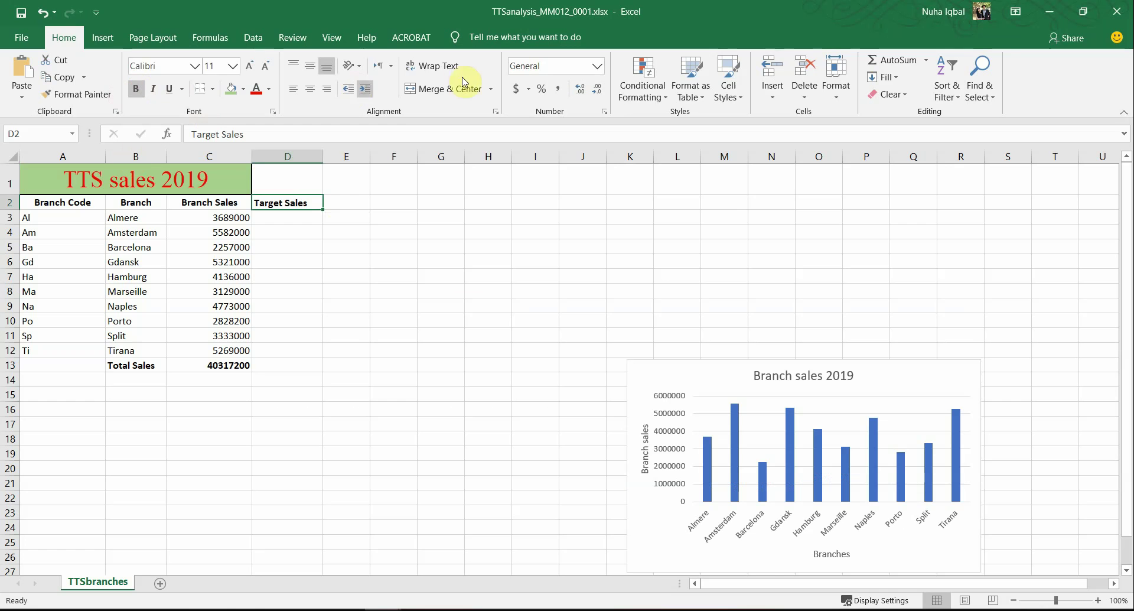
pyautogui.click(440, 66)
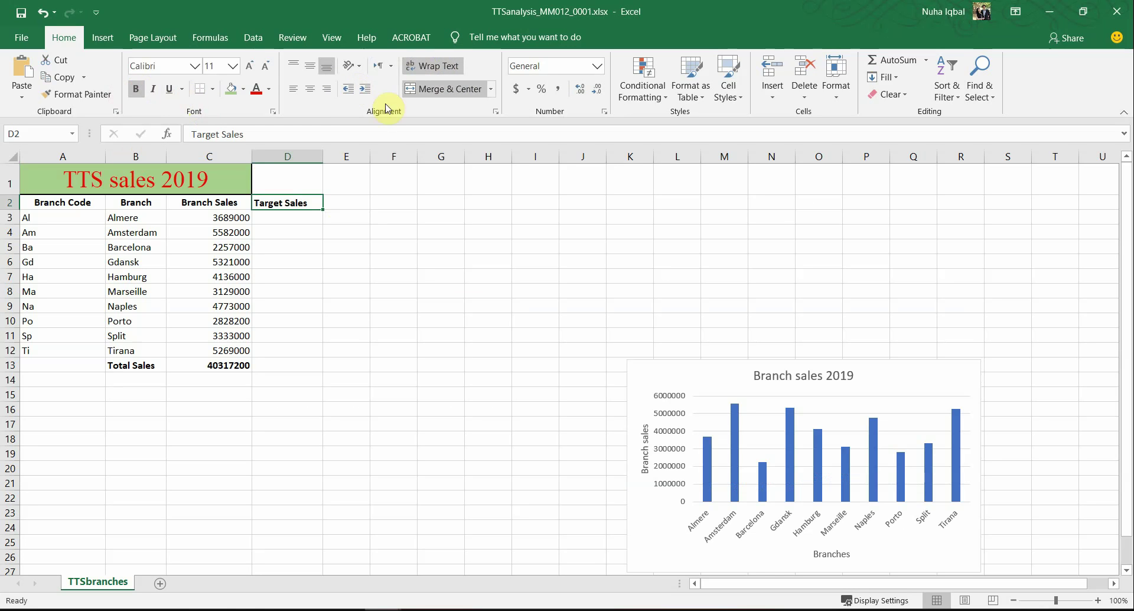
pyautogui.click(312, 89)
pyautogui.hotkey('alt', 'Tab')
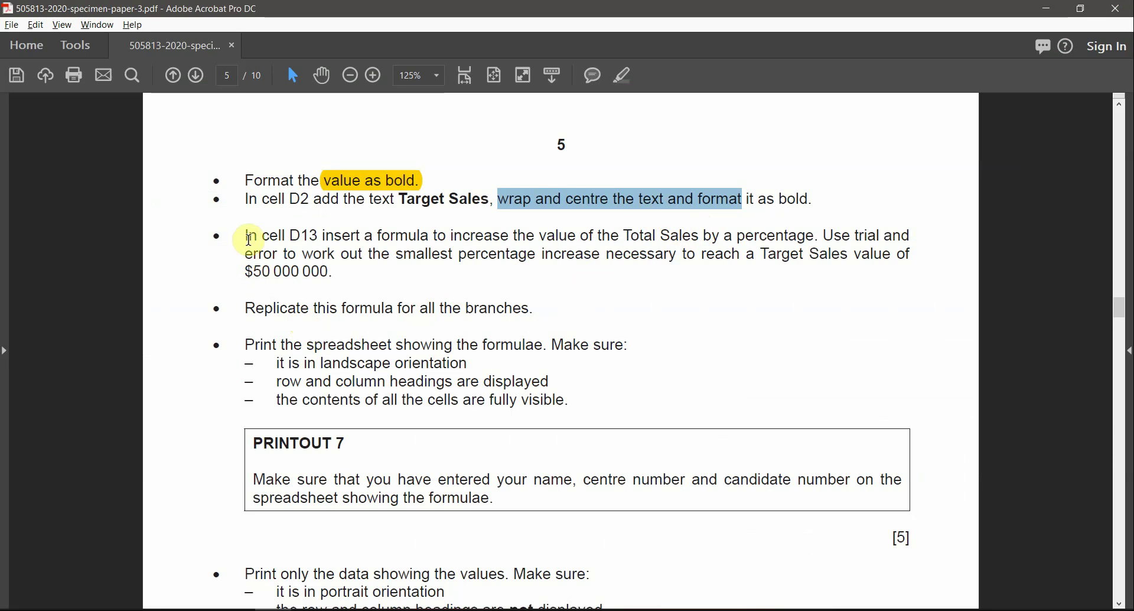
# Step: Highlight the wrap-and-centre instruction plus 'D13' and 'formula' in the exam paper
pyautogui.click(621, 75)
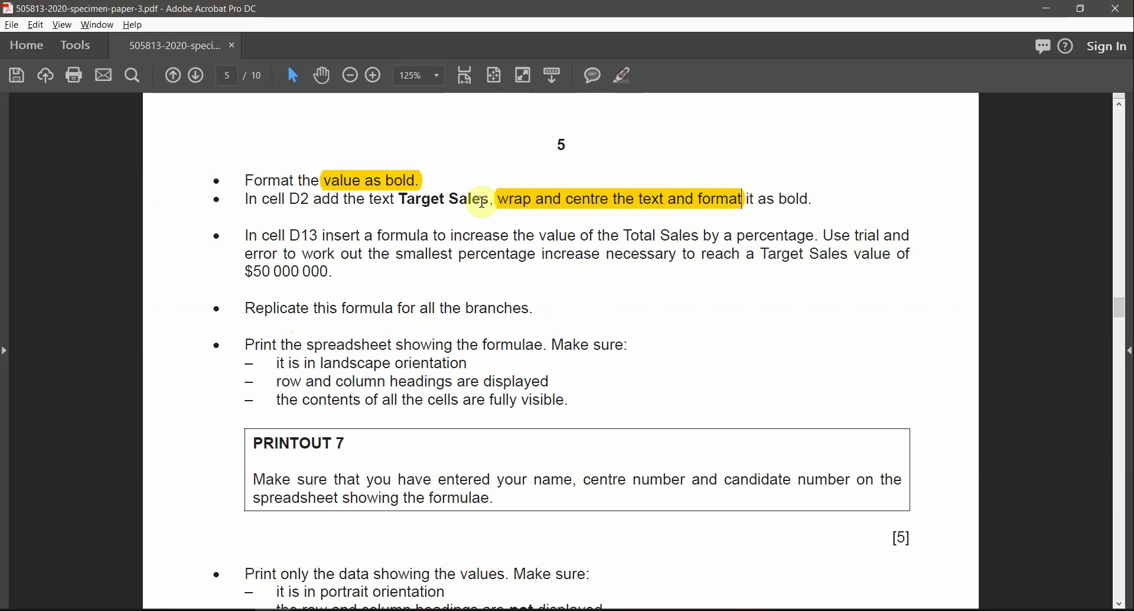
pyautogui.doubleClick(303, 235)
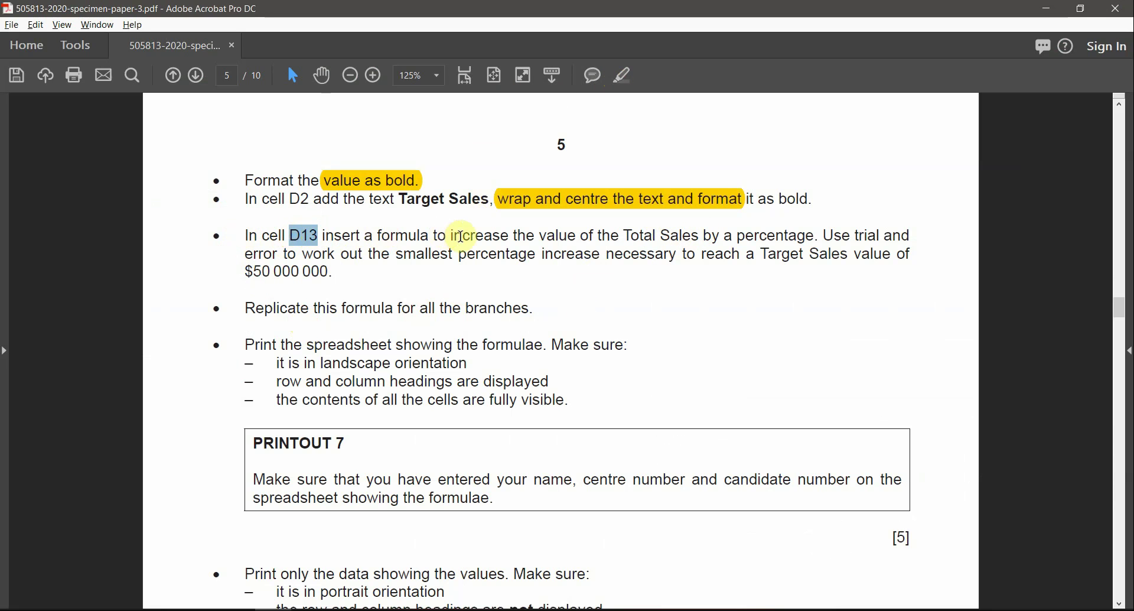
pyautogui.click(625, 74)
pyautogui.click(536, 259)
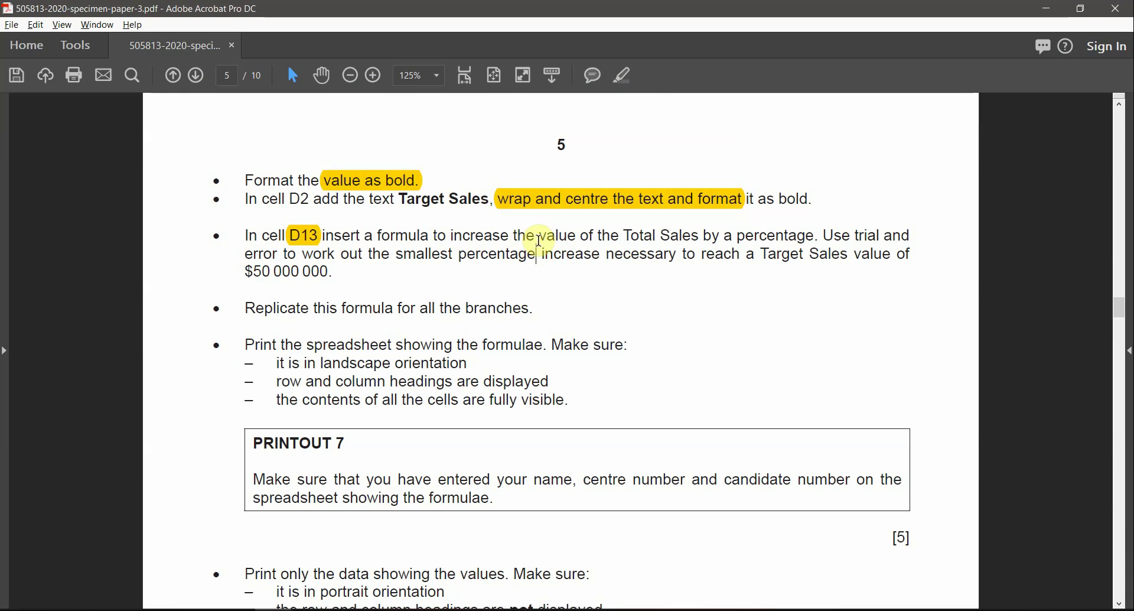
pyautogui.doubleClick(410, 236)
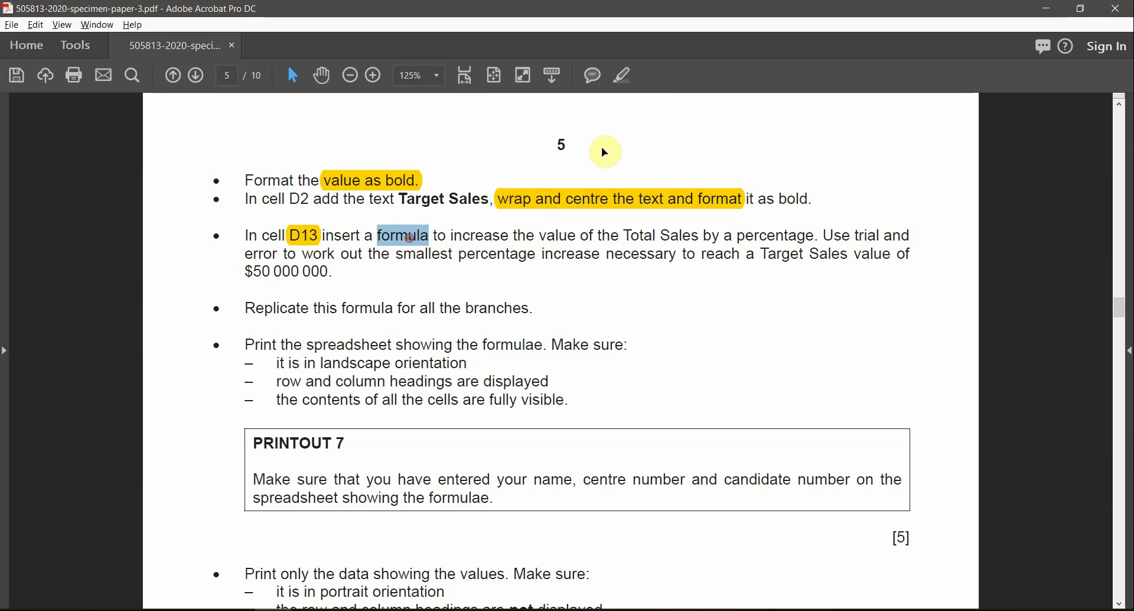
pyautogui.click(617, 71)
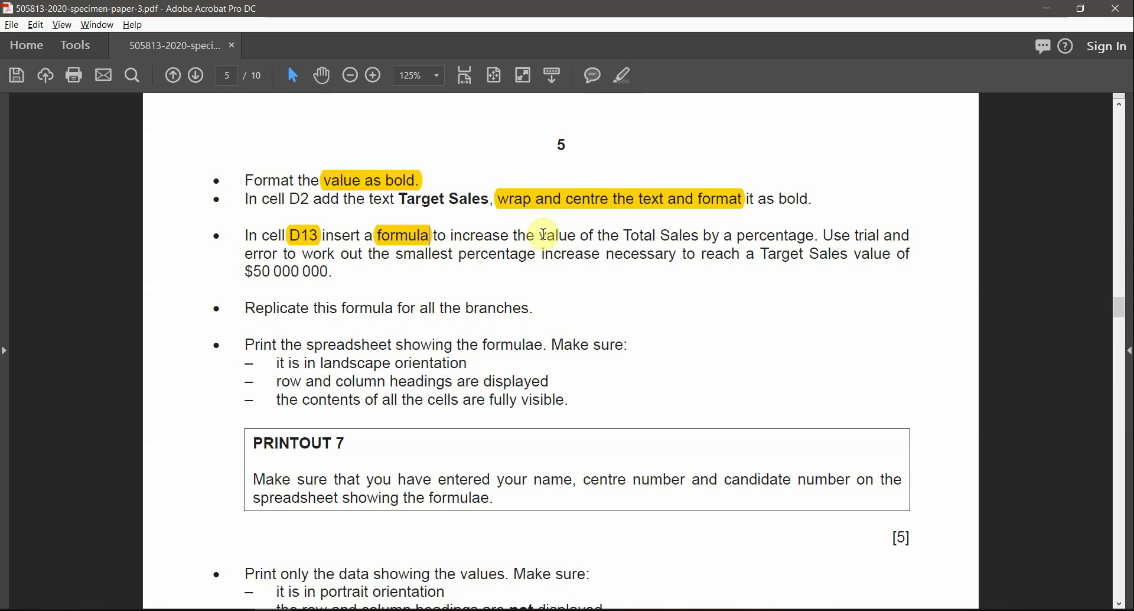
# Step: Highlight the $50 000 000 target value, then return to the Excel workbook
pyautogui.moveTo(546, 234); pyautogui.dragTo(924, 239)
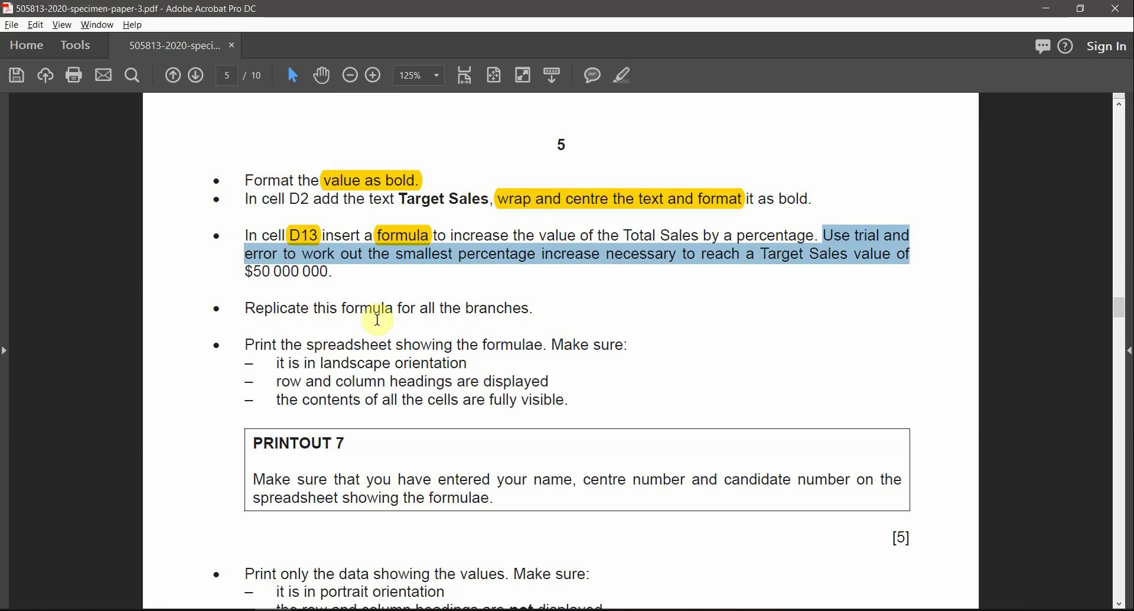
pyautogui.moveTo(255, 272); pyautogui.dragTo(329, 276)
pyautogui.click(550, 82)
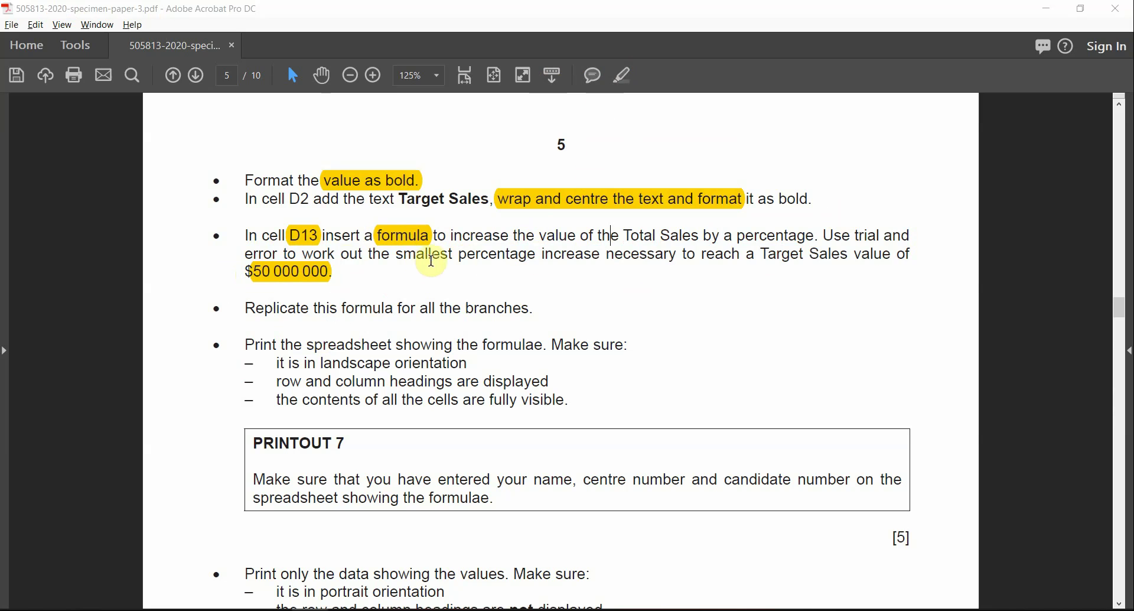
pyautogui.moveTo(340, 273); pyautogui.dragTo(240, 268)
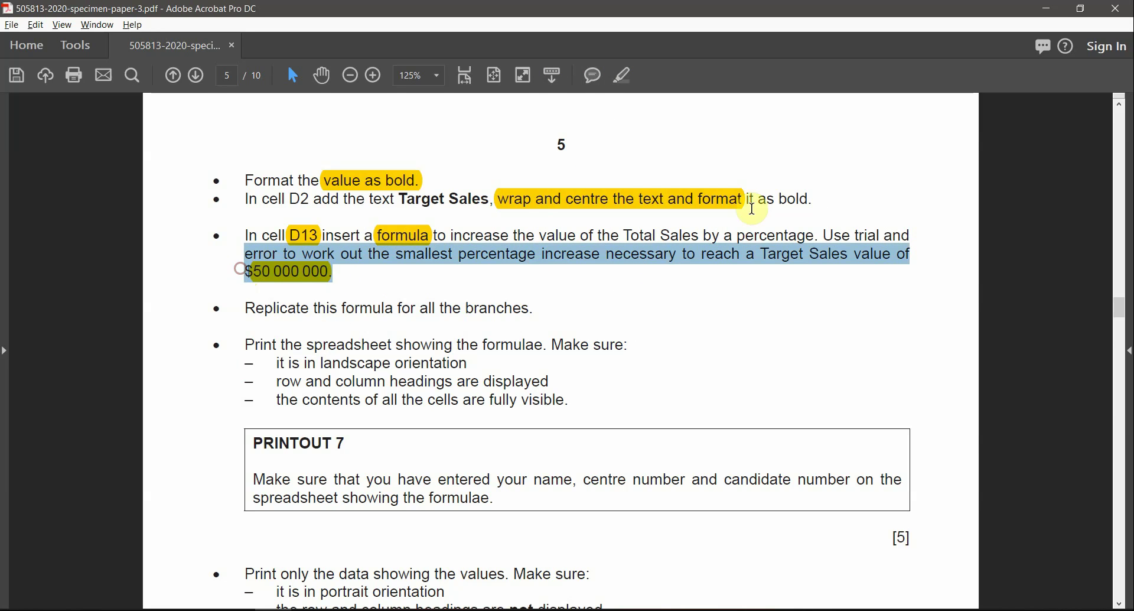
pyautogui.click(884, 254)
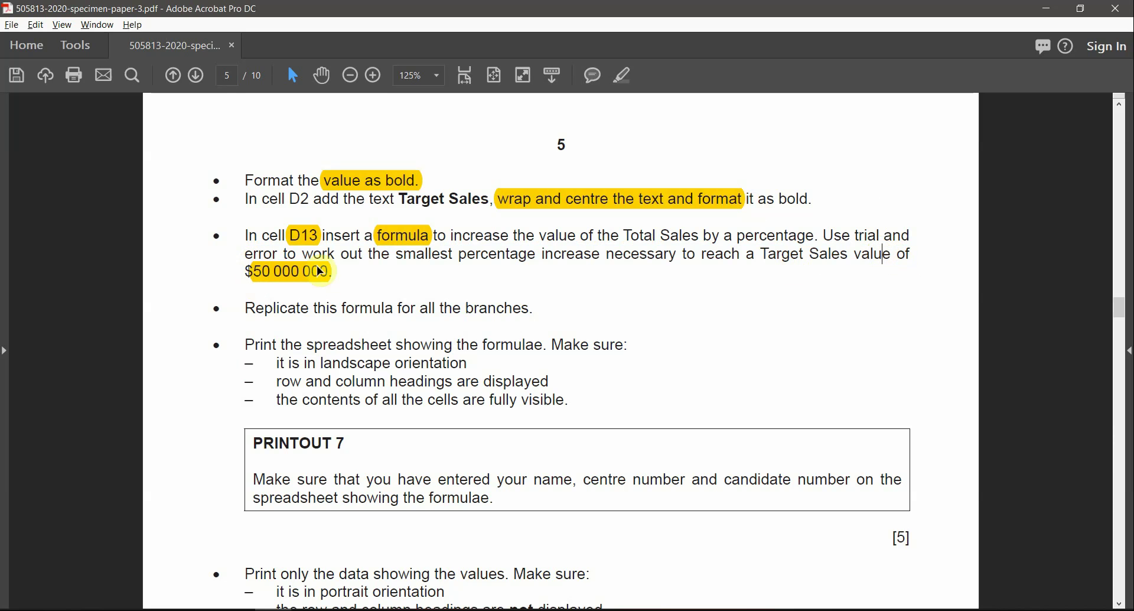
pyautogui.hotkey('alt', 'Tab')
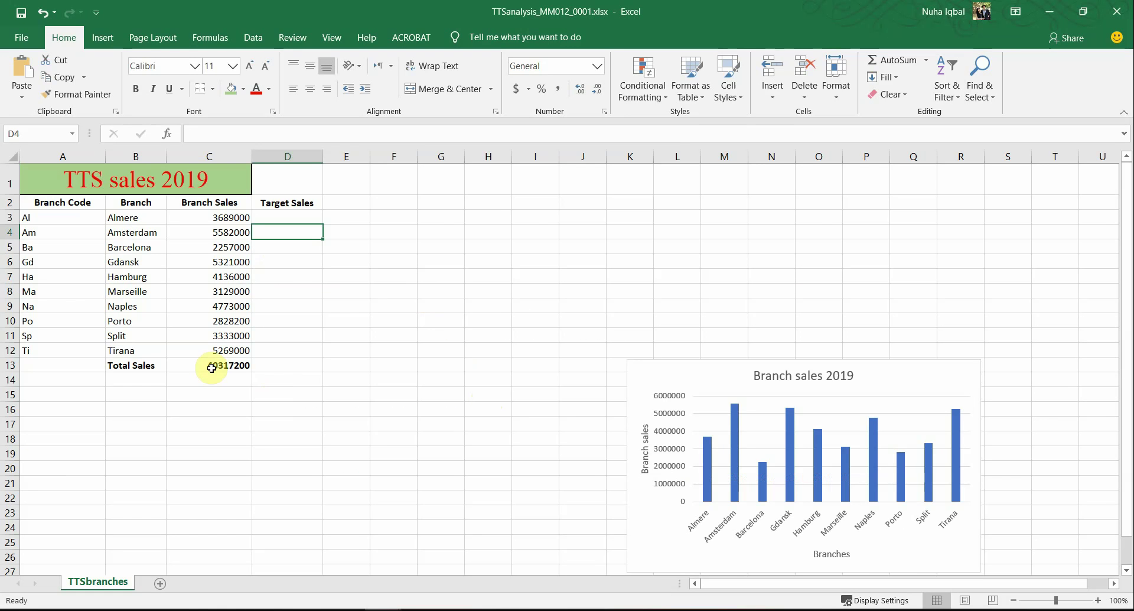
# Step: Enter =SUM(D3:D12) in D13 to total the Target Sales column, then switch to the PDF
pyautogui.click(215, 367)
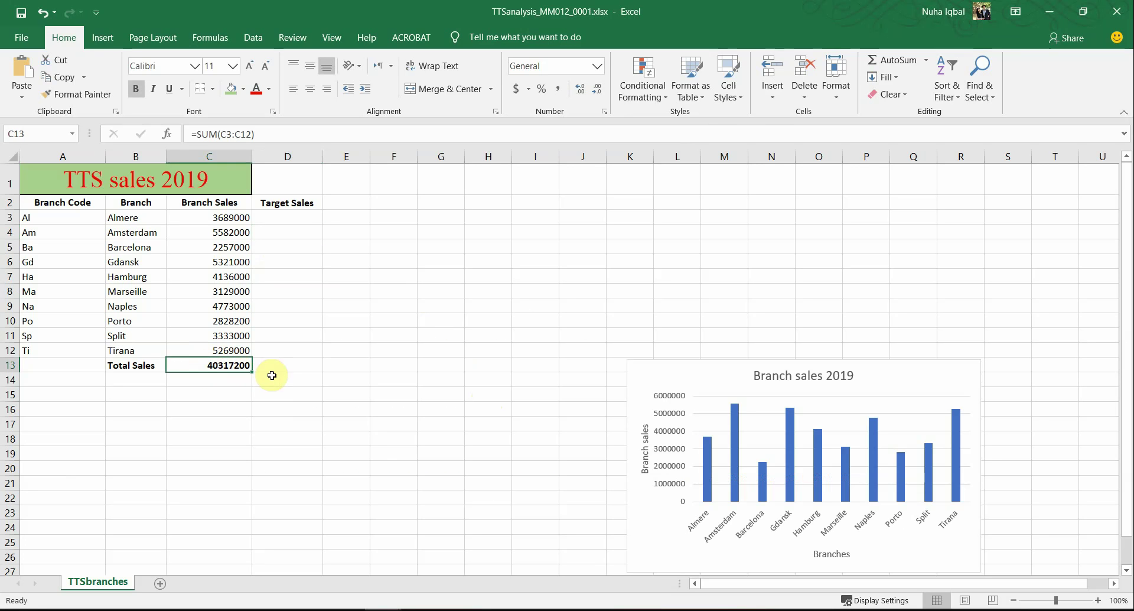
pyautogui.click(278, 365)
pyautogui.write('=')
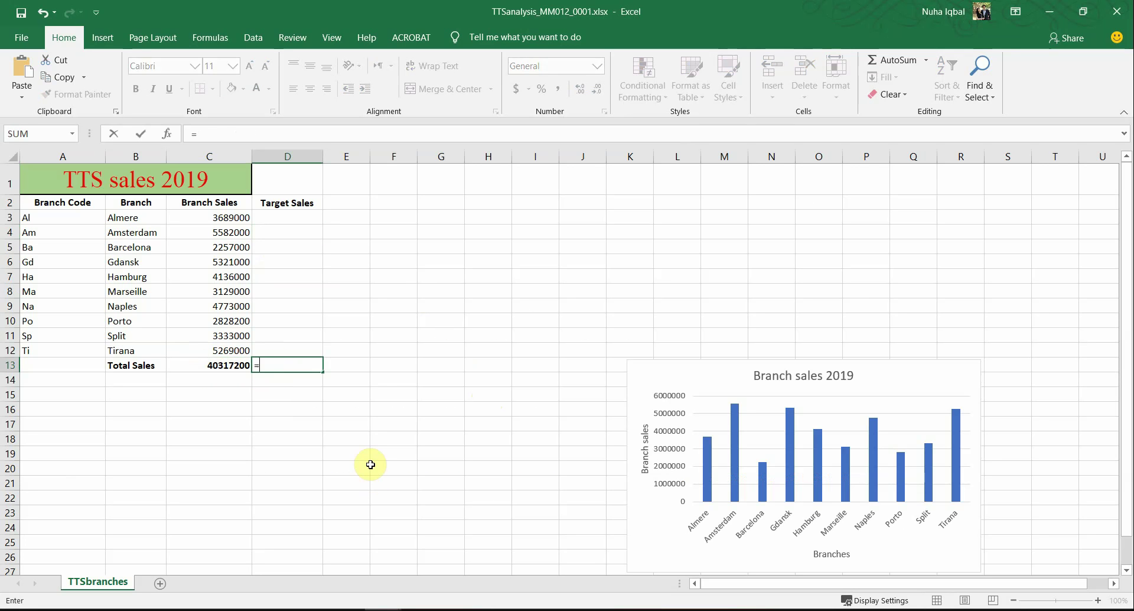
pyautogui.write('sum(')
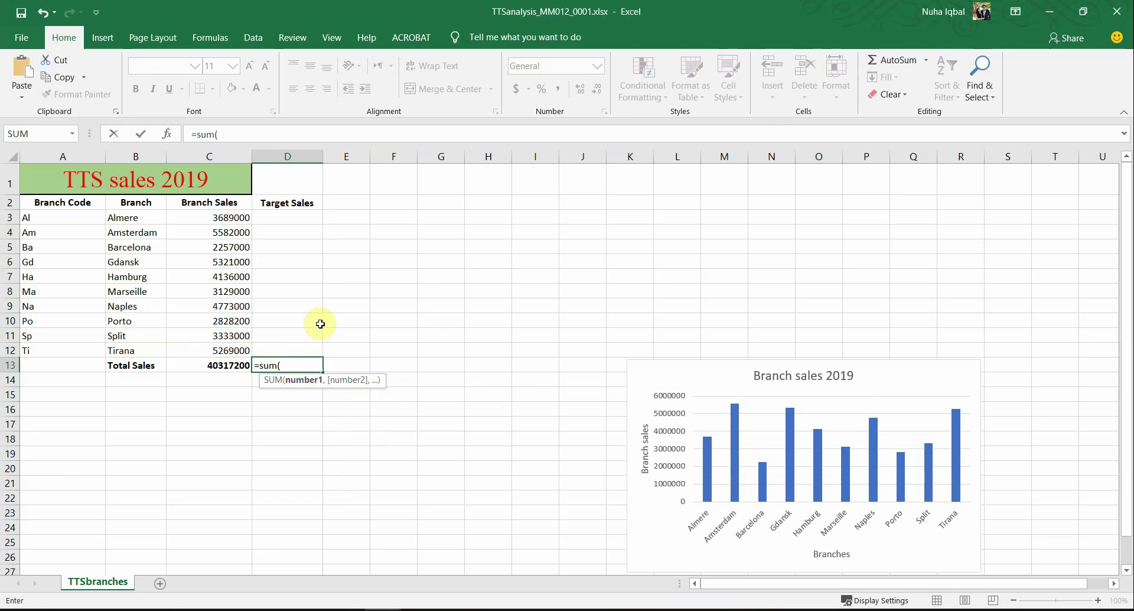
pyautogui.moveTo(297, 215); pyautogui.dragTo(274, 358)
pyautogui.press('Return')
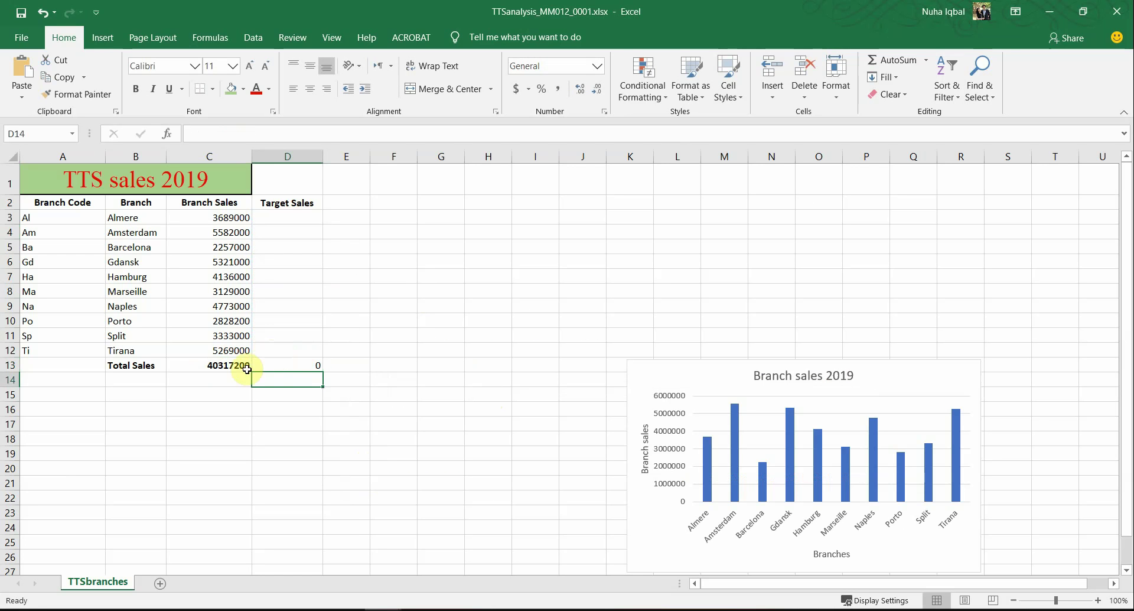
pyautogui.click(280, 366)
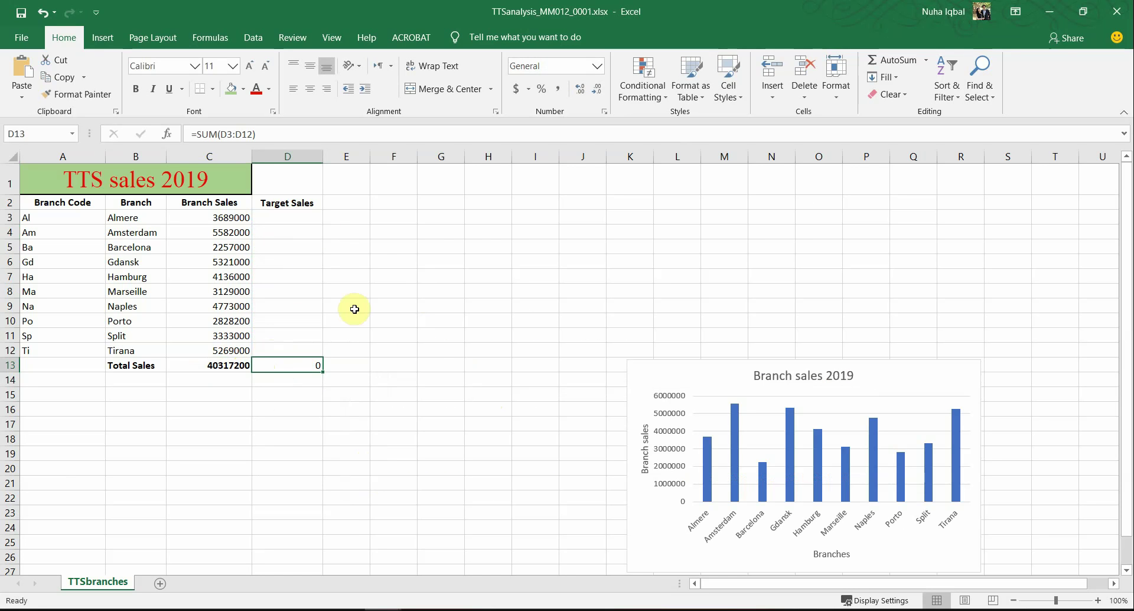
pyautogui.hotkey('alt', 'Tab')
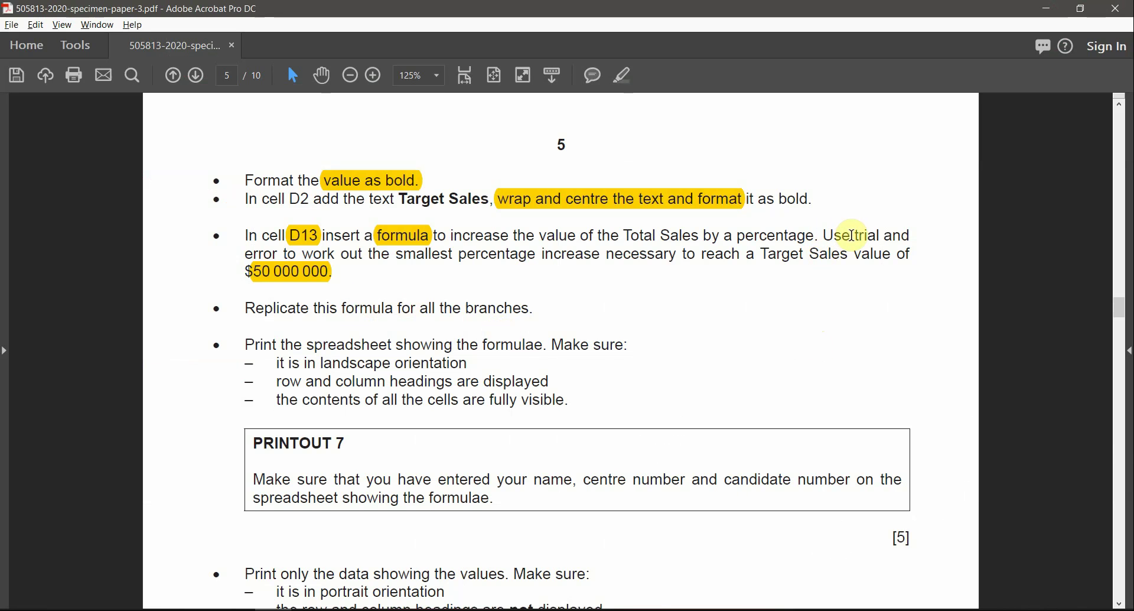
# Step: Highlight 'trial and error to work out the smallest percentage' in yellow in the exam paper, then return to Excel
pyautogui.moveTo(854, 236); pyautogui.dragTo(524, 258)
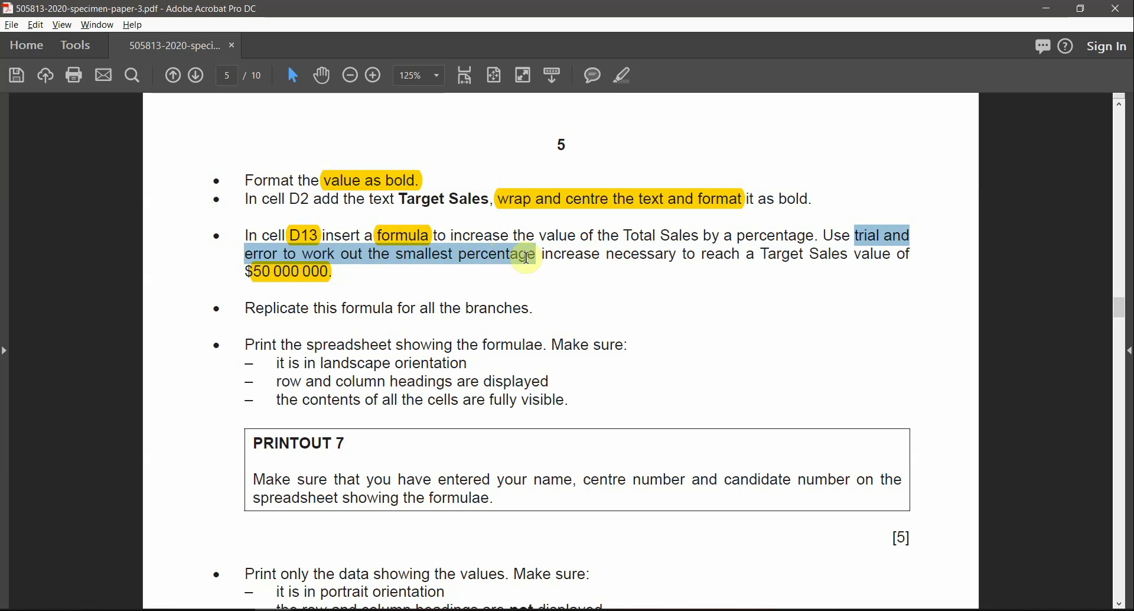
pyautogui.click(627, 77)
pyautogui.moveTo(762, 255); pyautogui.dragTo(833, 255)
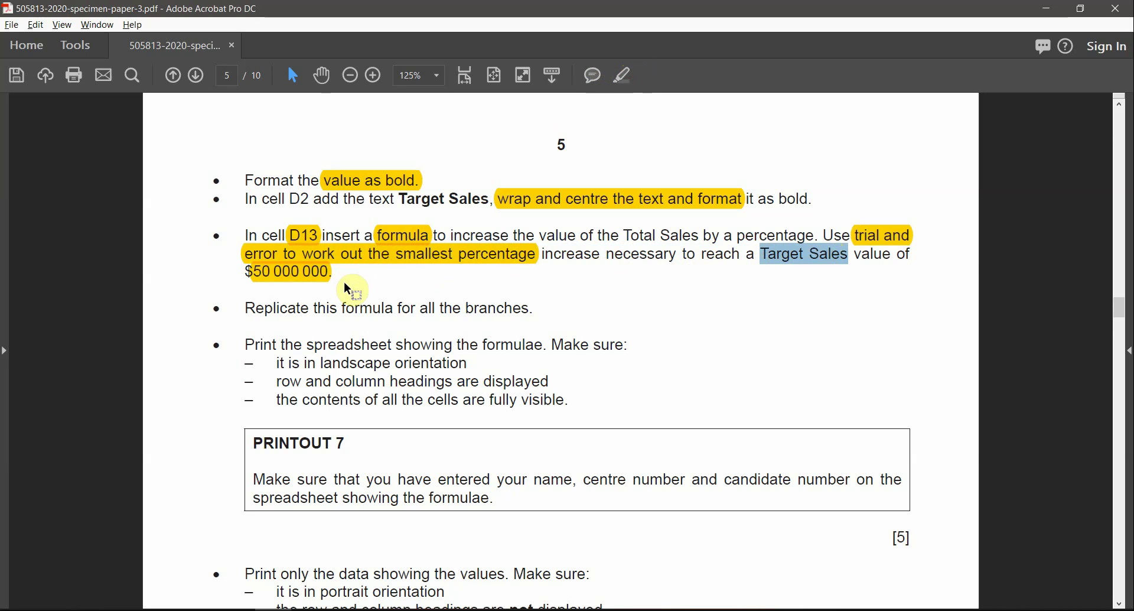
pyautogui.click(322, 257)
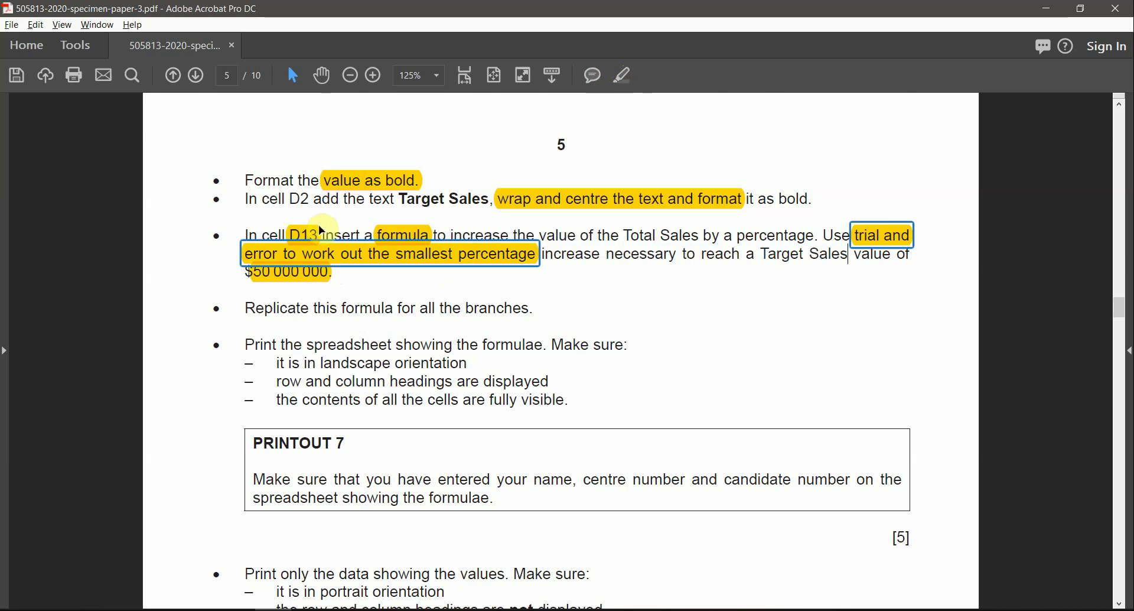
pyautogui.click(308, 234)
pyautogui.hotkey('alt', 'Tab')
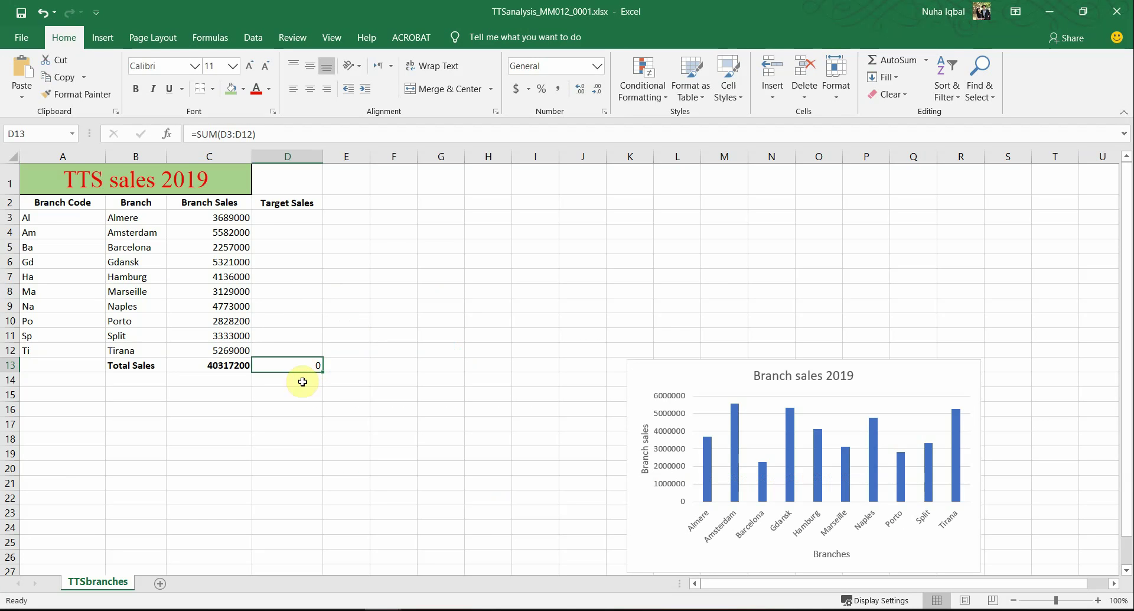
# Step: Enter =C3*1.1 in D3 so Almere's target sales become 4057900
pyautogui.click(295, 218)
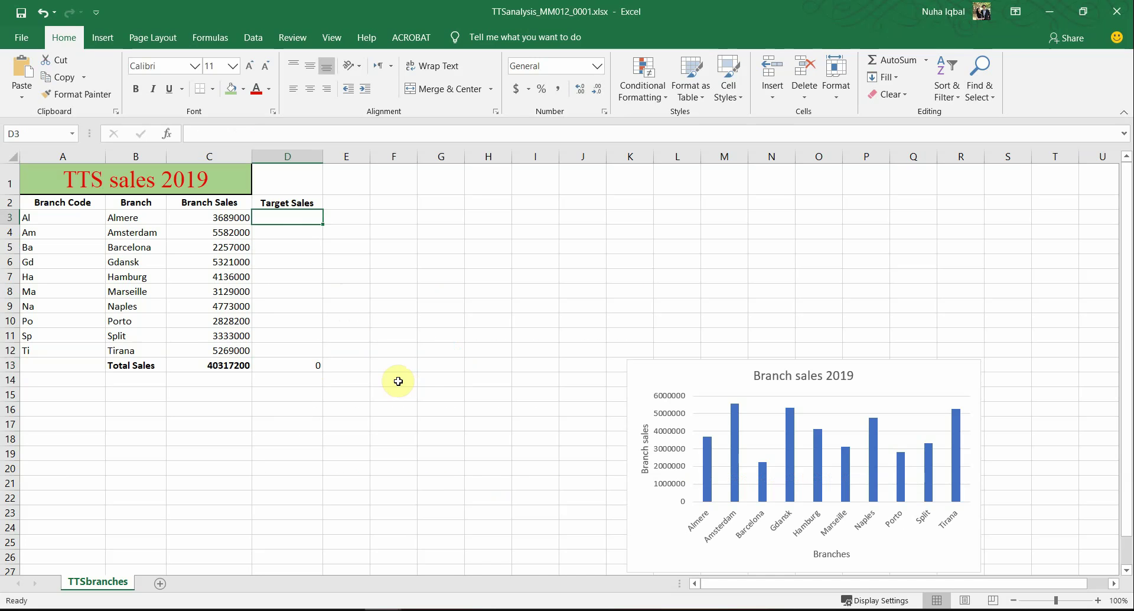
pyautogui.hotkey('alt', 'Tab')
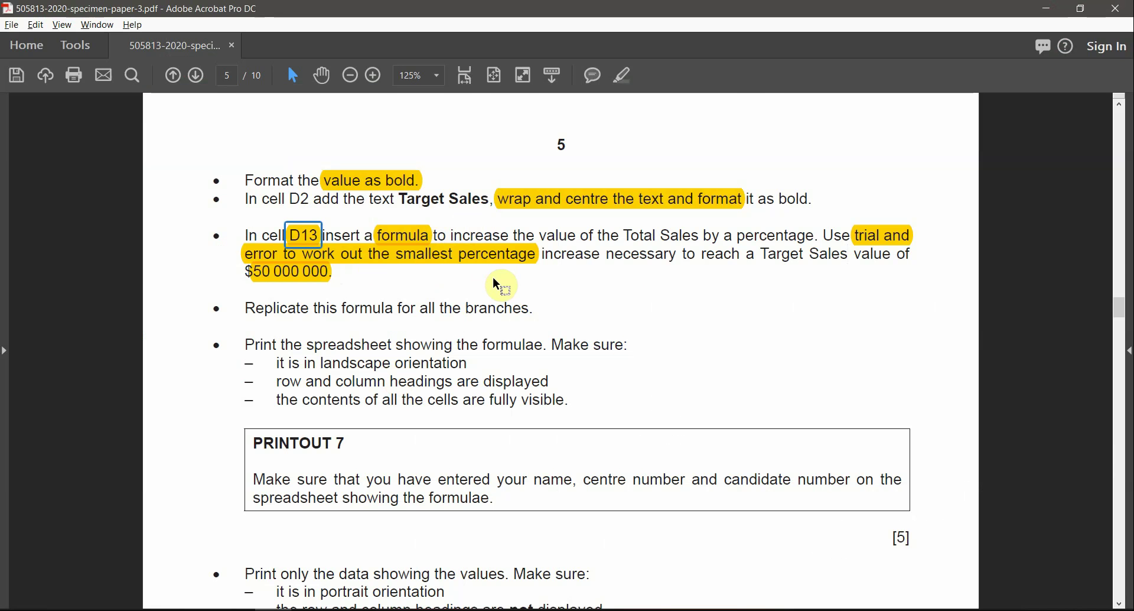
pyautogui.hotkey('alt', 'Tab')
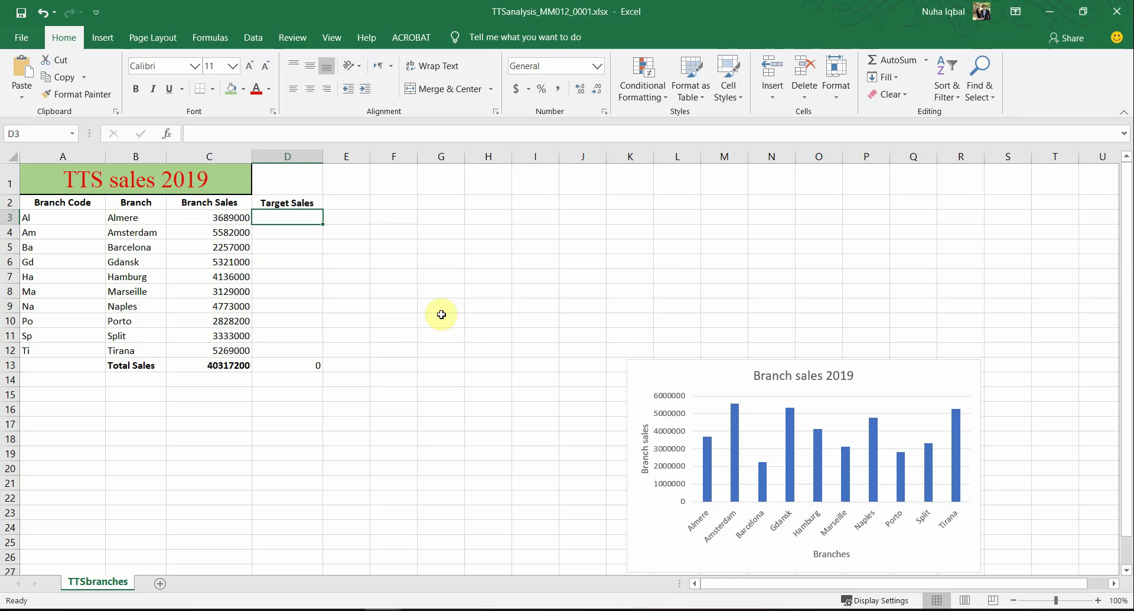
pyautogui.write('=')
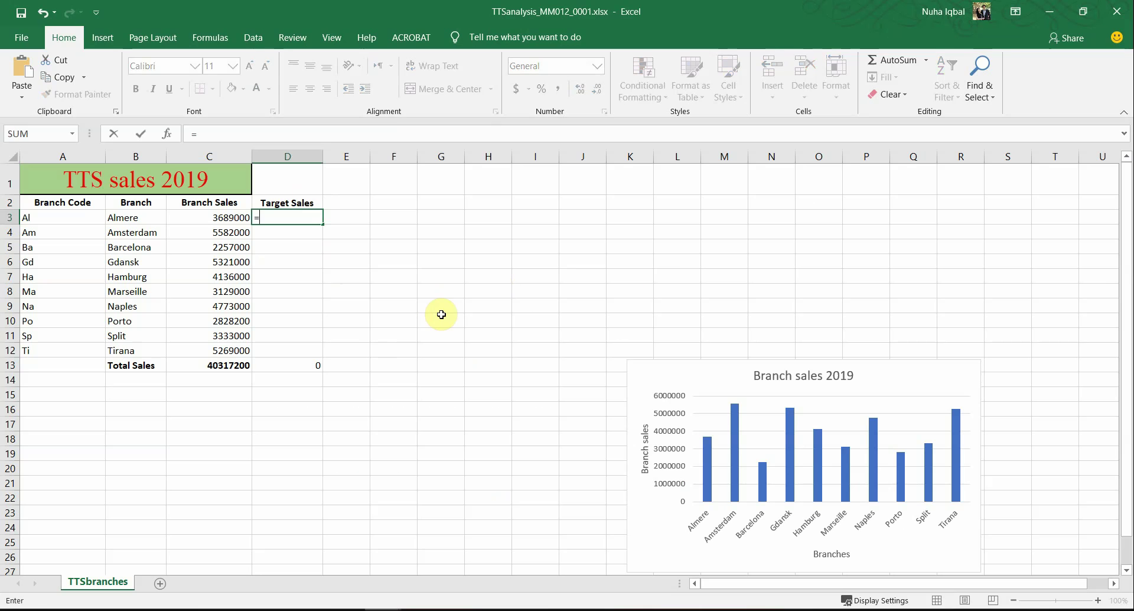
pyautogui.click(243, 216)
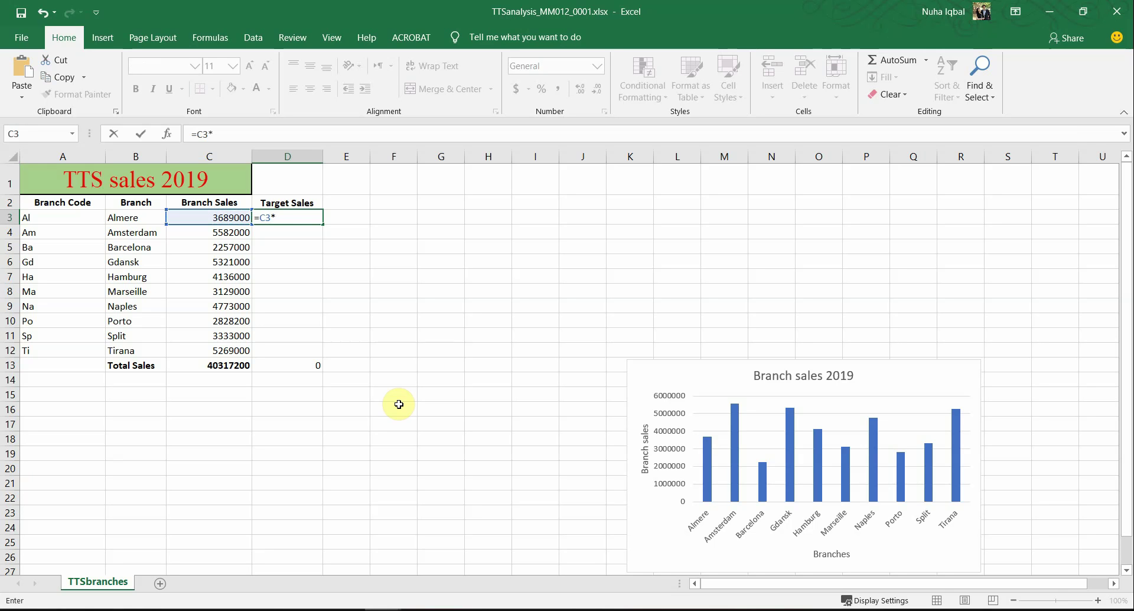
pyautogui.write('*1.1')
pyautogui.press('Return')
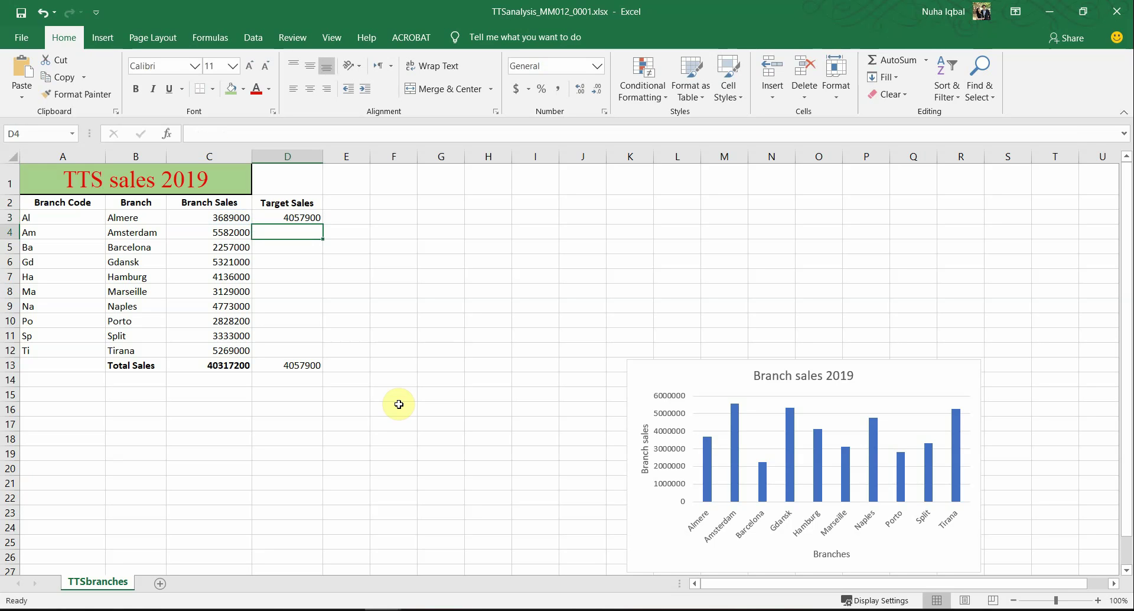
pyautogui.click(299, 217)
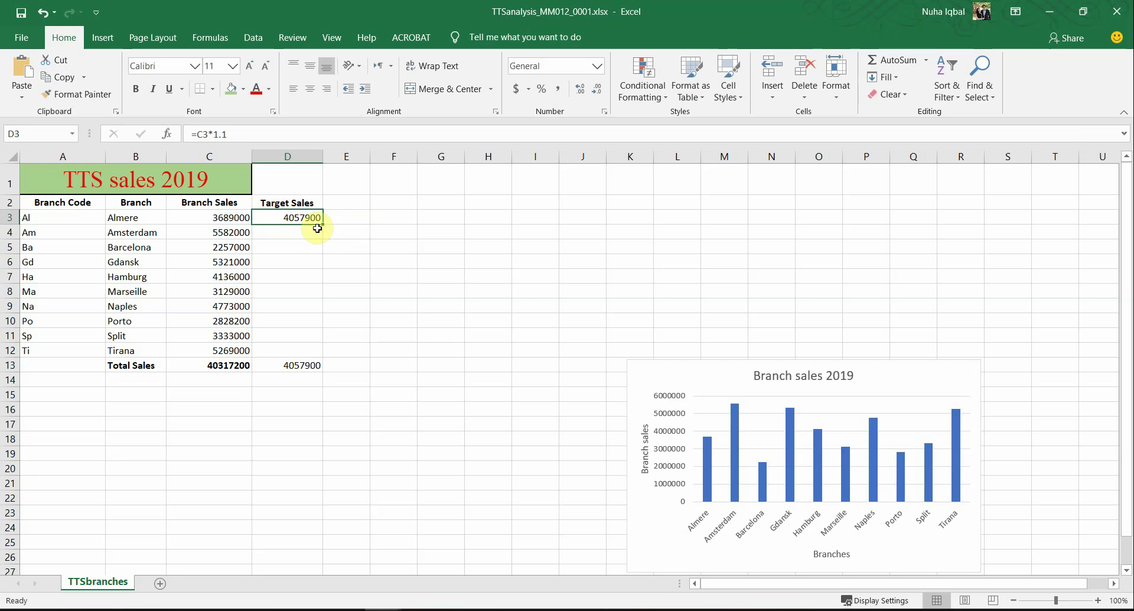
# Step: Fill the 1.1 target formula down to D12, then change D3 to a 1.2 multiplier and refill
pyautogui.moveTo(323, 226); pyautogui.dragTo(319, 361)
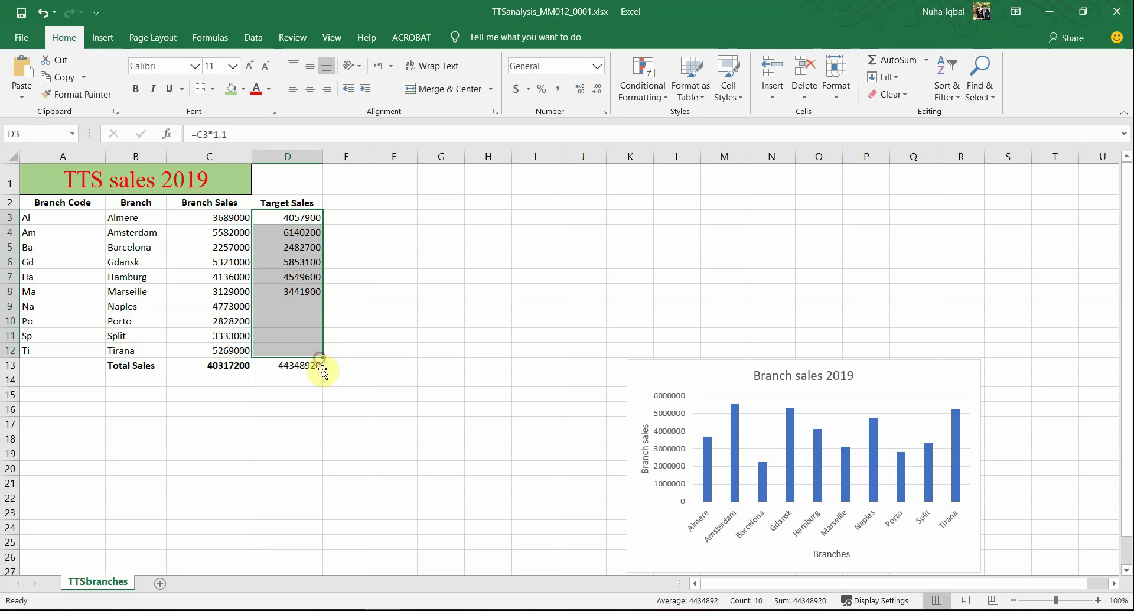
pyautogui.click(285, 366)
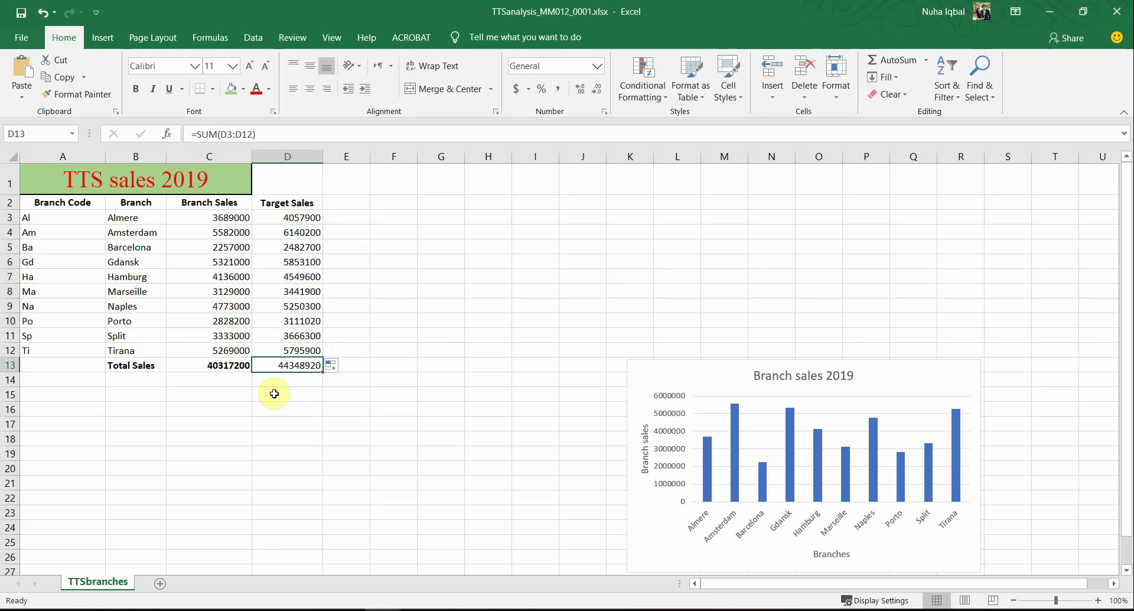
pyautogui.click(294, 218)
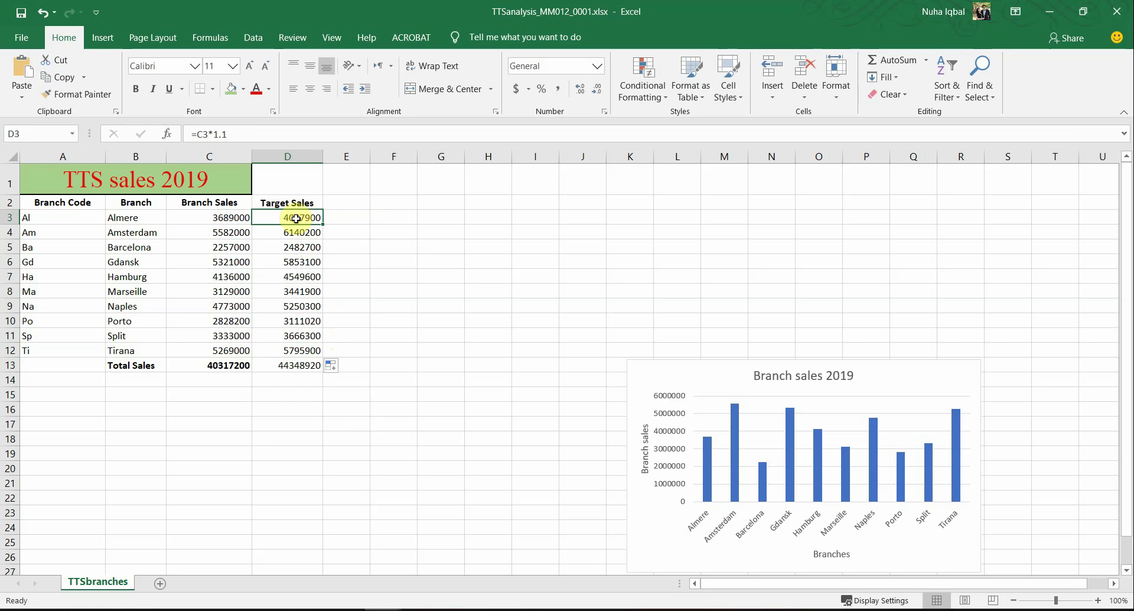
pyautogui.click(225, 133)
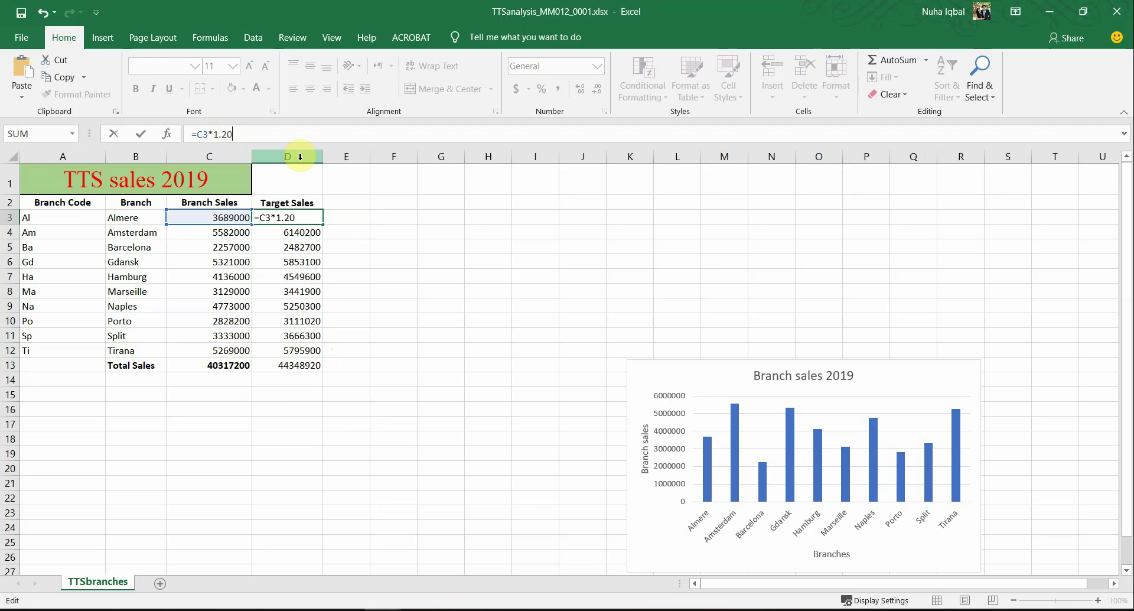
pyautogui.press('Return')
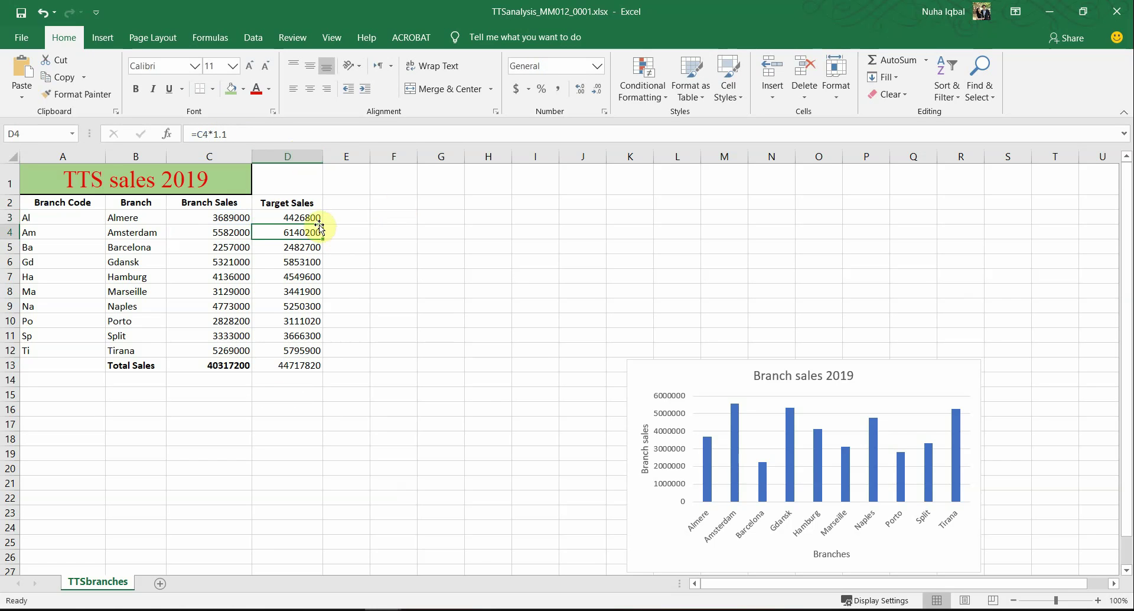
pyautogui.click(319, 218)
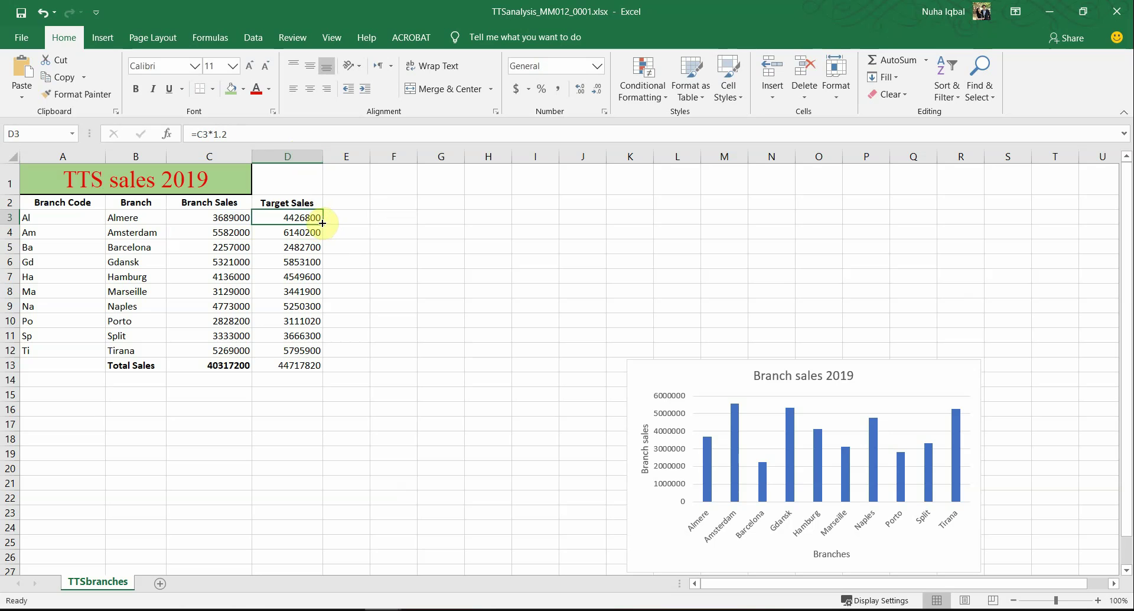
pyautogui.moveTo(321, 223); pyautogui.dragTo(323, 354)
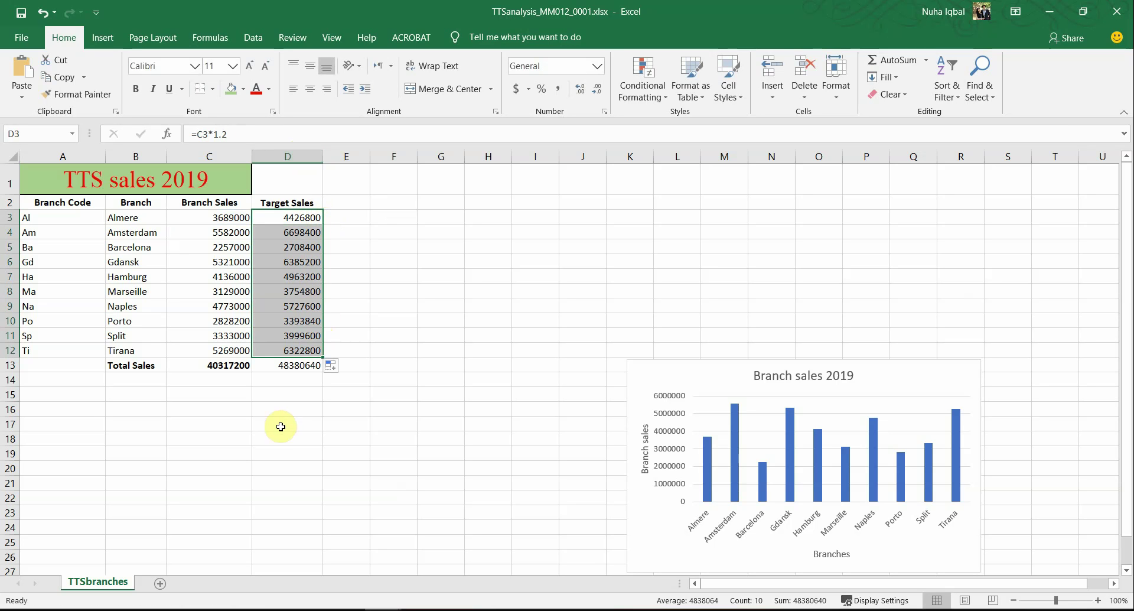
pyautogui.click(298, 365)
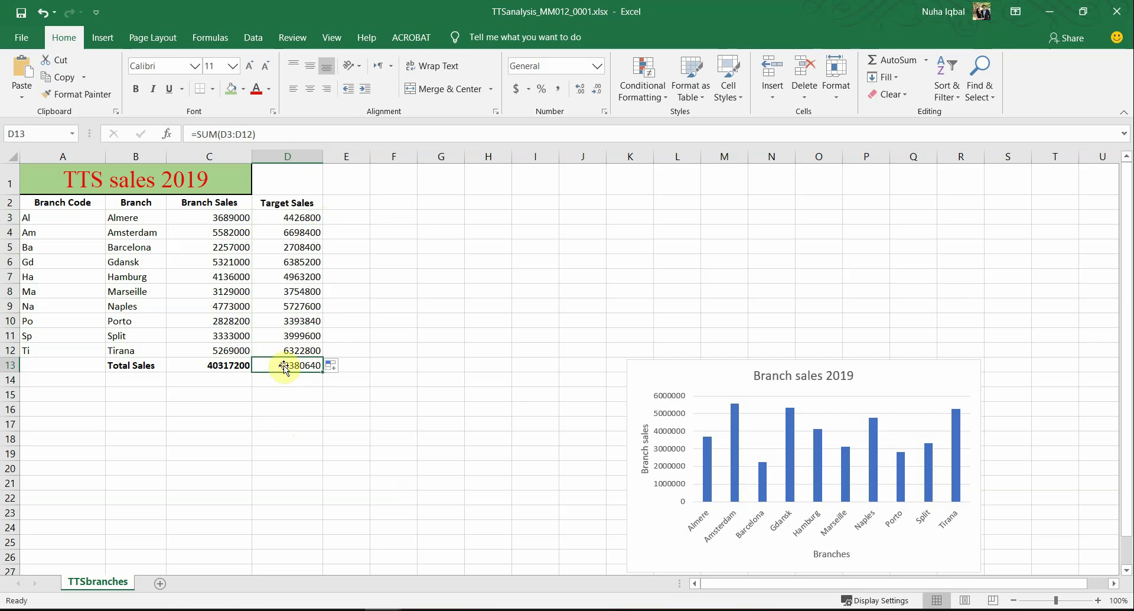
# Step: Change D3's multiplier to 1.3 and copy the formula down to D12
pyautogui.click(303, 213)
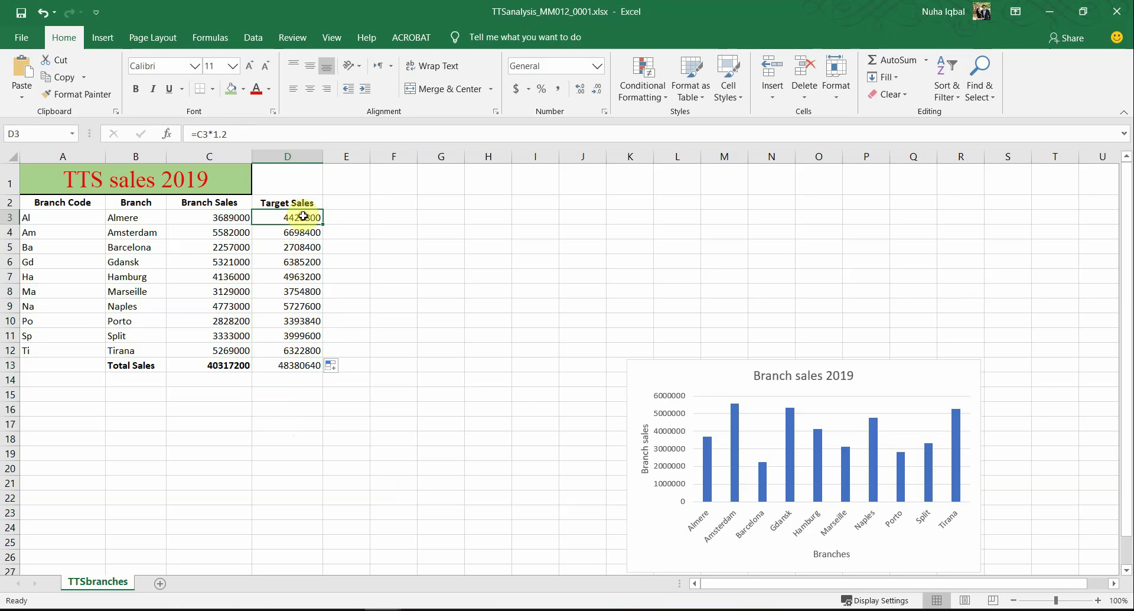
pyautogui.click(222, 134)
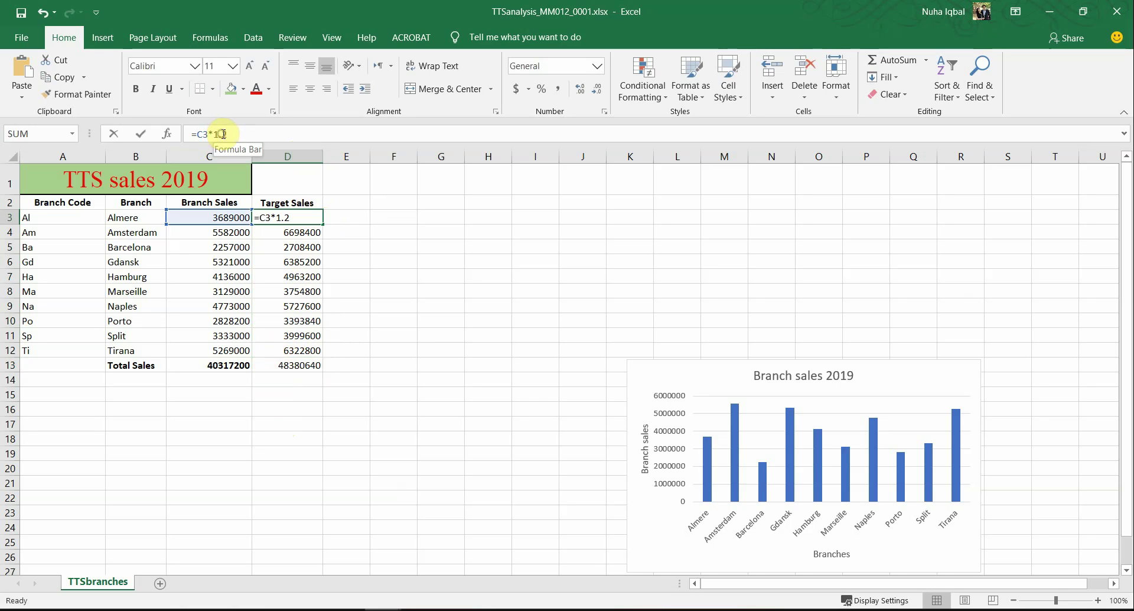
pyautogui.press('BackSpace')
pyautogui.write('3')
pyautogui.press('Return')
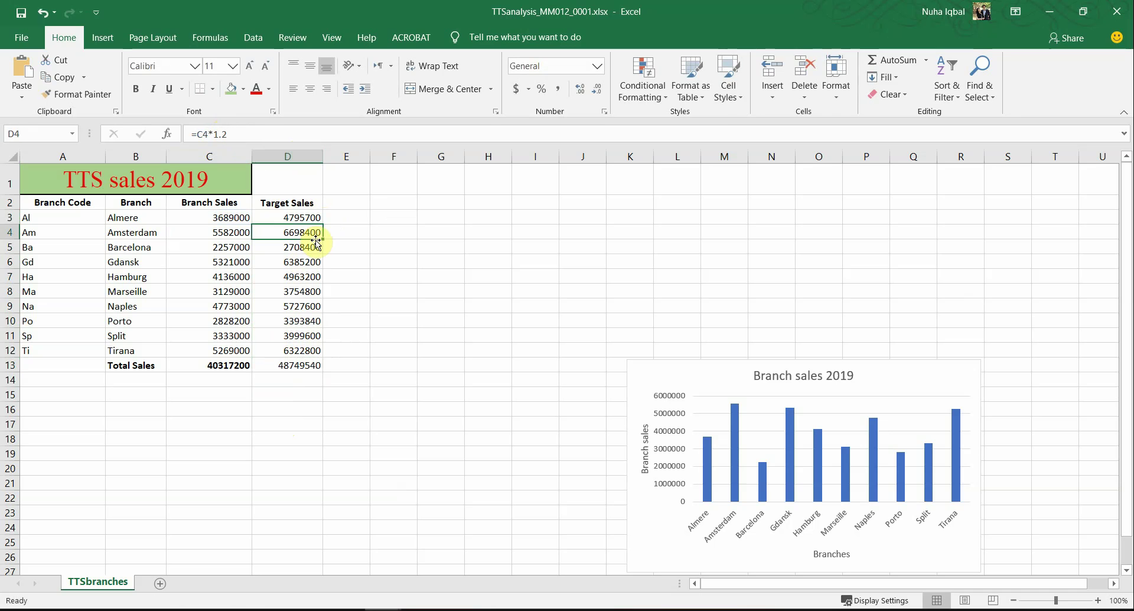
pyautogui.click(304, 219)
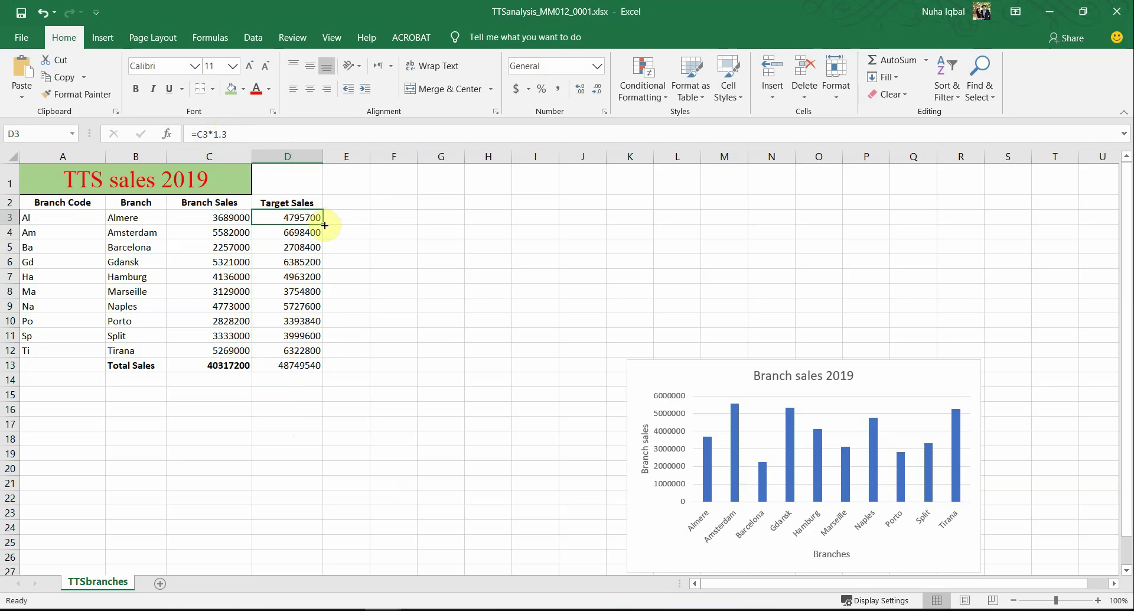
pyautogui.moveTo(323, 225); pyautogui.dragTo(323, 351)
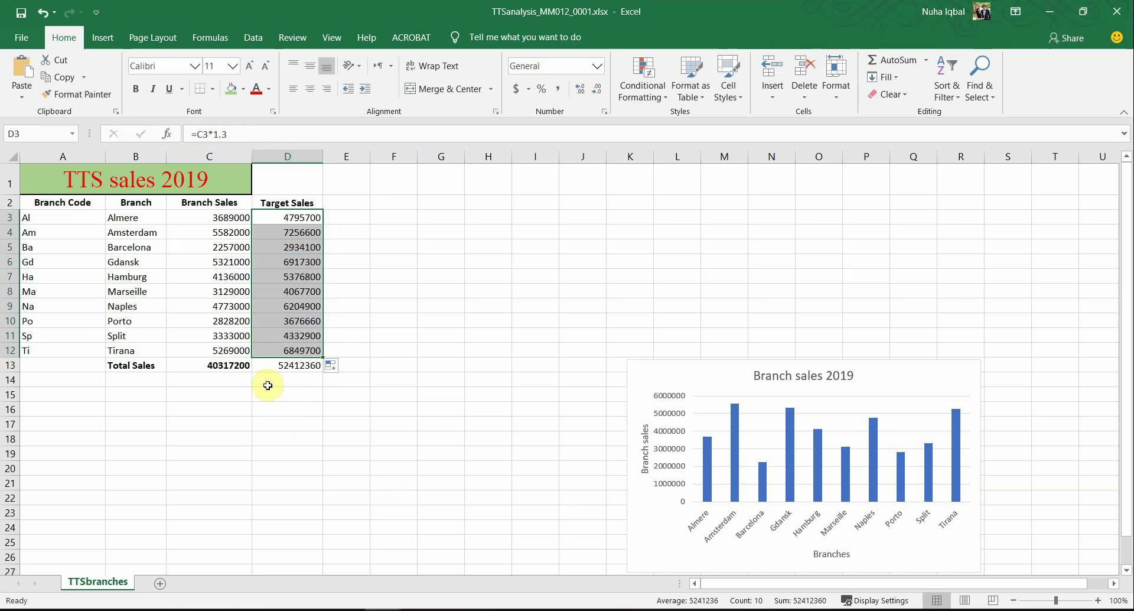
# Step: Set D3 to =C3*1.25 and fill it down to D12, giving a 50396500 total in D13
pyautogui.click(313, 217)
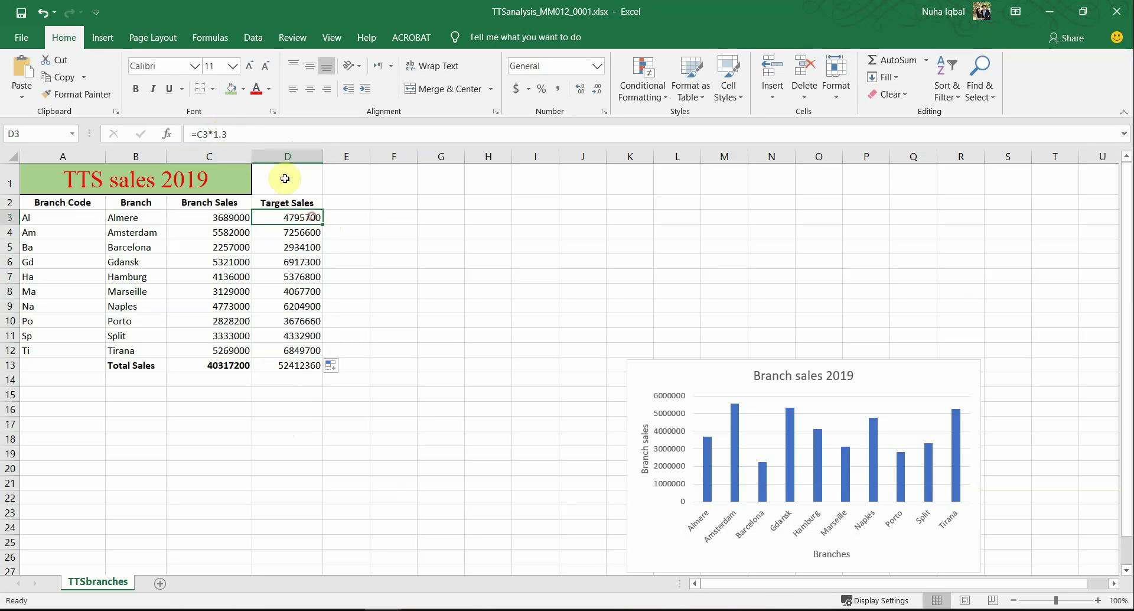
pyautogui.click(223, 132)
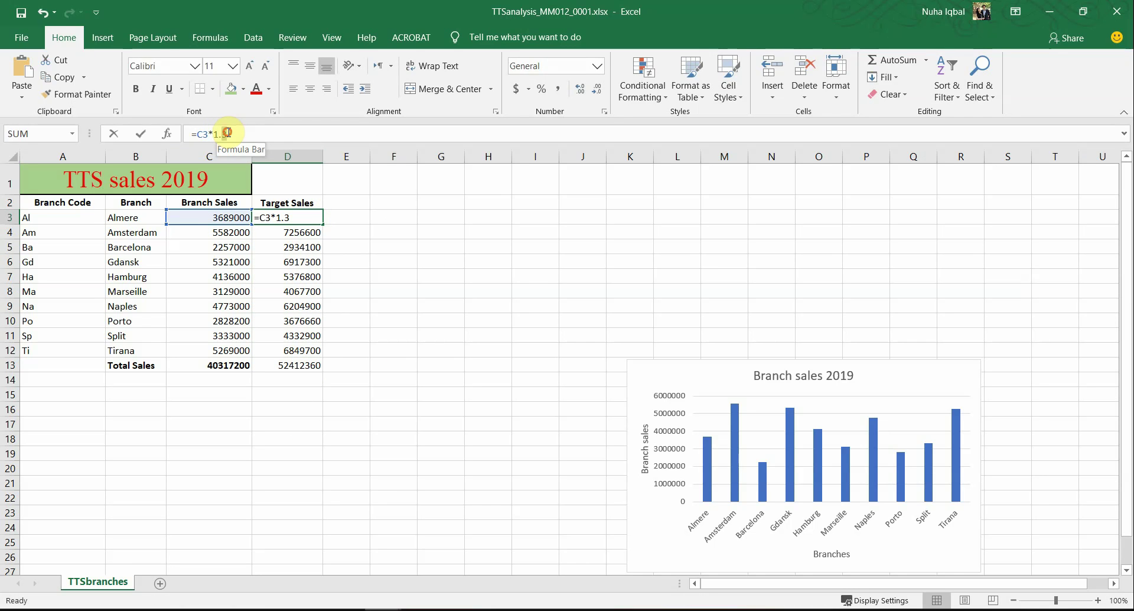
pyautogui.write('25')
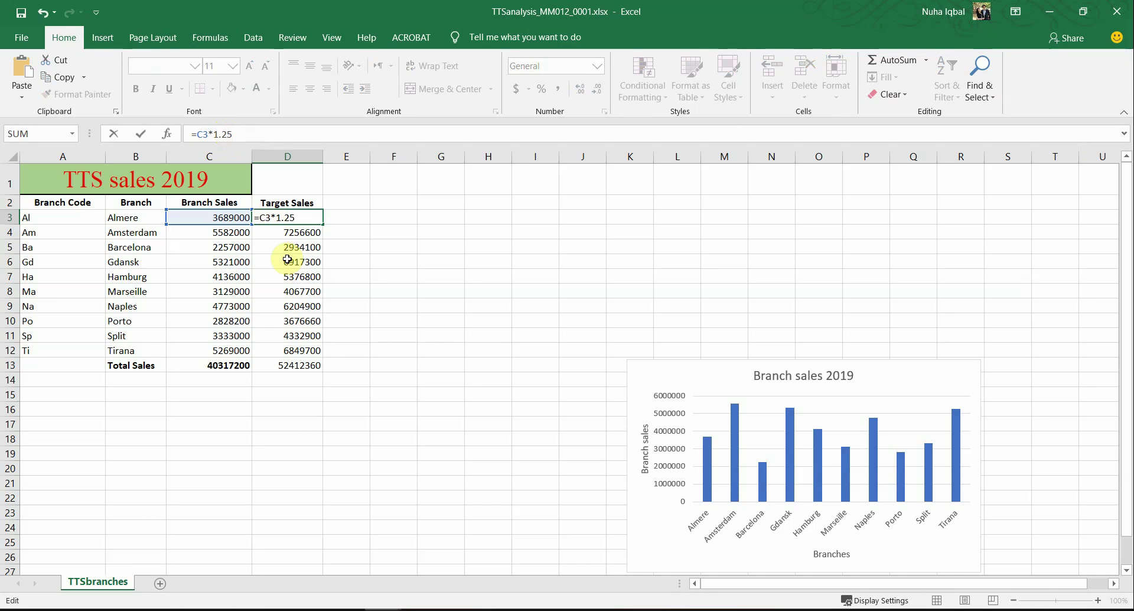
pyautogui.press('Return')
pyautogui.click(311, 217)
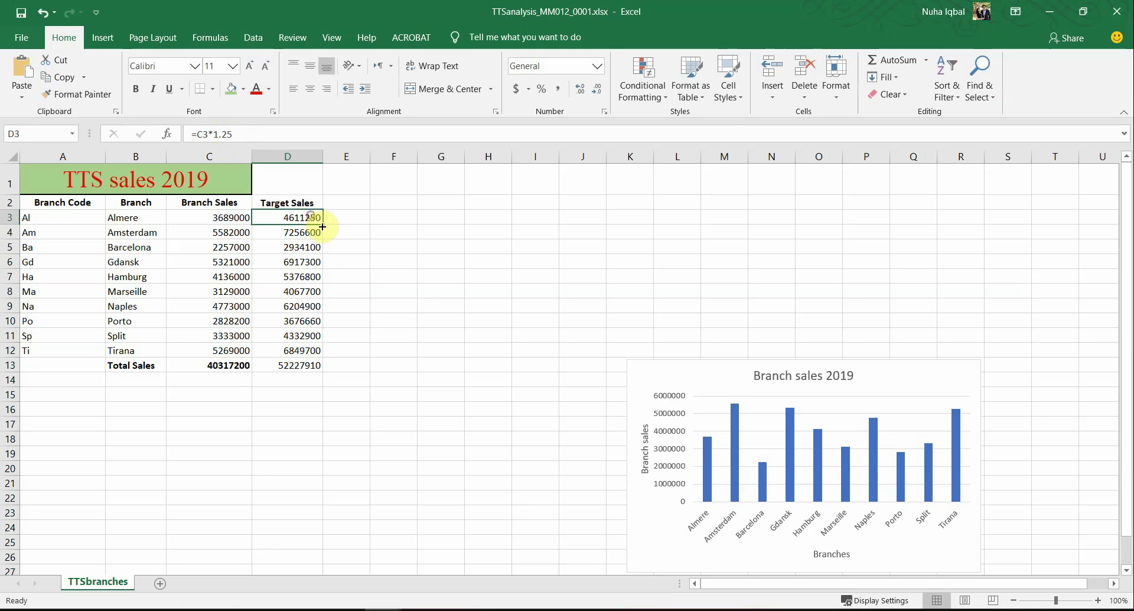
pyautogui.moveTo(321, 226); pyautogui.dragTo(311, 351)
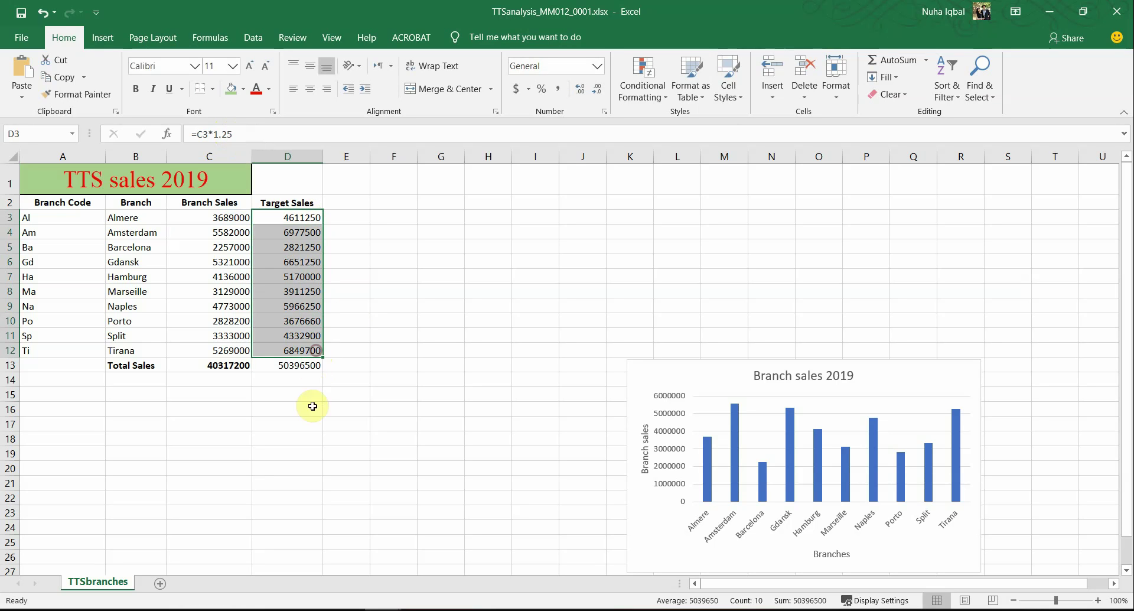
pyautogui.click(275, 366)
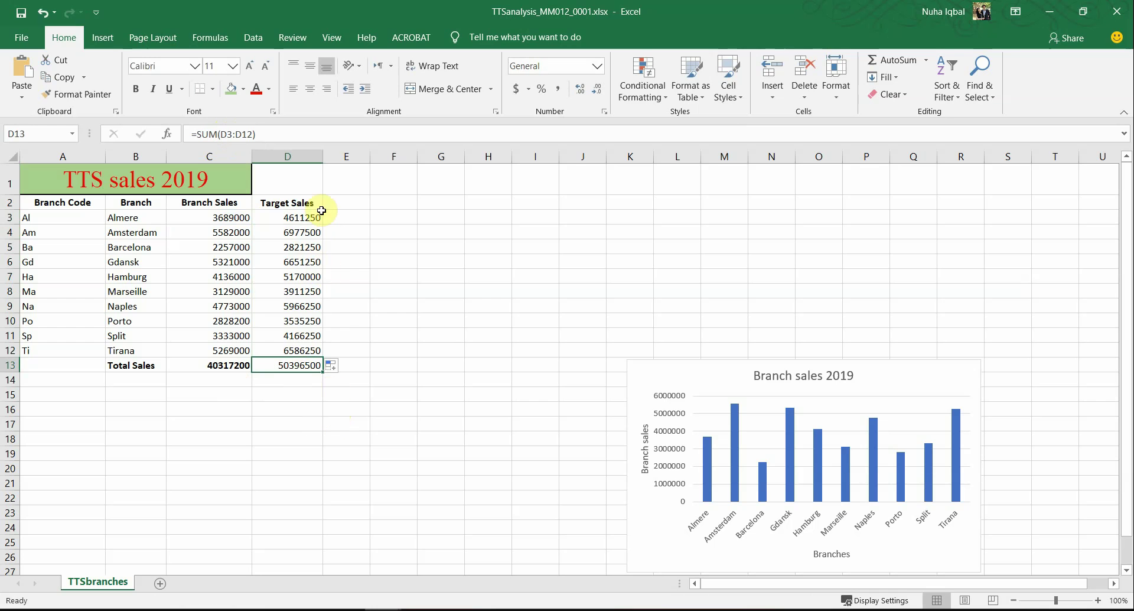
pyautogui.click(304, 215)
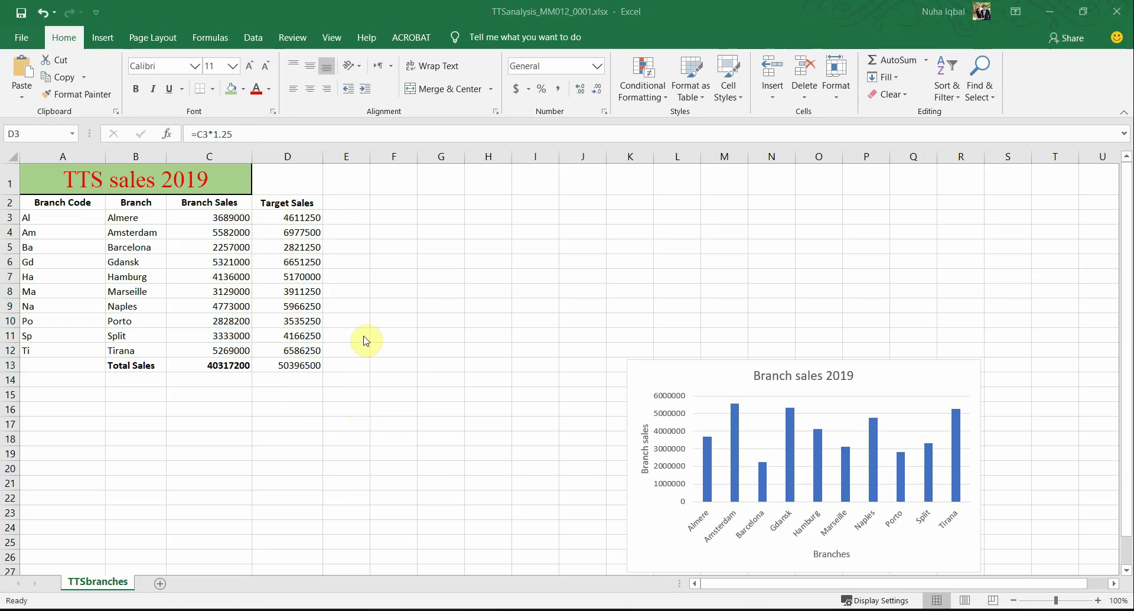
pyautogui.hotkey('alt', 'Tab')
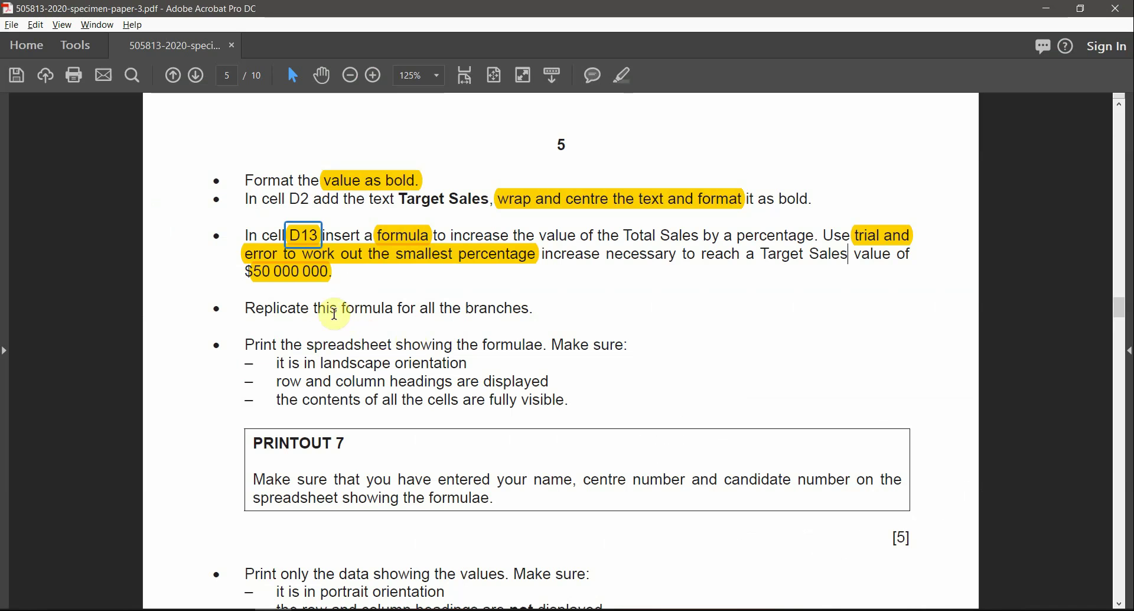
# Step: Highlight 'for all the branches.' and 'formulae. Make' in yellow in the exam paper
pyautogui.click(314, 308)
pyautogui.moveTo(526, 308); pyautogui.dragTo(442, 281)
pyautogui.click(623, 75)
pyautogui.moveTo(591, 344); pyautogui.dragTo(481, 345)
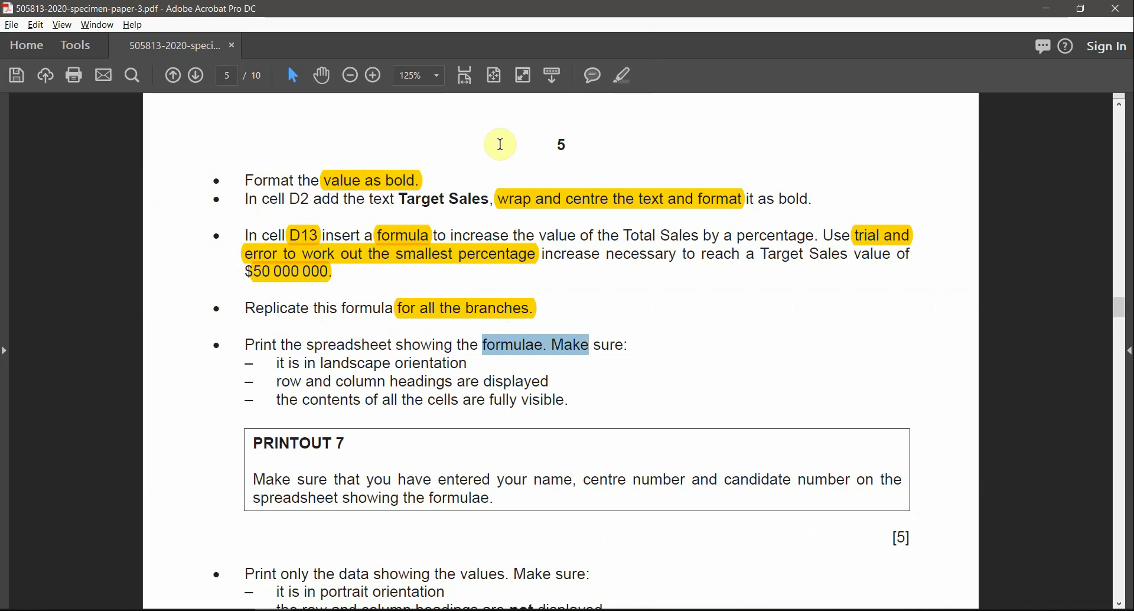
pyautogui.click(623, 75)
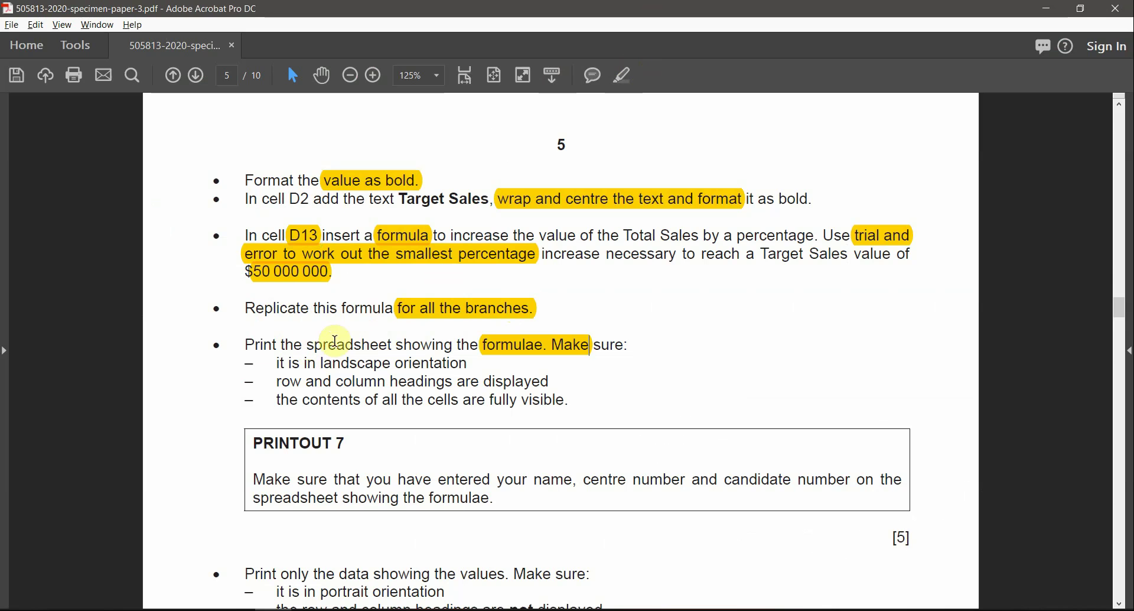
pyautogui.hotkey('alt', 'Tab')
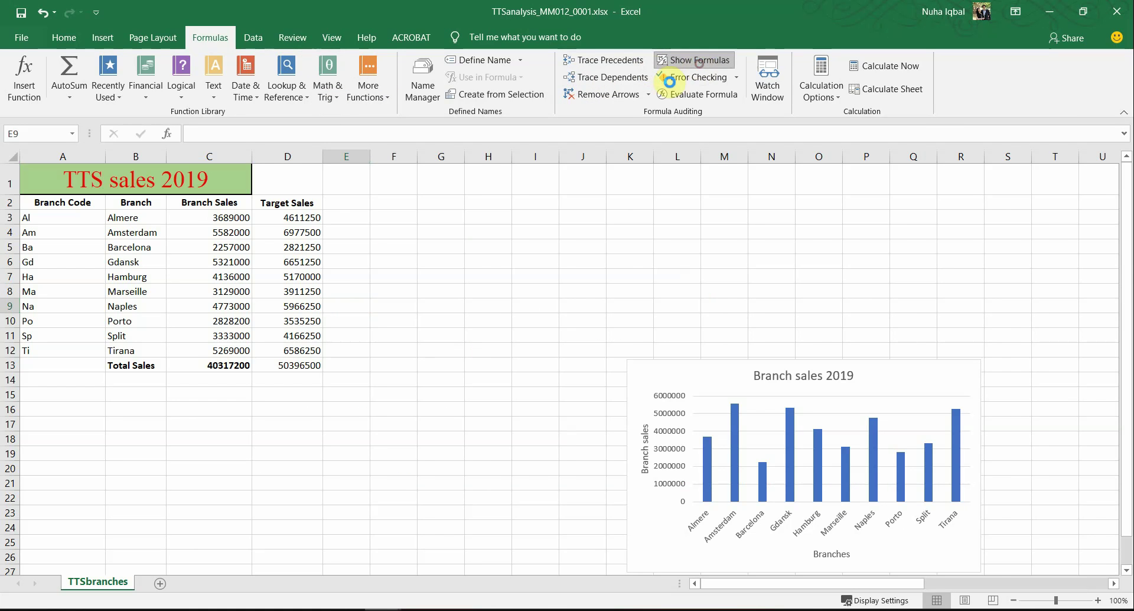
# Step: Show formulas on the sheet and autofit all columns so they read in full
pyautogui.click(693, 60)
pyautogui.click(13, 156)
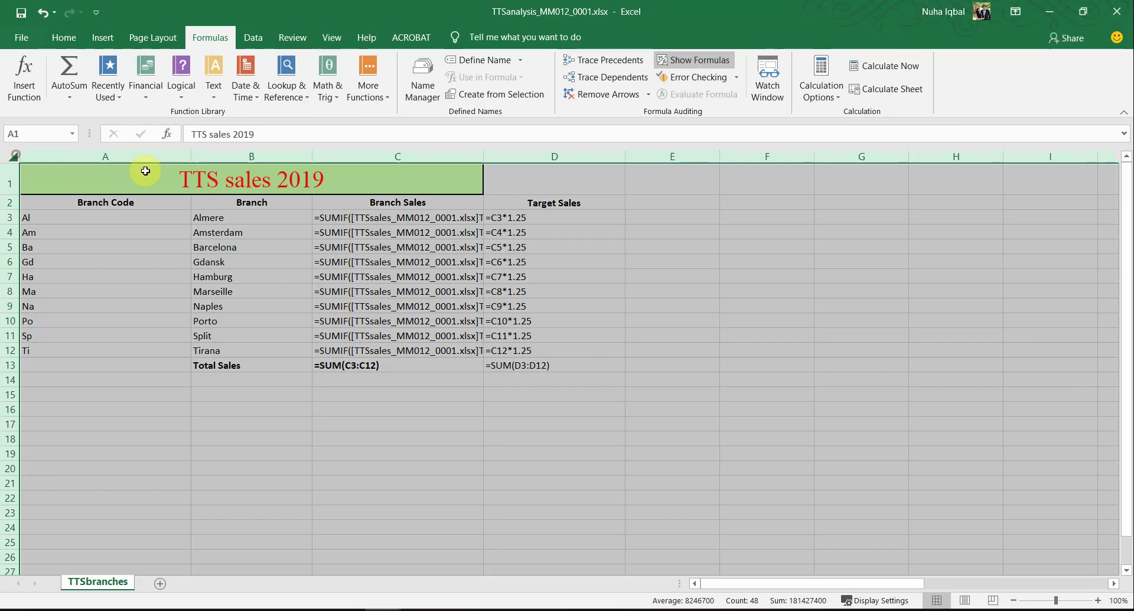
pyautogui.doubleClick(193, 158)
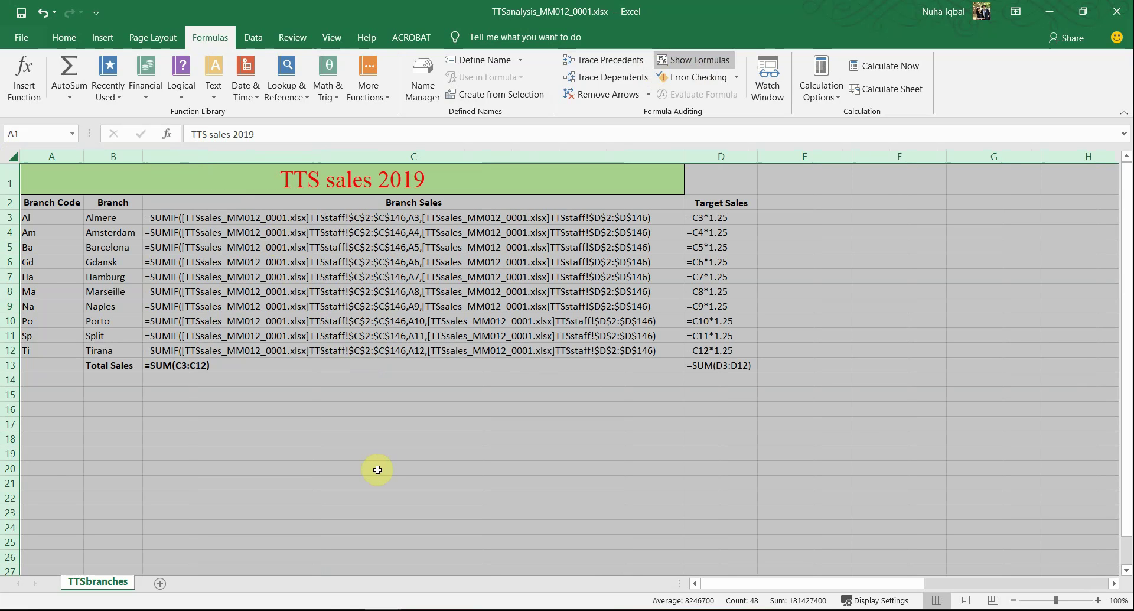
pyautogui.click(434, 428)
pyautogui.moveTo(719, 365); pyautogui.dragTo(475, 220)
pyautogui.click(416, 426)
# Step: Recheck the D2 instruction in the exam paper, then inspect the C13 and D13 total formulas
pyautogui.hotkey('alt', 'Tab')
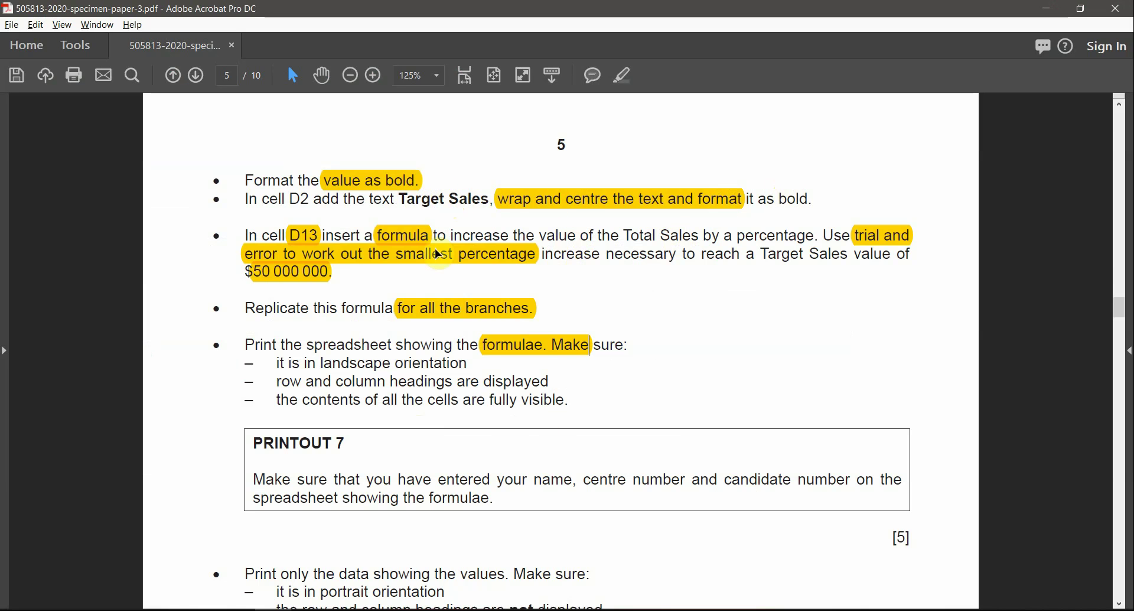
pyautogui.moveTo(310, 199); pyautogui.dragTo(314, 199)
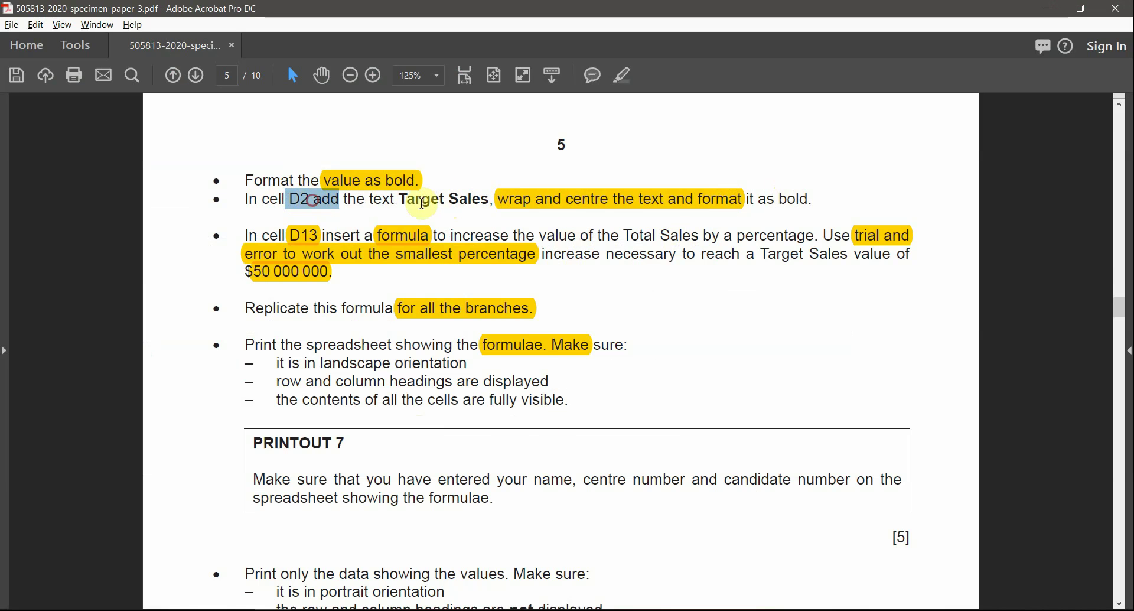
pyautogui.doubleClick(432, 200)
pyautogui.click(799, 199)
pyautogui.doubleClick(800, 199)
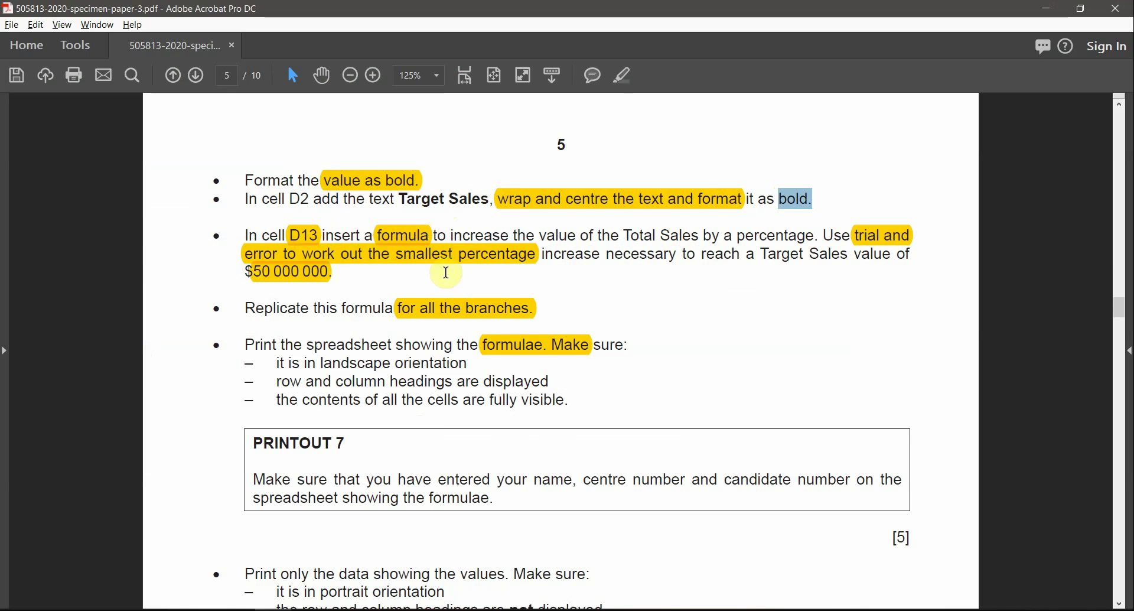
pyautogui.hotkey('alt', 'Tab')
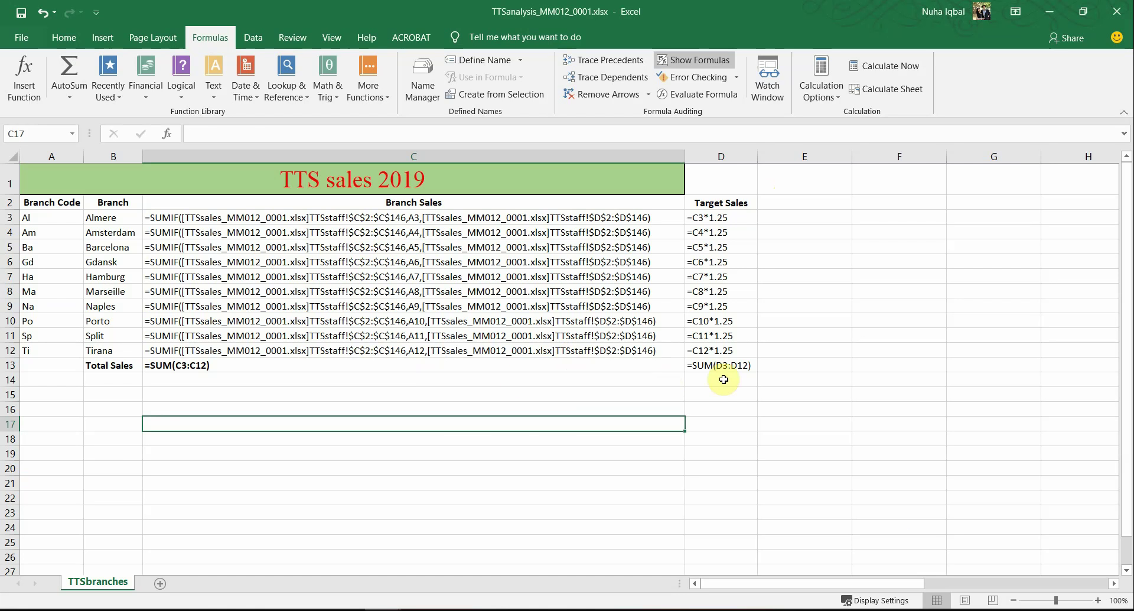
pyautogui.click(728, 367)
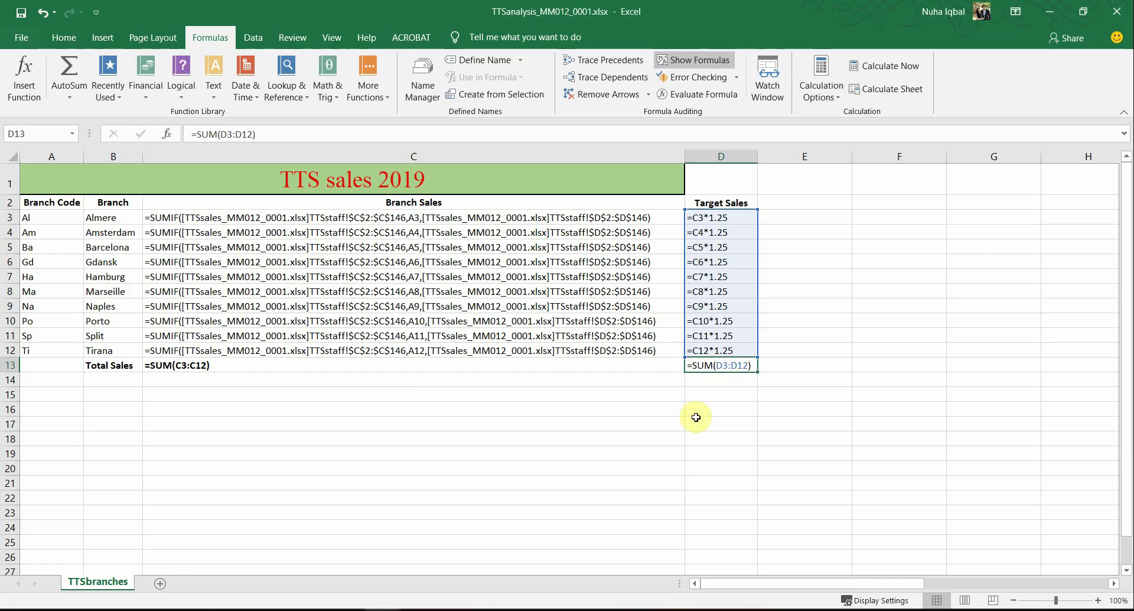
pyautogui.click(587, 368)
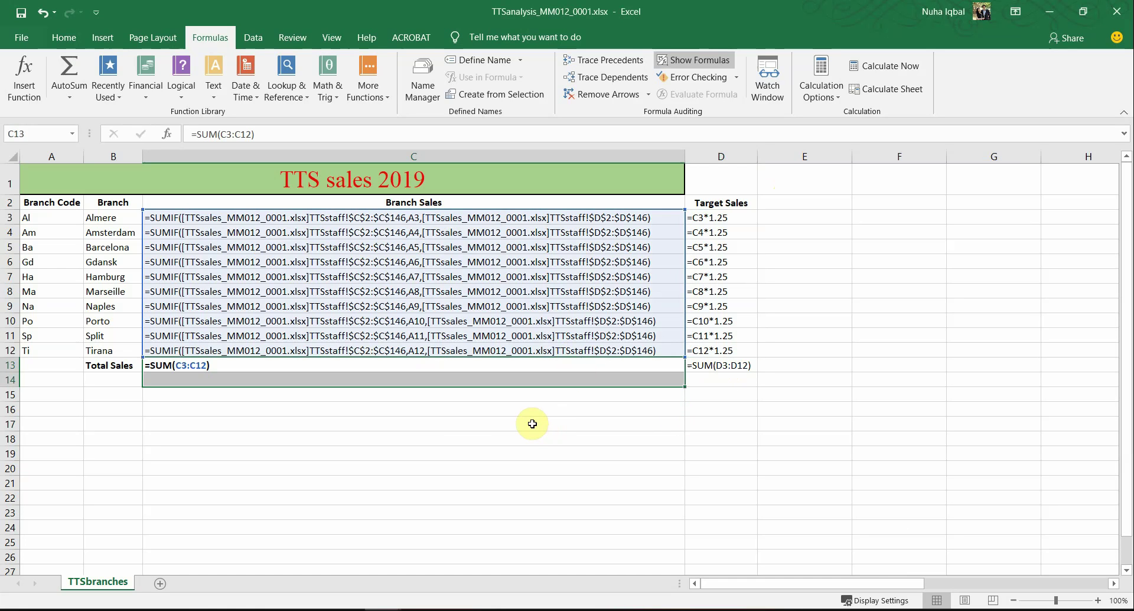
pyautogui.click(725, 395)
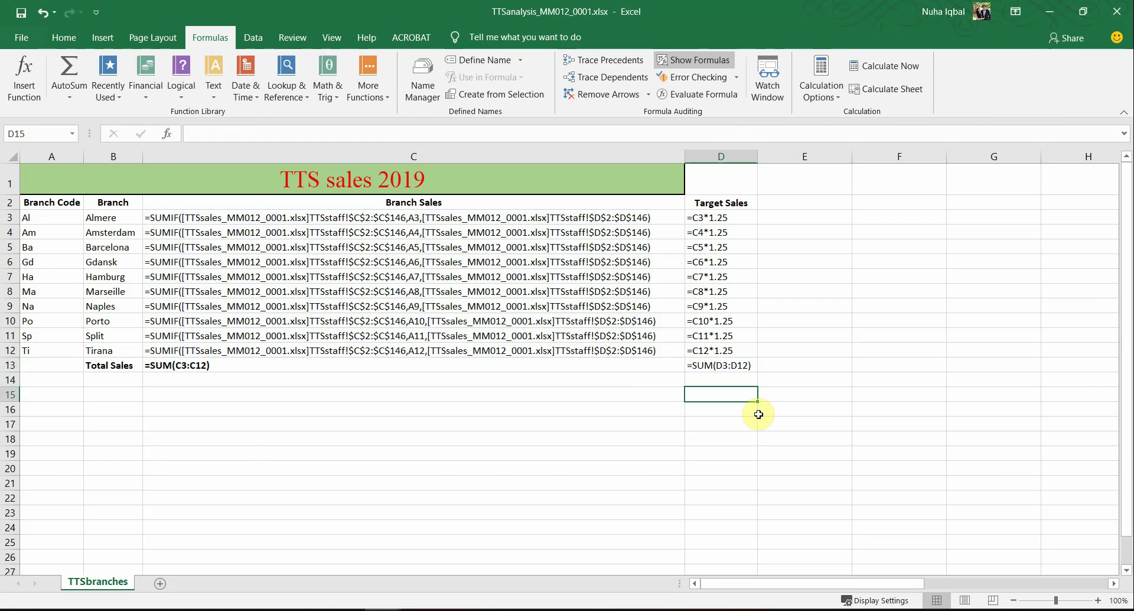
# Step: Highlight 'landscape orientation' in yellow in the exam paper's print instructions
pyautogui.hotkey('alt', 'Tab')
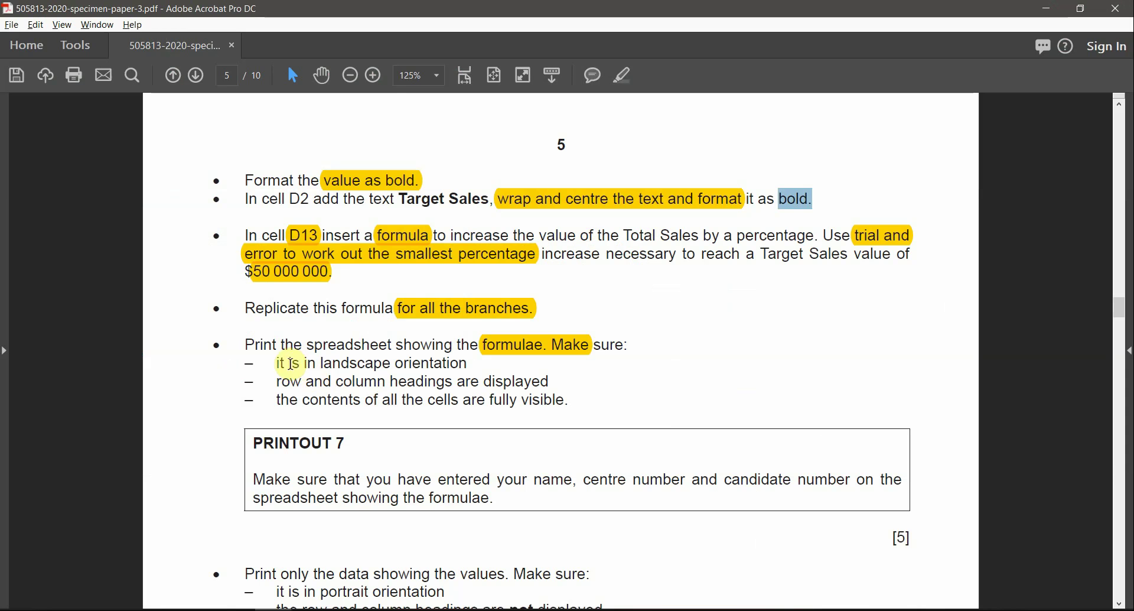
pyautogui.moveTo(467, 362); pyautogui.dragTo(321, 364)
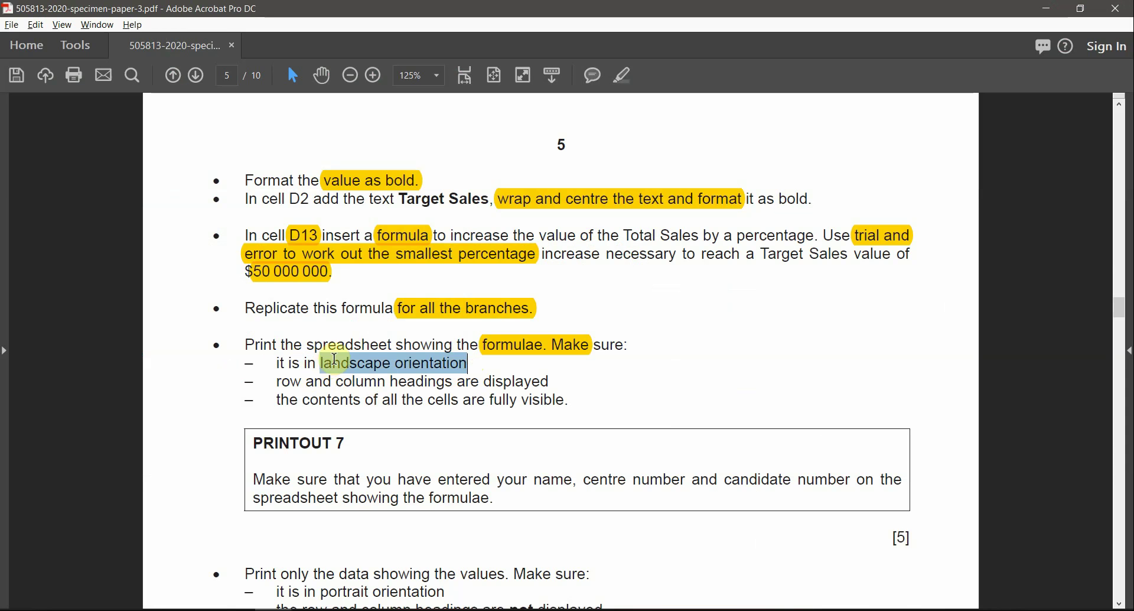
pyautogui.click(627, 80)
pyautogui.hotkey('alt', 'Tab')
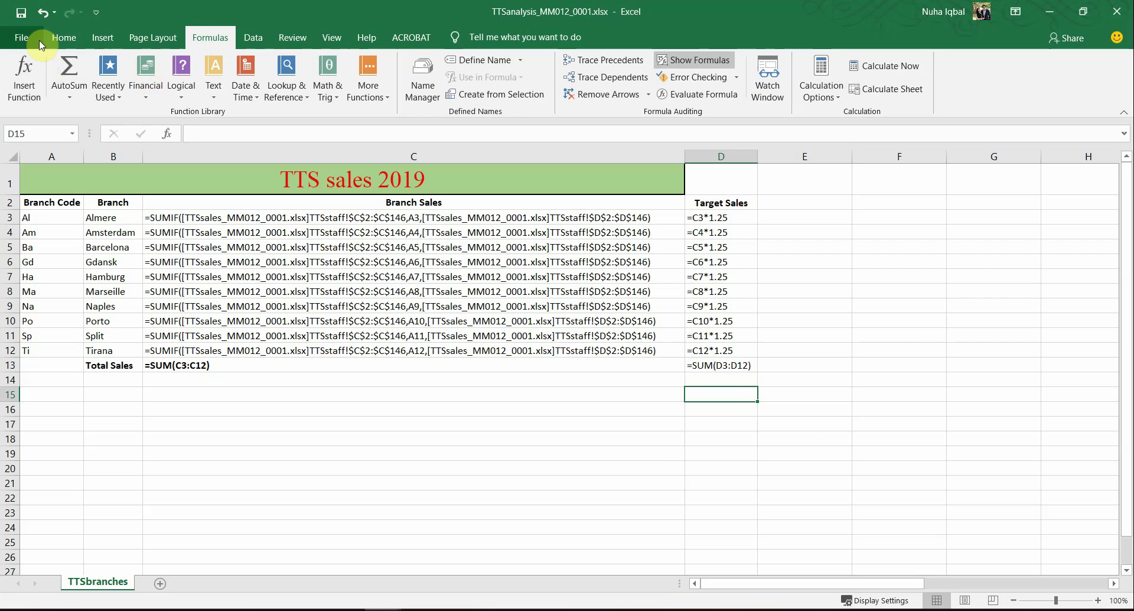
# Step: Glance at the print settings, then select the table A1:D13 on the worksheet
pyautogui.click(22, 38)
pyautogui.click(56, 333)
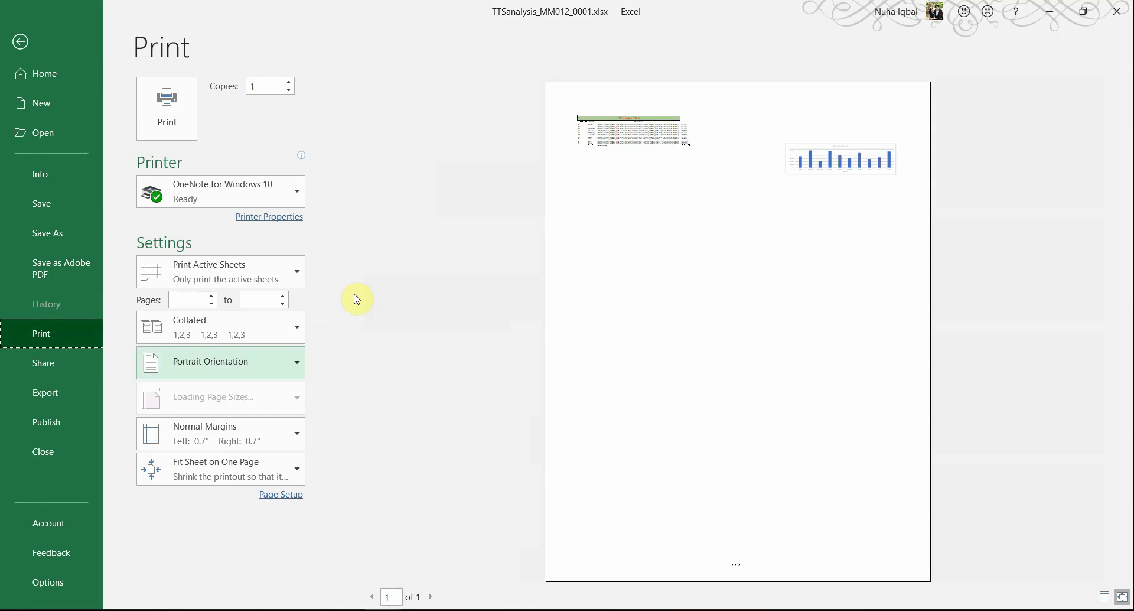
pyautogui.click(287, 502)
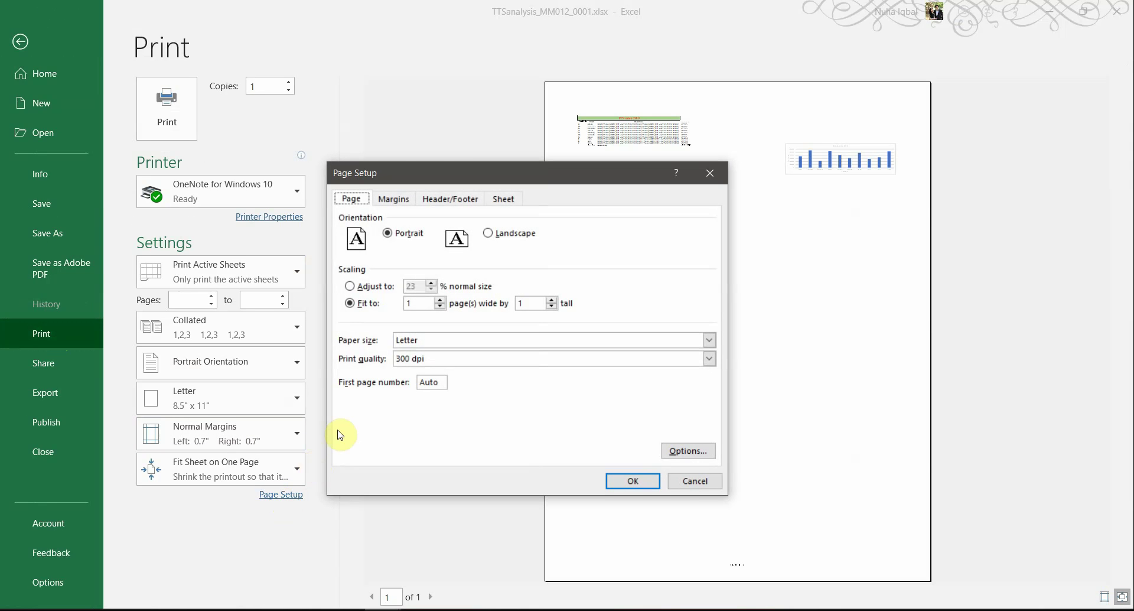
pyautogui.click(685, 480)
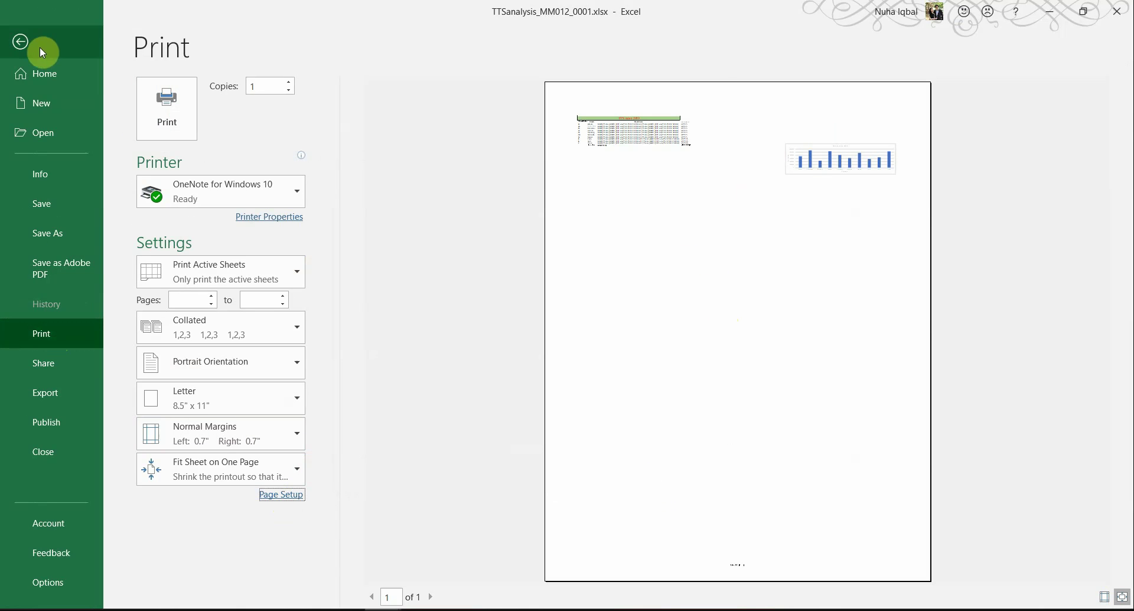
pyautogui.click(25, 46)
pyautogui.moveTo(35, 175); pyautogui.dragTo(703, 363)
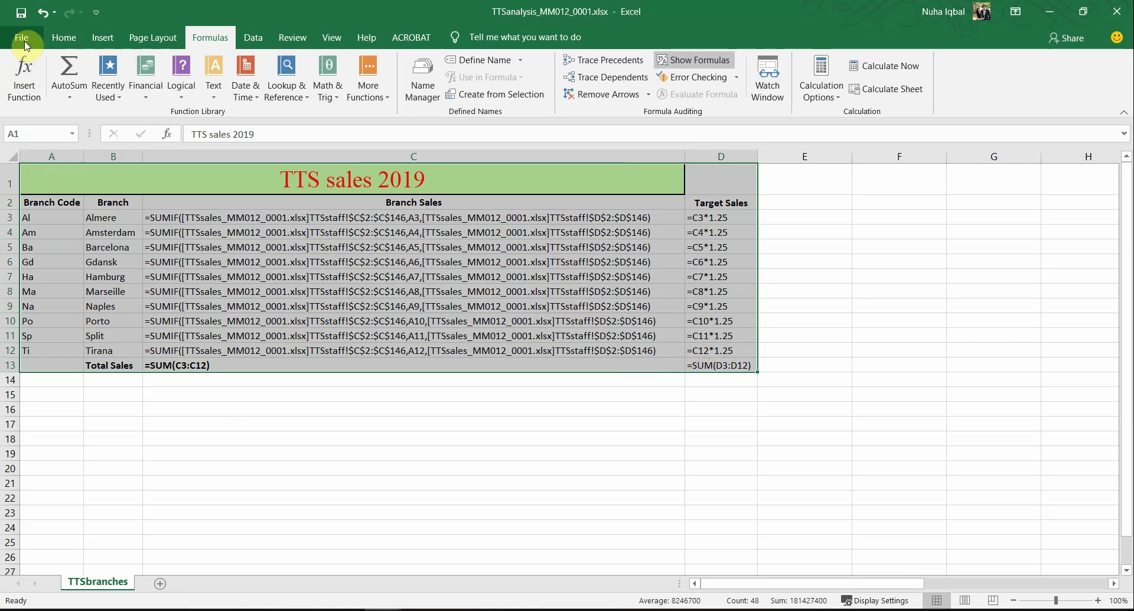
# Step: Set the print settings to Print Selection so only the selected table prints
pyautogui.click(24, 42)
pyautogui.click(48, 338)
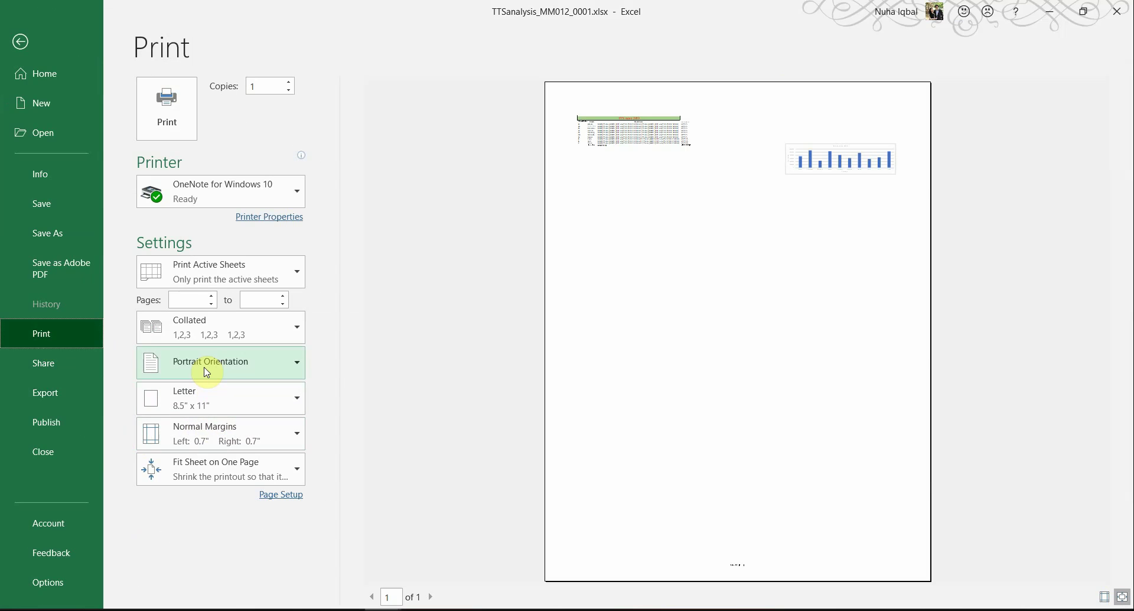
pyautogui.click(273, 609)
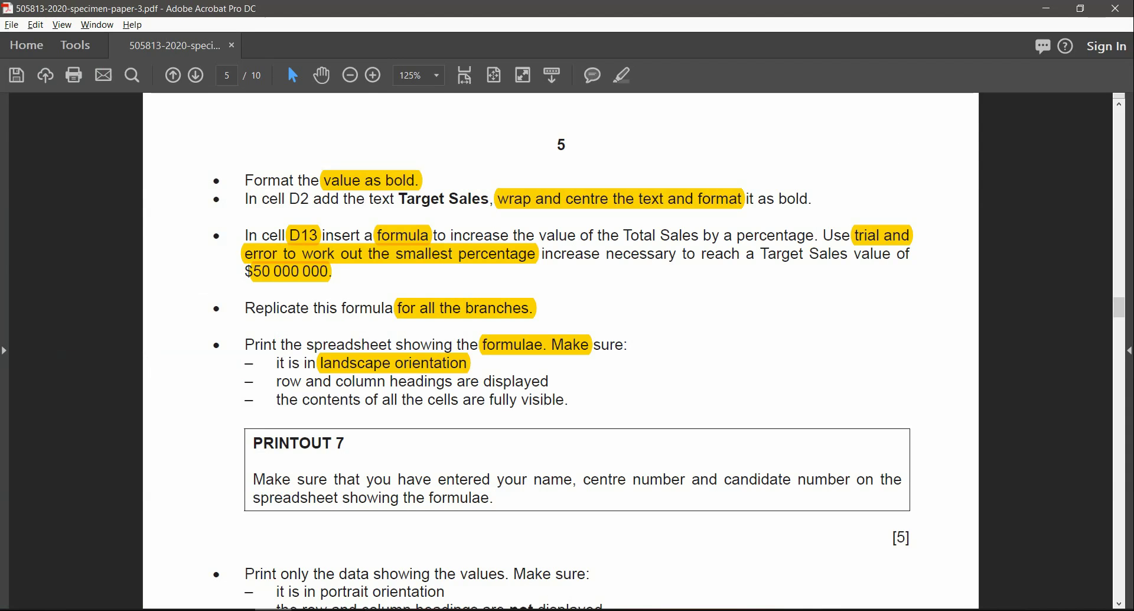
pyautogui.click(384, 610)
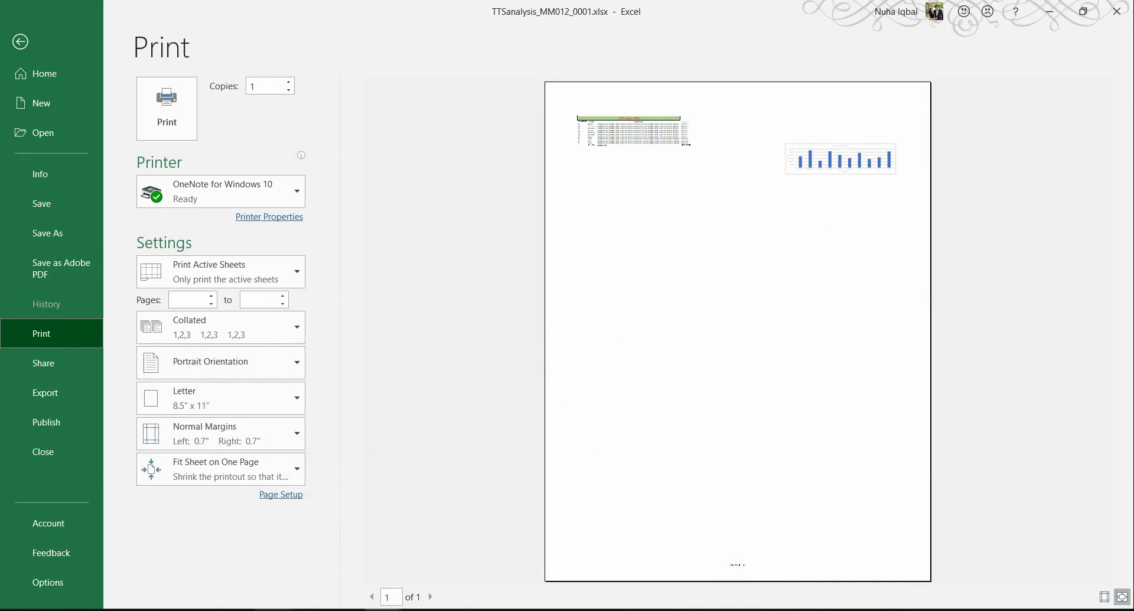
pyautogui.click(273, 610)
pyautogui.click(383, 610)
pyautogui.click(189, 279)
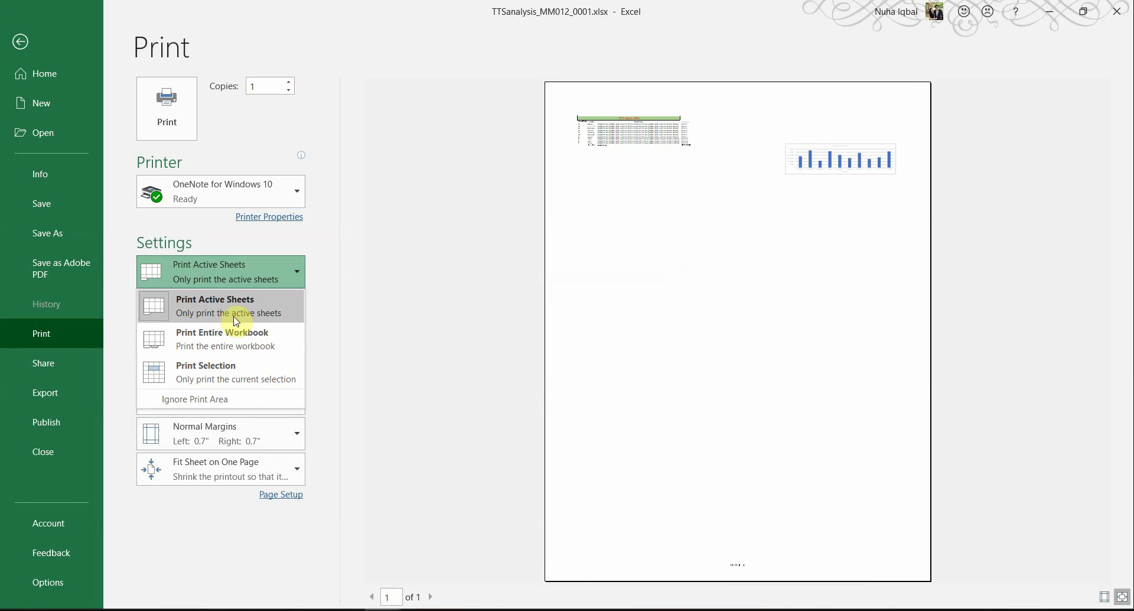
pyautogui.click(214, 369)
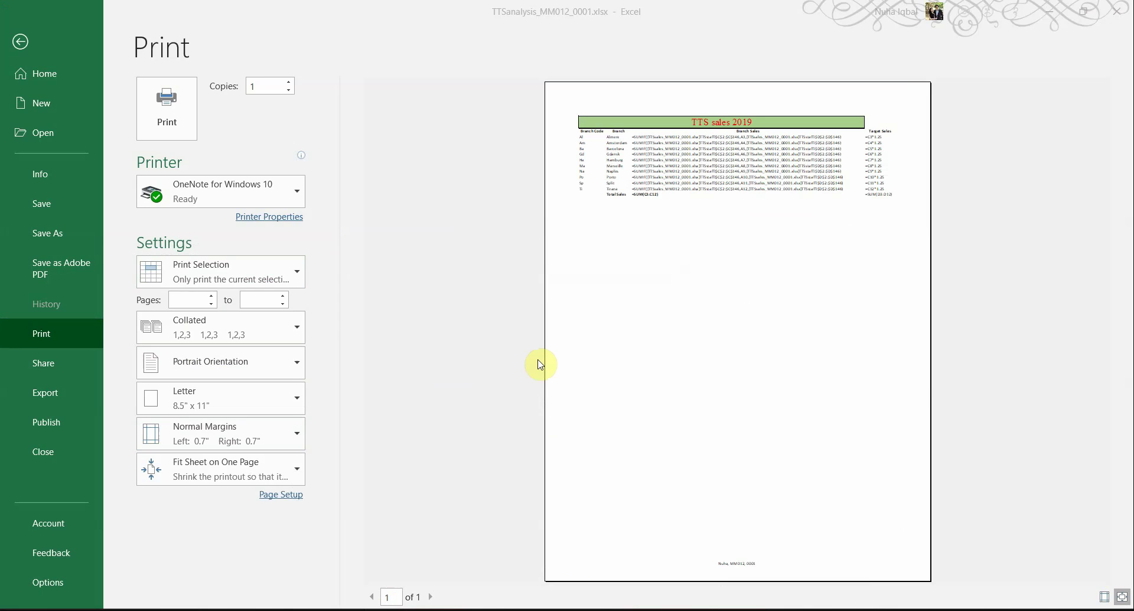
pyautogui.hotkey('alt', 'Tab')
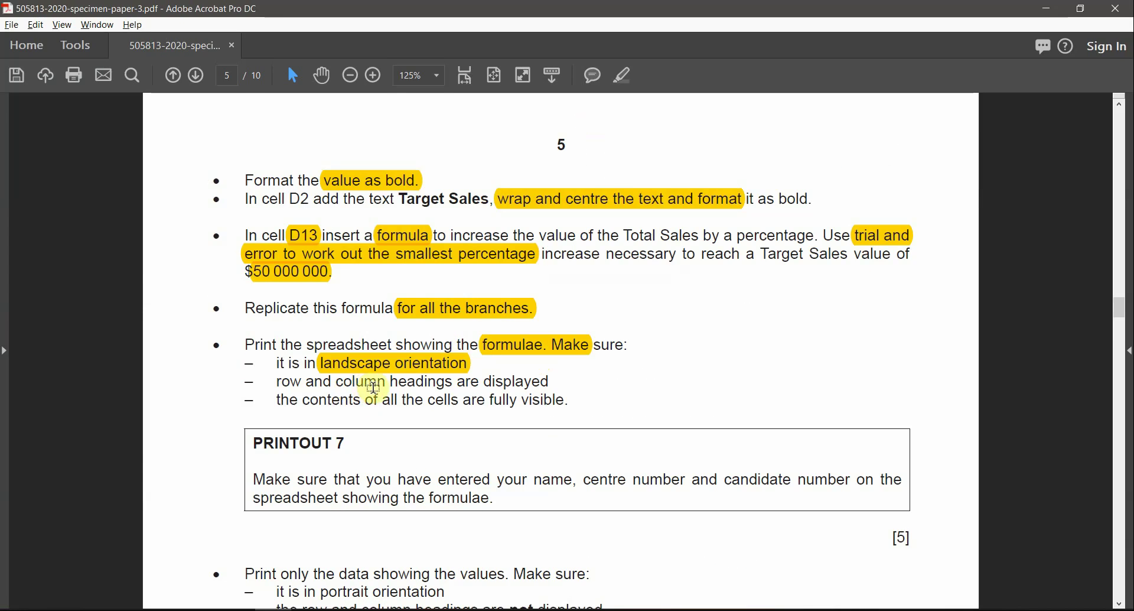
pyautogui.hotkey('alt', 'Tab')
# Step: In Page Setup choose landscape and print row and column headings, highlighting 'are displayed' in the exam paper
pyautogui.click(290, 494)
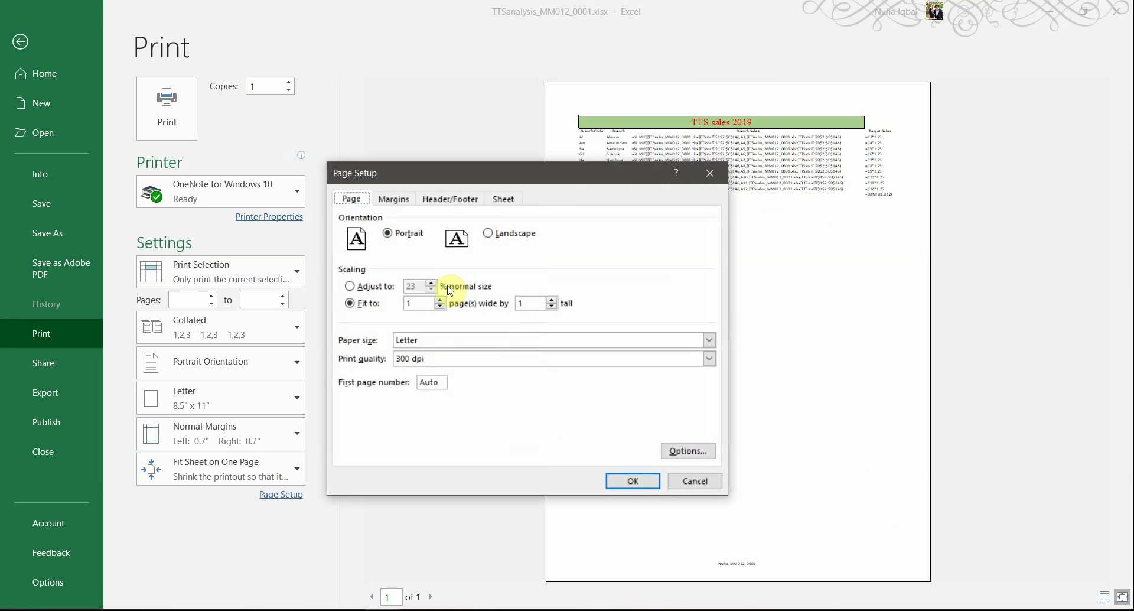
pyautogui.click(489, 234)
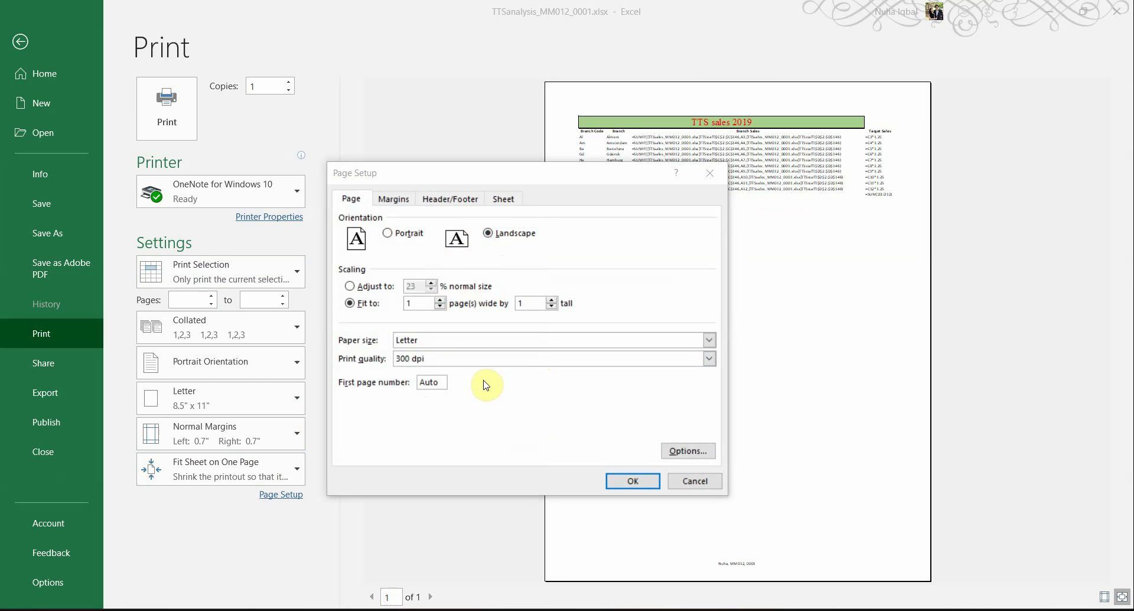
pyautogui.hotkey('alt', 'Tab')
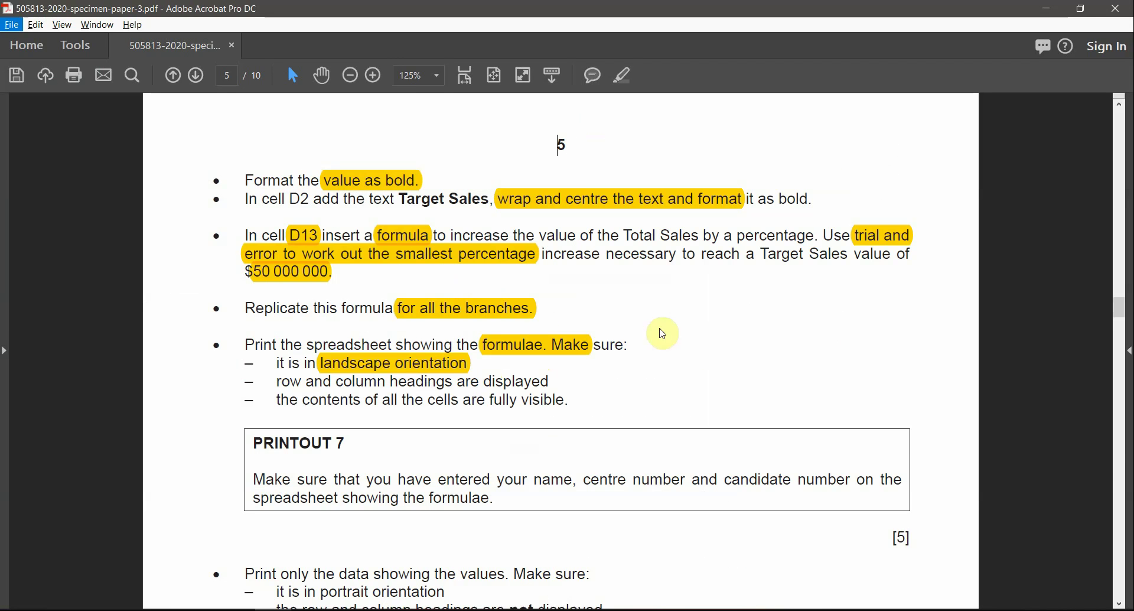
pyautogui.moveTo(453, 383); pyautogui.dragTo(551, 382)
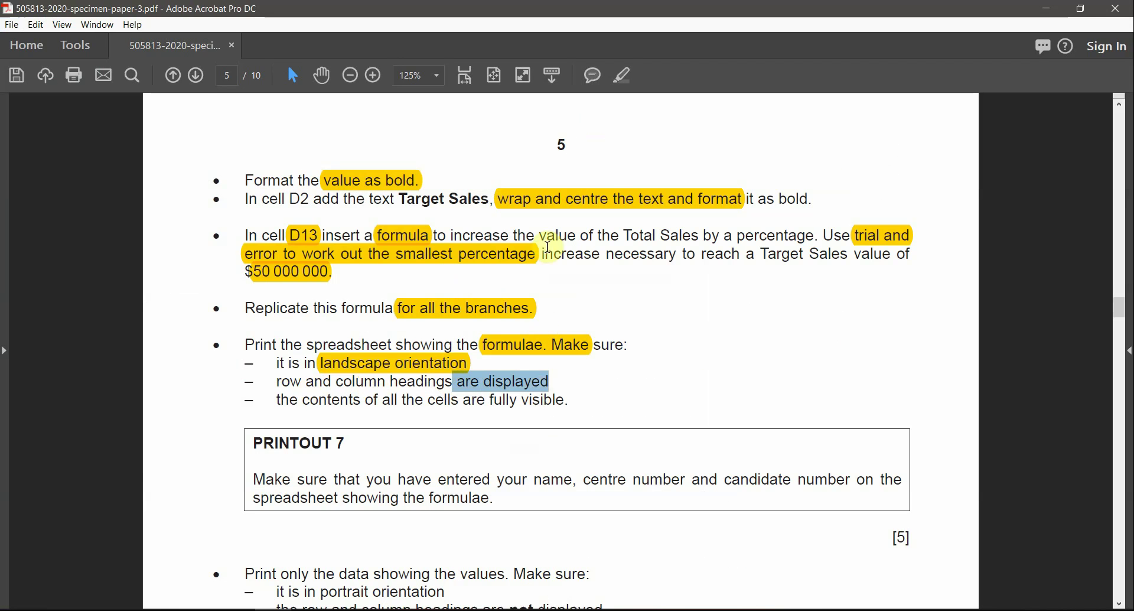
pyautogui.click(624, 89)
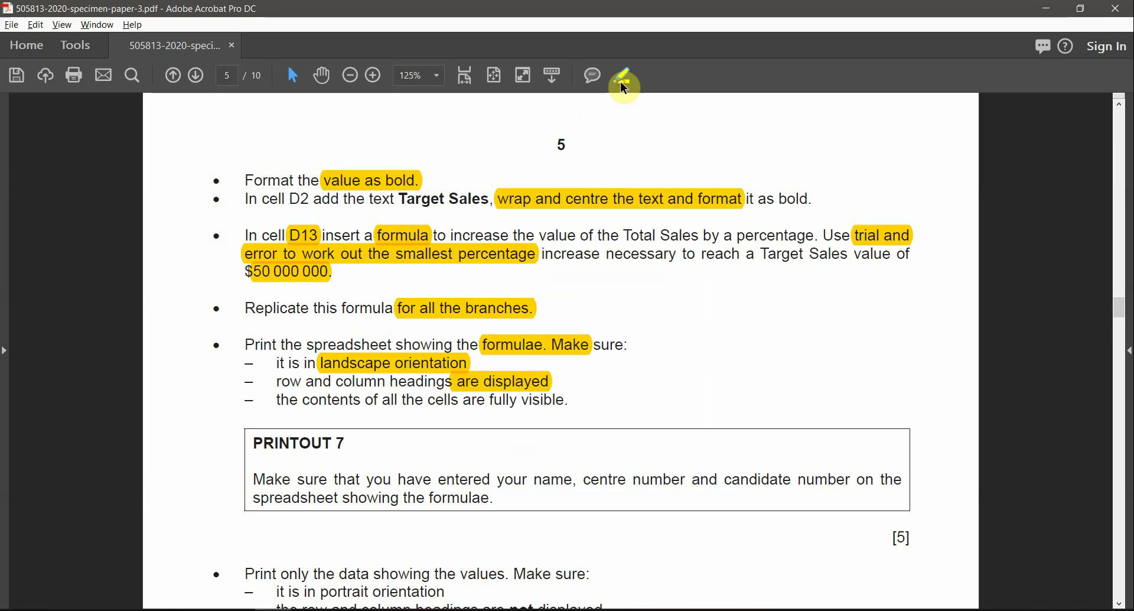
pyautogui.hotkey('alt', 'Tab')
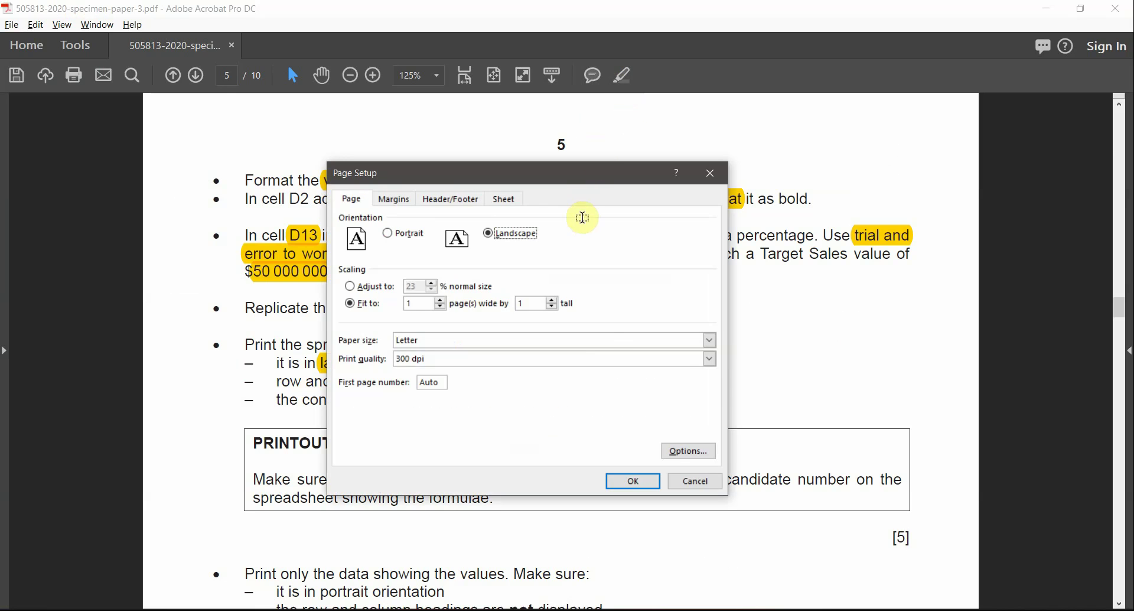
pyautogui.hotkey('alt', 'Tab')
pyautogui.hotkey('alt', 'Tab')
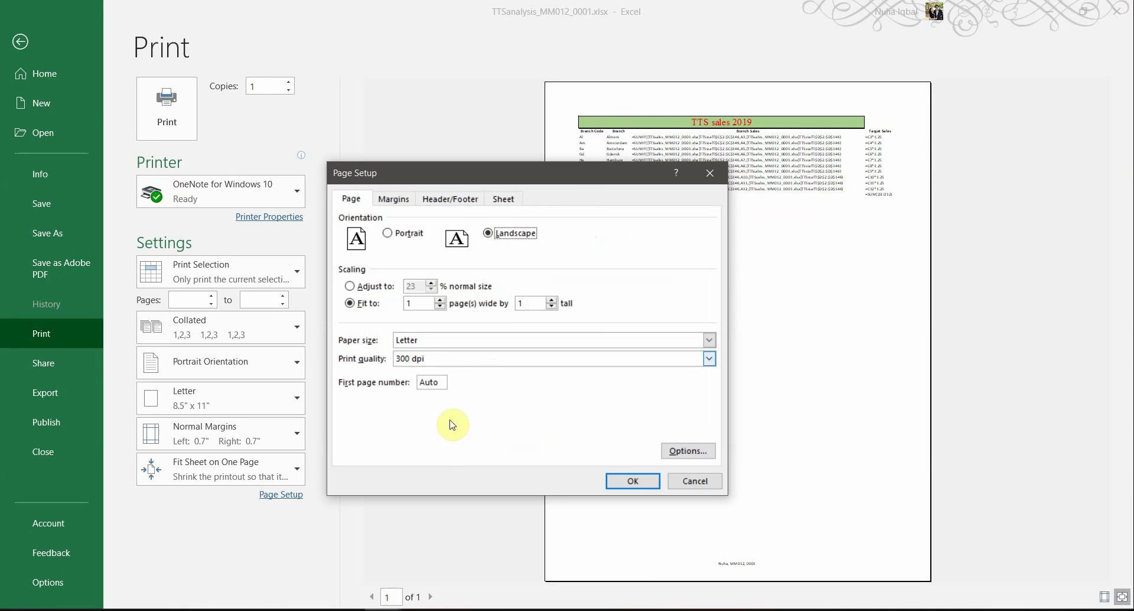
pyautogui.click(504, 198)
pyautogui.click(410, 345)
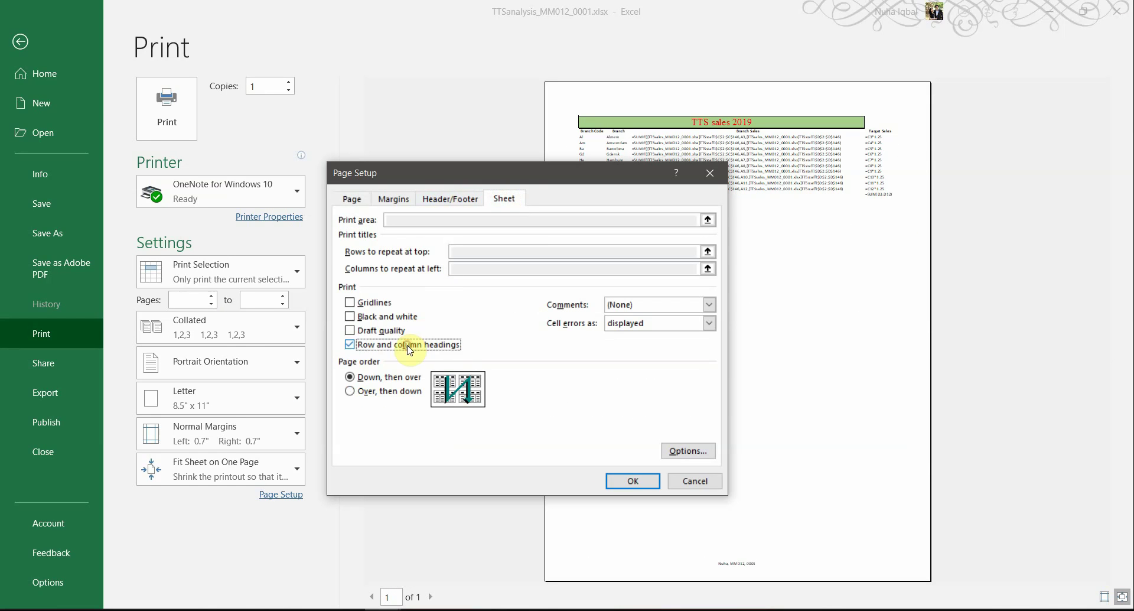
pyautogui.click(615, 482)
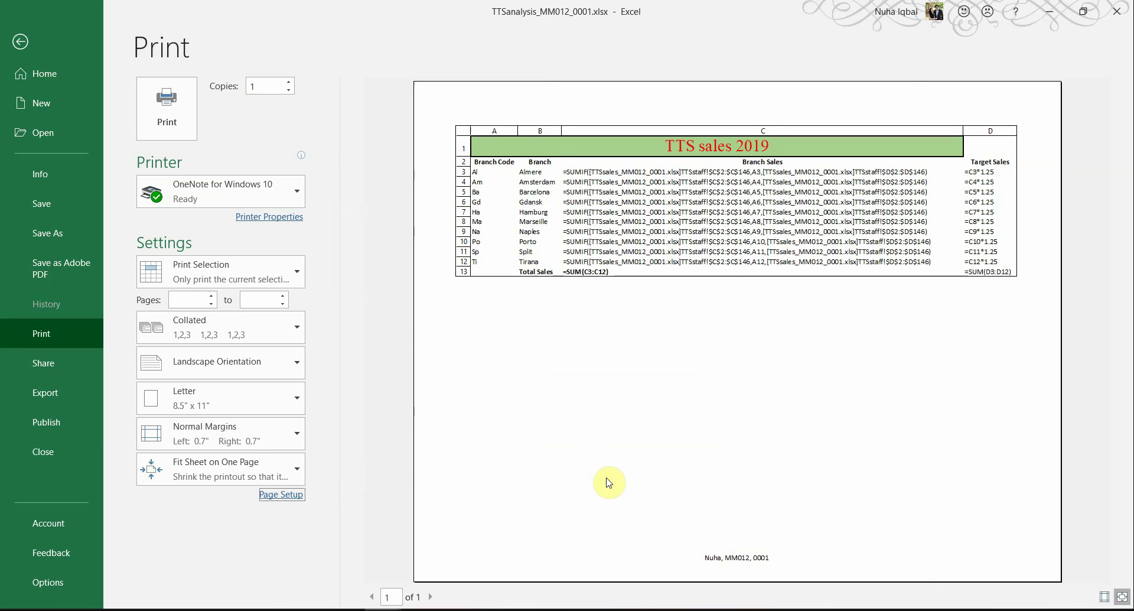
pyautogui.press('alt')
pyautogui.hotkey('alt', 'Tab')
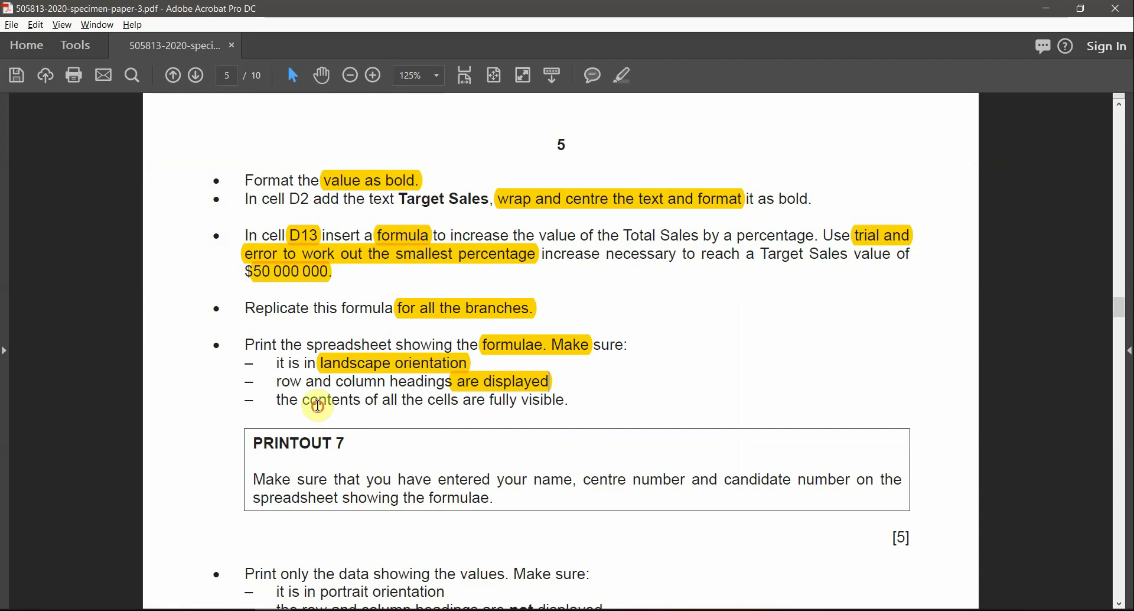
# Step: Review the Printout 7 requirements and scroll the exam paper down to the values instruction
pyautogui.moveTo(318, 406); pyautogui.dragTo(423, 402)
pyautogui.moveTo(438, 480); pyautogui.dragTo(577, 480)
pyautogui.hotkey('alt', 'Tab')
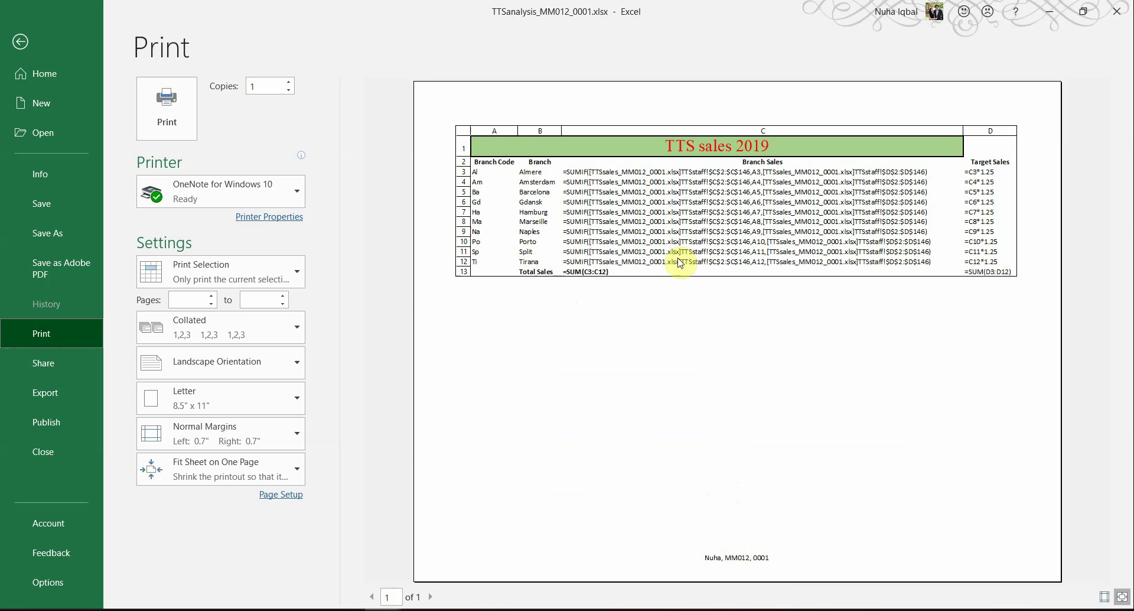
pyautogui.hotkey('alt', 'Tab')
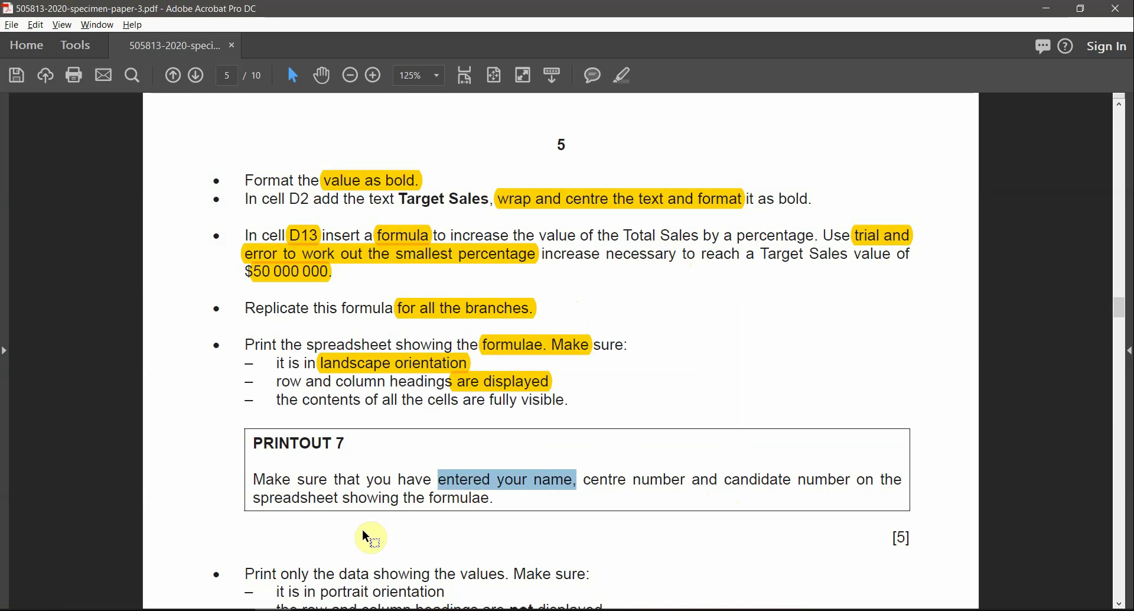
pyautogui.scroll(-6, 363, 531)
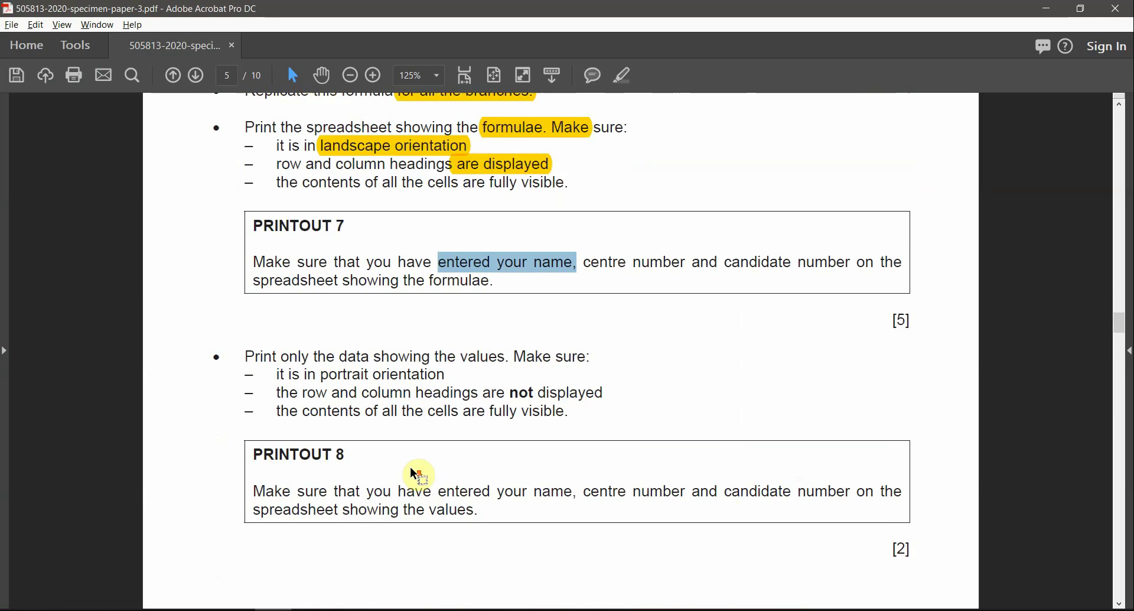
pyautogui.scroll(-5, 413, 475)
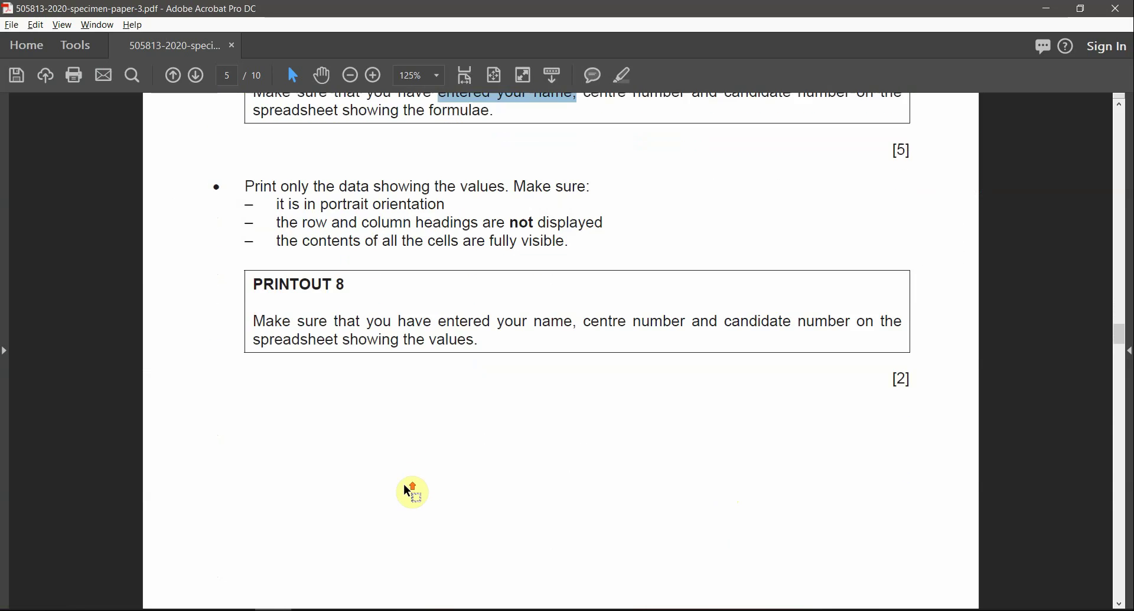
pyautogui.scroll(-3, 404, 486)
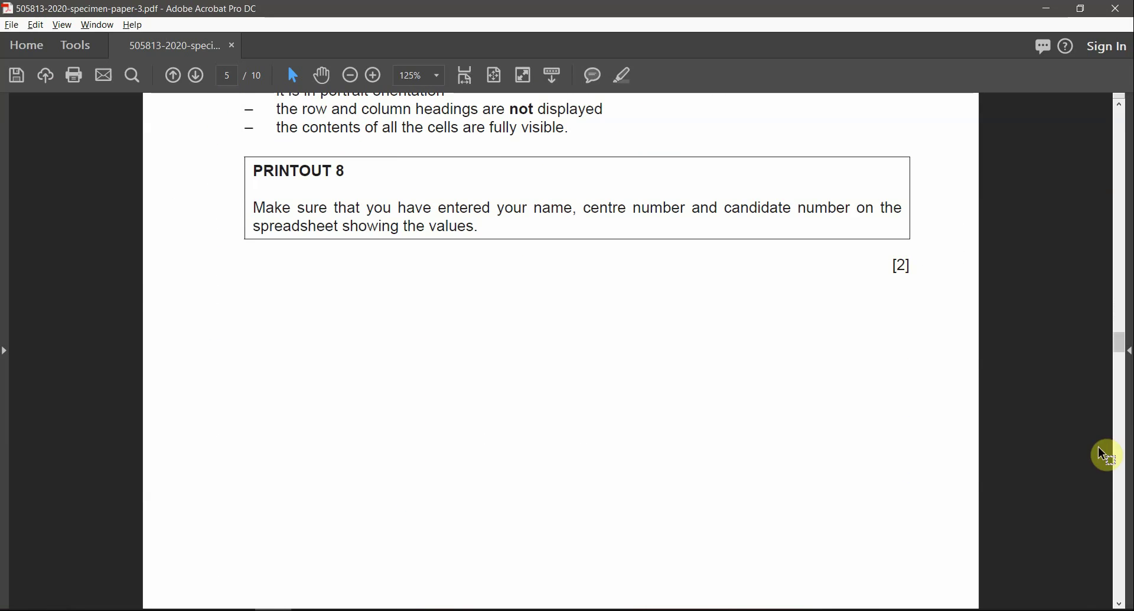
pyautogui.click(1117, 454)
pyautogui.click(1117, 453)
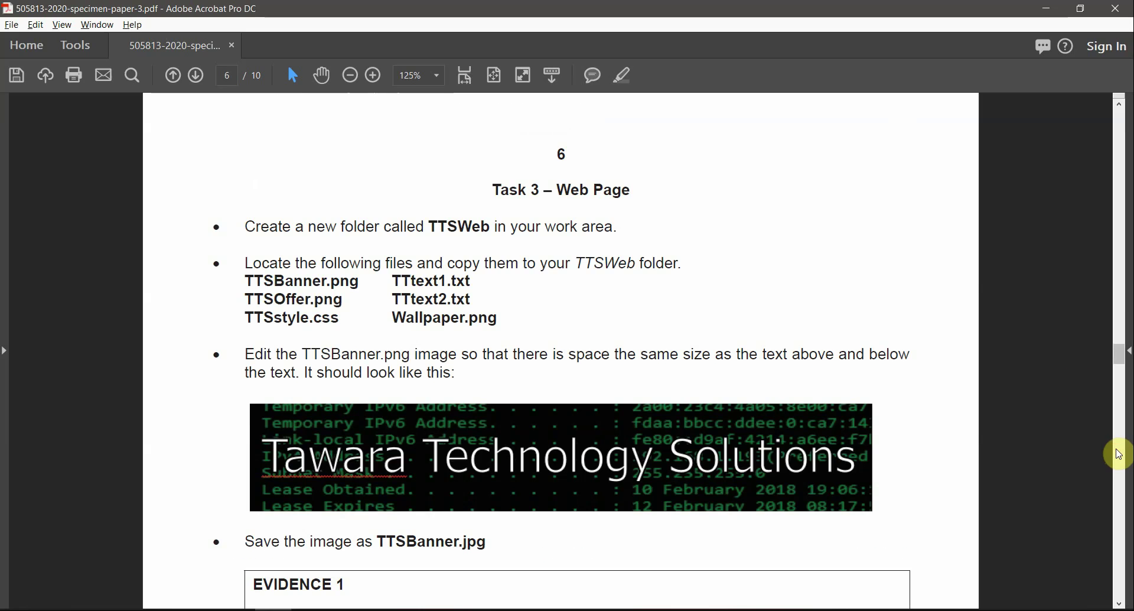
pyautogui.click(1119, 203)
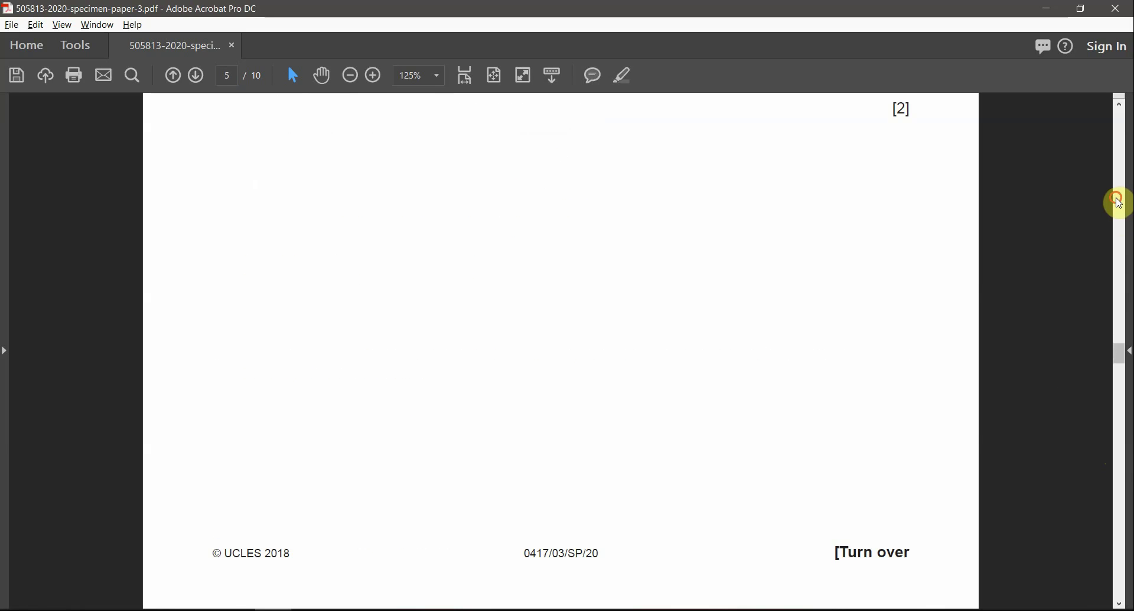
pyautogui.click(1119, 203)
pyautogui.scroll(-3, 793, 436)
pyautogui.scroll(-1, 689, 458)
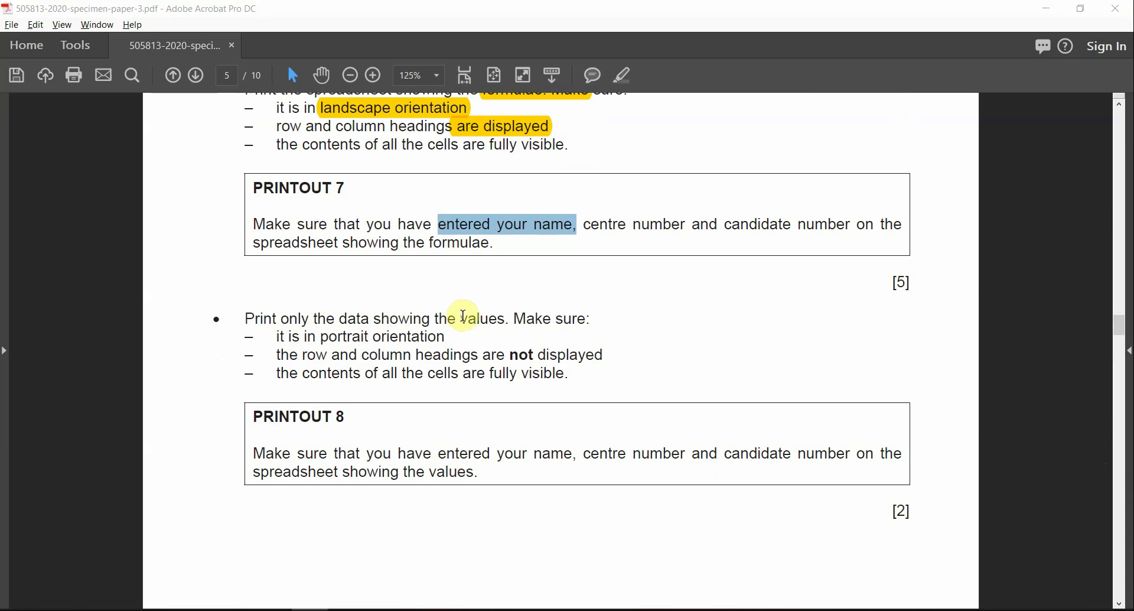
# Step: Highlight 'values. Make' in yellow, then leave Excel's print preview
pyautogui.moveTo(460, 318); pyautogui.dragTo(552, 318)
pyautogui.click(622, 76)
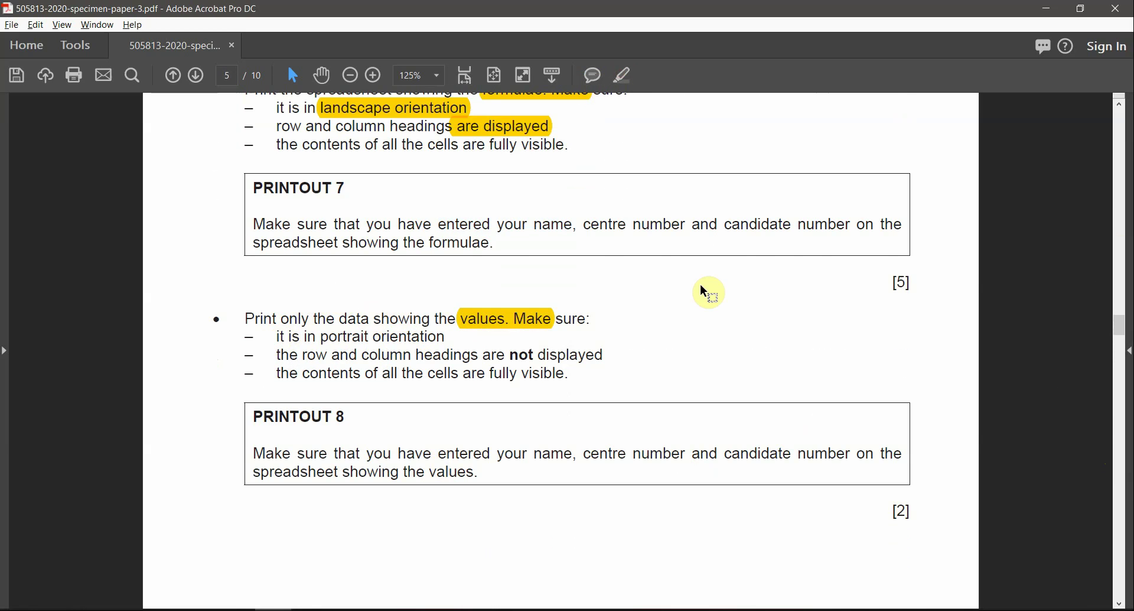
pyautogui.hotkey('alt', 'Tab')
pyautogui.click(22, 44)
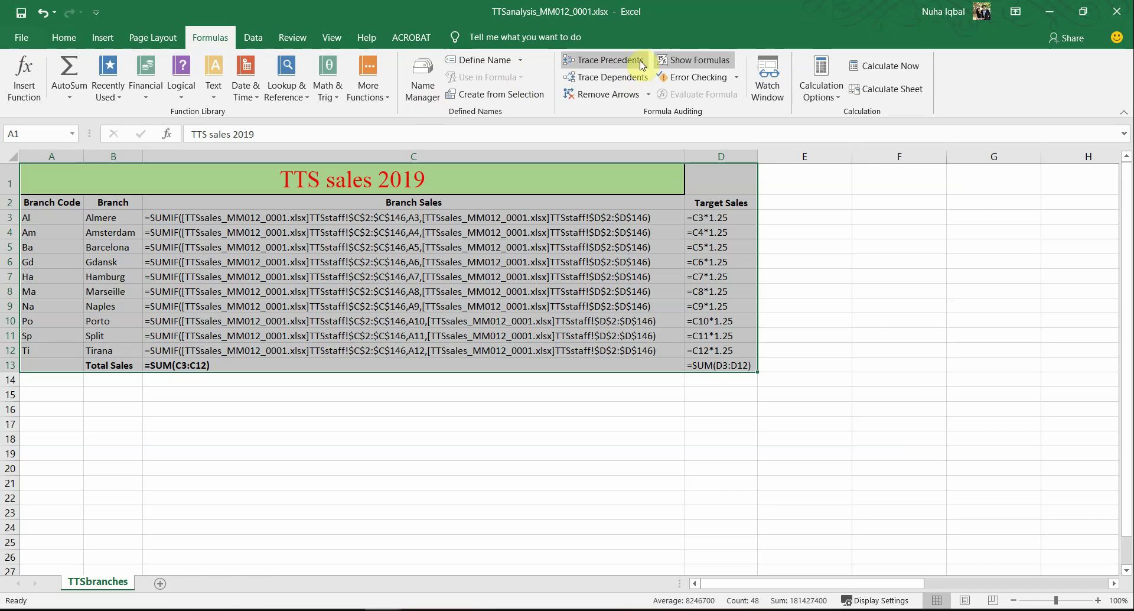
# Step: Switch the sheet back to showing values and autofit all columns
pyautogui.click(666, 59)
pyautogui.click(16, 158)
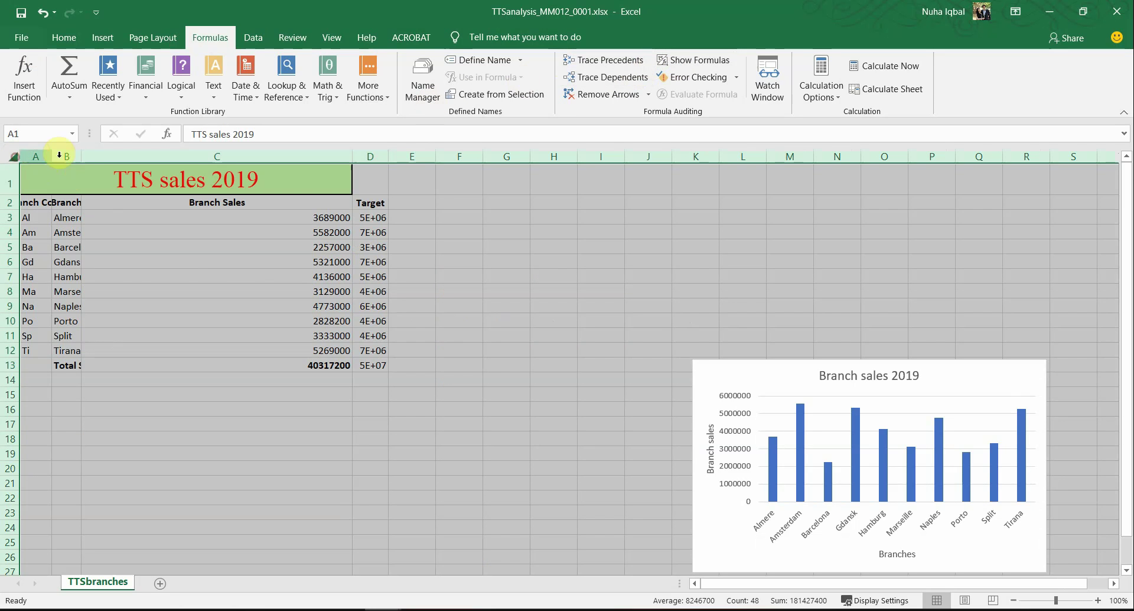
pyautogui.doubleClick(84, 156)
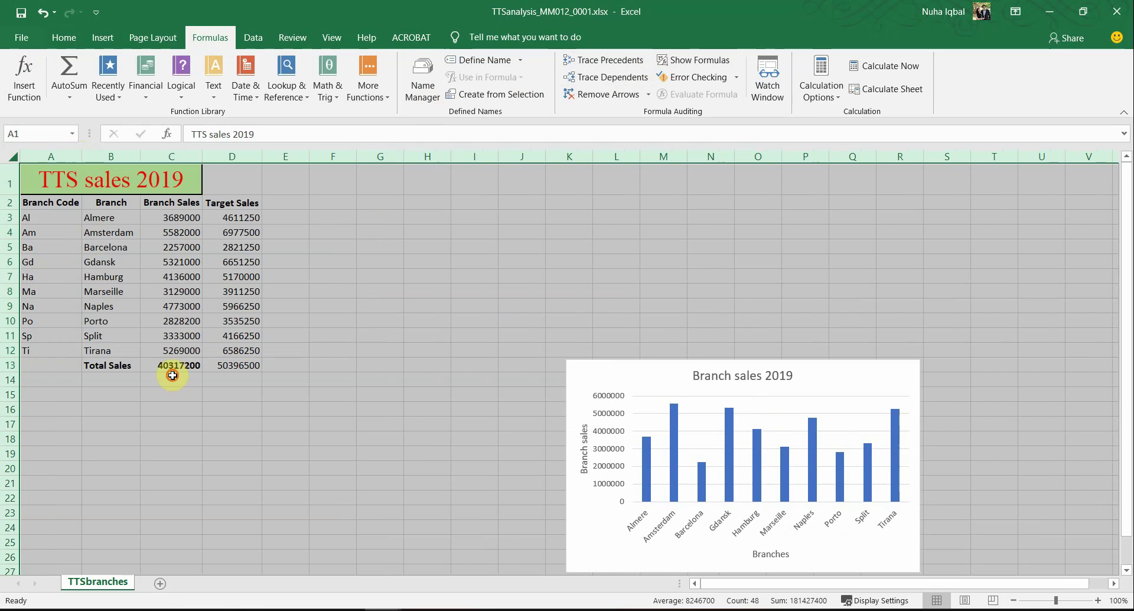
pyautogui.click(172, 375)
# Step: Mark the portrait and no-headings requirements in the exam paper and return to Excel
pyautogui.hotkey('alt', 'Tab')
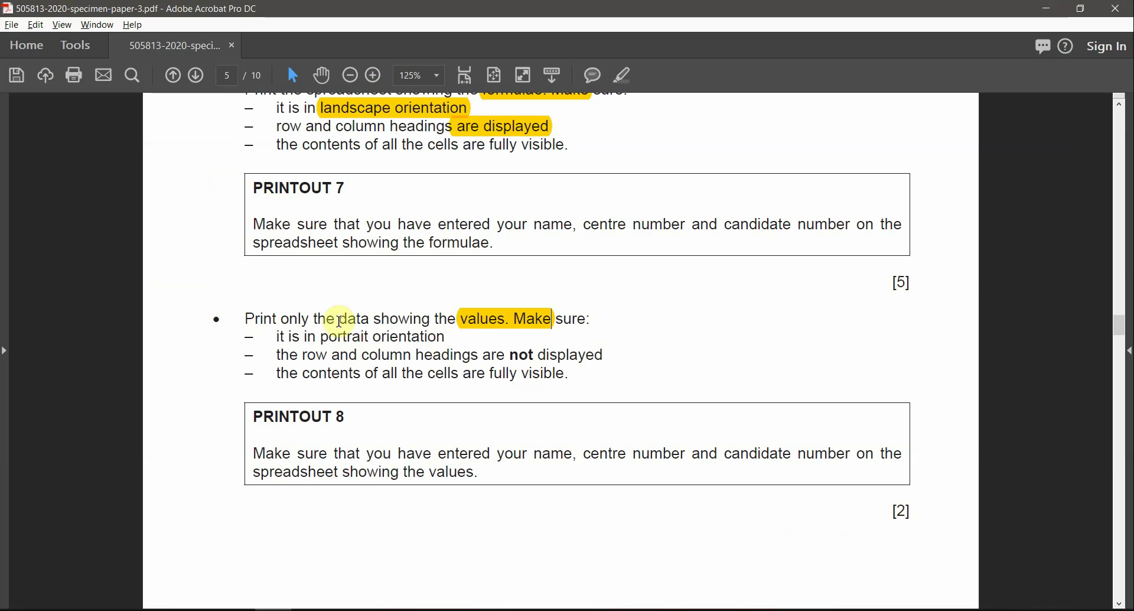
pyautogui.moveTo(322, 338); pyautogui.dragTo(440, 336)
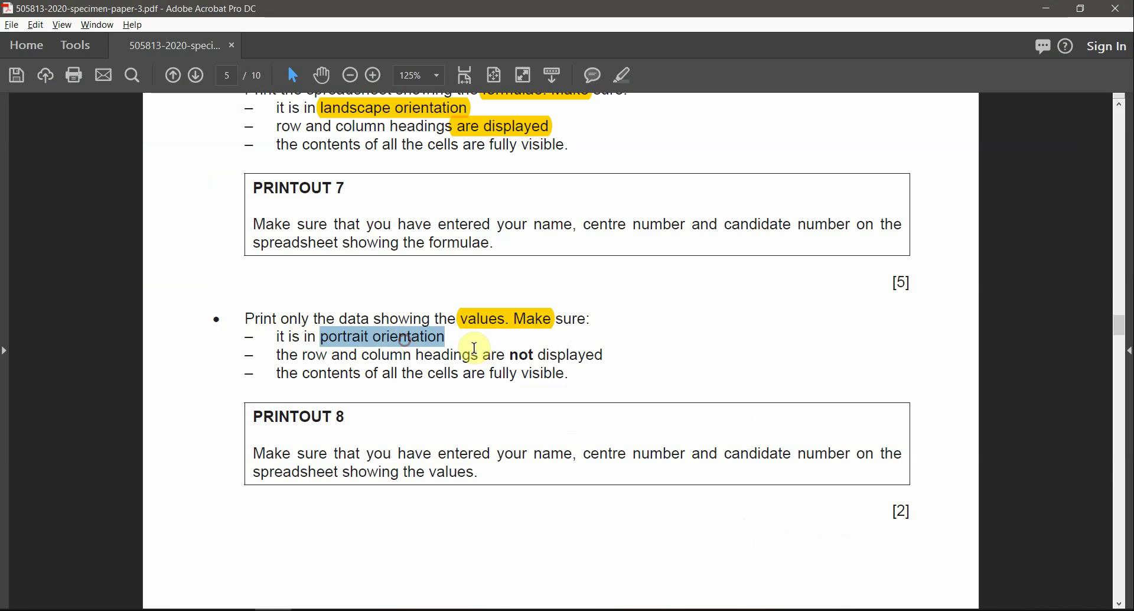
pyautogui.moveTo(511, 354); pyautogui.dragTo(489, 375)
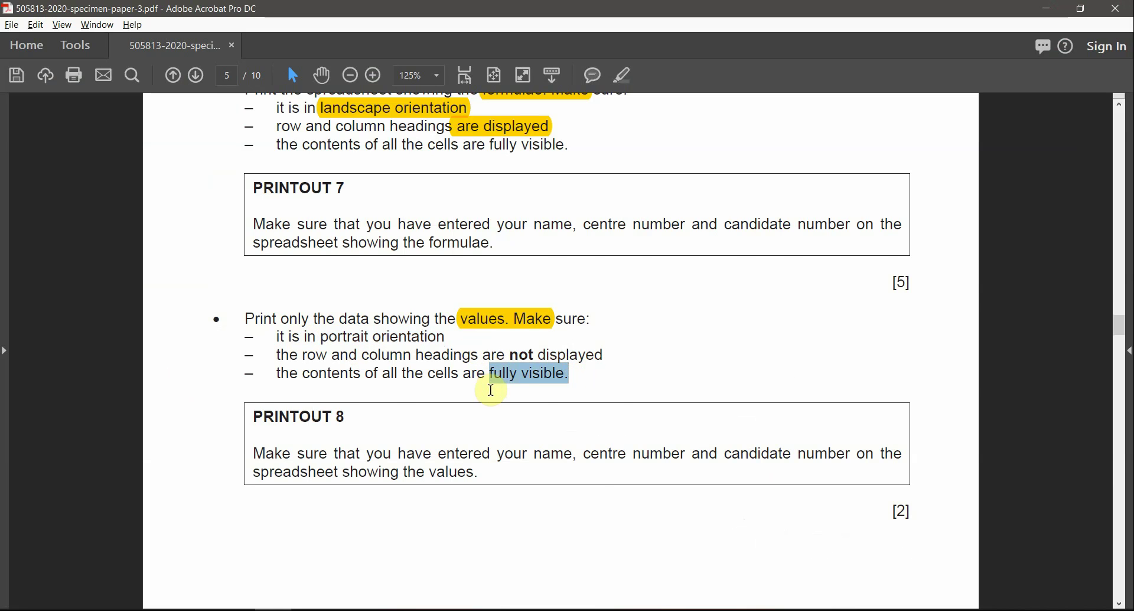
pyautogui.hotkey('alt', 'Tab')
pyautogui.click(25, 82)
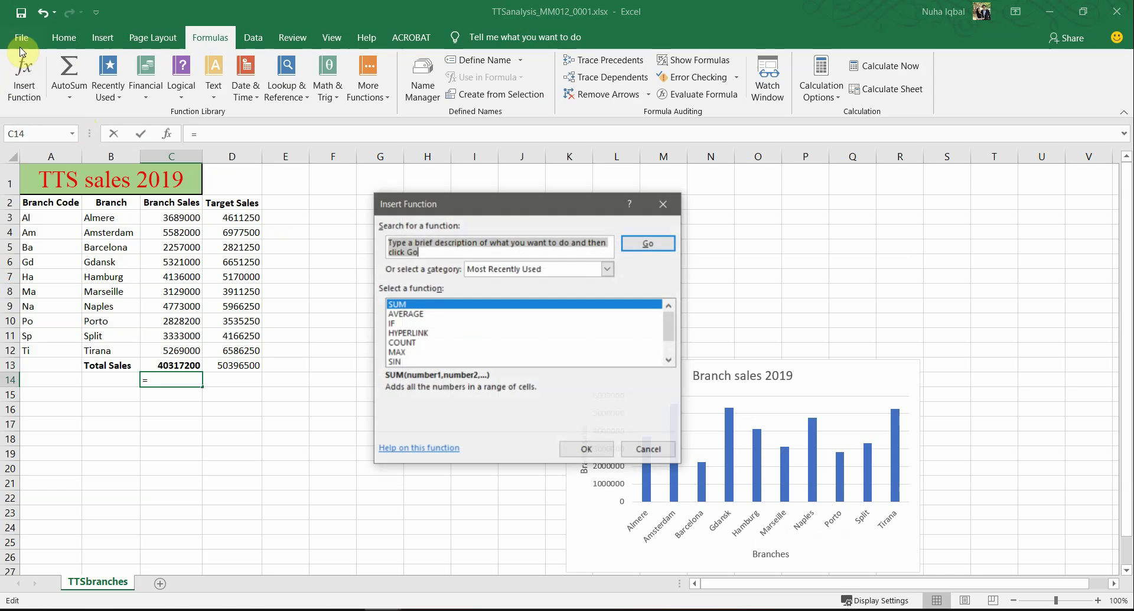
# Step: Set Page Setup to portrait with row and column headings turned off
pyautogui.press('Escape')
pyautogui.click(36, 41)
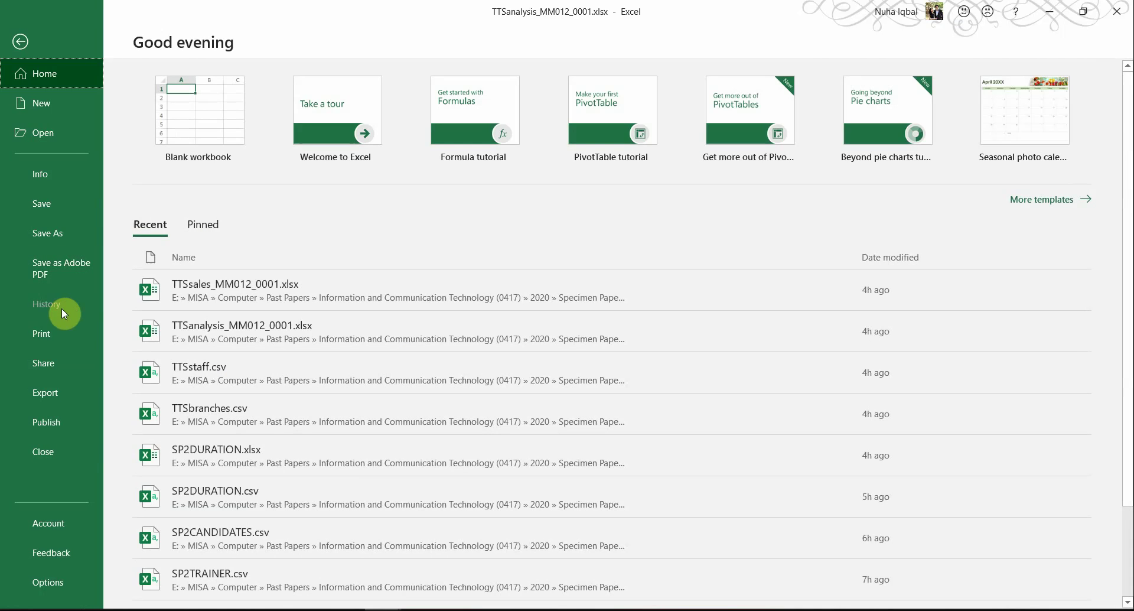
pyautogui.click(55, 328)
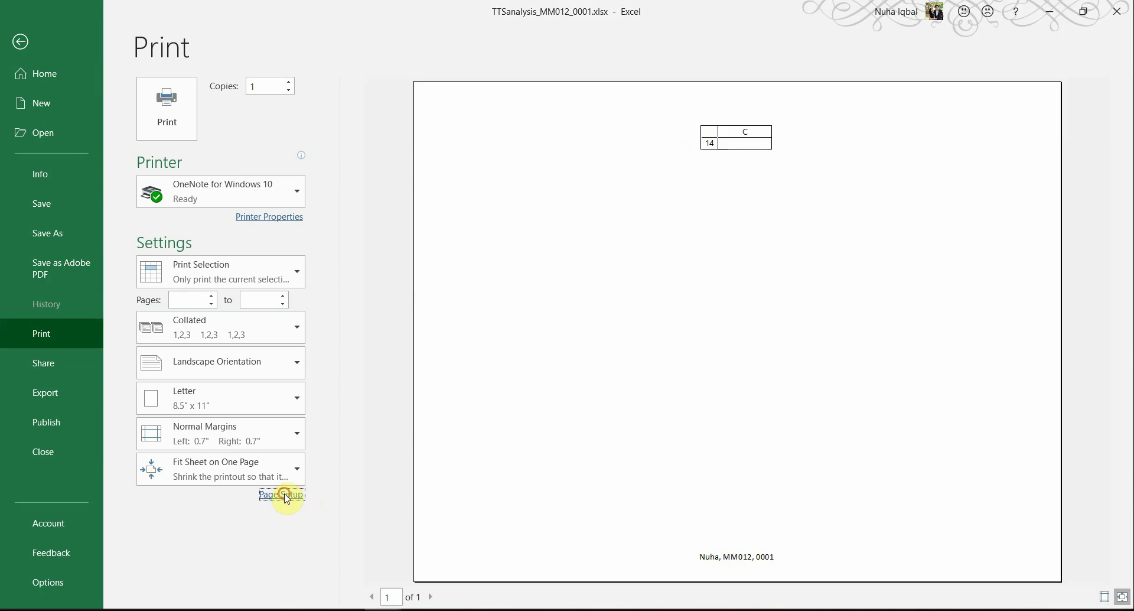
pyautogui.click(283, 494)
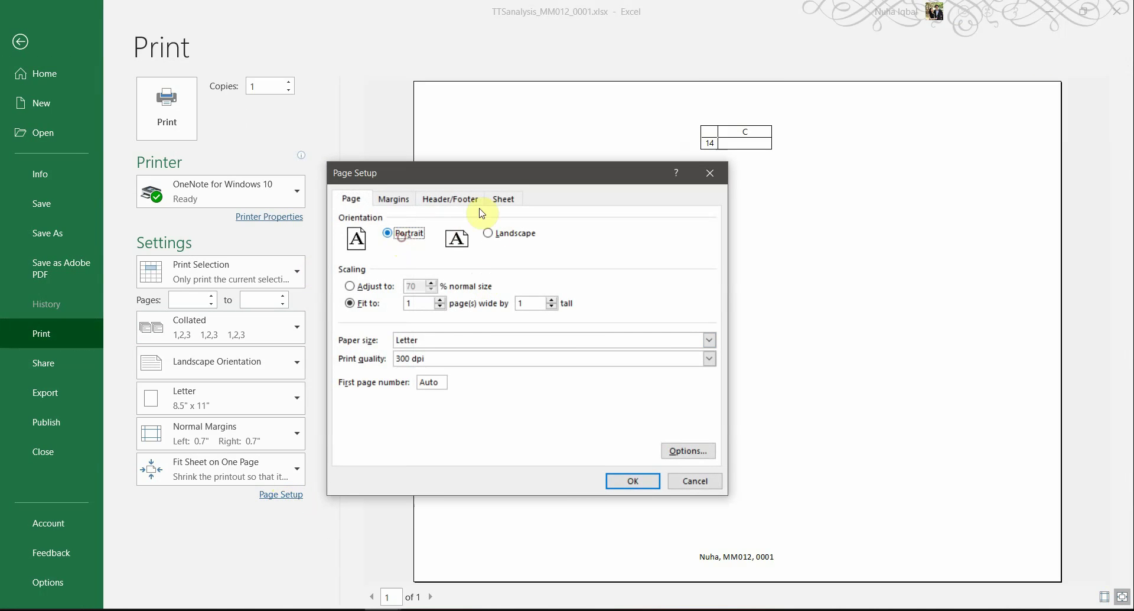
pyautogui.click(504, 198)
pyautogui.click(372, 344)
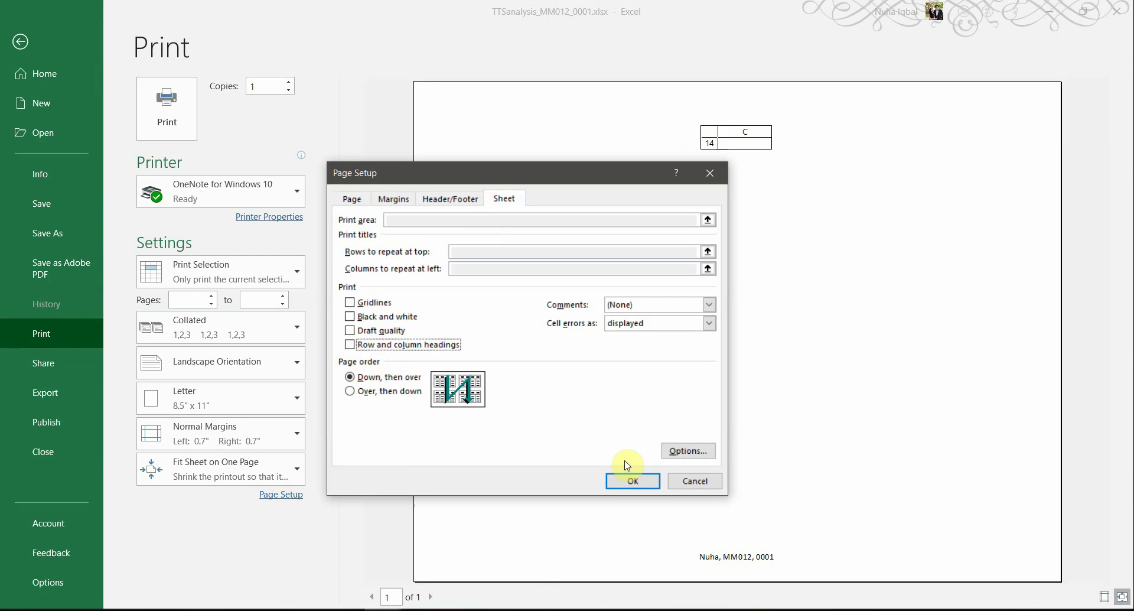
pyautogui.click(631, 482)
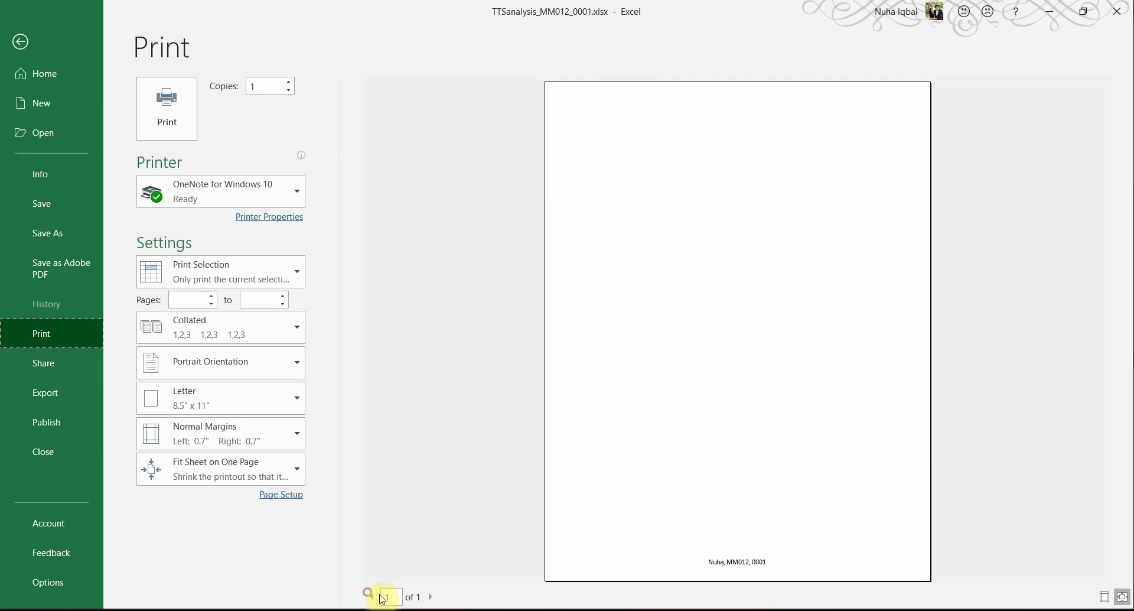
# Step: Choose Print Selection and select the sales table A1:D13 on the worksheet
pyautogui.click(206, 280)
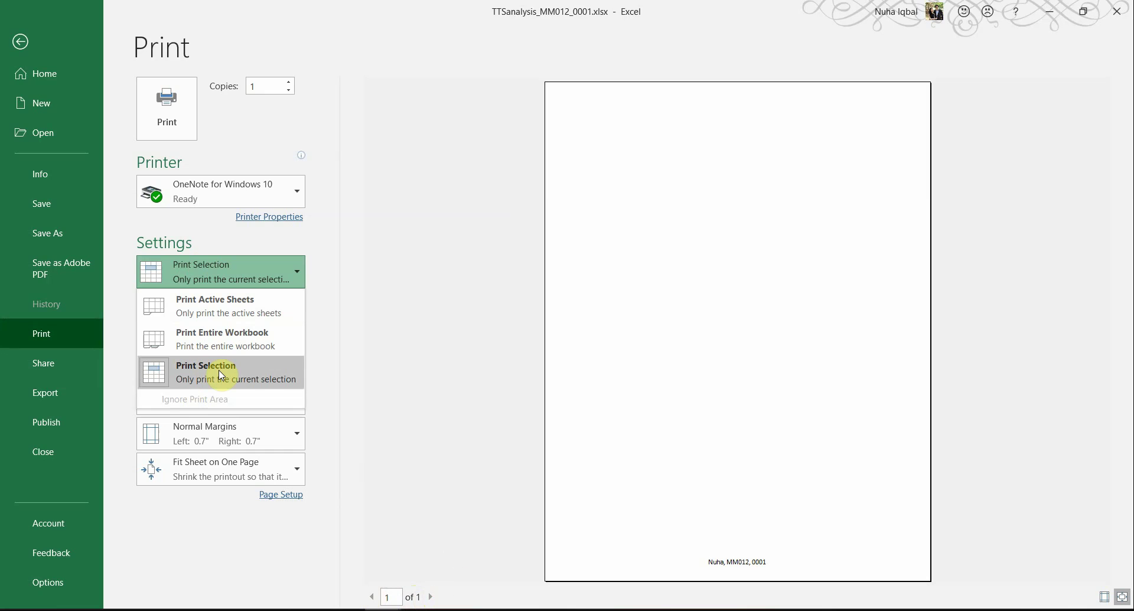
pyautogui.click(227, 303)
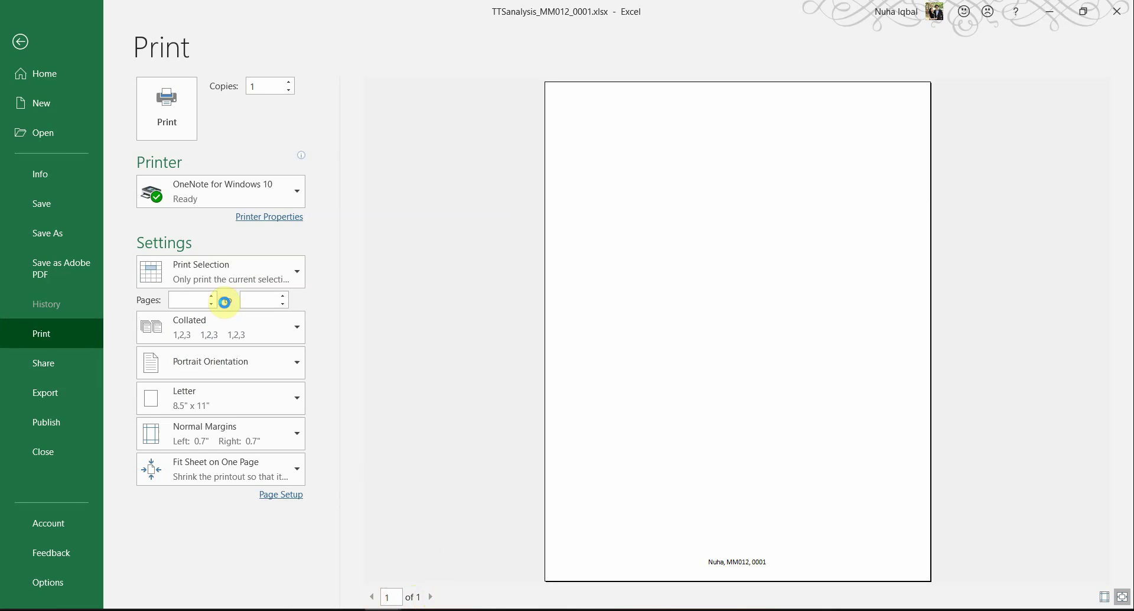
pyautogui.click(178, 277)
pyautogui.click(190, 378)
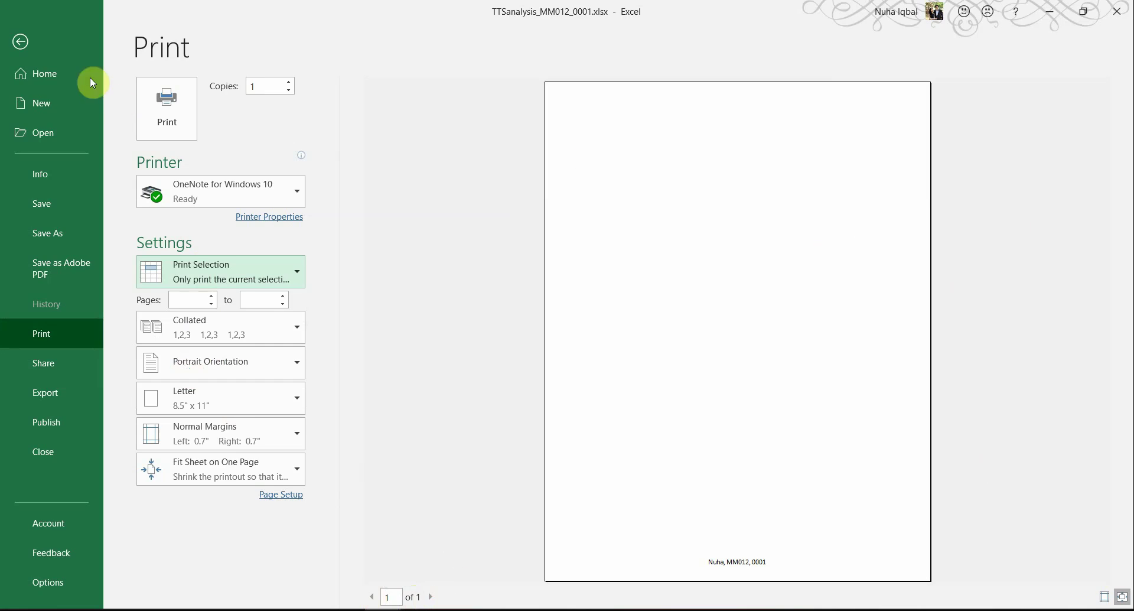
pyautogui.click(24, 42)
pyautogui.moveTo(37, 177); pyautogui.dragTo(229, 364)
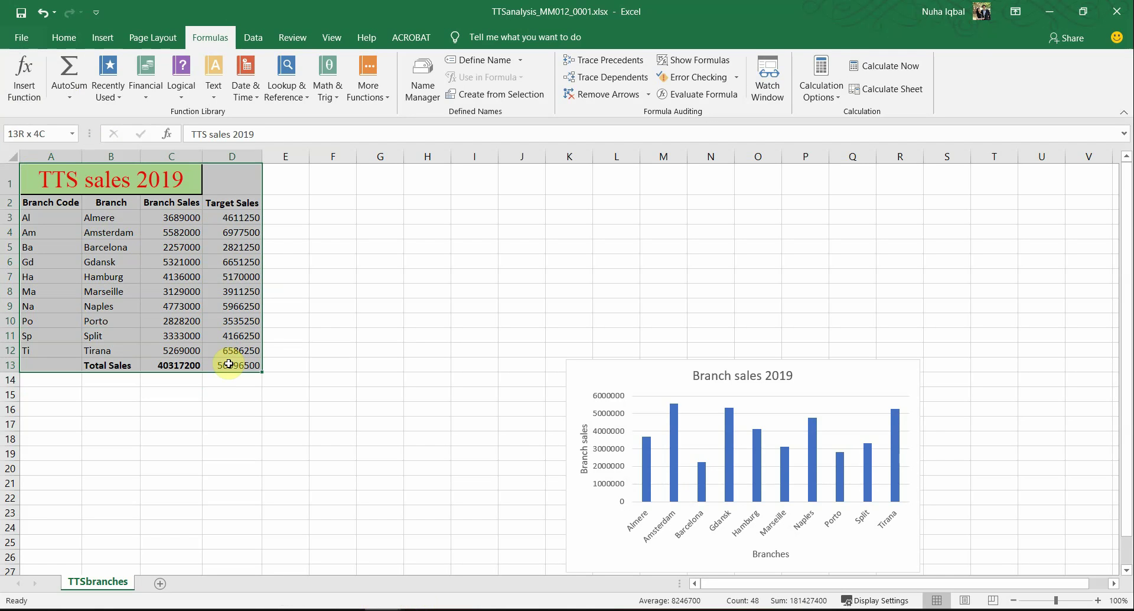
# Step: Preview the printout of the selected table and recheck the exam paper's requirements
pyautogui.click(64, 37)
pyautogui.click(21, 37)
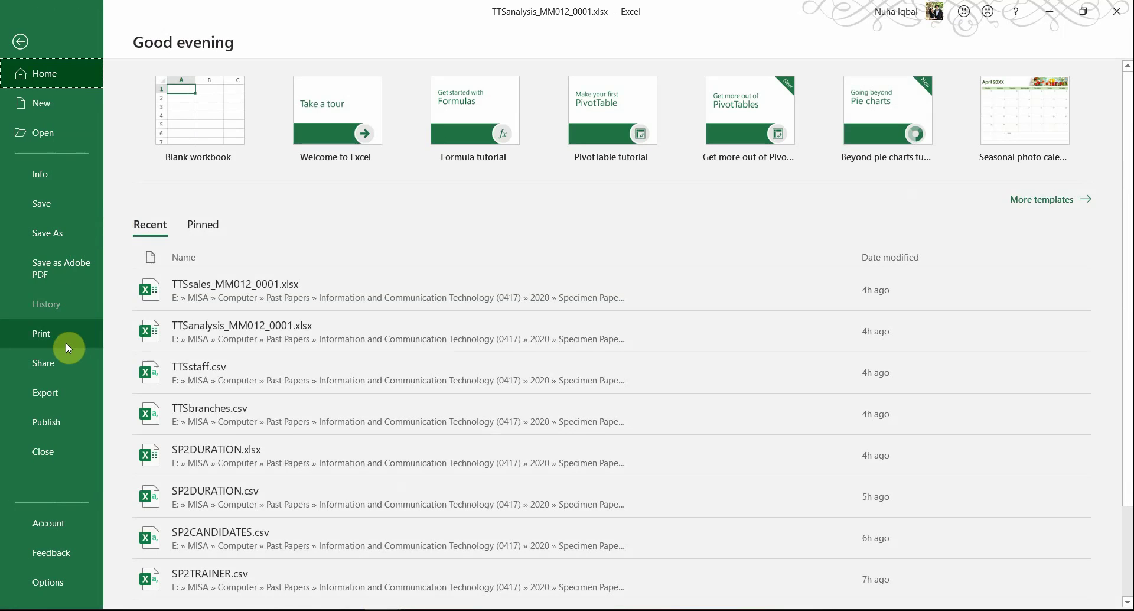
pyautogui.click(65, 342)
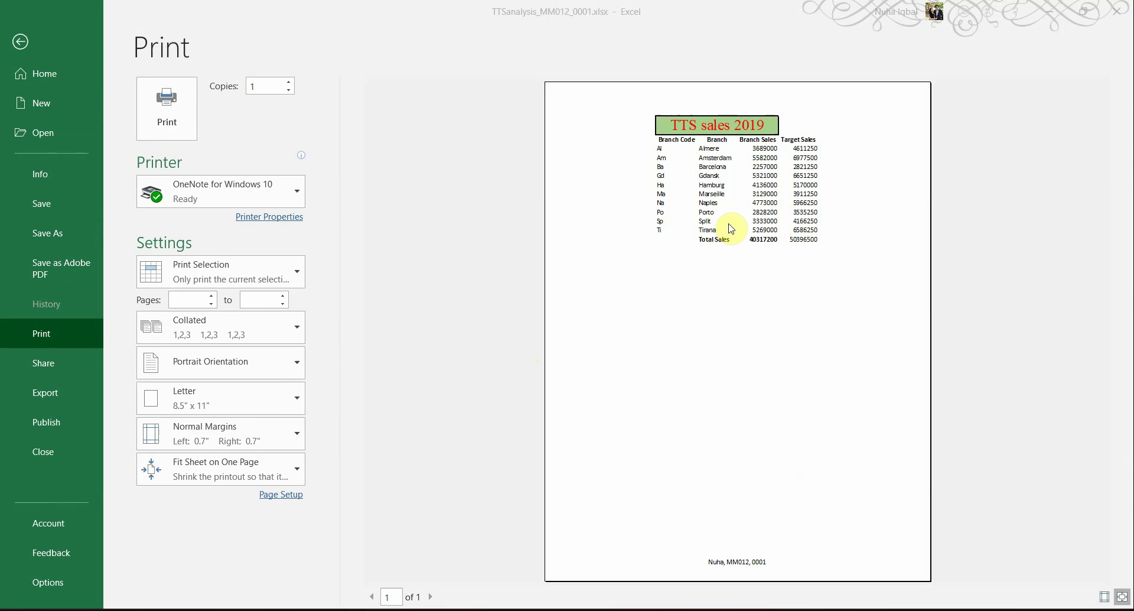
pyautogui.hotkey('alt', 'Tab')
pyautogui.hotkey('alt', 'Tab')
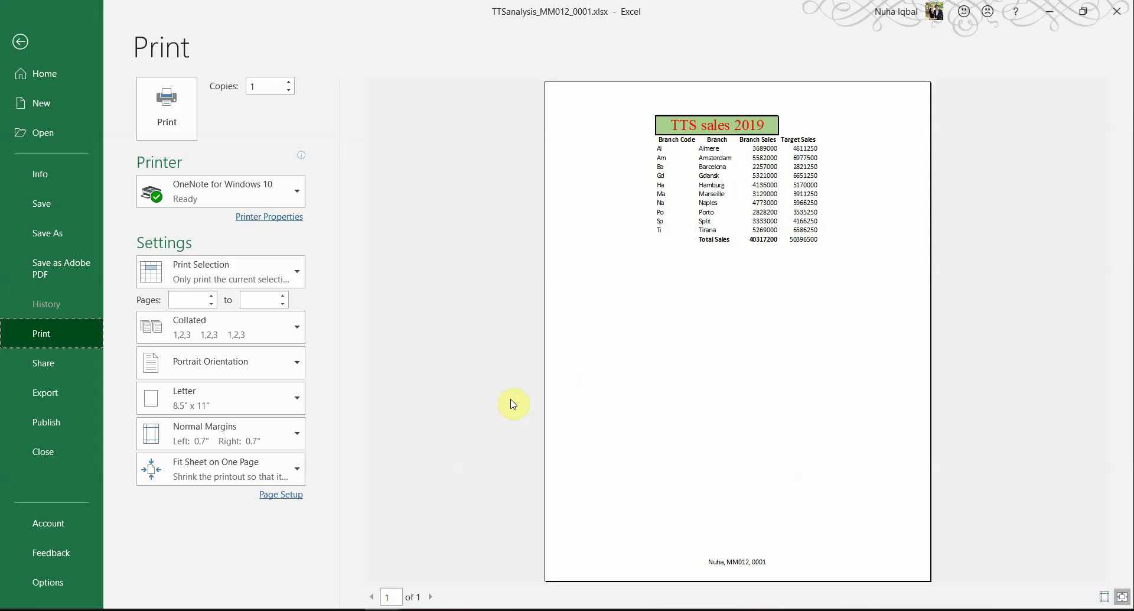
pyautogui.hotkey('alt', 'Tab')
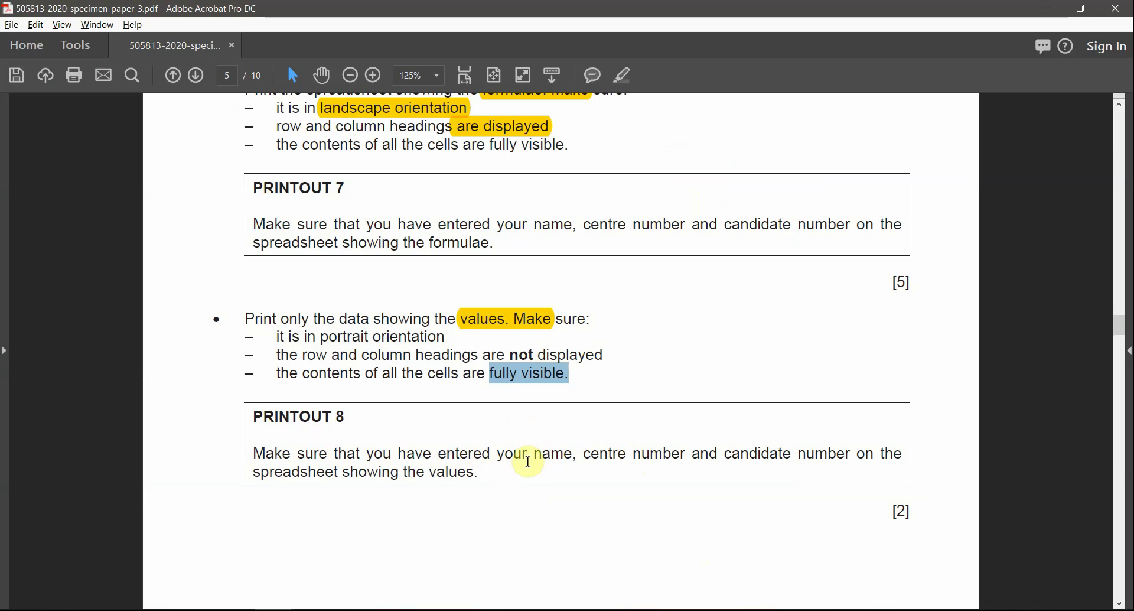
pyautogui.hotkey('alt', 'Tab')
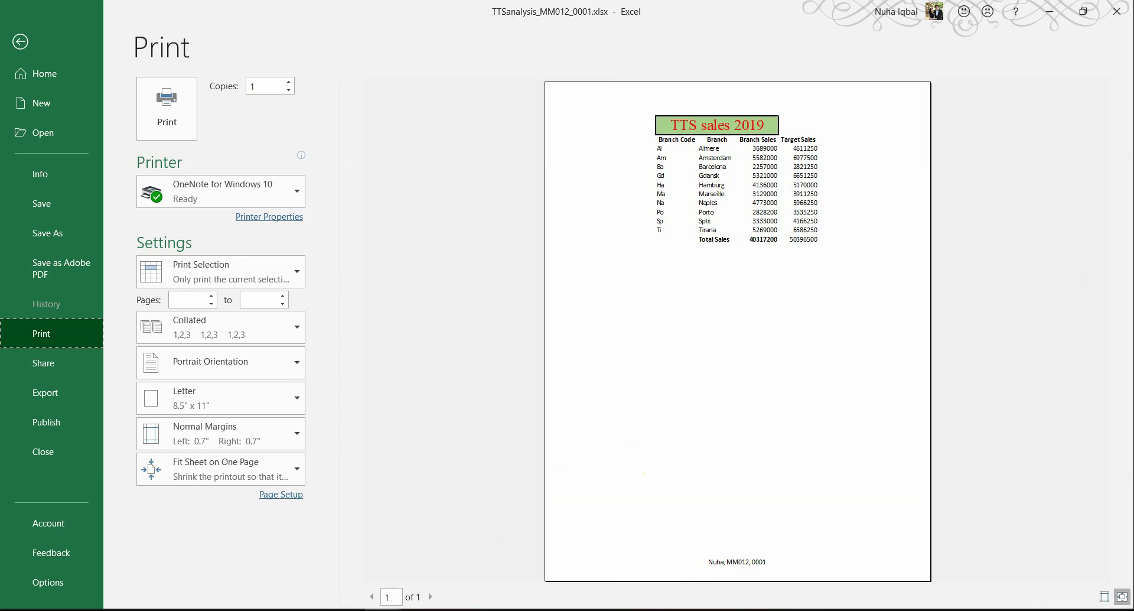
pyautogui.click(310, 610)
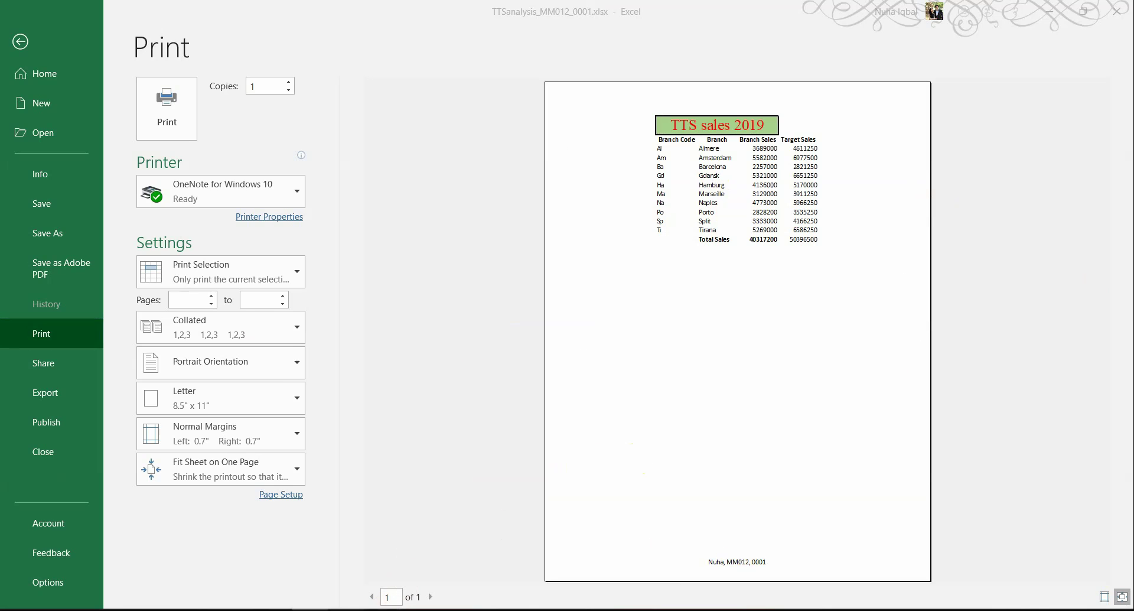
pyautogui.click(274, 609)
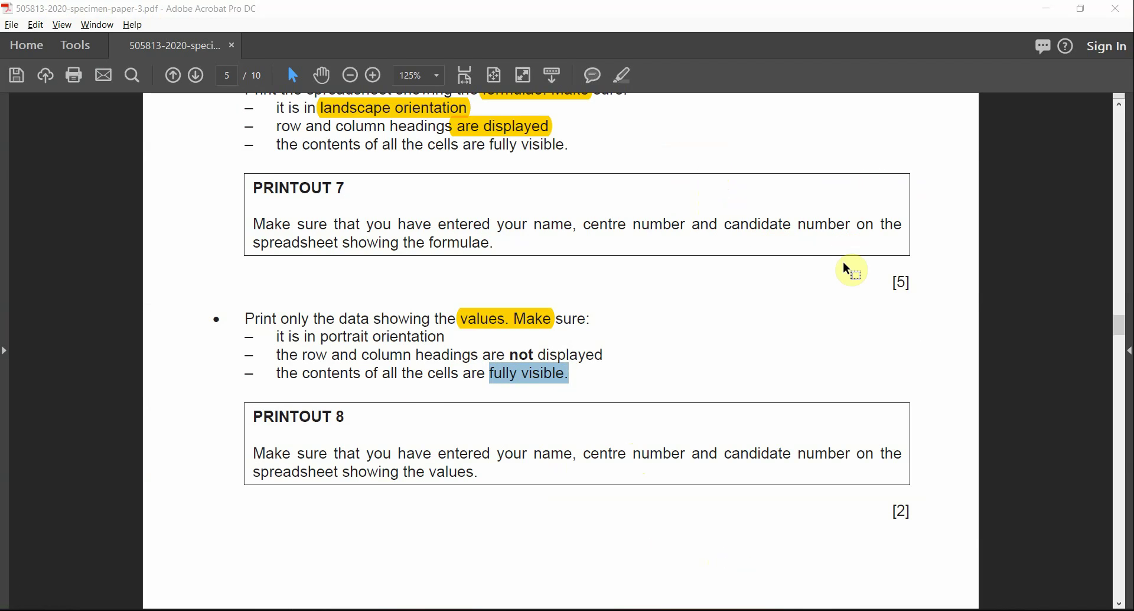
pyautogui.hotkey('alt', 'Tab')
pyautogui.press('ctrl')
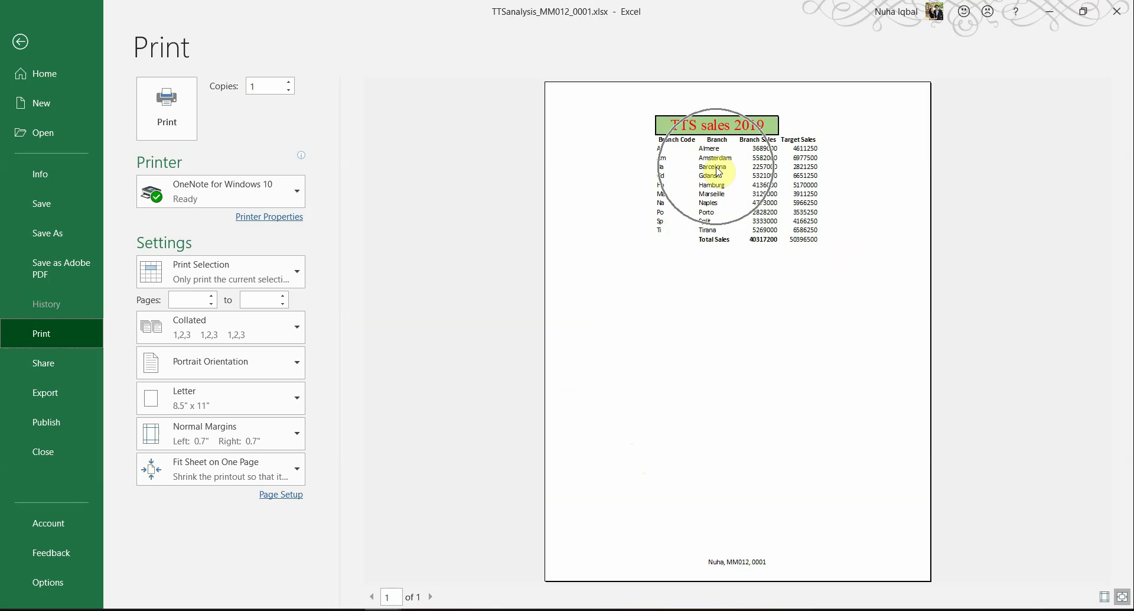
# Step: In Page Setup's Margins settings, switch off horizontal centring on the page
pyautogui.click(289, 496)
pyautogui.click(393, 199)
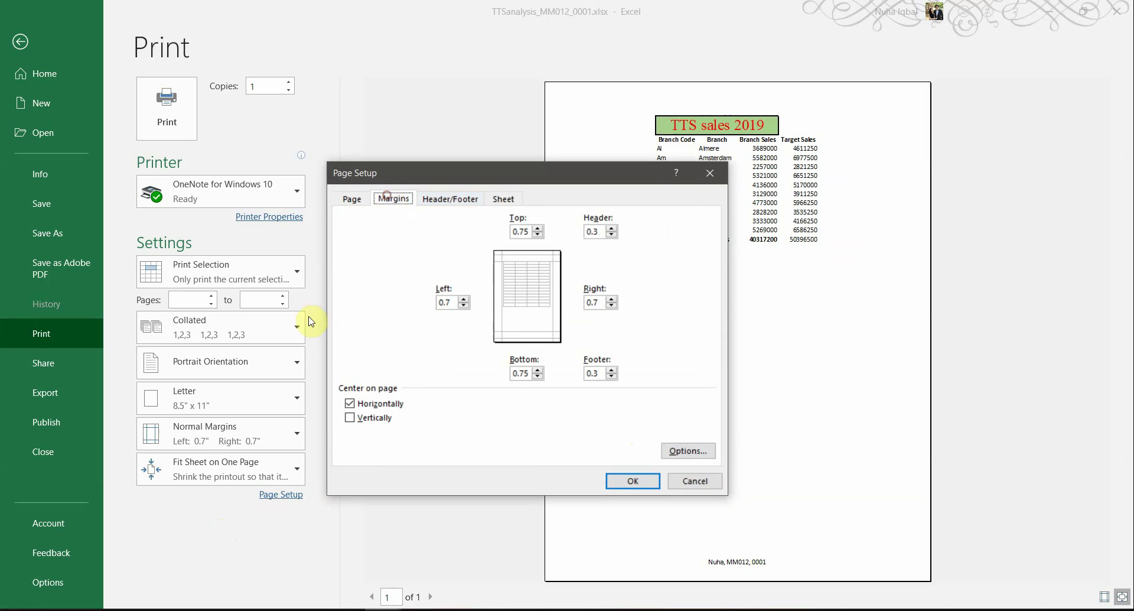
pyautogui.click(350, 404)
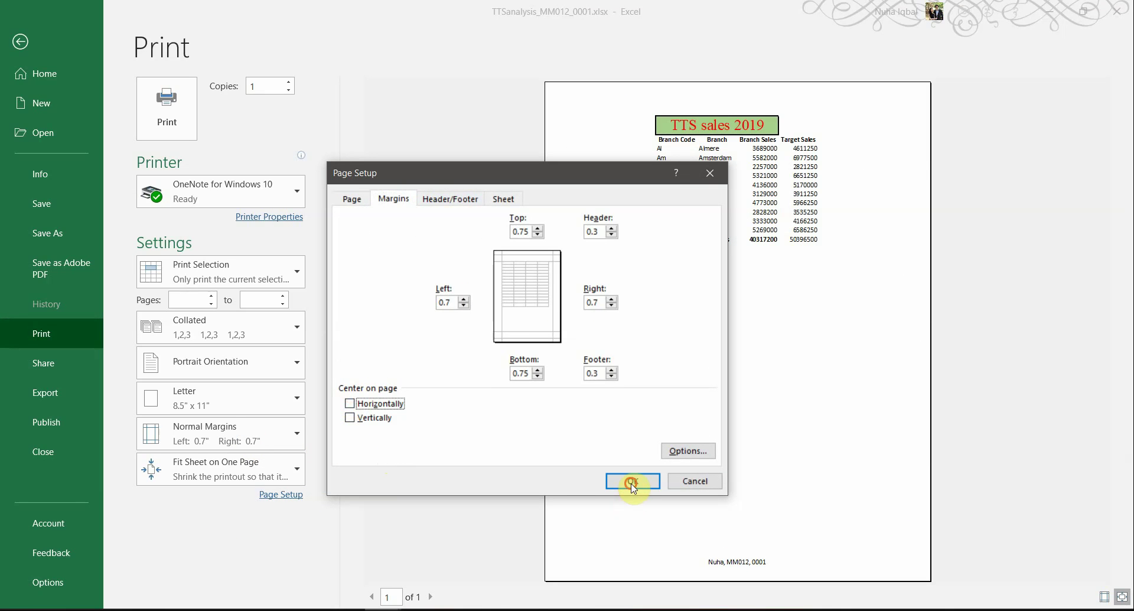
pyautogui.click(631, 481)
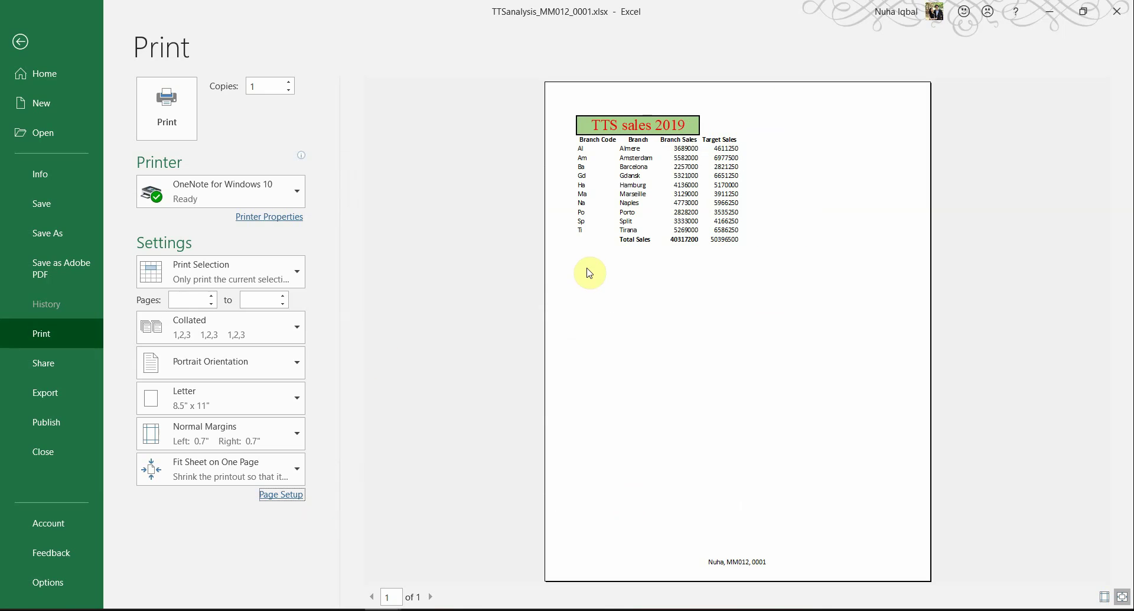